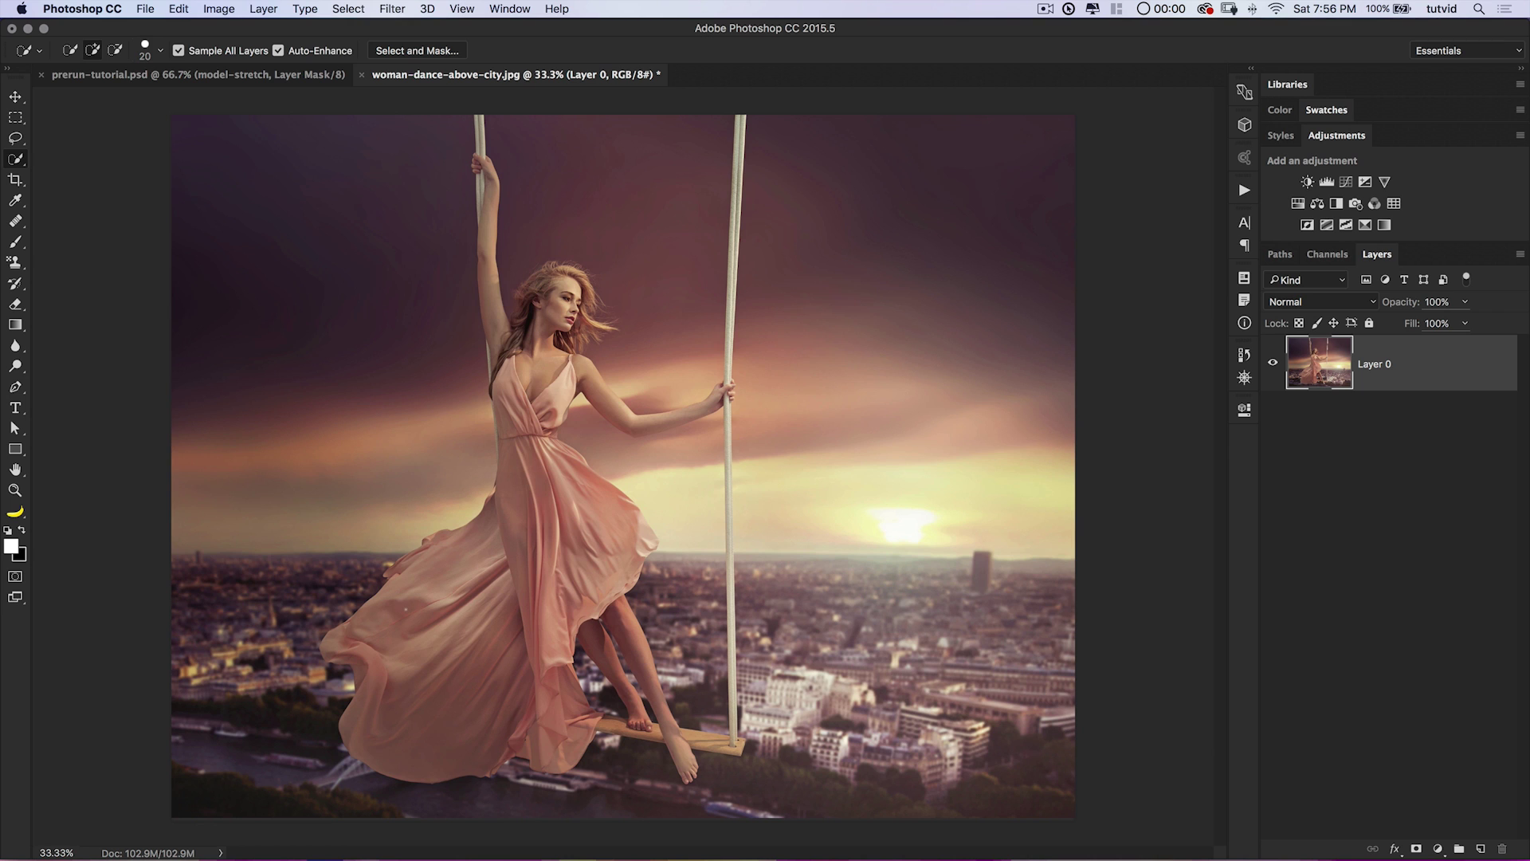
Check the image's pixel dimensions and resolution in the Image Size settings.
{"action": "left_click", "coordinate": [218, 9]}
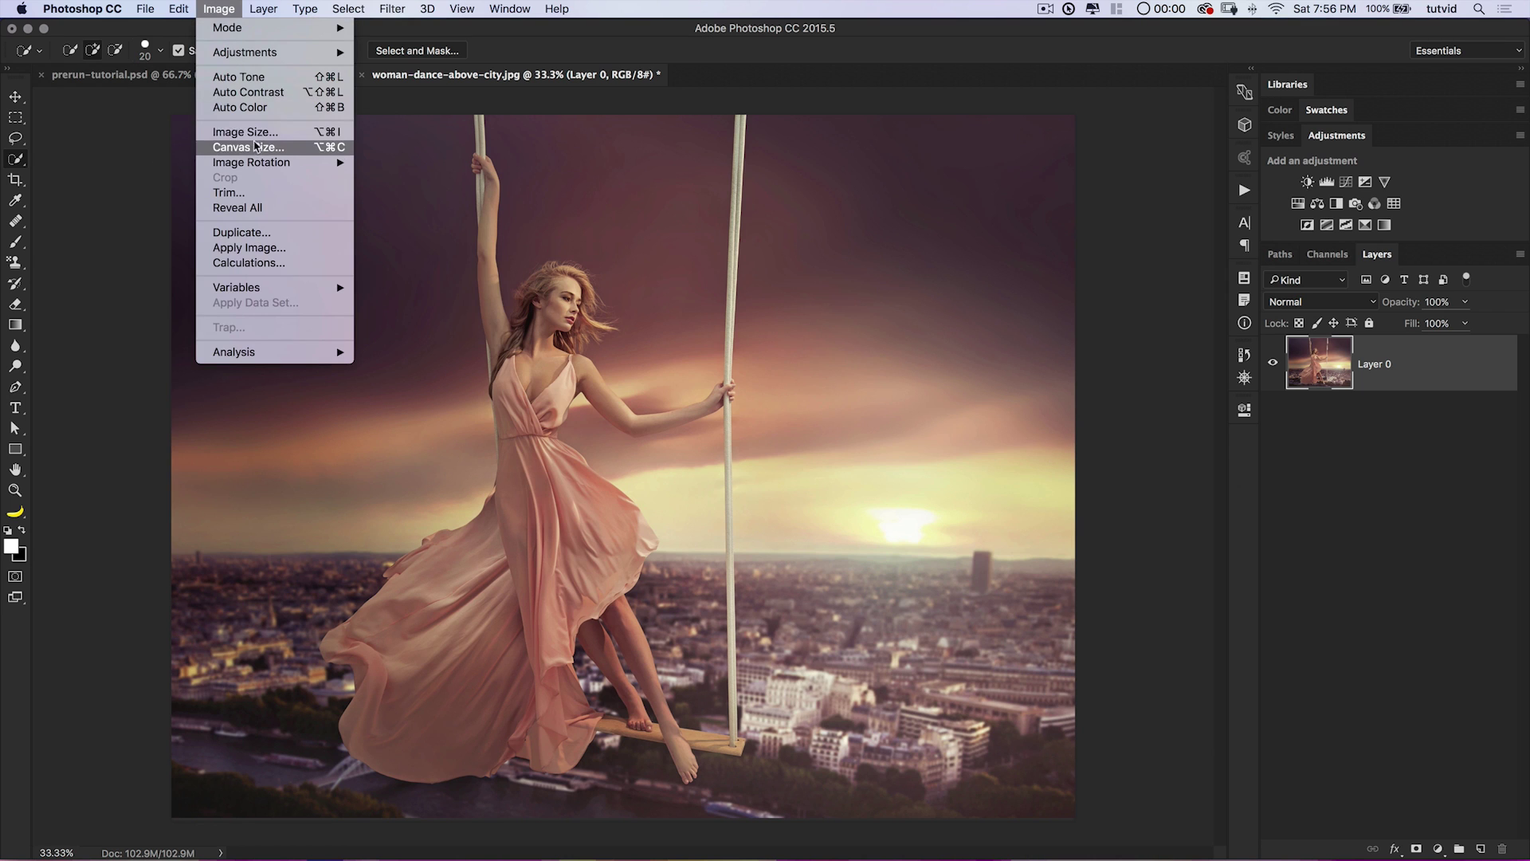
{"action": "left_click", "coordinate": [239, 131]}
{"action": "left_click", "coordinate": [771, 365]}
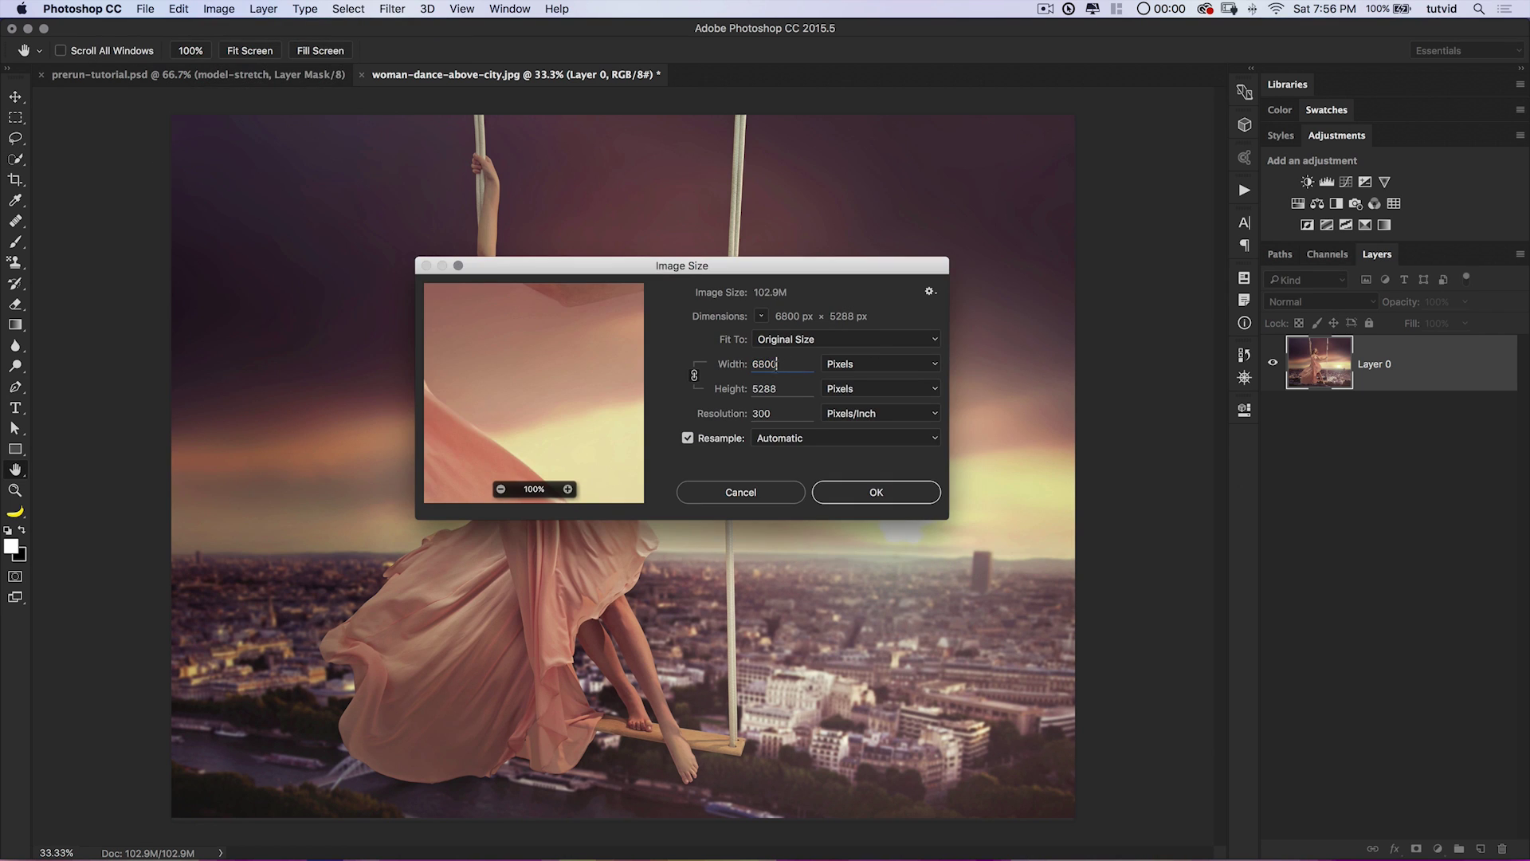
{"action": "left_click", "coordinate": [863, 494]}
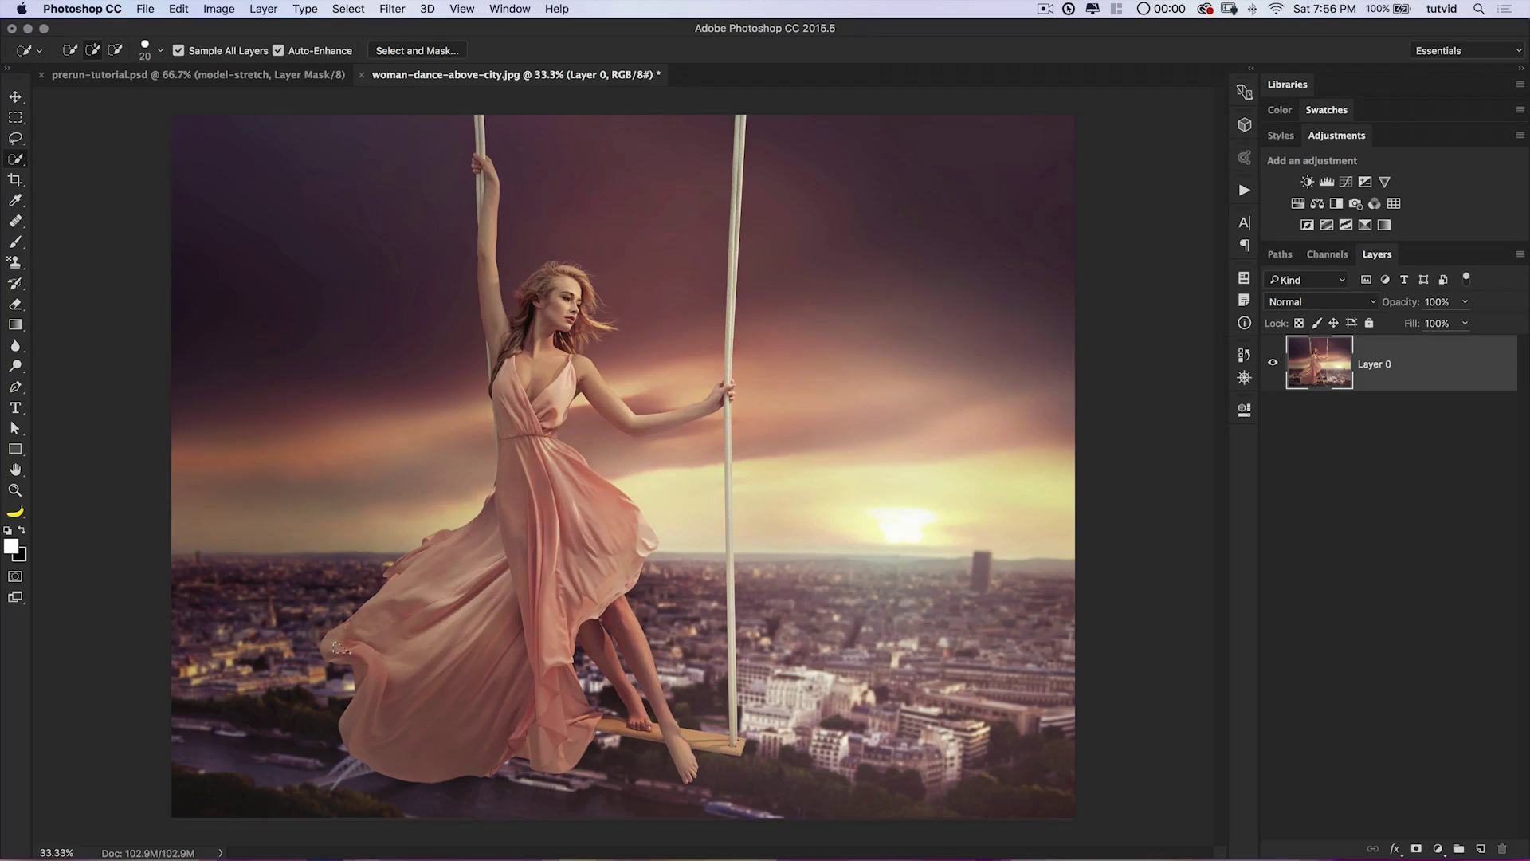
Make a Quick Selection of the woman's dress, upper body and legs, undoing a stray stroke along the way.
{"action": "left_click_drag", "start_coordinate": [401, 588], "coordinate": [488, 534]}
{"action": "left_click_drag", "start_coordinate": [392, 665], "coordinate": [526, 685]}
{"action": "mouse_move", "coordinate": [566, 379]}
{"action": "left_mouse_down"}
{"action": "mouse_move", "coordinate": [542, 363]}
{"action": "mouse_move", "coordinate": [531, 307]}
{"action": "left_mouse_up"}
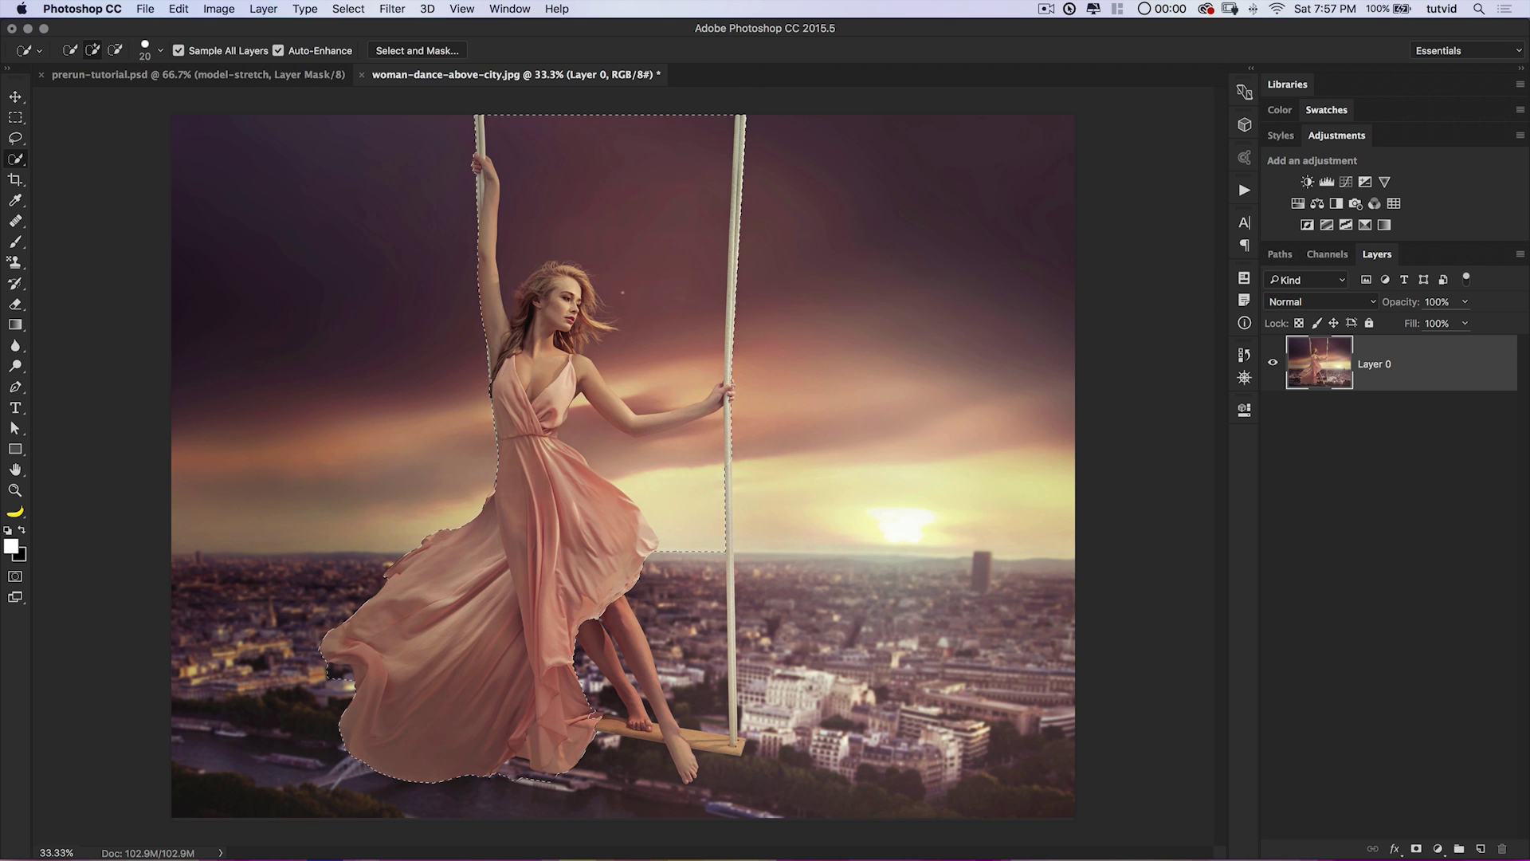
{"action": "key", "text": "super+z"}
{"action": "left_click_drag", "start_coordinate": [593, 639], "coordinate": [636, 716]}
Refine the quick selection around both arms and subtract the sky enclosed between the woman and the swing ropes.
{"action": "key", "text": "alt"}
{"action": "key", "text": "alt"}
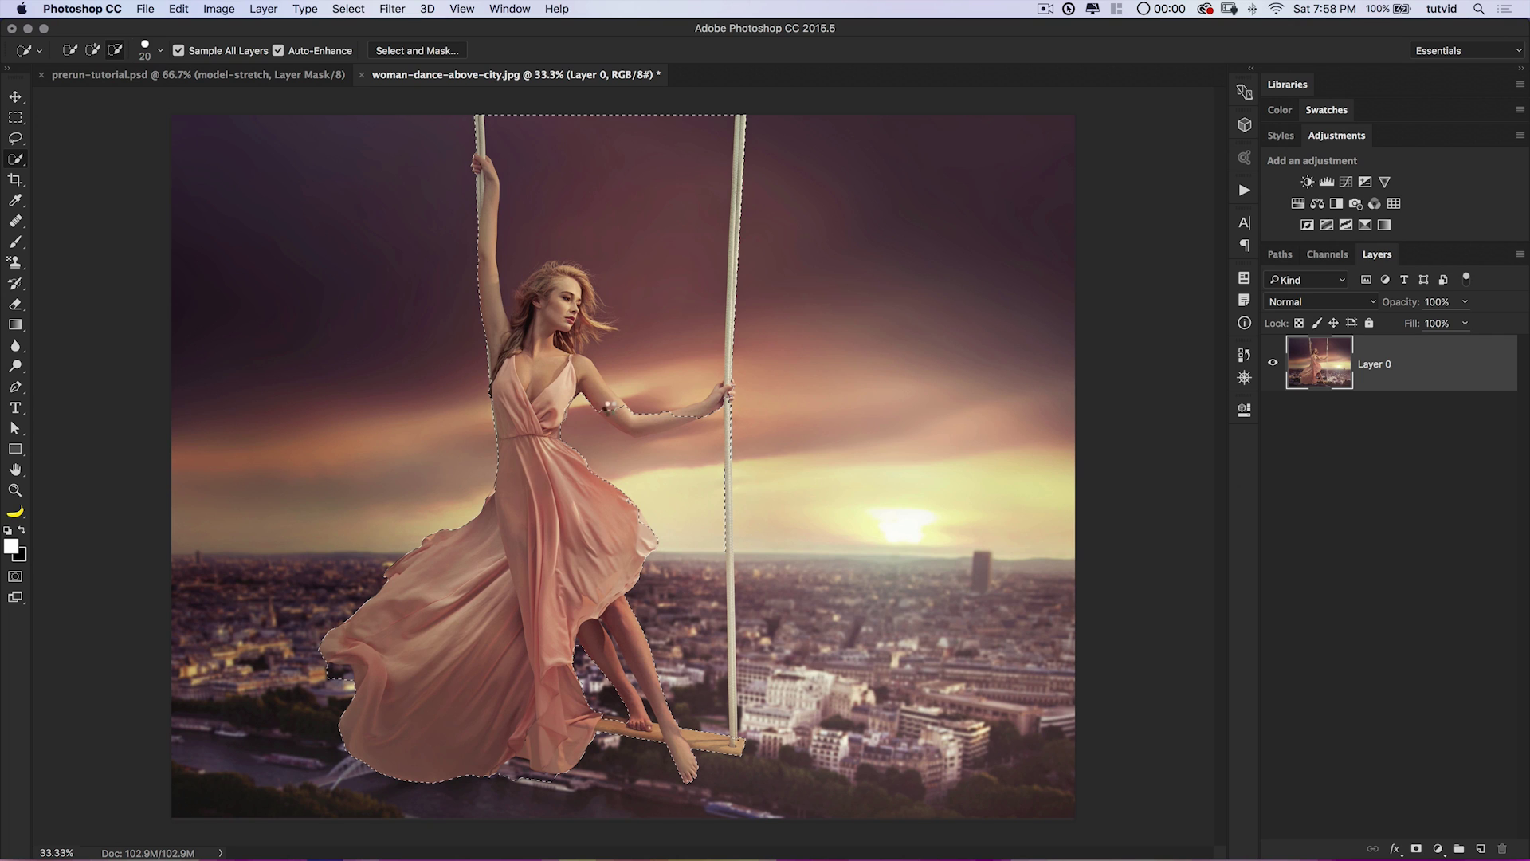
{"action": "left_click_drag", "start_coordinate": [621, 416], "coordinate": [629, 423]}
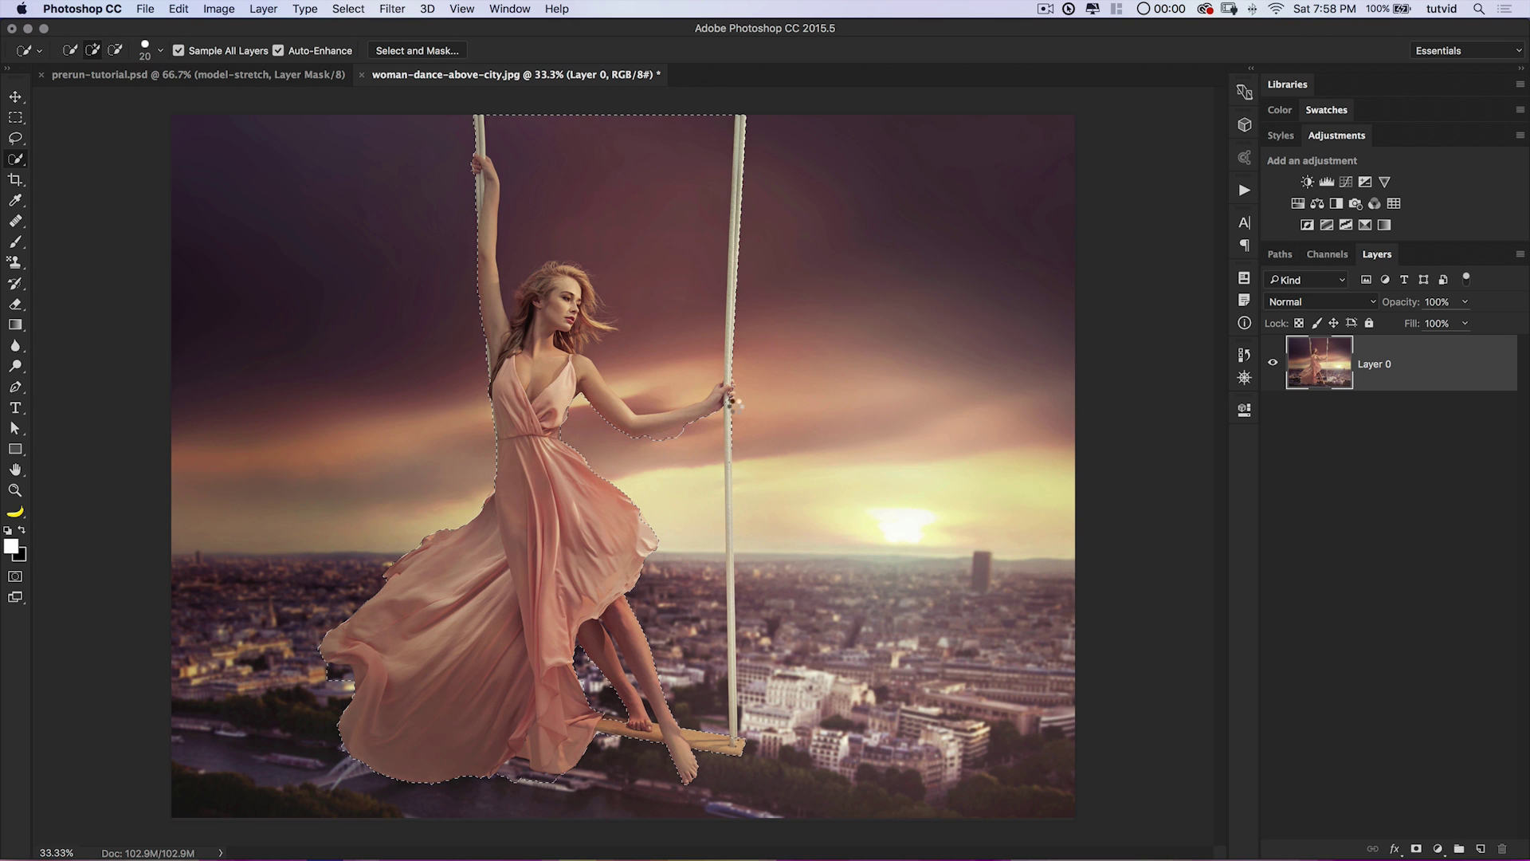
{"action": "key", "text": "alt"}
{"action": "left_click", "coordinate": [624, 390], "text": "alt"}
{"action": "key", "text": "alt"}
{"action": "left_click_drag", "start_coordinate": [507, 285], "coordinate": [504, 295]}
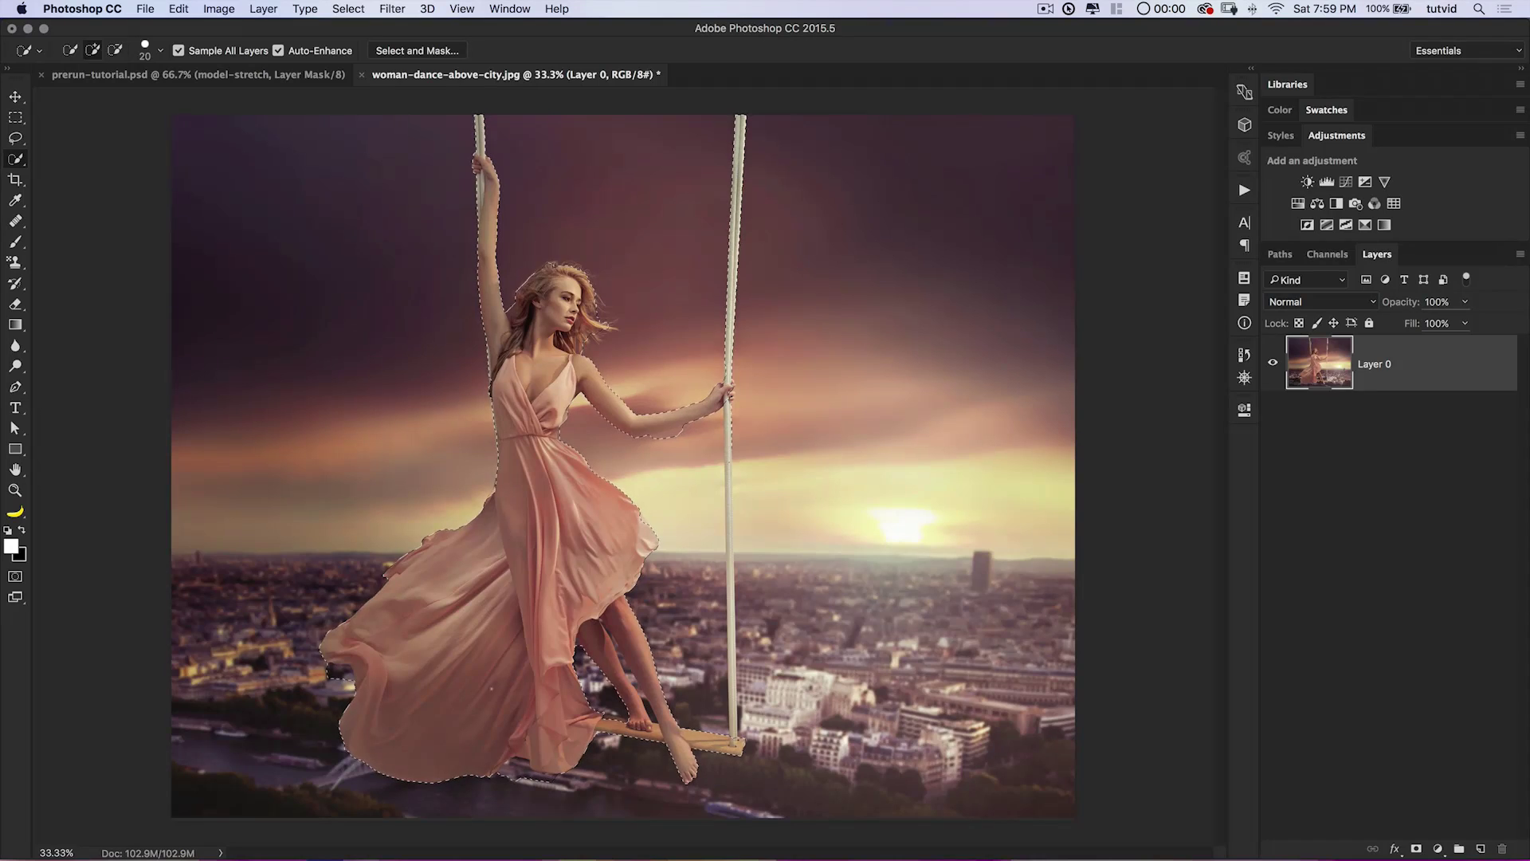
{"action": "key", "text": "alt"}
{"action": "key", "text": "alt"}
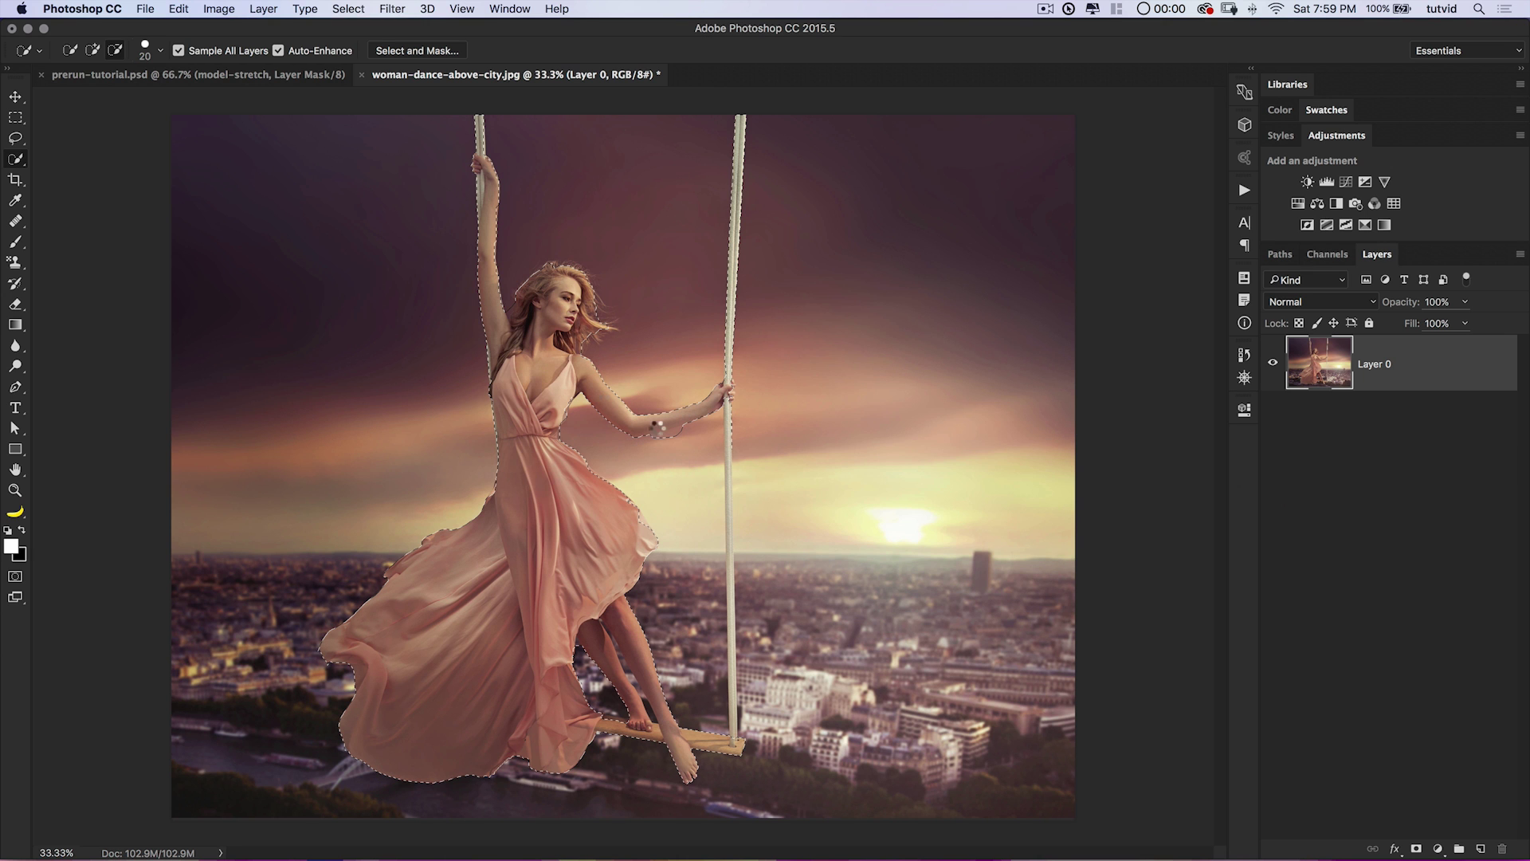
Subtract the excess sky beneath the outstretched forearm from the selection with the Polygonal Lasso.
{"action": "key", "text": "z"}
{"action": "left_click", "coordinate": [644, 438]}
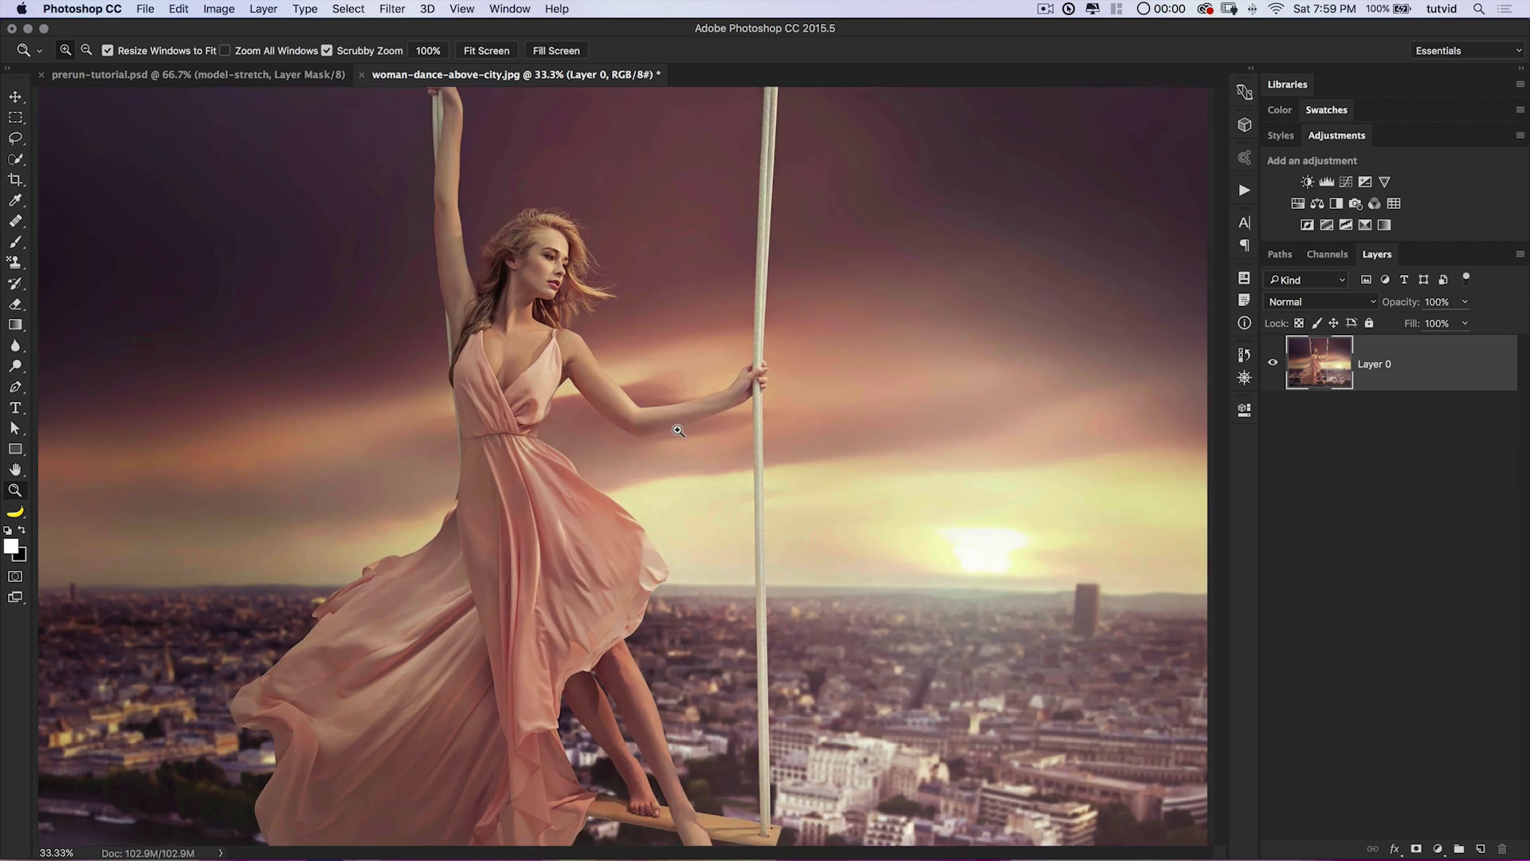
{"action": "left_click", "coordinate": [704, 425]}
{"action": "left_click", "coordinate": [704, 425]}
{"action": "left_click", "coordinate": [704, 425]}
{"action": "left_click", "coordinate": [704, 426]}
{"action": "left_click_drag", "start_coordinate": [671, 448], "coordinate": [829, 452]}
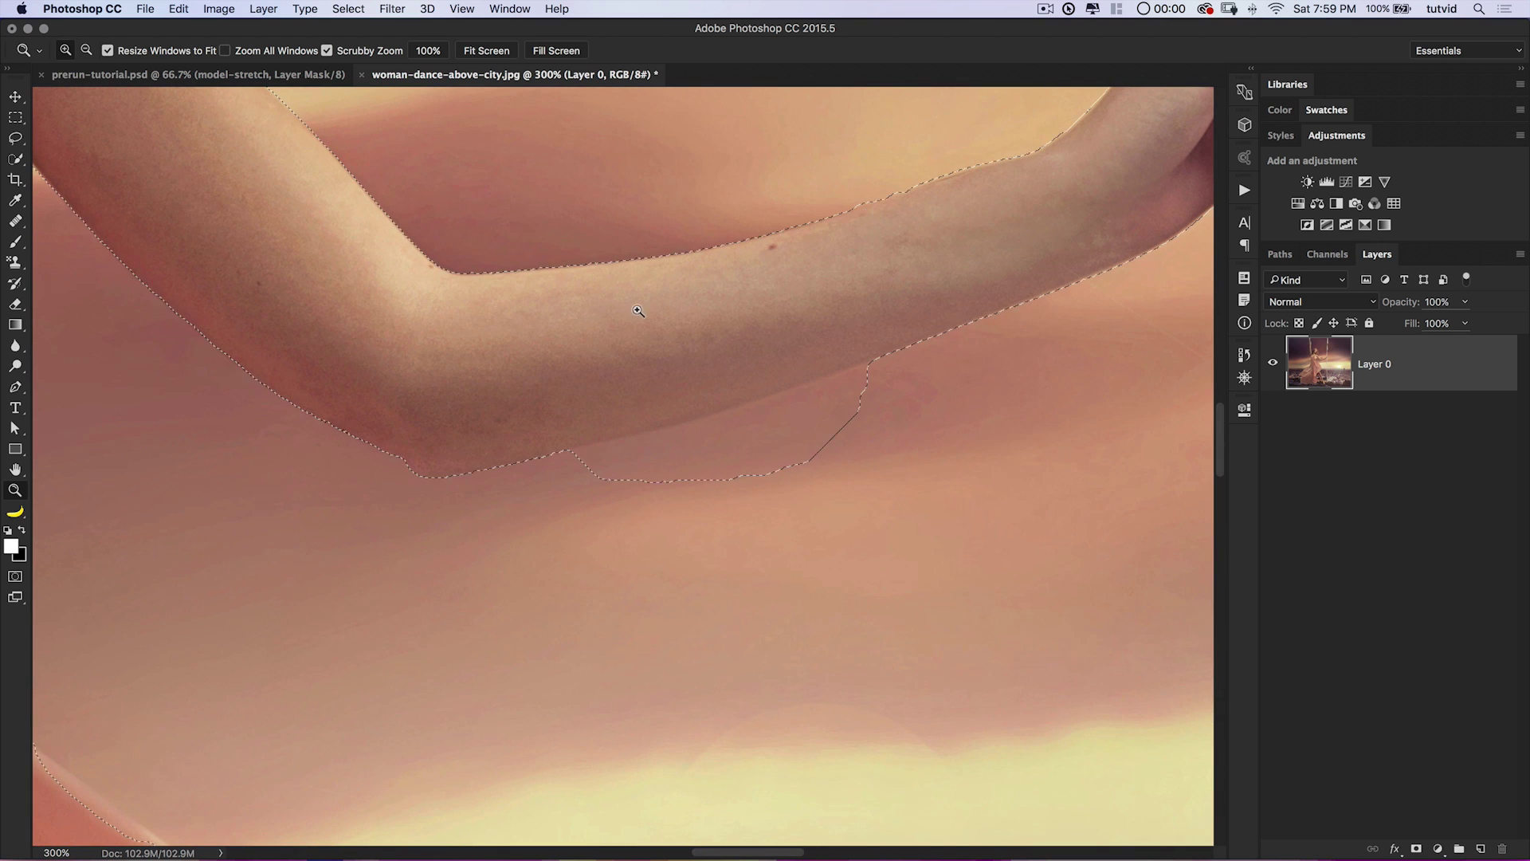
{"action": "left_click", "coordinate": [16, 138]}
{"action": "mouse_move", "coordinate": [36, 161]}
{"action": "left_mouse_down"}
{"action": "mouse_move", "coordinate": [89, 158]}
{"action": "mouse_move", "coordinate": [62, 157]}
{"action": "left_mouse_up"}
{"action": "left_click", "coordinate": [84, 153]}
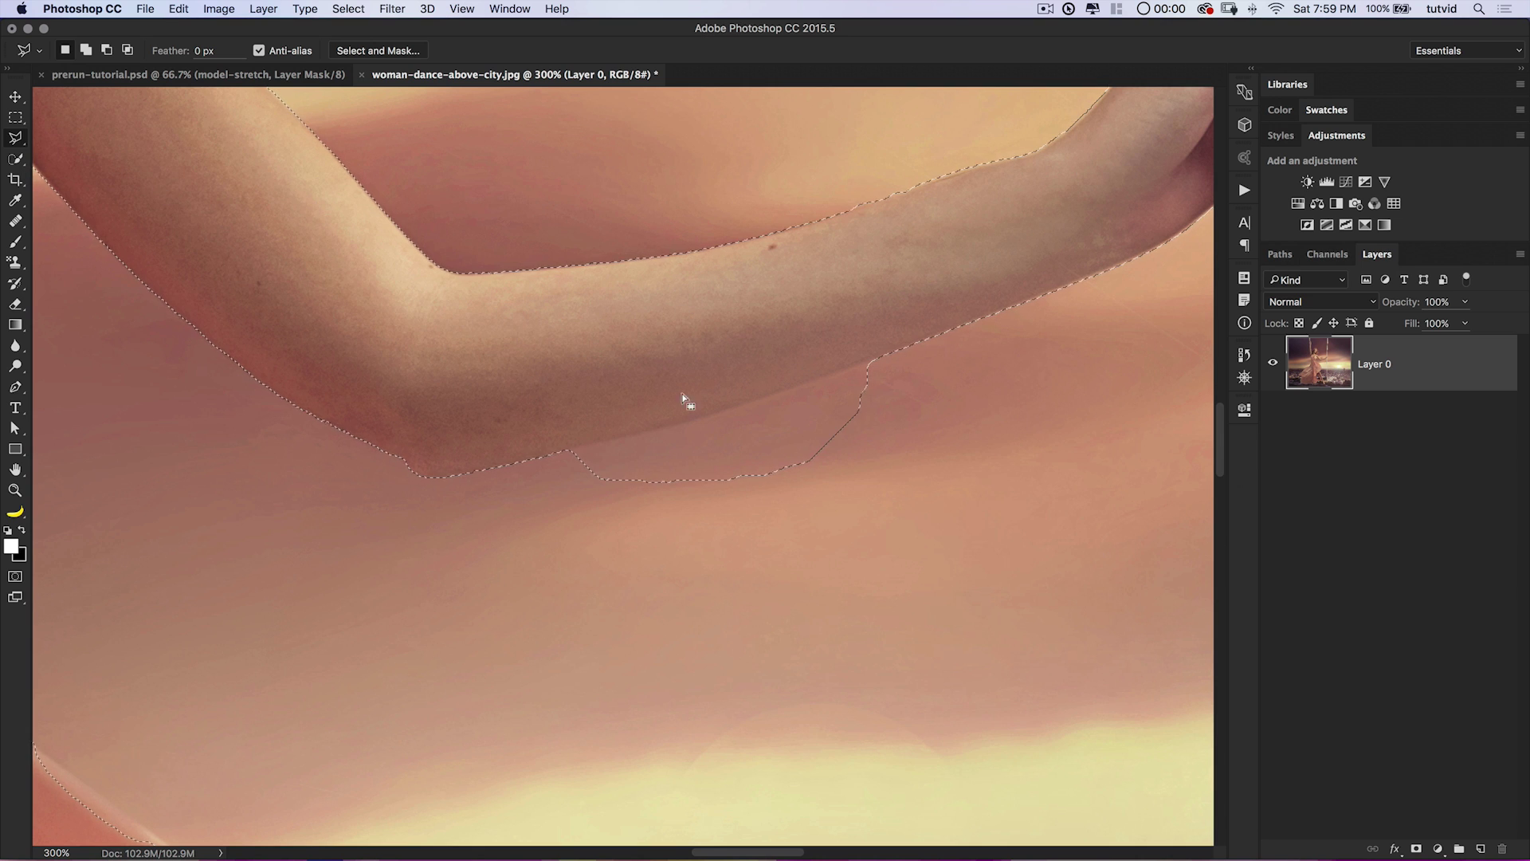
{"action": "left_click", "coordinate": [567, 450], "text": "alt"}
{"action": "left_click", "coordinate": [873, 547]}
{"action": "left_click", "coordinate": [556, 610]}
{"action": "double_click", "coordinate": [497, 524]}
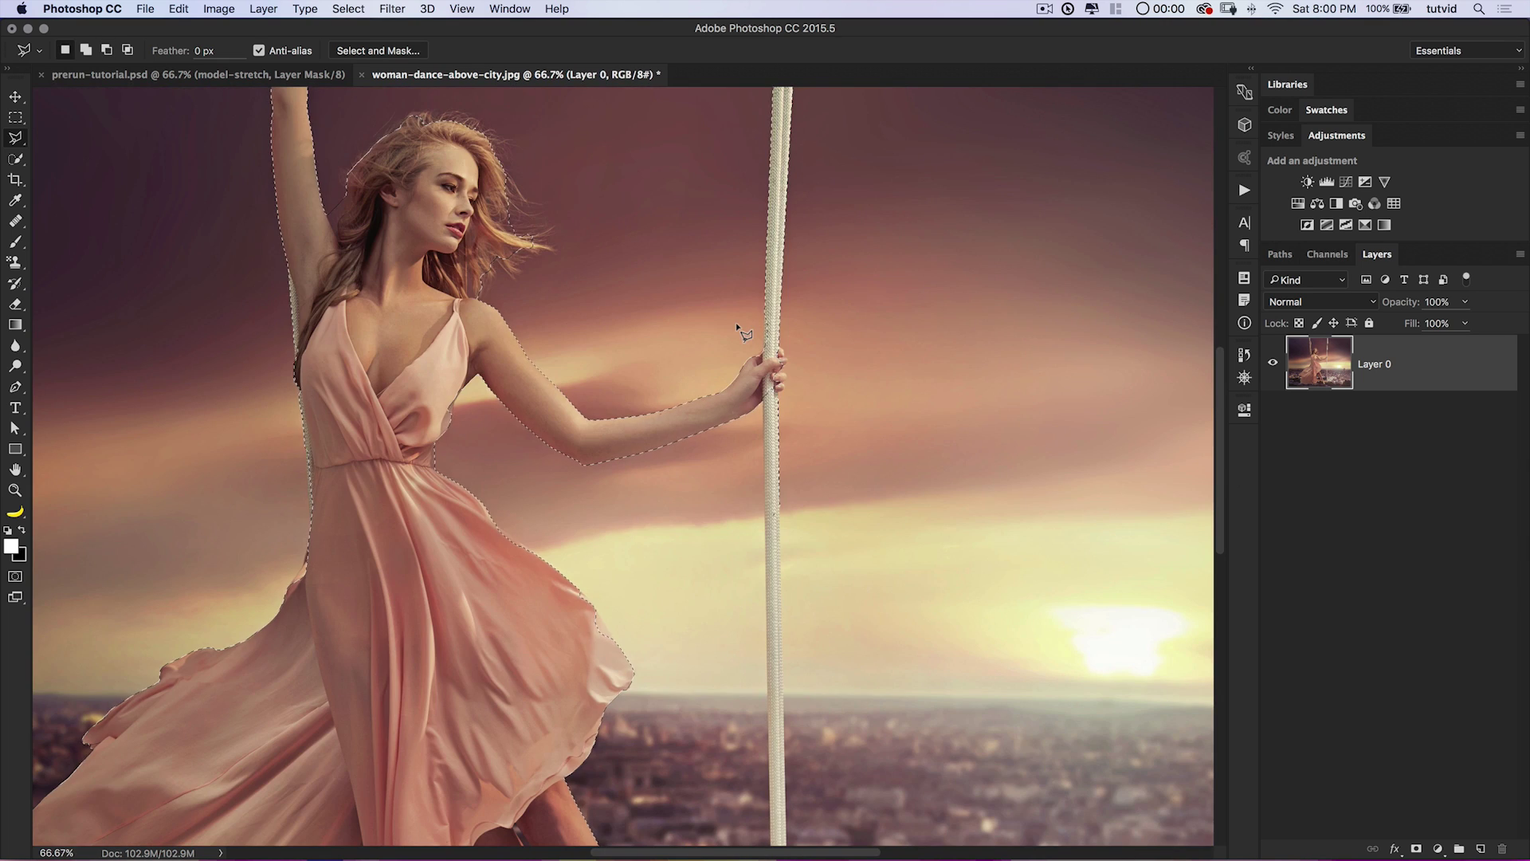
Add the missing dress fold behind the woman's hip to the selection with the Polygonal Lasso.
{"action": "key", "text": "z"}
{"action": "left_click_drag", "start_coordinate": [309, 333], "coordinate": [504, 602]}
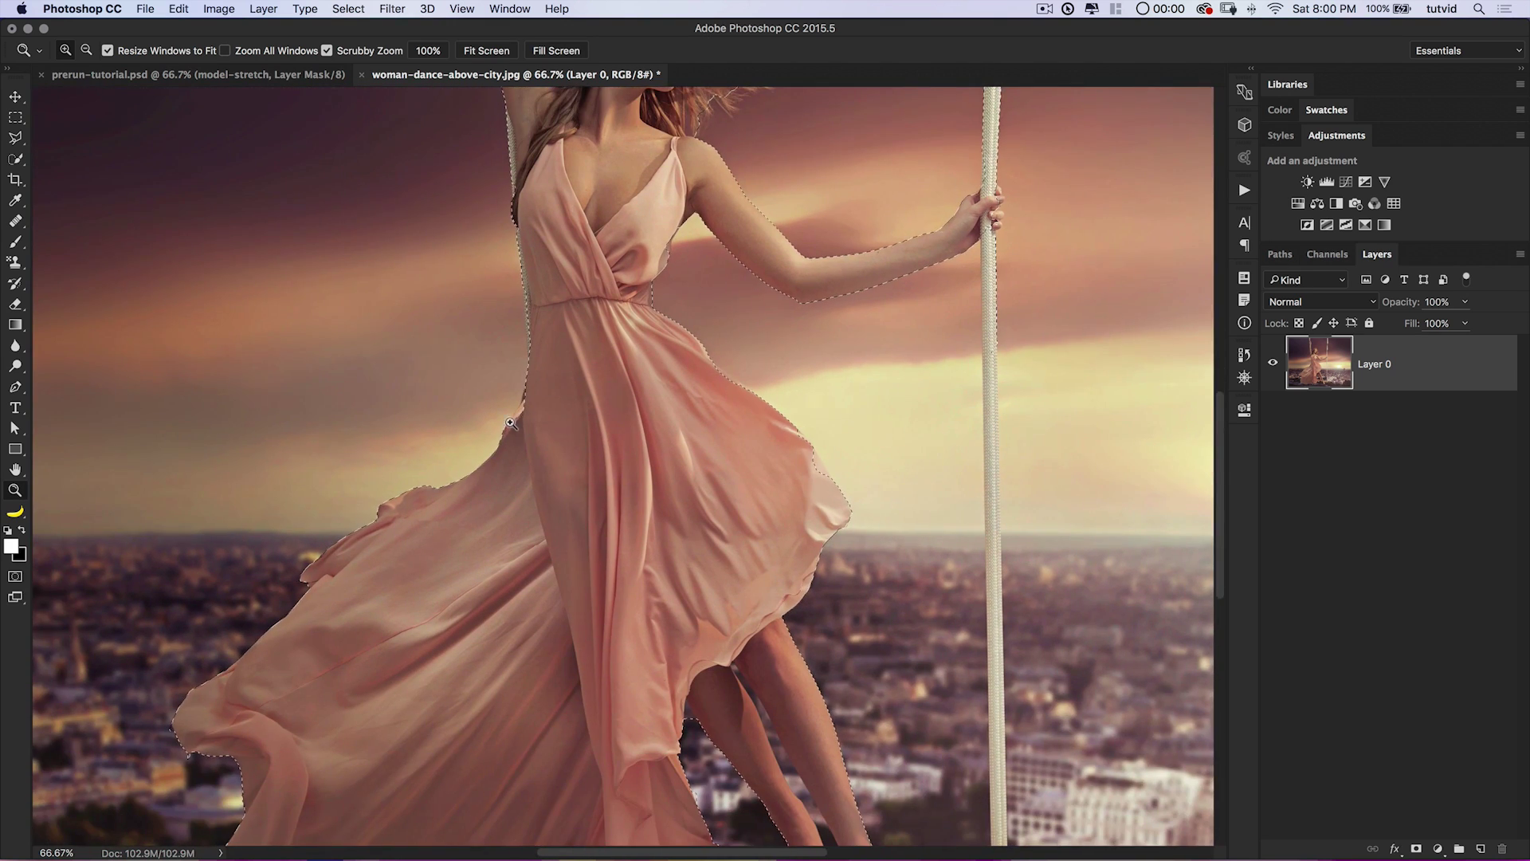
{"action": "left_click", "coordinate": [519, 425]}
{"action": "left_click", "coordinate": [520, 426]}
{"action": "left_click", "coordinate": [520, 426]}
{"action": "left_click_drag", "start_coordinate": [516, 427], "coordinate": [592, 447]}
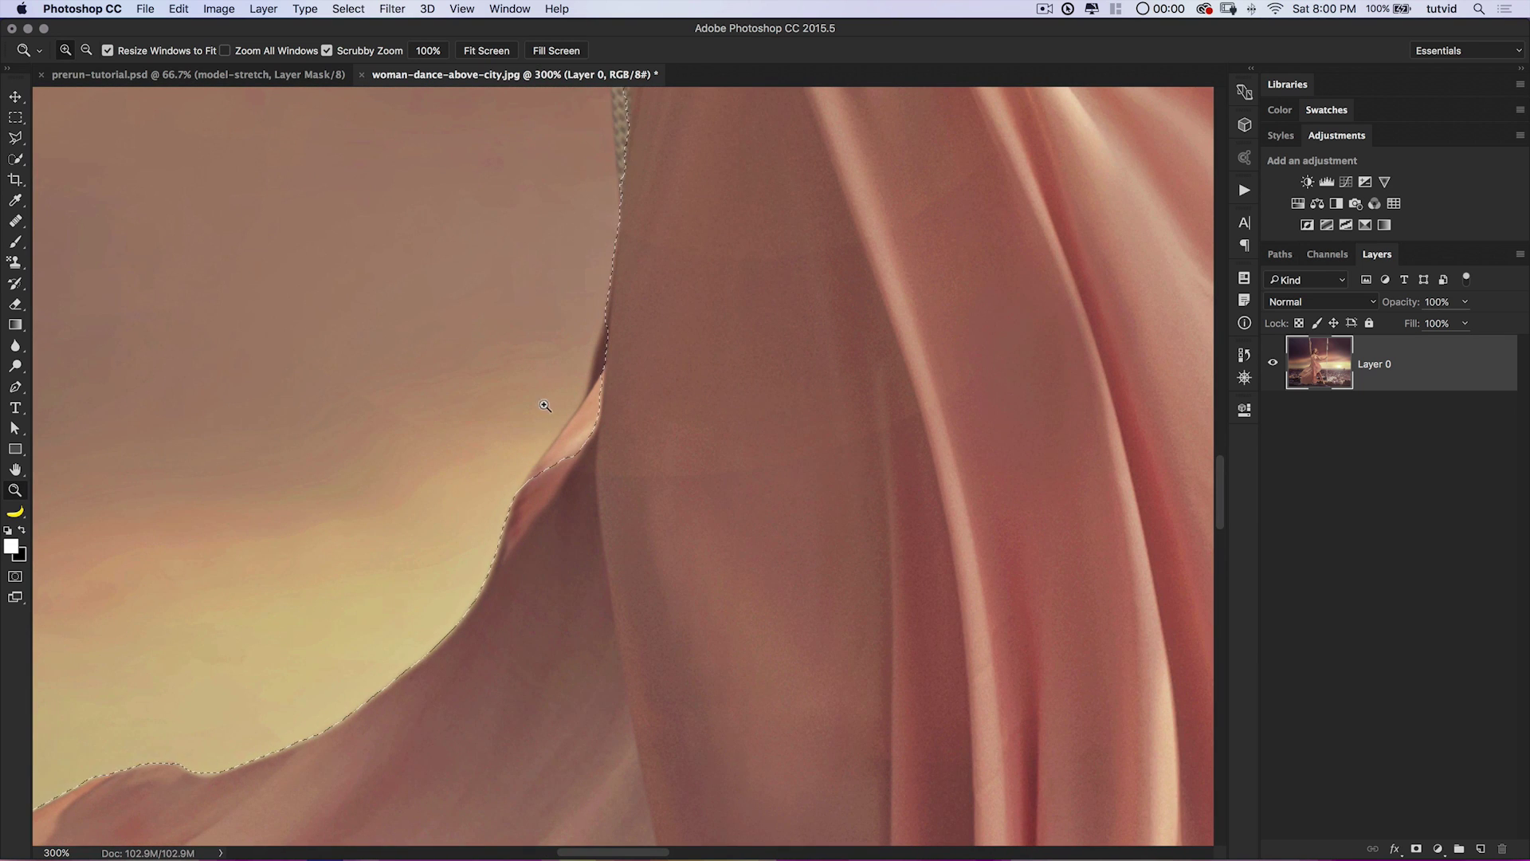
{"action": "key", "text": "l"}
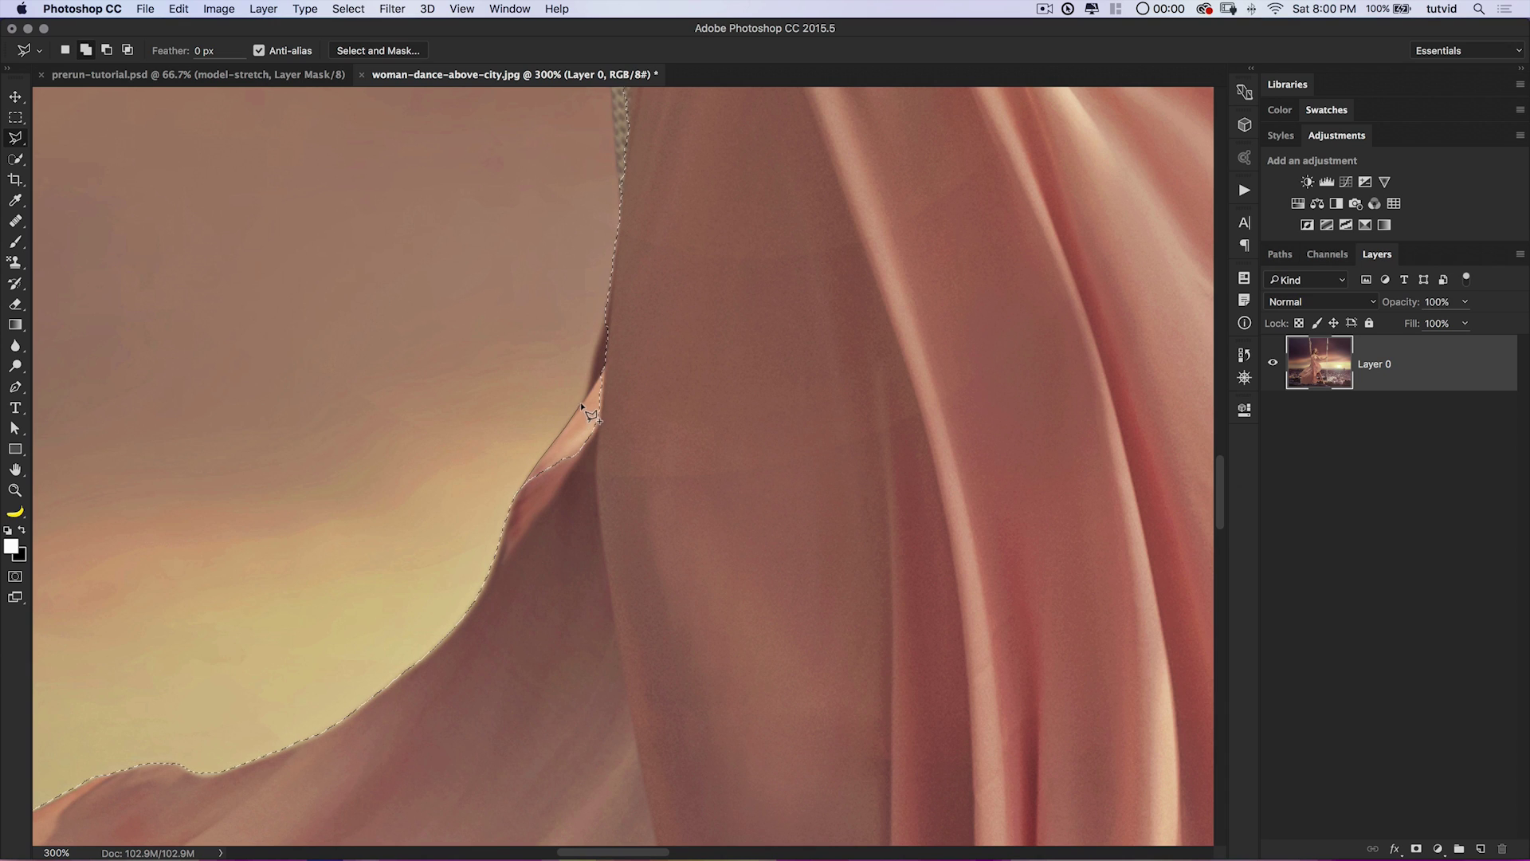
{"action": "left_click", "coordinate": [606, 307], "text": "shift"}
{"action": "left_click", "coordinate": [562, 549]}
{"action": "double_click", "coordinate": [528, 515]}
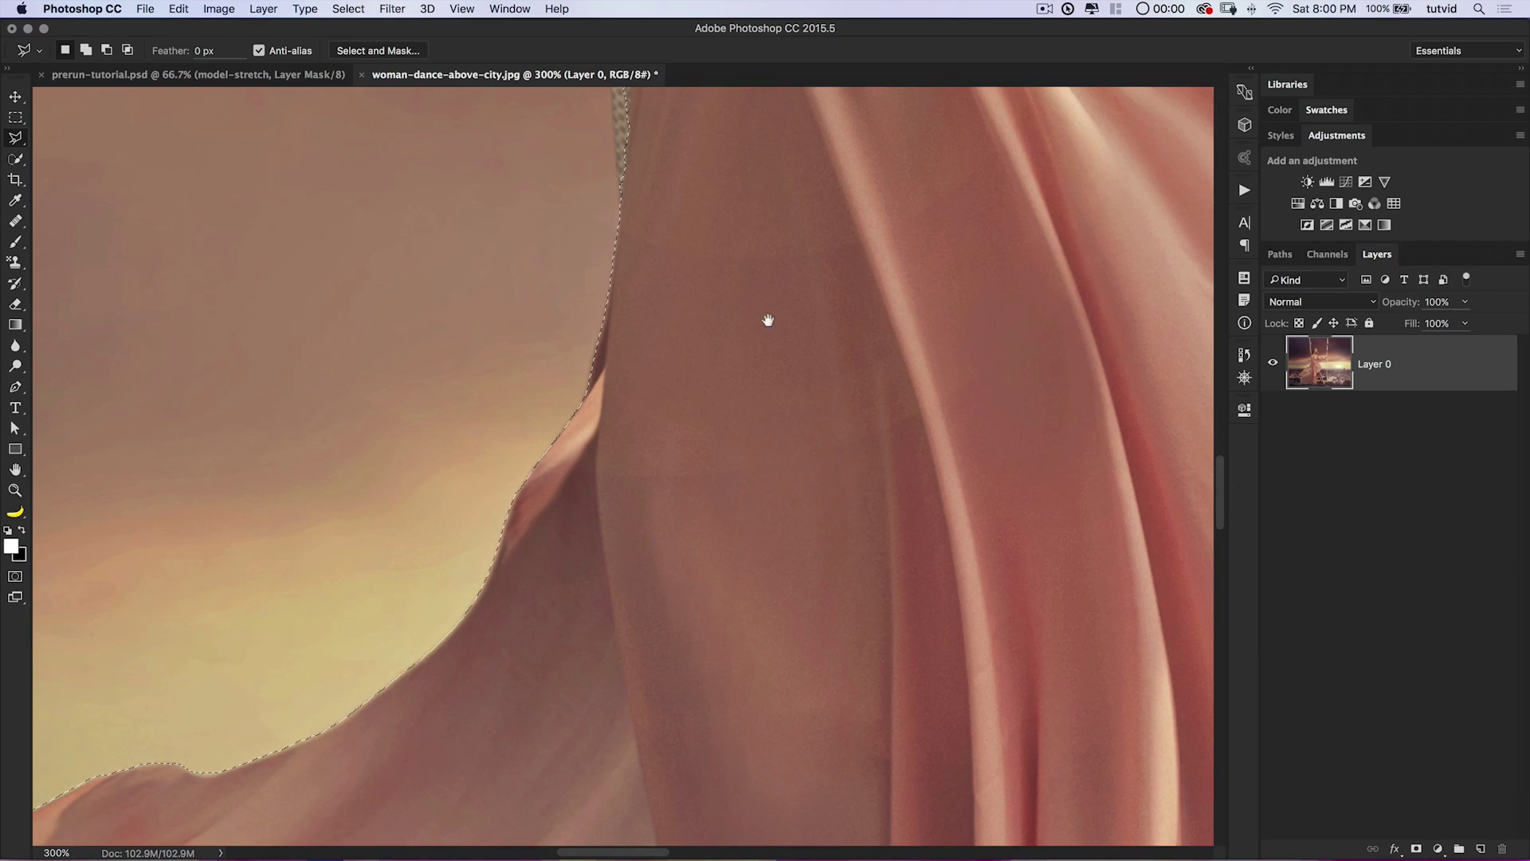
Add the strip of rope beside the dress's waist to the selection with the Polygonal Lasso.
{"action": "left_click_drag", "start_coordinate": [769, 317], "coordinate": [817, 676]}
{"action": "key", "text": "shift"}
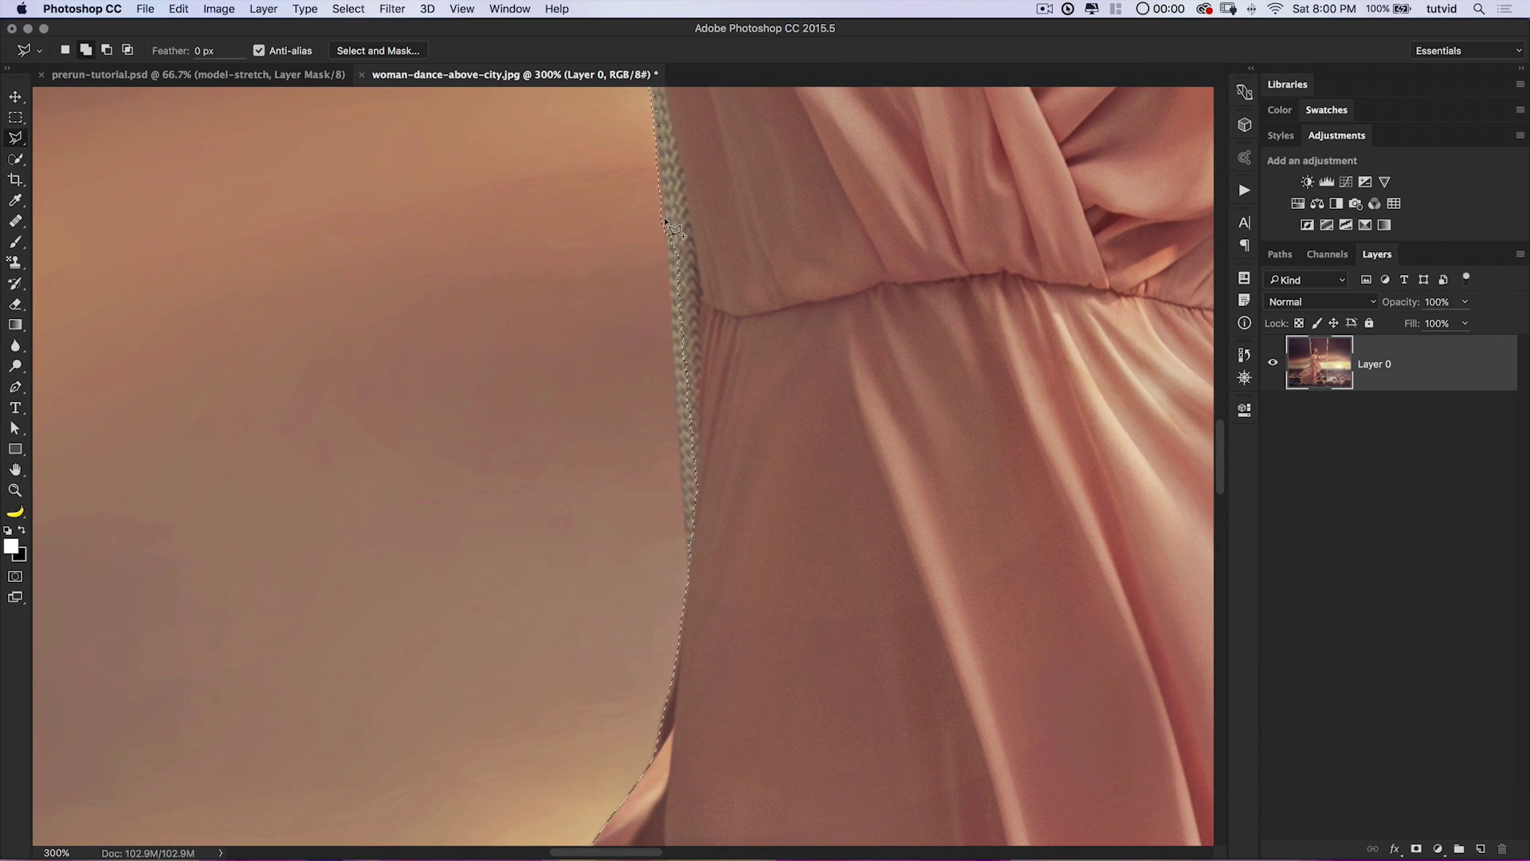
{"action": "left_click", "coordinate": [690, 584], "text": "shift"}
{"action": "left_click", "coordinate": [655, 119]}
{"action": "left_click", "coordinate": [796, 144]}
{"action": "left_click", "coordinate": [796, 588]}
{"action": "double_click", "coordinate": [729, 580]}
Add the missing bit of rope just below the hanging hair strand to the selection.
{"action": "scroll", "coordinate": [728, 580], "scroll_direction": "up", "scroll_amount": 10}
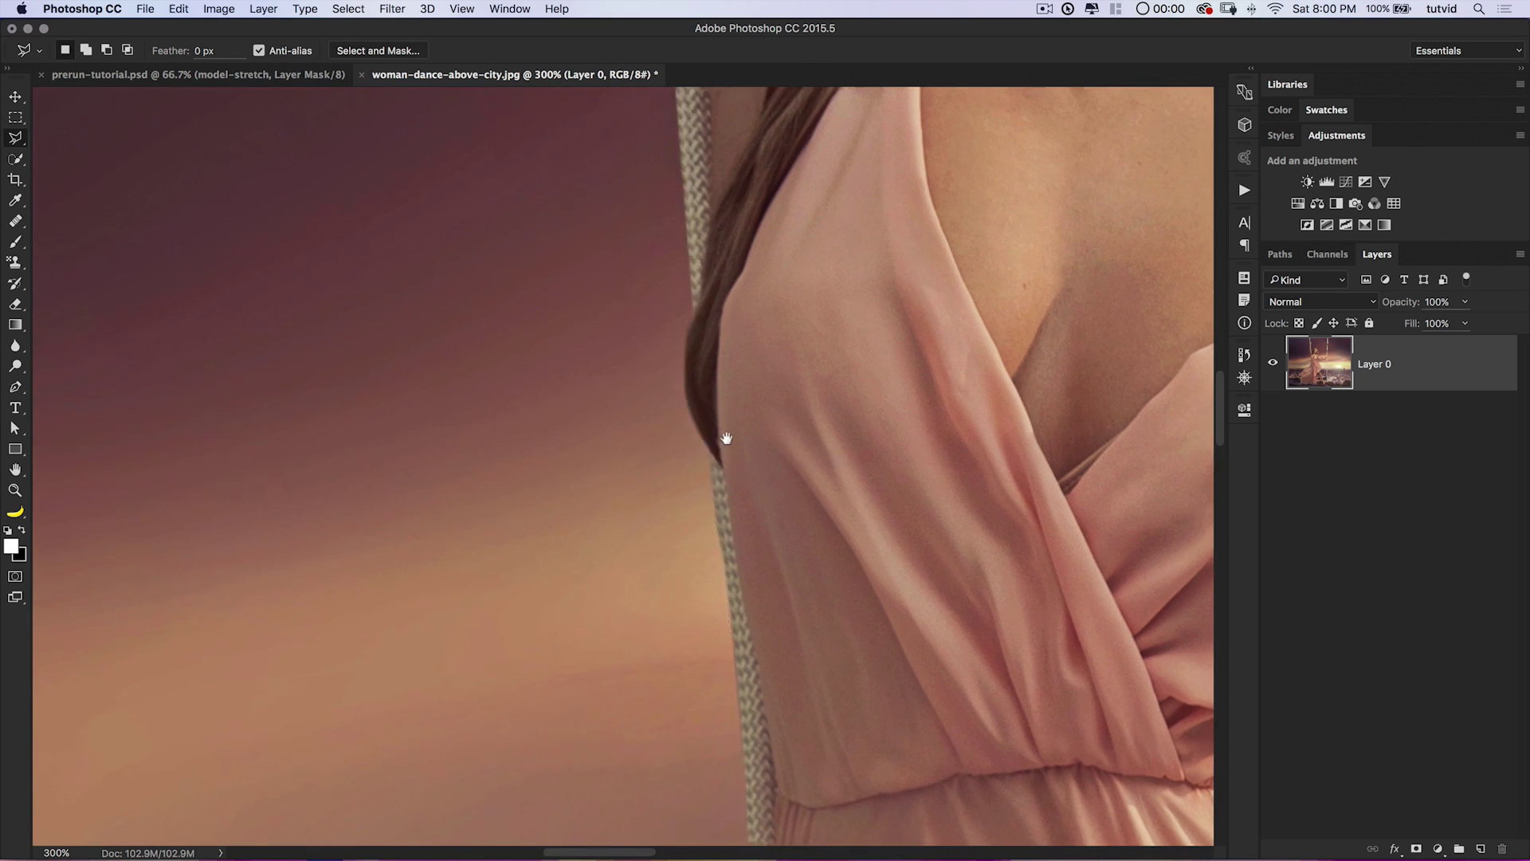
{"action": "left_click_drag", "start_coordinate": [726, 438], "coordinate": [735, 446]}
{"action": "left_click", "coordinate": [719, 491], "text": "shift"}
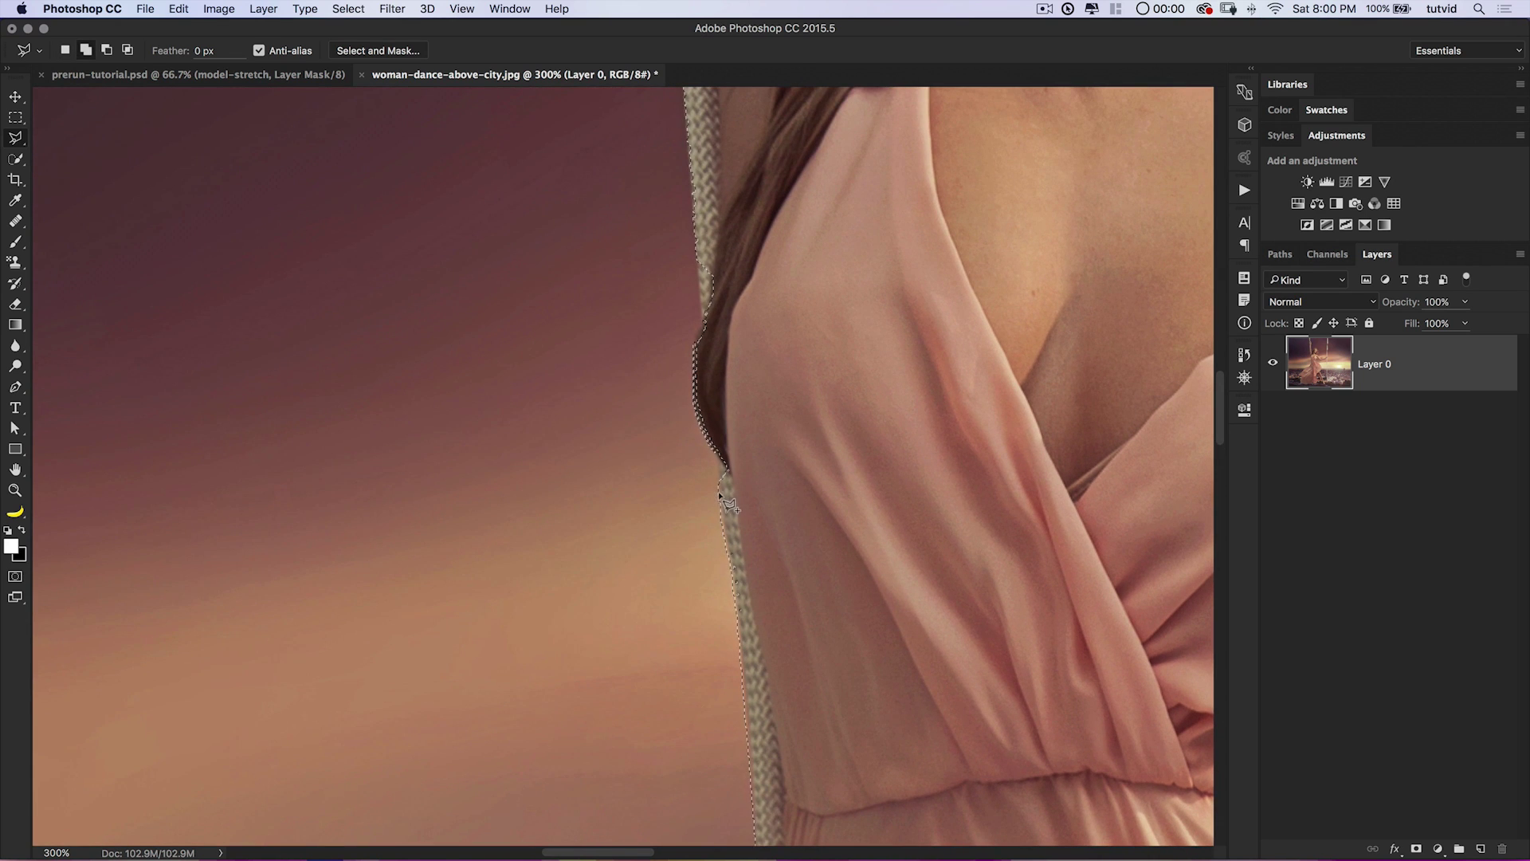
{"action": "left_click", "coordinate": [712, 424]}
{"action": "left_click", "coordinate": [780, 379]}
{"action": "left_click", "coordinate": [786, 519]}
{"action": "double_click", "coordinate": [747, 533]}
Add the rope section just above the hanging hair strand to the selection.
{"action": "left_click", "coordinate": [701, 322]}
{"action": "left_click", "coordinate": [684, 108]}
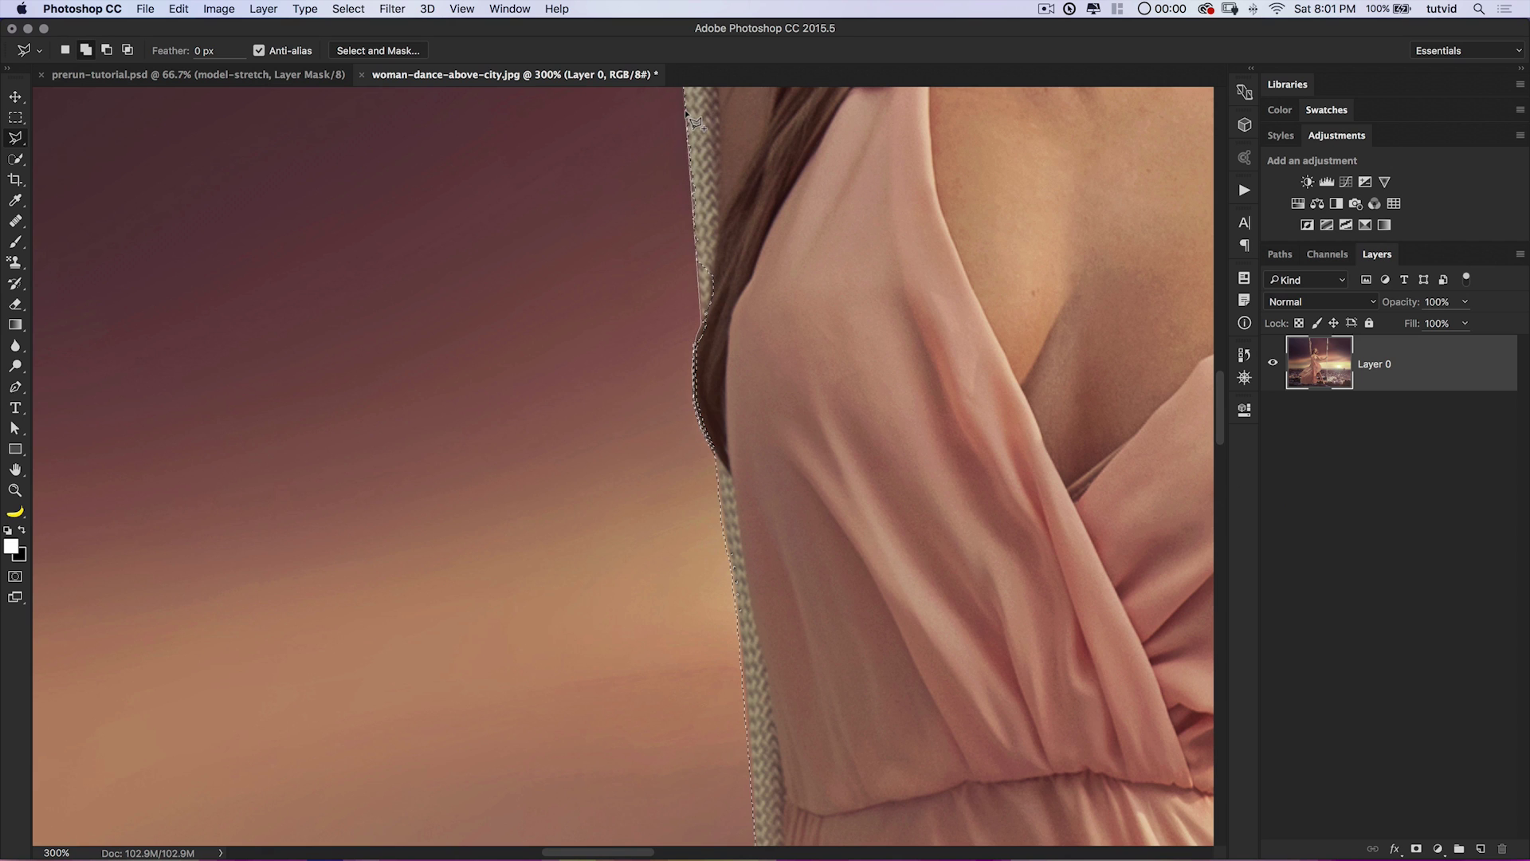
{"action": "left_click", "coordinate": [781, 303]}
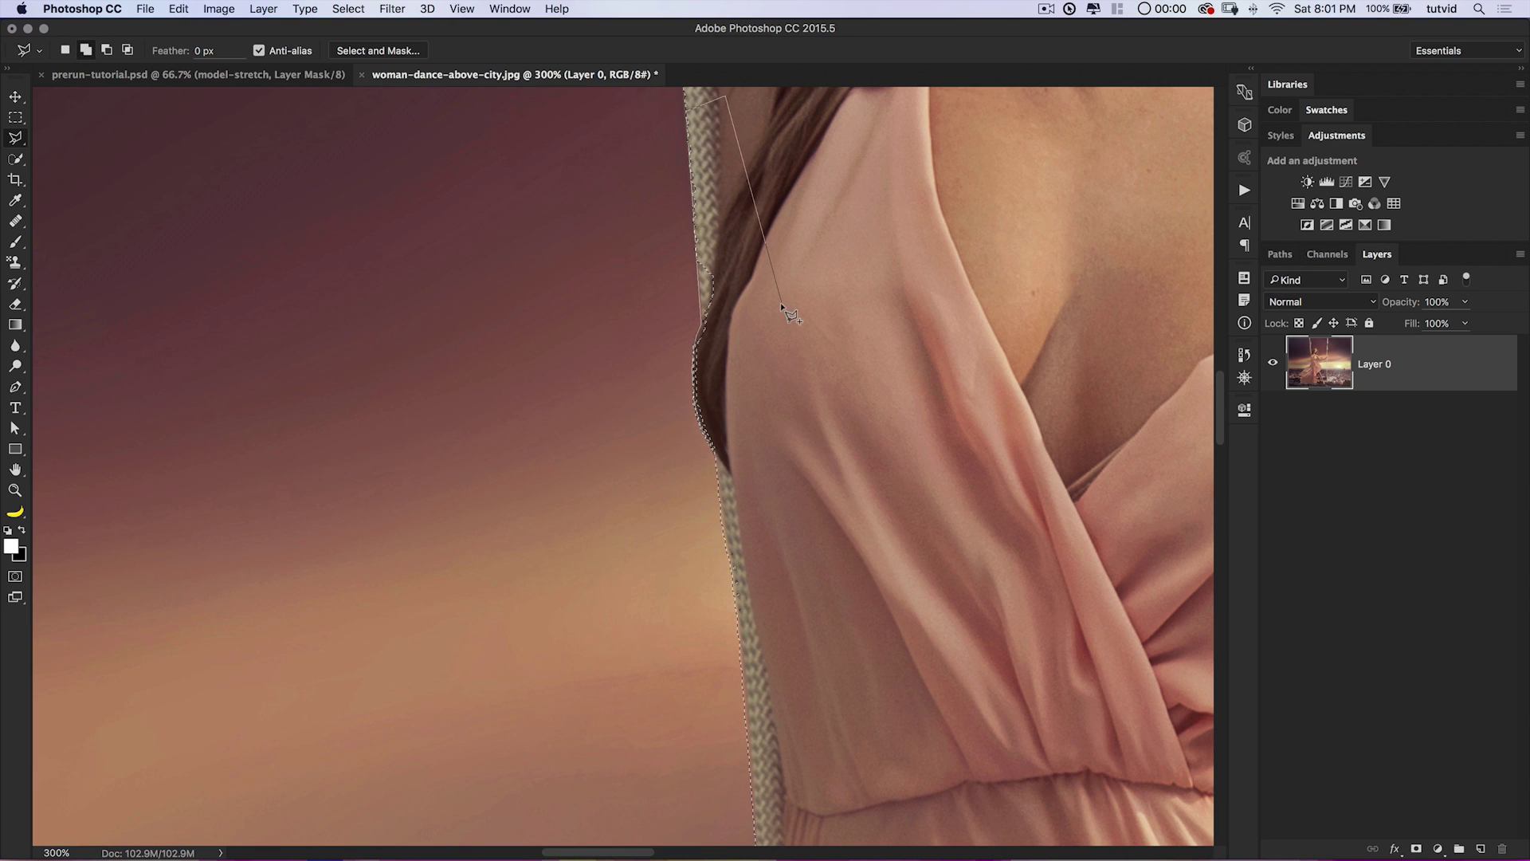
{"action": "double_click", "coordinate": [752, 410]}
Inspect the selection edge up the raised arm and its rope, and down the other rope to the gripping hand.
{"action": "left_click_drag", "start_coordinate": [800, 404], "coordinate": [819, 812]}
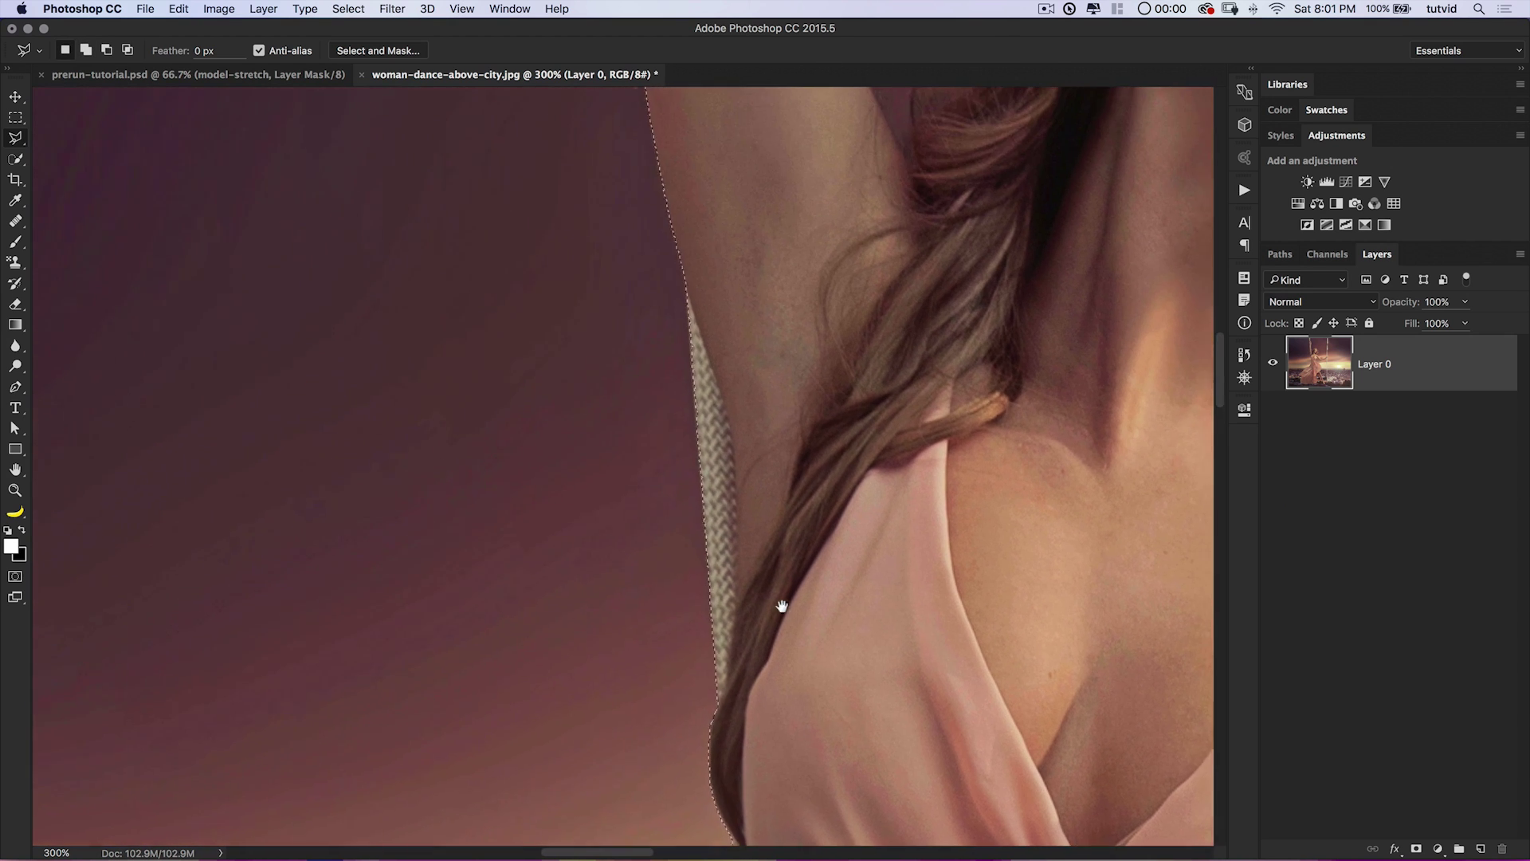
{"action": "left_click_drag", "start_coordinate": [746, 243], "coordinate": [769, 550]}
{"action": "left_click_drag", "start_coordinate": [738, 307], "coordinate": [799, 677]}
{"action": "left_click_drag", "start_coordinate": [755, 520], "coordinate": [761, 797]}
{"action": "left_click_drag", "start_coordinate": [721, 263], "coordinate": [772, 244]}
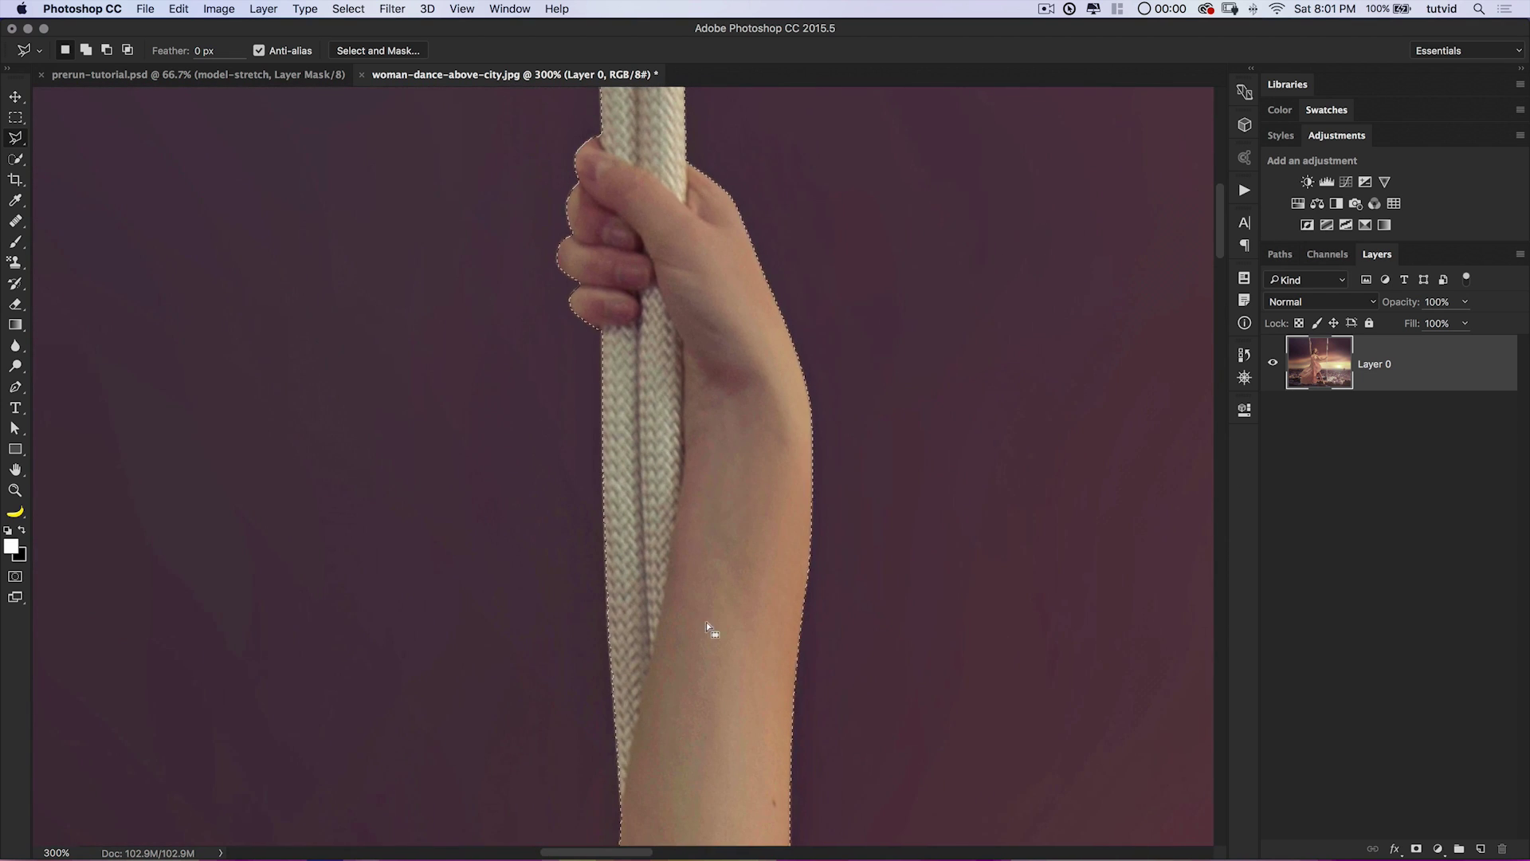
{"action": "left_click_drag", "start_coordinate": [701, 516], "coordinate": [731, 749]}
{"action": "left_click_drag", "start_coordinate": [691, 307], "coordinate": [694, 523]}
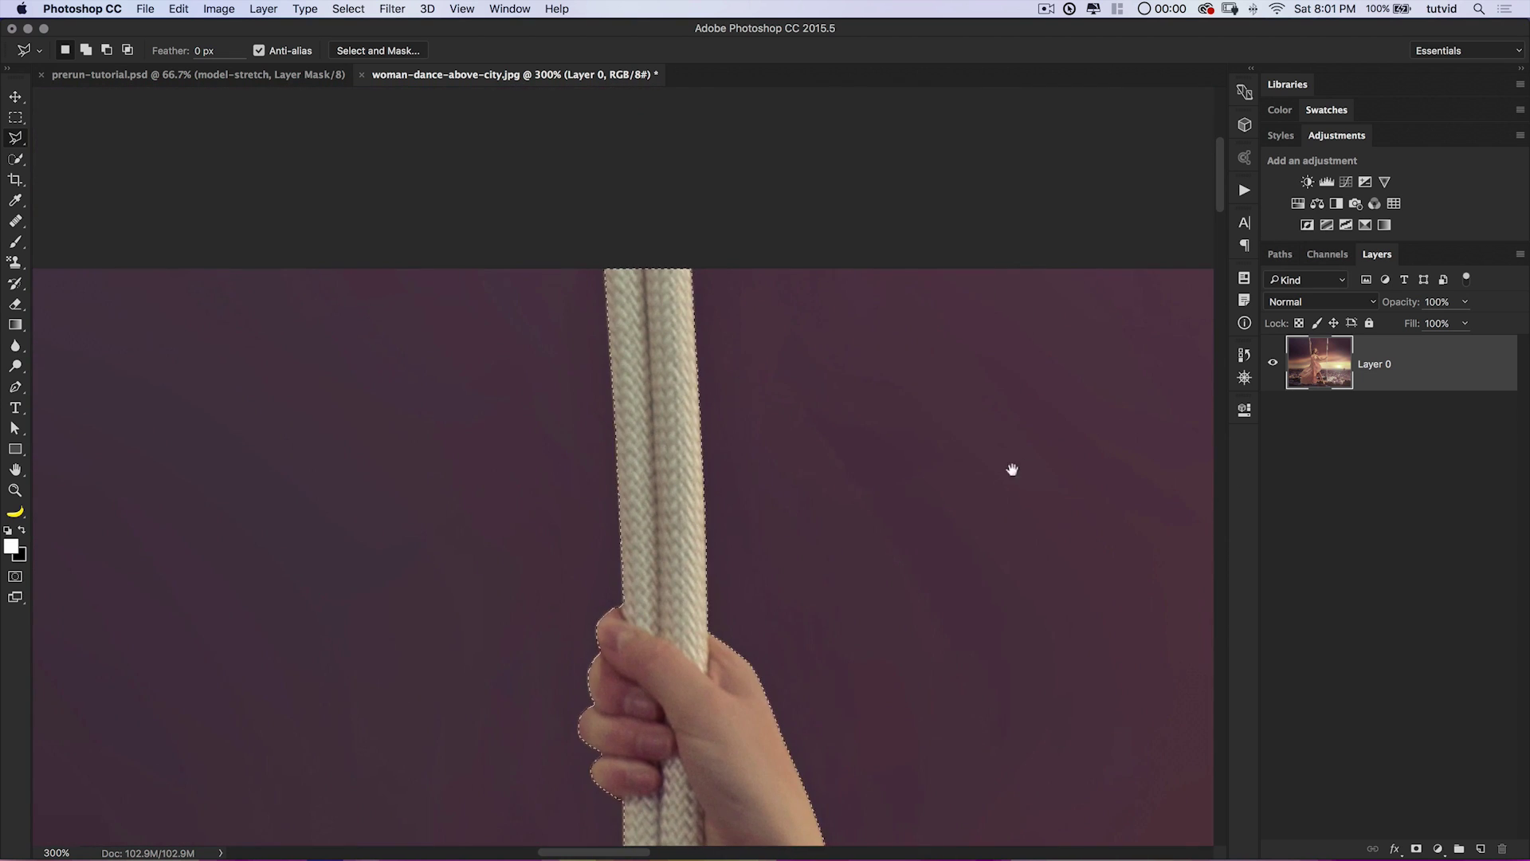
{"action": "left_click_drag", "start_coordinate": [988, 479], "coordinate": [310, 432]}
{"action": "left_click_drag", "start_coordinate": [904, 338], "coordinate": [207, 367]}
{"action": "left_click_drag", "start_coordinate": [871, 296], "coordinate": [159, 296]}
{"action": "left_click_drag", "start_coordinate": [935, 272], "coordinate": [1192, 229]}
{"action": "left_click_drag", "start_coordinate": [590, 411], "coordinate": [925, 335]}
{"action": "left_click_drag", "start_coordinate": [643, 355], "coordinate": [937, 259]}
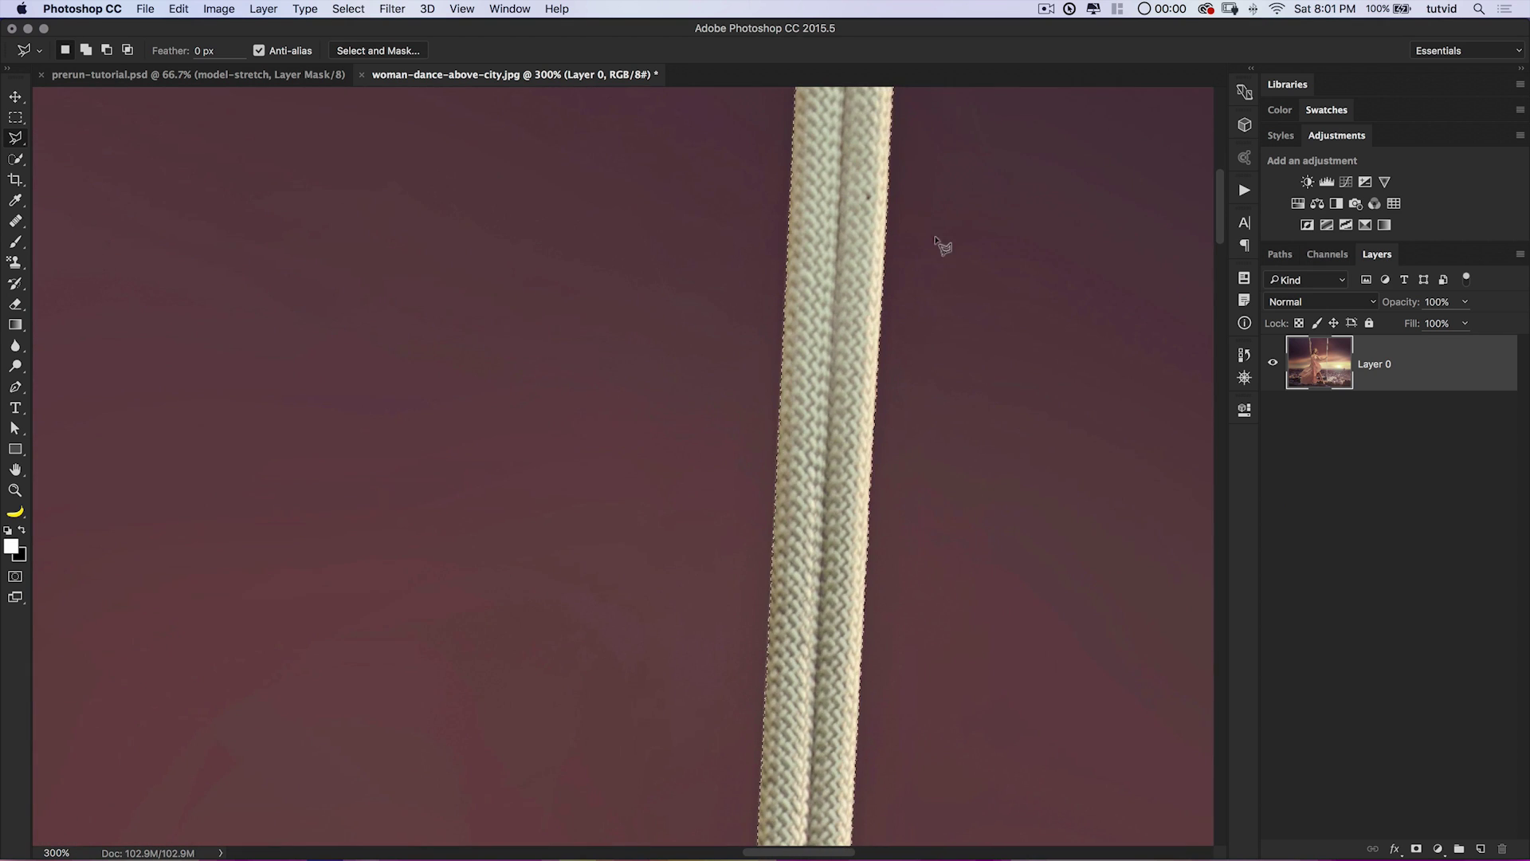
{"action": "left_click_drag", "start_coordinate": [940, 530], "coordinate": [941, 265]}
{"action": "left_click_drag", "start_coordinate": [920, 638], "coordinate": [896, 255]}
{"action": "left_click_drag", "start_coordinate": [875, 593], "coordinate": [869, 243]}
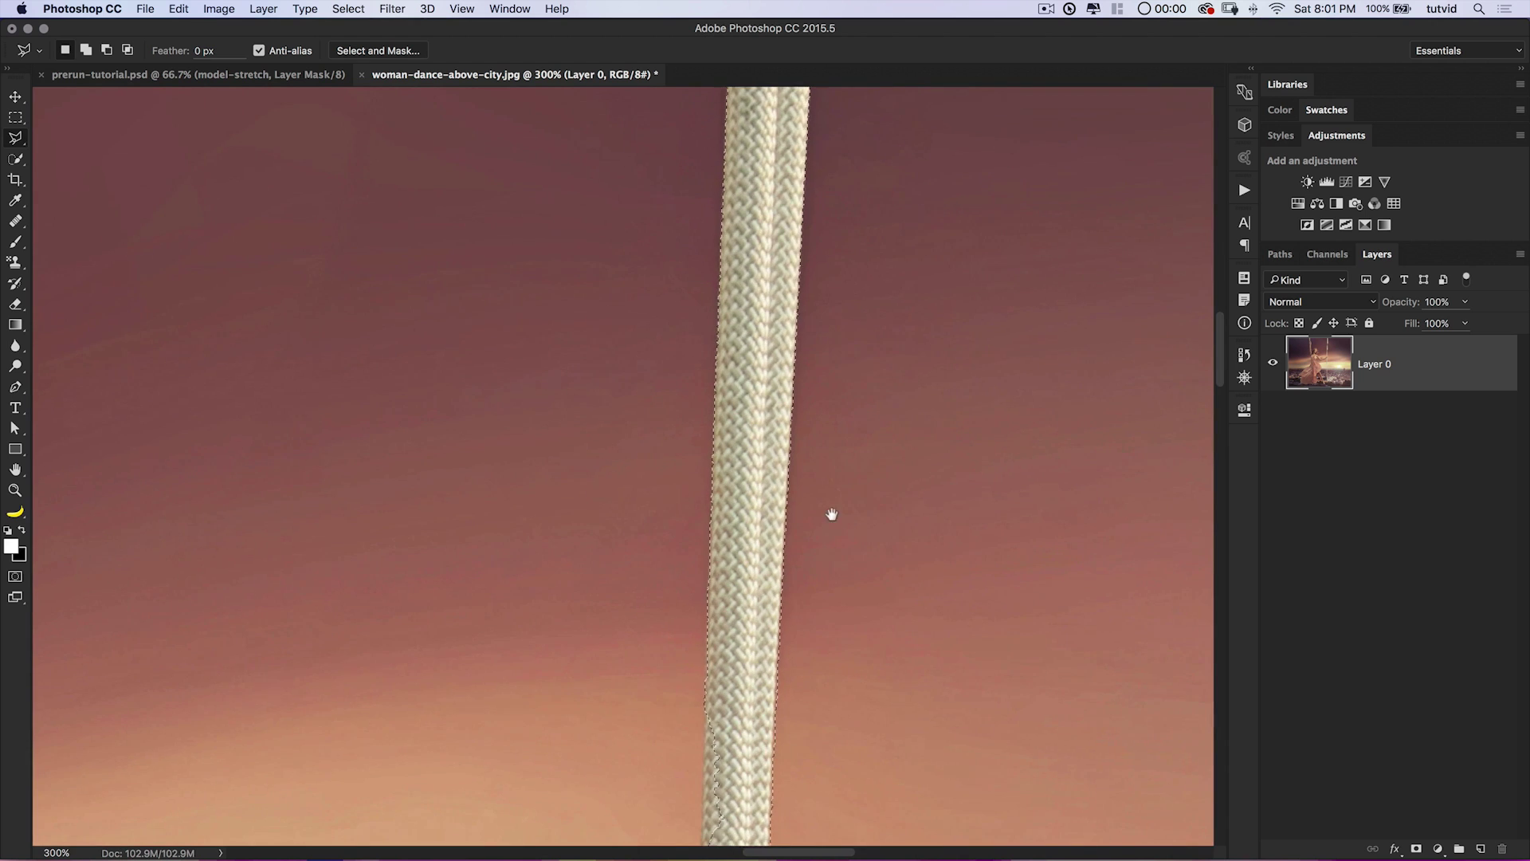
{"action": "left_click_drag", "start_coordinate": [830, 536], "coordinate": [796, 226]}
Add the unselected part of the rope above the outstretched arm's hand, including the grip area, to the selection.
{"action": "left_click_drag", "start_coordinate": [670, 327], "coordinate": [686, 317]}
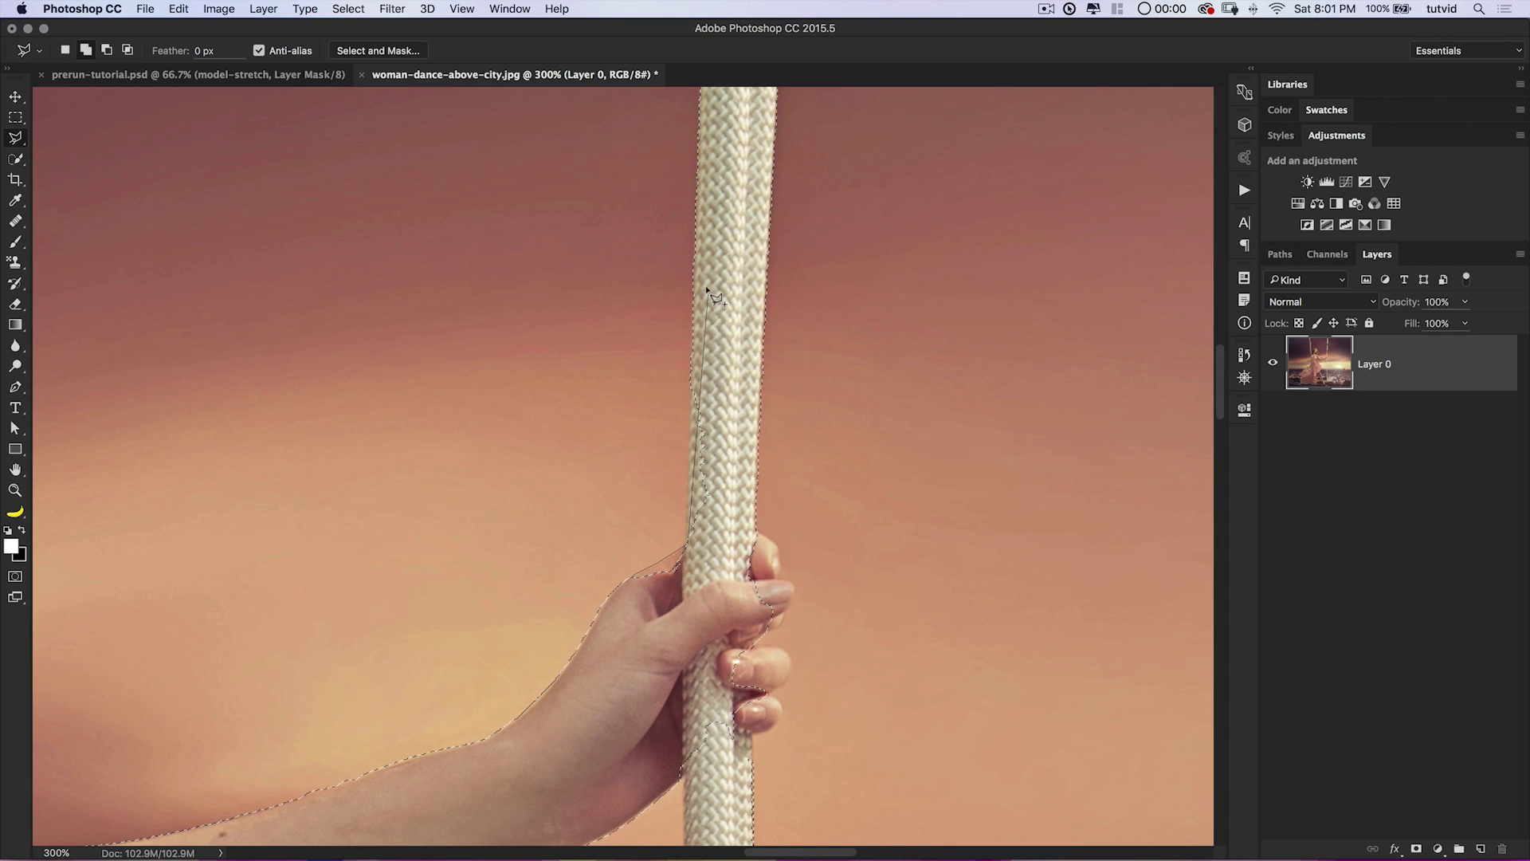
{"action": "left_click", "coordinate": [696, 235]}
{"action": "left_click", "coordinate": [746, 227]}
{"action": "left_click", "coordinate": [722, 625]}
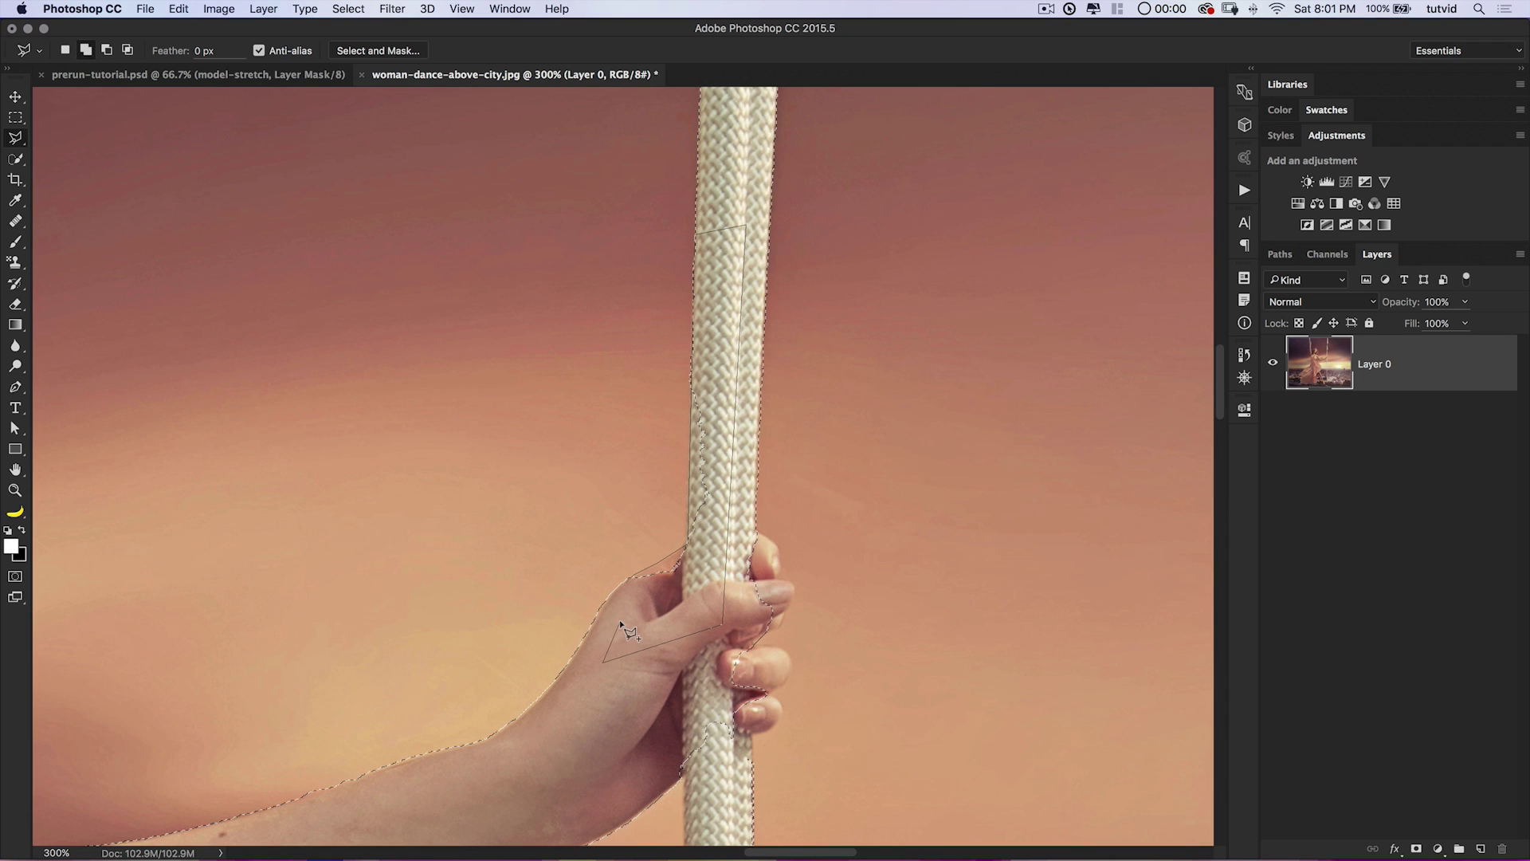
{"action": "left_click", "coordinate": [625, 614], "text": "super"}
{"action": "key", "text": "shift"}
{"action": "left_click", "coordinate": [724, 527]}
{"action": "key", "text": "shift"}
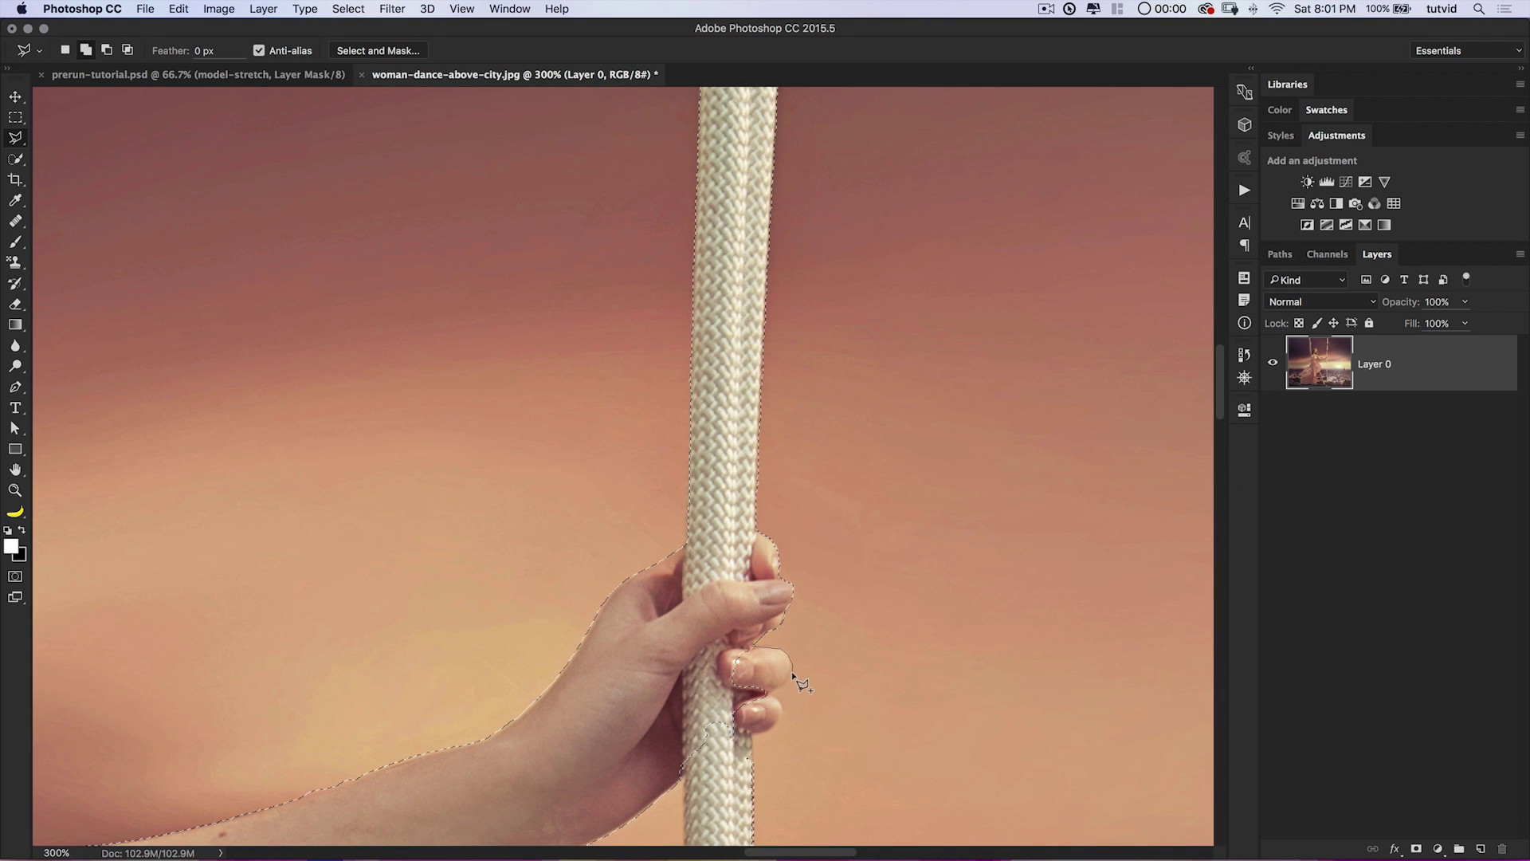
Add the lower fingers and the rope just beneath the gripping hand to the selection.
{"action": "left_click", "coordinate": [757, 700]}
{"action": "left_click", "coordinate": [721, 637]}
{"action": "left_click", "coordinate": [759, 692], "text": "shift"}
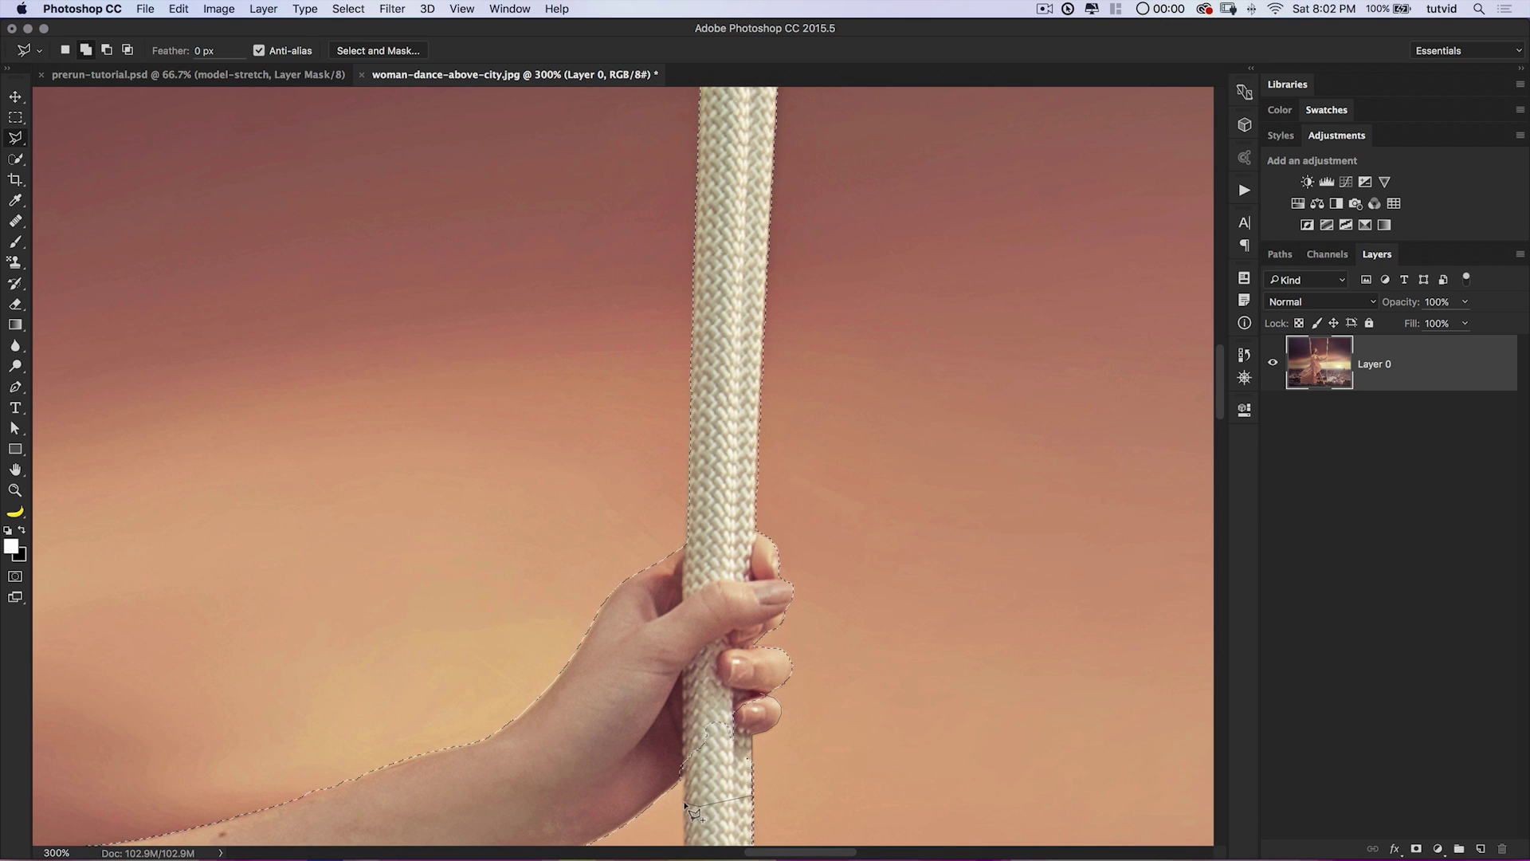
{"action": "double_click", "coordinate": [698, 686]}
Start a polygonal addition to the selection just beneath the gripping hand and trace the rope's left edge down toward the horizon.
{"action": "left_click_drag", "start_coordinate": [736, 496], "coordinate": [742, 6]}
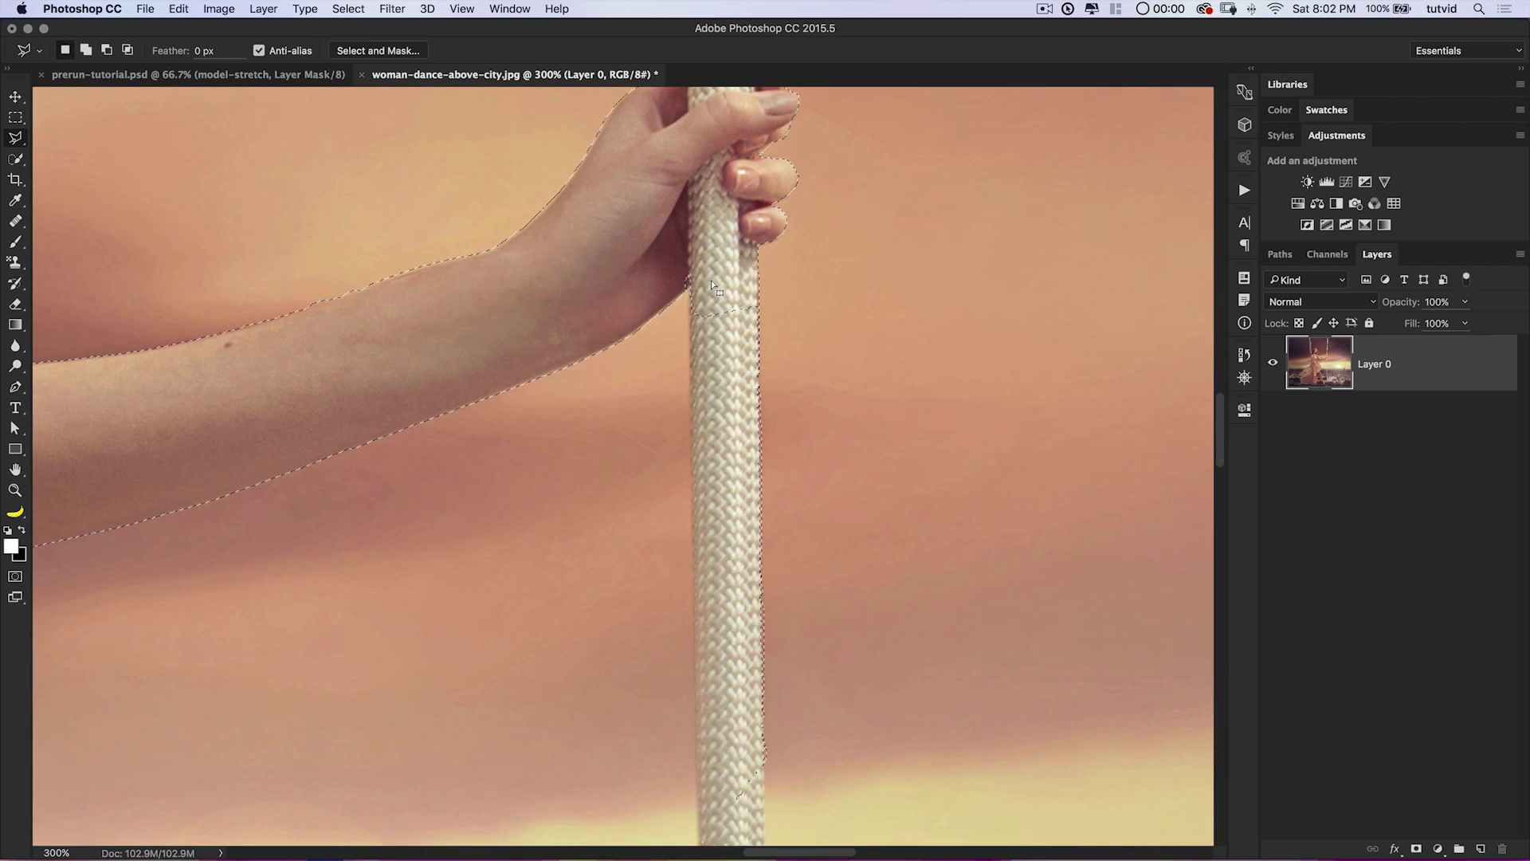
{"action": "left_click", "coordinate": [678, 292], "text": "shift"}
{"action": "left_click", "coordinate": [701, 281]}
{"action": "left_click", "coordinate": [697, 251]}
{"action": "left_click", "coordinate": [654, 263]}
{"action": "left_click", "coordinate": [657, 296]}
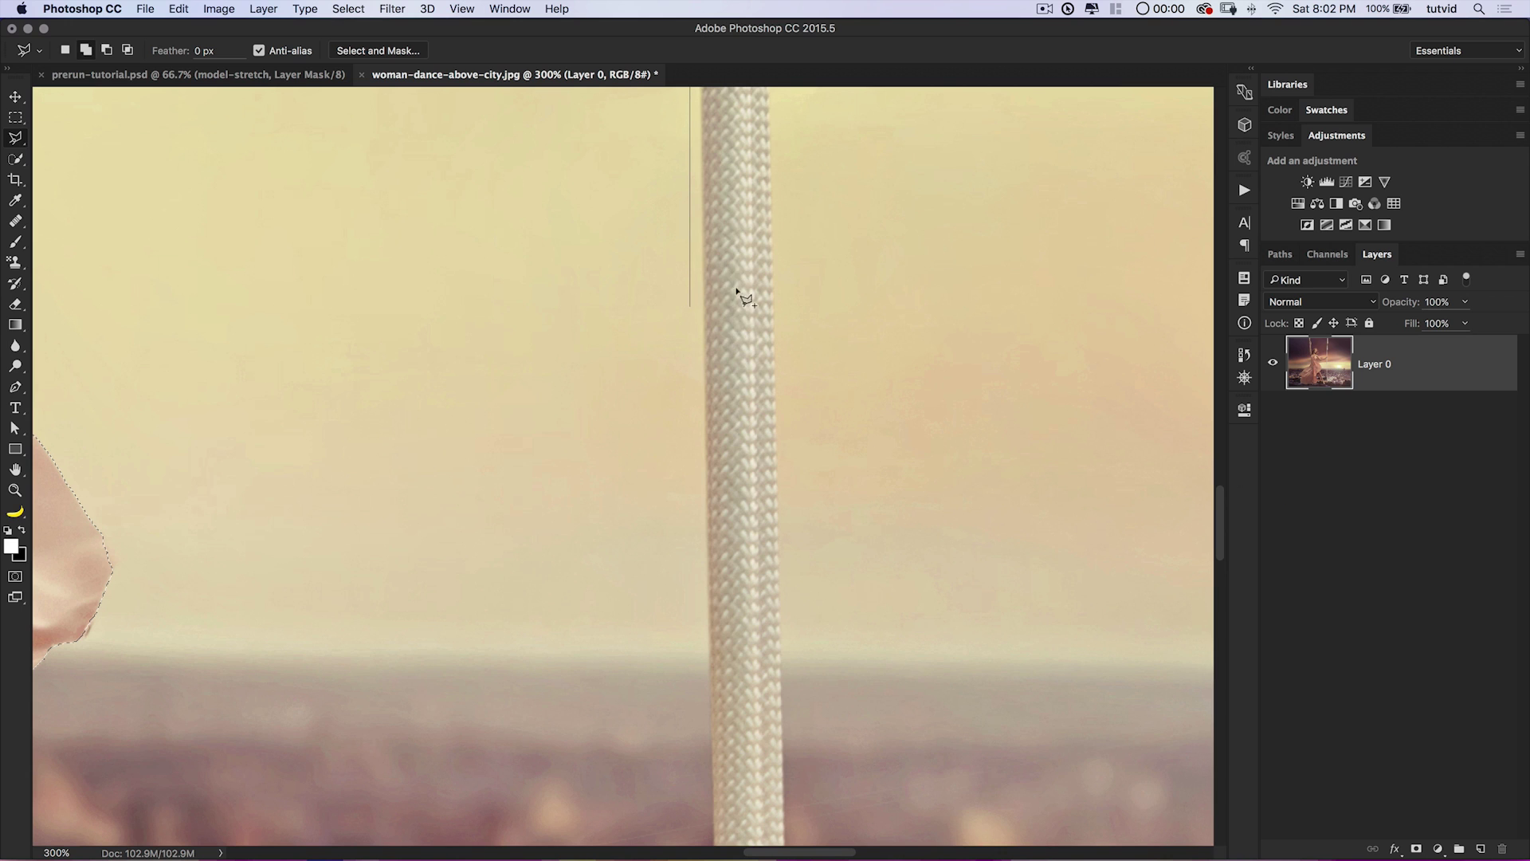
{"action": "mouse_move", "coordinate": [714, 294]}
{"action": "left_mouse_down"}
{"action": "mouse_move", "coordinate": [666, 645]}
{"action": "mouse_move", "coordinate": [703, 801]}
{"action": "left_mouse_up"}
{"action": "mouse_move", "coordinate": [607, 490]}
{"action": "left_mouse_down"}
{"action": "mouse_move", "coordinate": [613, 746]}
{"action": "mouse_move", "coordinate": [598, 806]}
{"action": "left_mouse_up"}
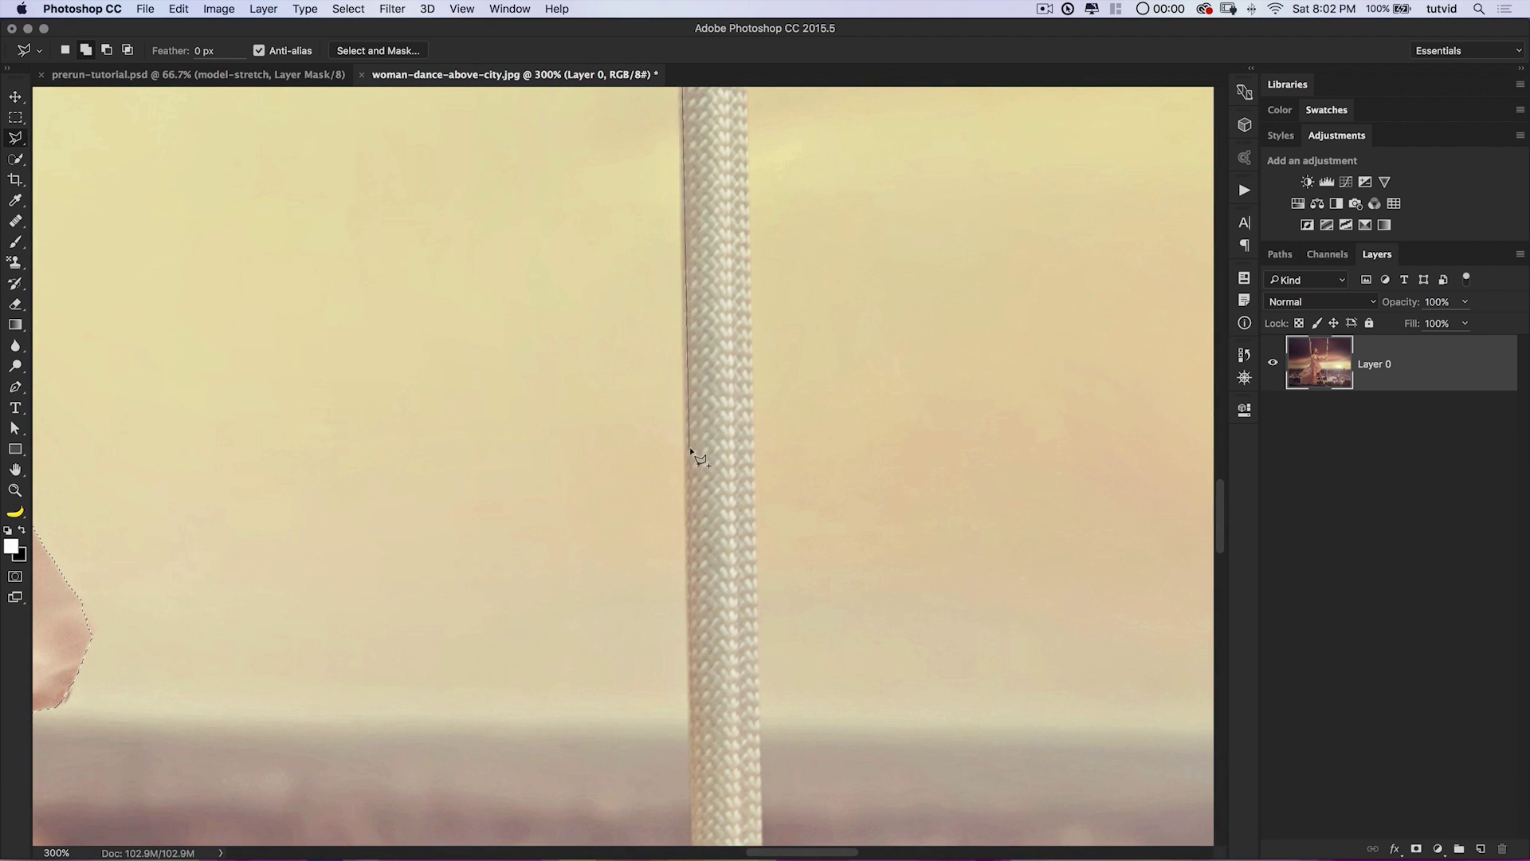
{"action": "left_click", "coordinate": [684, 463]}
Remove the stray point on the rope and continue the outline along its left edge down to the wooden seat.
{"action": "mouse_move", "coordinate": [723, 643]}
{"action": "left_mouse_down"}
{"action": "mouse_move", "coordinate": [741, 375]}
{"action": "mouse_move", "coordinate": [726, 303]}
{"action": "left_mouse_up"}
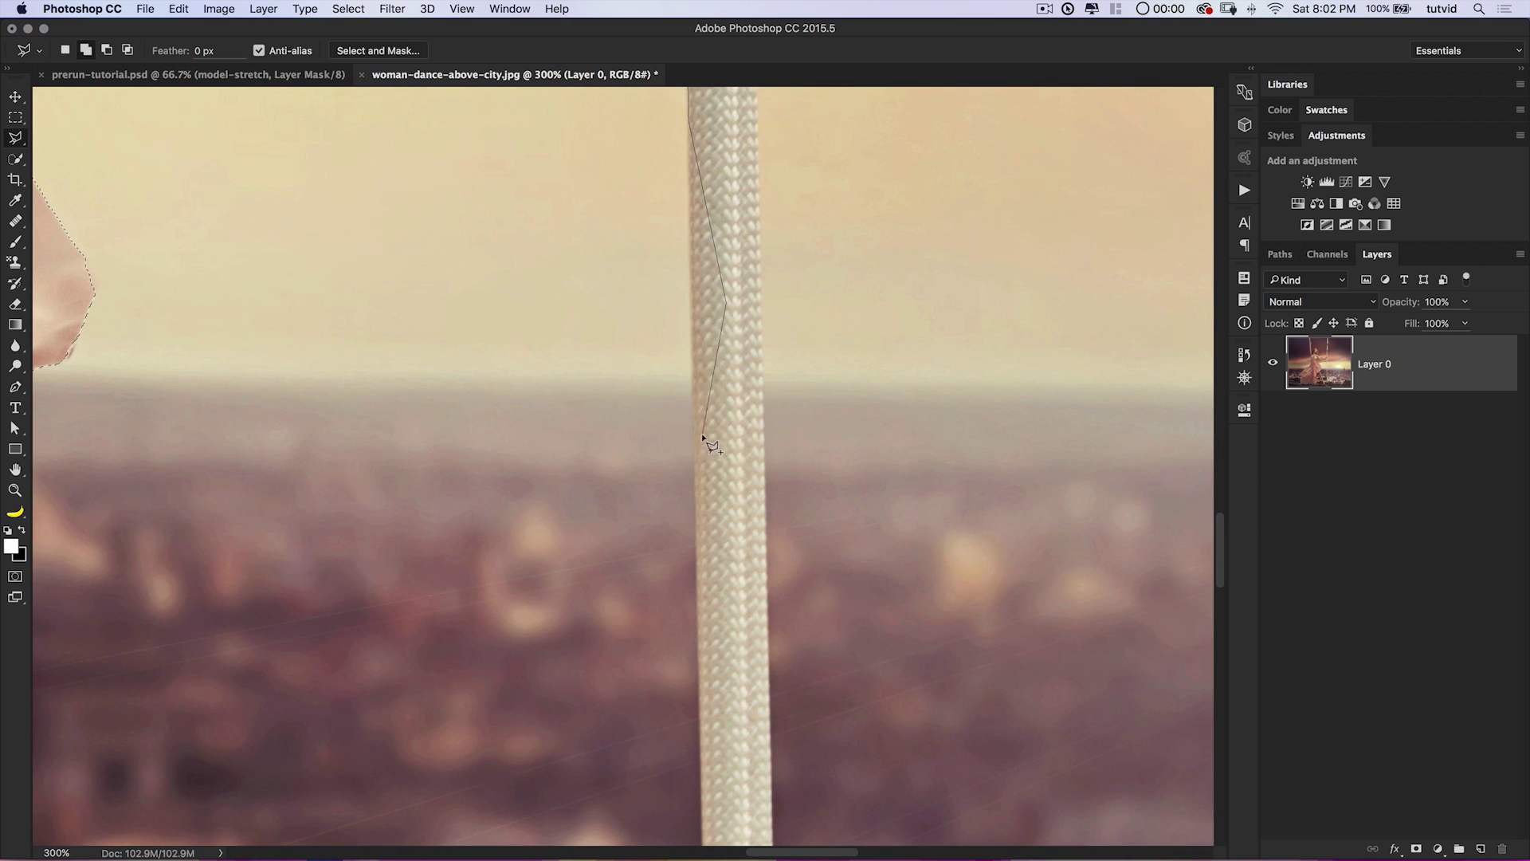
{"action": "left_click", "coordinate": [687, 110]}
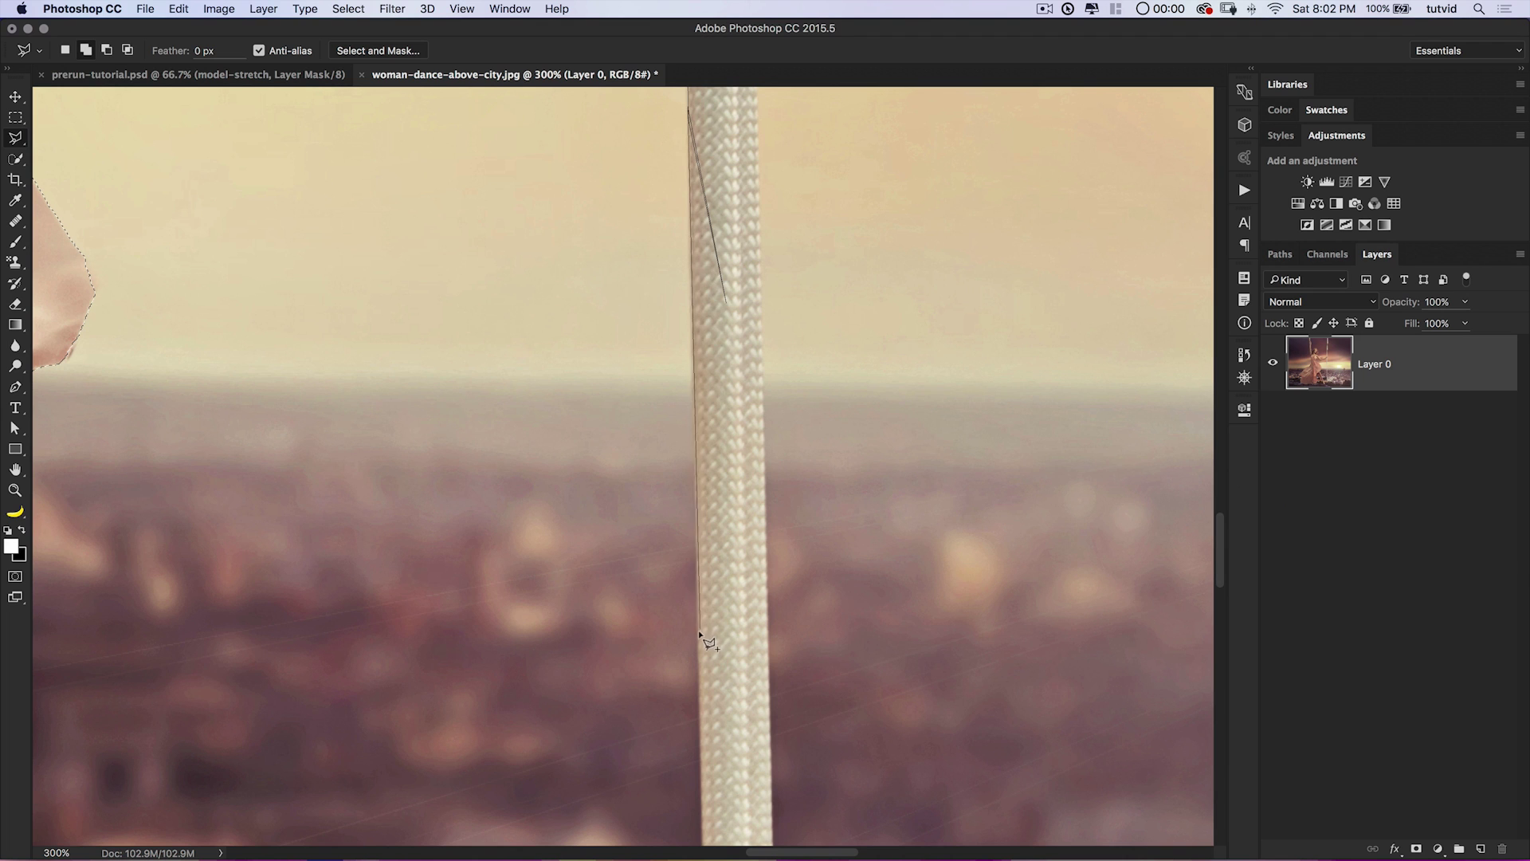
{"action": "left_click", "coordinate": [698, 678]}
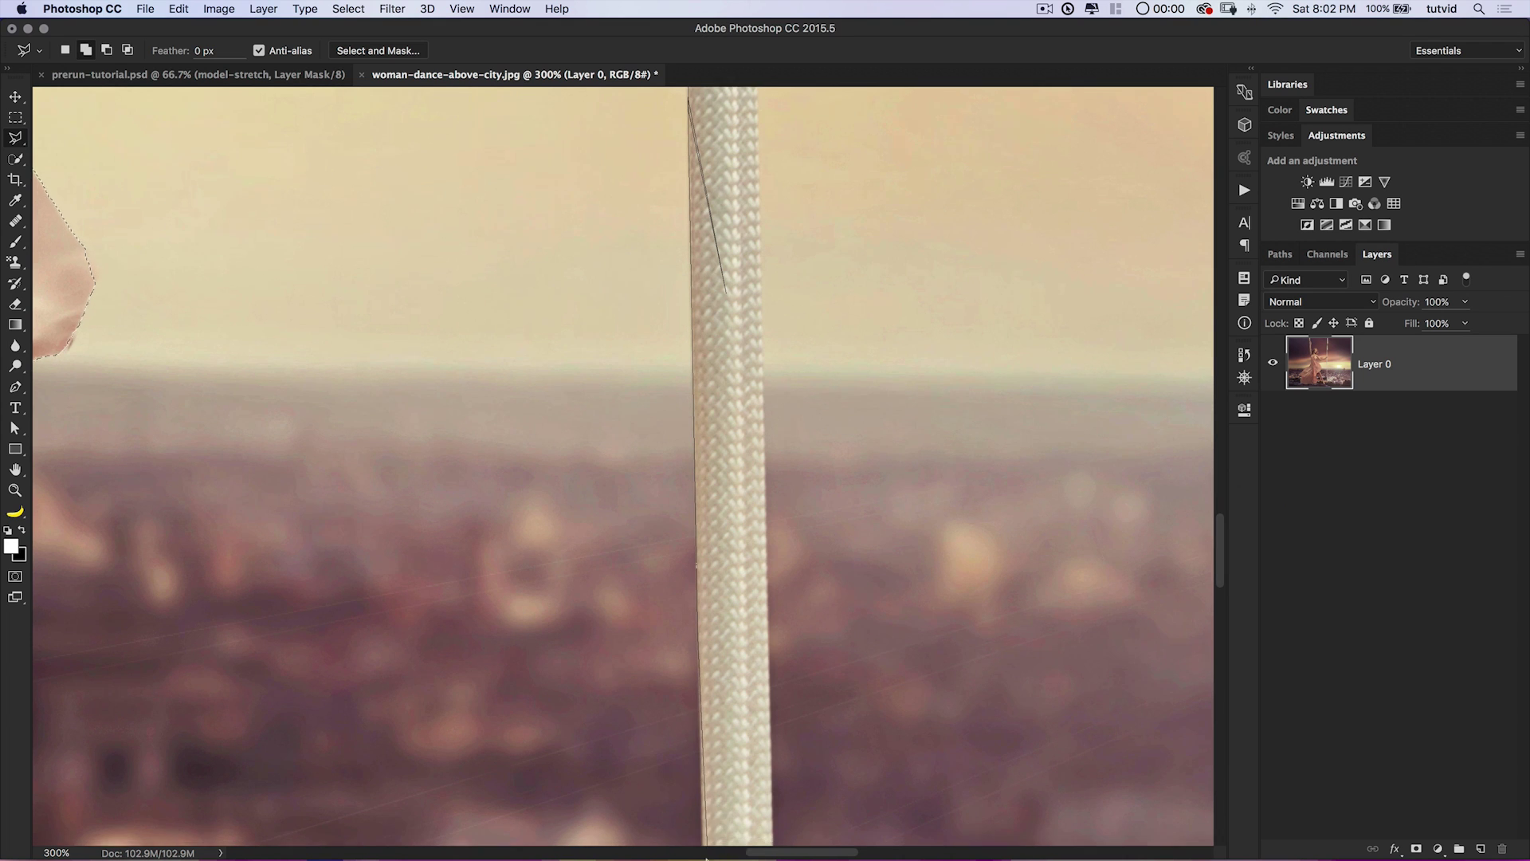
{"action": "mouse_move", "coordinate": [700, 858]}
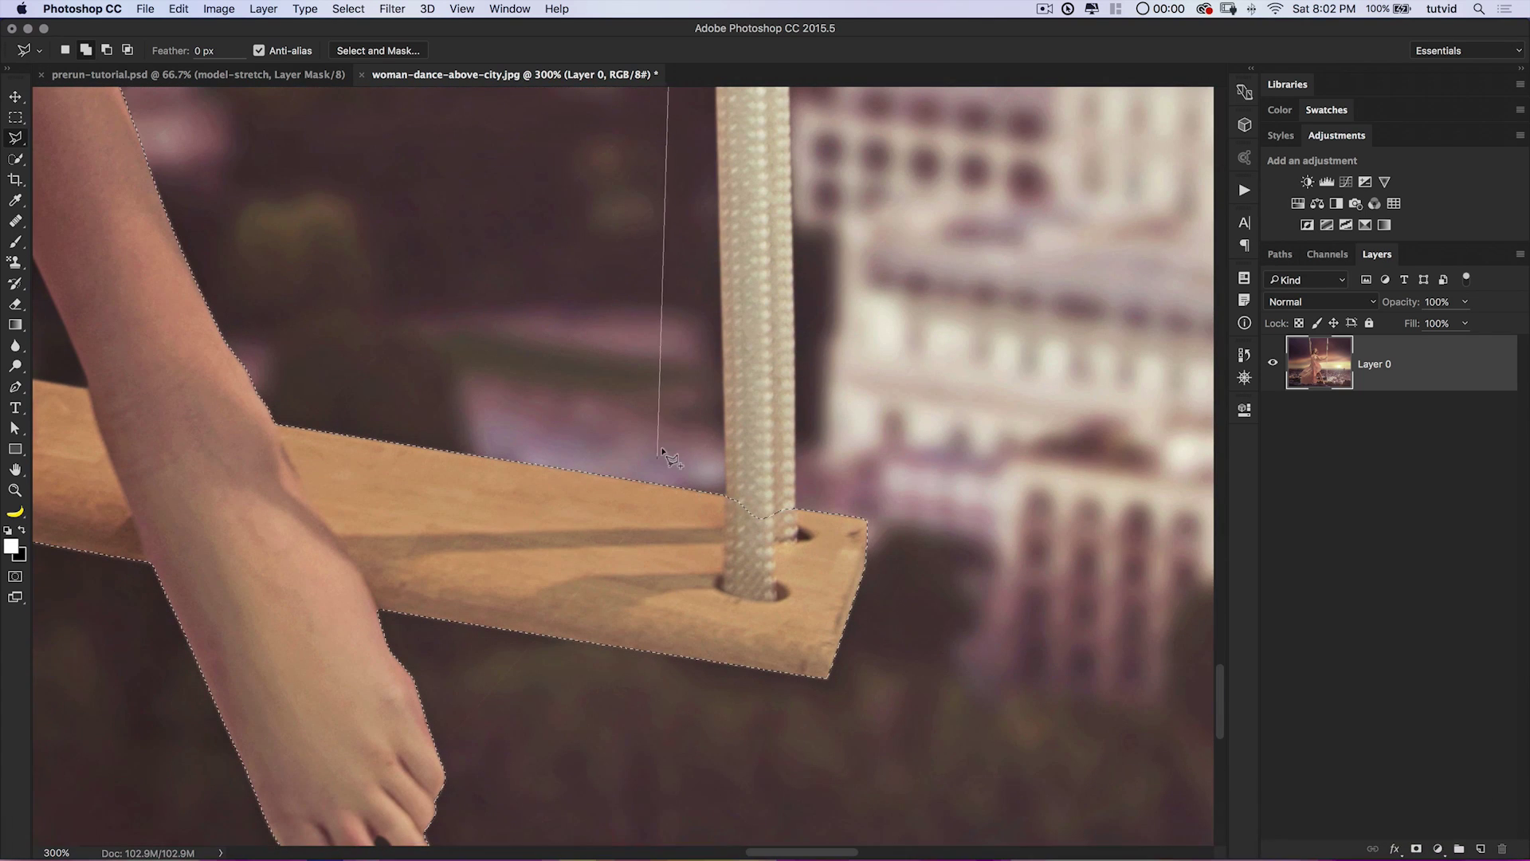
{"action": "left_click", "coordinate": [726, 511]}
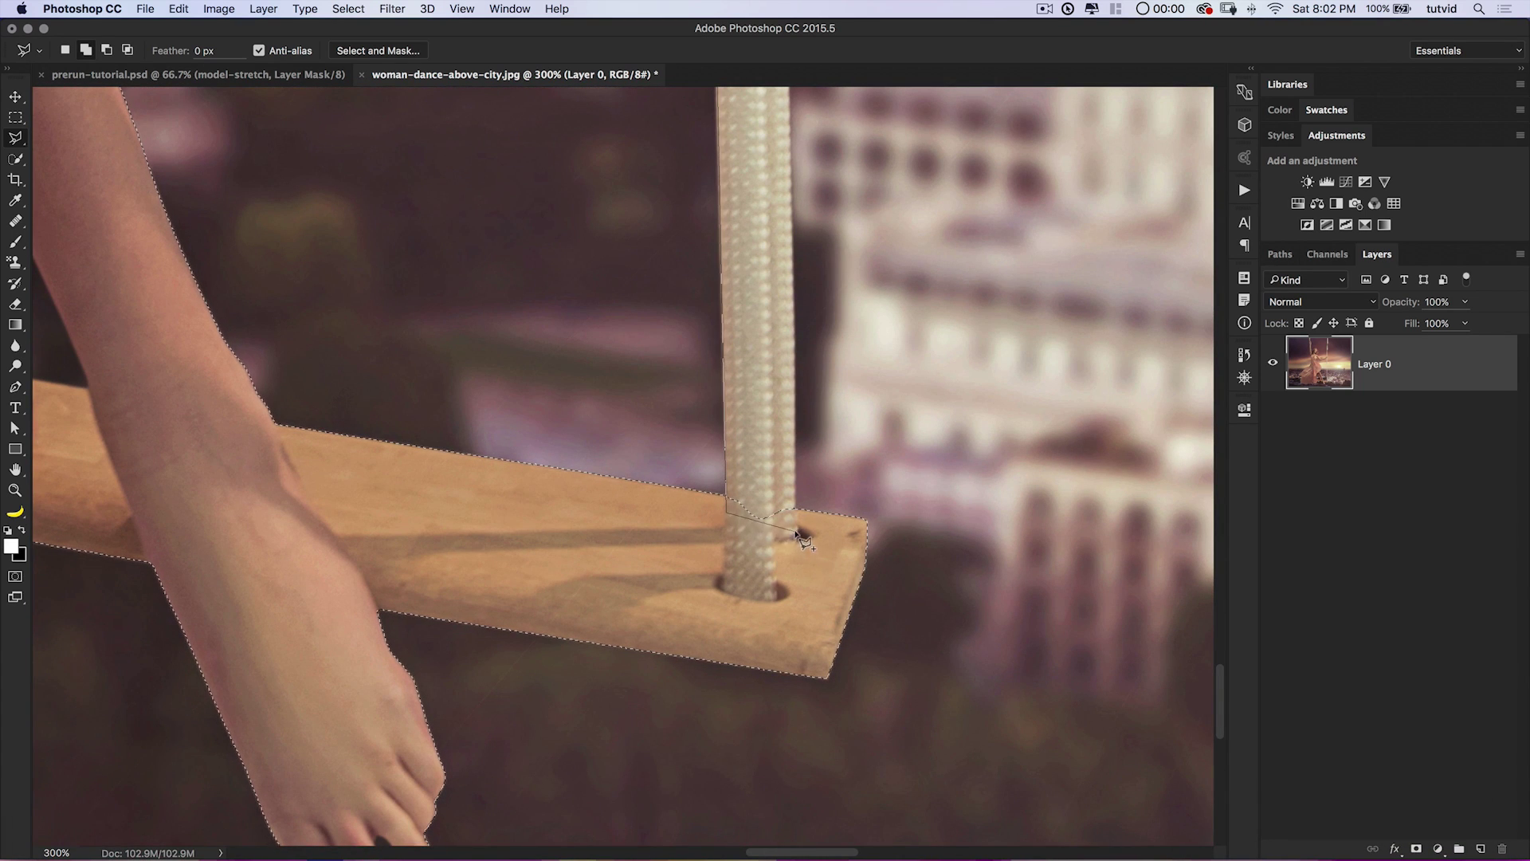
Carry the outline across the rope's base, back up its right edge to the hand, and close it to add the rope.
{"action": "left_click", "coordinate": [797, 527]}
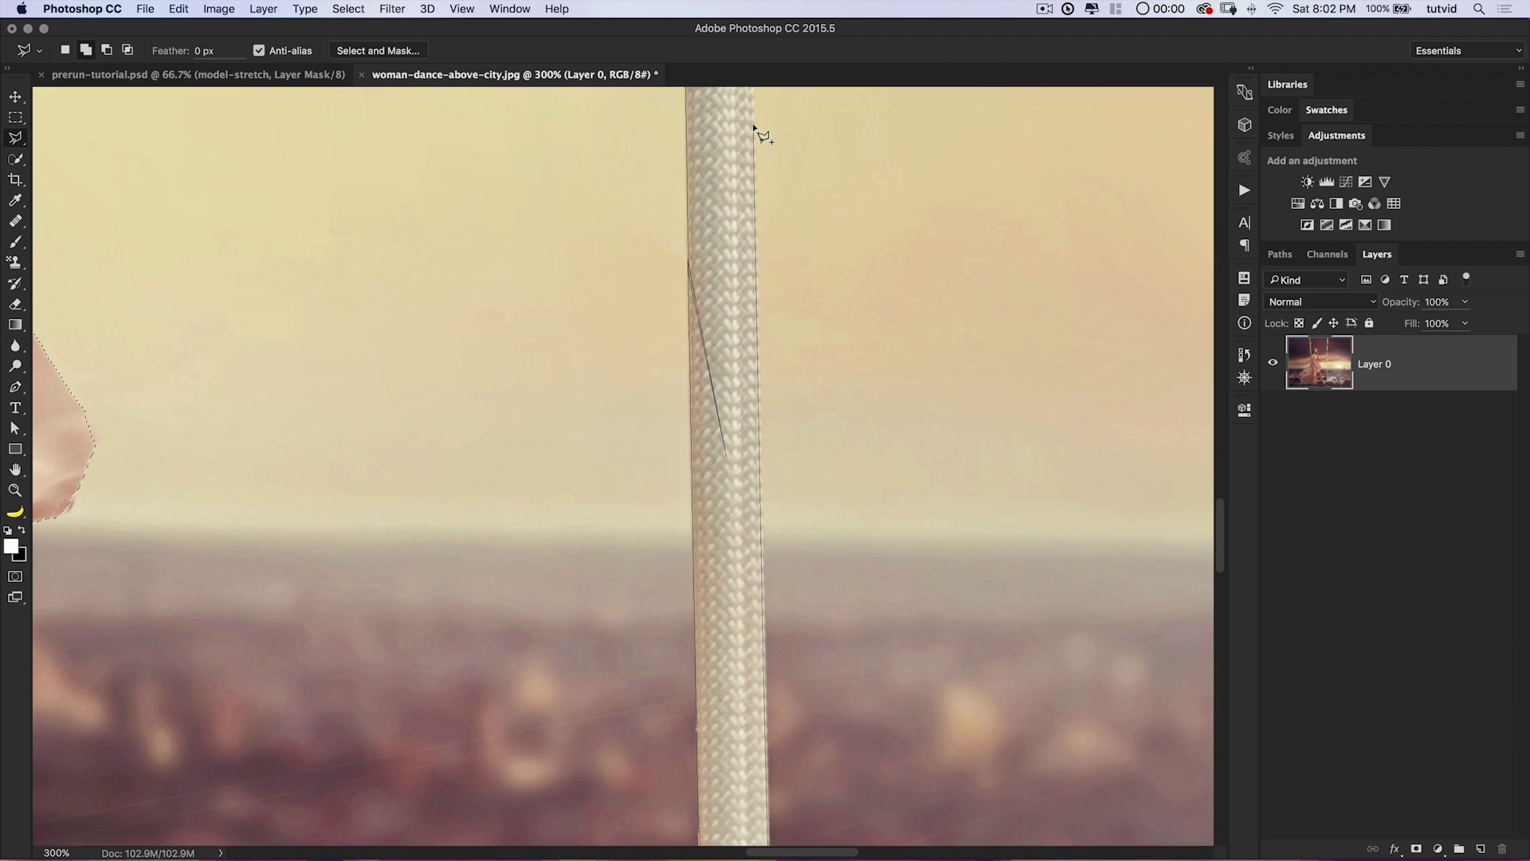
{"action": "left_click", "coordinate": [755, 129]}
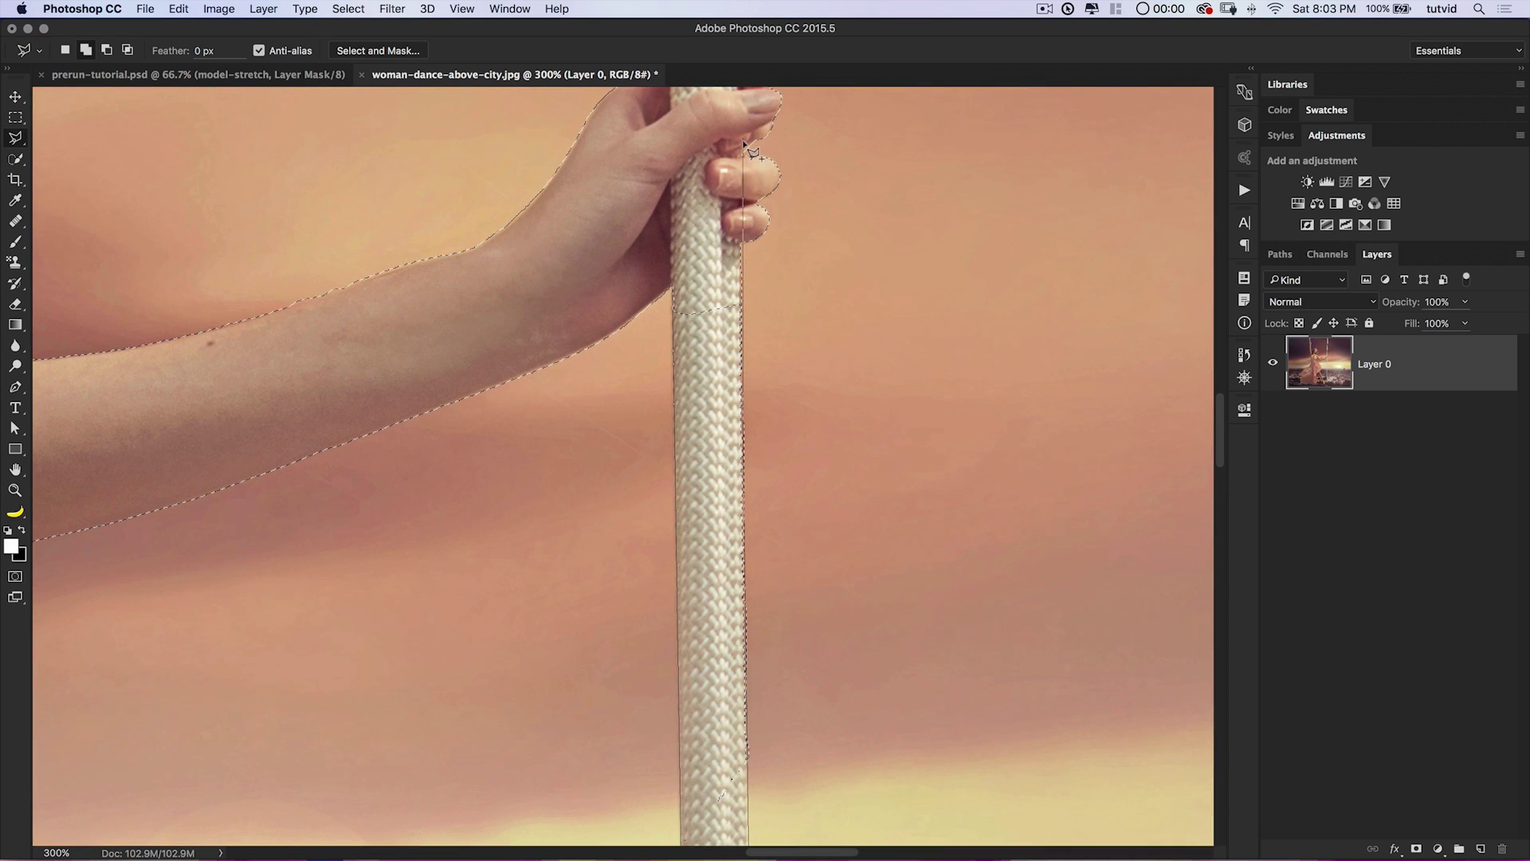
{"action": "left_click", "coordinate": [739, 210]}
{"action": "double_click", "coordinate": [702, 279]}
Examine the selection edge along the rope from the hand down to the seat, and over the whole image.
{"action": "left_click_drag", "start_coordinate": [763, 594], "coordinate": [778, 217]}
{"action": "left_click_drag", "start_coordinate": [814, 608], "coordinate": [787, 239]}
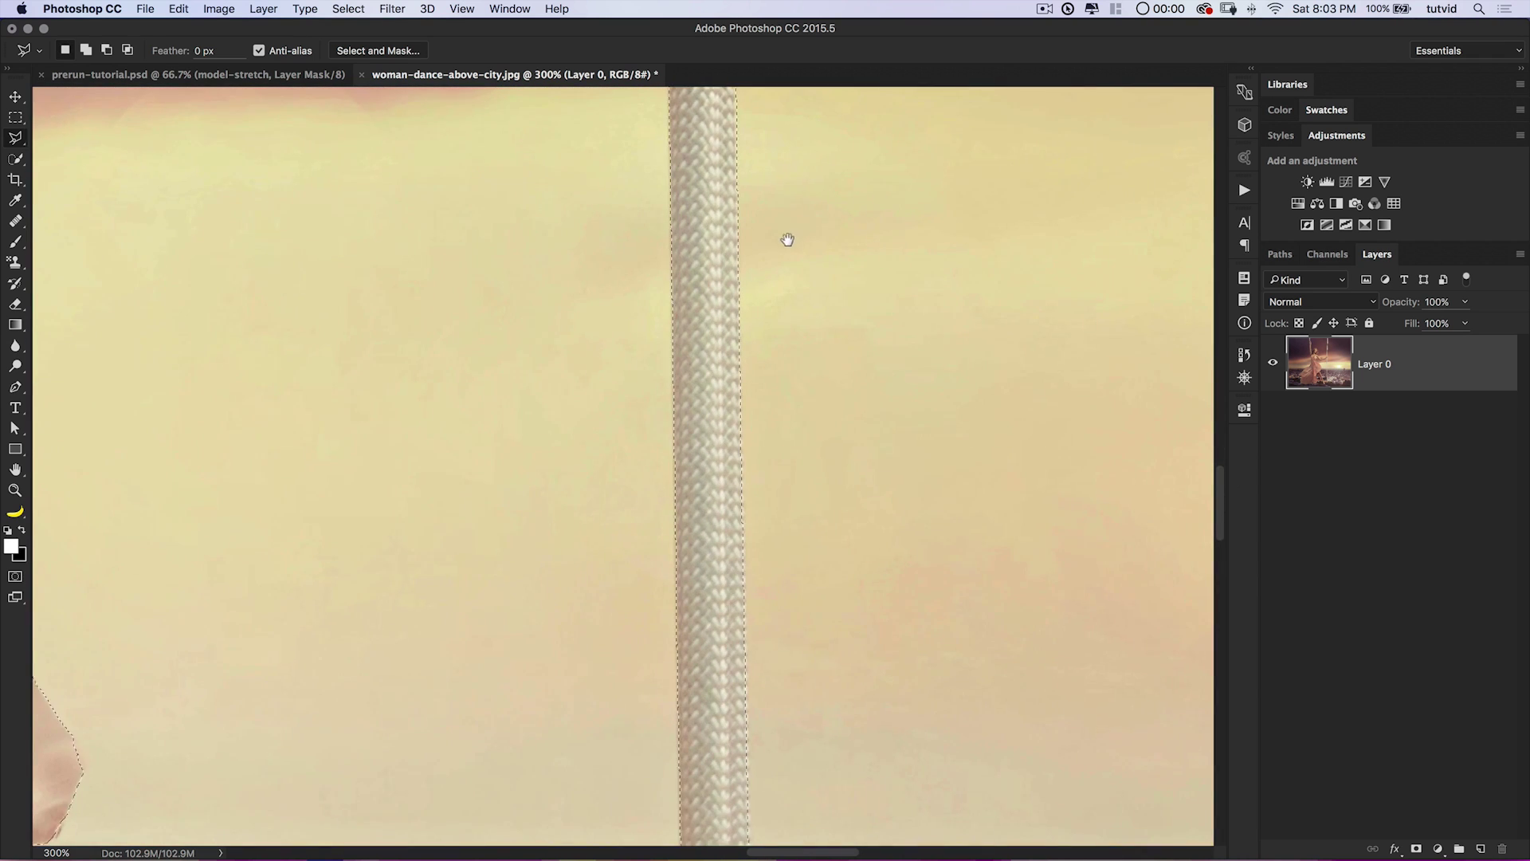
{"action": "left_click_drag", "start_coordinate": [802, 553], "coordinate": [769, 260]}
{"action": "left_click_drag", "start_coordinate": [783, 557], "coordinate": [775, 256]}
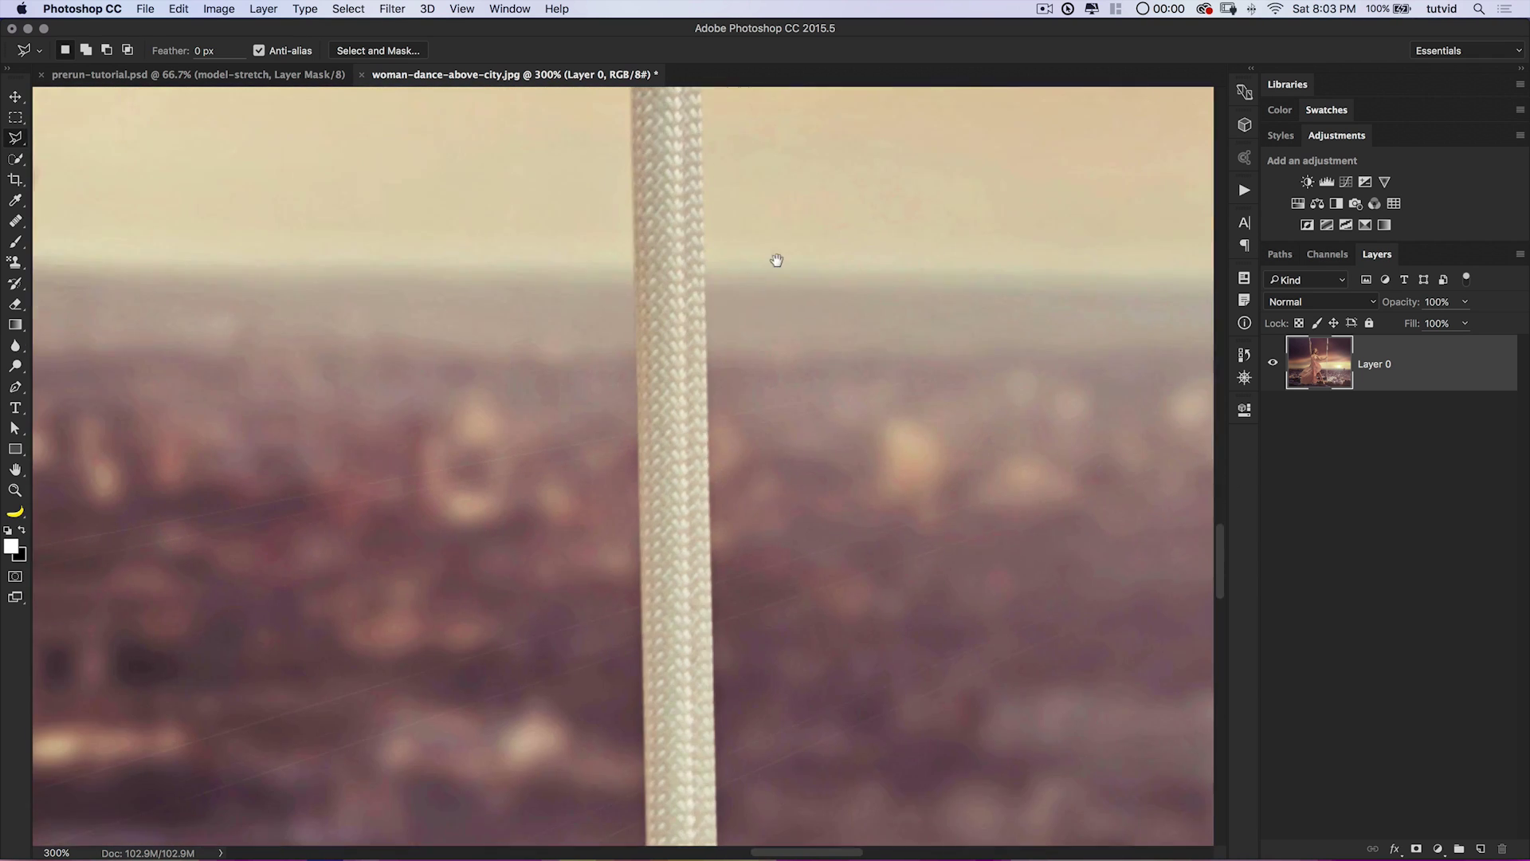
{"action": "left_click_drag", "start_coordinate": [775, 557], "coordinate": [741, 274]}
{"action": "left_click_drag", "start_coordinate": [769, 558], "coordinate": [741, 229]}
{"action": "left_click_drag", "start_coordinate": [765, 479], "coordinate": [753, 265]}
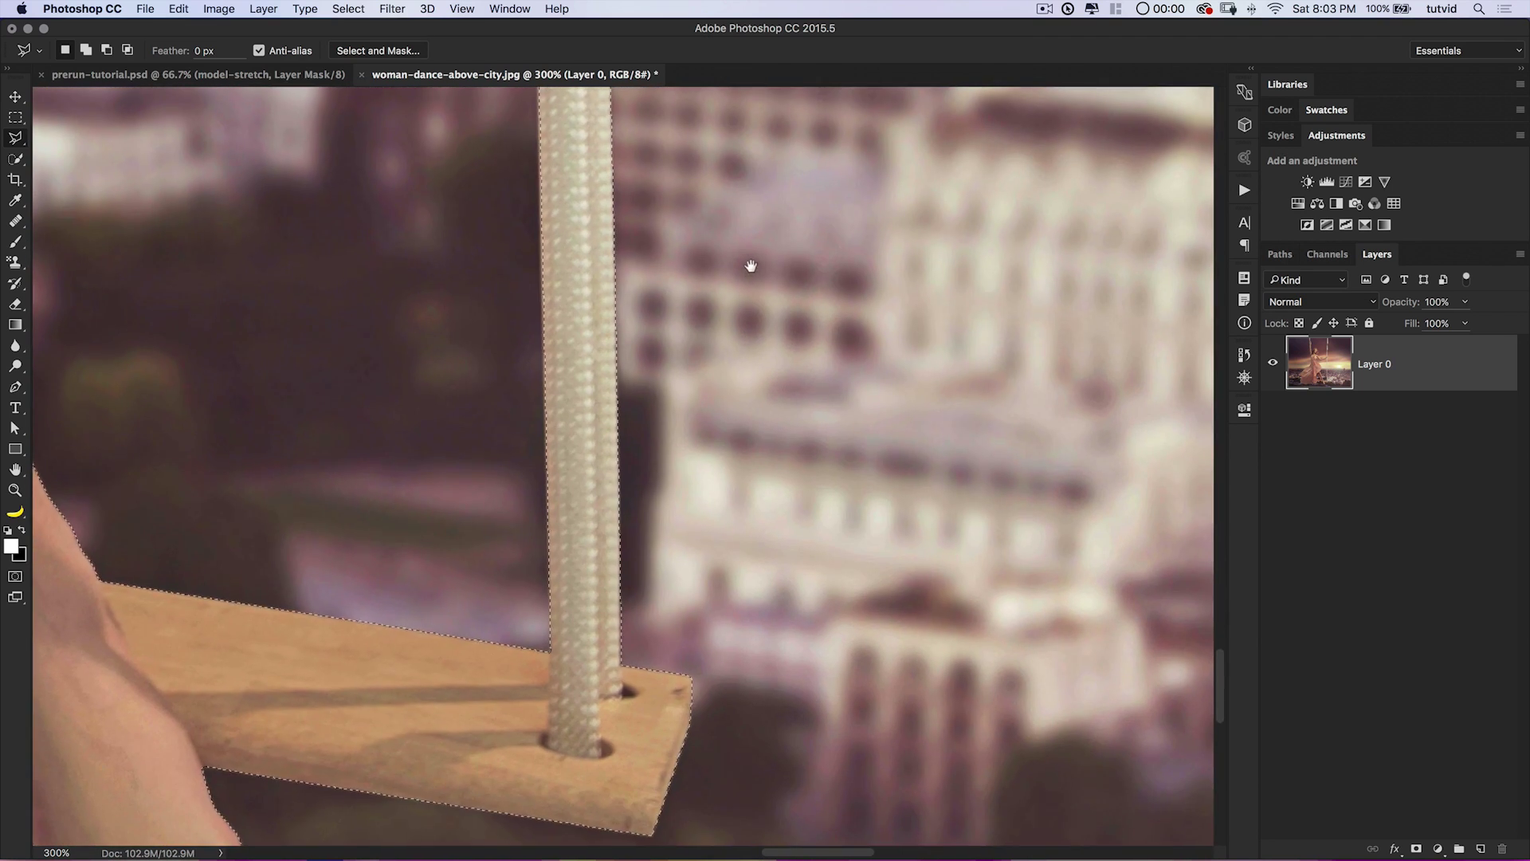
{"action": "key", "text": "super+0"}
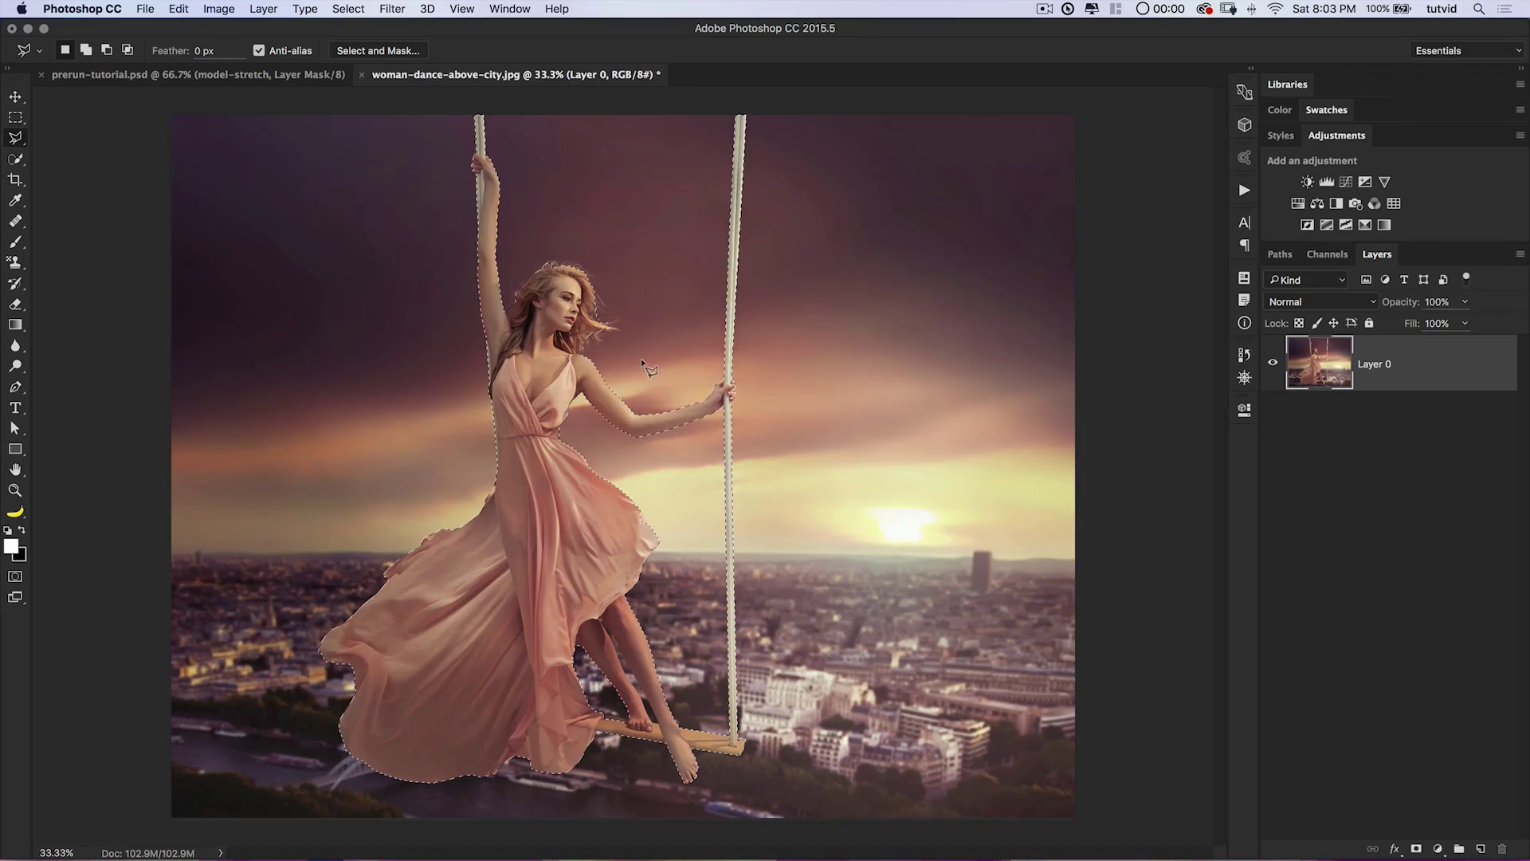
Add the loose hair along the top of the woman's head to the selection with the freehand Lasso.
{"action": "key", "text": "z"}
{"action": "left_click", "coordinate": [553, 264]}
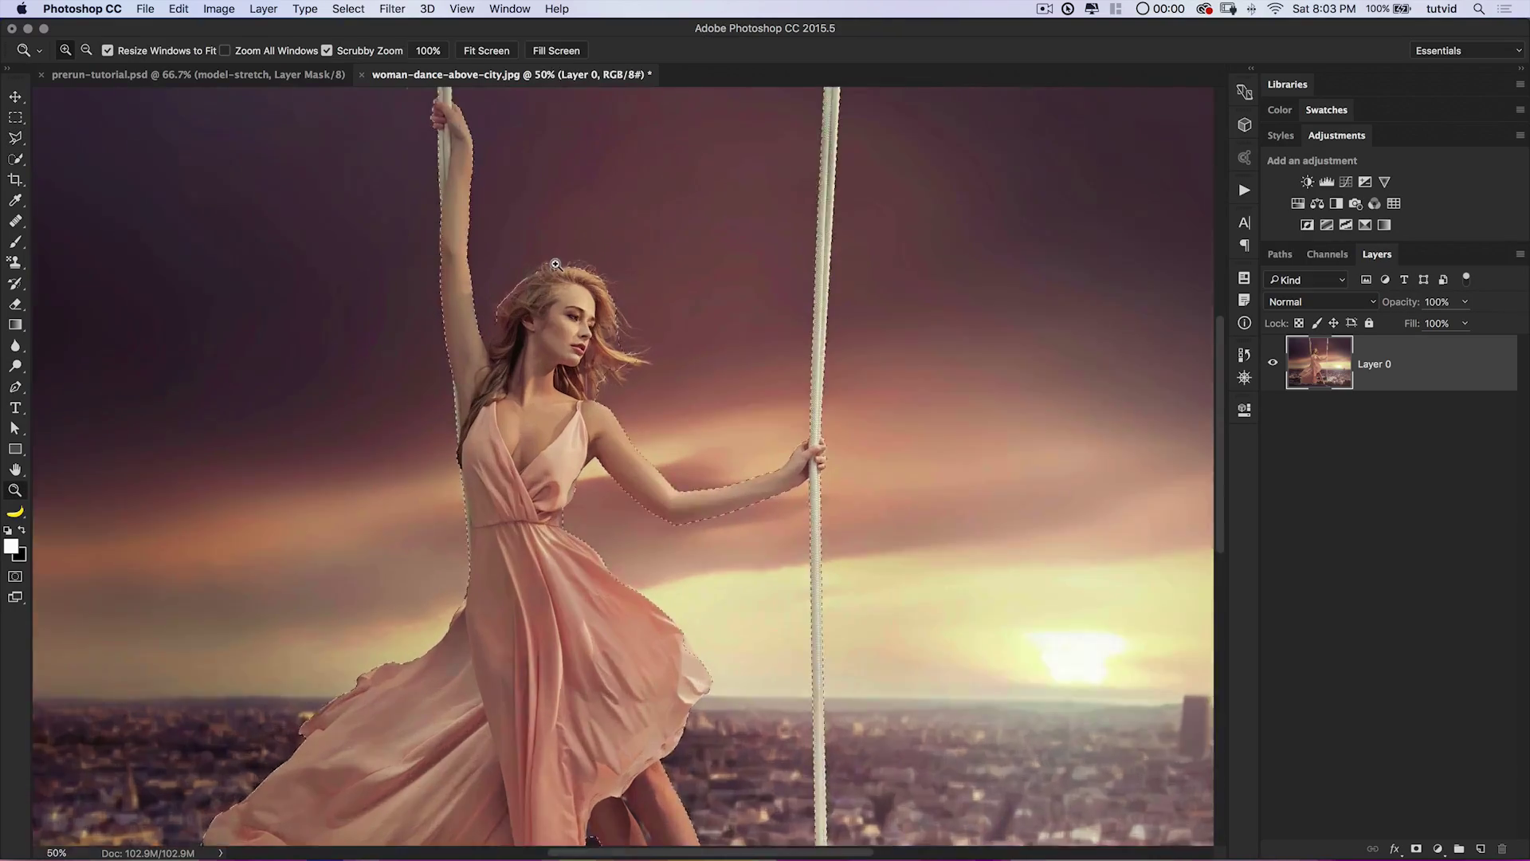
{"action": "left_click", "coordinate": [553, 263]}
{"action": "left_click", "coordinate": [553, 264]}
{"action": "left_click", "coordinate": [553, 264]}
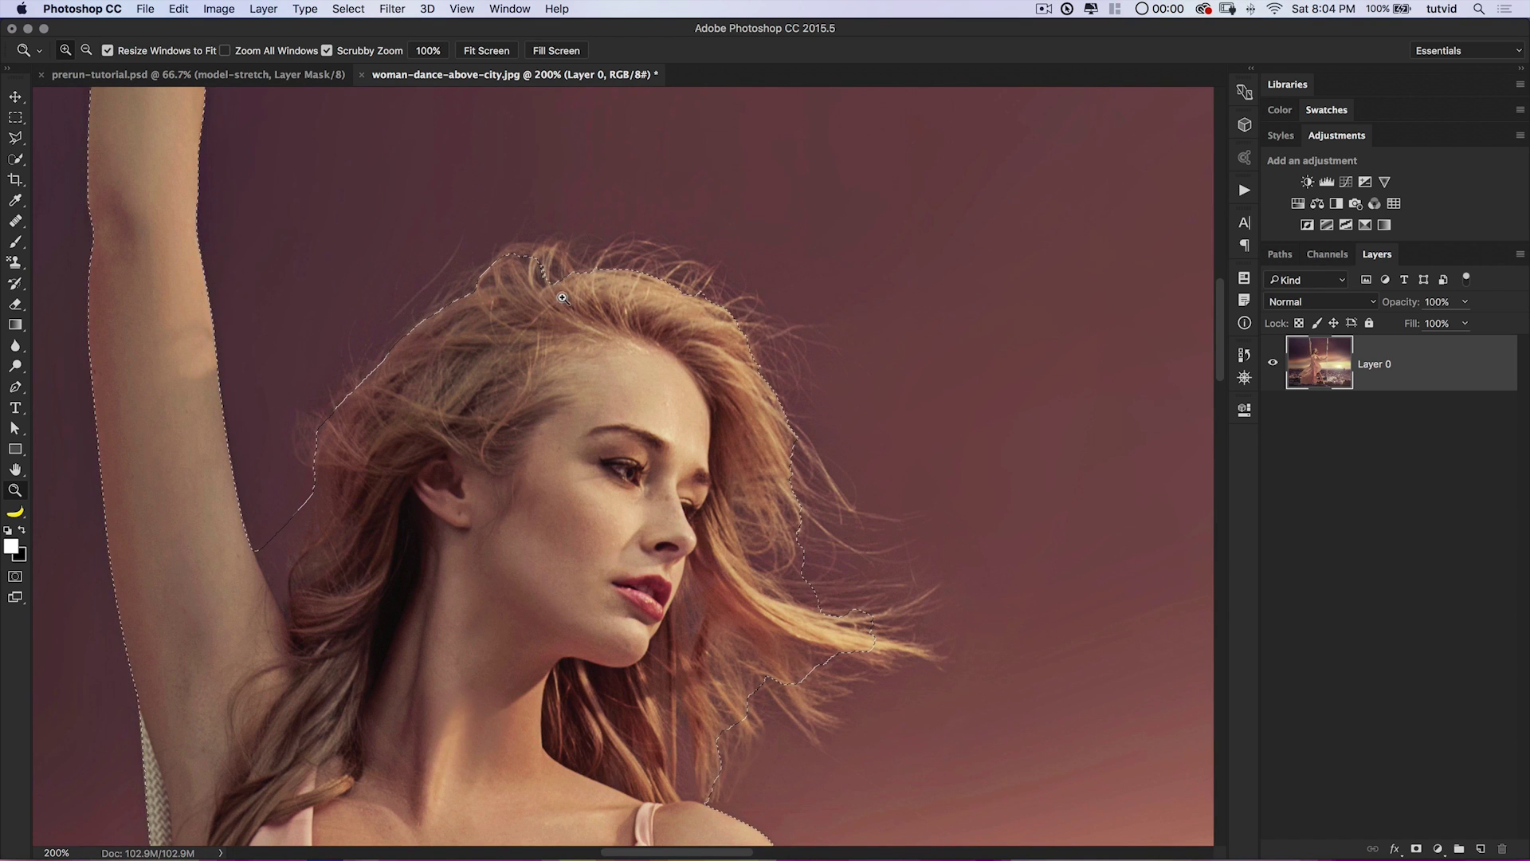
{"action": "key", "text": "l"}
{"action": "left_click_drag", "start_coordinate": [17, 138], "coordinate": [60, 140]}
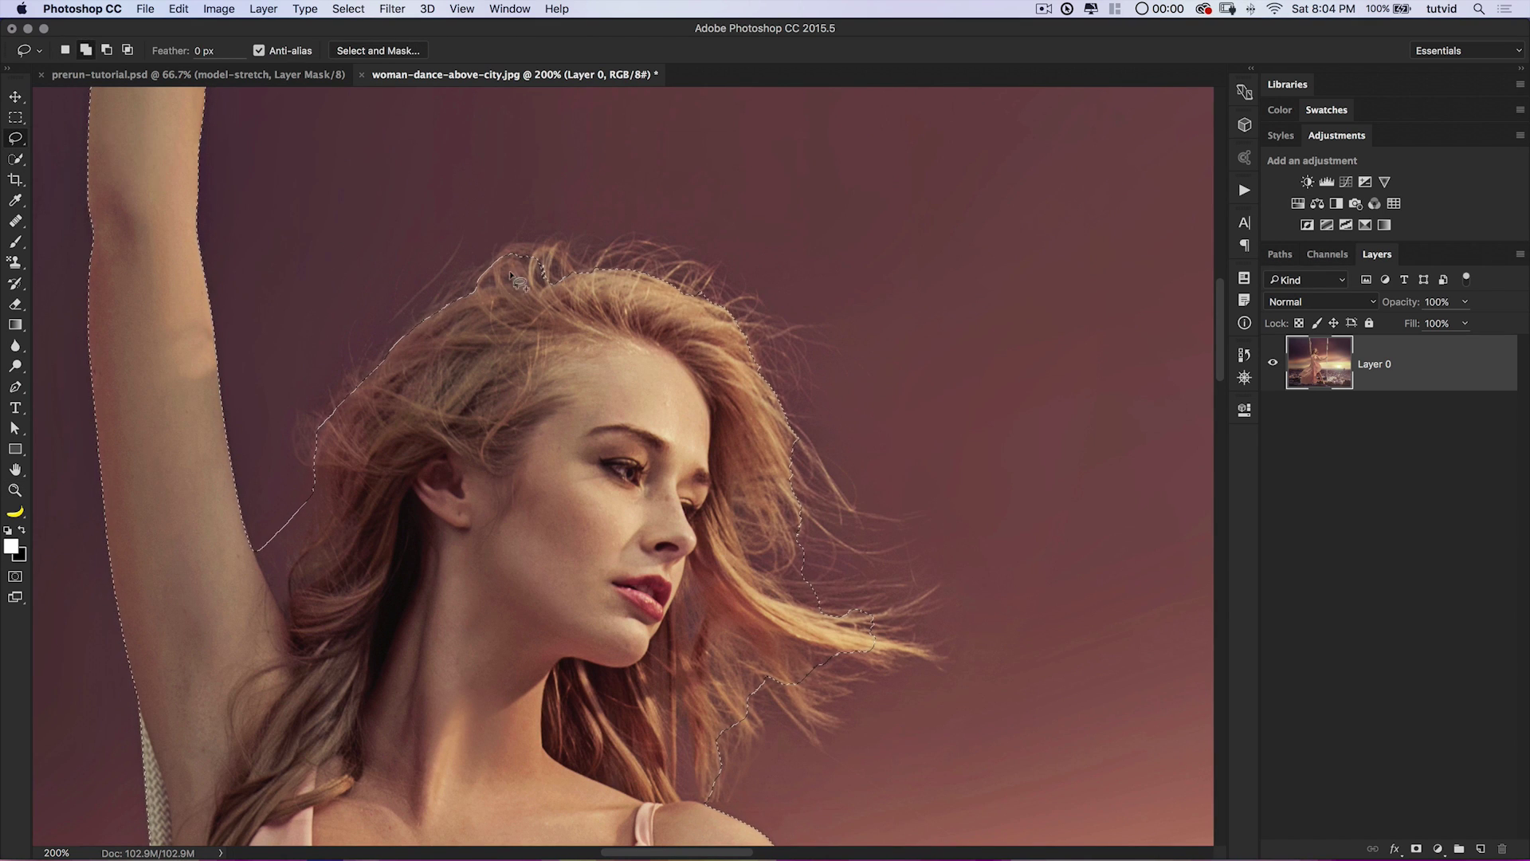
{"action": "left_click_drag", "start_coordinate": [556, 254], "coordinate": [637, 250]}
{"action": "mouse_move", "coordinate": [723, 297]}
{"action": "left_mouse_down"}
{"action": "mouse_move", "coordinate": [744, 405]}
{"action": "mouse_move", "coordinate": [502, 275]}
{"action": "left_mouse_up"}
Add the windblown hair tips beside her face, and subtract the background gap between the raised arm and the hair.
{"action": "left_click_drag", "start_coordinate": [917, 612], "coordinate": [936, 666]}
{"action": "mouse_move", "coordinate": [842, 662]}
{"action": "left_mouse_down"}
{"action": "mouse_move", "coordinate": [815, 727]}
{"action": "mouse_move", "coordinate": [764, 691]}
{"action": "mouse_move", "coordinate": [731, 715]}
{"action": "mouse_move", "coordinate": [730, 794]}
{"action": "mouse_move", "coordinate": [693, 793]}
{"action": "mouse_move", "coordinate": [693, 701]}
{"action": "left_mouse_up"}
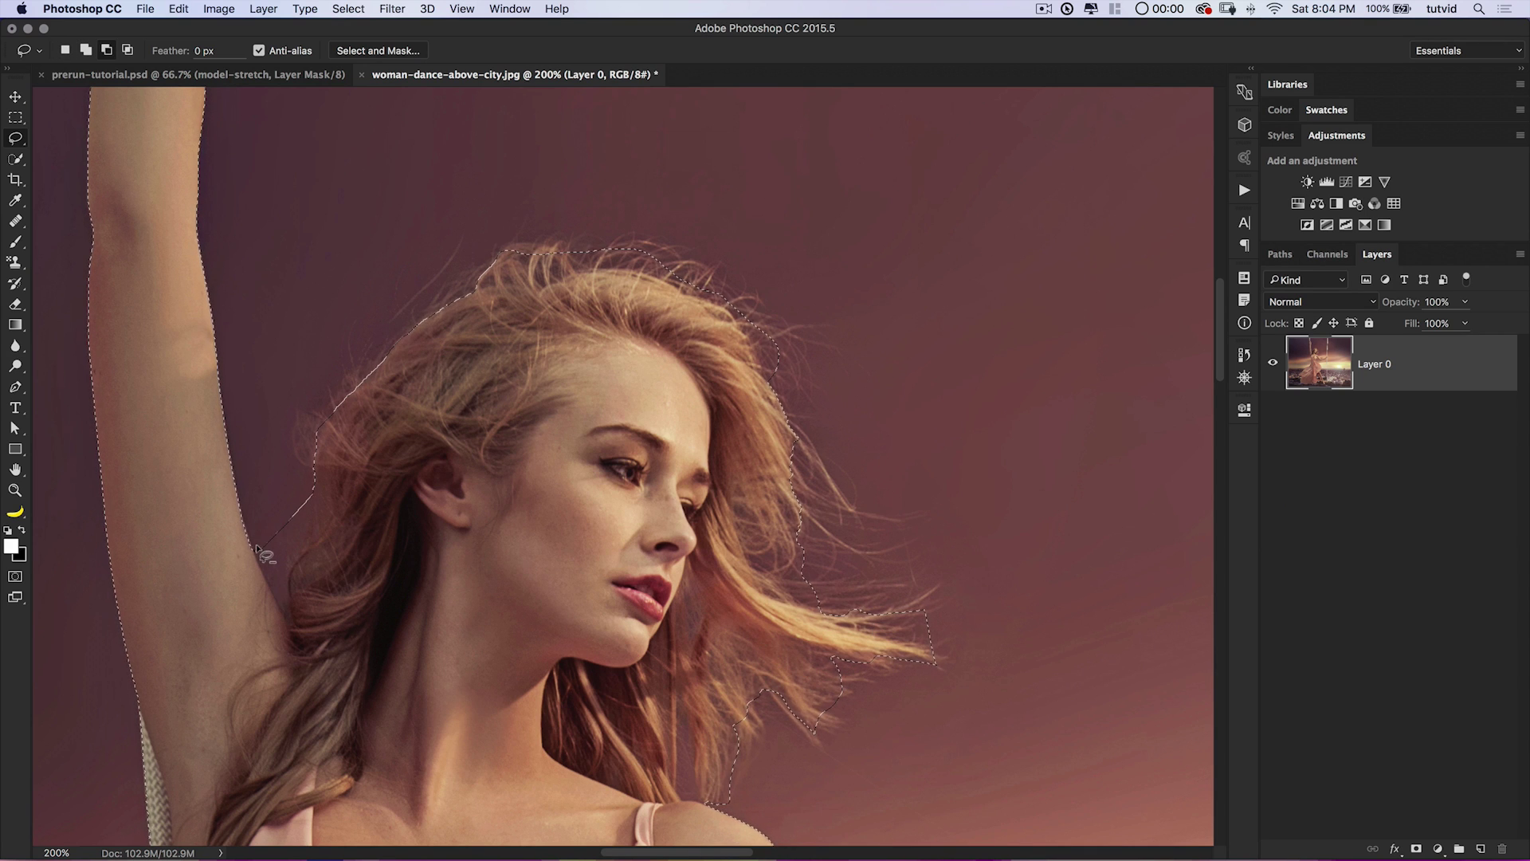
{"action": "mouse_move", "coordinate": [254, 549]}
{"action": "left_mouse_down"}
{"action": "mouse_move", "coordinate": [263, 570]}
{"action": "mouse_move", "coordinate": [317, 479]}
{"action": "mouse_move", "coordinate": [275, 466]}
{"action": "left_mouse_up"}
Open the selection in the Select and Mask workspace and move its tools and properties clear of the woman.
{"action": "key", "text": "super+minus"}
{"action": "key", "text": "super+minus"}
{"action": "key", "text": "super+minus"}
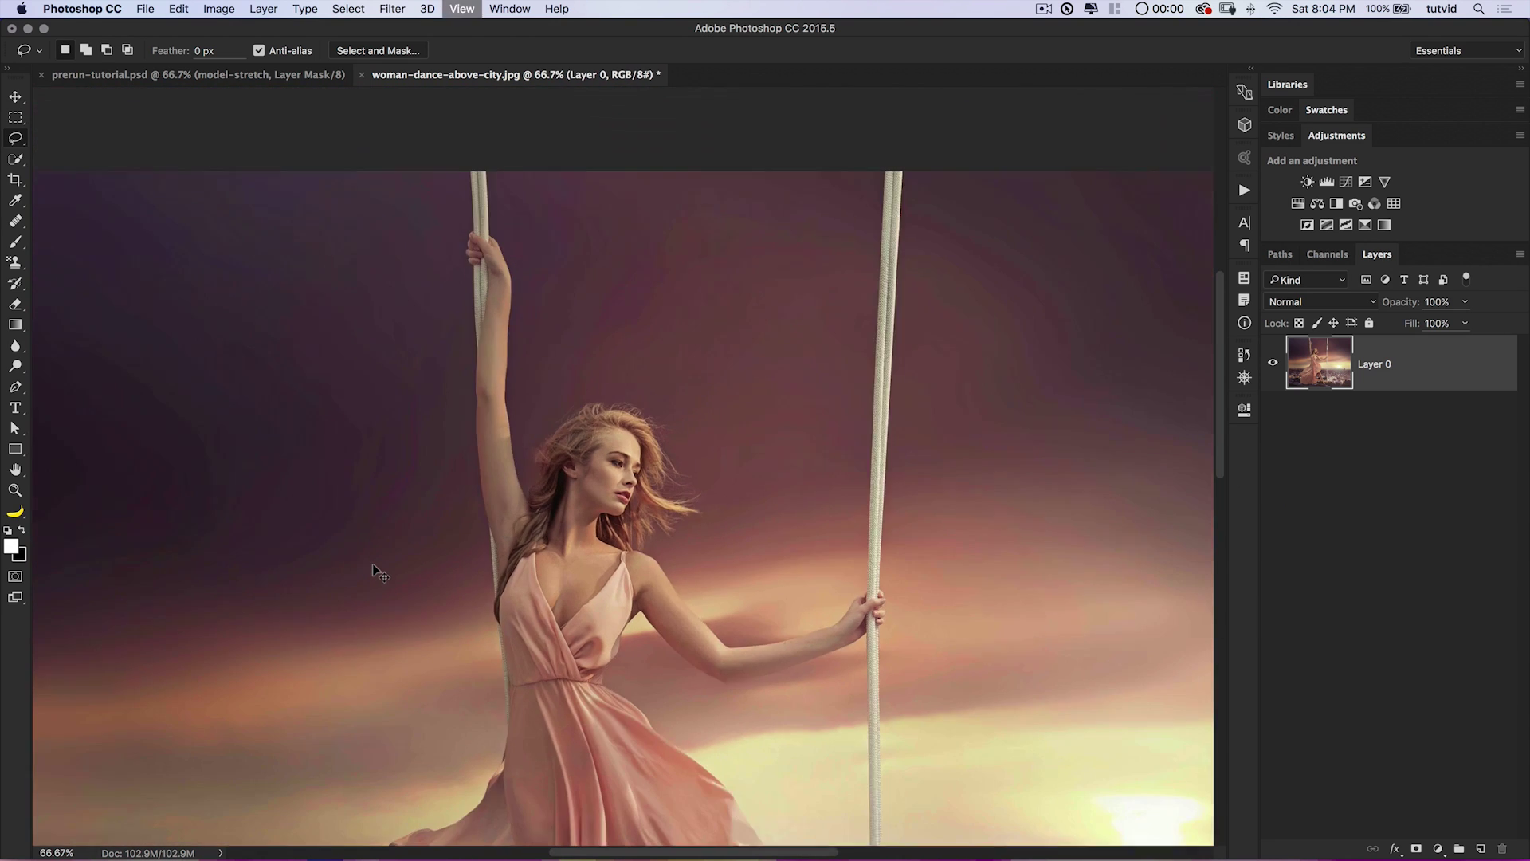
{"action": "mouse_move", "coordinate": [746, 474]}
{"action": "left_mouse_down"}
{"action": "mouse_move", "coordinate": [728, 347]}
{"action": "mouse_move", "coordinate": [751, 658]}
{"action": "mouse_move", "coordinate": [629, 355]}
{"action": "mouse_move", "coordinate": [606, 614]}
{"action": "mouse_move", "coordinate": [627, 653]}
{"action": "left_mouse_up"}
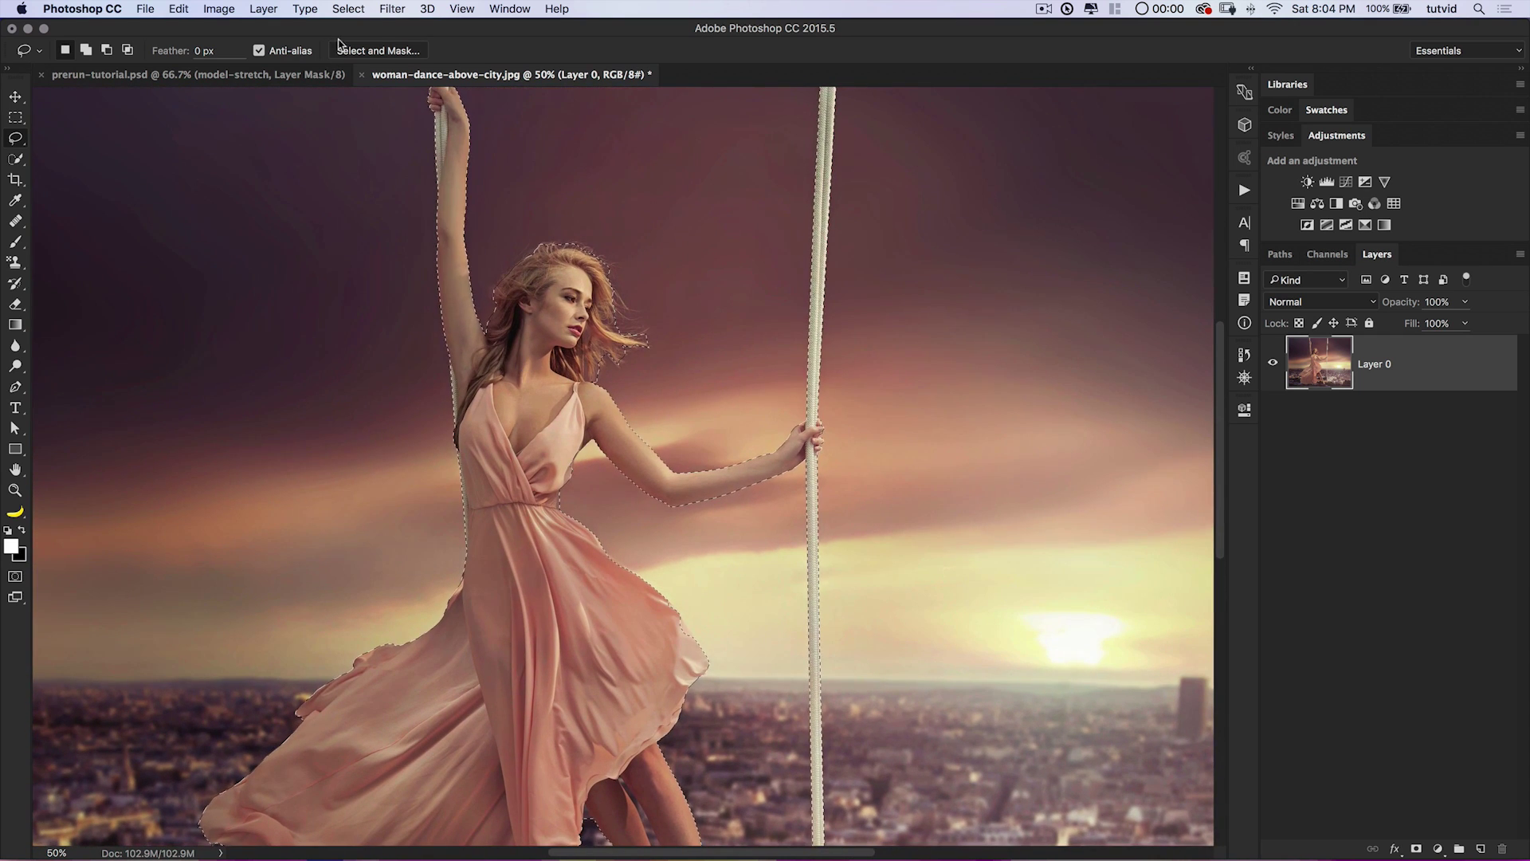
{"action": "left_click", "coordinate": [349, 9]}
{"action": "left_click", "coordinate": [425, 209]}
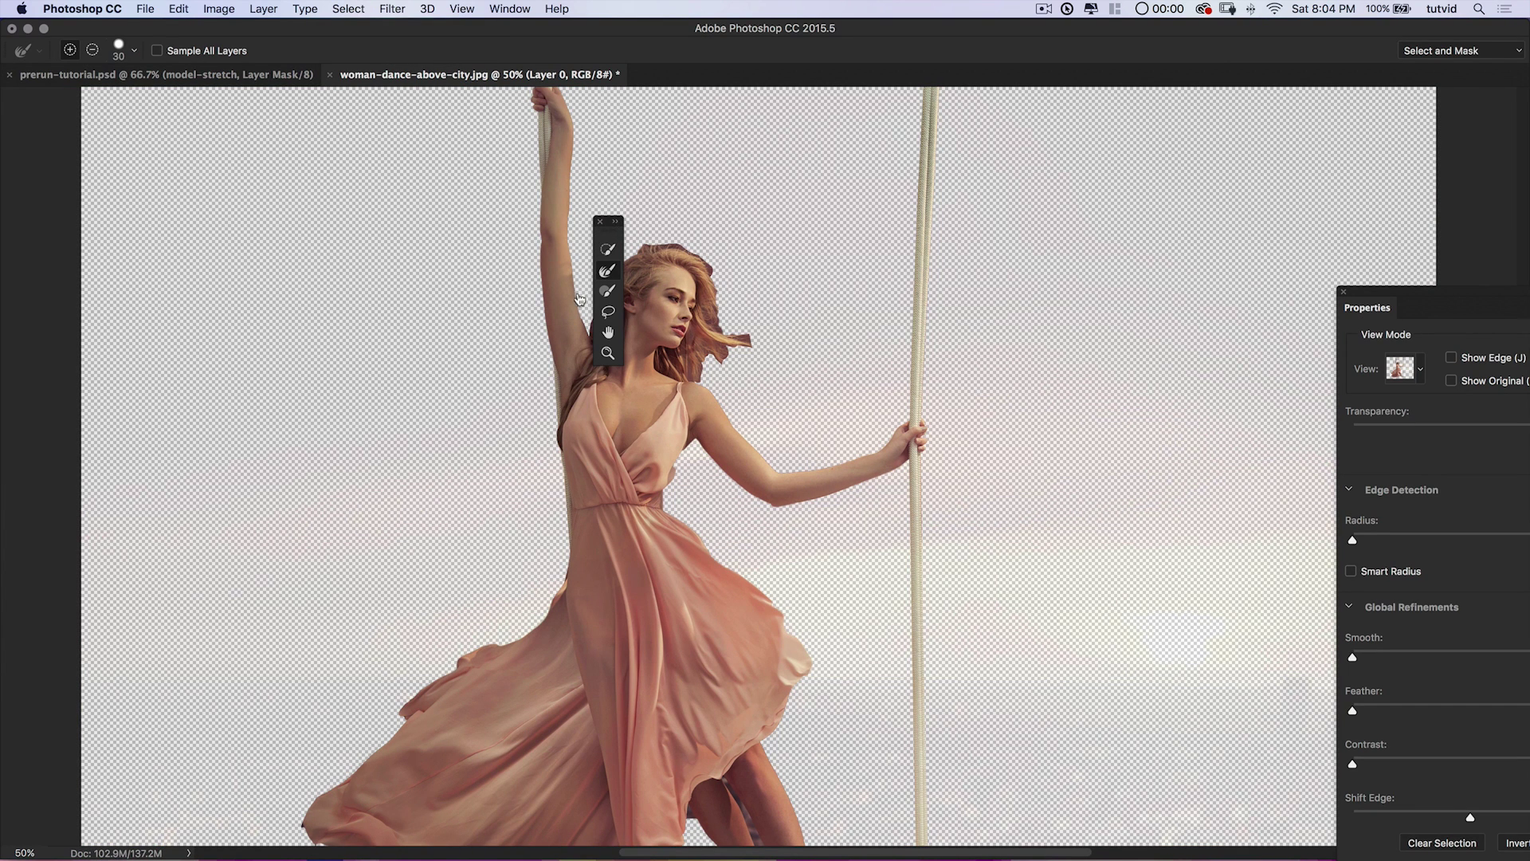
{"action": "left_click_drag", "start_coordinate": [604, 230], "coordinate": [209, 176]}
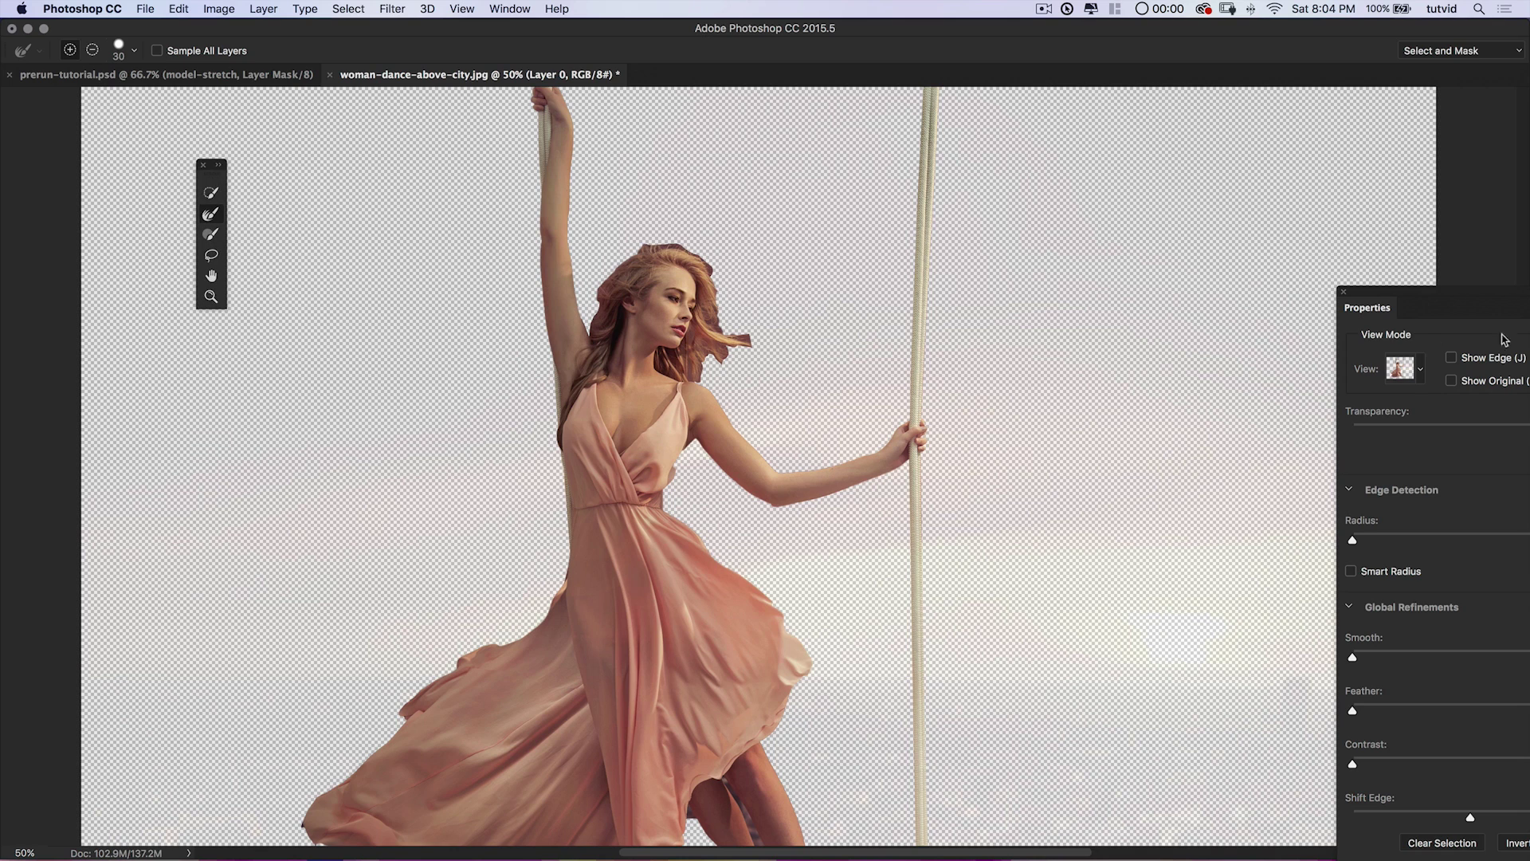
{"action": "left_click_drag", "start_coordinate": [1486, 297], "coordinate": [1336, 100]}
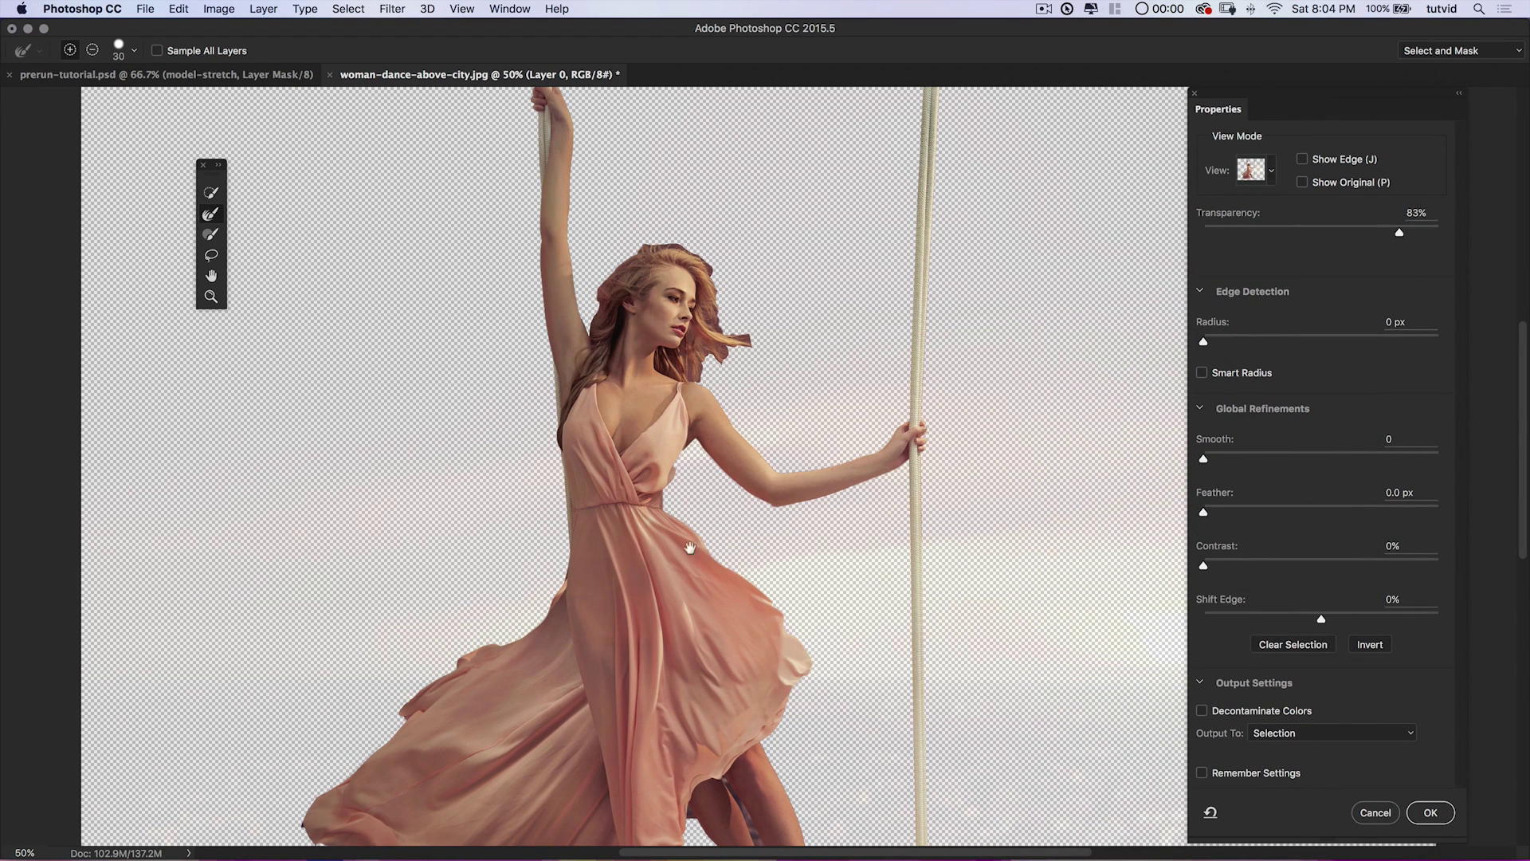
Brush the dark background remnants off the outer tip of the flowing dress, subtracting them from the selection.
{"action": "scroll", "coordinate": [690, 548], "scroll_direction": "down", "scroll_amount": 5}
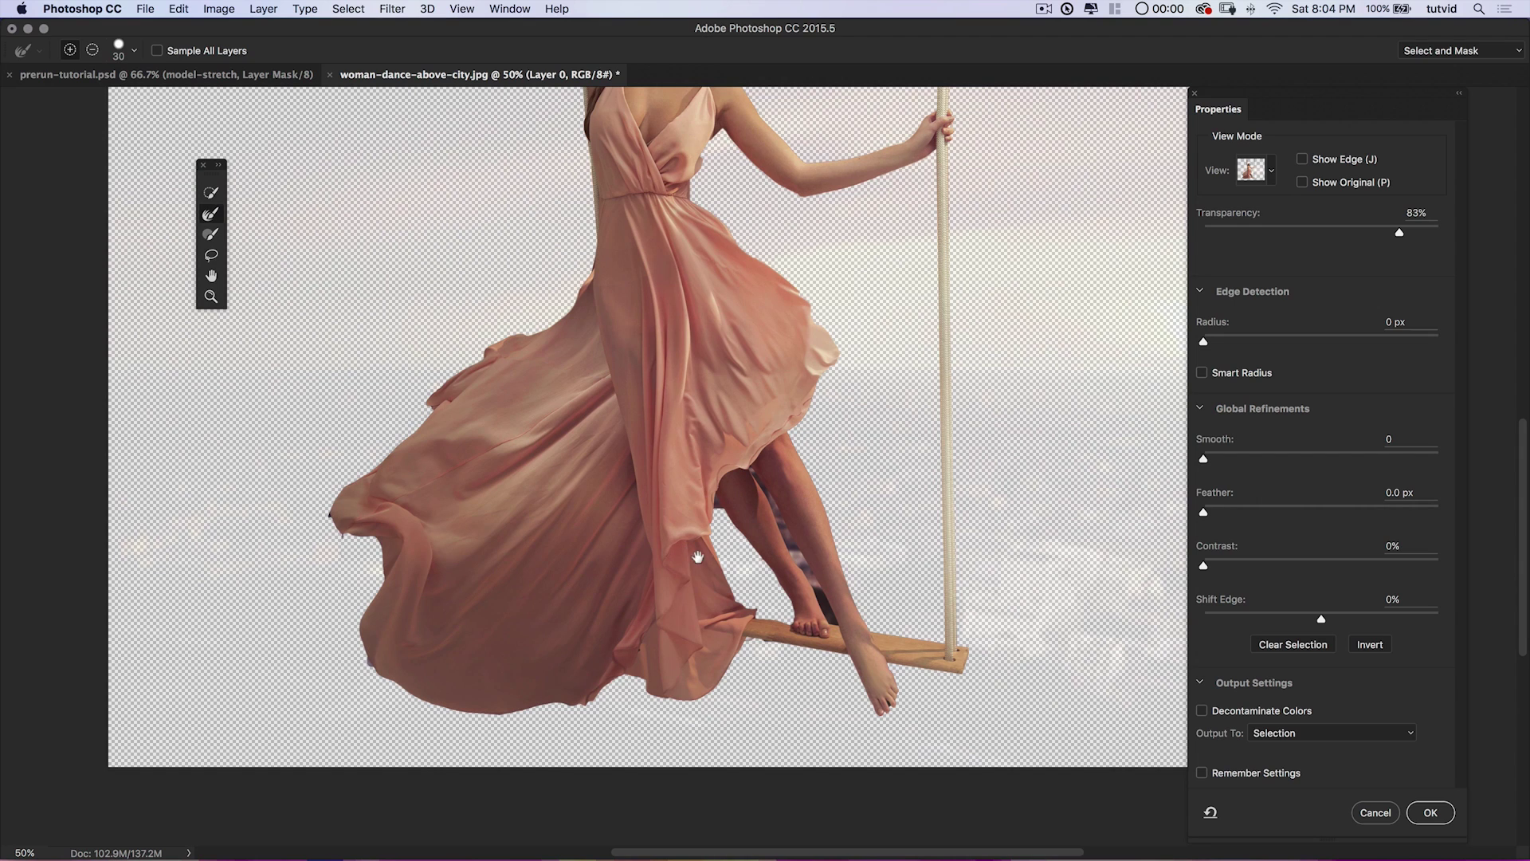
{"action": "left_click_drag", "start_coordinate": [590, 669], "coordinate": [583, 555]}
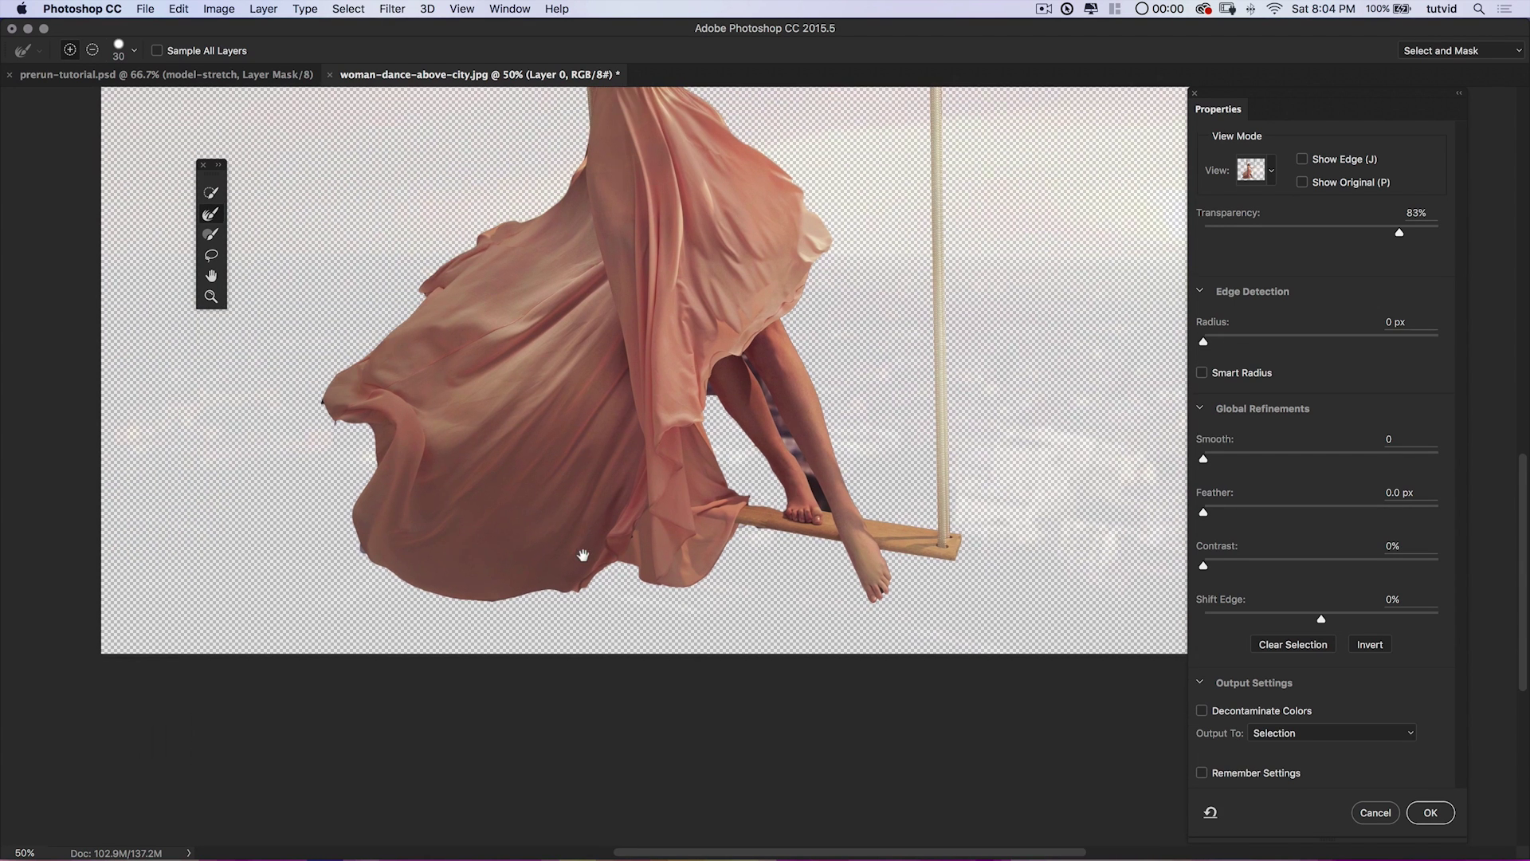
{"action": "key", "text": "z"}
{"action": "left_click_drag", "start_coordinate": [331, 351], "coordinate": [553, 416]}
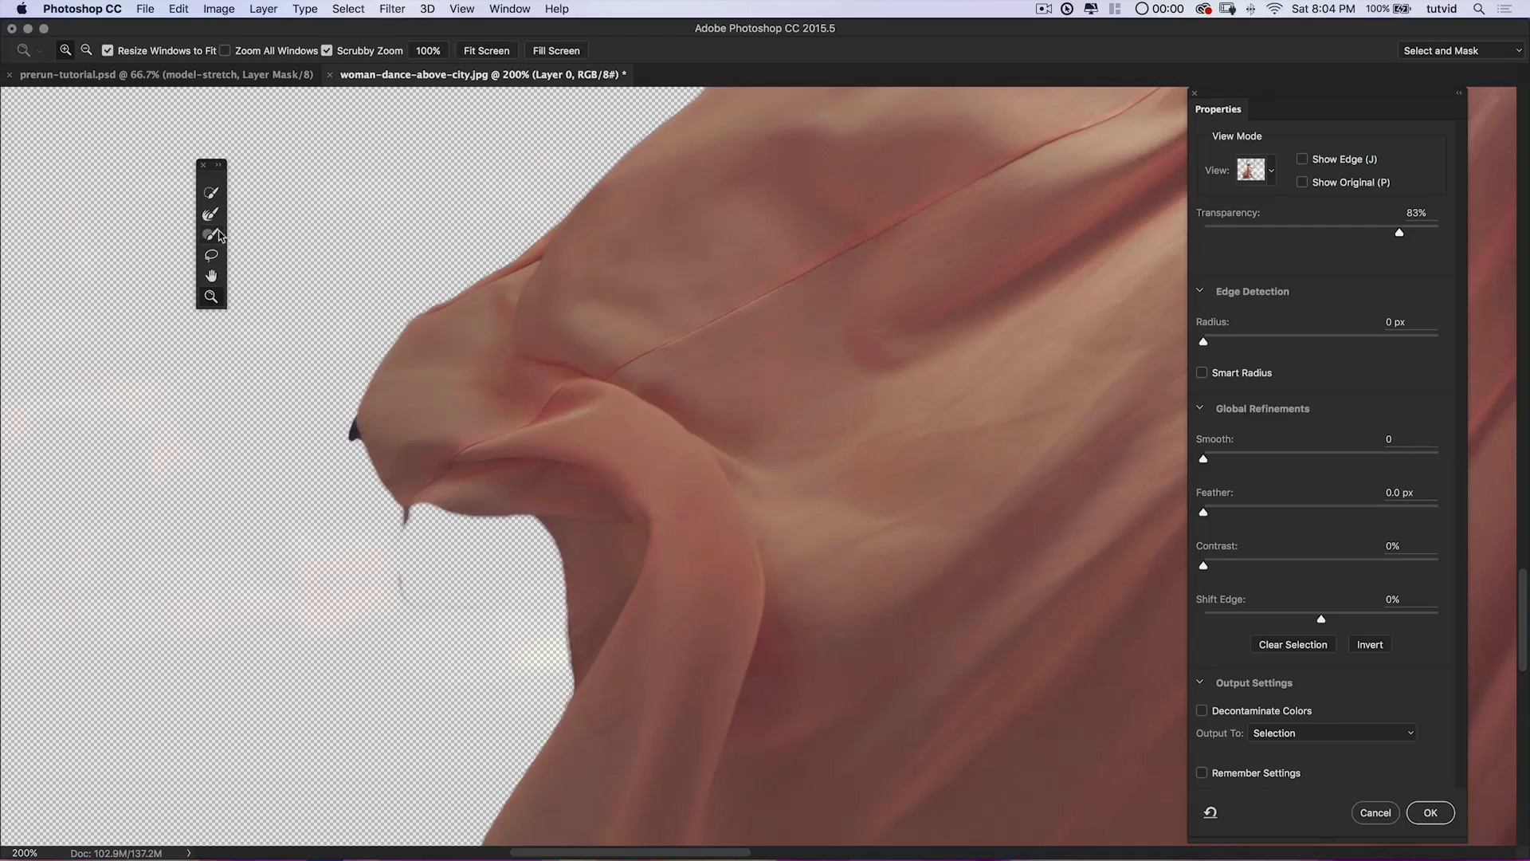
{"action": "left_click", "coordinate": [211, 234]}
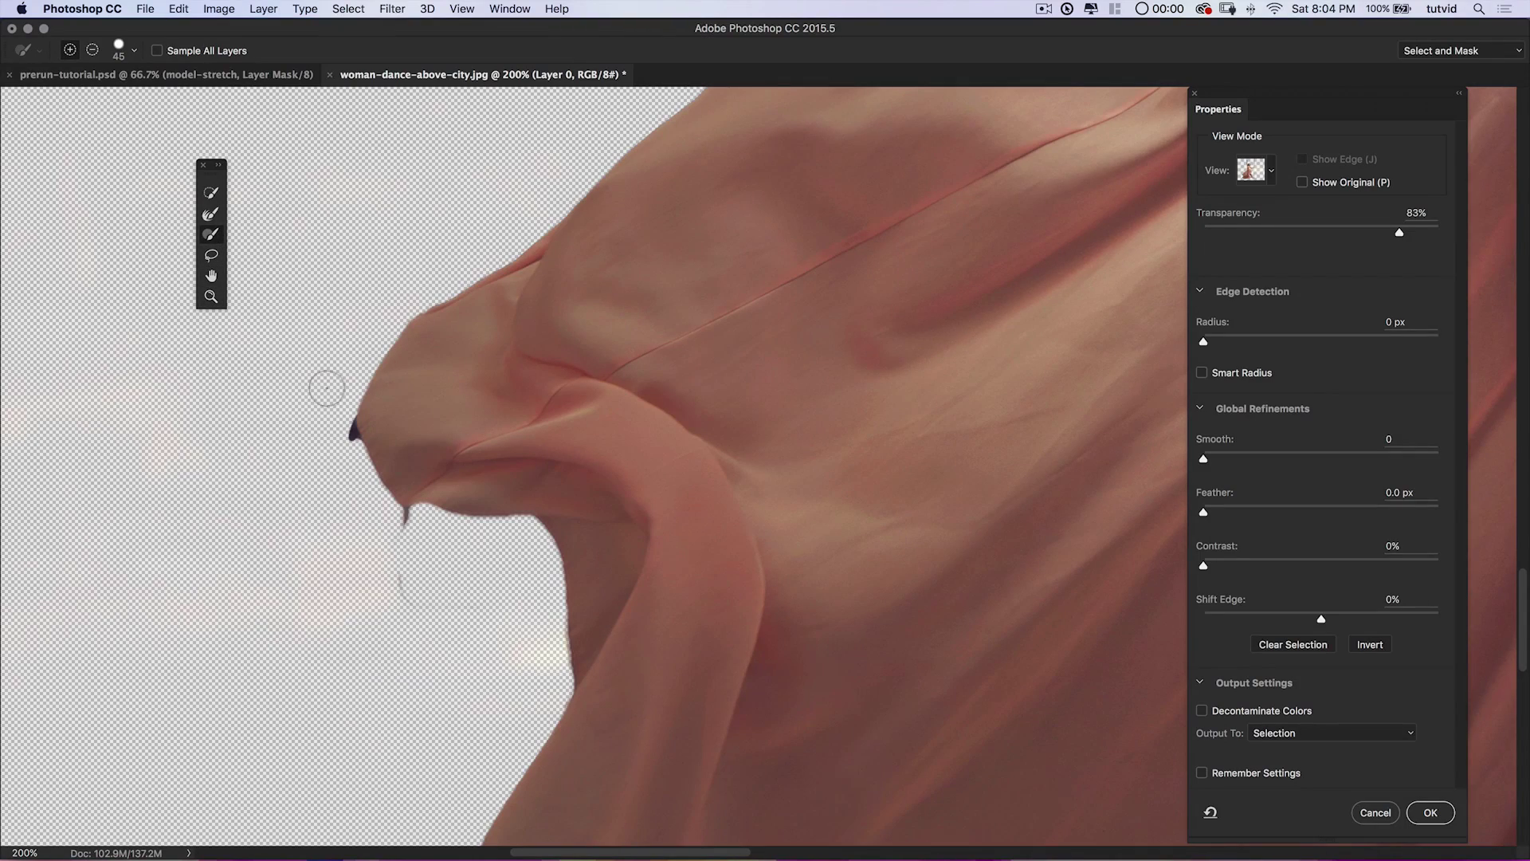
{"action": "key", "text": "alt"}
{"action": "mouse_move", "coordinate": [331, 435]}
{"action": "left_mouse_down"}
{"action": "mouse_move", "coordinate": [338, 417]}
{"action": "mouse_move", "coordinate": [346, 447]}
{"action": "left_mouse_up"}
{"action": "key", "text": "alt"}
{"action": "mouse_move", "coordinate": [437, 615]}
{"action": "left_mouse_down"}
{"action": "mouse_move", "coordinate": [396, 605]}
{"action": "mouse_move", "coordinate": [402, 530]}
{"action": "left_mouse_up"}
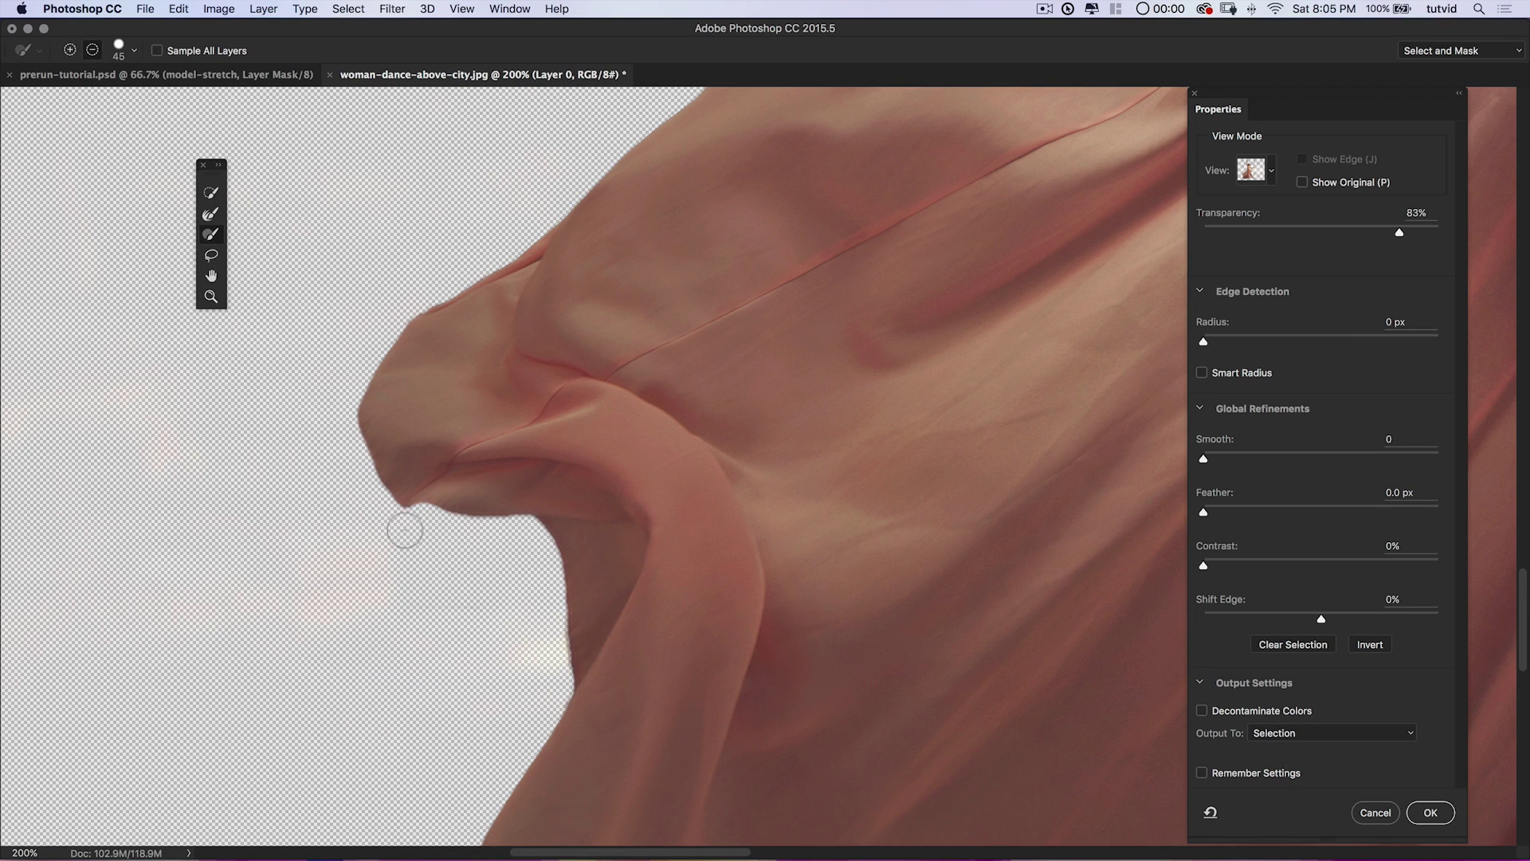
{"action": "key", "text": "space"}
{"action": "left_click_drag", "start_coordinate": [730, 677], "coordinate": [724, 265]}
{"action": "key", "text": "alt"}
{"action": "mouse_move", "coordinate": [484, 603]}
{"action": "left_mouse_down"}
{"action": "mouse_move", "coordinate": [521, 650]}
{"action": "mouse_move", "coordinate": [485, 596]}
{"action": "left_mouse_up"}
{"action": "key", "text": "super+z"}
Subtract the leftover background specks beneath the seat board and beside the rear leg from the selection.
{"action": "left_click_drag", "start_coordinate": [928, 628], "coordinate": [474, 329]}
{"action": "mouse_move", "coordinate": [983, 413]}
{"action": "left_mouse_down"}
{"action": "mouse_move", "coordinate": [806, 491]}
{"action": "mouse_move", "coordinate": [447, 581]}
{"action": "left_mouse_up"}
{"action": "mouse_move", "coordinate": [1018, 349]}
{"action": "left_mouse_down"}
{"action": "mouse_move", "coordinate": [608, 584]}
{"action": "mouse_move", "coordinate": [572, 580]}
{"action": "left_mouse_up"}
{"action": "mouse_move", "coordinate": [626, 629]}
{"action": "left_mouse_down"}
{"action": "mouse_move", "coordinate": [608, 621]}
{"action": "mouse_move", "coordinate": [647, 629]}
{"action": "left_mouse_up"}
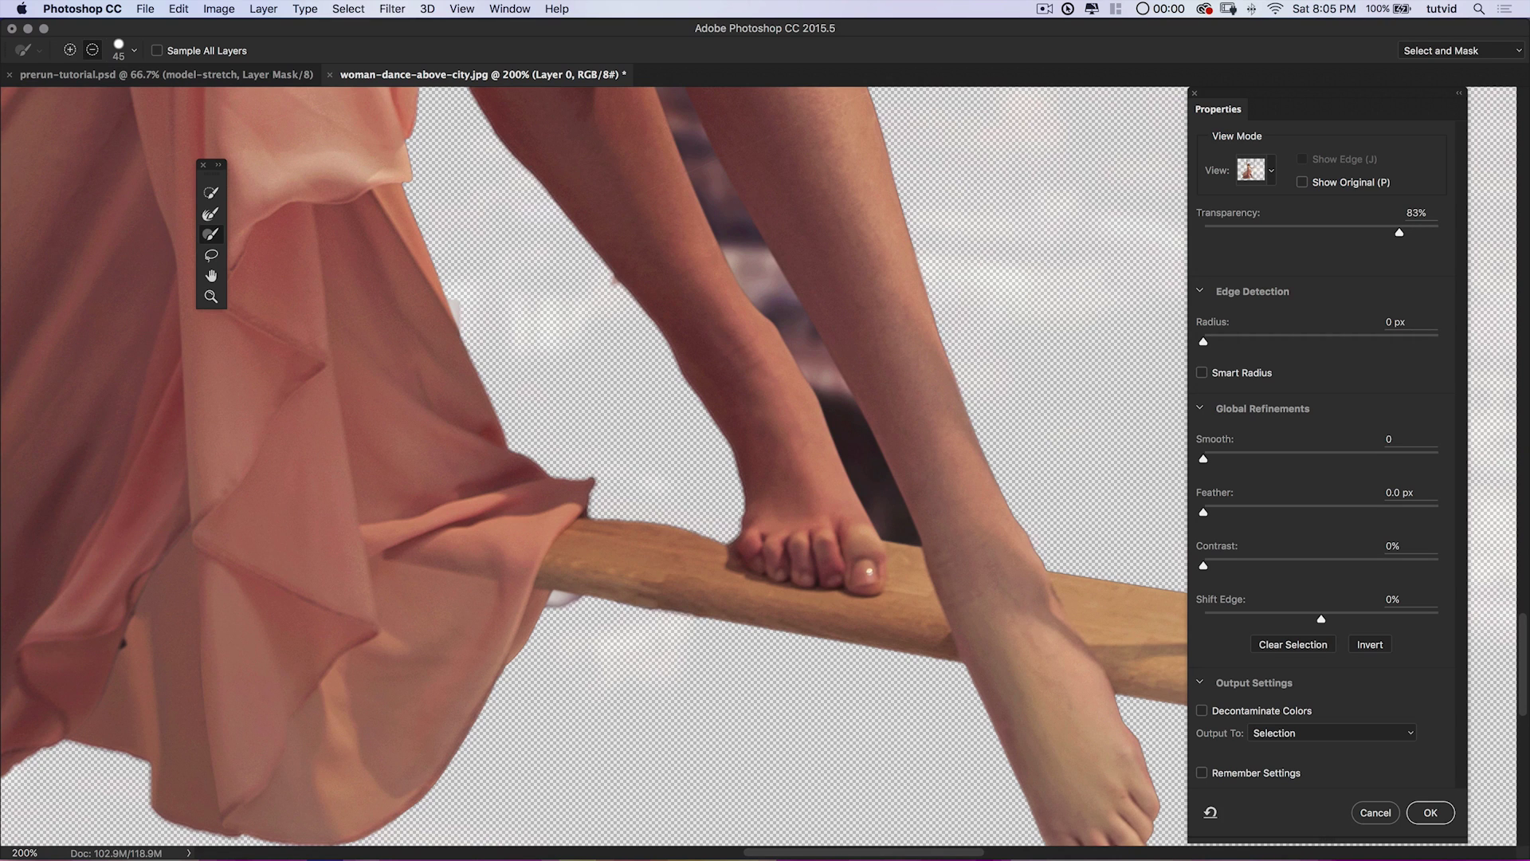
{"action": "left_click_drag", "start_coordinate": [662, 452], "coordinate": [622, 720]}
{"action": "left_click_drag", "start_coordinate": [815, 624], "coordinate": [698, 305]}
{"action": "mouse_move", "coordinate": [648, 370]}
{"action": "left_mouse_down"}
{"action": "mouse_move", "coordinate": [820, 600]}
{"action": "mouse_move", "coordinate": [786, 638]}
{"action": "left_mouse_up"}
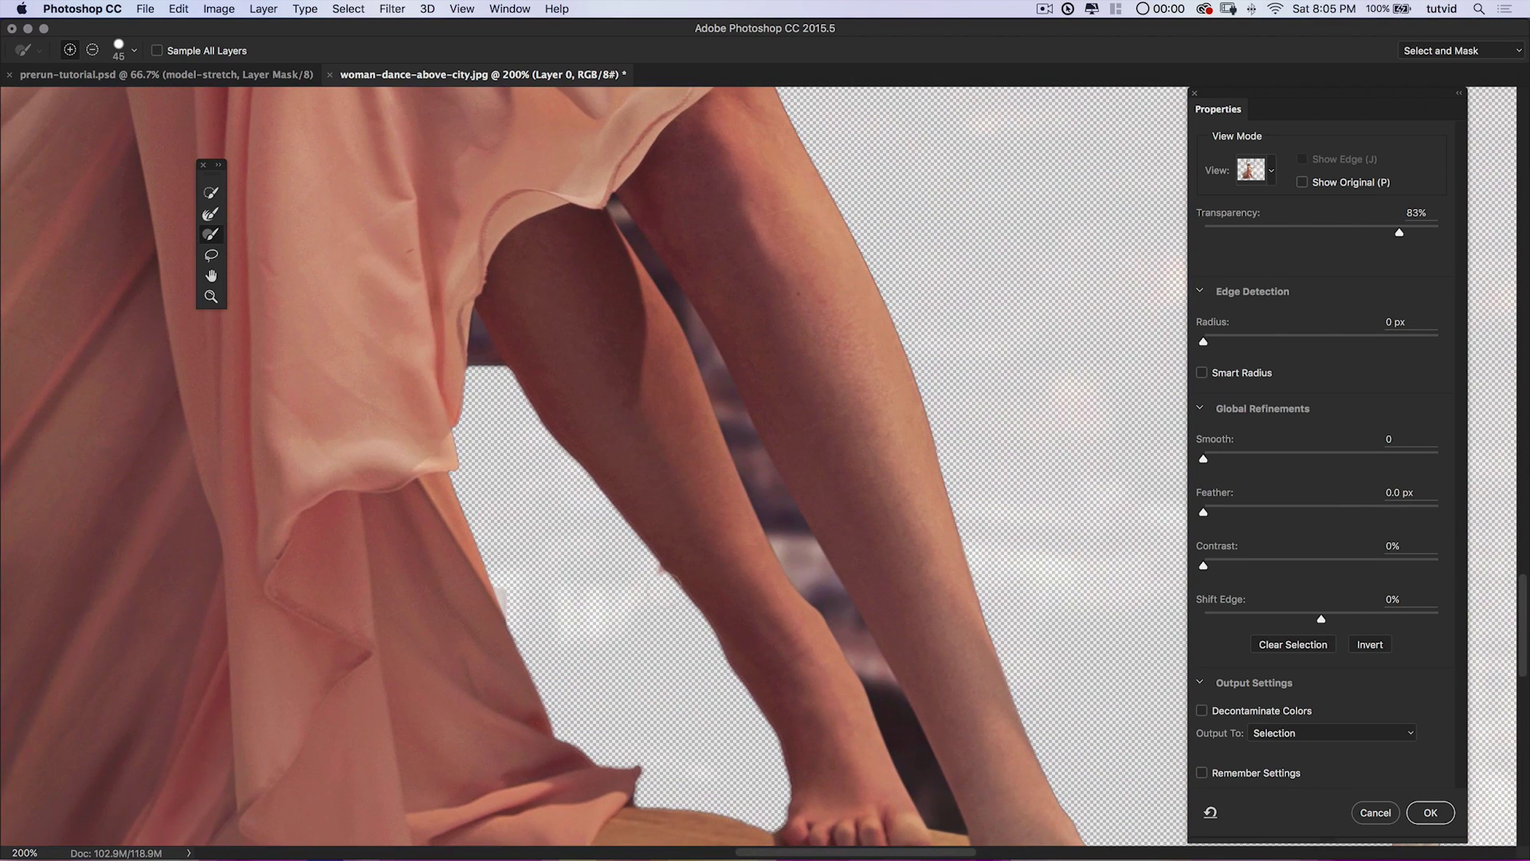
{"action": "left_click_drag", "start_coordinate": [636, 587], "coordinate": [652, 587], "text": "alt"}
{"action": "key", "text": "alt"}
Clear the background wedge between the dress hem and the rear leg, reducing the brush size to 7 for the narrow tip.
{"action": "left_click_drag", "start_coordinate": [480, 356], "coordinate": [486, 365], "text": "alt"}
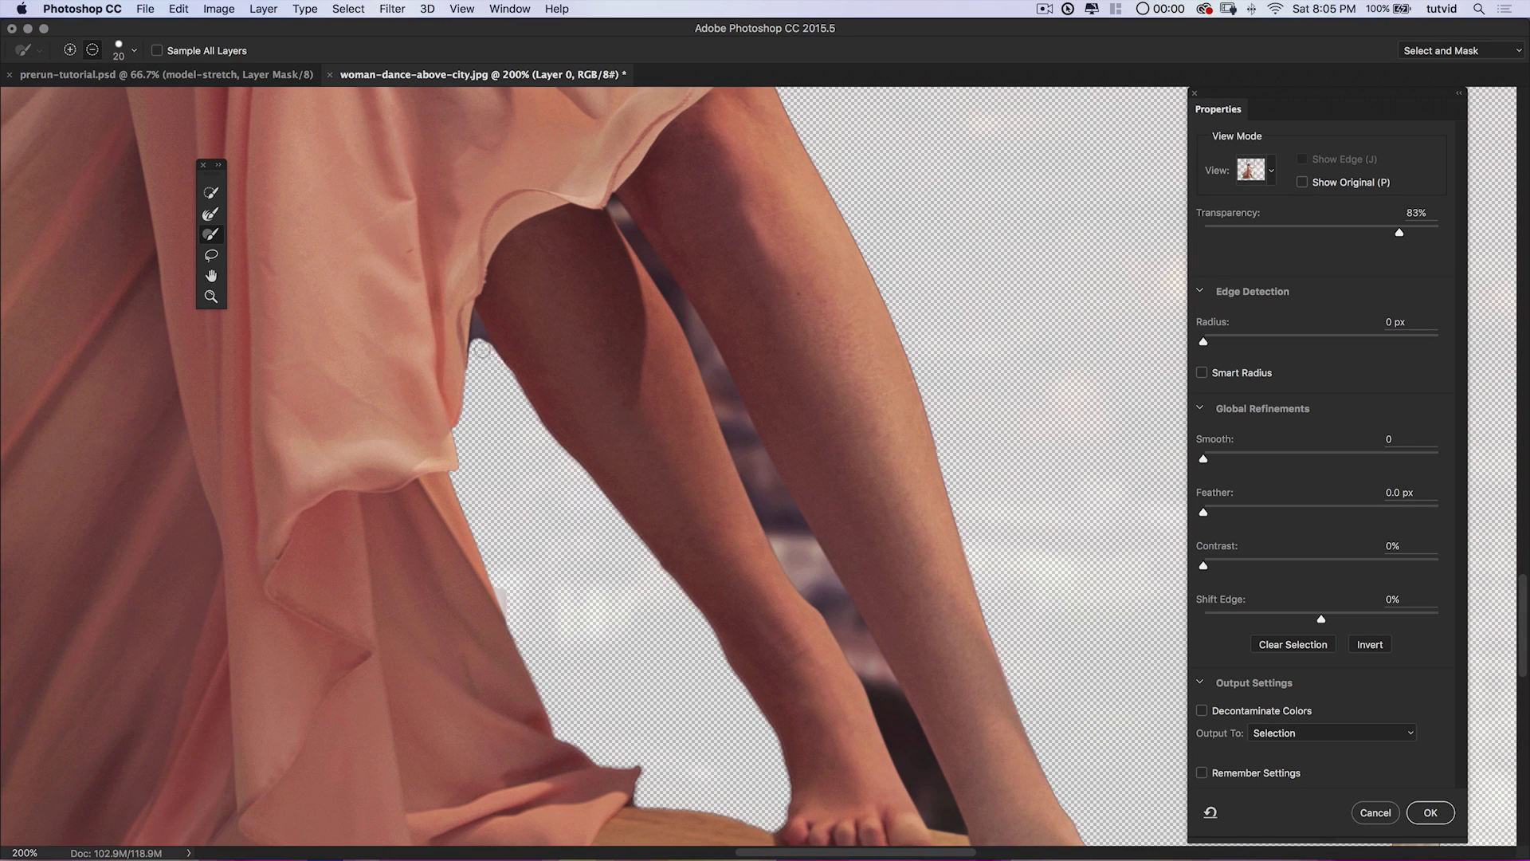
{"action": "key", "text": "bracketleft"}
{"action": "key", "text": "alt"}
{"action": "left_click_drag", "start_coordinate": [490, 341], "coordinate": [495, 353]}
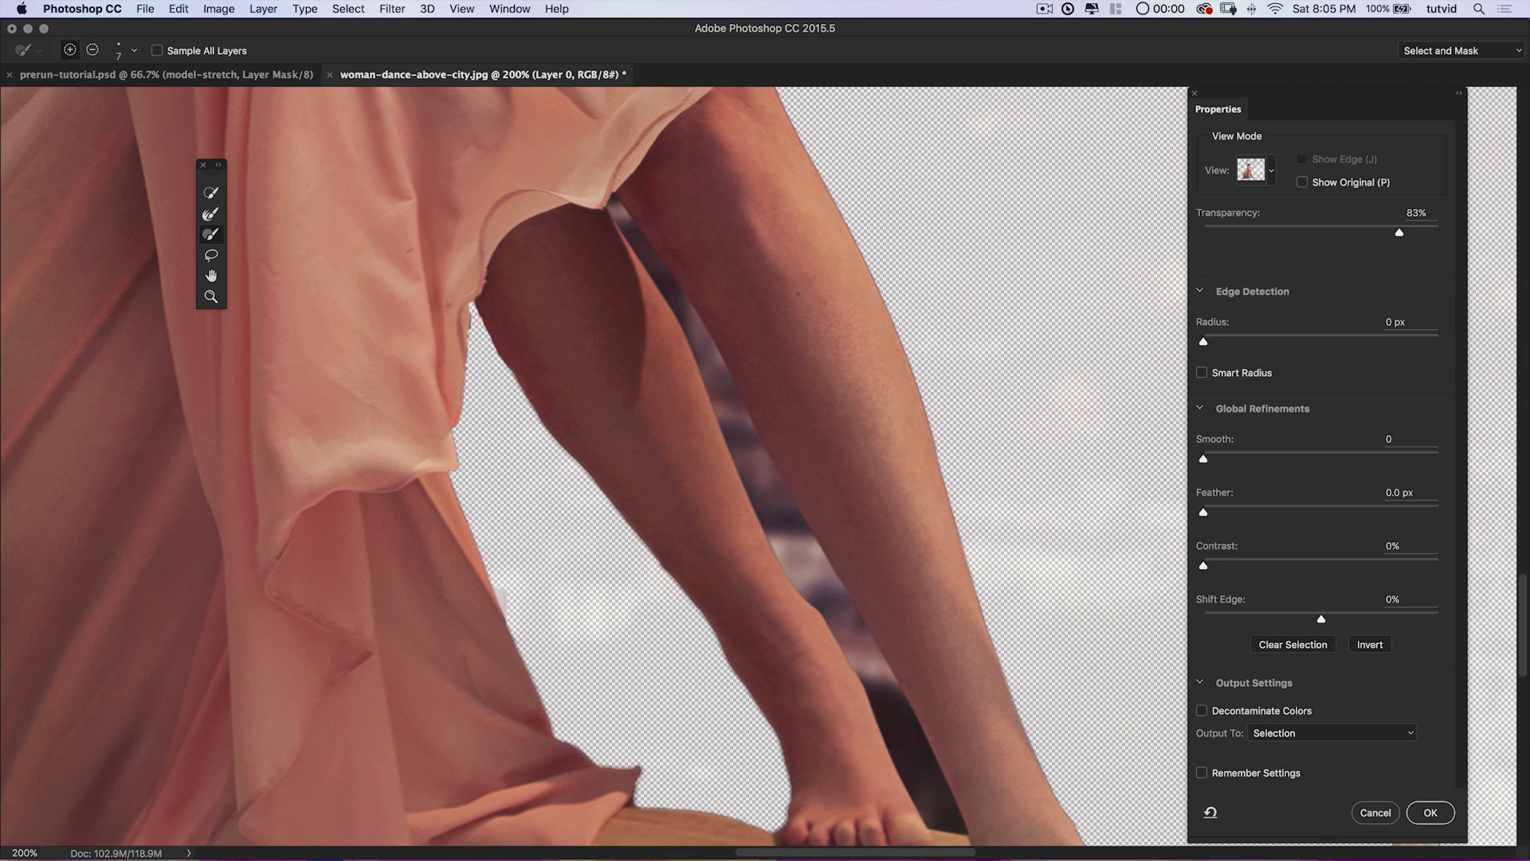
{"action": "left_click", "coordinate": [475, 313], "text": "alt"}
{"action": "key", "text": "alt"}
Paint the seat board's upper edge back into the selection between the dress hem and rear foot, trimming the excess with a size 35 brush.
{"action": "key", "text": "space"}
{"action": "left_click_drag", "start_coordinate": [749, 445], "coordinate": [339, 169]}
{"action": "left_click_drag", "start_coordinate": [562, 474], "coordinate": [867, 403]}
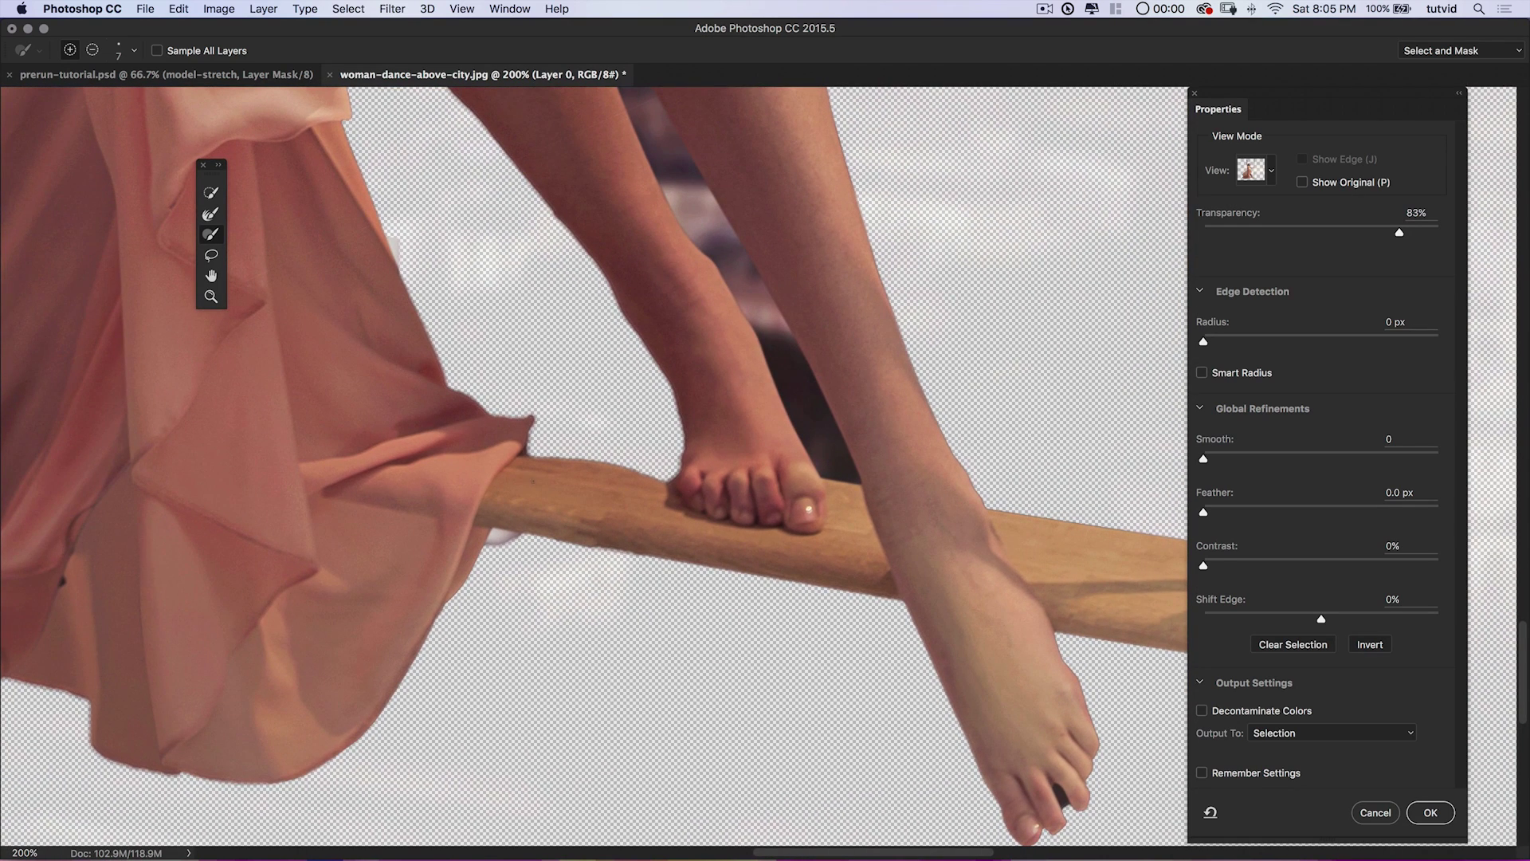
{"action": "mouse_move", "coordinate": [526, 460]}
{"action": "left_mouse_down"}
{"action": "mouse_move", "coordinate": [685, 460]}
{"action": "mouse_move", "coordinate": [631, 472]}
{"action": "left_mouse_up"}
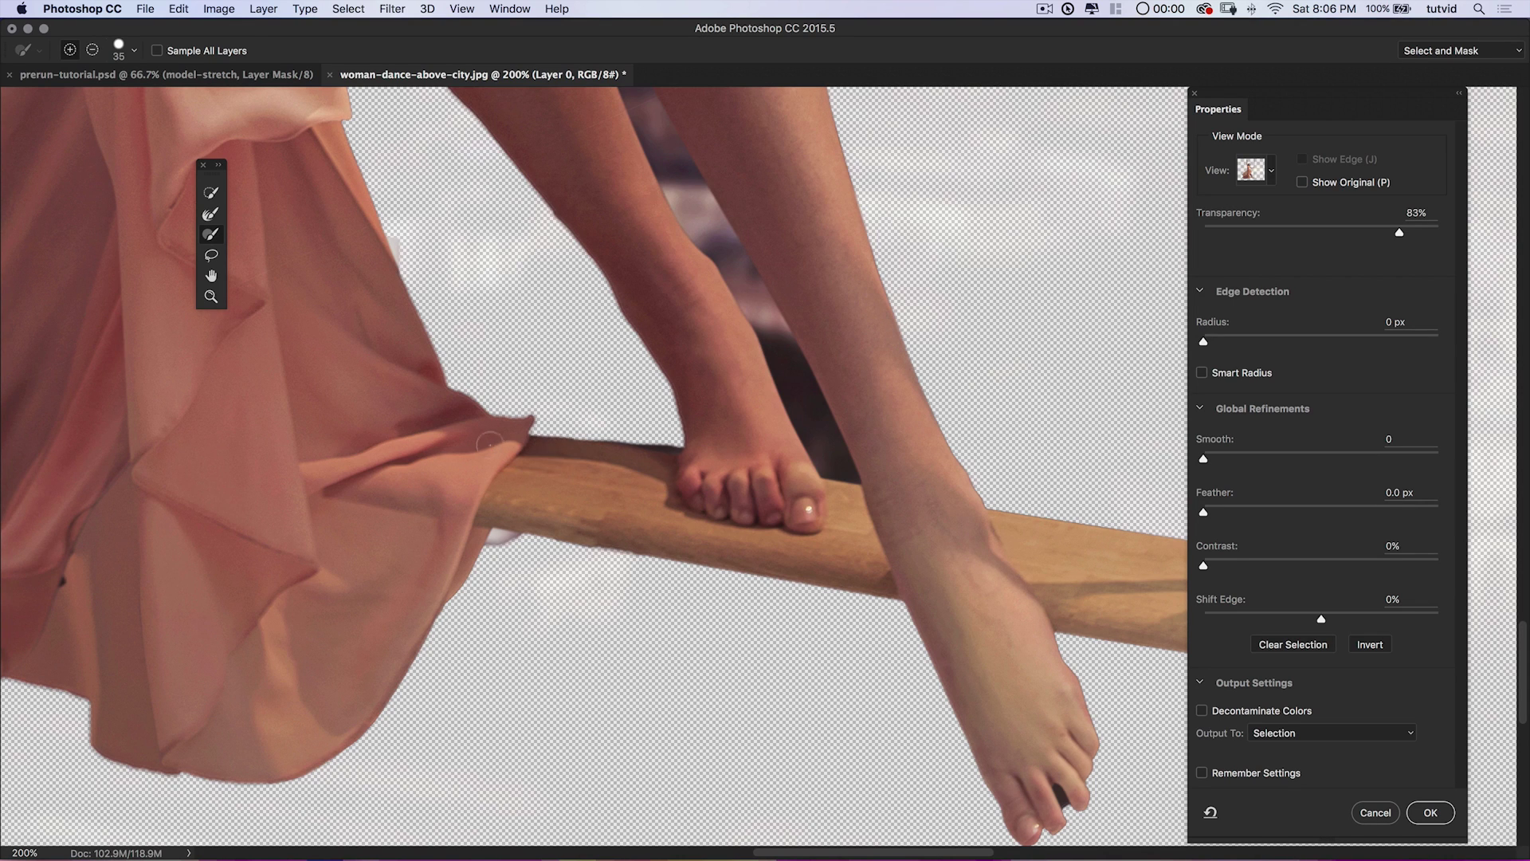
{"action": "key", "text": "alt"}
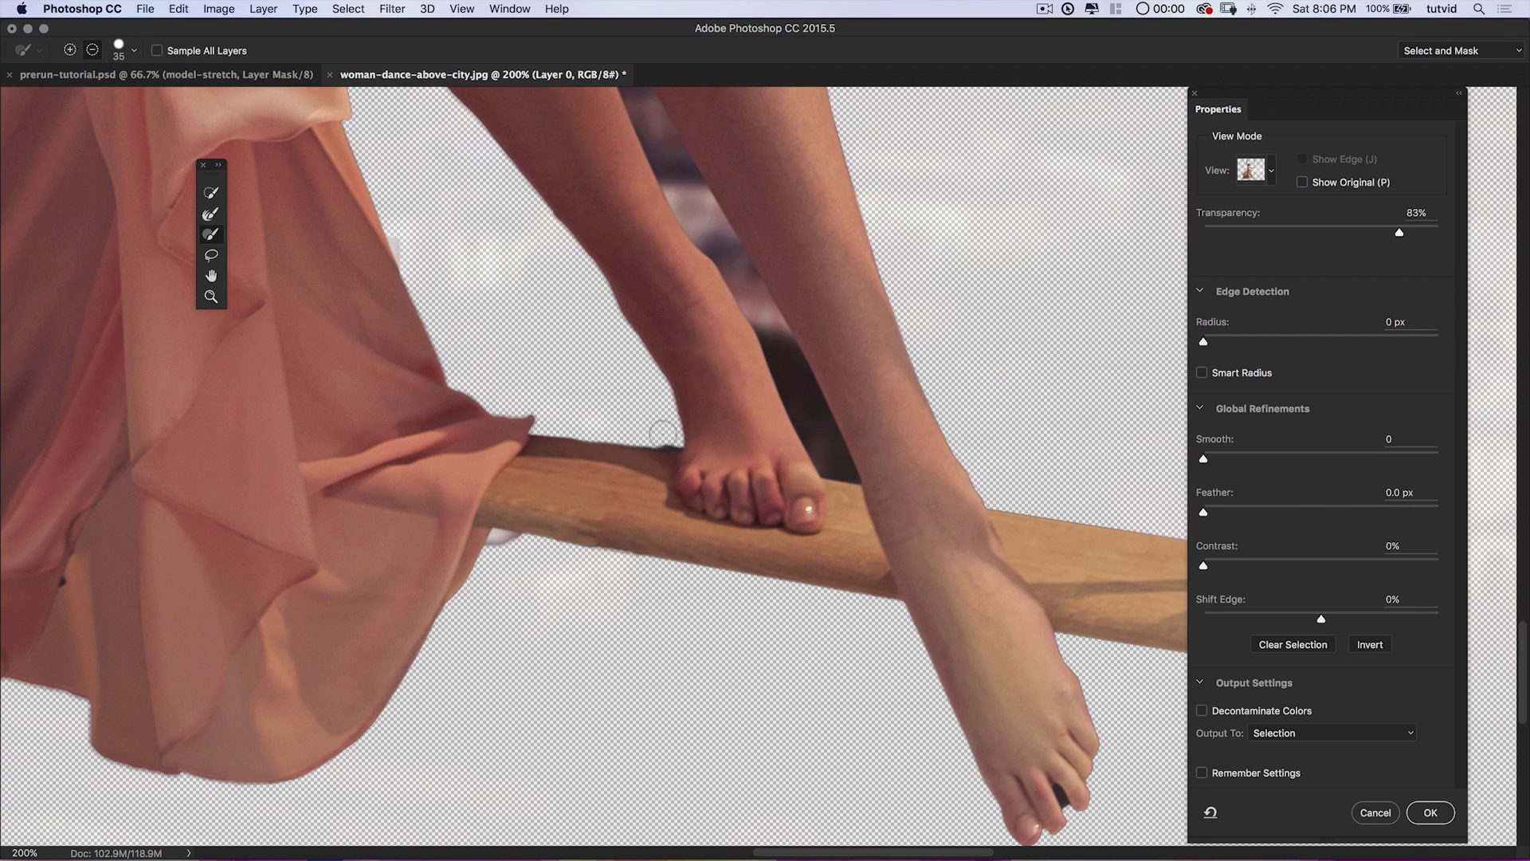
{"action": "key", "text": "alt"}
Subtract the dark background strip between the two lower legs above the seat board, reducing the brush size to 10.
{"action": "mouse_move", "coordinate": [802, 401]}
{"action": "left_mouse_down"}
{"action": "mouse_move", "coordinate": [485, 509]}
{"action": "mouse_move", "coordinate": [502, 497]}
{"action": "left_mouse_up"}
{"action": "key", "text": "alt"}
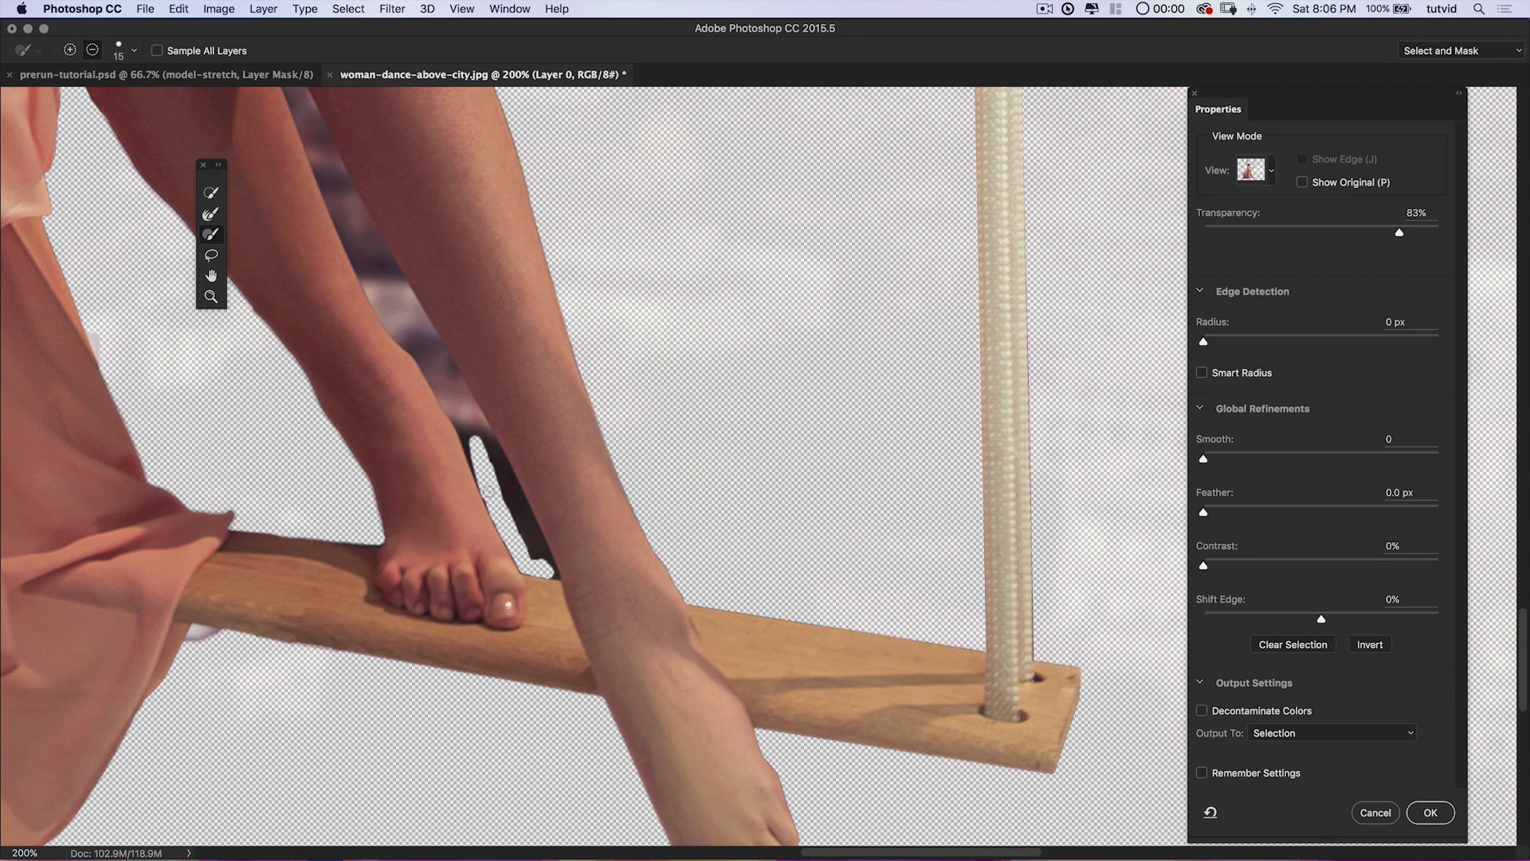
{"action": "mouse_move", "coordinate": [515, 516]}
{"action": "left_mouse_down"}
{"action": "mouse_move", "coordinate": [536, 551]}
{"action": "mouse_move", "coordinate": [490, 446]}
{"action": "left_mouse_up"}
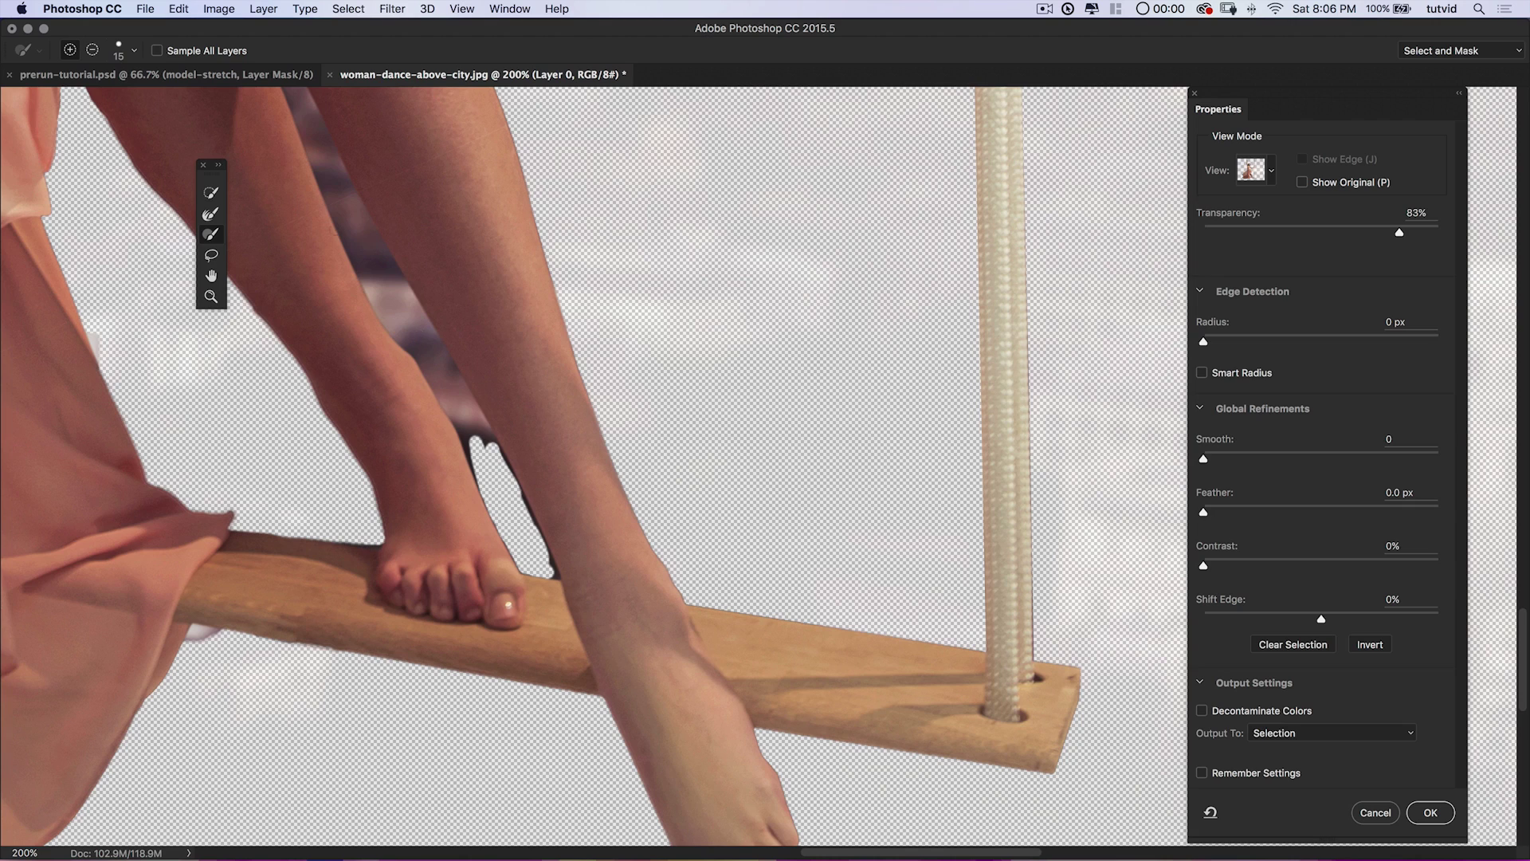
{"action": "left_click", "coordinate": [211, 192]}
{"action": "key", "text": "bracketleft"}
{"action": "key", "text": "bracketleft"}
{"action": "key", "text": "bracketleft"}
{"action": "key", "text": "bracketleft"}
{"action": "key", "text": "bracketleft"}
{"action": "key", "text": "bracketleft"}
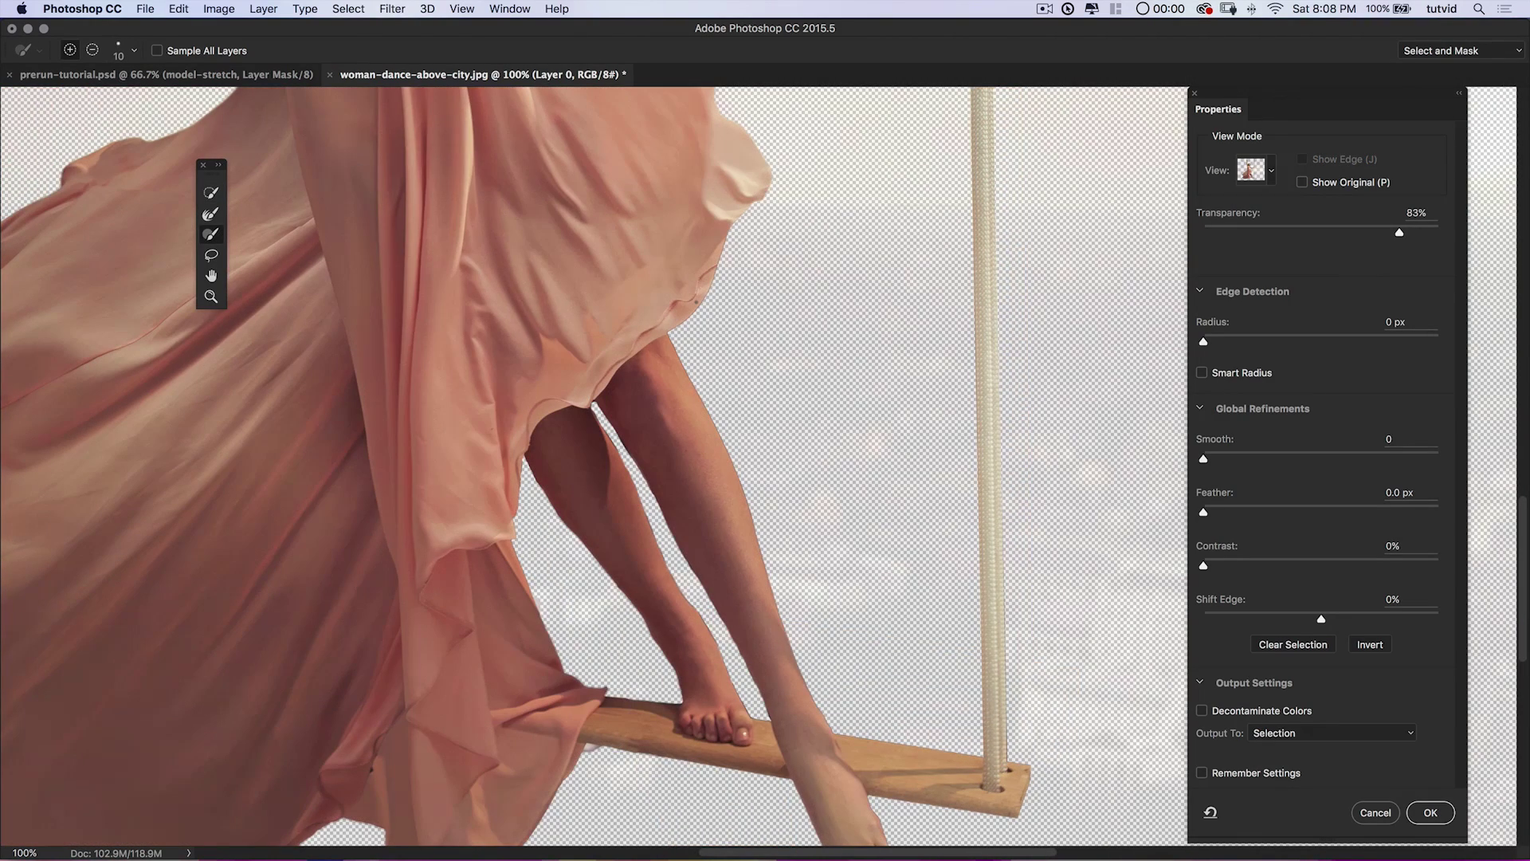
Subtract the dark background gap between the toes of the hanging foot and trim the toe tip with the size 10 brush.
{"action": "left_click_drag", "start_coordinate": [853, 478], "coordinate": [712, 220]}
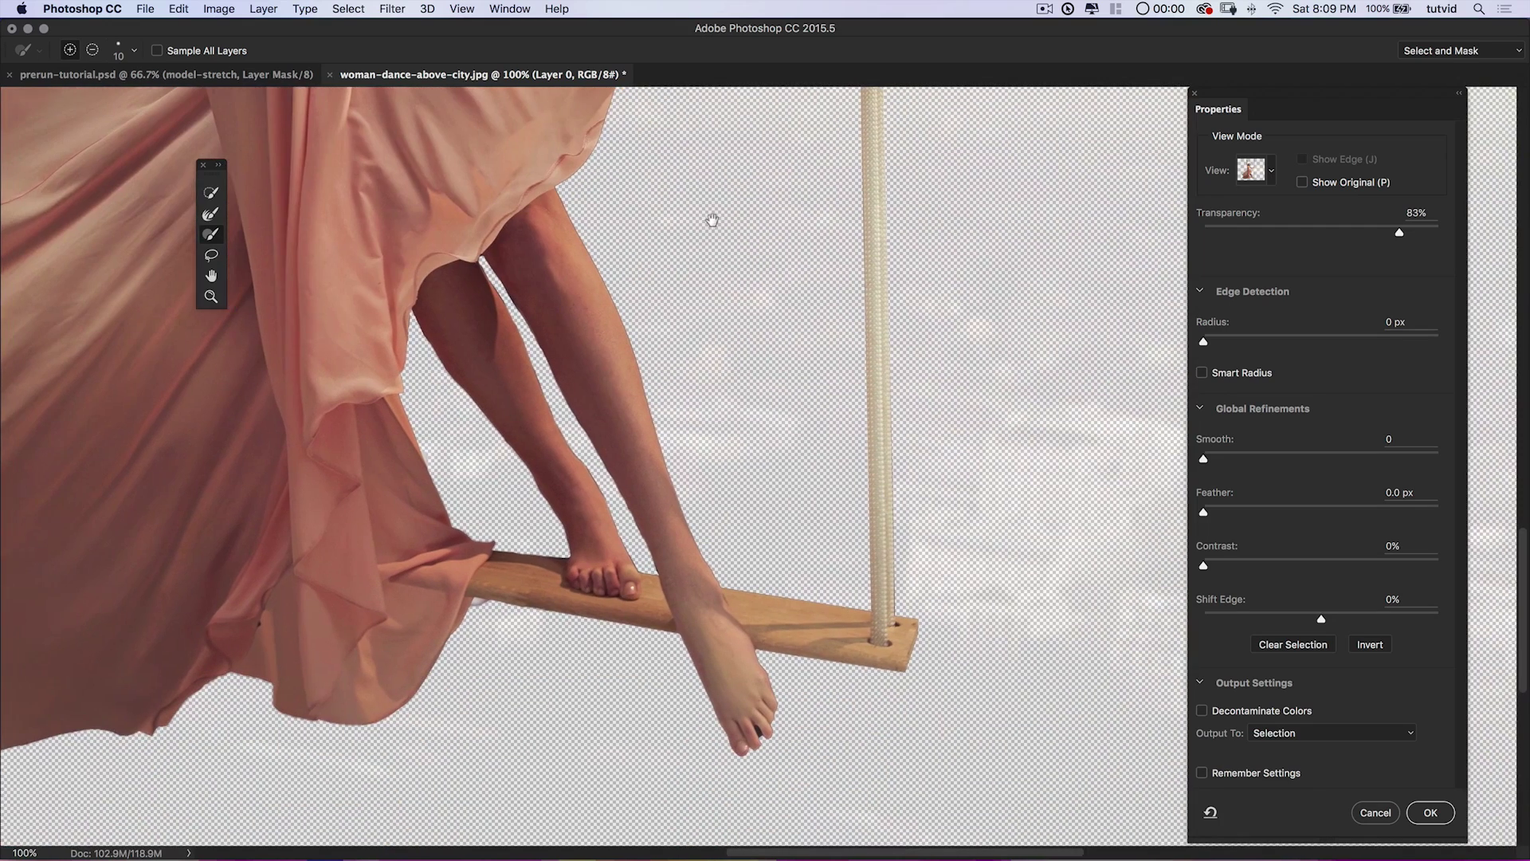
{"action": "left_click_drag", "start_coordinate": [799, 574], "coordinate": [744, 406]}
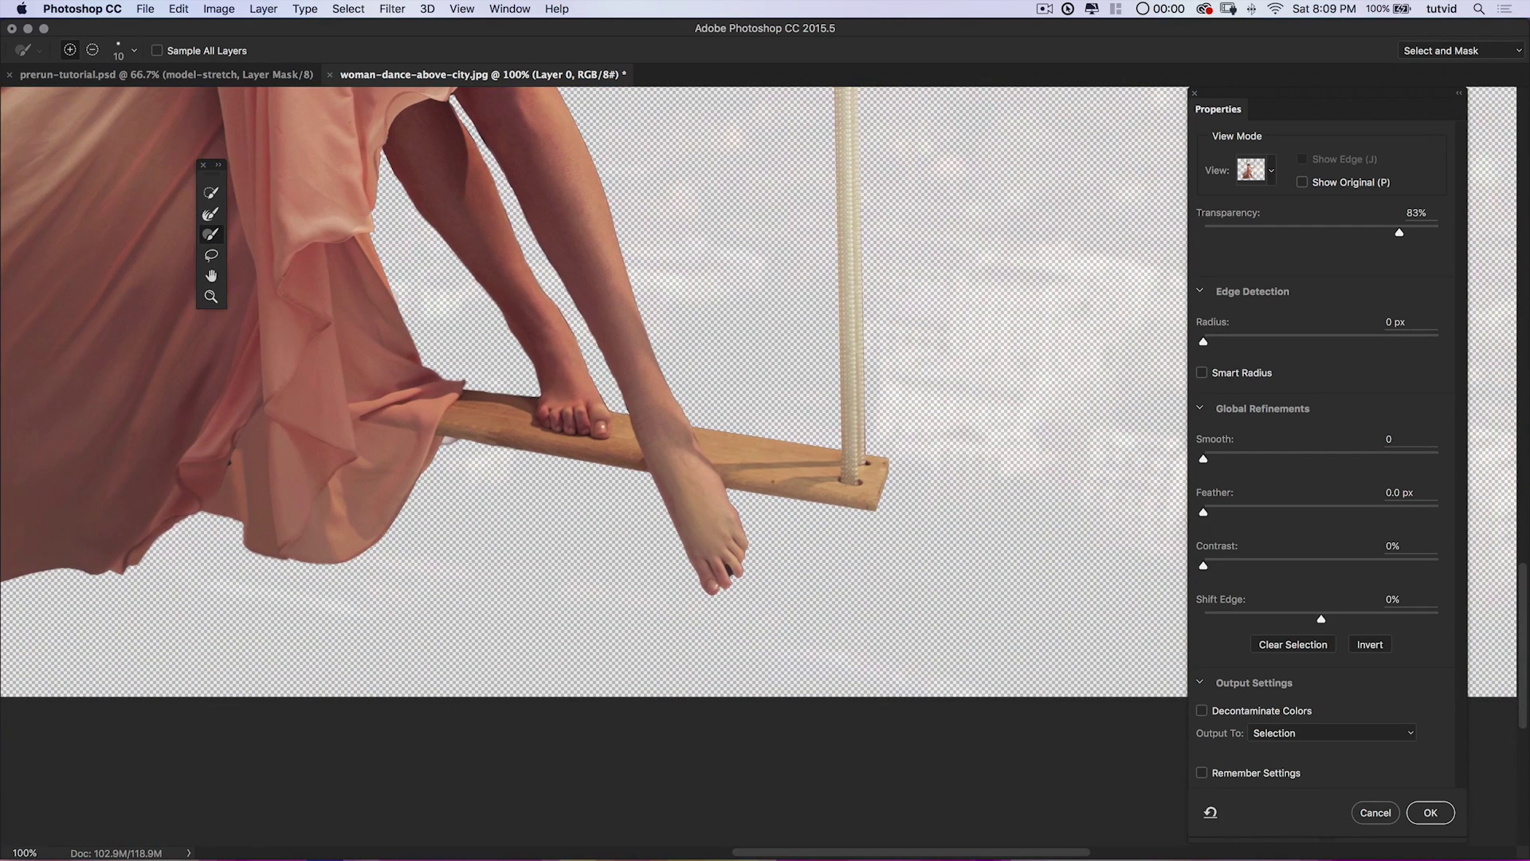
{"action": "key", "text": "z"}
{"action": "double_click", "coordinate": [726, 592]}
{"action": "left_click", "coordinate": [786, 568]}
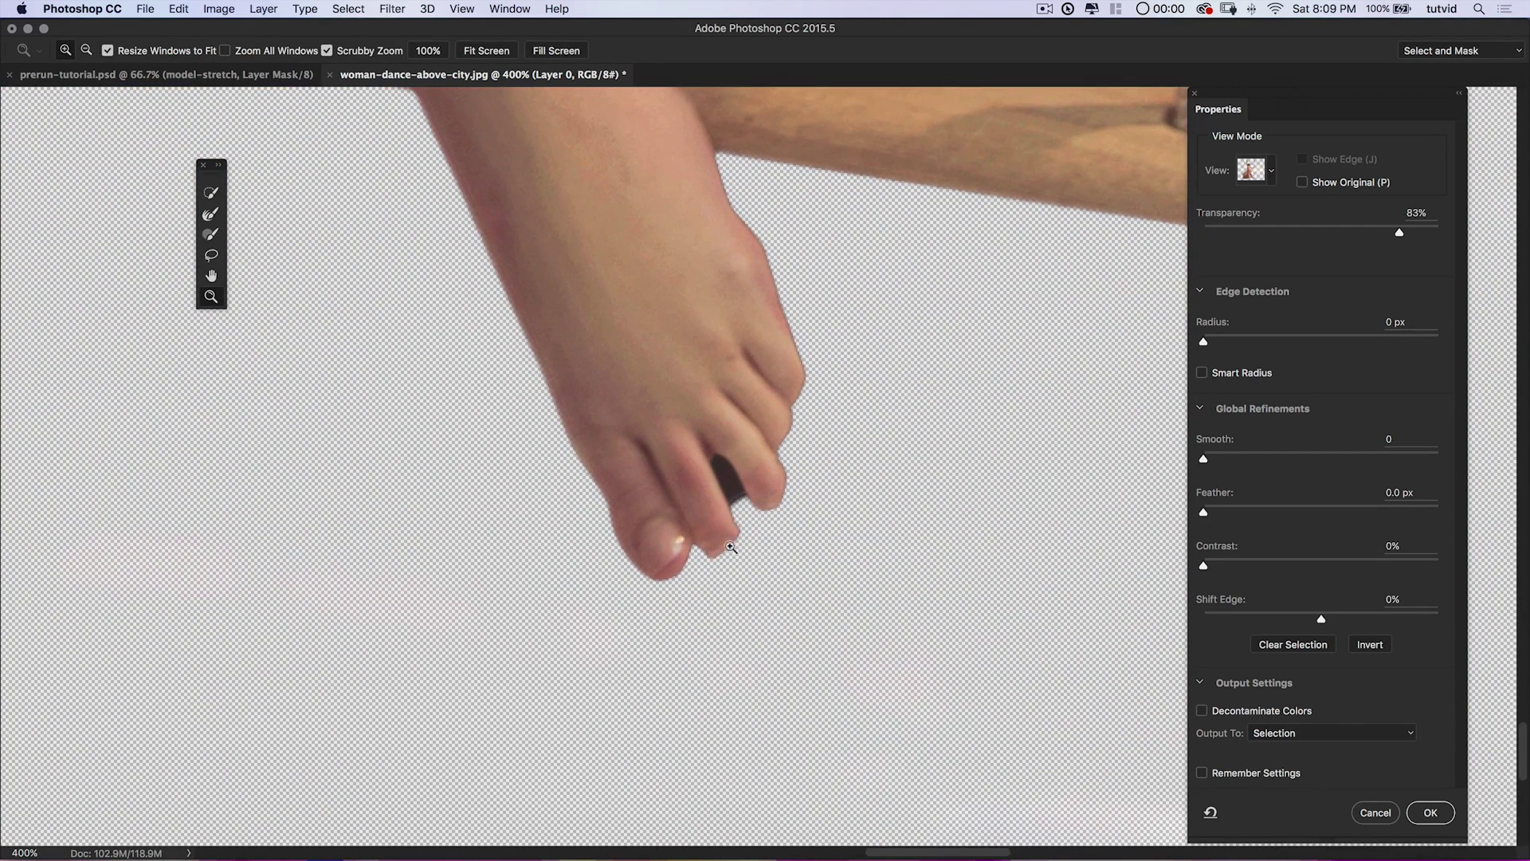
{"action": "left_click", "coordinate": [212, 235]}
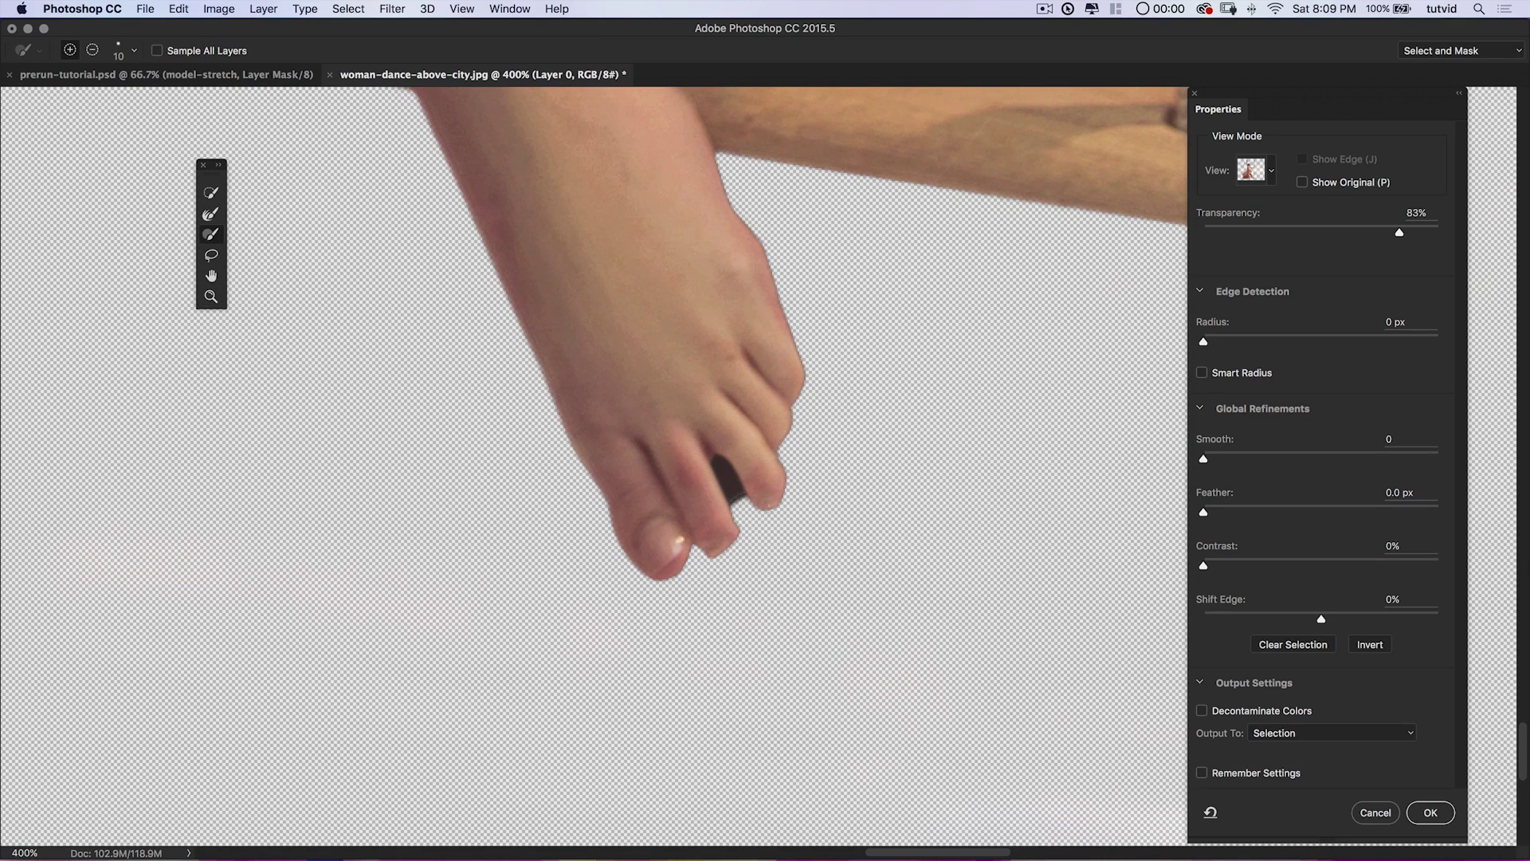
{"action": "key", "text": "alt"}
{"action": "left_click_drag", "start_coordinate": [734, 500], "coordinate": [730, 454]}
{"action": "left_click_drag", "start_coordinate": [708, 568], "coordinate": [722, 565]}
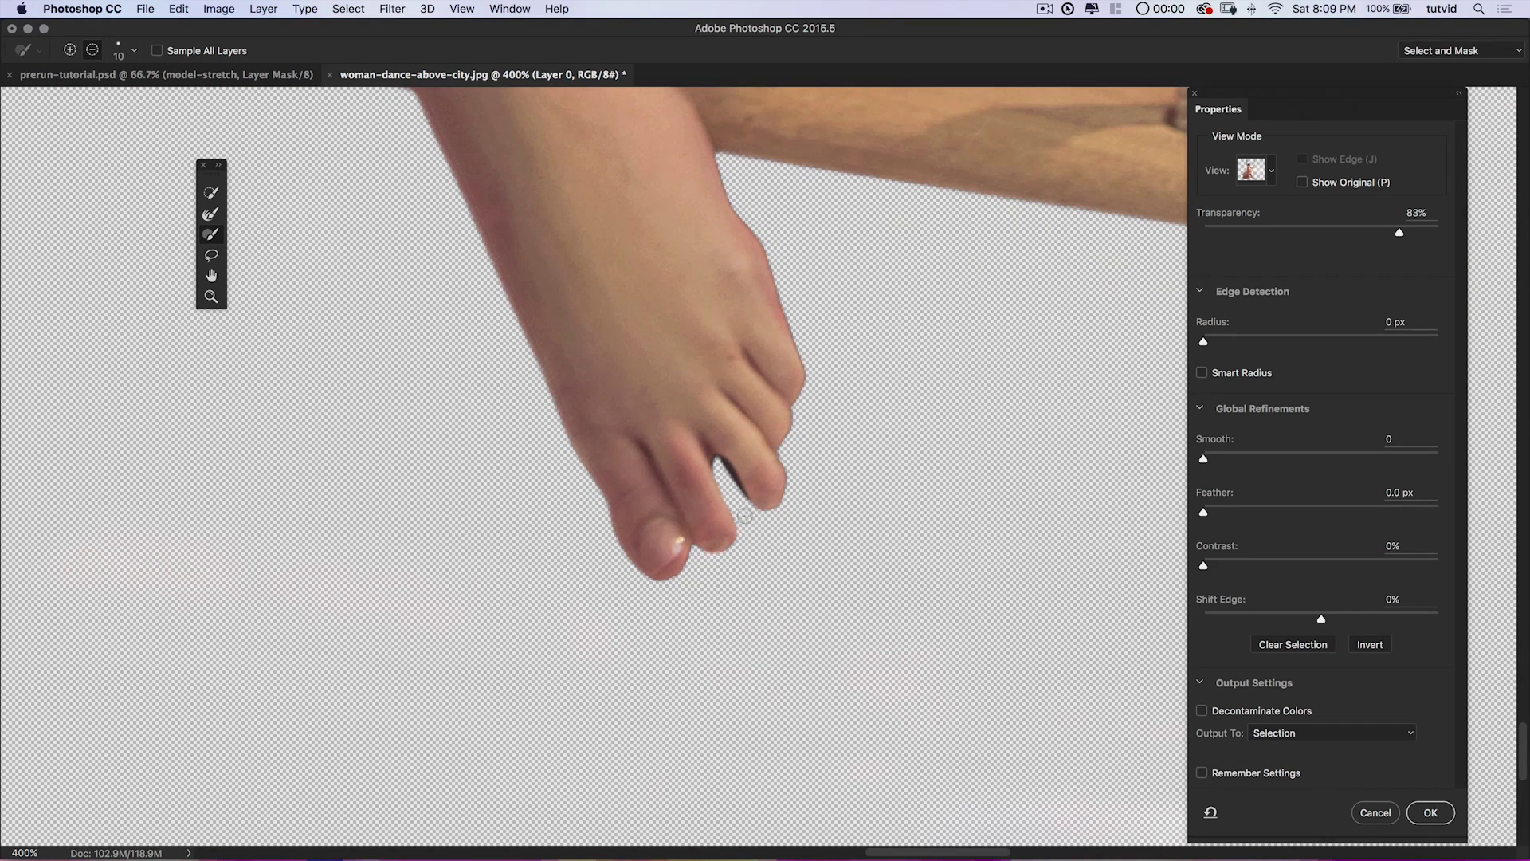
Trim the leftover background beneath the bent elbow of the outstretched arm, subtracting with a size 30 brush.
{"action": "mouse_move", "coordinate": [797, 415]}
{"action": "left_mouse_down"}
{"action": "mouse_move", "coordinate": [741, 707]}
{"action": "mouse_move", "coordinate": [691, 758]}
{"action": "left_mouse_up"}
{"action": "left_click_drag", "start_coordinate": [797, 319], "coordinate": [733, 706]}
{"action": "left_click_drag", "start_coordinate": [802, 318], "coordinate": [644, 550]}
{"action": "left_click_drag", "start_coordinate": [600, 172], "coordinate": [615, 519]}
{"action": "key", "text": "super+minus"}
{"action": "key", "text": "super+minus"}
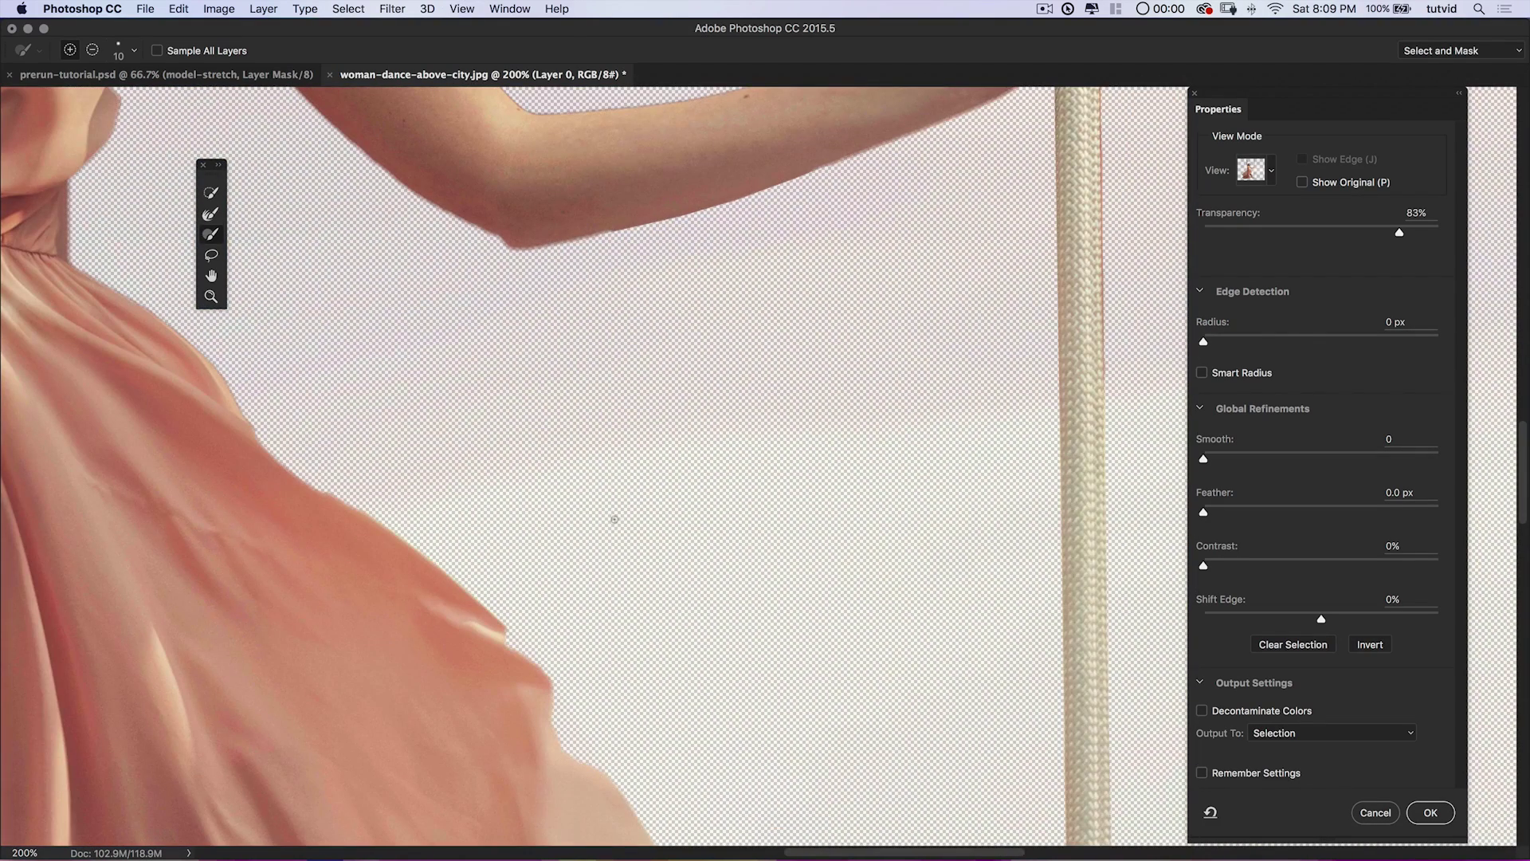
{"action": "left_click_drag", "start_coordinate": [314, 297], "coordinate": [703, 449]}
{"action": "mouse_move", "coordinate": [789, 414]}
{"action": "left_mouse_down"}
{"action": "mouse_move", "coordinate": [530, 492]}
{"action": "mouse_move", "coordinate": [772, 409]}
{"action": "left_mouse_up"}
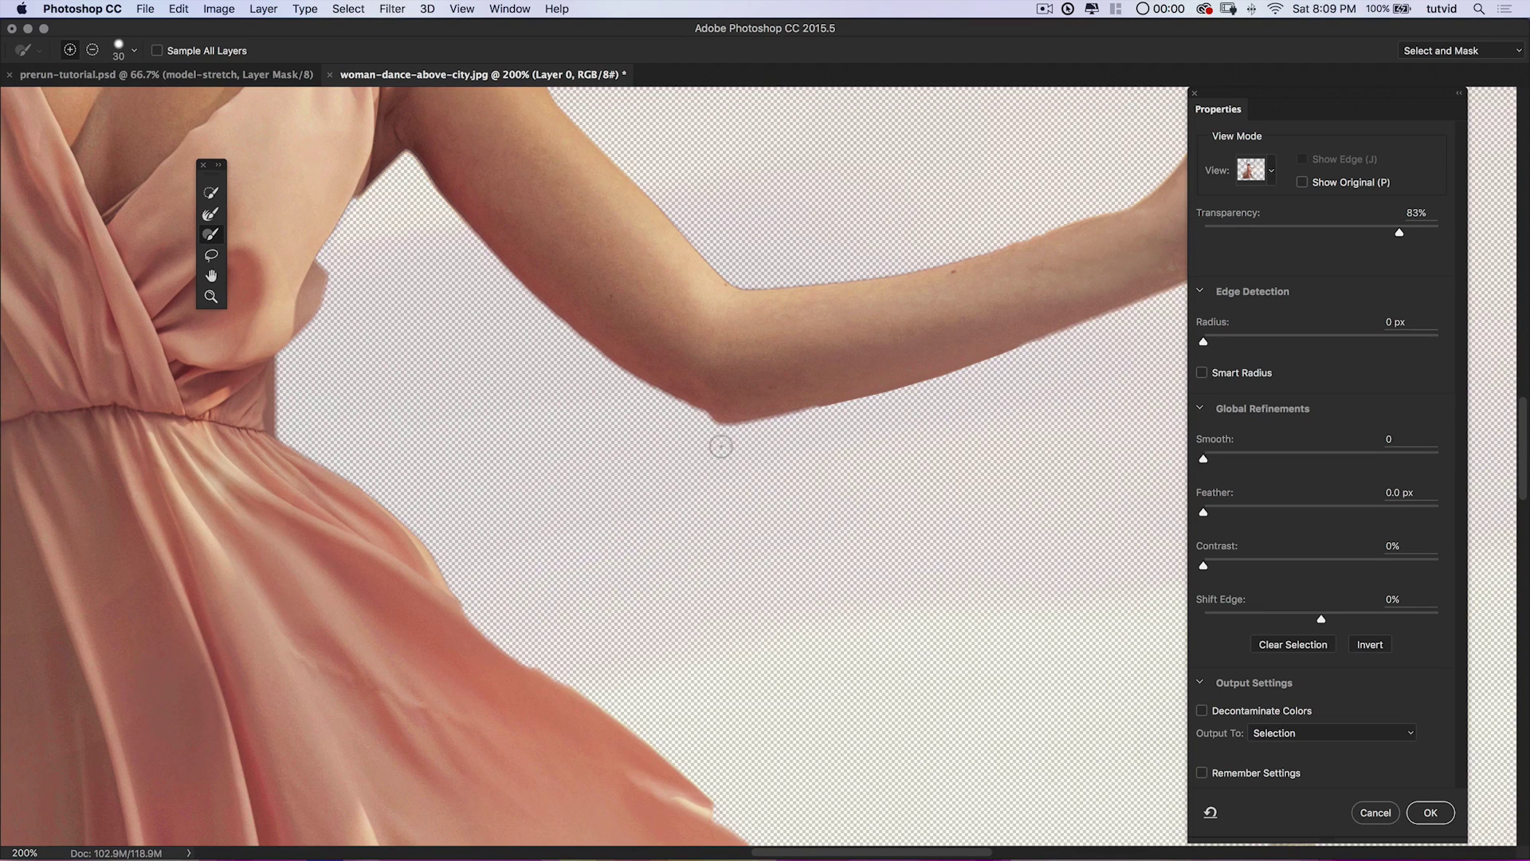
{"action": "key", "text": "alt"}
{"action": "mouse_move", "coordinate": [710, 432]}
{"action": "left_mouse_down"}
{"action": "mouse_move", "coordinate": [736, 433]}
{"action": "mouse_move", "coordinate": [718, 433]}
{"action": "left_mouse_up"}
Set the selection brush's hardness to 82% for work on the dress bodice edge.
{"action": "key", "text": "space"}
{"action": "mouse_move", "coordinate": [743, 384]}
{"action": "left_mouse_down"}
{"action": "mouse_move", "coordinate": [672, 505]}
{"action": "mouse_move", "coordinate": [760, 584]}
{"action": "mouse_move", "coordinate": [912, 561]}
{"action": "left_mouse_up"}
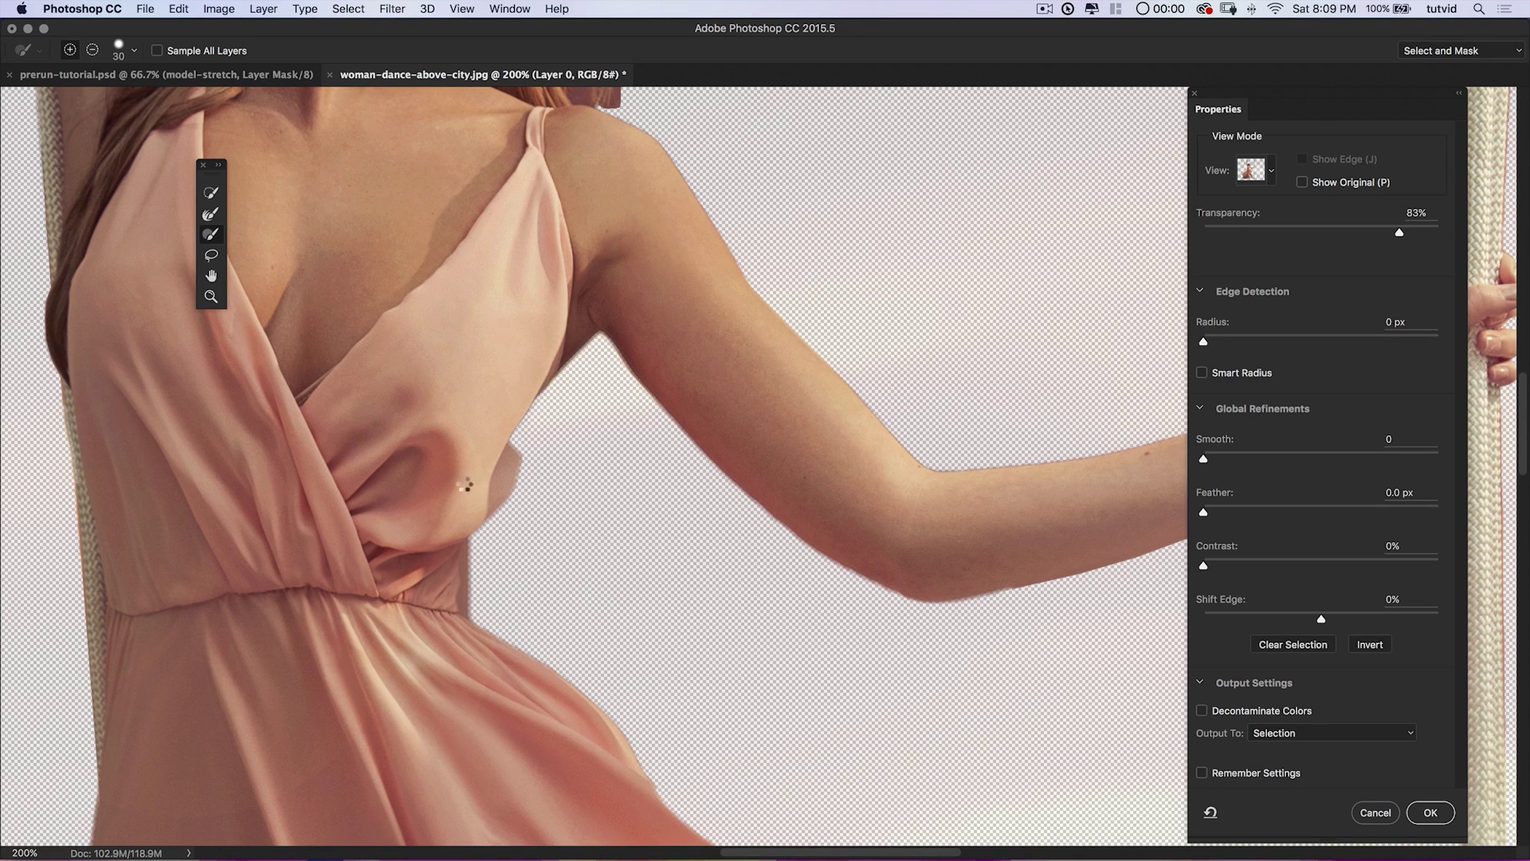
{"action": "left_click", "coordinate": [134, 50]}
{"action": "left_click_drag", "start_coordinate": [123, 141], "coordinate": [180, 144]}
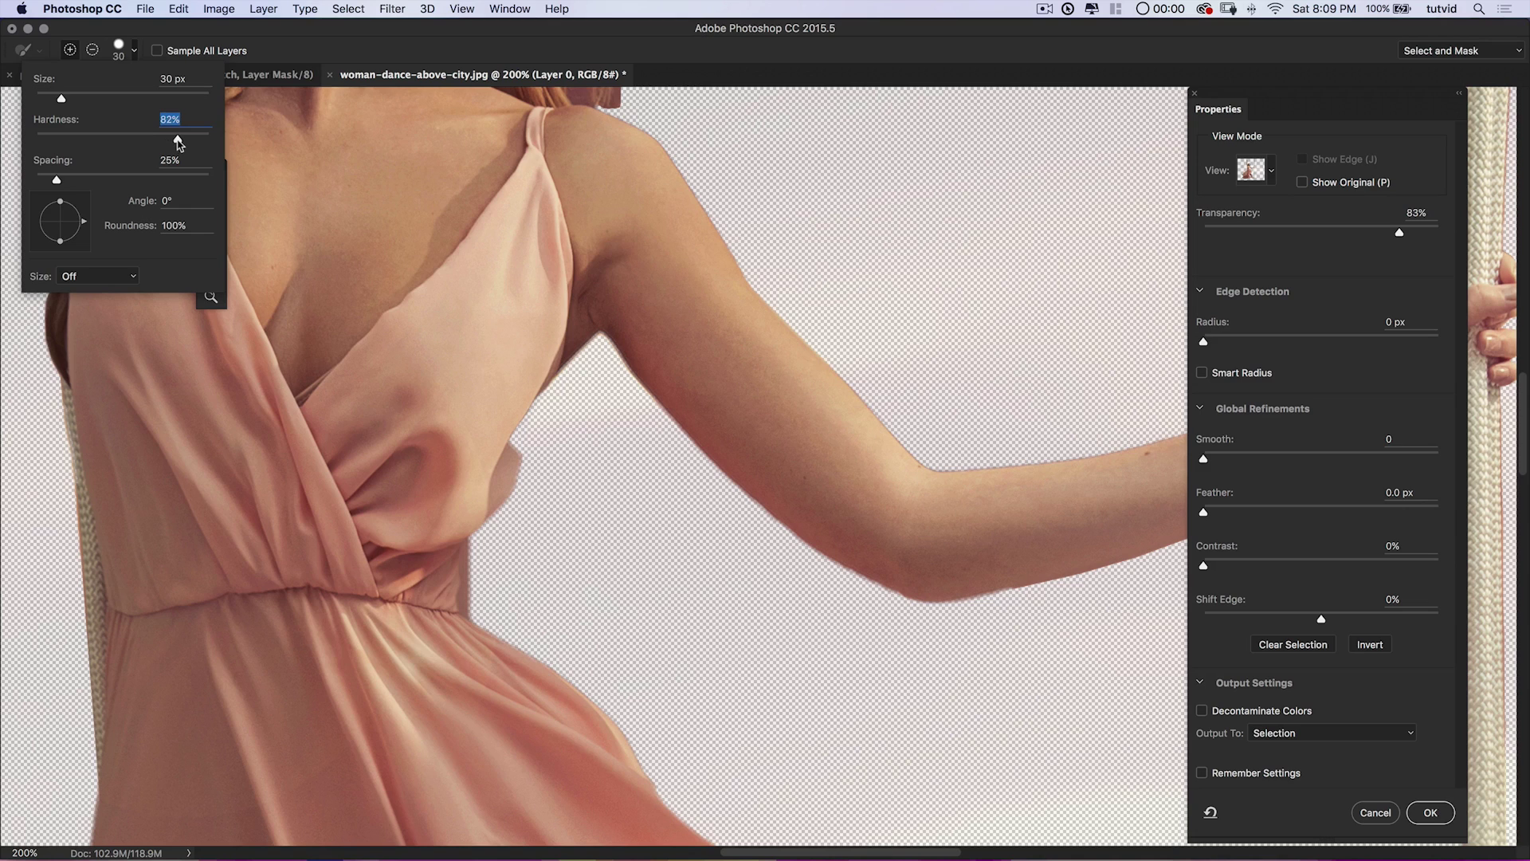
{"action": "left_click", "coordinate": [133, 52]}
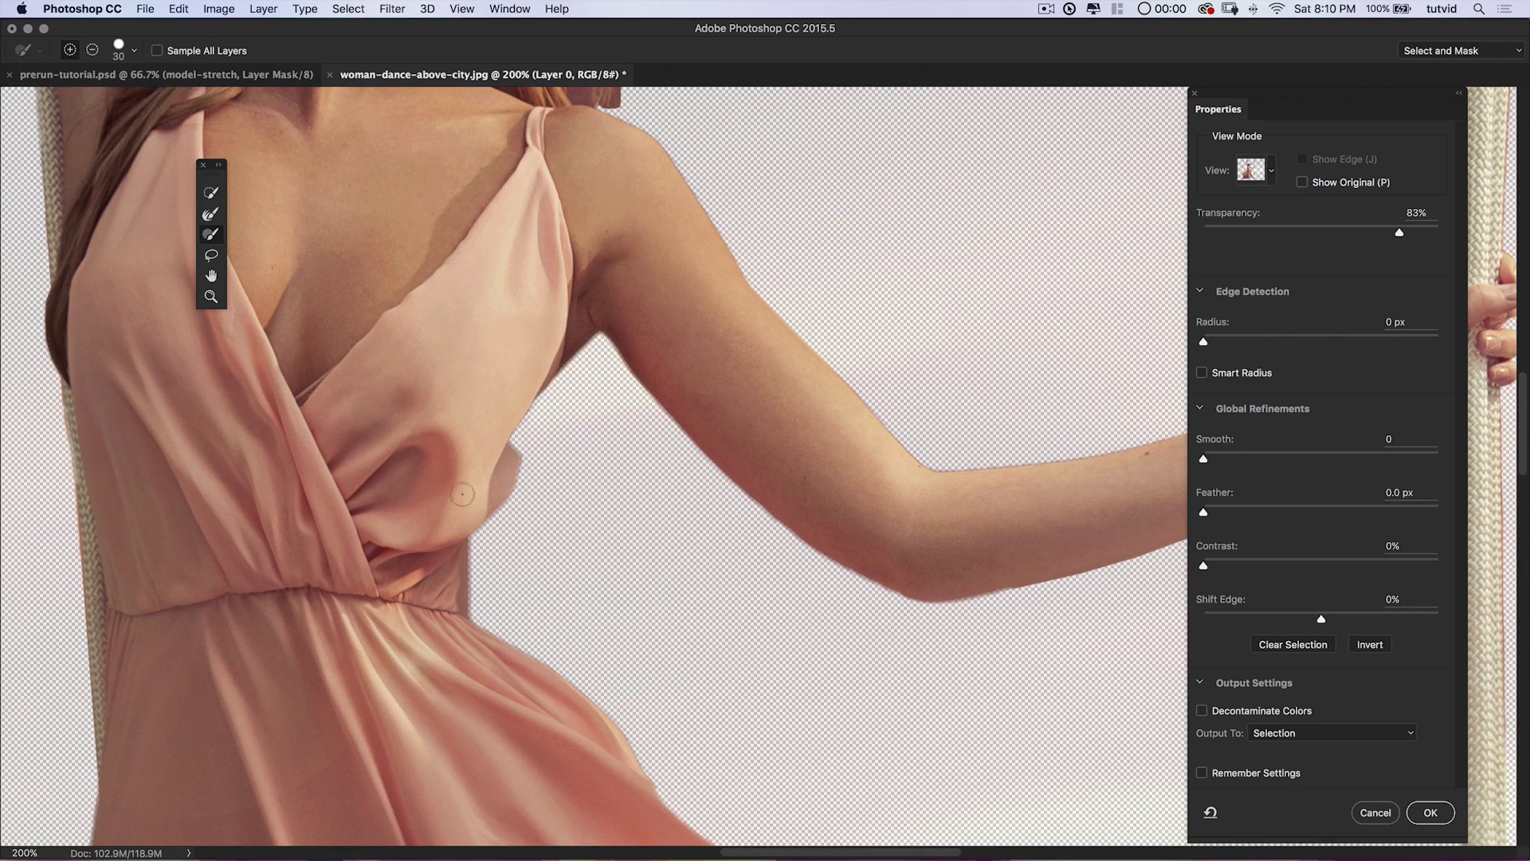
Inspect the selection edges along the ropes, hands, raised arm, hair and flowing dress for leftover background.
{"action": "left_click_drag", "start_coordinate": [671, 314], "coordinate": [575, 570]}
{"action": "left_click_drag", "start_coordinate": [368, 284], "coordinate": [215, 171]}
{"action": "left_click_drag", "start_coordinate": [1059, 621], "coordinate": [447, 526]}
{"action": "left_click_drag", "start_coordinate": [737, 472], "coordinate": [637, 749]}
{"action": "left_click_drag", "start_coordinate": [529, 417], "coordinate": [588, 648]}
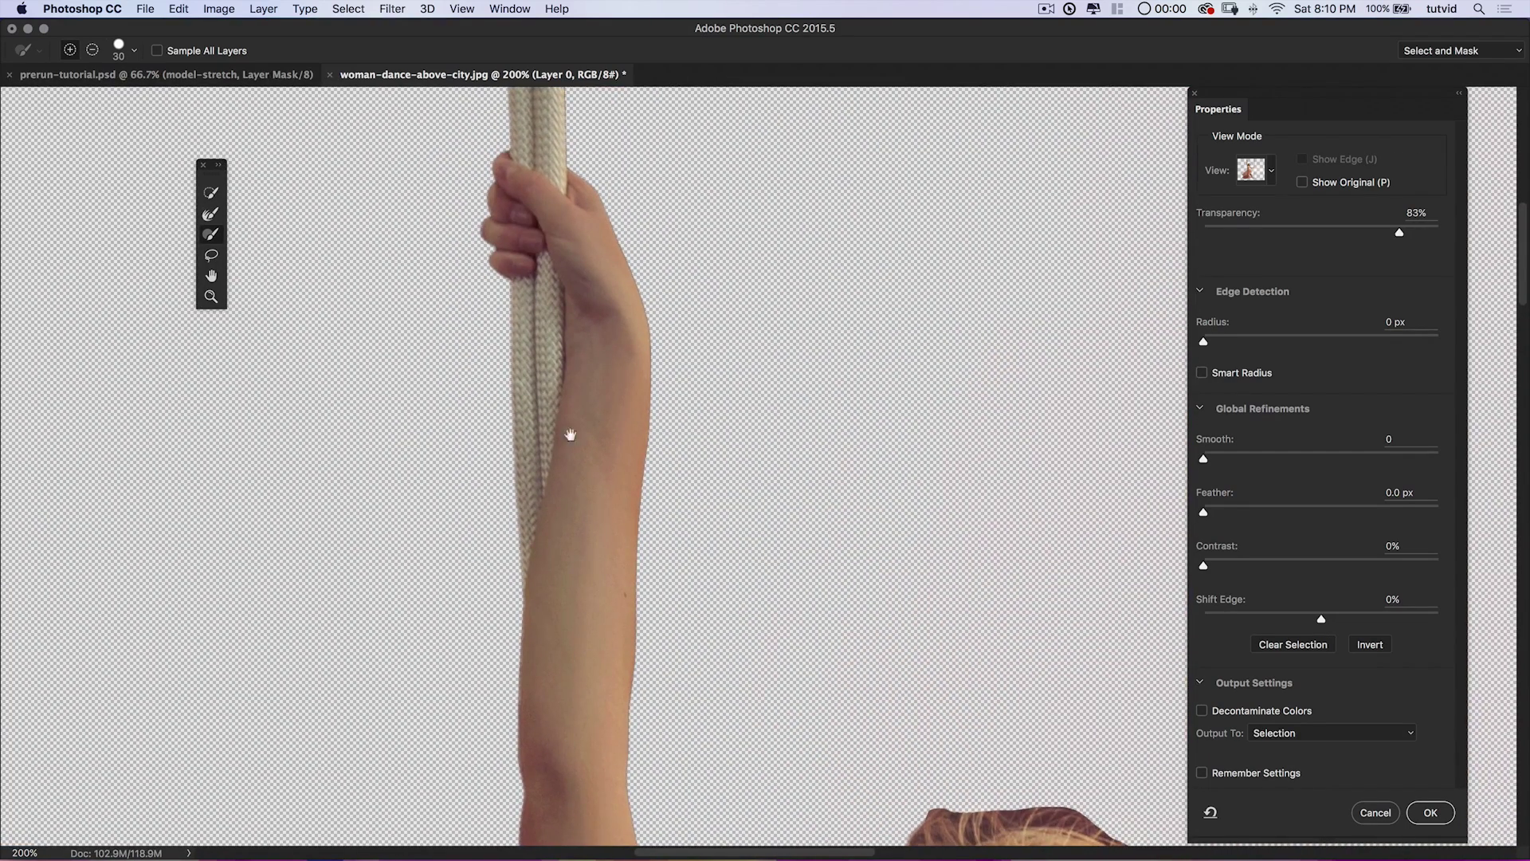
{"action": "left_click_drag", "start_coordinate": [586, 510], "coordinate": [598, 225]}
{"action": "left_click_drag", "start_coordinate": [604, 417], "coordinate": [570, 115]}
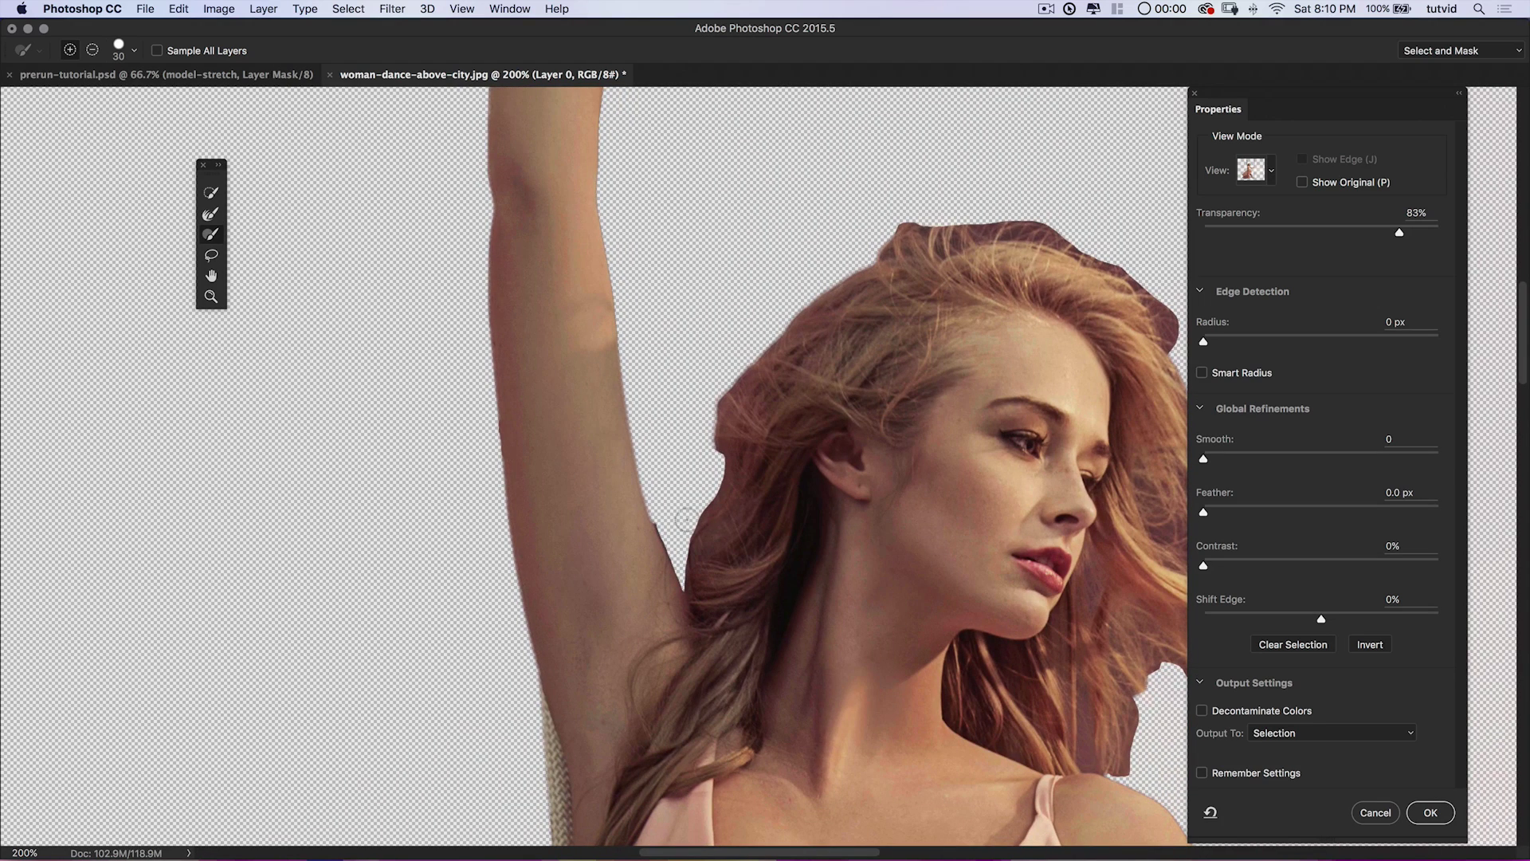
{"action": "left_click_drag", "start_coordinate": [612, 601], "coordinate": [598, 409]}
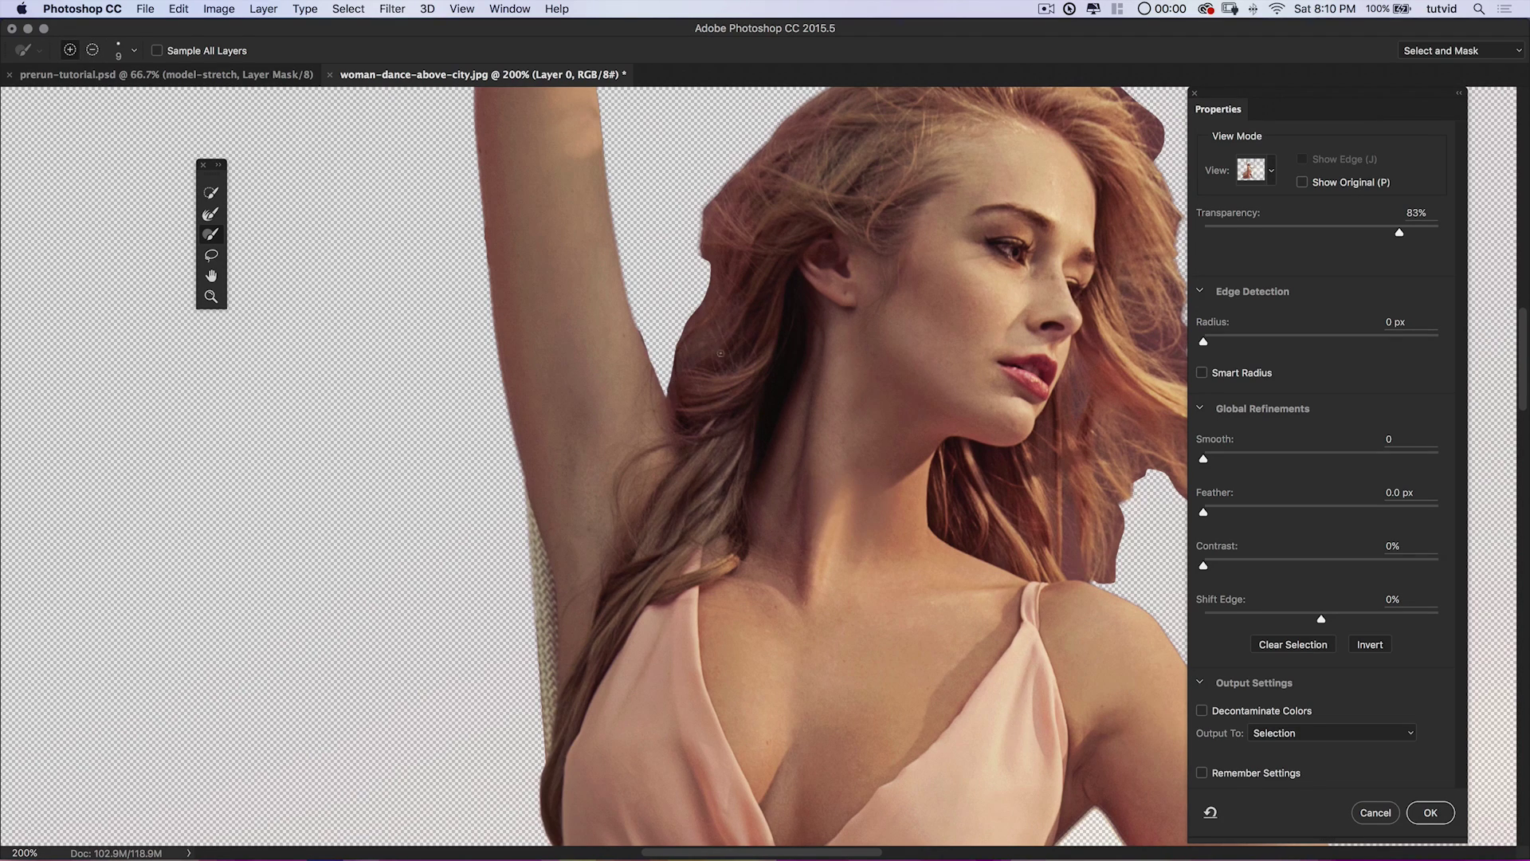
{"action": "left_click_drag", "start_coordinate": [667, 524], "coordinate": [724, 246]}
{"action": "left_click_drag", "start_coordinate": [726, 564], "coordinate": [669, 239]}
{"action": "left_click_drag", "start_coordinate": [762, 386], "coordinate": [780, 100]}
{"action": "left_click_drag", "start_coordinate": [641, 524], "coordinate": [932, 231]}
{"action": "left_click_drag", "start_coordinate": [742, 478], "coordinate": [973, 103]}
{"action": "left_click_drag", "start_coordinate": [833, 467], "coordinate": [383, 215]}
{"action": "left_click_drag", "start_coordinate": [789, 447], "coordinate": [621, 183]}
{"action": "left_click_drag", "start_coordinate": [844, 486], "coordinate": [888, 342]}
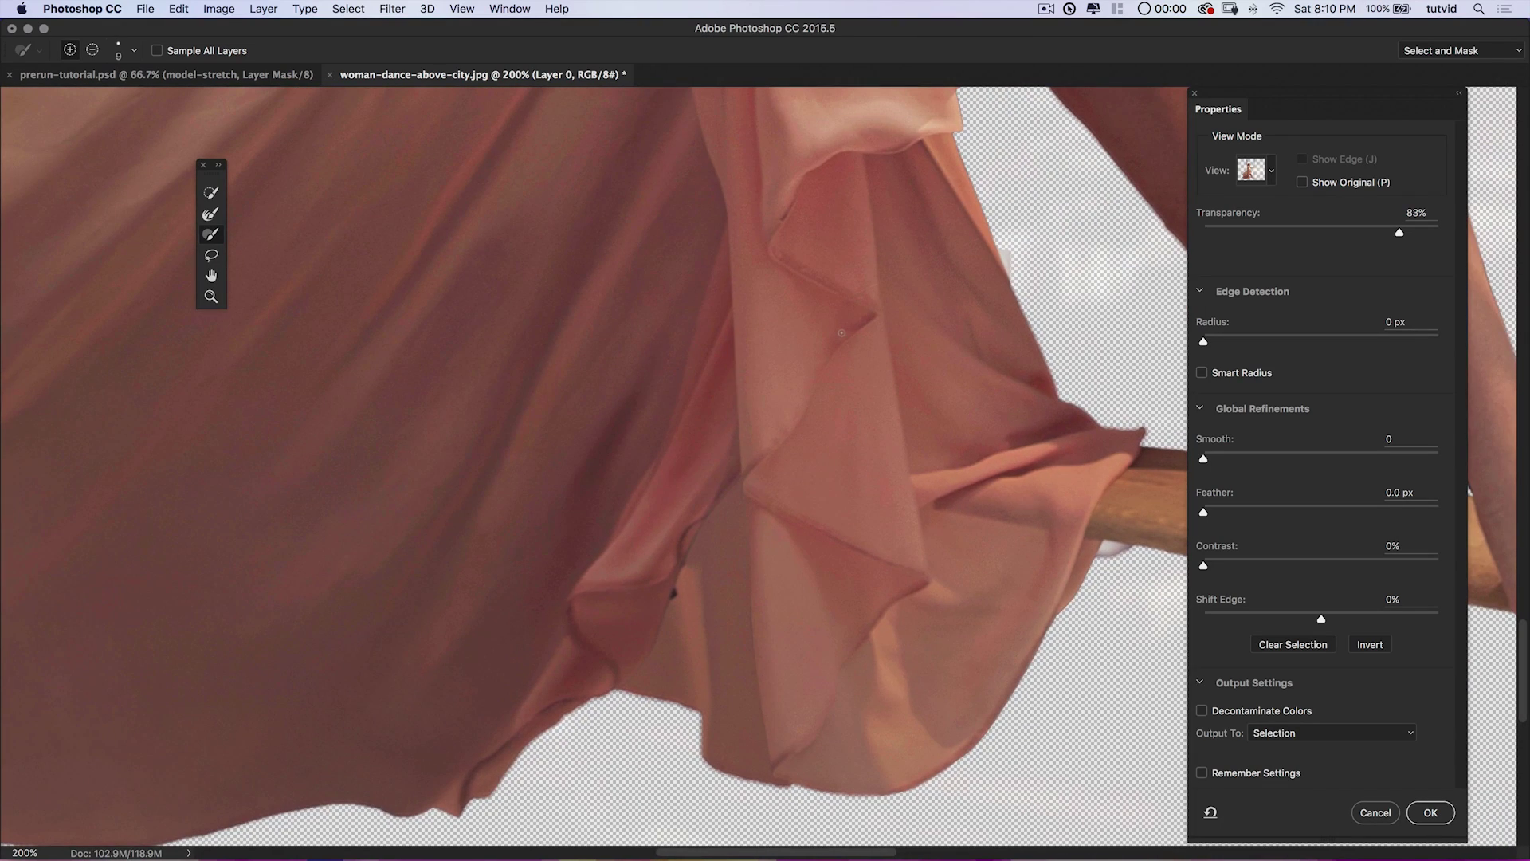
{"action": "key", "text": "super+minus"}
{"action": "key", "text": "super+minus"}
{"action": "key", "text": "super+minus"}
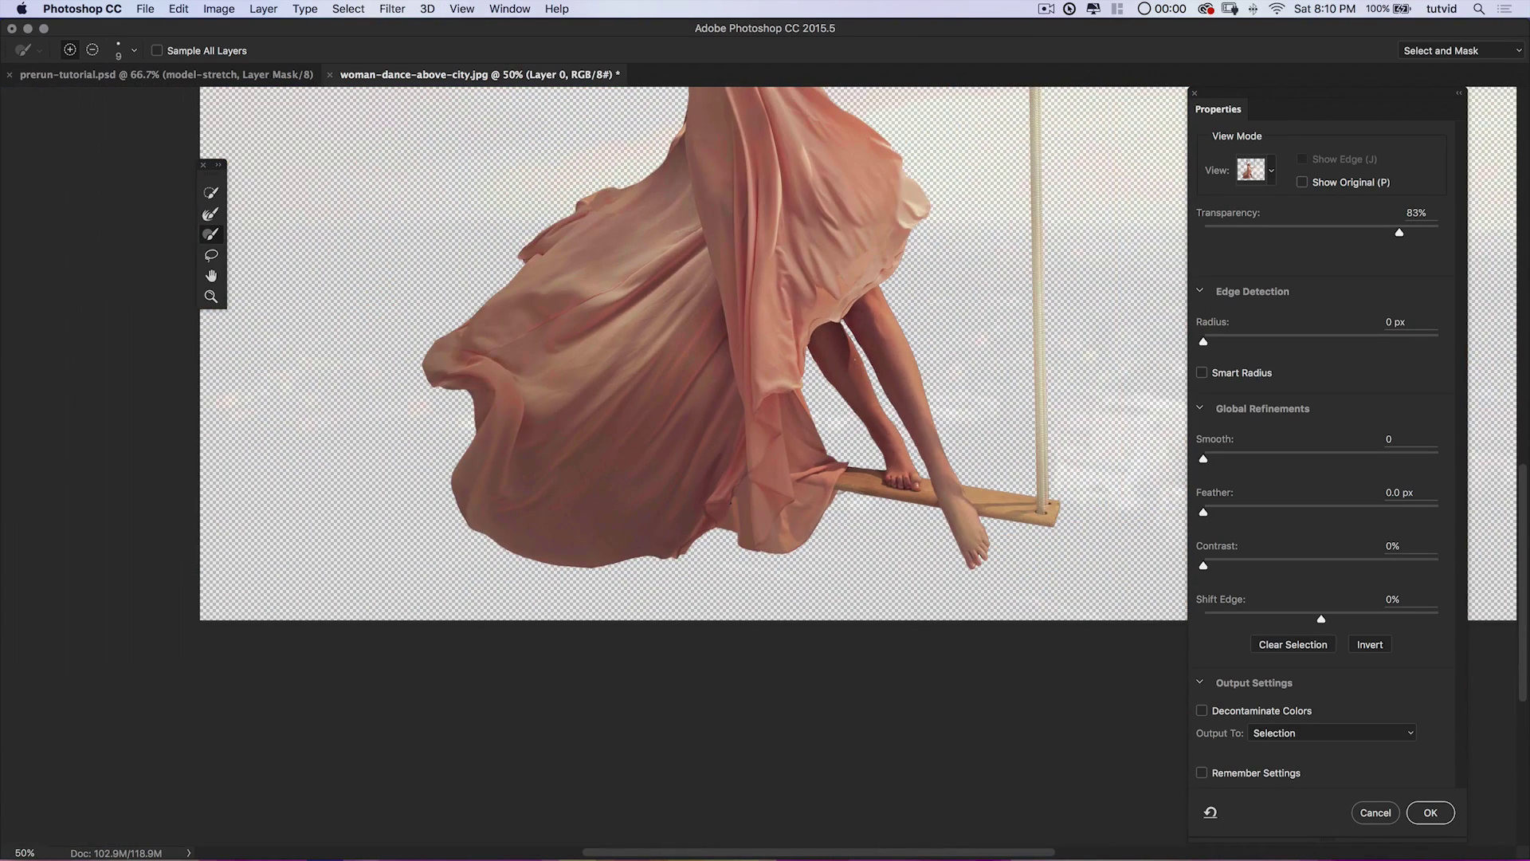
{"action": "left_click_drag", "start_coordinate": [802, 271], "coordinate": [762, 426]}
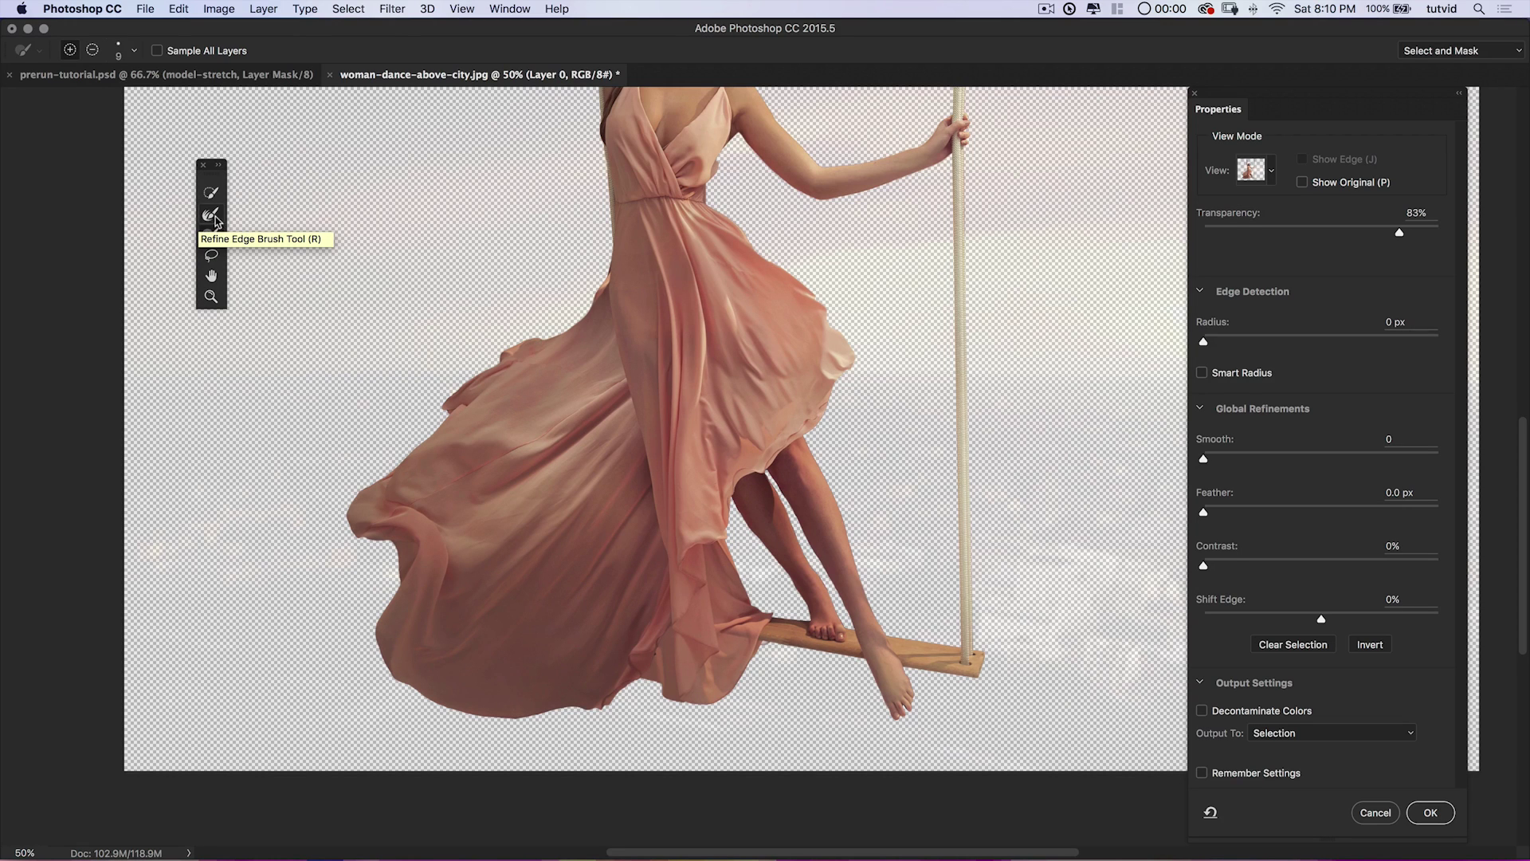
Refine the hair beside the neck with the Refine Edge Brush at size 70, erasing the refinement where it eats into the shoulder.
{"action": "left_click", "coordinate": [211, 214]}
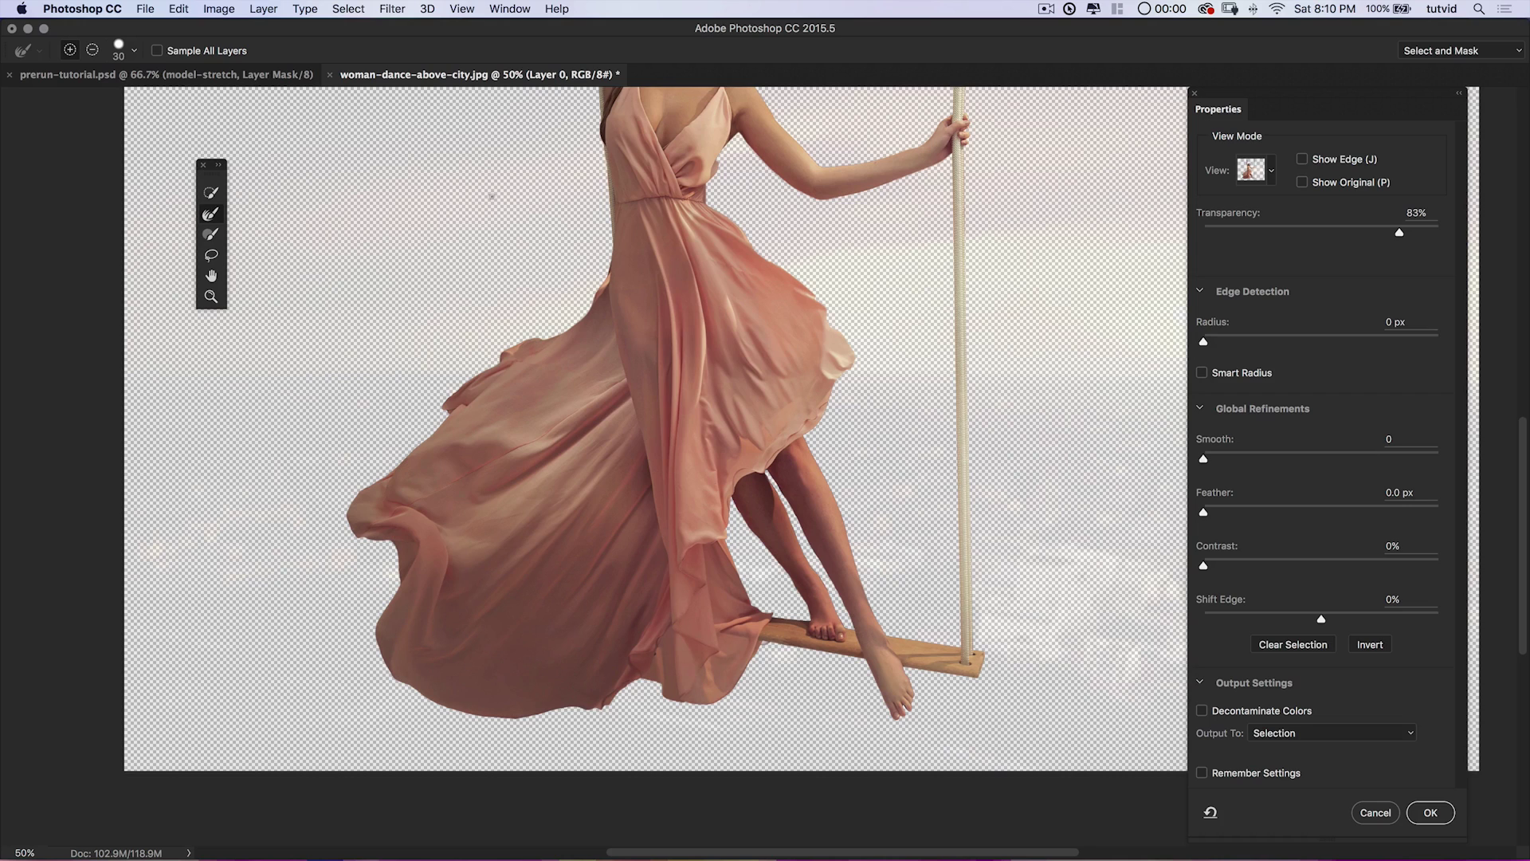
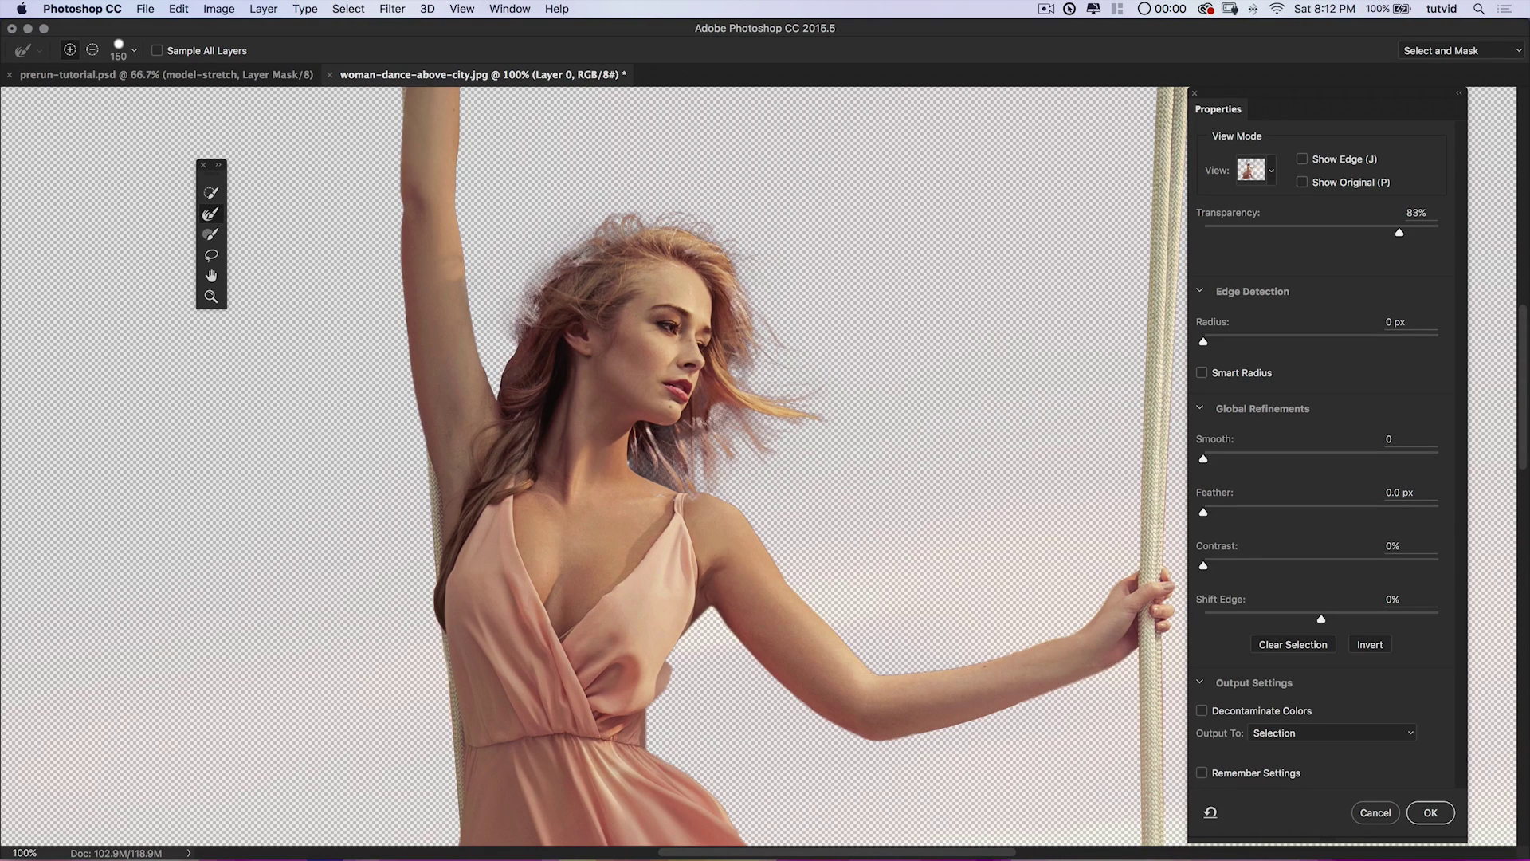
{"action": "key", "text": "bracketleft"}
{"action": "key", "text": "bracketleft"}
{"action": "key", "text": "bracketleft"}
{"action": "mouse_move", "coordinate": [644, 438]}
{"action": "left_mouse_down"}
{"action": "mouse_move", "coordinate": [642, 467]}
{"action": "mouse_move", "coordinate": [681, 472]}
{"action": "mouse_move", "coordinate": [719, 398]}
{"action": "left_mouse_up"}
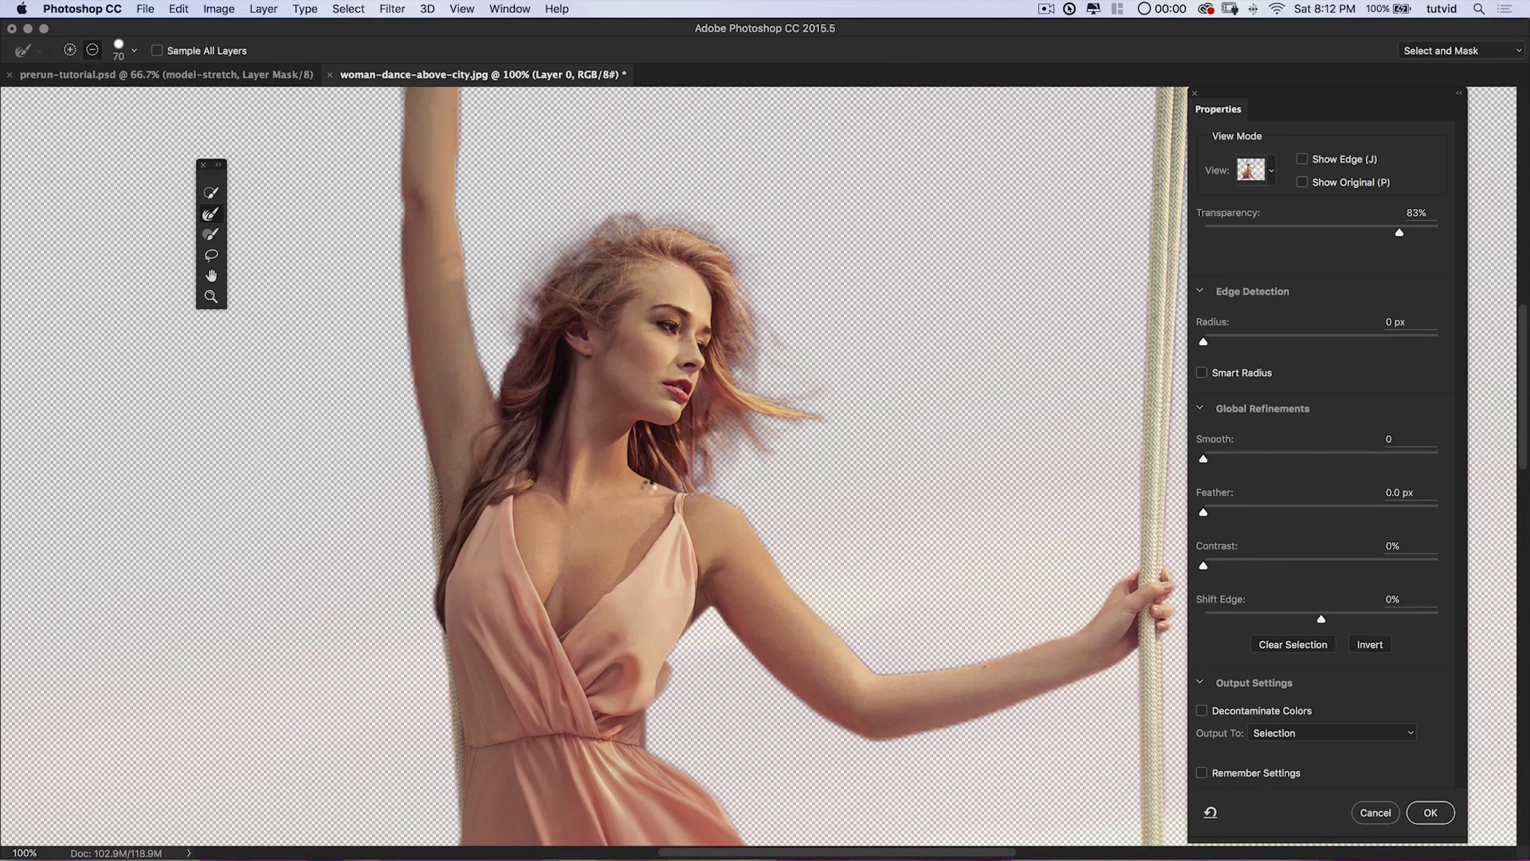
{"action": "left_click_drag", "start_coordinate": [653, 480], "coordinate": [719, 472], "text": "alt"}
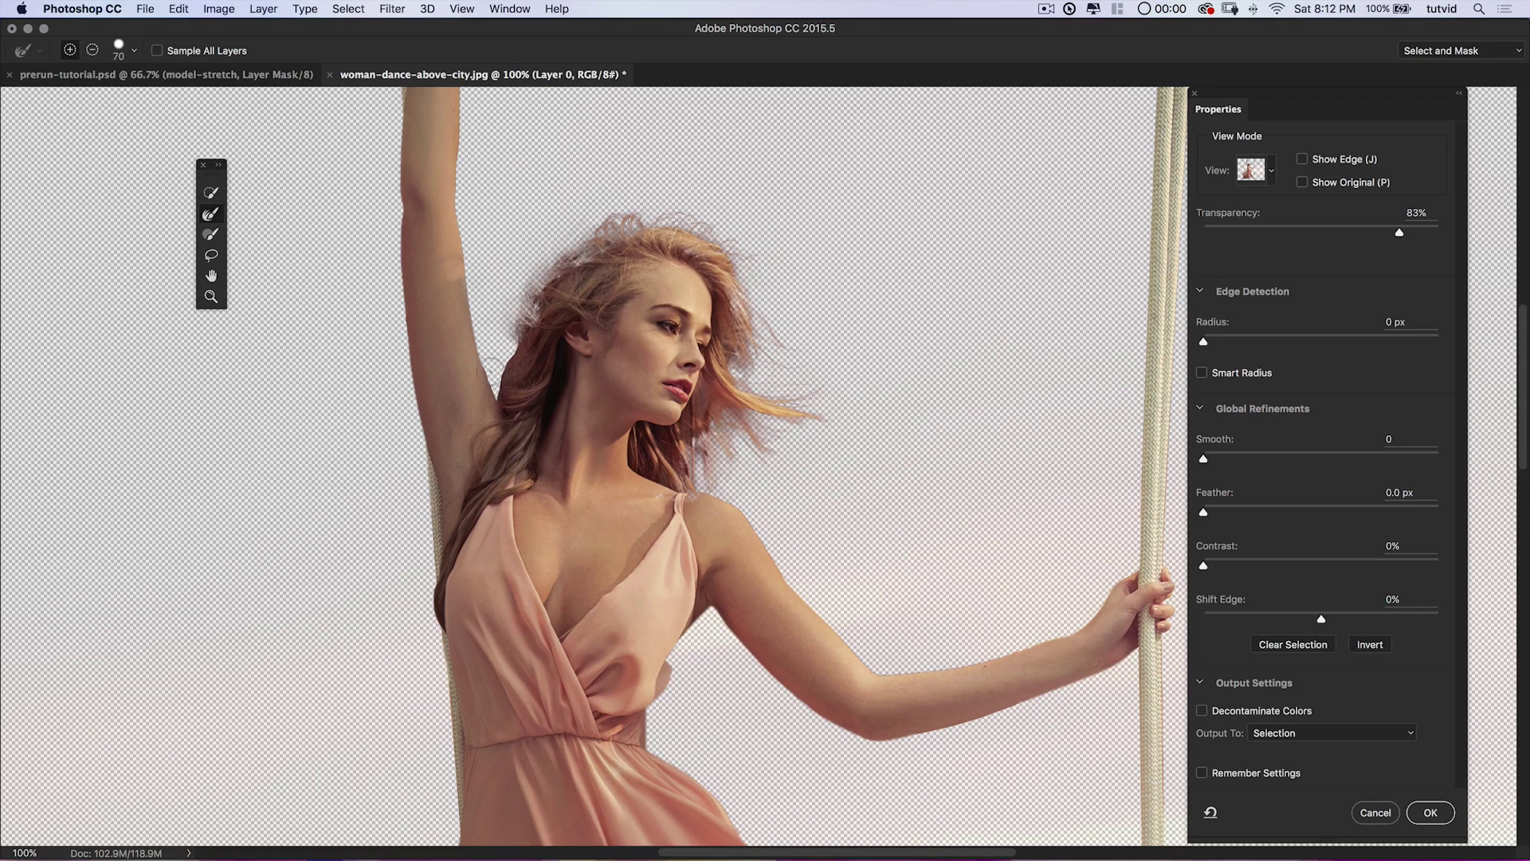
Refine the hair edge between the raised arm and the head, erasing the refinement from the solid hair there.
{"action": "mouse_move", "coordinate": [510, 386]}
{"action": "left_mouse_down"}
{"action": "mouse_move", "coordinate": [502, 396]}
{"action": "mouse_move", "coordinate": [518, 364]}
{"action": "left_mouse_up"}
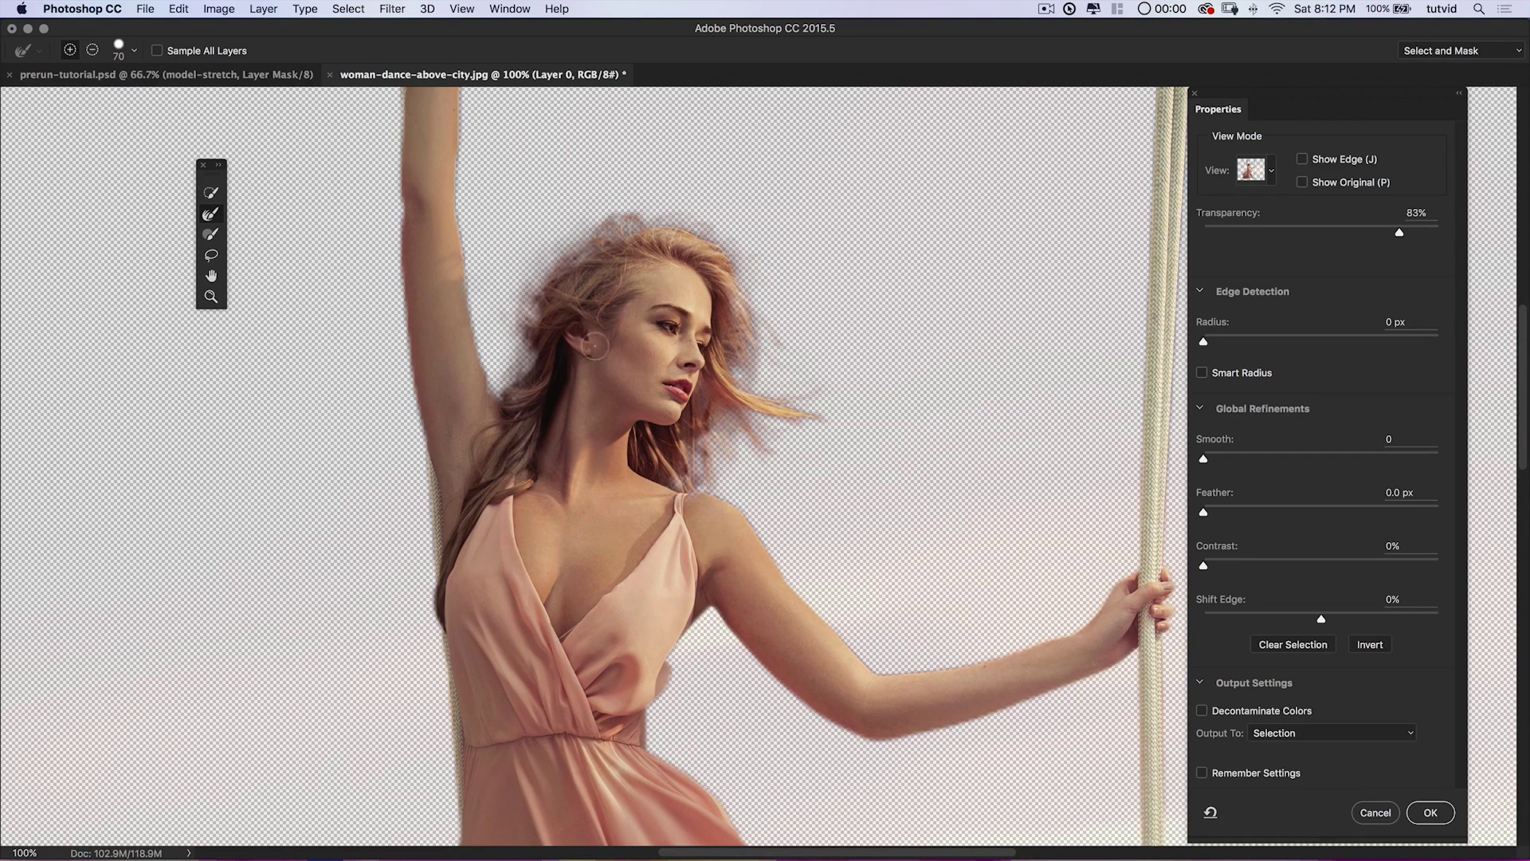
{"action": "key", "text": "alt"}
{"action": "mouse_move", "coordinate": [528, 400]}
{"action": "left_mouse_down"}
{"action": "mouse_move", "coordinate": [522, 363]}
{"action": "mouse_move", "coordinate": [553, 351]}
{"action": "mouse_move", "coordinate": [540, 390]}
{"action": "left_mouse_up"}
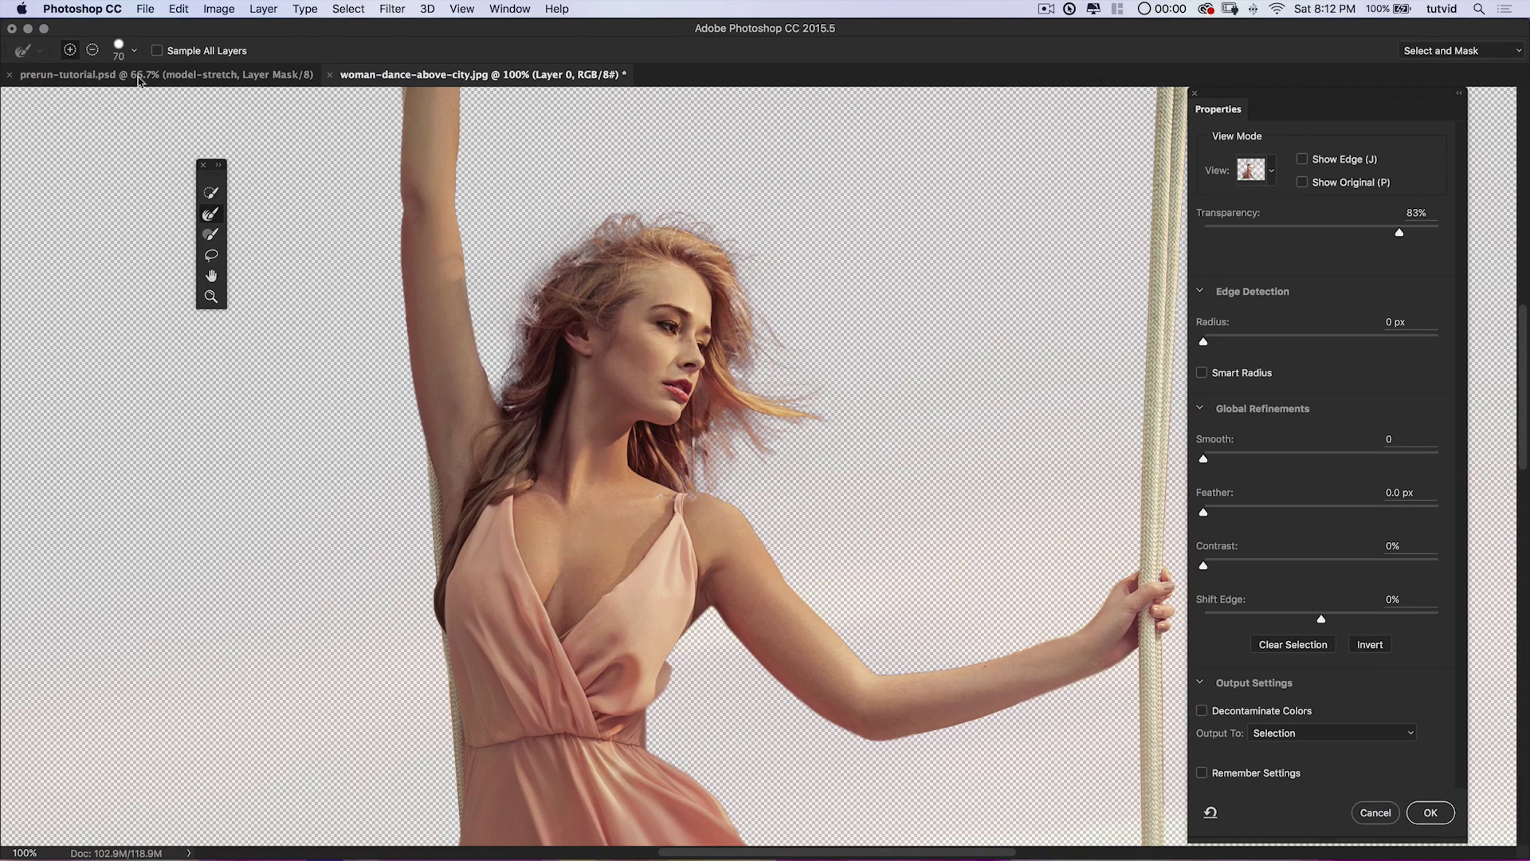
Set the Refine Edge Brush hardness to 14% and softly erase the refinement from the hair beside the raised arm.
{"action": "left_click", "coordinate": [132, 52]}
{"action": "left_click_drag", "start_coordinate": [74, 137], "coordinate": [61, 138]}
{"action": "left_click", "coordinate": [134, 53]}
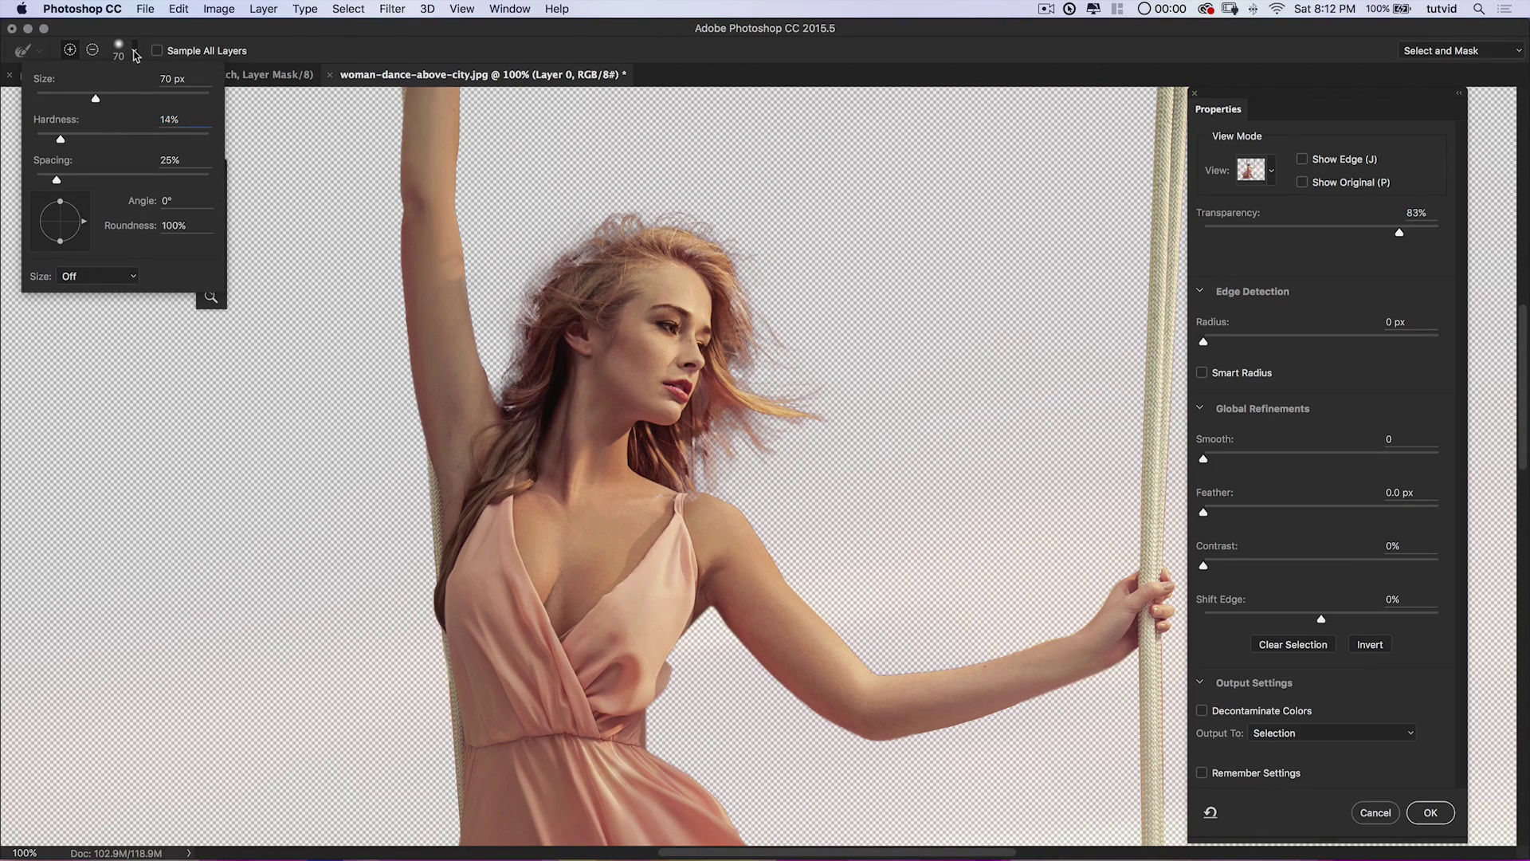
{"action": "left_click", "coordinate": [136, 56]}
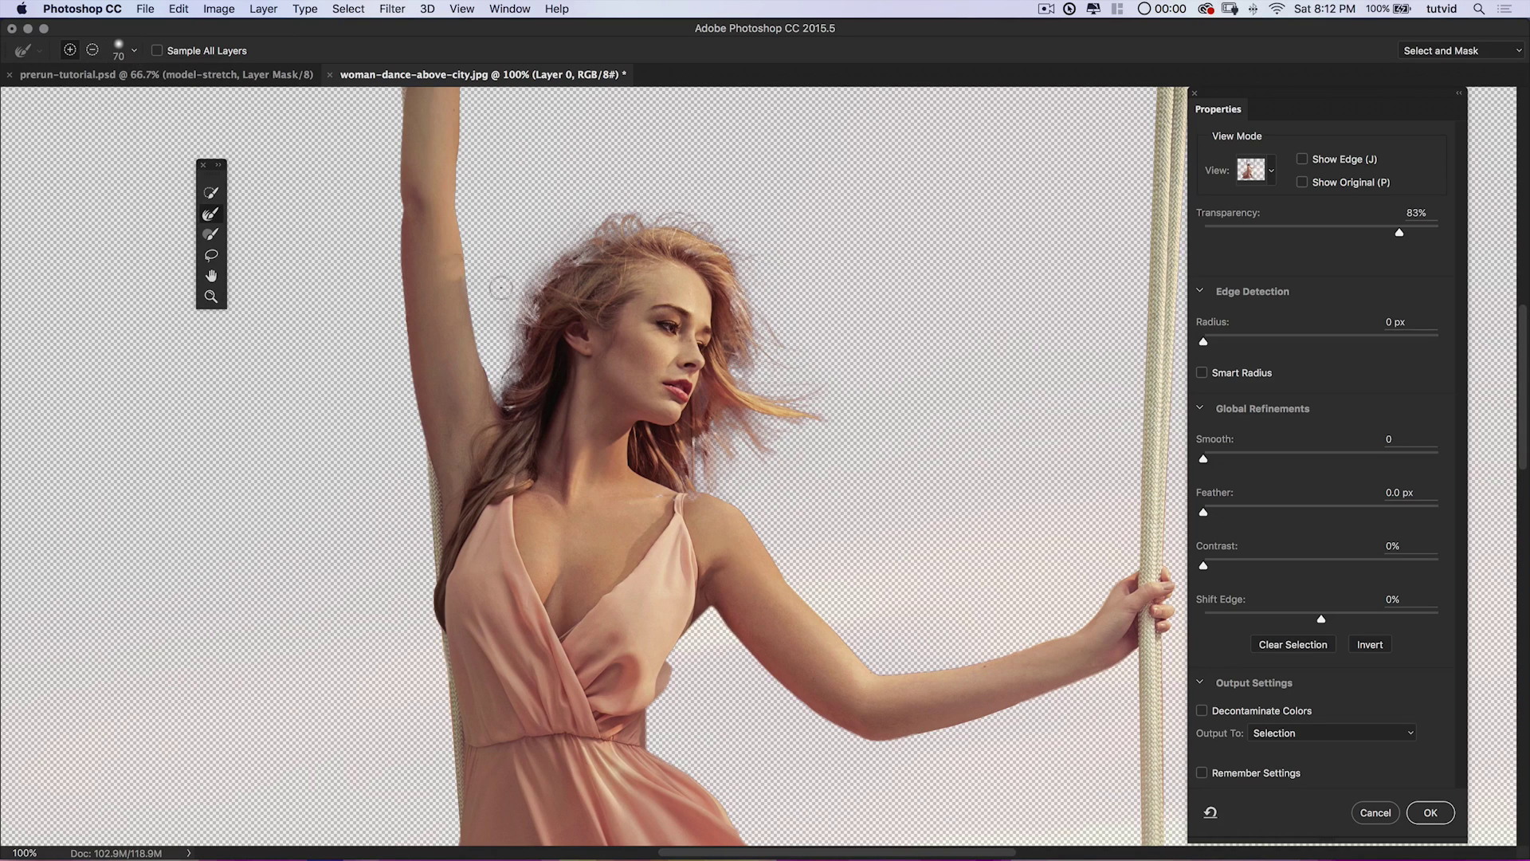
{"action": "key", "text": "alt"}
{"action": "mouse_move", "coordinate": [513, 400]}
{"action": "left_mouse_down"}
{"action": "mouse_move", "coordinate": [537, 367]}
{"action": "mouse_move", "coordinate": [539, 404]}
{"action": "left_mouse_up"}
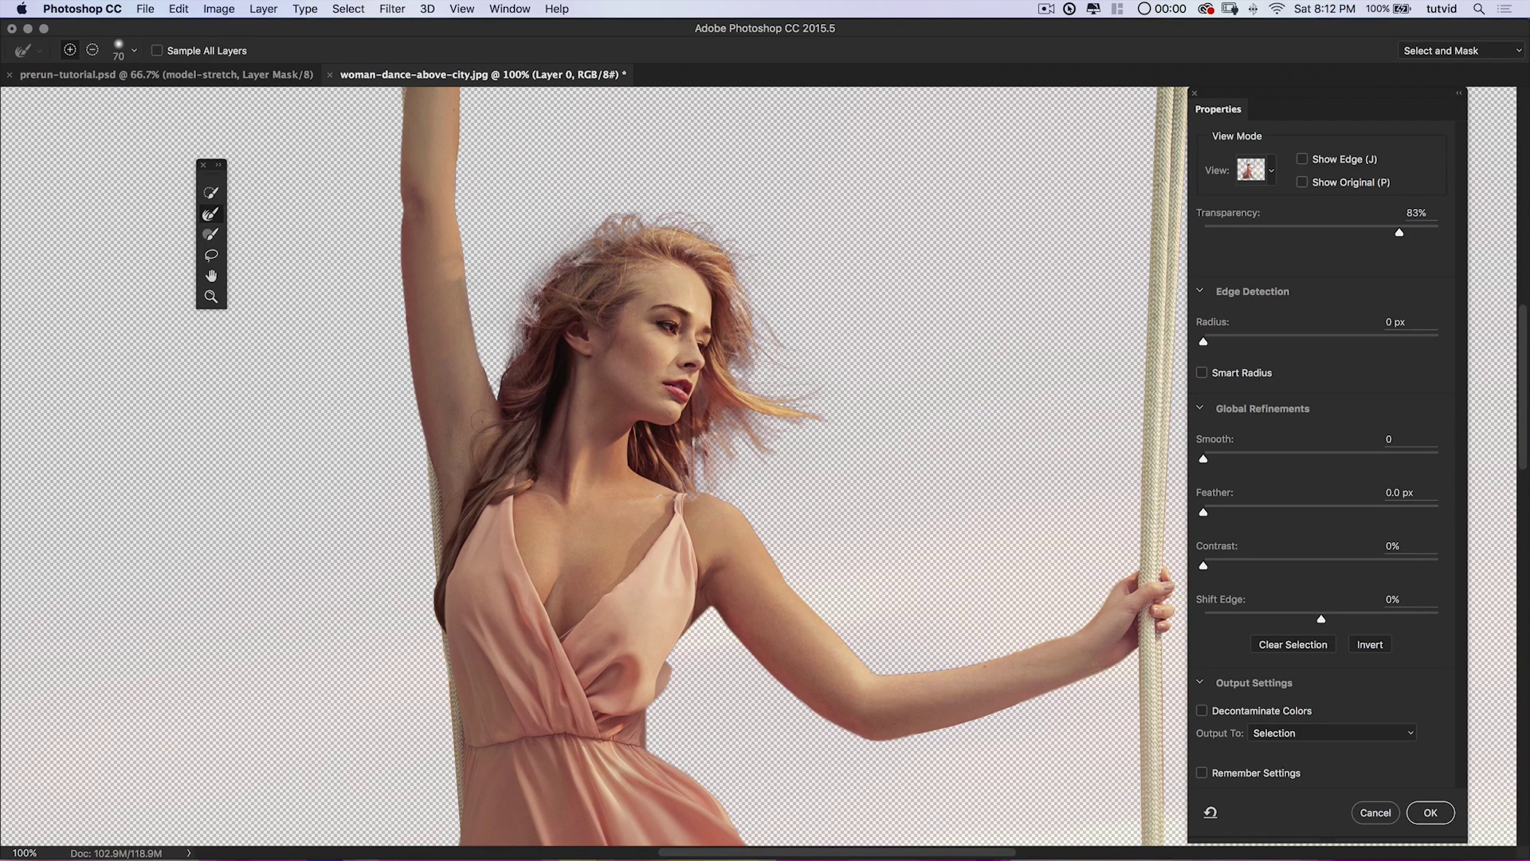
Restore the overly transparent hair and shoulder area beneath the chin by erasing the edge refinement with the size 70 brush.
{"action": "key", "text": "z"}
{"action": "left_click", "coordinate": [732, 502]}
{"action": "left_click", "coordinate": [700, 519]}
{"action": "left_click", "coordinate": [701, 519]}
{"action": "left_click_drag", "start_coordinate": [605, 518], "coordinate": [780, 511]}
{"action": "left_click_drag", "start_coordinate": [829, 244], "coordinate": [709, 364]}
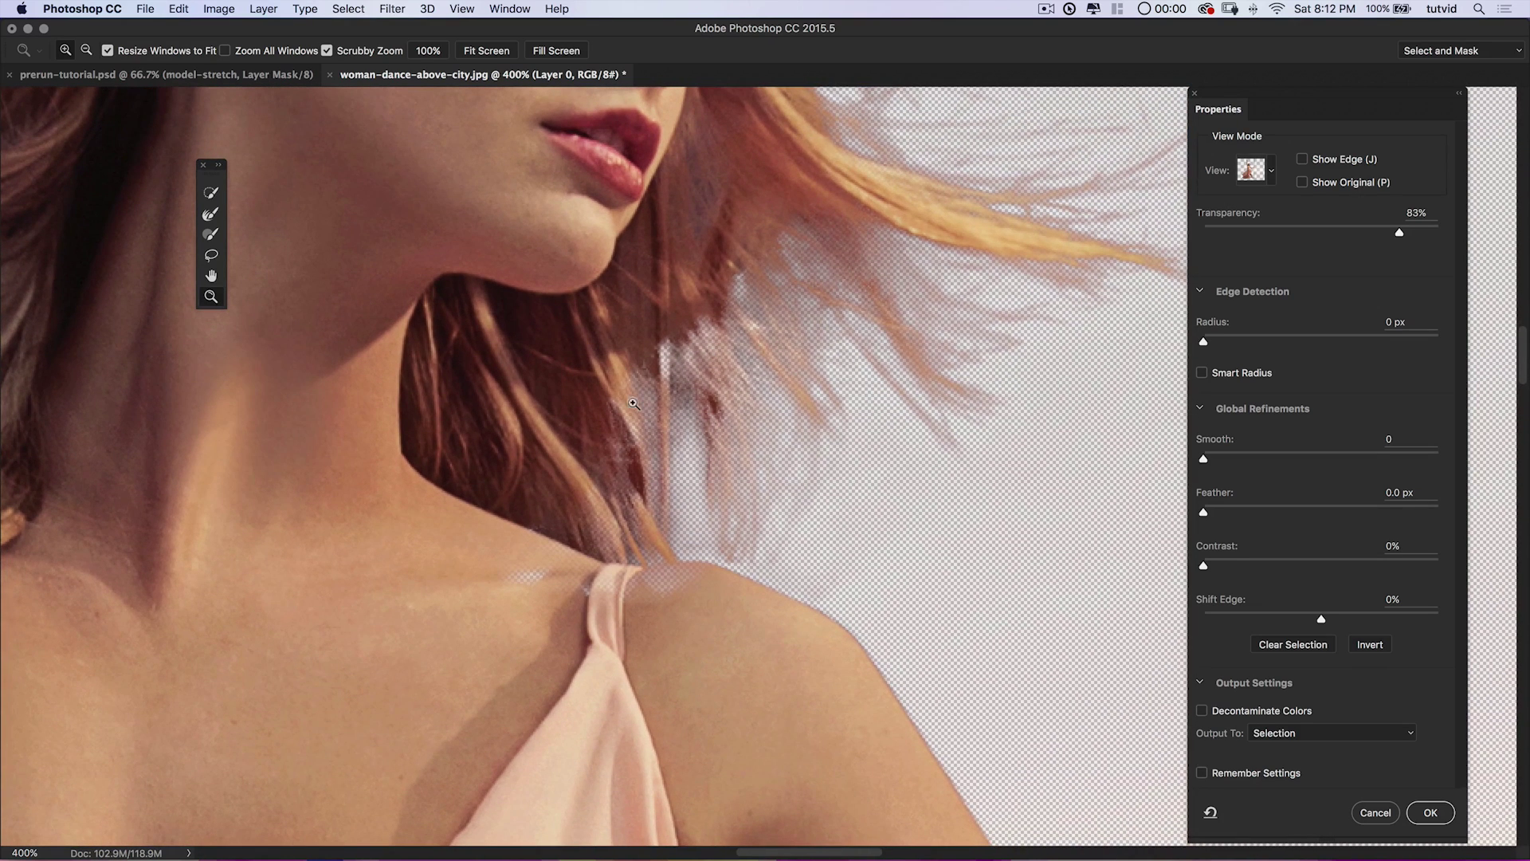
{"action": "left_click", "coordinate": [207, 216]}
{"action": "mouse_move", "coordinate": [600, 468]}
{"action": "left_mouse_down", "text": "alt"}
{"action": "mouse_move", "coordinate": [595, 499]}
{"action": "mouse_move", "coordinate": [653, 370]}
{"action": "mouse_move", "coordinate": [789, 319]}
{"action": "mouse_move", "coordinate": [916, 319]}
{"action": "mouse_move", "coordinate": [757, 486]}
{"action": "mouse_move", "coordinate": [741, 529]}
{"action": "left_mouse_up", "text": "alt"}
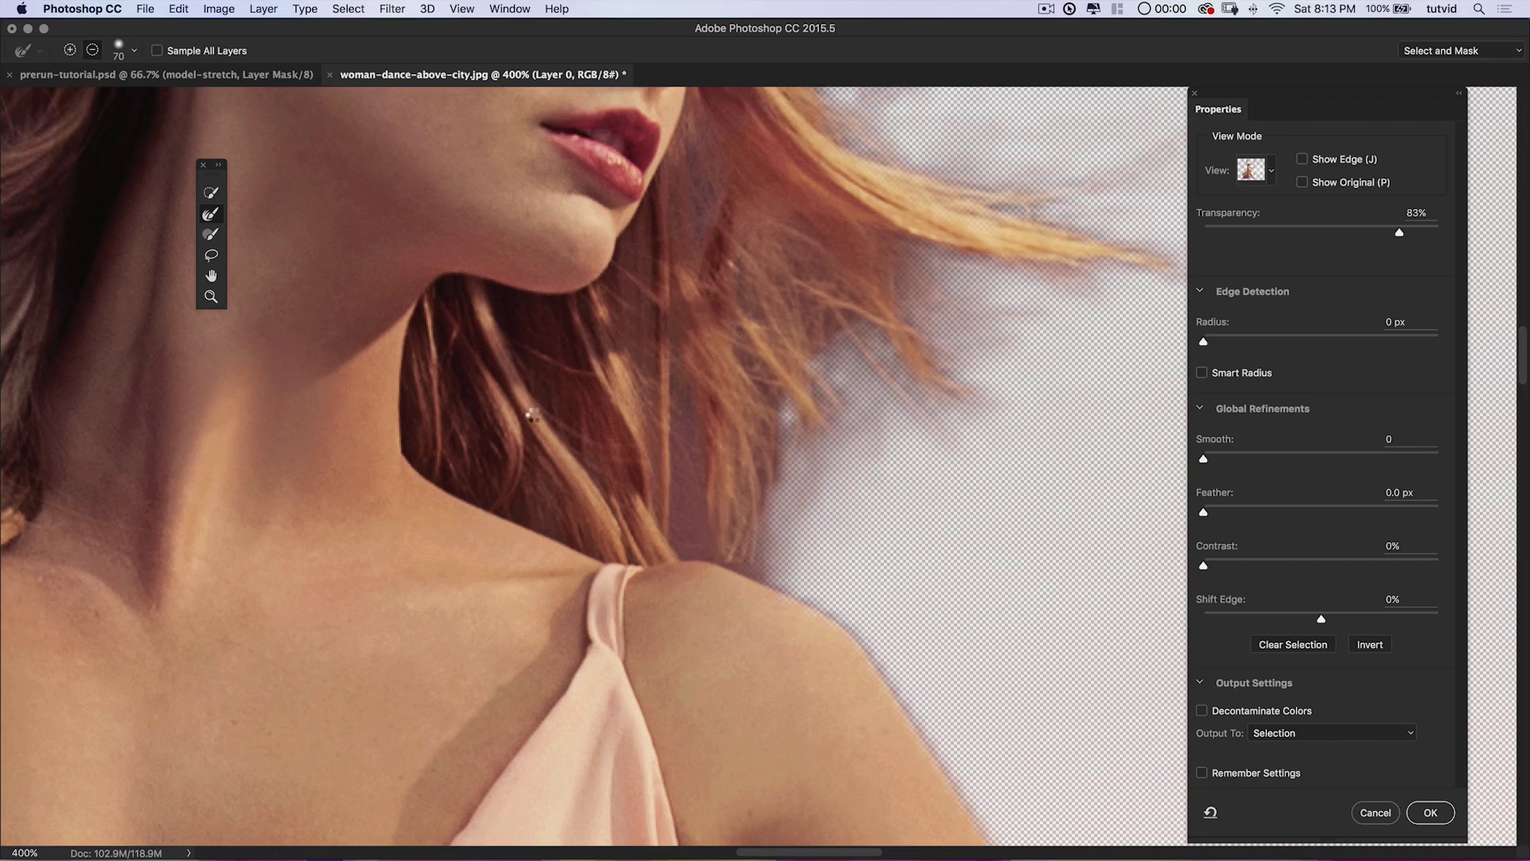
{"action": "key", "text": "alt+super+z"}
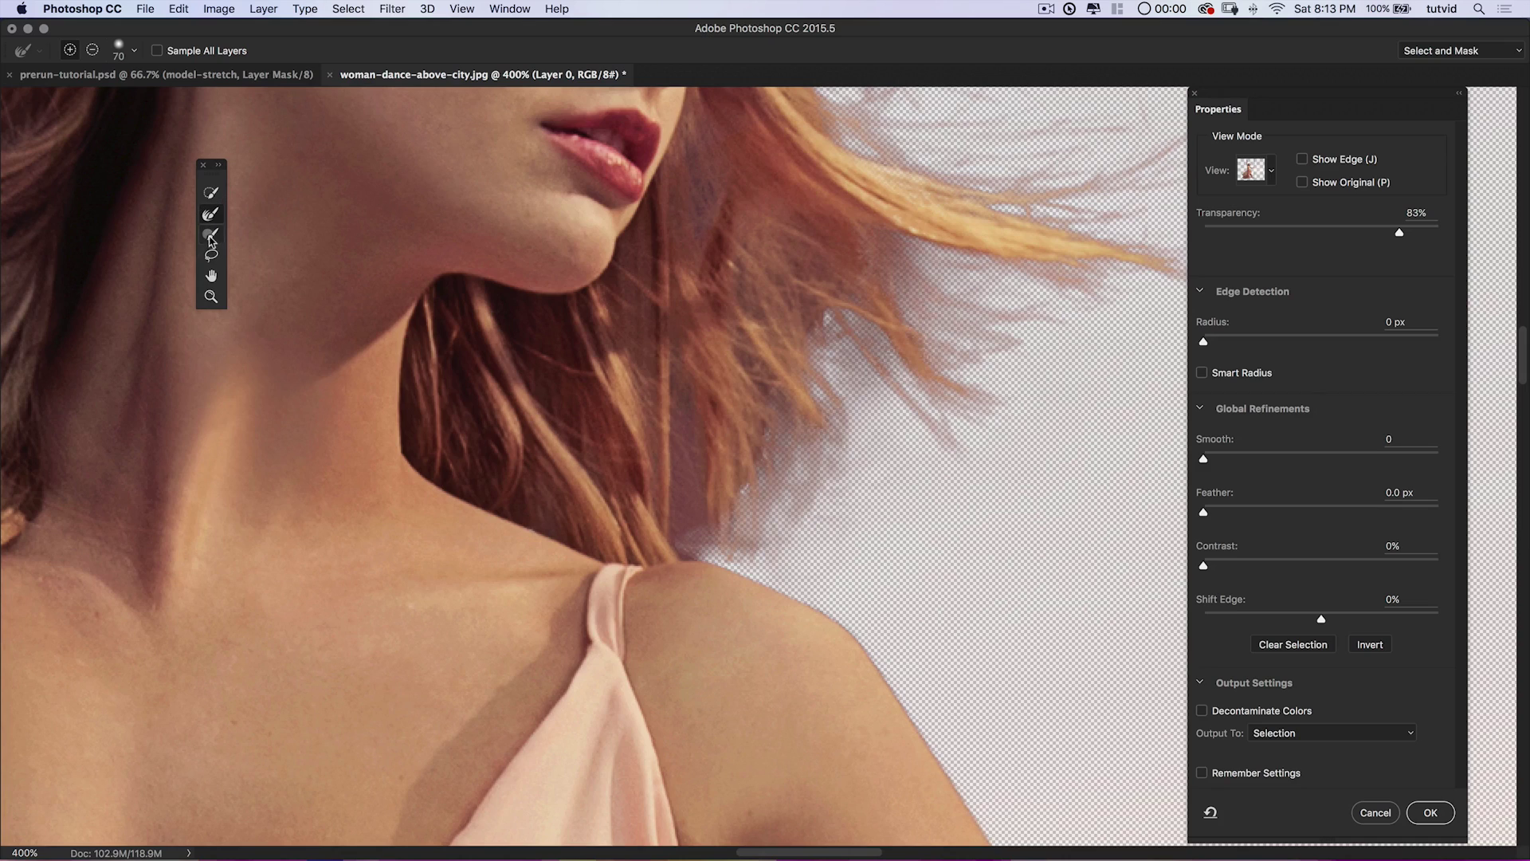
{"action": "key", "text": "super+minus"}
{"action": "key", "text": "super+minus"}
{"action": "key", "text": "super+minus"}
{"action": "key", "text": "super+minus"}
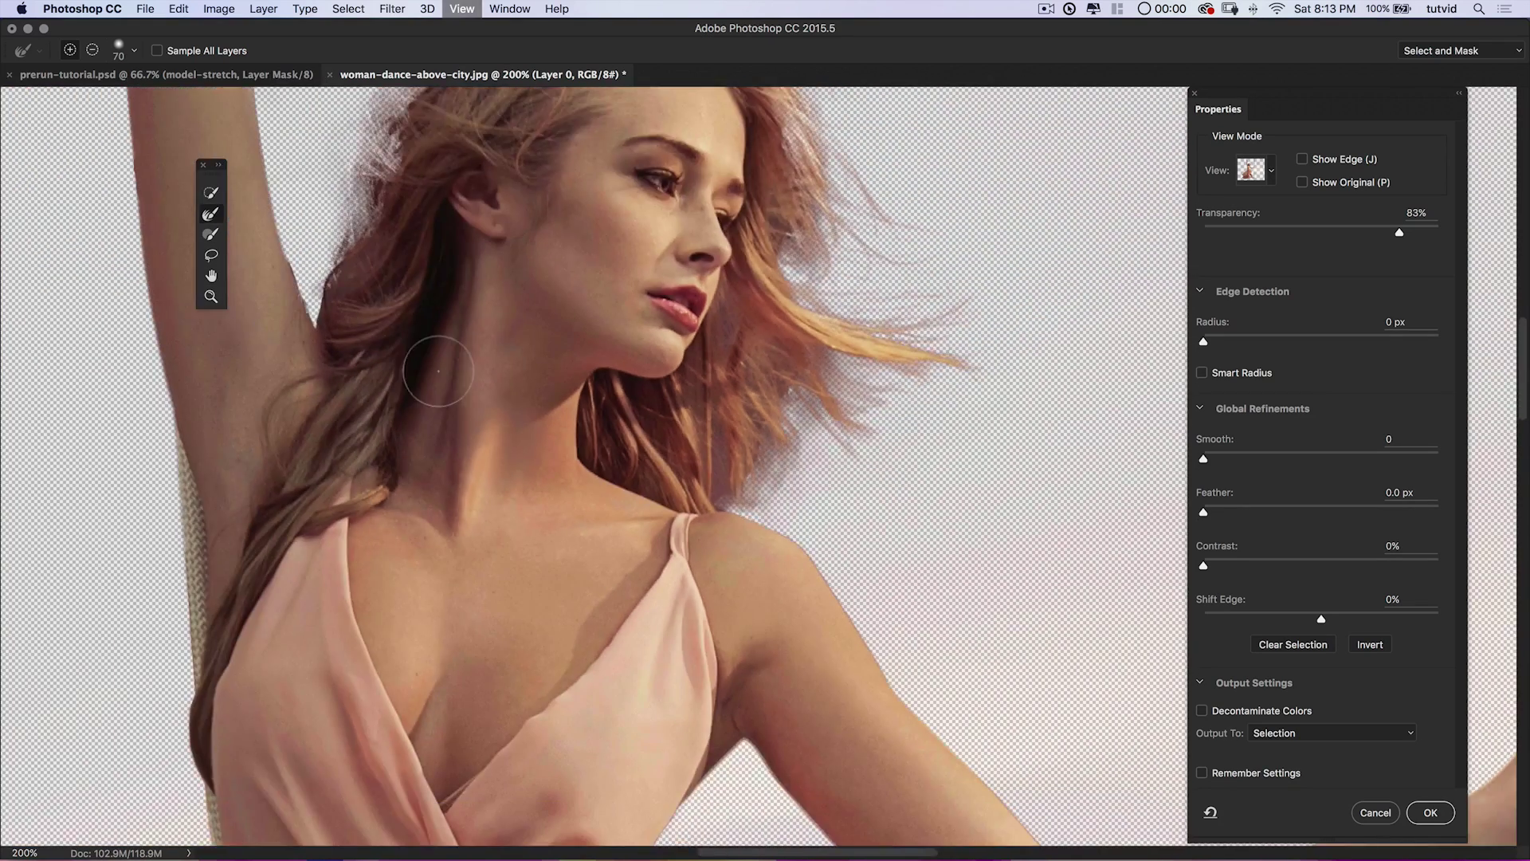
Set the edge Contrast to 3% and output the refined selection as a new layer with a layer mask.
{"action": "key", "text": "super+minus"}
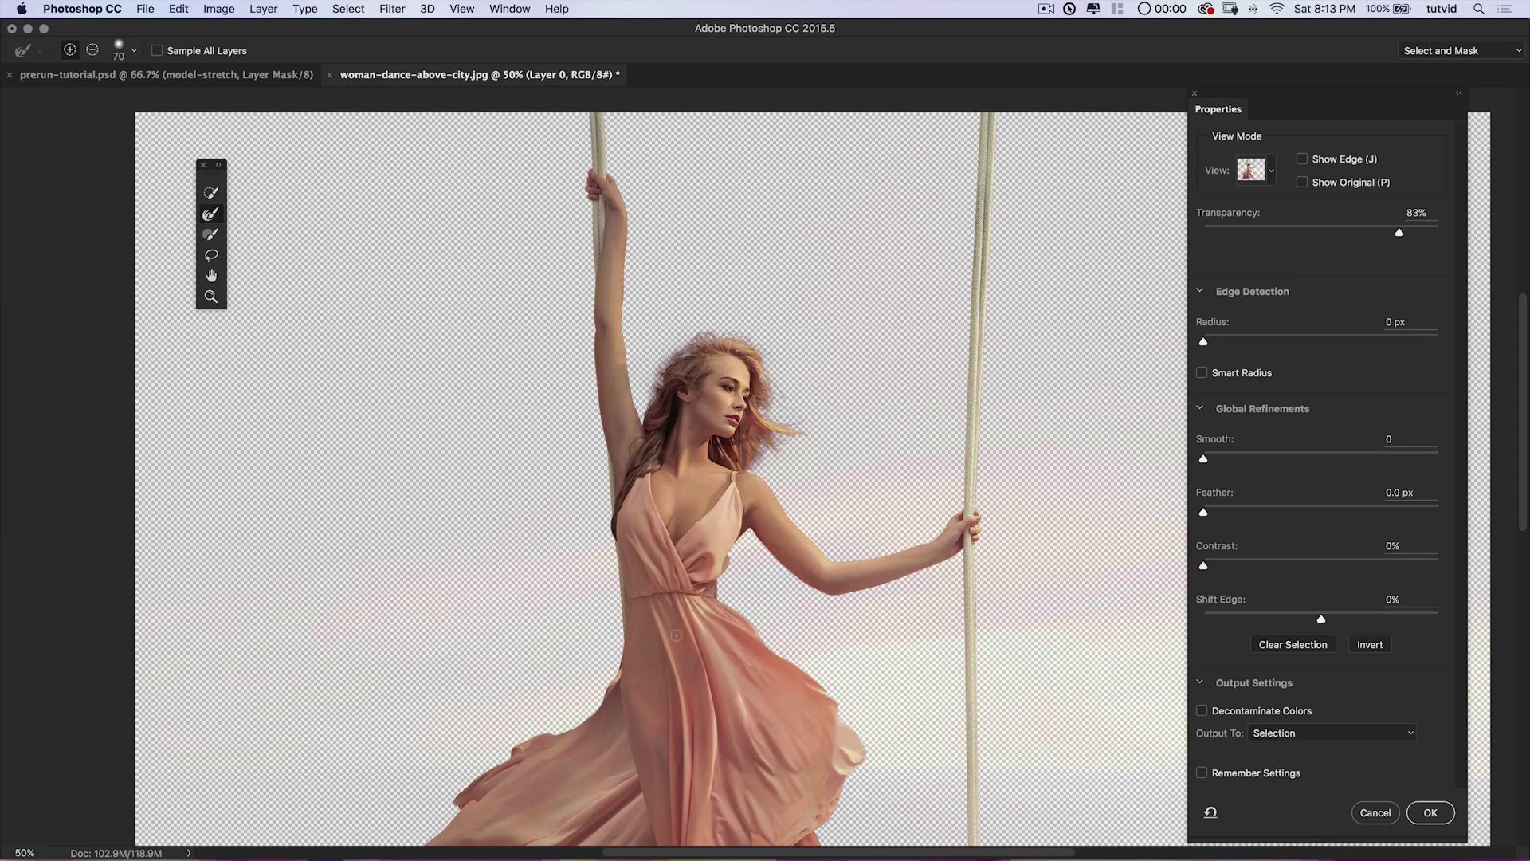
{"action": "key", "text": "super+minus"}
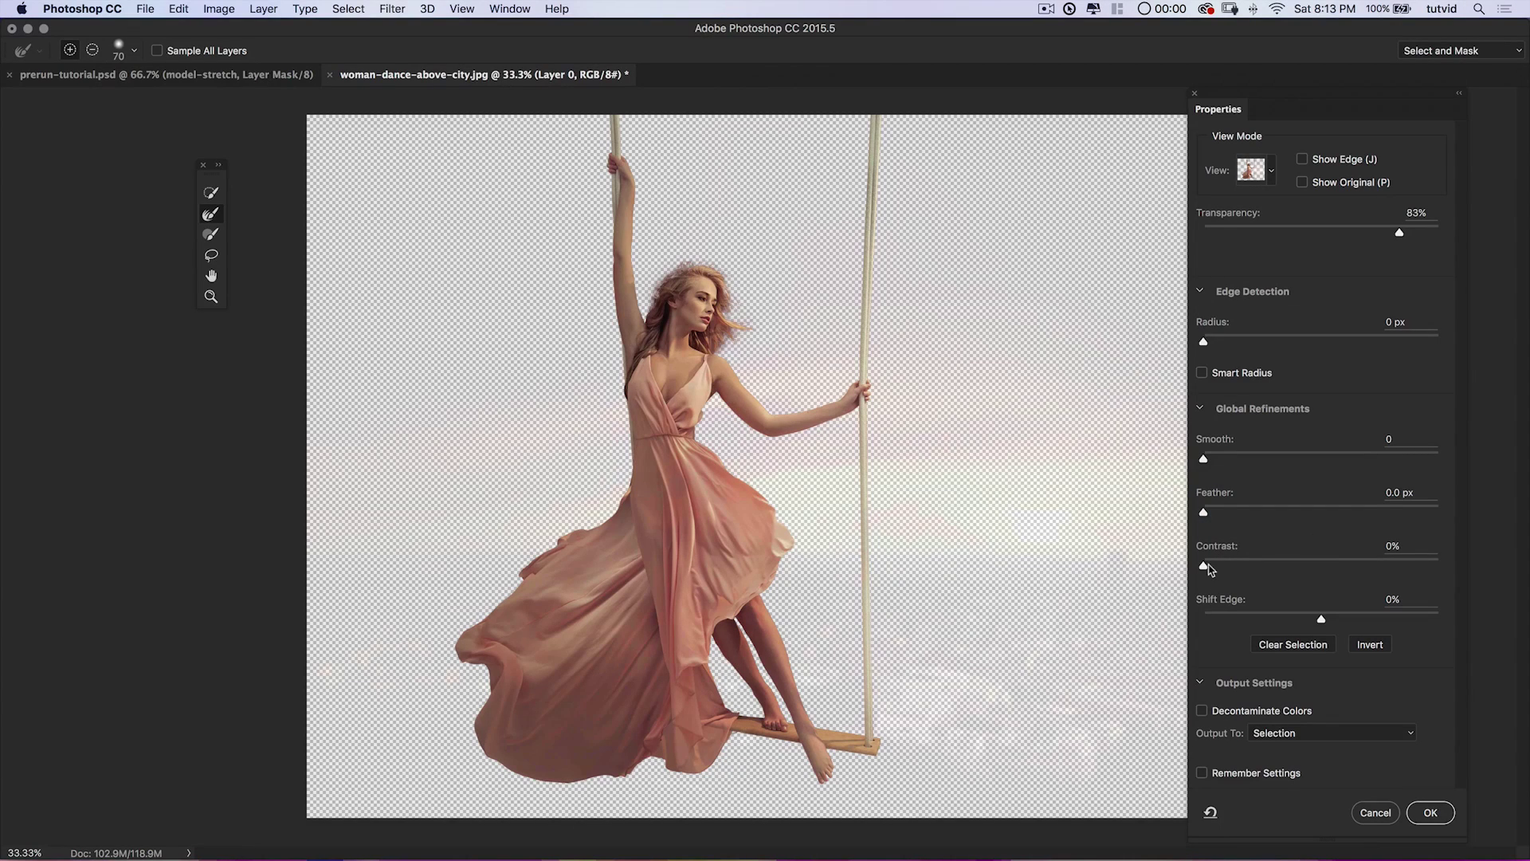
{"action": "left_click_drag", "start_coordinate": [1208, 564], "coordinate": [1208, 566]}
{"action": "left_click", "coordinate": [1292, 733]}
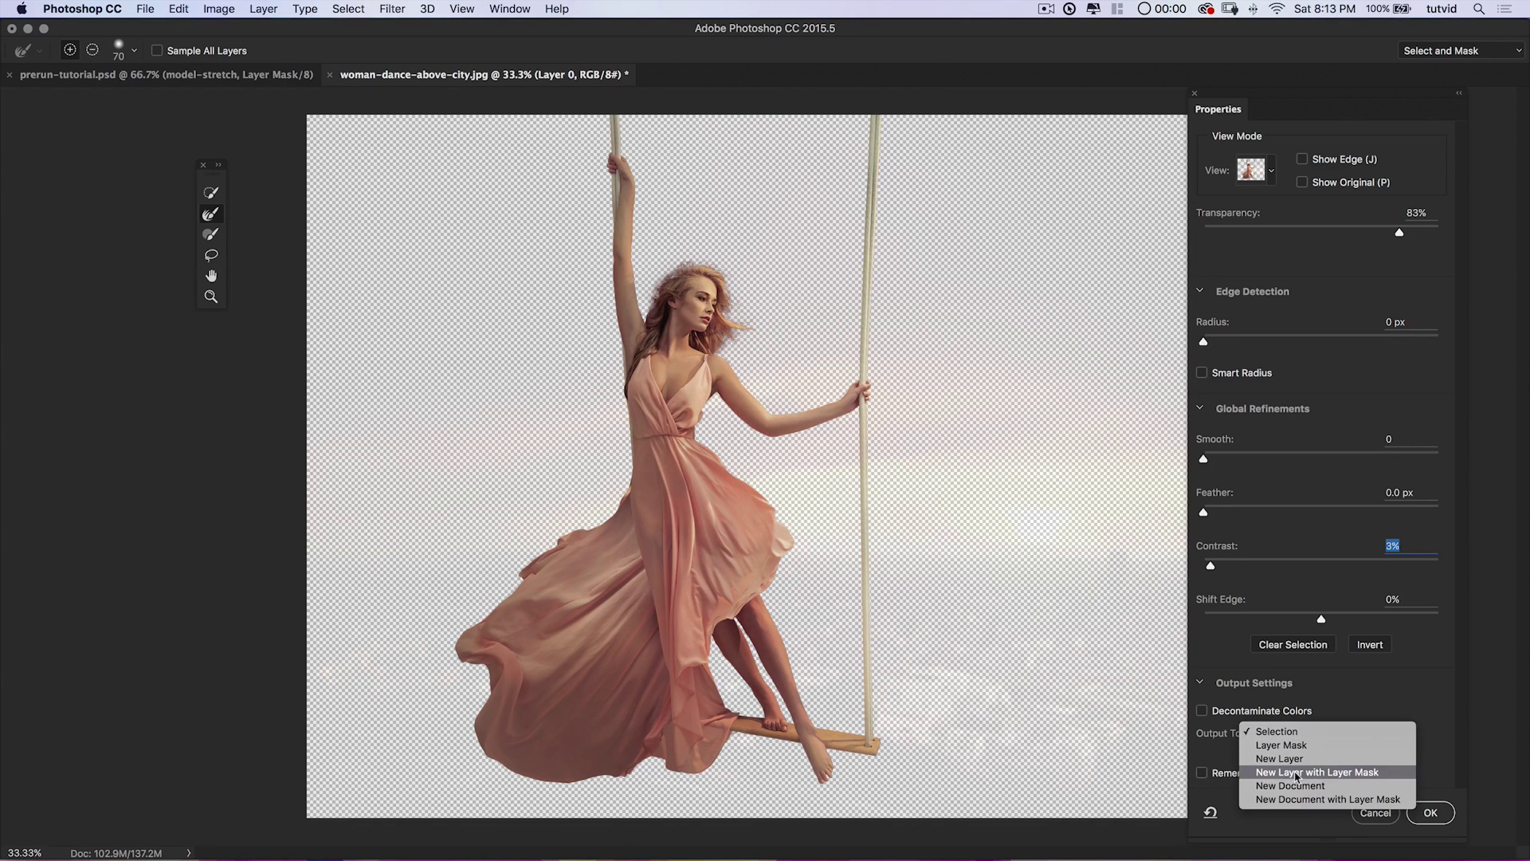
{"action": "left_click", "coordinate": [1295, 773]}
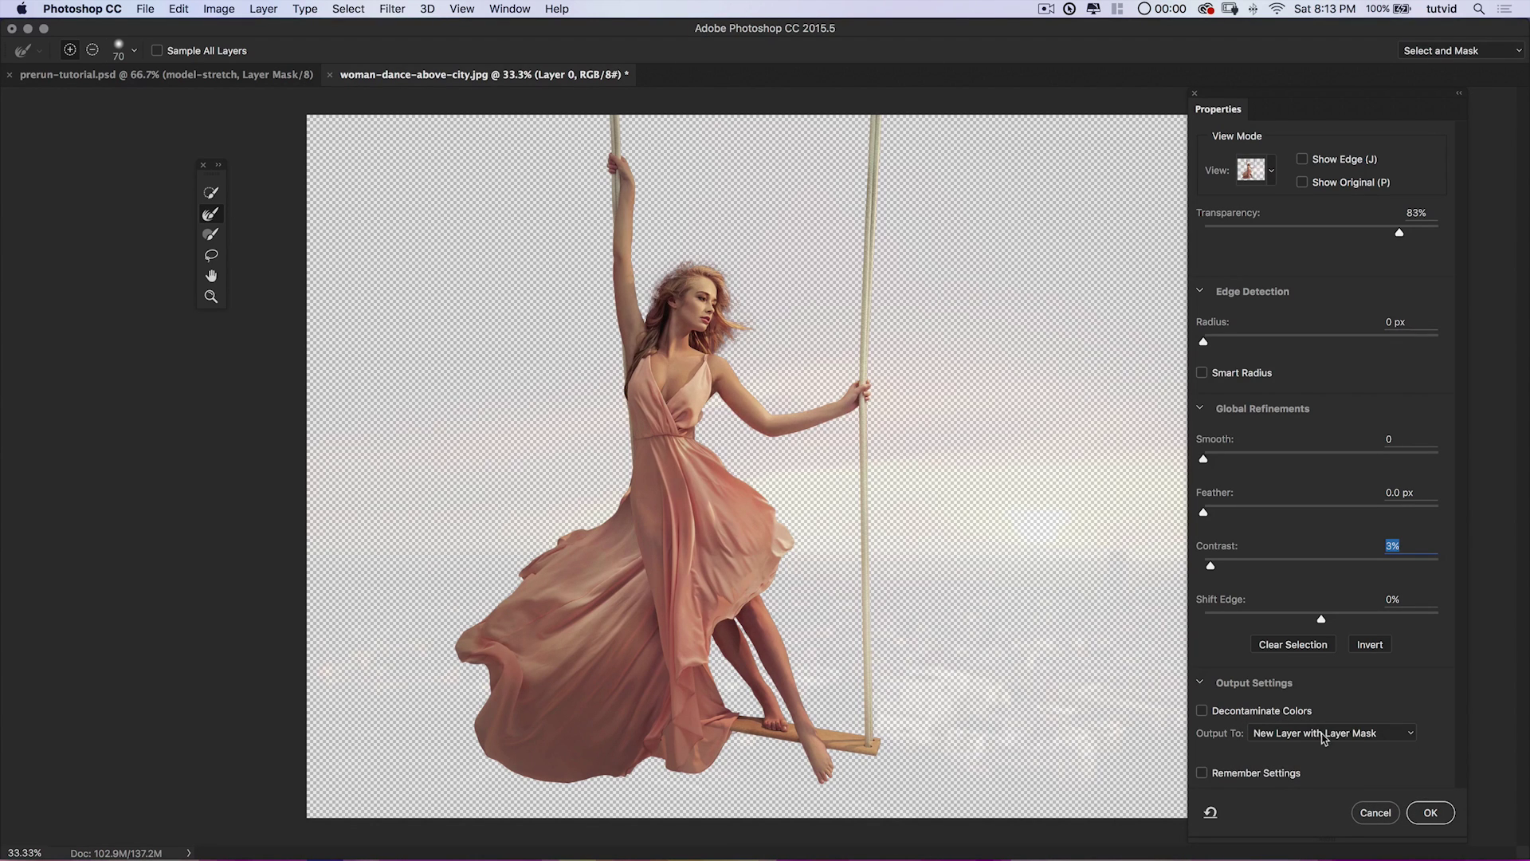
{"action": "left_click", "coordinate": [1418, 817]}
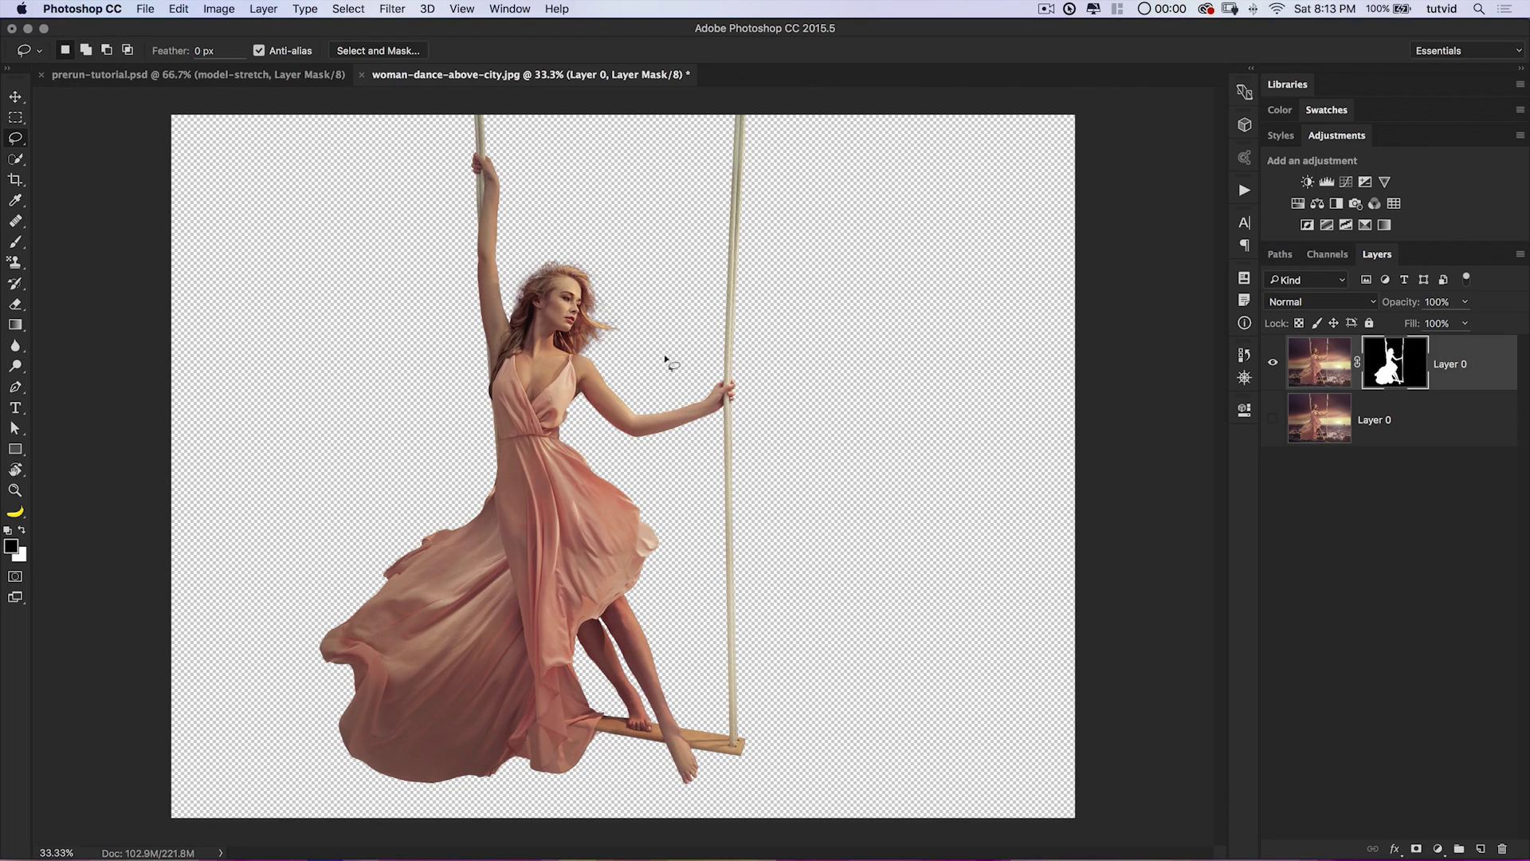
Show the original layer instead of the masked copy and load the copy's layer mask as a selection.
{"action": "left_click", "coordinate": [1273, 372]}
{"action": "left_click", "coordinate": [1272, 419]}
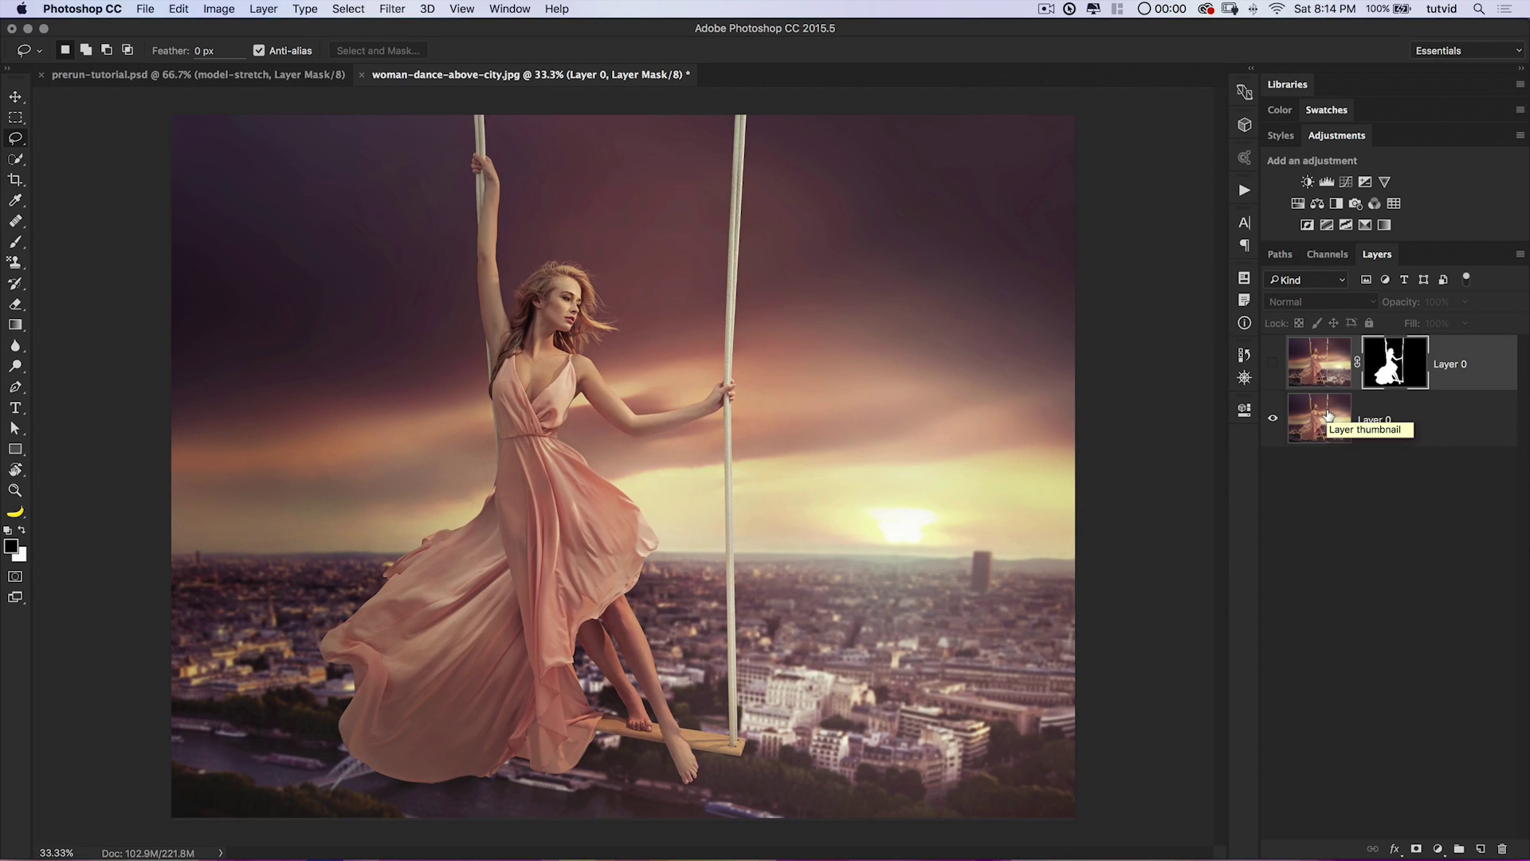
{"action": "left_click", "coordinate": [1401, 363], "text": "super"}
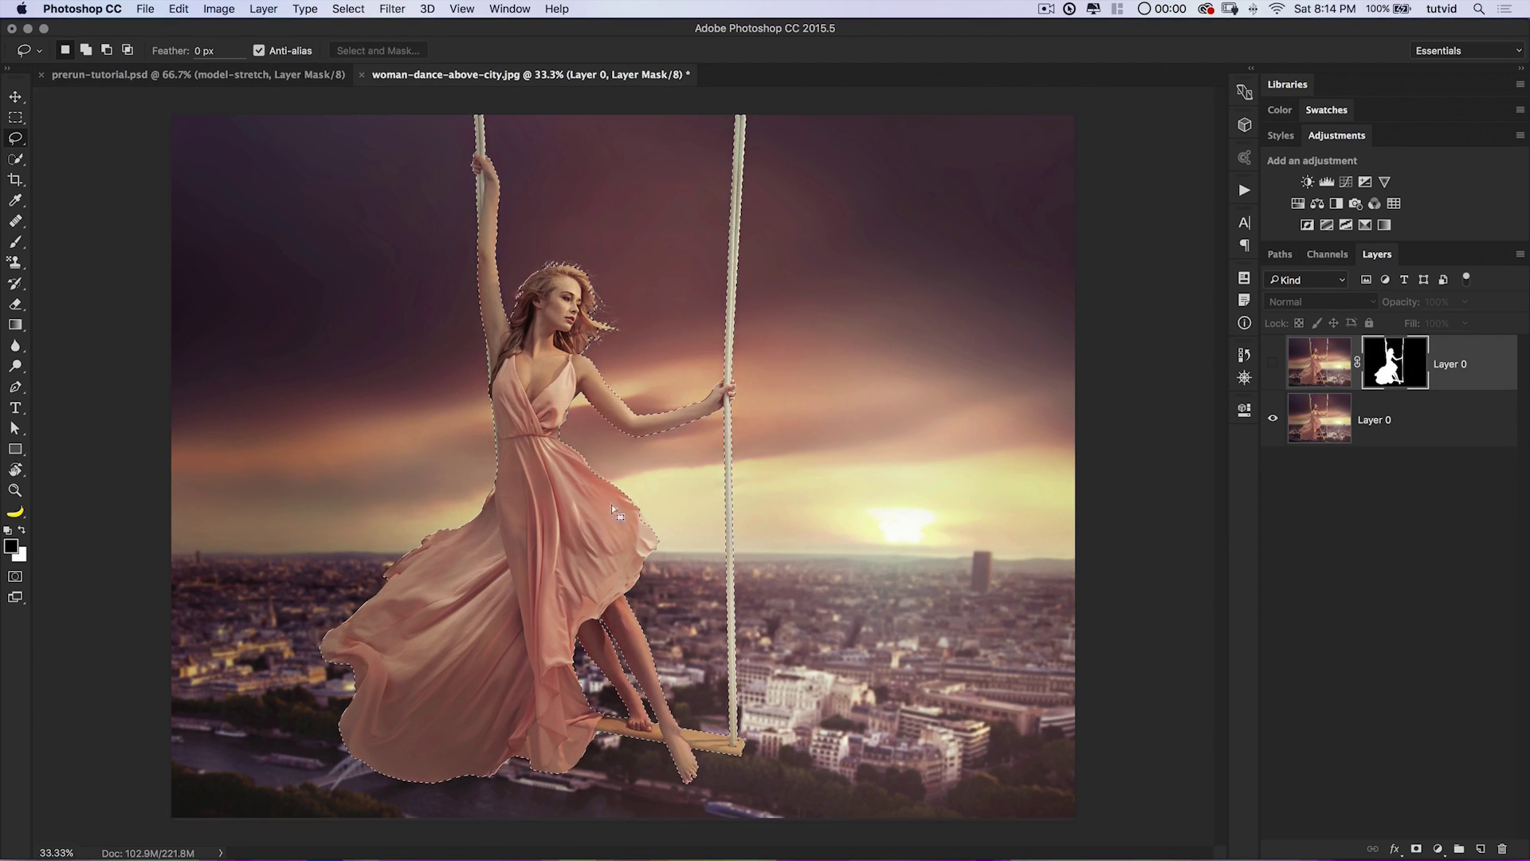
Expand the selection around the woman and swing by 15 pixels.
{"action": "left_click", "coordinate": [348, 9]}
{"action": "mouse_move", "coordinate": [401, 226]}
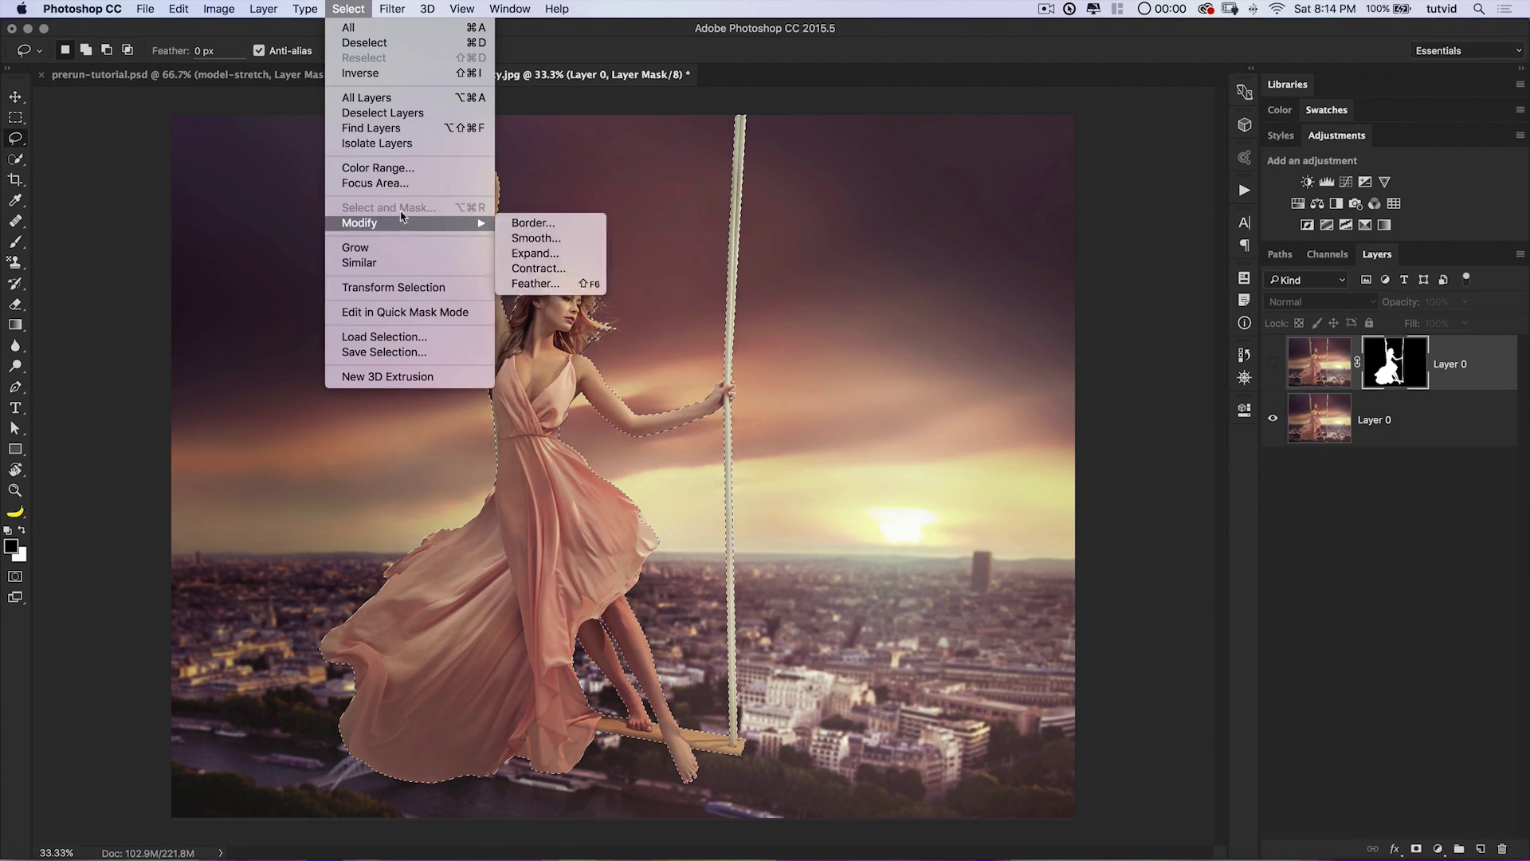
{"action": "left_click", "coordinate": [564, 254]}
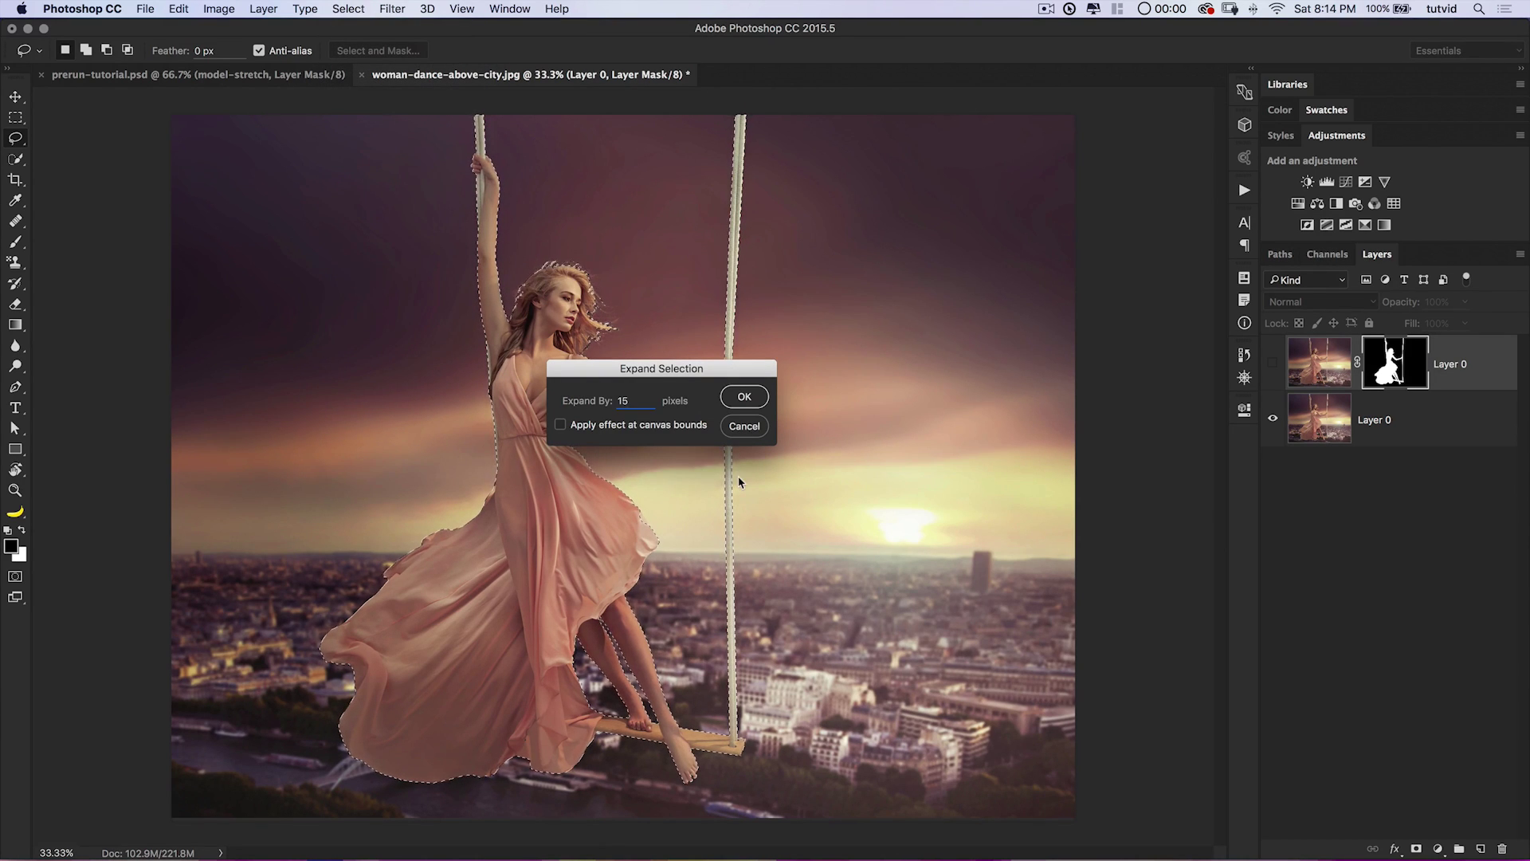
{"action": "left_click", "coordinate": [737, 393]}
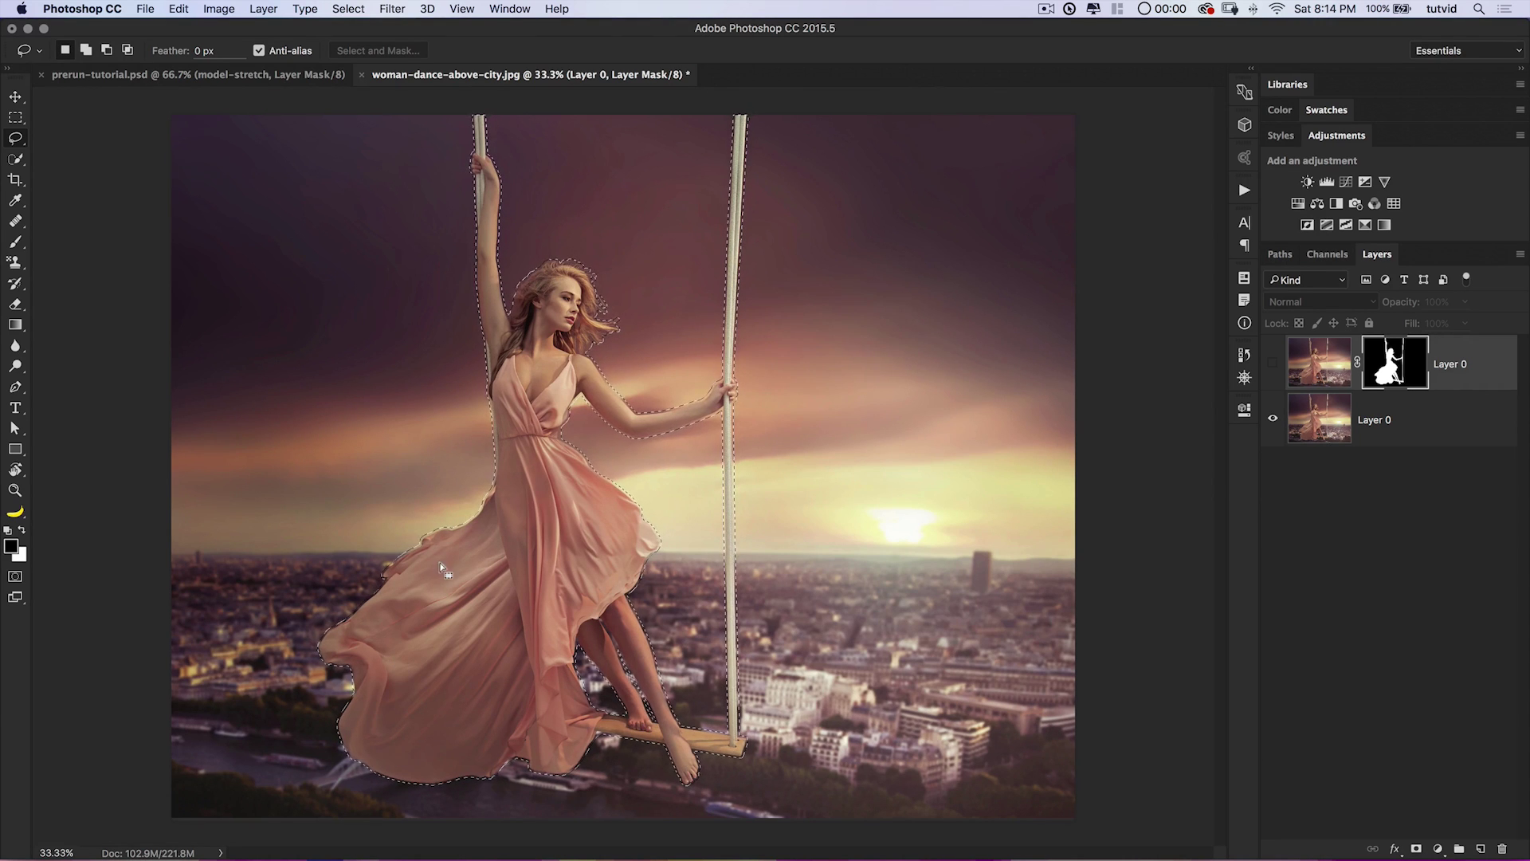
Try a Content-Aware fill of the selected woman and swing on the unmasked Layer 0, then undo it.
{"action": "left_click", "coordinate": [1342, 423]}
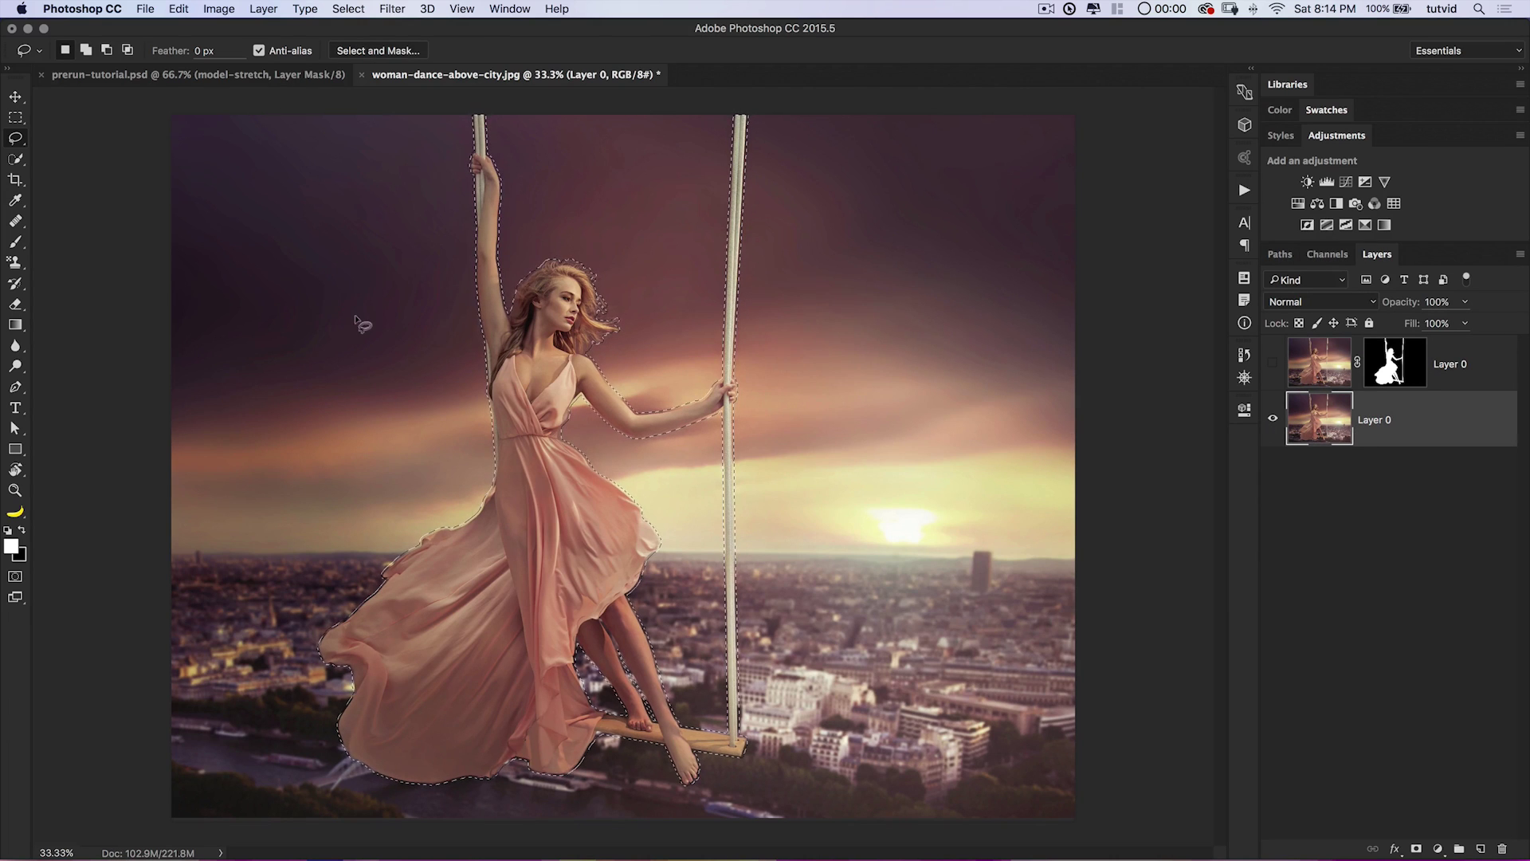
{"action": "left_click", "coordinate": [180, 10]}
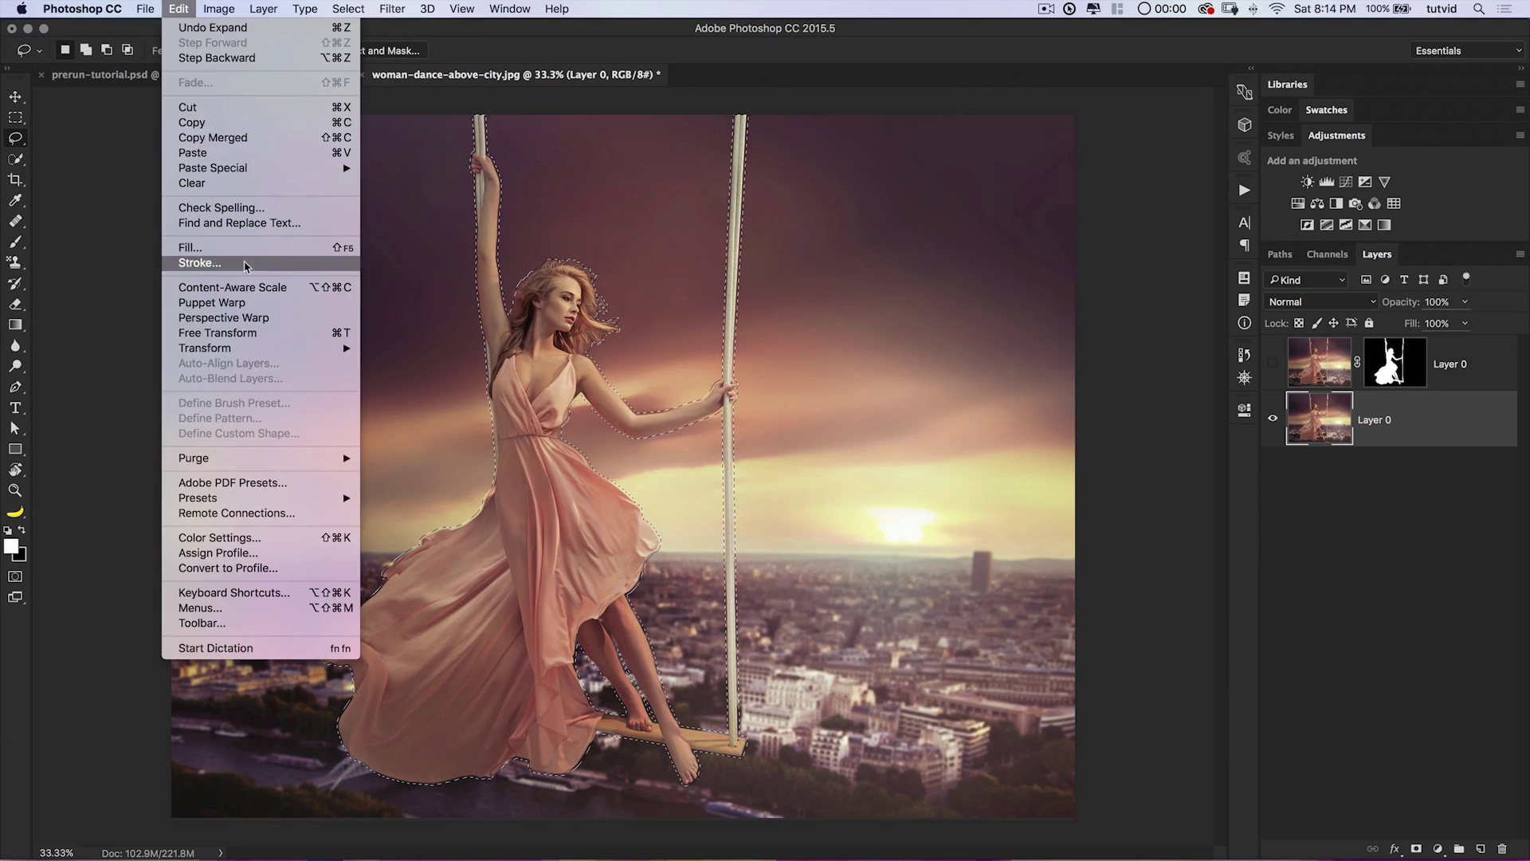
{"action": "left_click", "coordinate": [184, 247]}
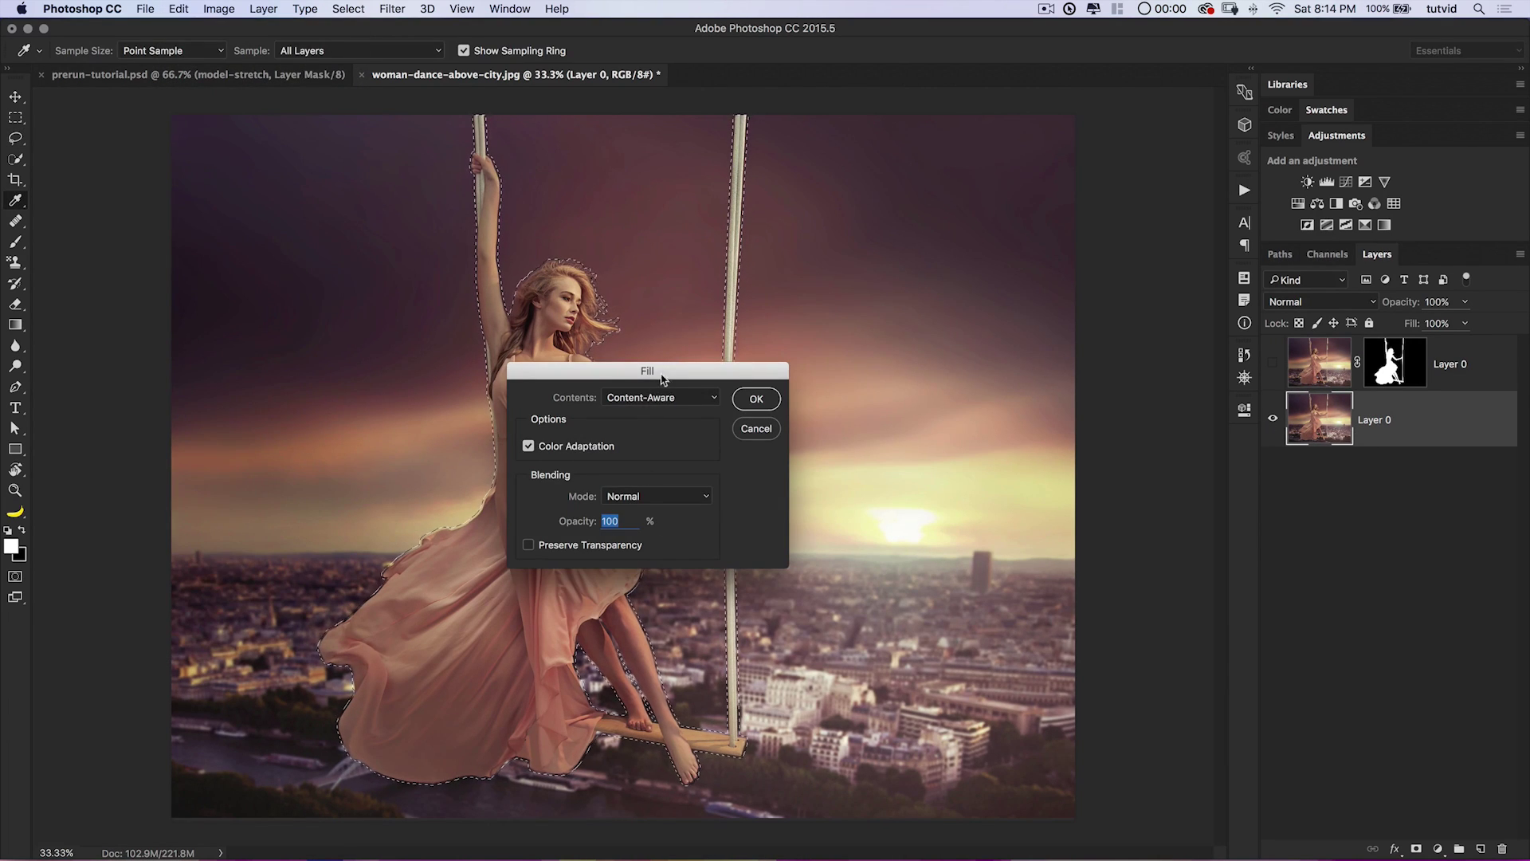
{"action": "left_click_drag", "start_coordinate": [660, 377], "coordinate": [690, 352]}
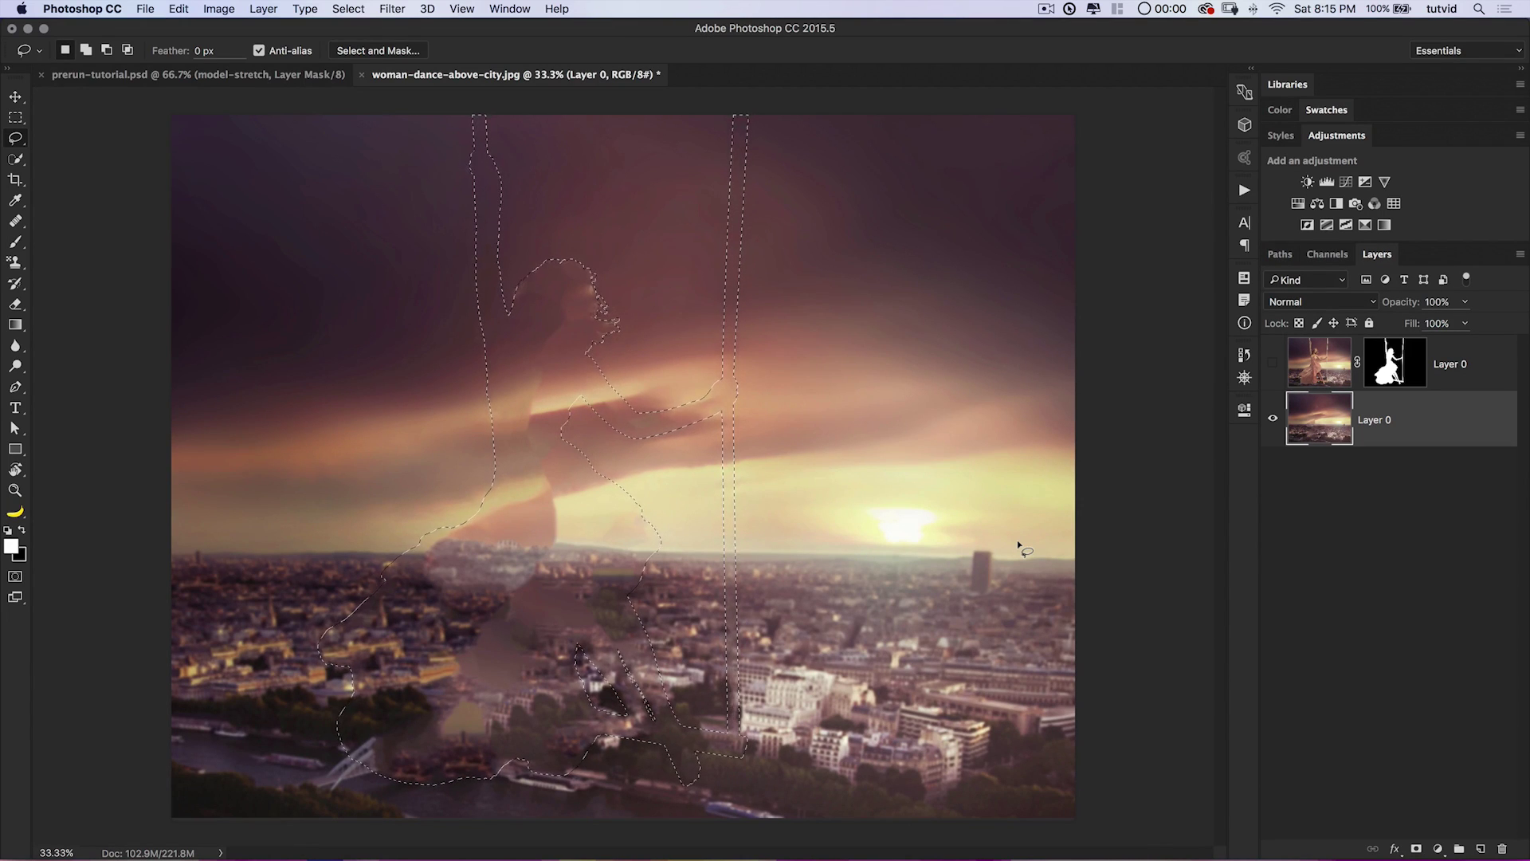
{"action": "key", "text": "super+z"}
Repeat the Content-Aware fill on the unmasked Layer 0 with Color Adaptation on and 100% opacity.
{"action": "left_click", "coordinate": [179, 9]}
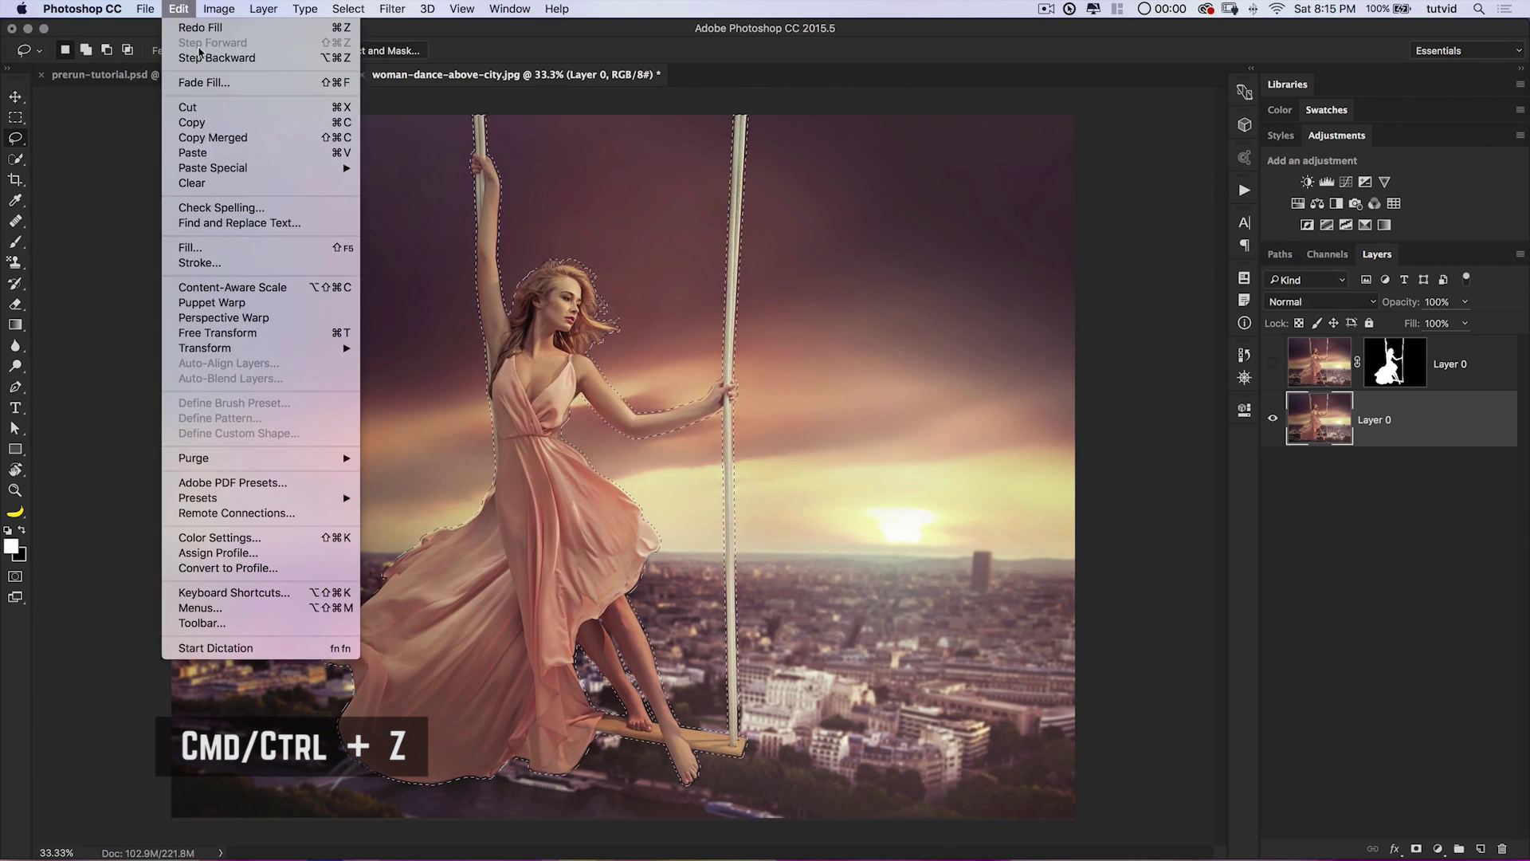
{"action": "left_click", "coordinate": [189, 247]}
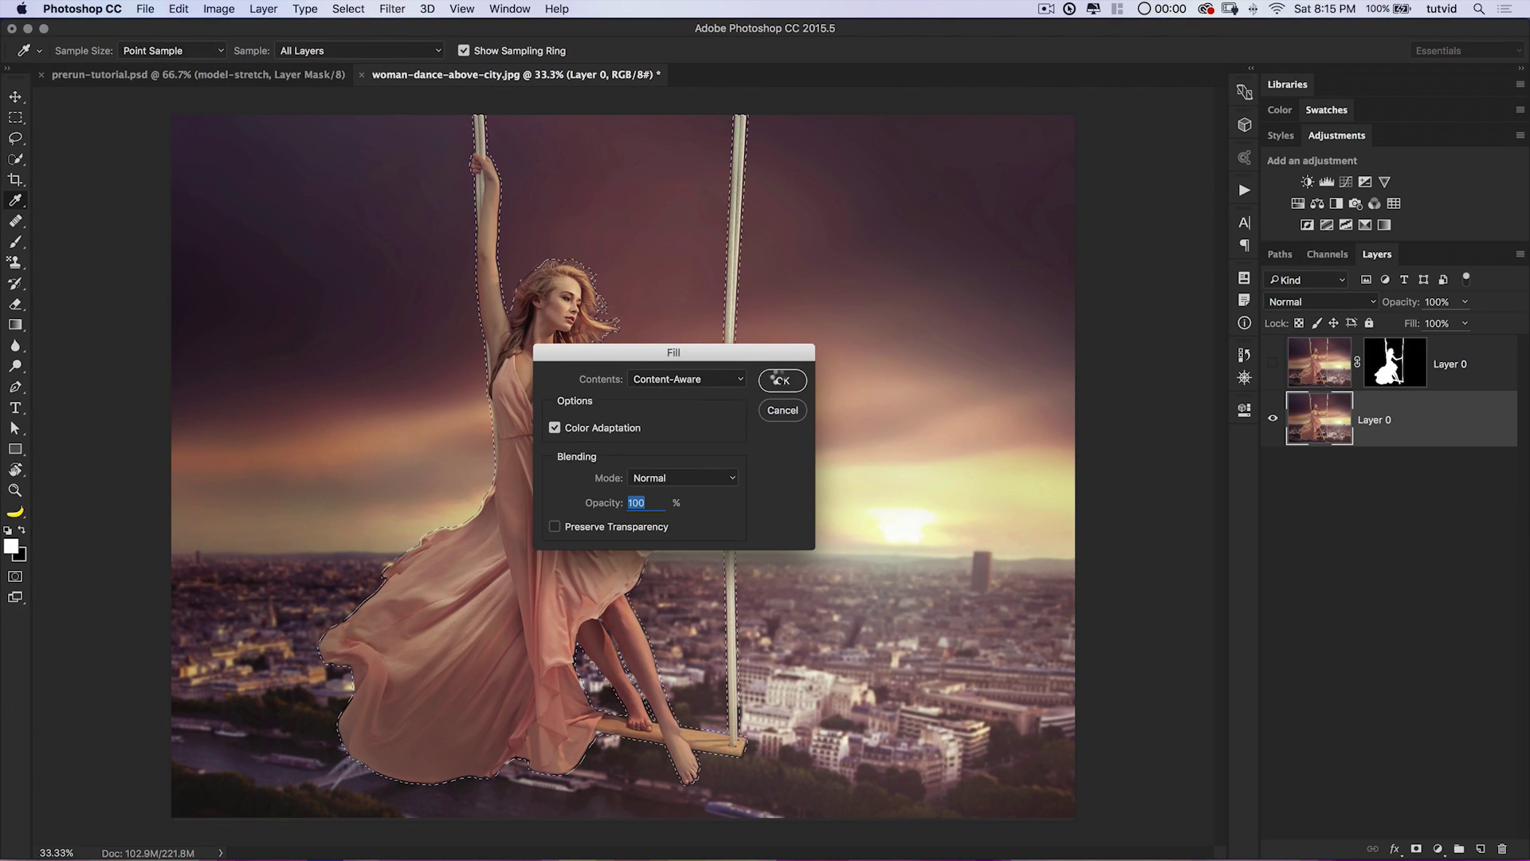
{"action": "left_click", "coordinate": [777, 380]}
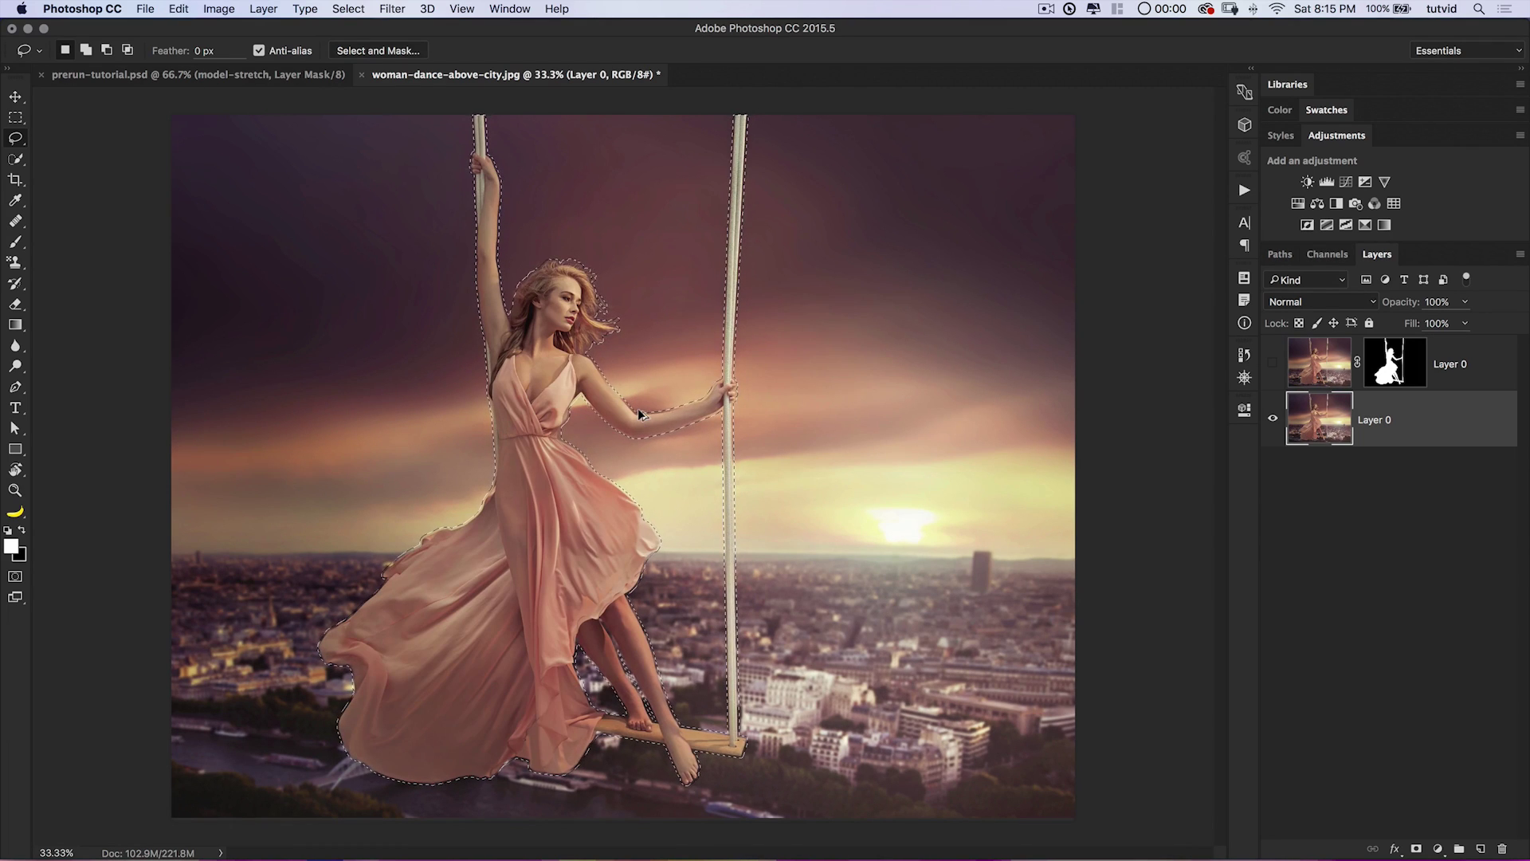
Reload the layer mask of the upper Layer 0 as a selection and expand it by 20 pixels.
{"action": "key", "text": "alt+bracketright"}
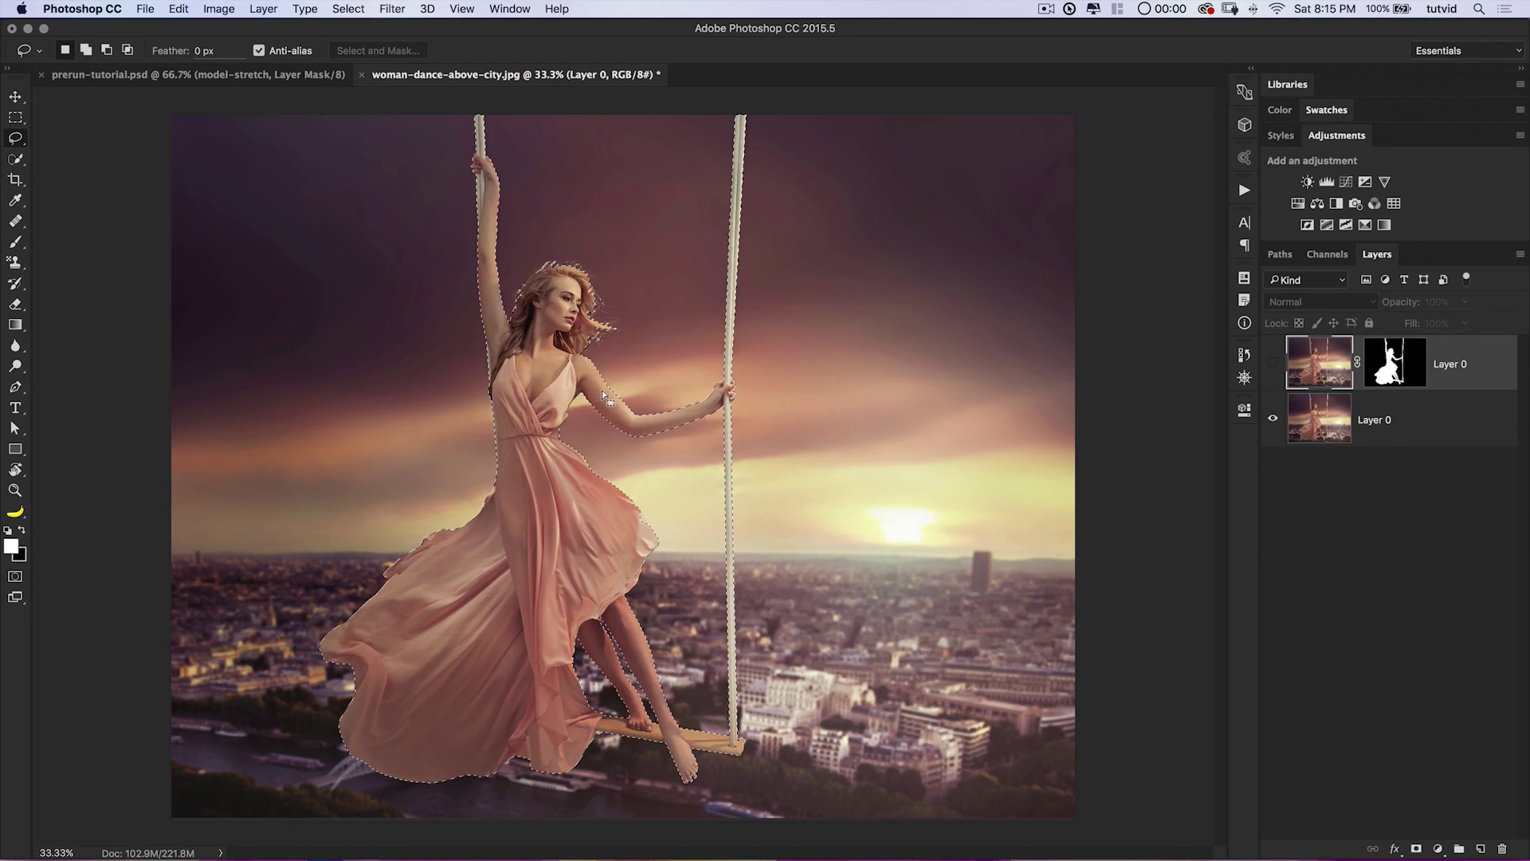
{"action": "left_click", "coordinate": [178, 8]}
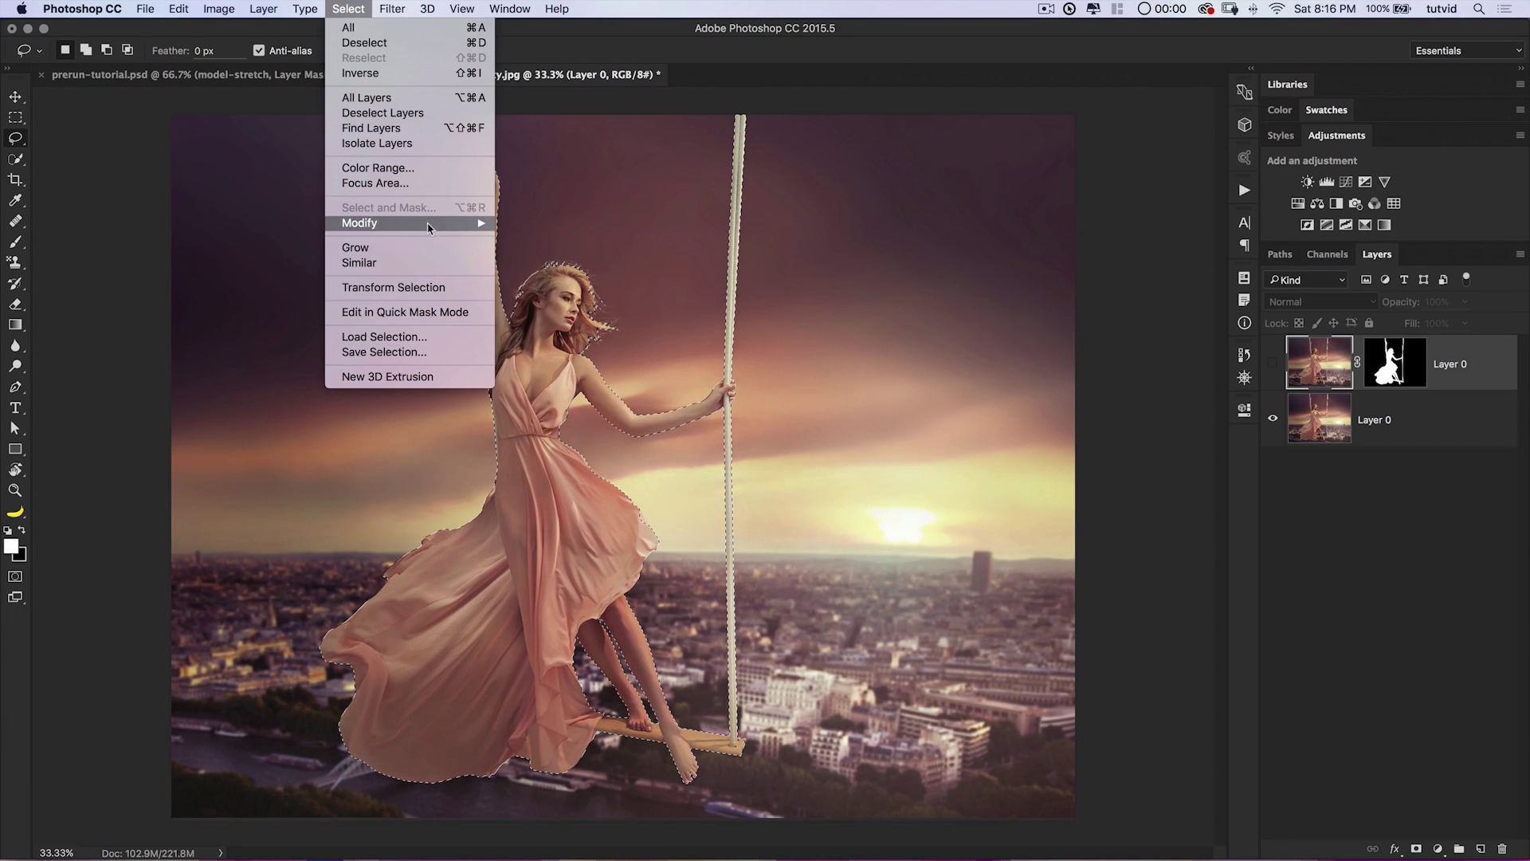
{"action": "mouse_move", "coordinate": [428, 226]}
{"action": "left_click", "coordinate": [567, 263]}
{"action": "type", "text": "20"}
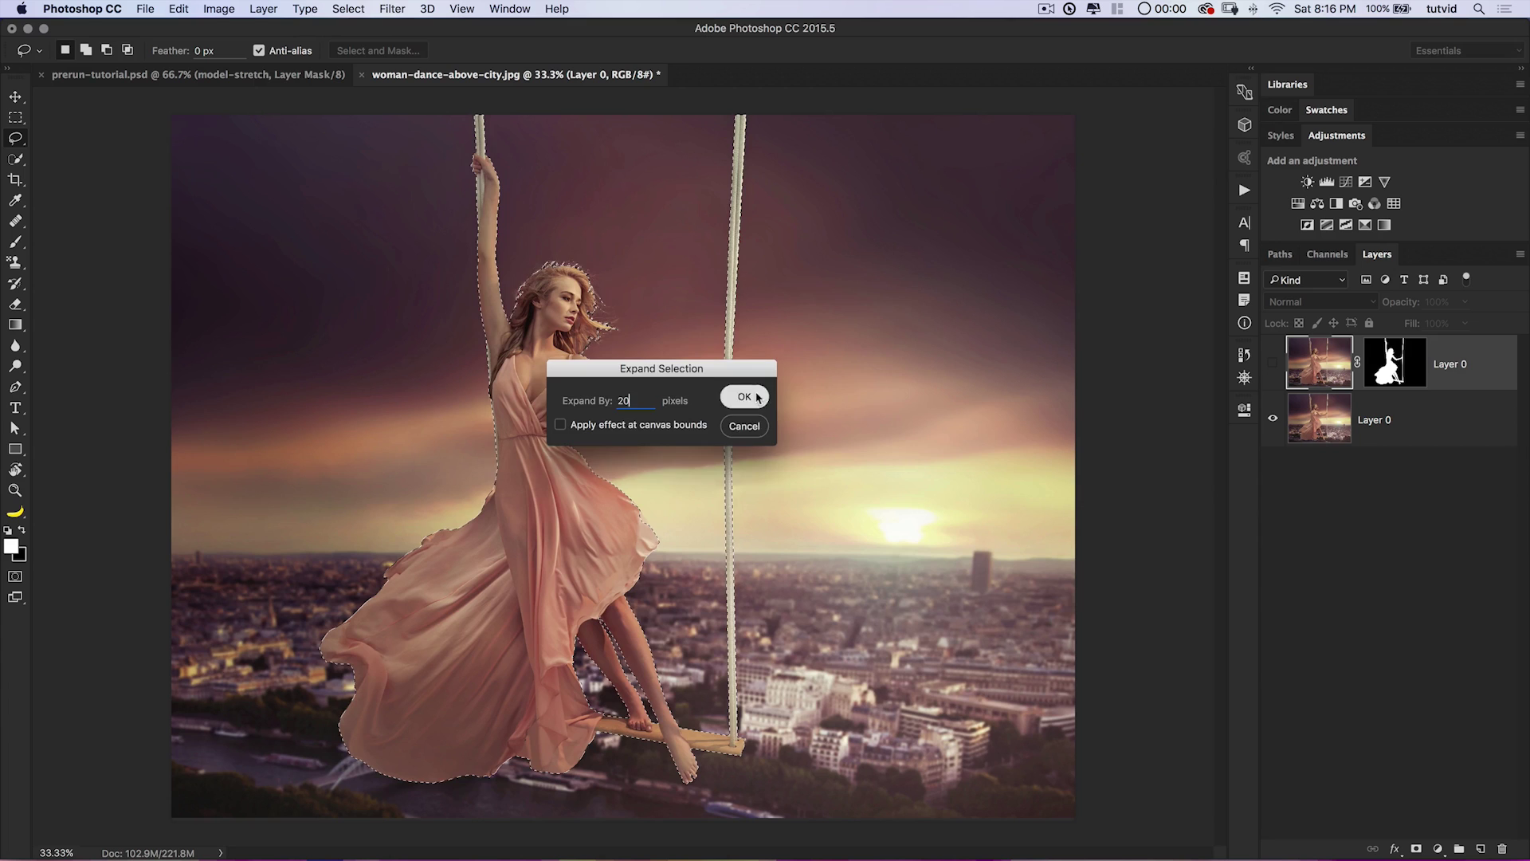
{"action": "left_click", "coordinate": [760, 408]}
Fill the expanded selection on the lower, unmasked Layer 0 with Content-Aware, Color Adaptation on, Normal mode and 100% opacity.
{"action": "left_click", "coordinate": [219, 8]}
{"action": "mouse_move", "coordinate": [195, 2]}
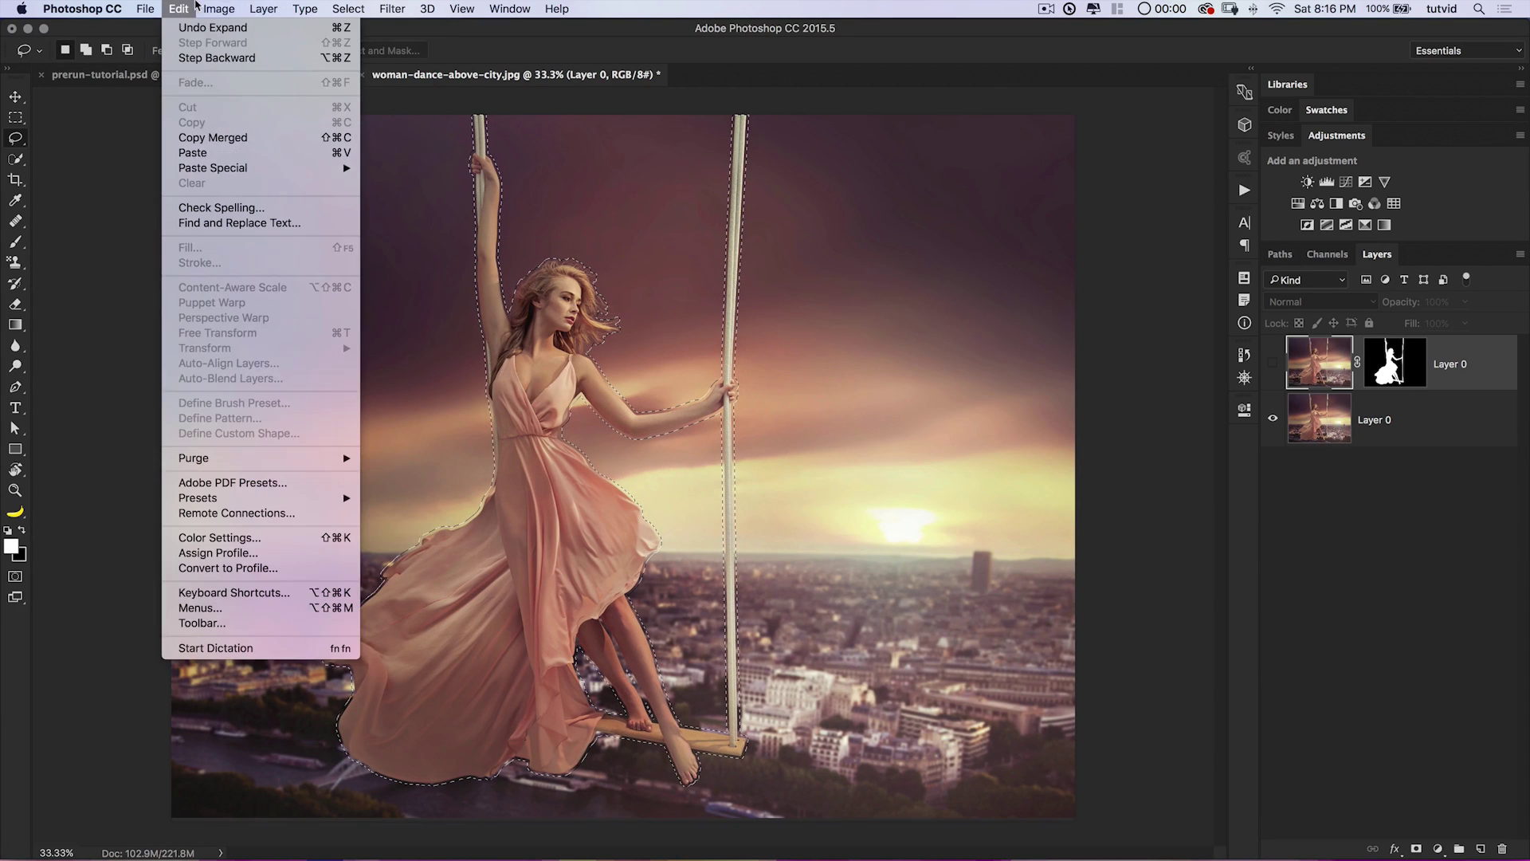
{"action": "left_click", "coordinate": [1426, 438]}
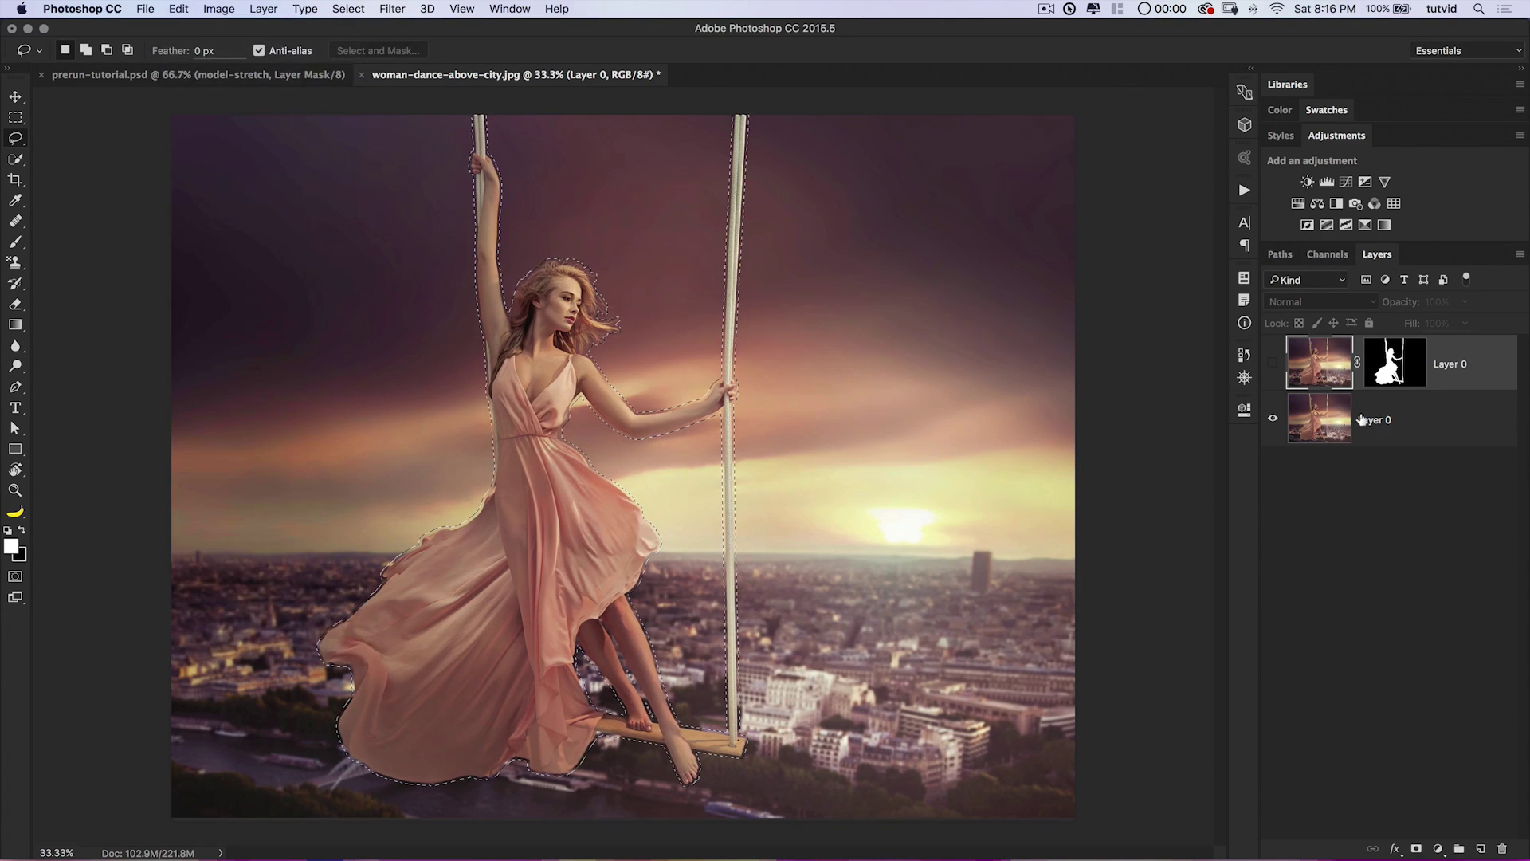
{"action": "left_click", "coordinate": [1340, 417]}
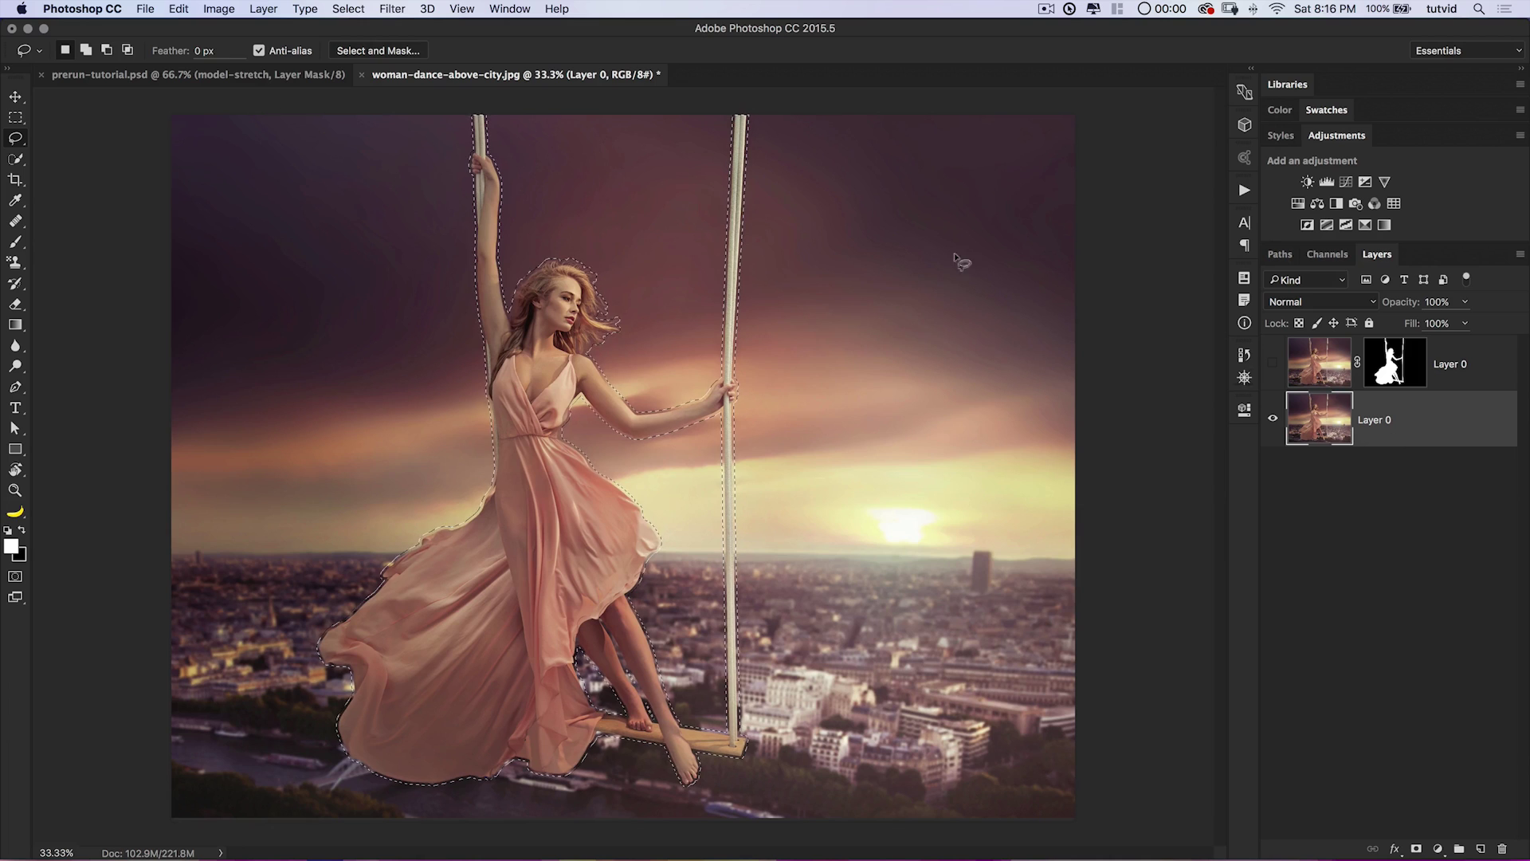
{"action": "left_click", "coordinate": [227, 6]}
{"action": "mouse_move", "coordinate": [192, 9]}
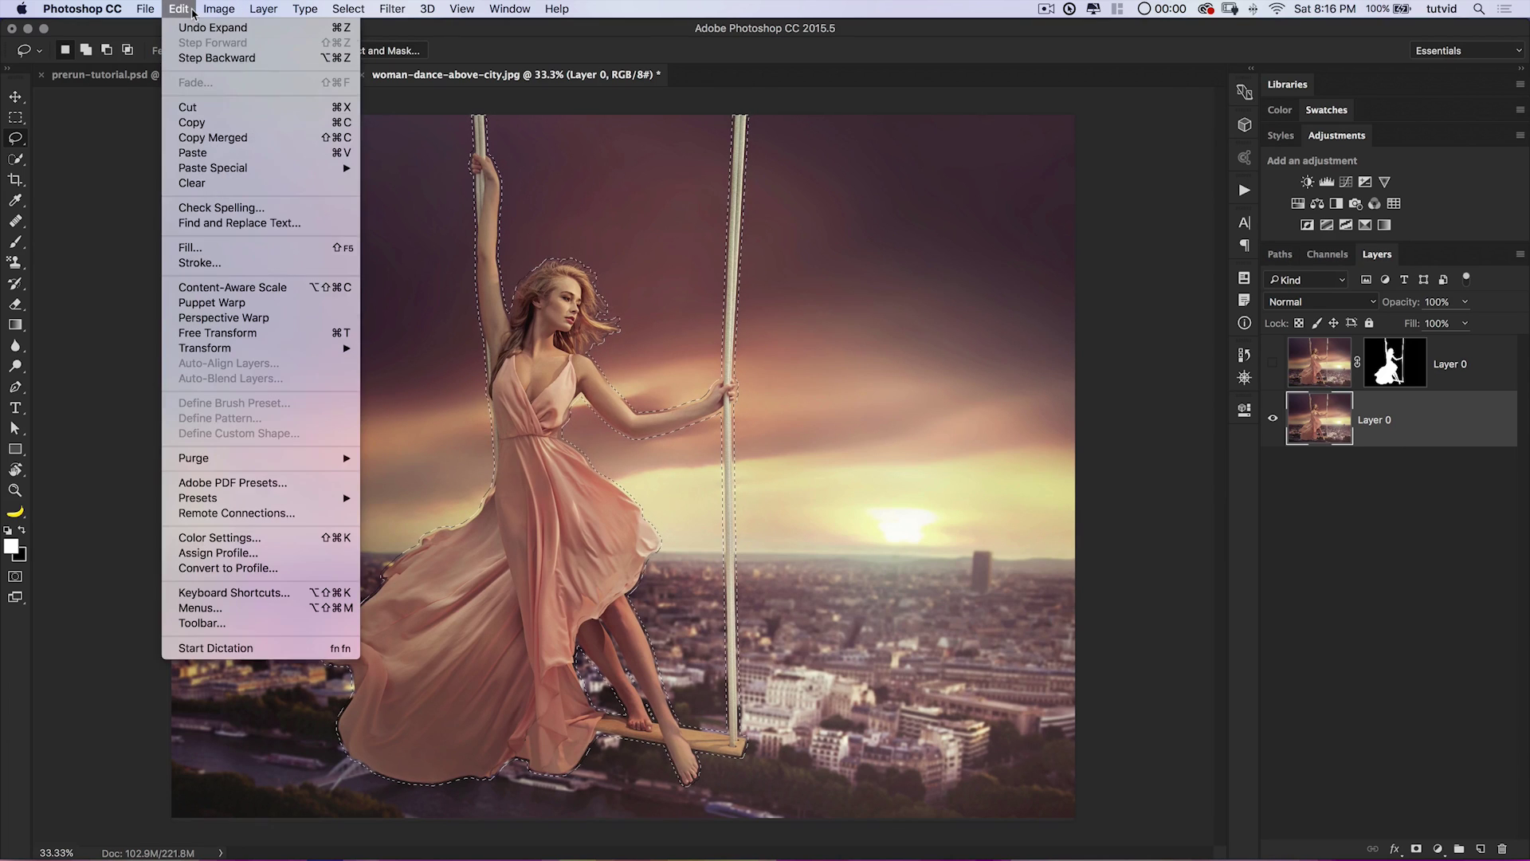
{"action": "left_click", "coordinate": [266, 255]}
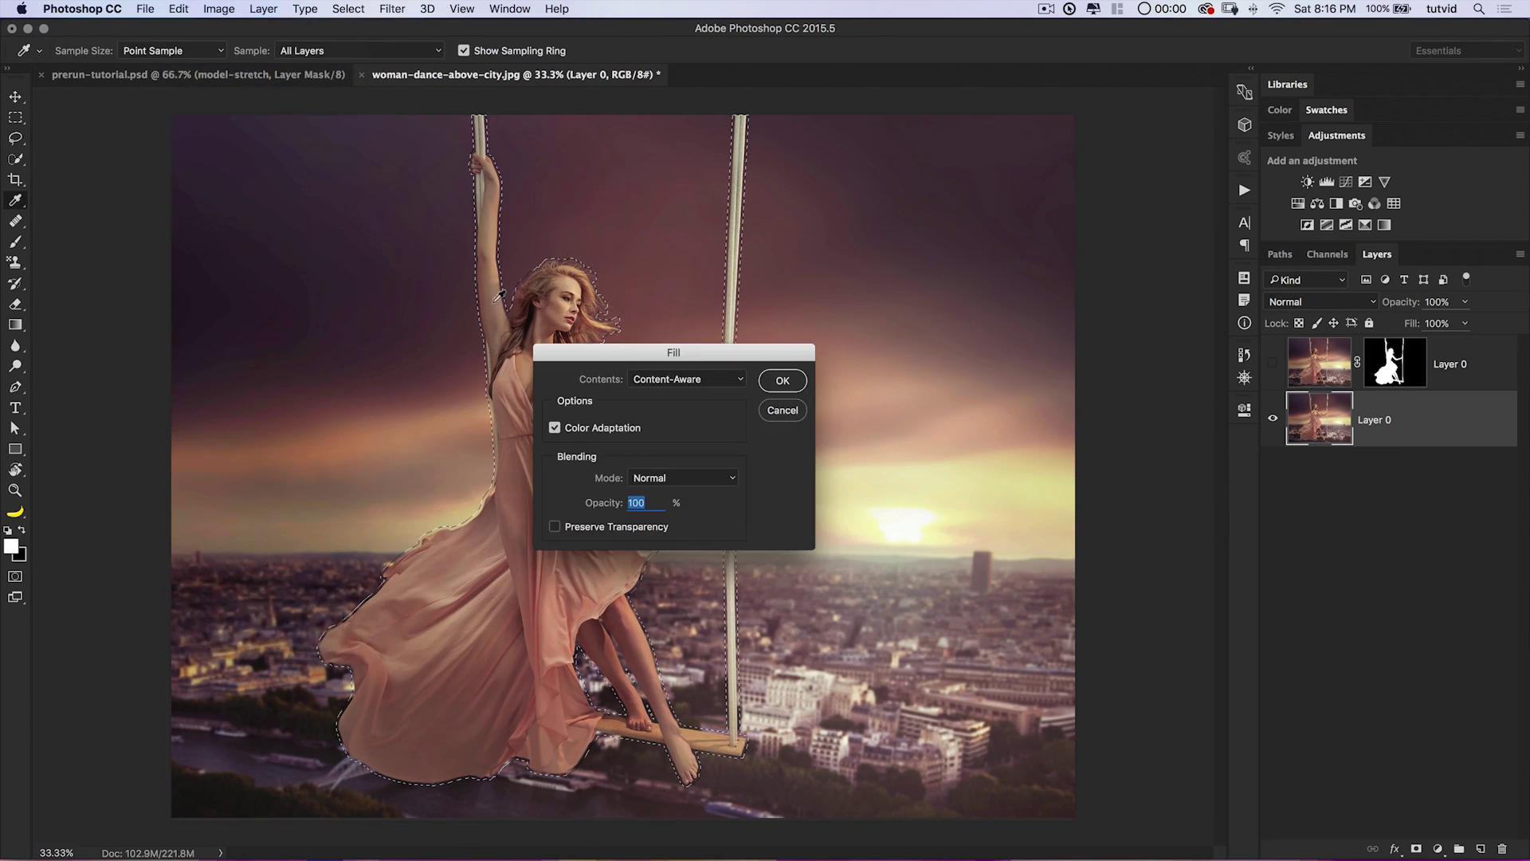
{"action": "left_click", "coordinate": [793, 386]}
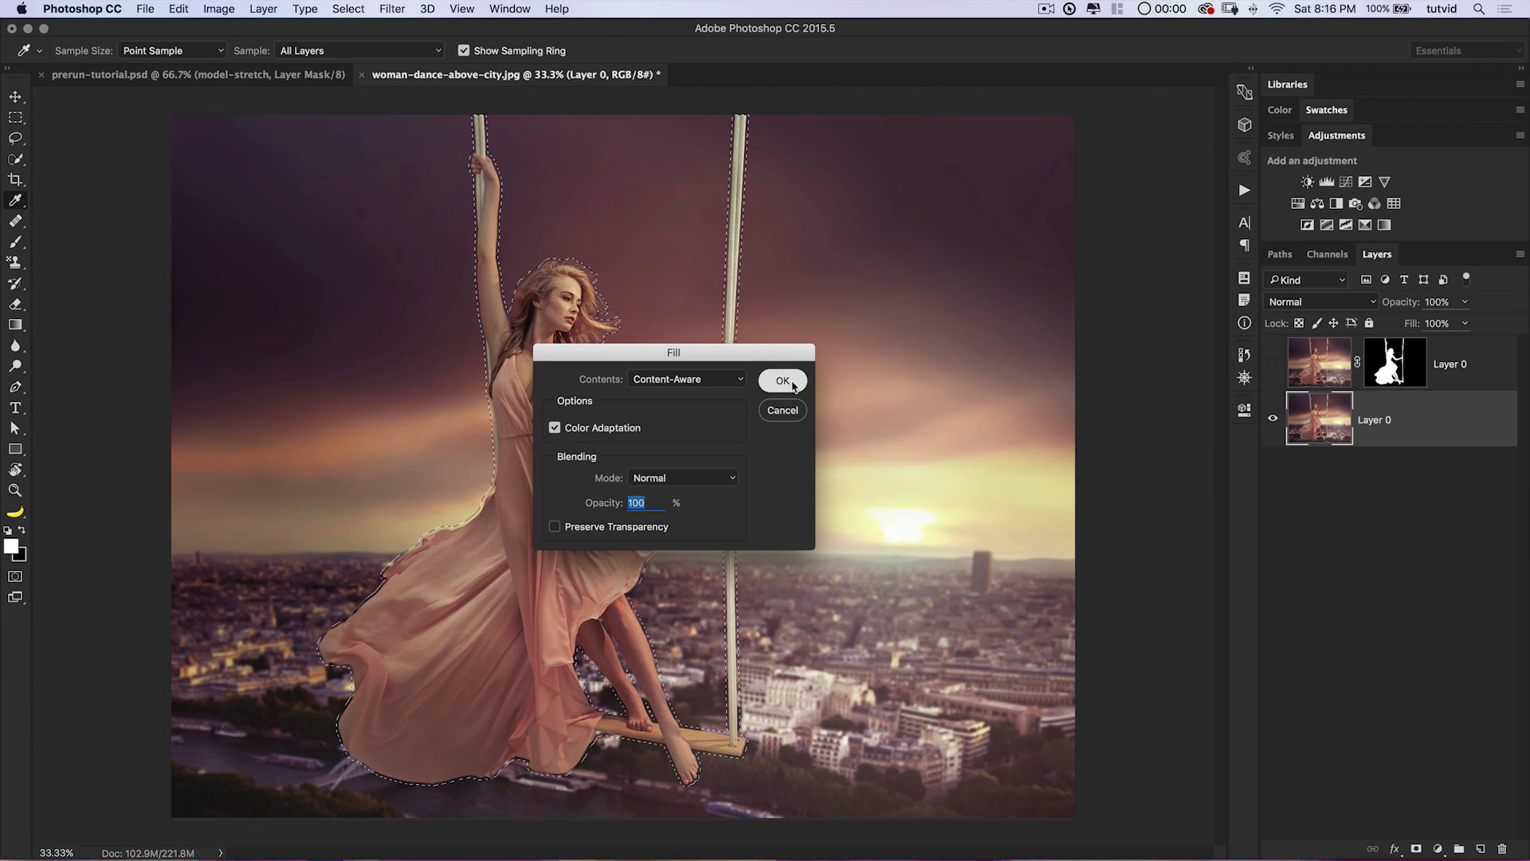
{"action": "key", "text": "l"}
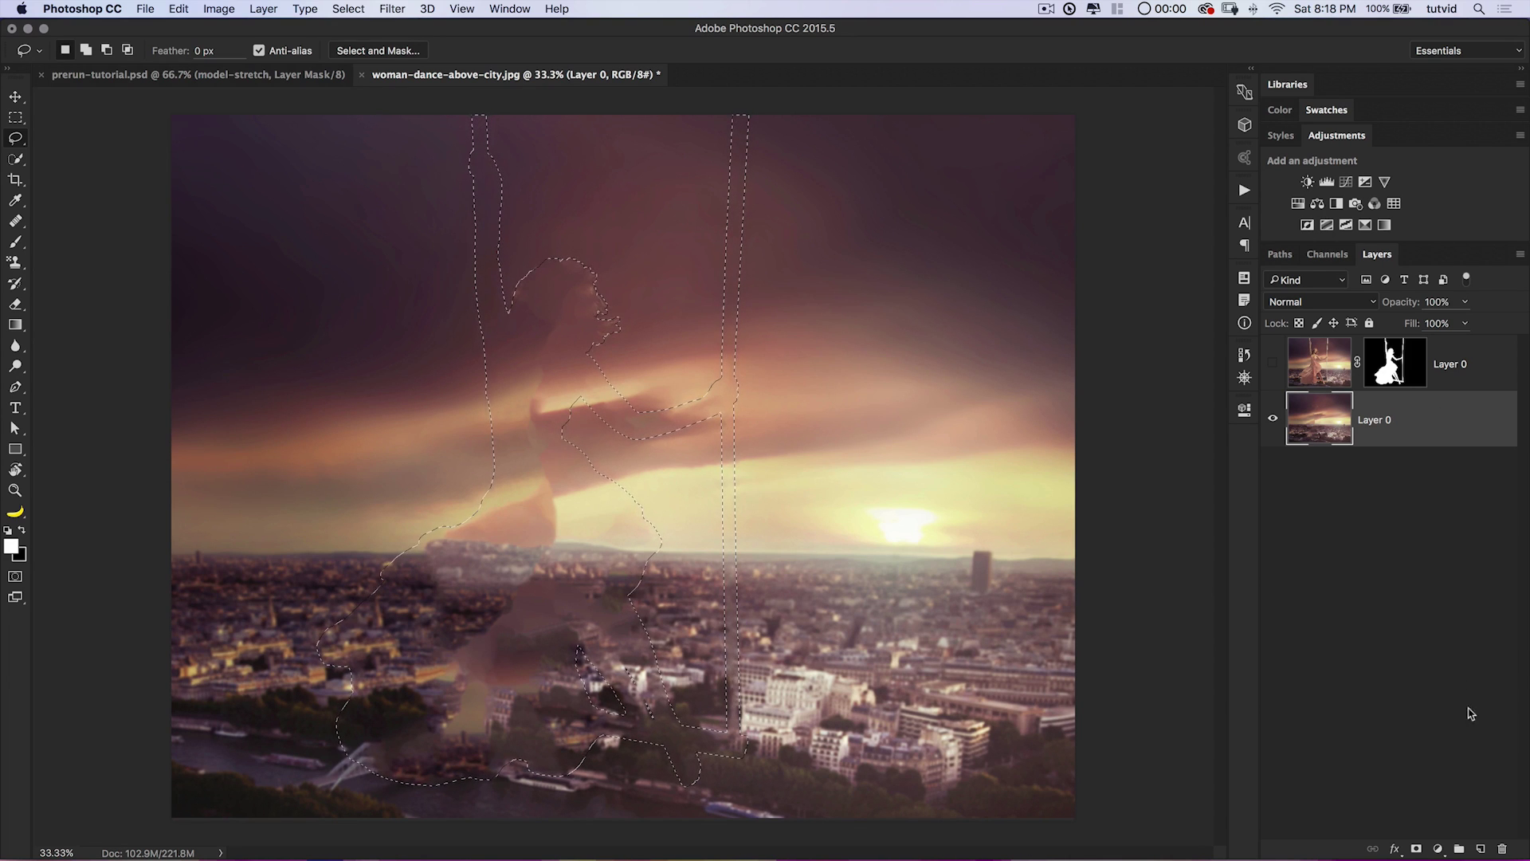
Add a new layer above the filled background and name it BG-Blemishes.
{"action": "left_click", "coordinate": [1482, 849]}
{"action": "double_click", "coordinate": [1380, 420]}
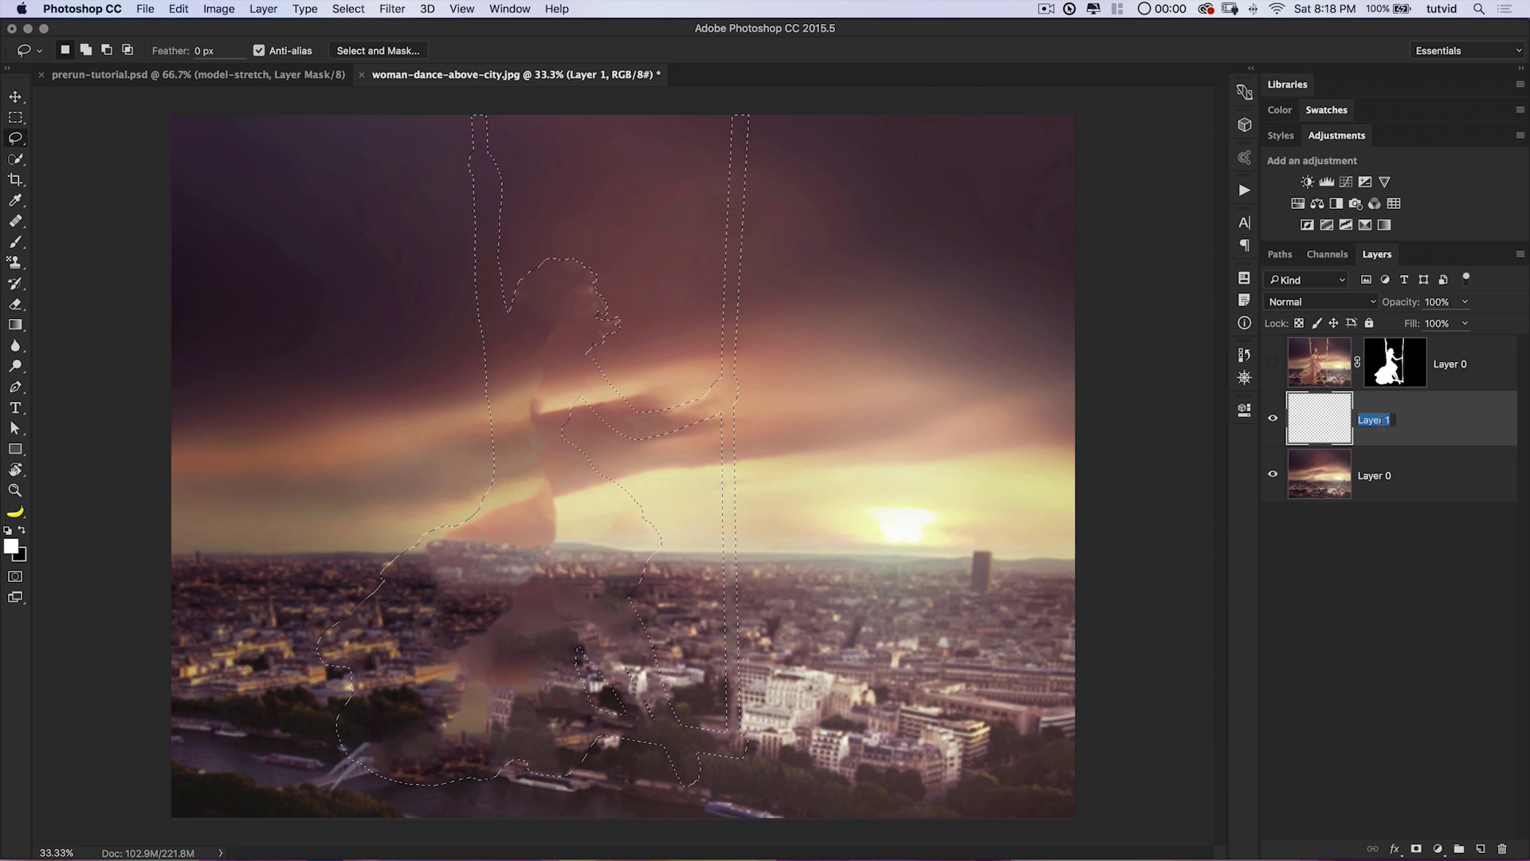
{"action": "type", "text": "BG-Blemishes"}
{"action": "key", "text": "Return"}
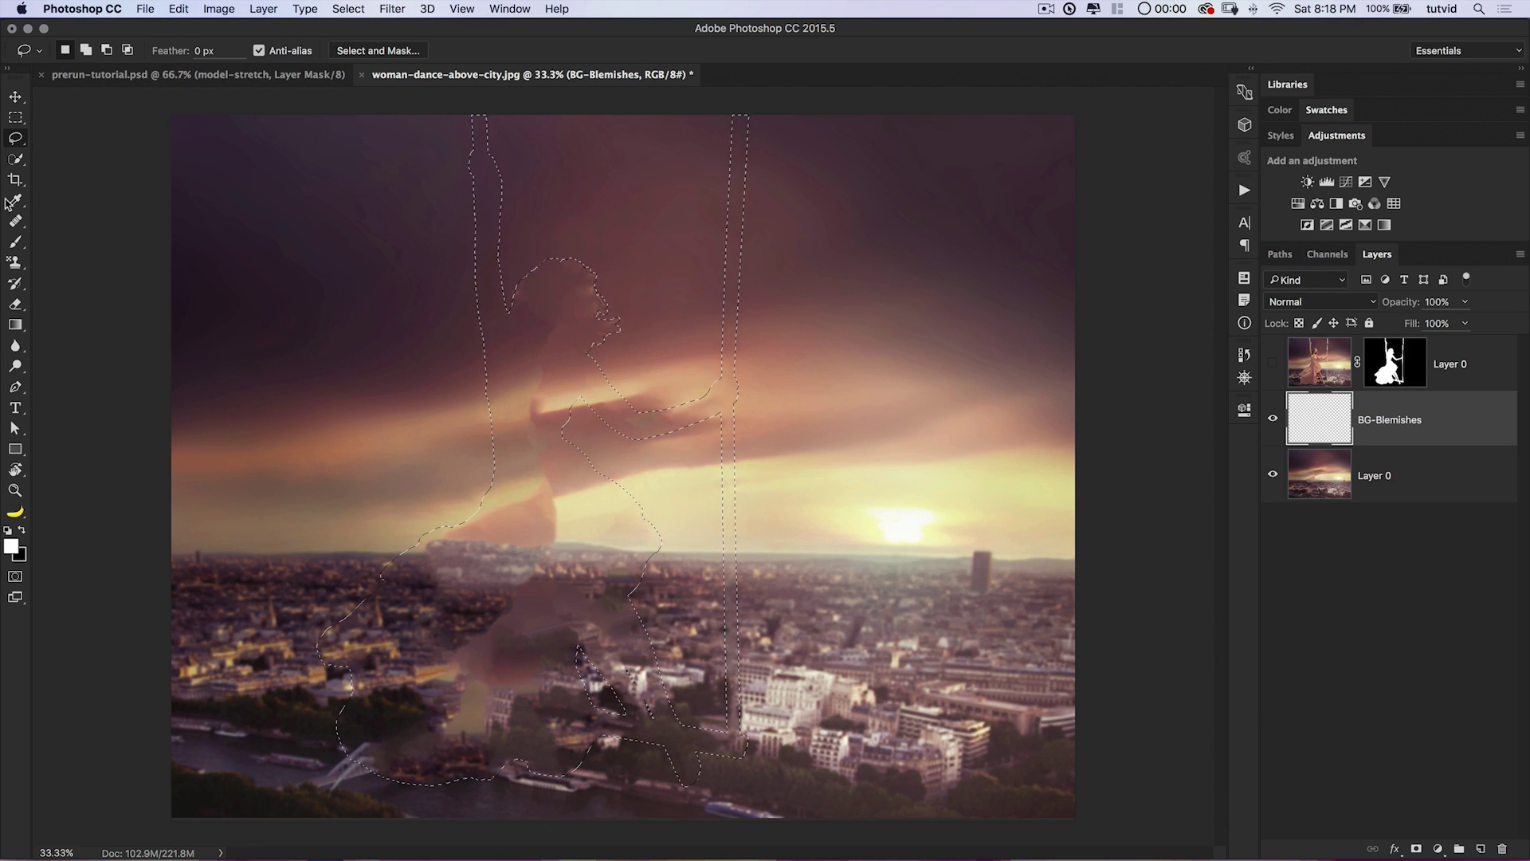
Heal the leftover dress patches at the horizon and lower sky with the Healing Brush, size 400, sampling Current & Below.
{"action": "left_click", "coordinate": [15, 221]}
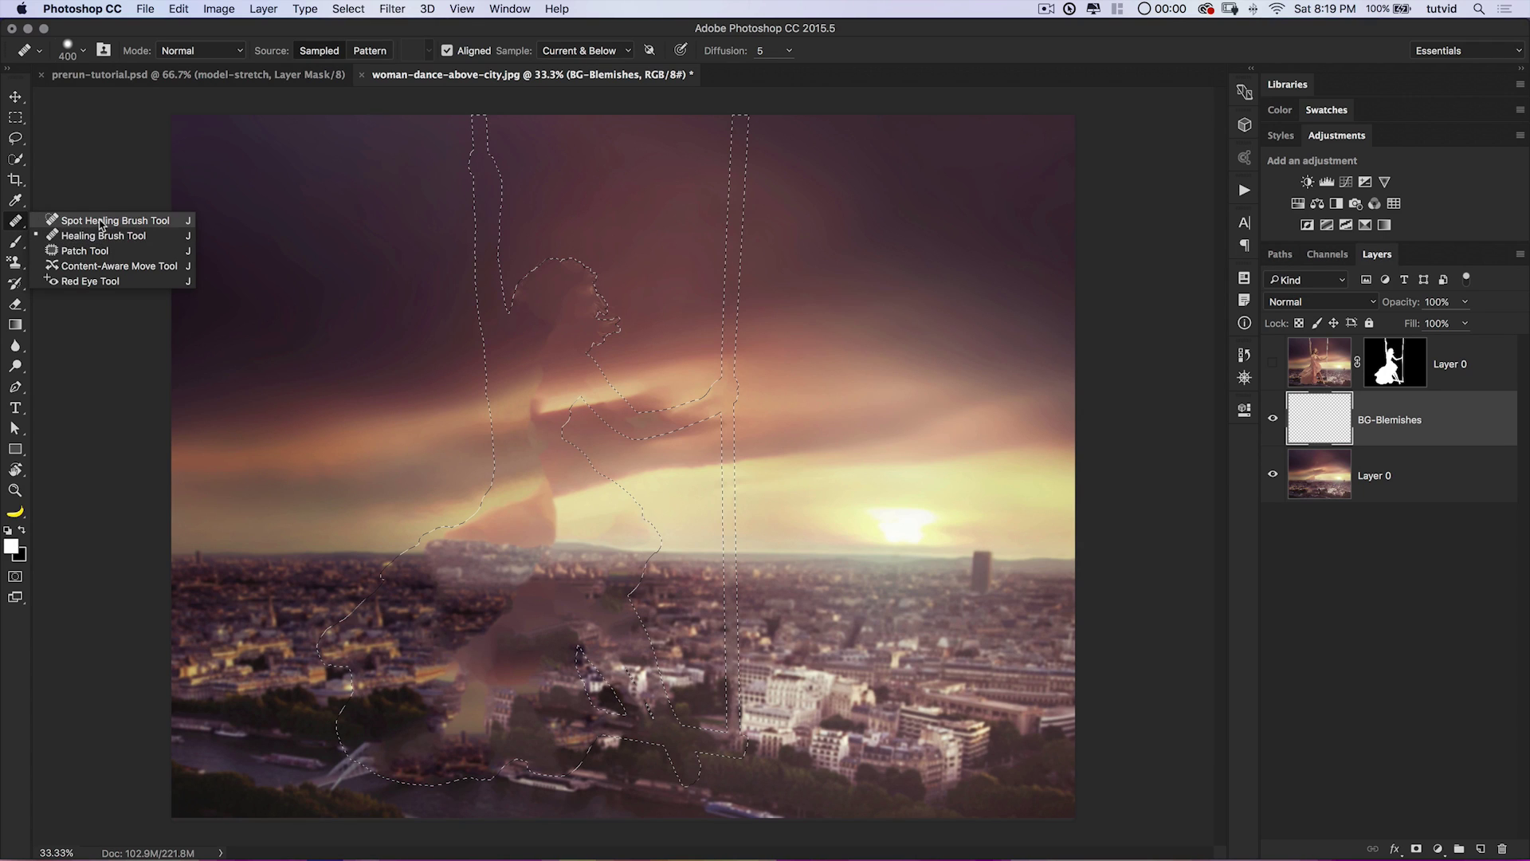
{"action": "left_click", "coordinate": [105, 236]}
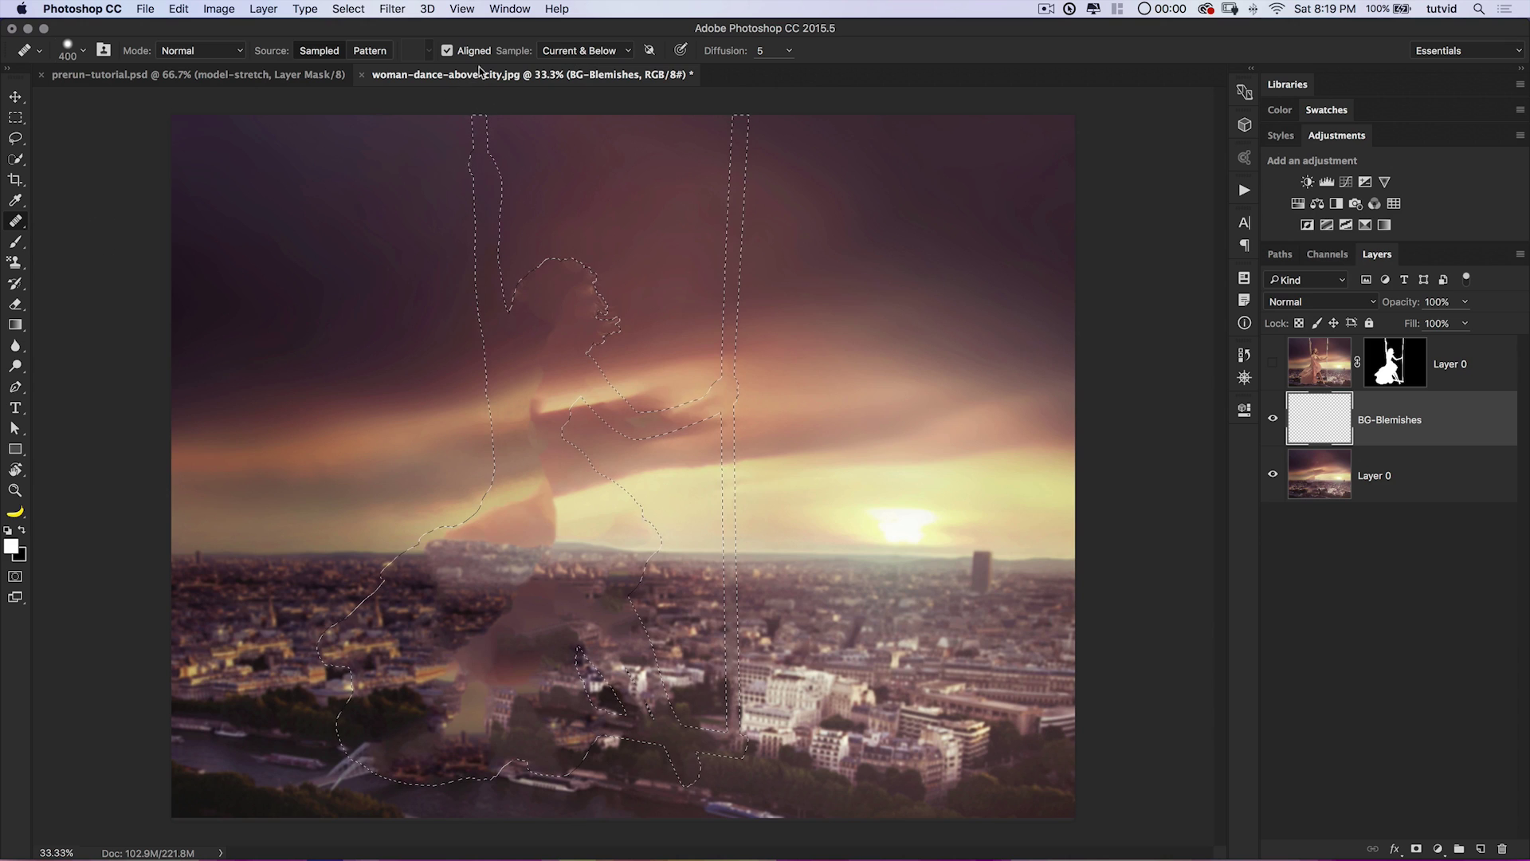
{"action": "left_click", "coordinate": [586, 51]}
{"action": "left_click", "coordinate": [571, 50]}
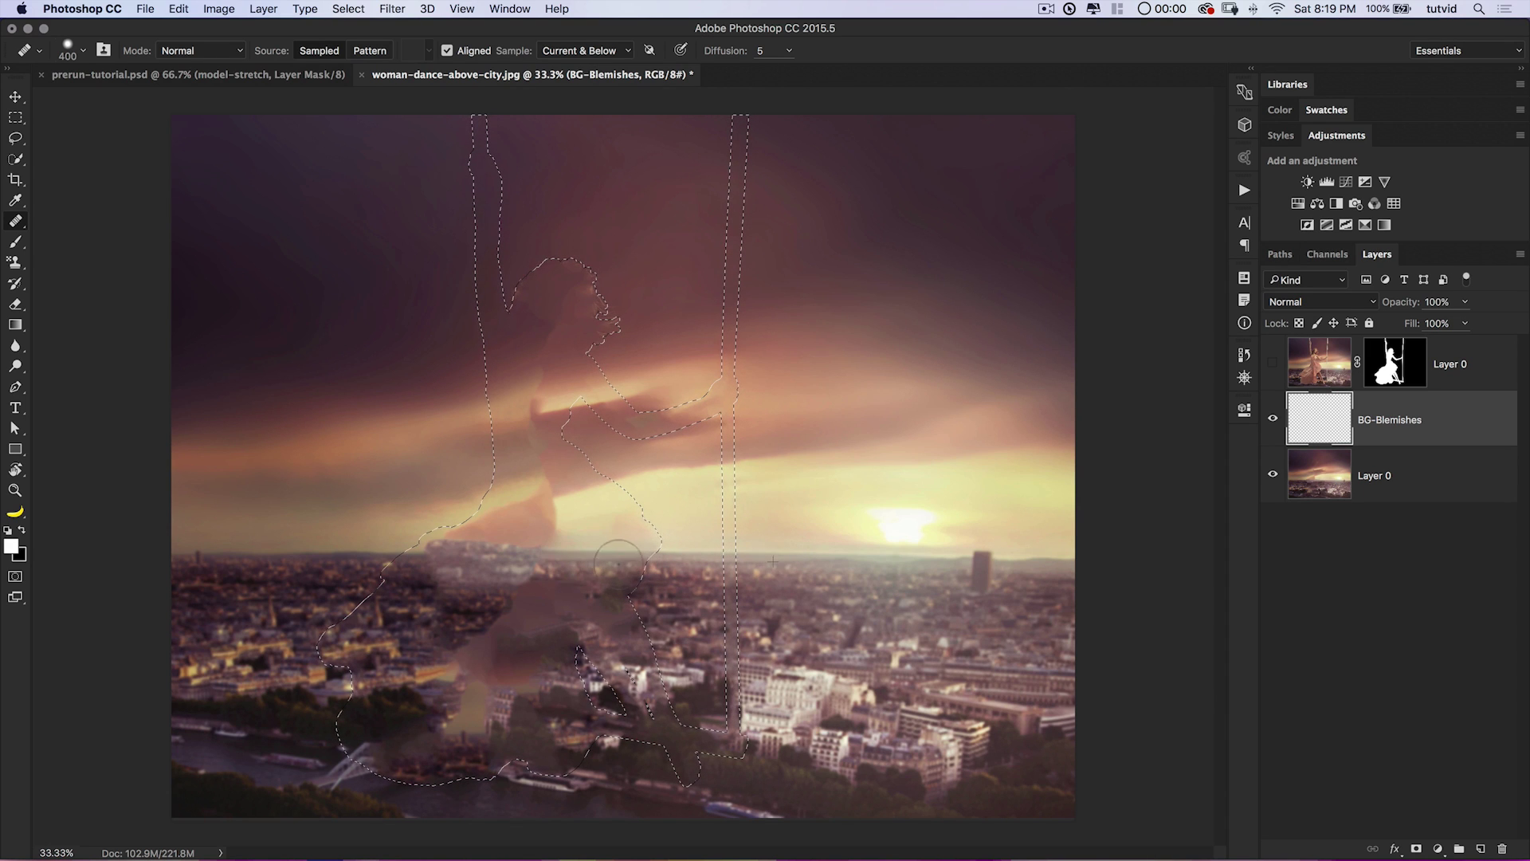
{"action": "left_click", "coordinate": [487, 550]}
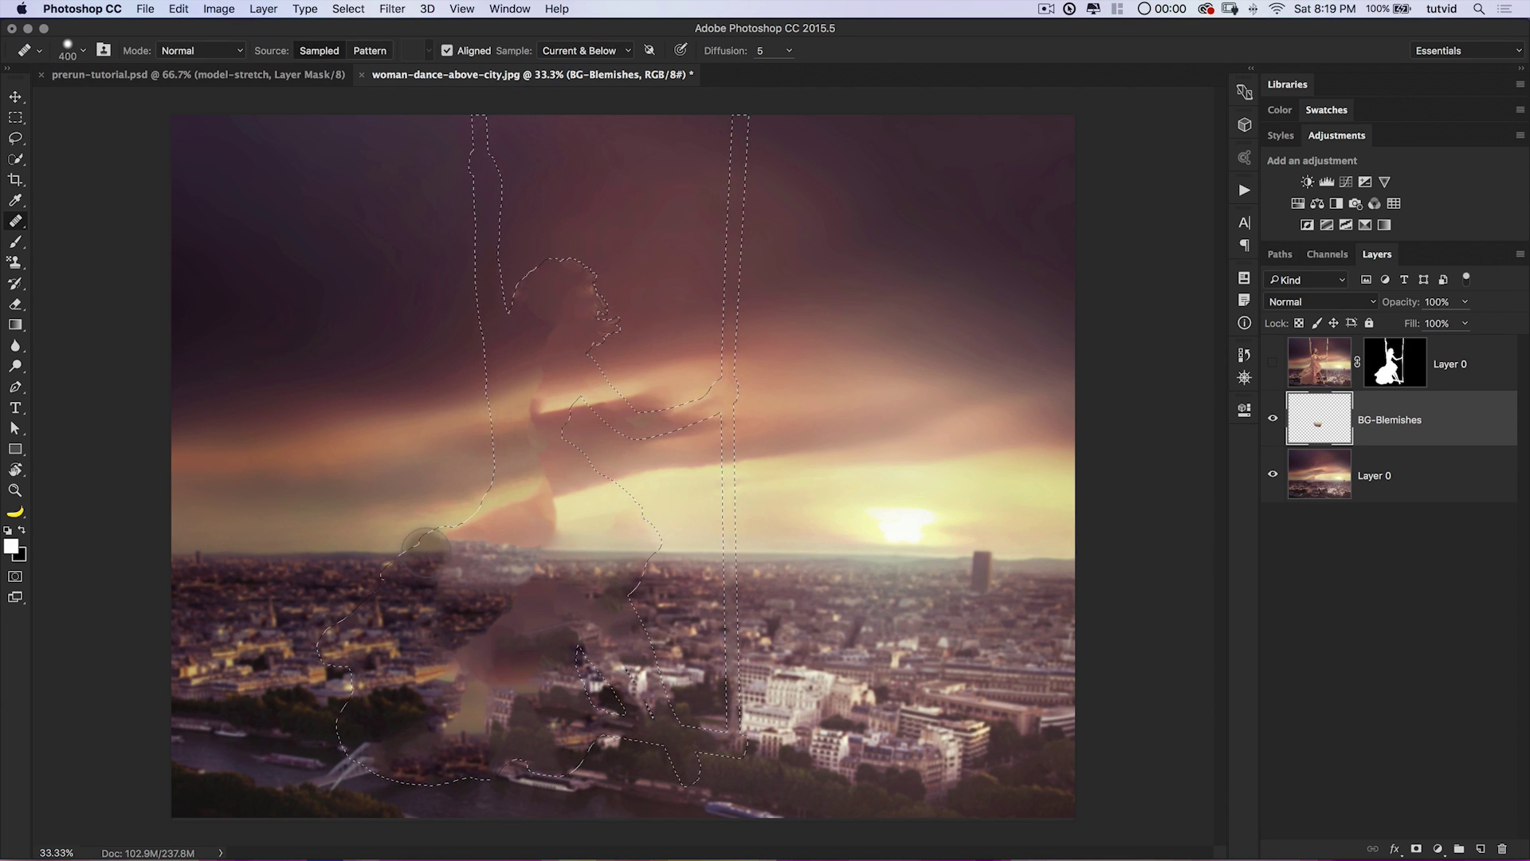
{"action": "mouse_move", "coordinate": [506, 552]}
{"action": "left_mouse_down"}
{"action": "mouse_move", "coordinate": [490, 506]}
{"action": "mouse_move", "coordinate": [538, 512]}
{"action": "mouse_move", "coordinate": [548, 491]}
{"action": "mouse_move", "coordinate": [508, 492]}
{"action": "mouse_move", "coordinate": [598, 488]}
{"action": "left_mouse_up"}
{"action": "left_click", "coordinate": [530, 566]}
{"action": "left_click", "coordinate": [574, 563]}
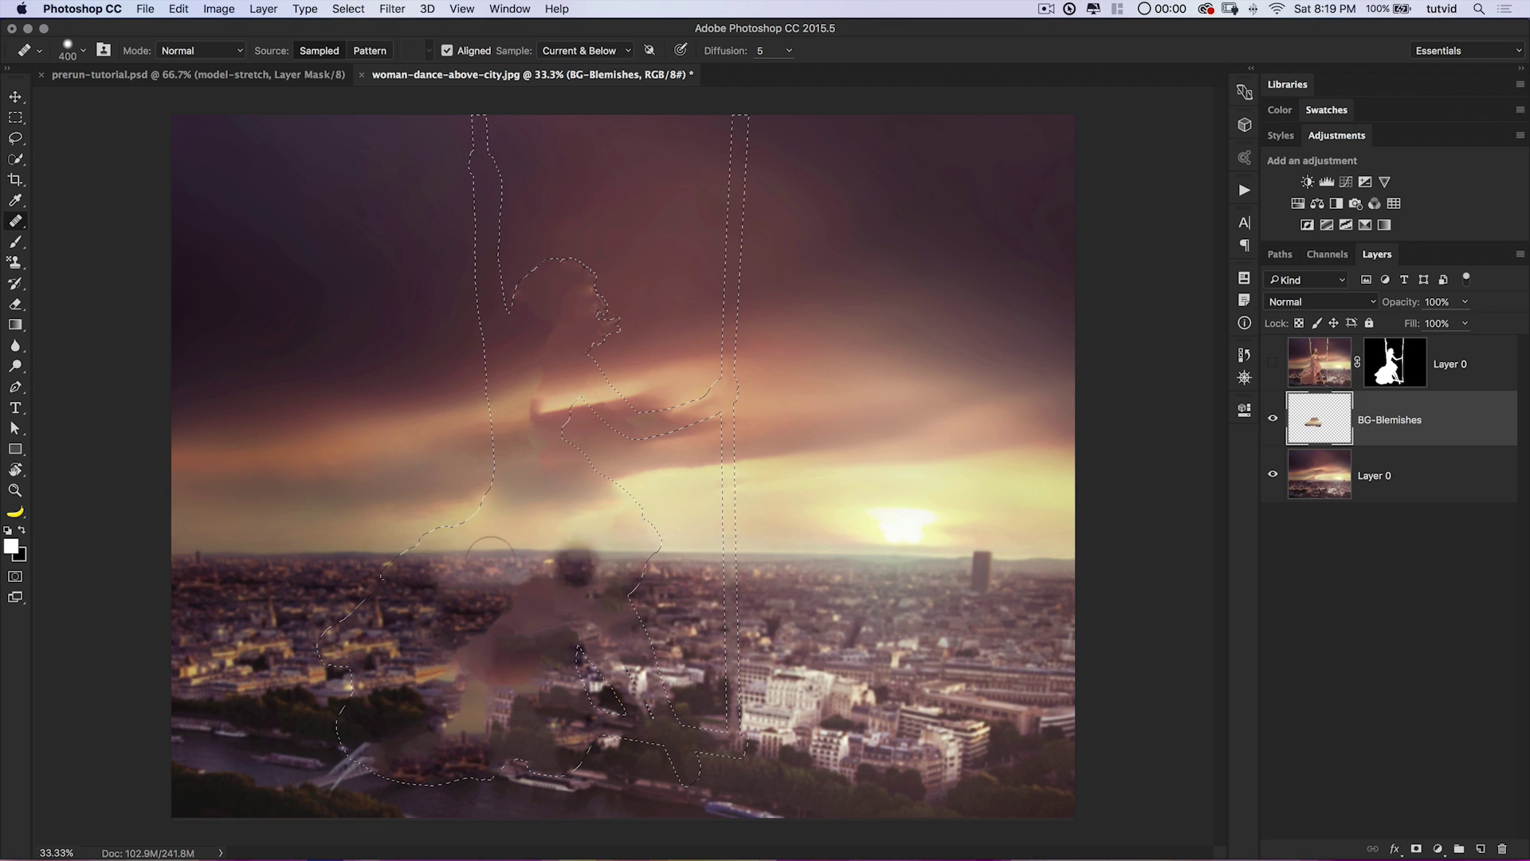
Heal the dark smudged patches in the city just below the horizon with the Healing Brush.
{"action": "left_click", "coordinate": [470, 567]}
{"action": "left_click", "coordinate": [683, 565]}
{"action": "left_click", "coordinate": [948, 575]}
{"action": "left_click", "coordinate": [852, 573]}
Heal the leftover head and shoulder traces in the dark sky, sampling clean clouds nearby.
{"action": "left_click", "coordinate": [673, 355]}
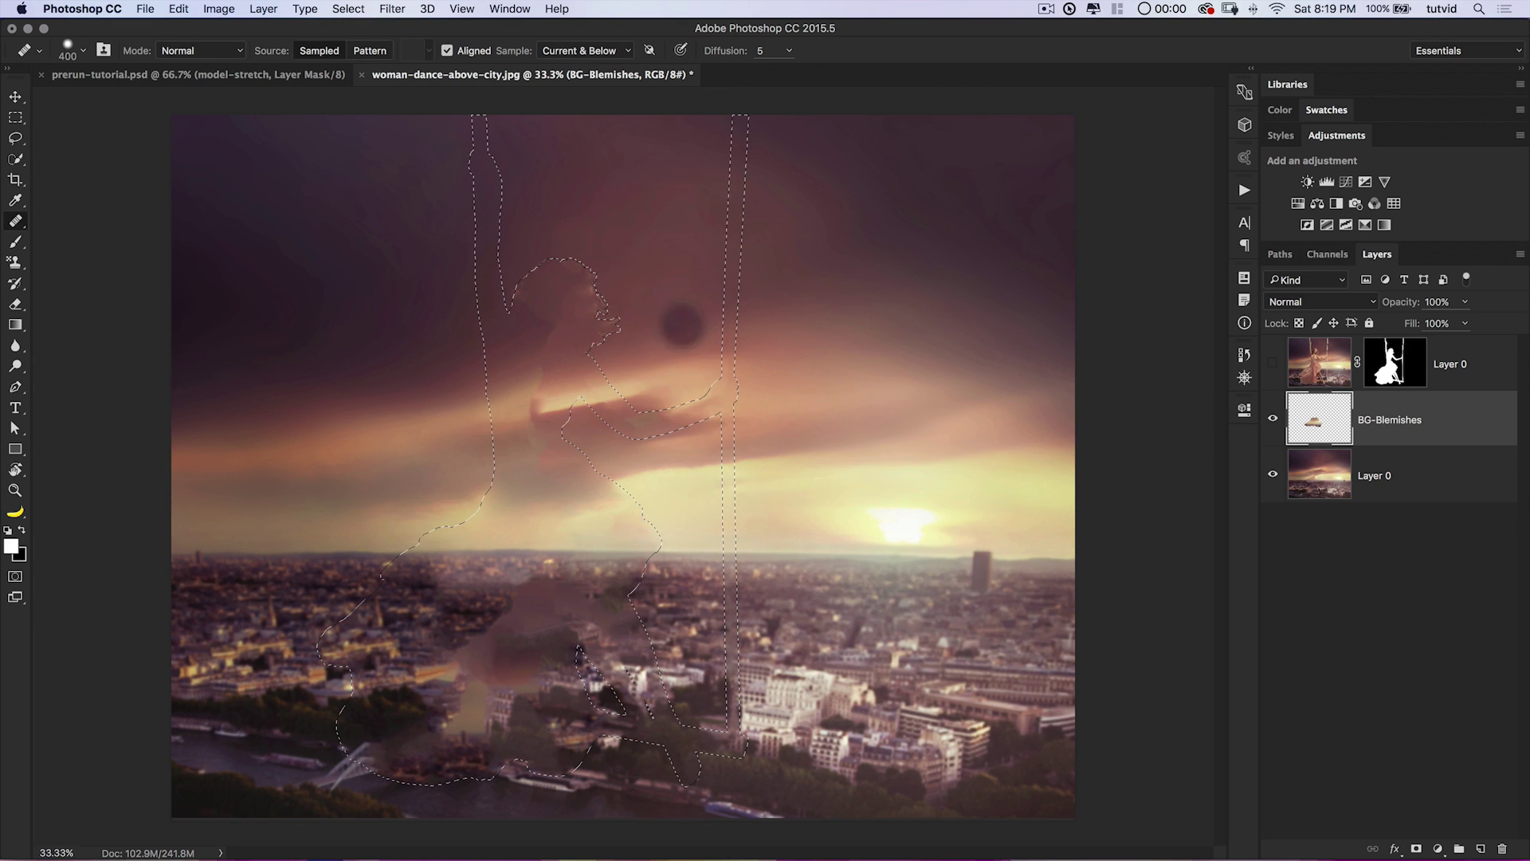
{"action": "left_click", "coordinate": [534, 340], "text": "alt"}
{"action": "left_click", "coordinate": [550, 365]}
{"action": "left_click", "coordinate": [573, 308]}
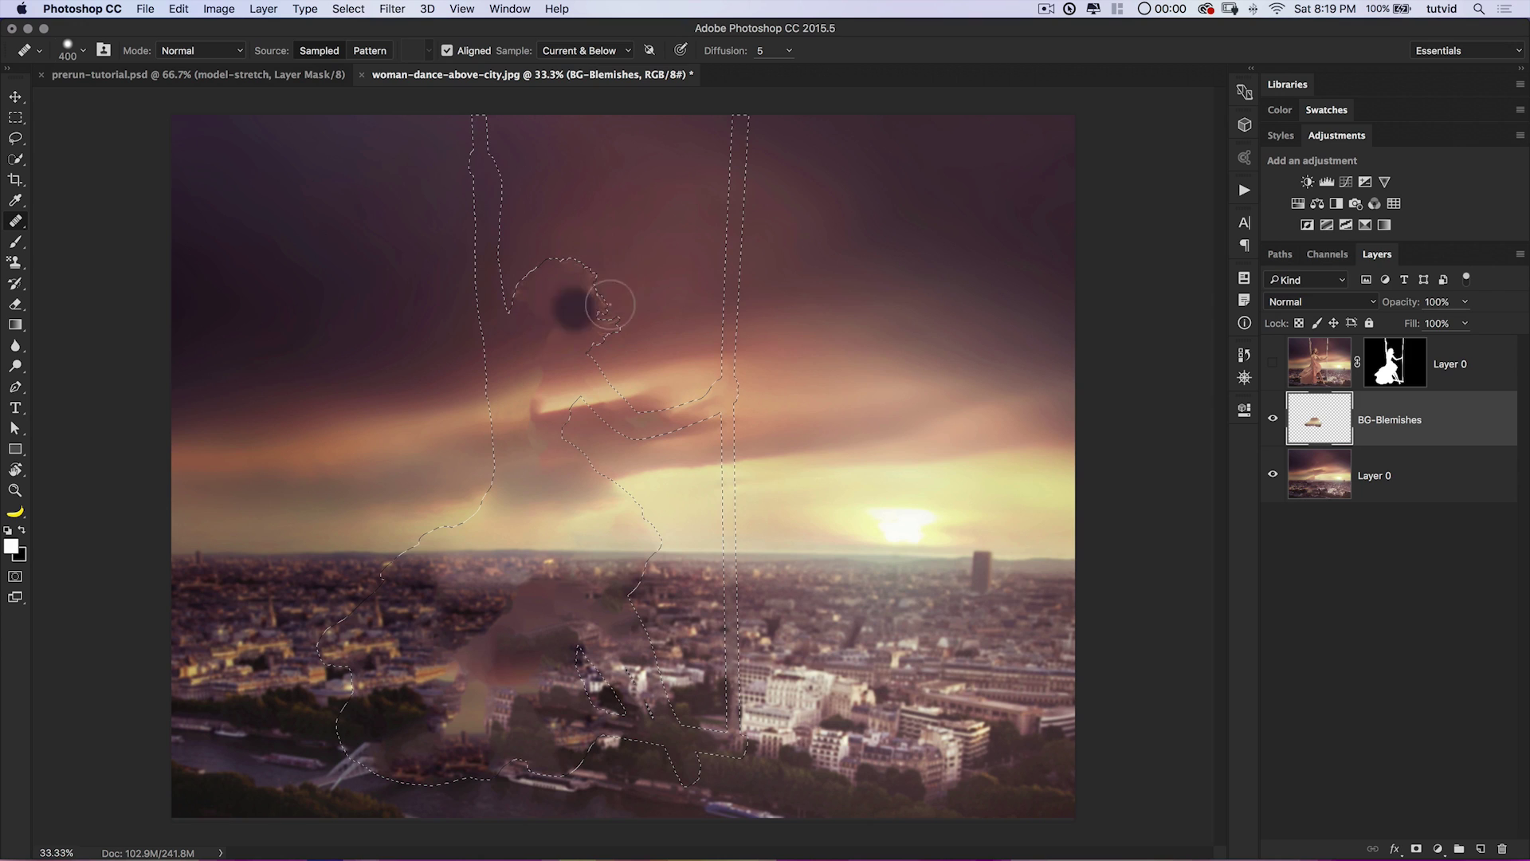
{"action": "left_click_drag", "start_coordinate": [531, 360], "coordinate": [561, 364]}
{"action": "mouse_move", "coordinate": [549, 281]}
{"action": "left_mouse_down"}
{"action": "mouse_move", "coordinate": [553, 348]}
{"action": "mouse_move", "coordinate": [535, 358]}
{"action": "mouse_move", "coordinate": [572, 335]}
{"action": "mouse_move", "coordinate": [639, 343]}
{"action": "mouse_move", "coordinate": [606, 372]}
{"action": "left_mouse_up"}
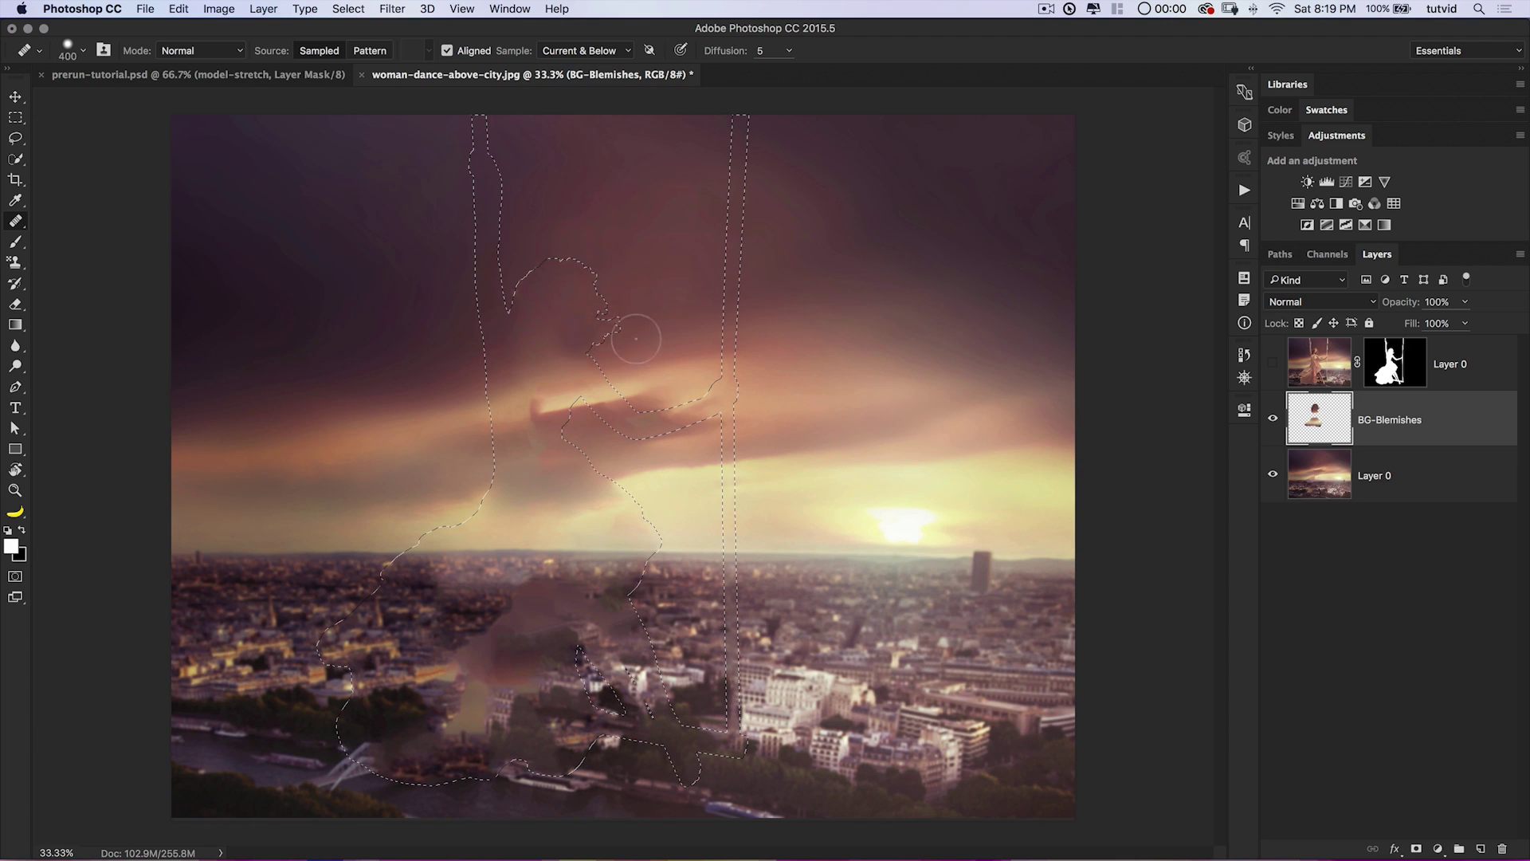
Heal the leftover arm and hand traces in the orange cloud band, sampling clouds on both sides of them.
{"action": "left_click", "coordinate": [413, 426], "text": "alt"}
{"action": "mouse_move", "coordinate": [549, 407]}
{"action": "left_mouse_down"}
{"action": "mouse_move", "coordinate": [606, 385]}
{"action": "mouse_move", "coordinate": [522, 415]}
{"action": "mouse_move", "coordinate": [626, 386]}
{"action": "left_mouse_up"}
{"action": "left_click", "coordinate": [457, 447], "text": "alt"}
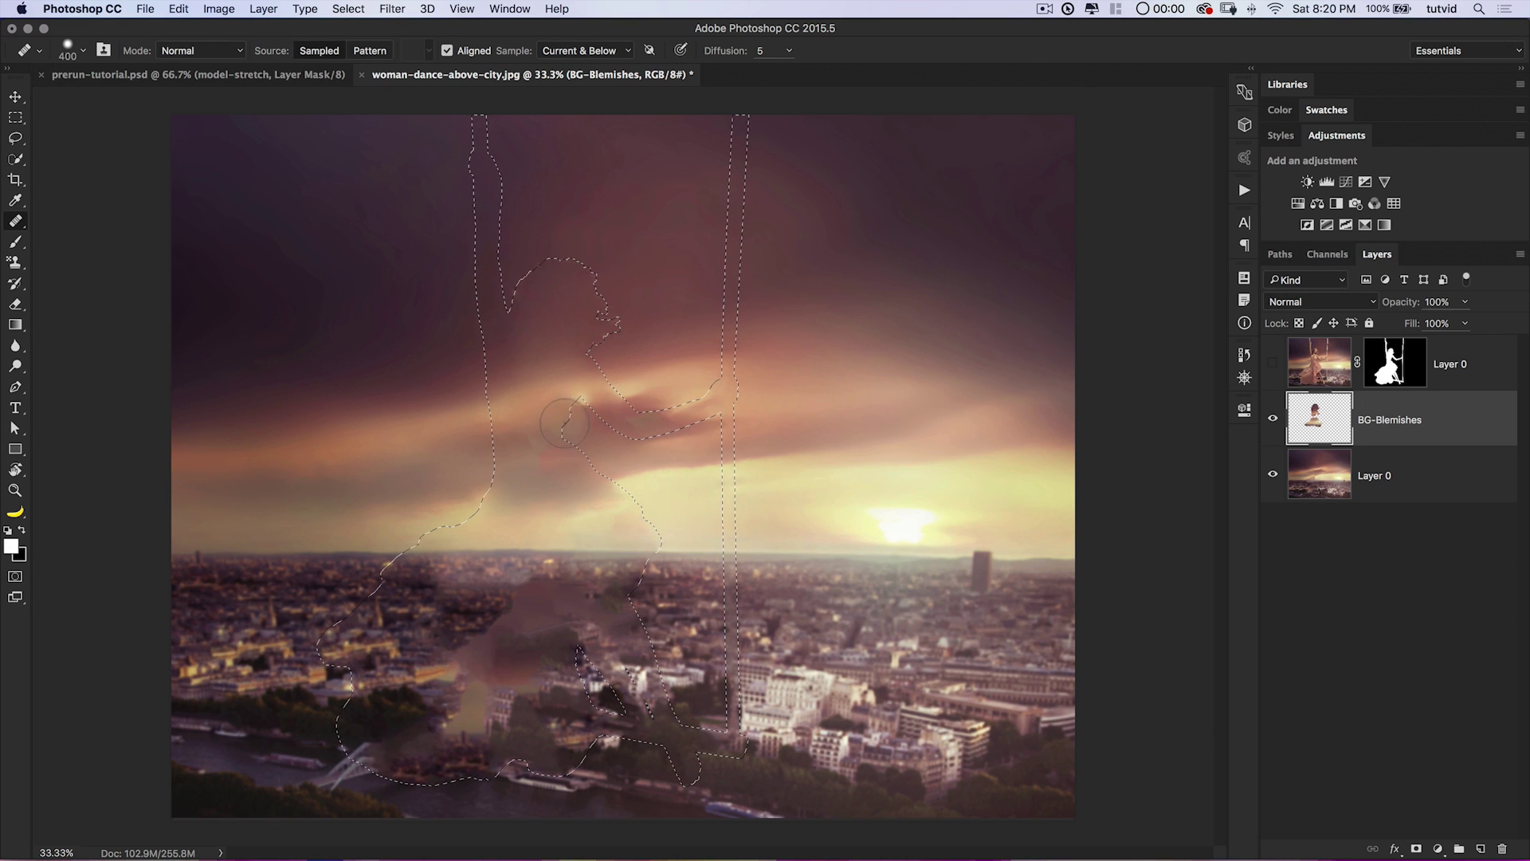
{"action": "left_click_drag", "start_coordinate": [703, 393], "coordinate": [706, 363]}
{"action": "key", "text": "super+z"}
{"action": "left_click", "coordinate": [754, 396], "text": "alt"}
{"action": "left_click_drag", "start_coordinate": [687, 413], "coordinate": [699, 411]}
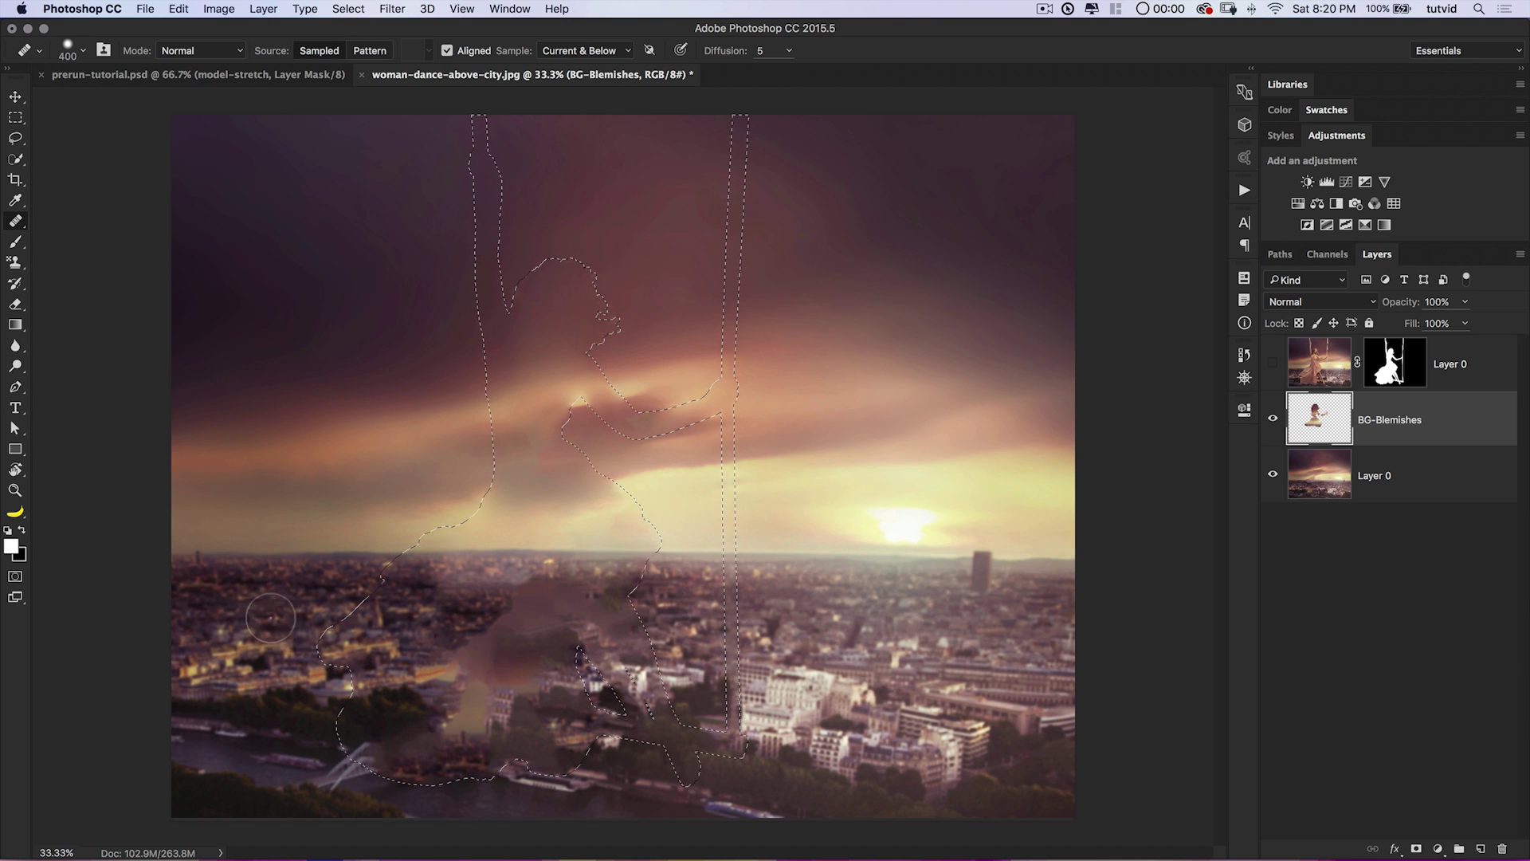
Heal the blurred dress area in the city with sampled rooftops and buildings, and clear the selection.
{"action": "left_click", "coordinate": [323, 607], "text": "alt"}
{"action": "left_click", "coordinate": [381, 614]}
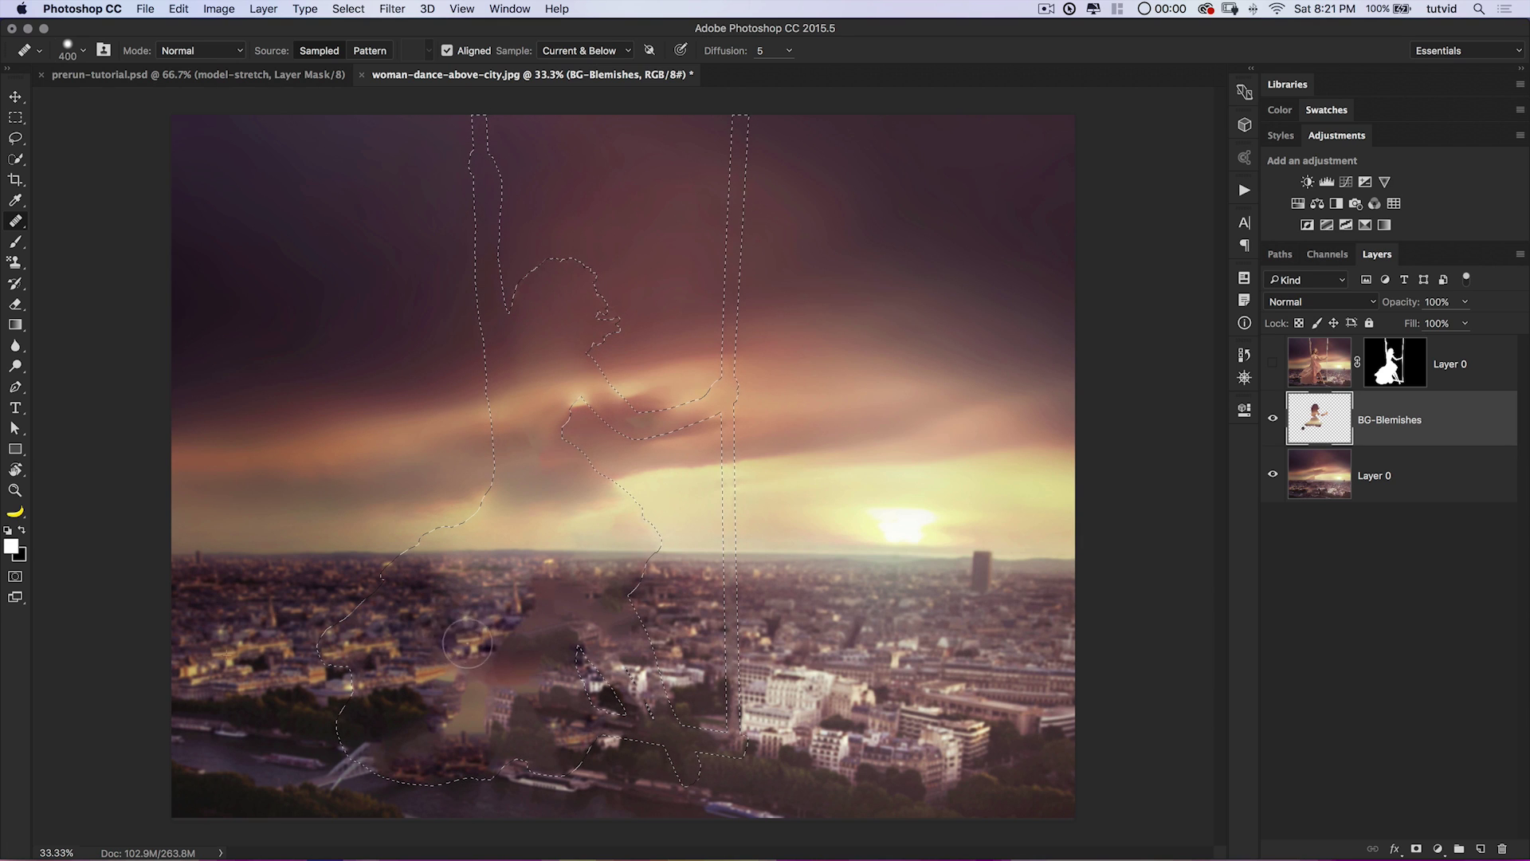
{"action": "left_click_drag", "start_coordinate": [452, 683], "coordinate": [522, 690]}
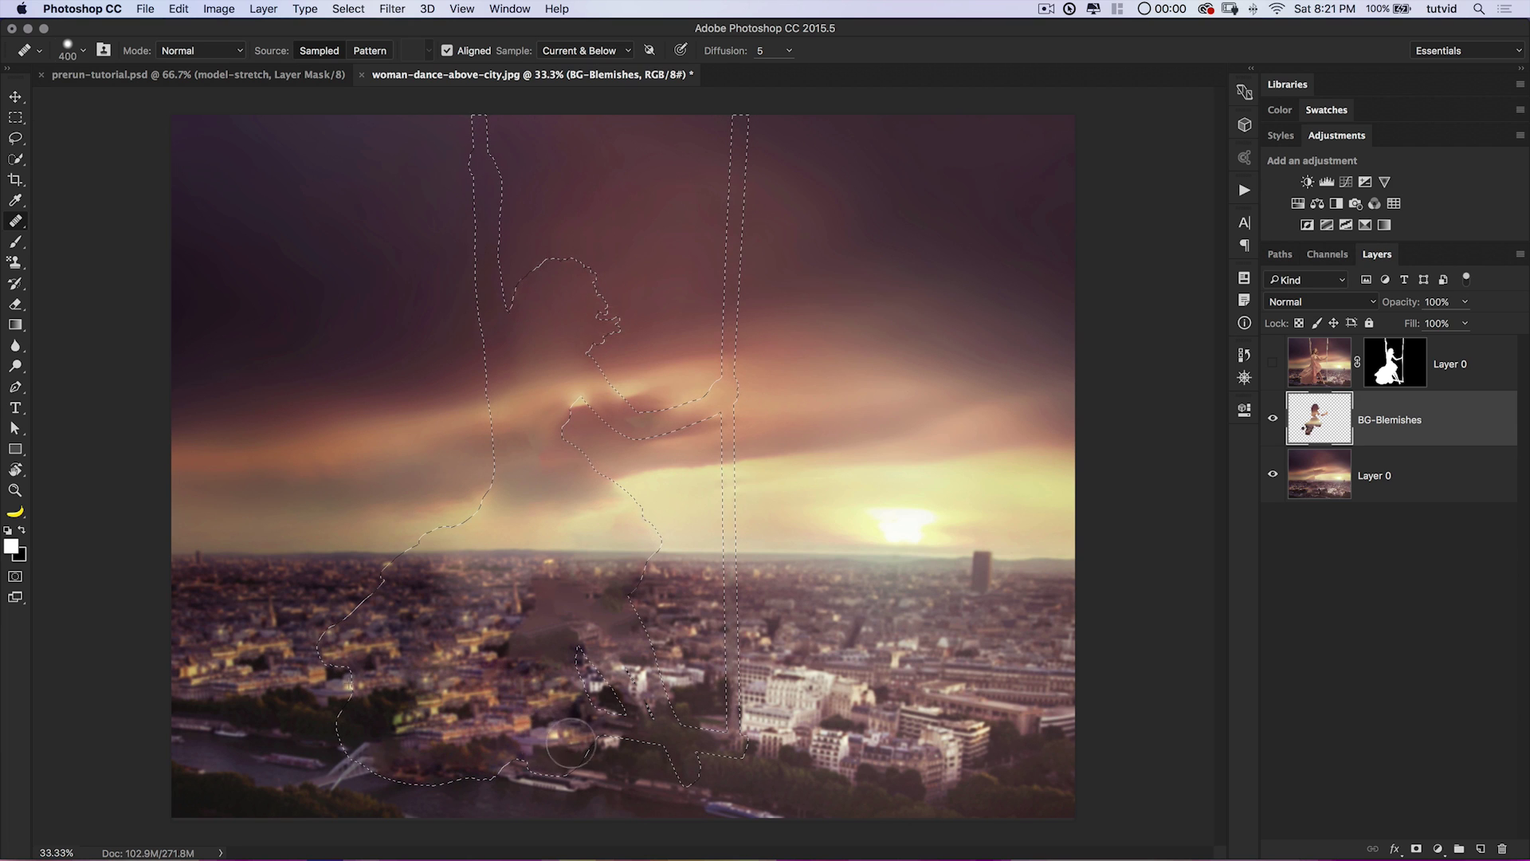
{"action": "left_click_drag", "start_coordinate": [561, 622], "coordinate": [559, 625]}
{"action": "left_click", "coordinate": [501, 650], "text": "alt"}
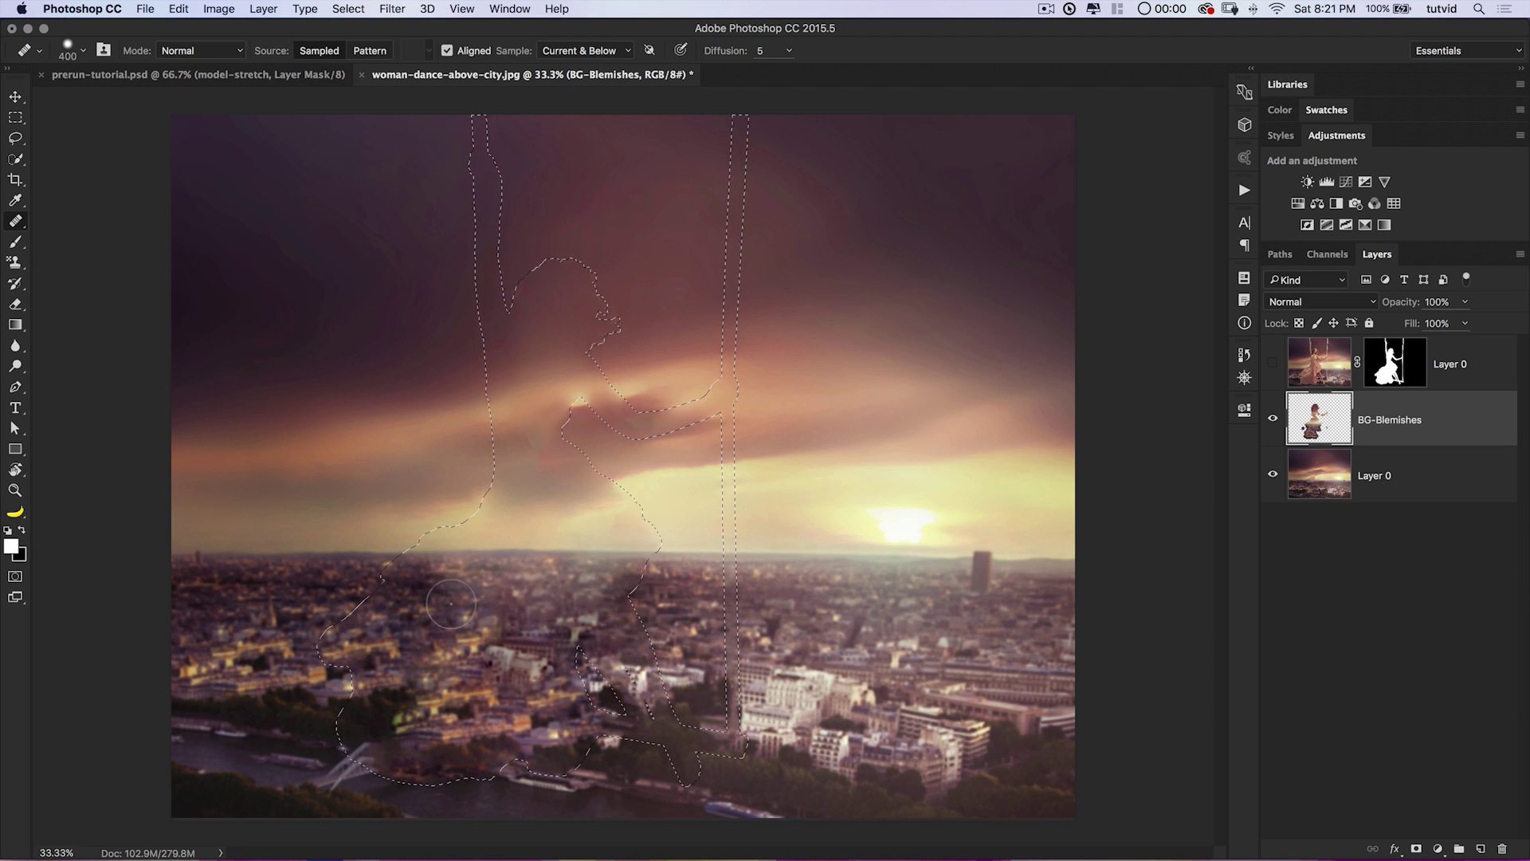
{"action": "mouse_move", "coordinate": [410, 606]}
{"action": "left_mouse_down"}
{"action": "mouse_move", "coordinate": [514, 596]}
{"action": "mouse_move", "coordinate": [388, 605]}
{"action": "mouse_move", "coordinate": [467, 621]}
{"action": "left_mouse_up"}
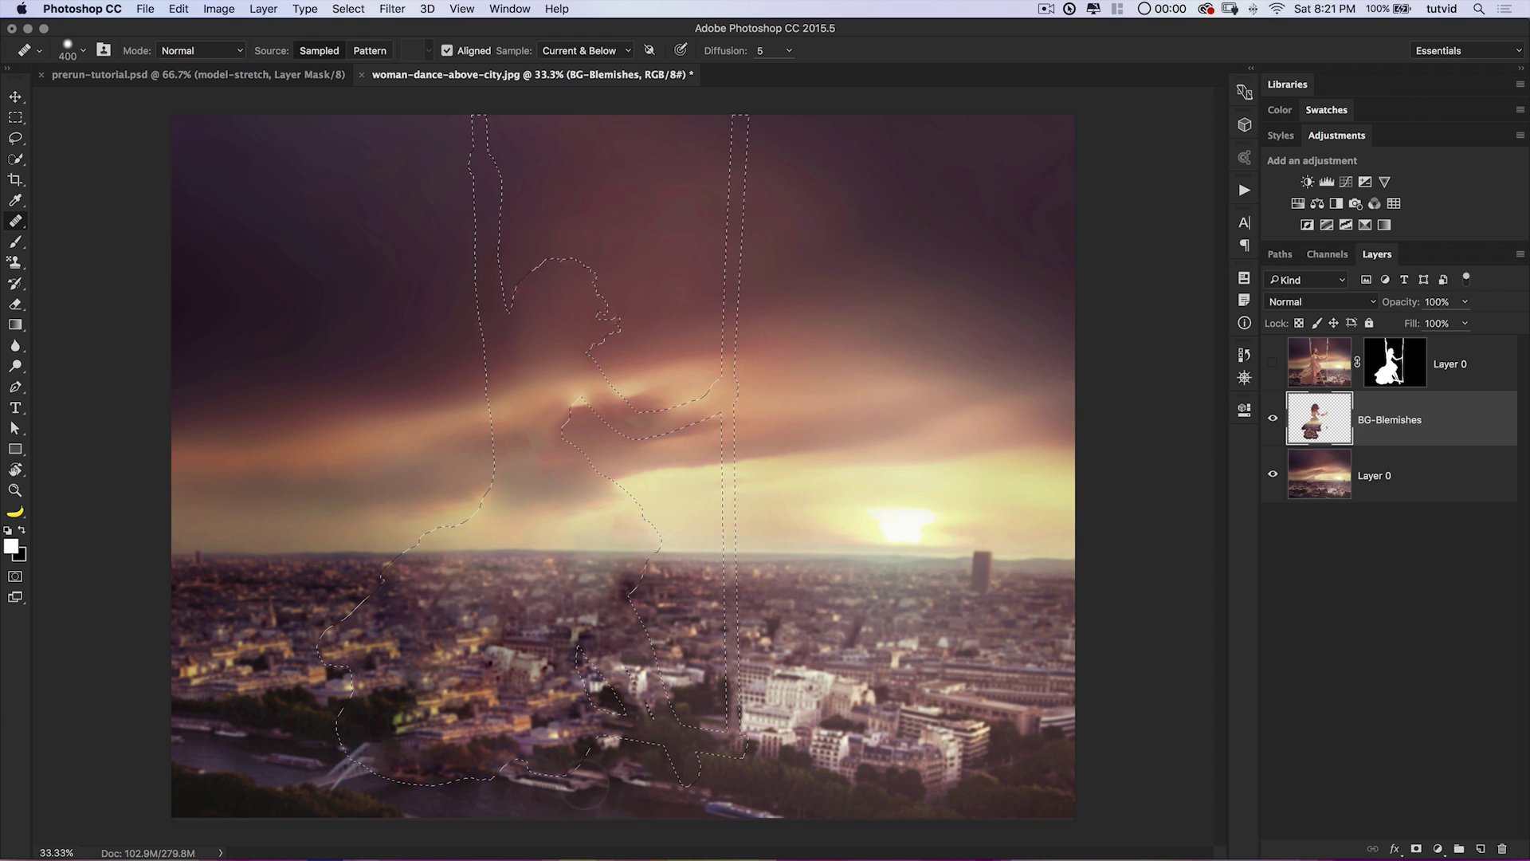
{"action": "key", "text": "super+d"}
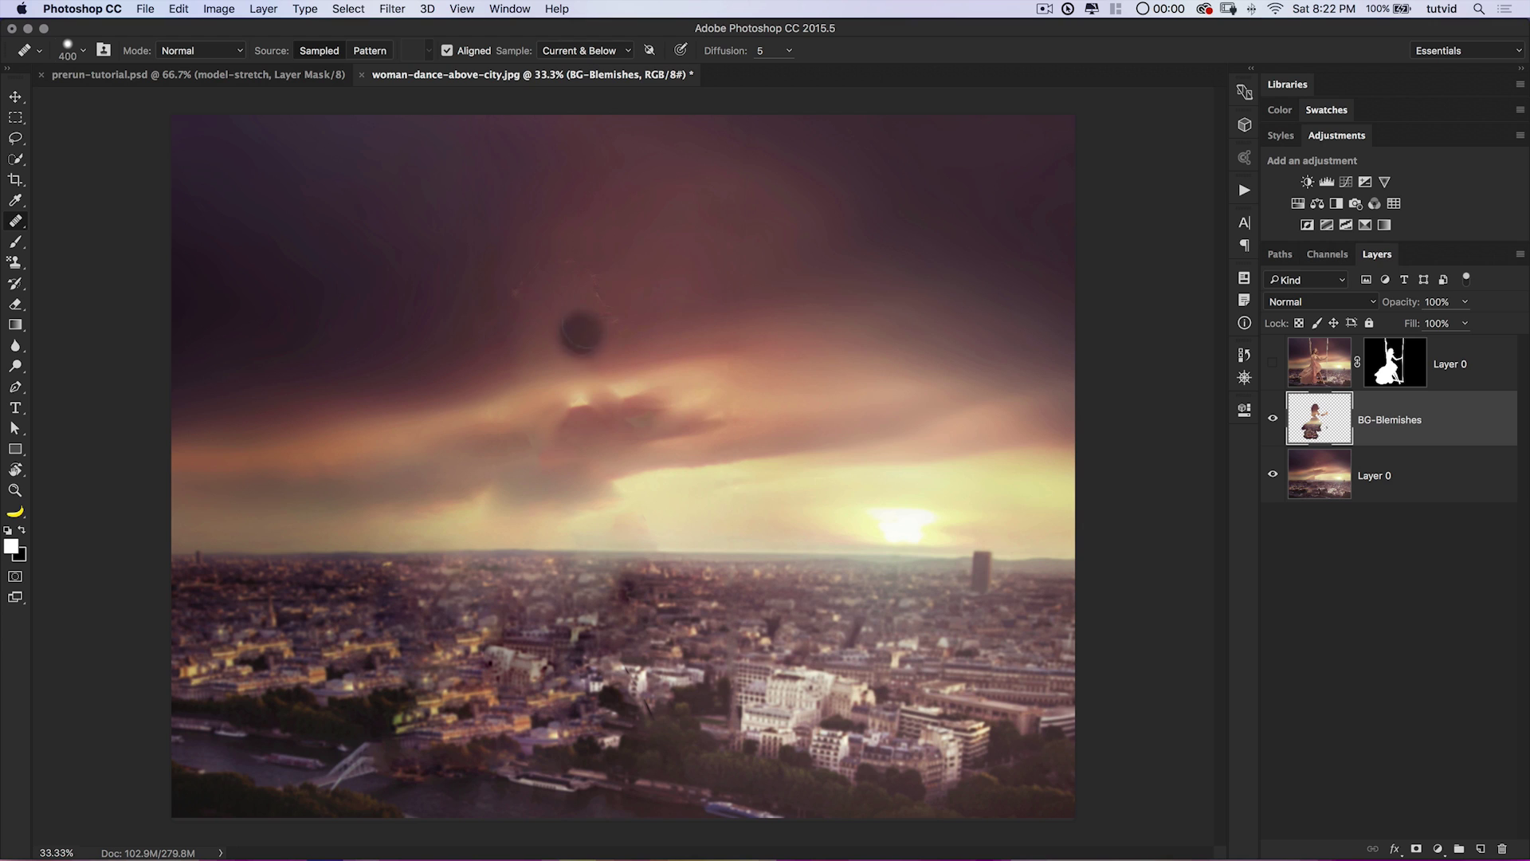
Heal the remaining outline specks in the dark sky and the bright spots along the cloud edge.
{"action": "left_click", "coordinate": [664, 323], "text": "alt"}
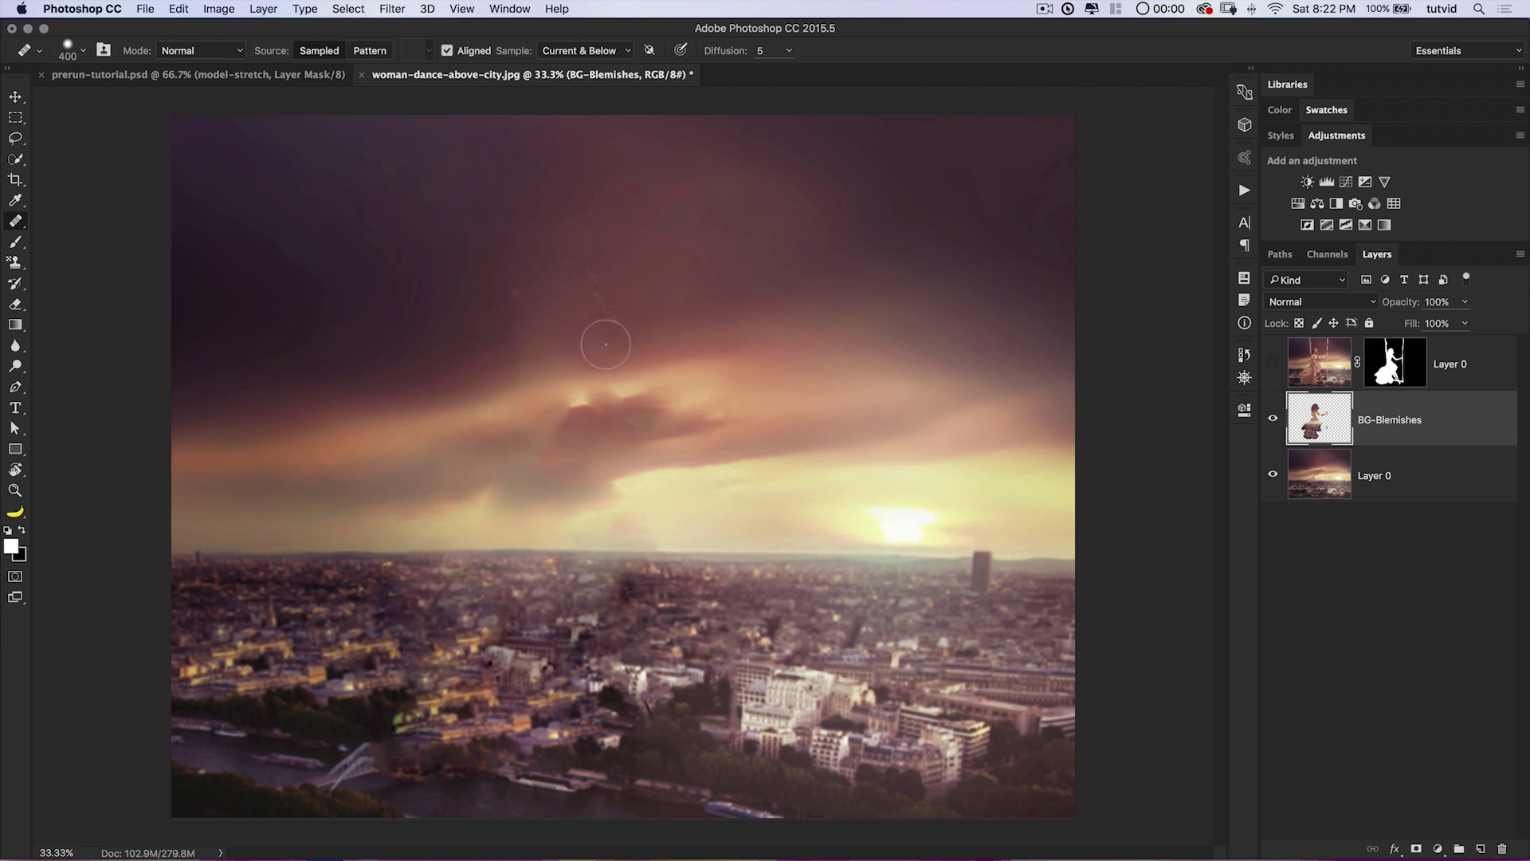
{"action": "mouse_move", "coordinate": [592, 338]}
{"action": "left_mouse_down"}
{"action": "mouse_move", "coordinate": [595, 286]}
{"action": "mouse_move", "coordinate": [561, 262]}
{"action": "left_mouse_up"}
{"action": "left_click_drag", "start_coordinate": [583, 401], "coordinate": [636, 389]}
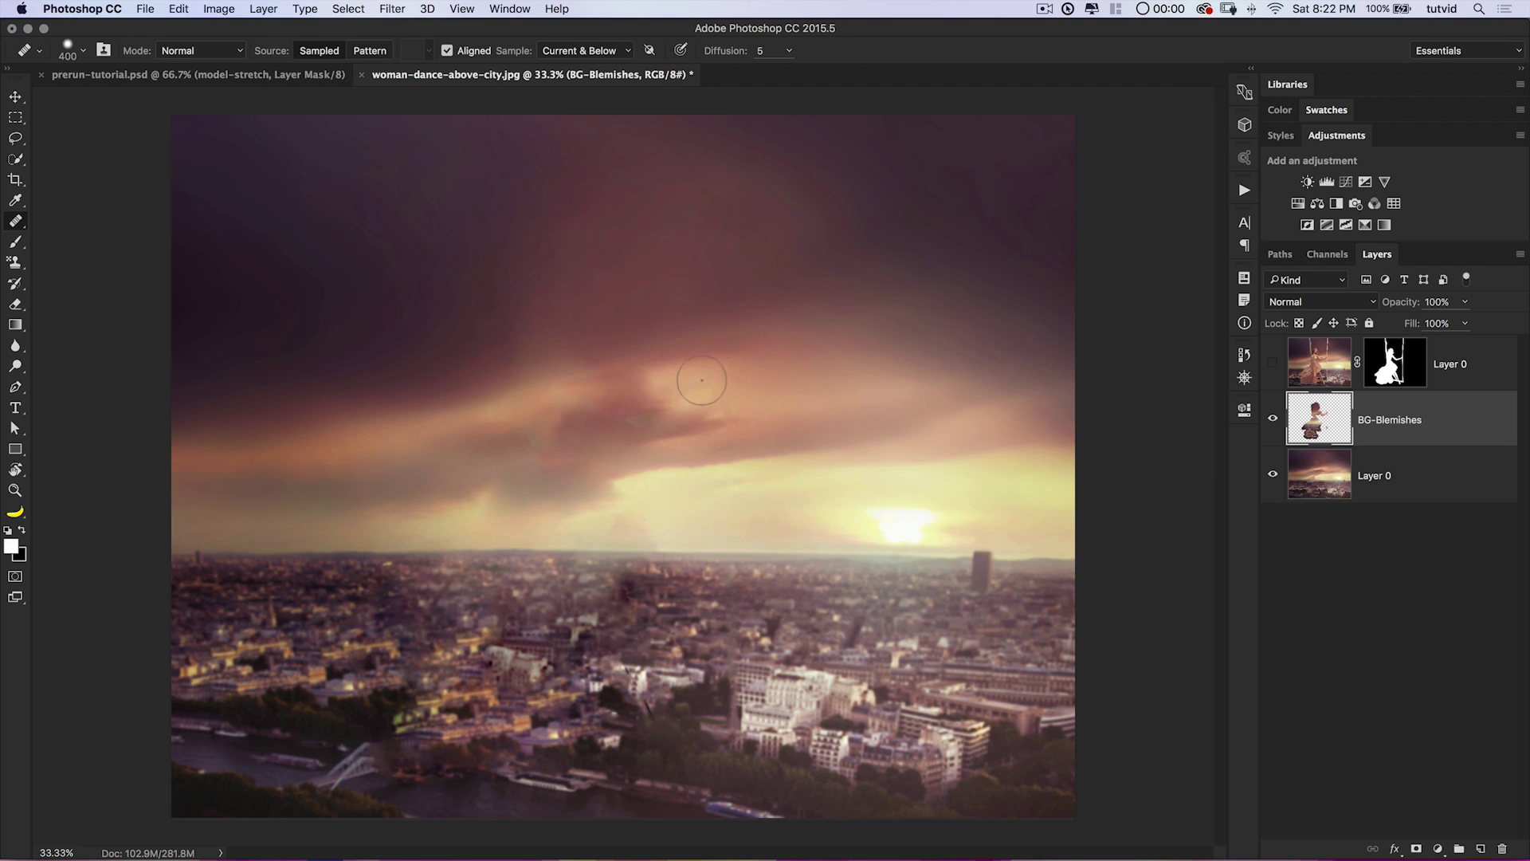
Smooth the dark smudge in the middle of the orange cloud band by healing from surrounding clouds.
{"action": "left_click", "coordinate": [649, 437], "text": "alt"}
{"action": "left_click_drag", "start_coordinate": [642, 416], "coordinate": [451, 437]}
{"action": "left_click", "coordinate": [586, 475]}
{"action": "mouse_move", "coordinate": [640, 401]}
{"action": "left_mouse_down"}
{"action": "mouse_move", "coordinate": [722, 389]}
{"action": "mouse_move", "coordinate": [647, 415]}
{"action": "mouse_move", "coordinate": [714, 401]}
{"action": "mouse_move", "coordinate": [721, 425]}
{"action": "left_mouse_up"}
{"action": "left_click", "coordinate": [759, 389], "text": "alt"}
{"action": "left_click", "coordinate": [773, 403], "text": "alt"}
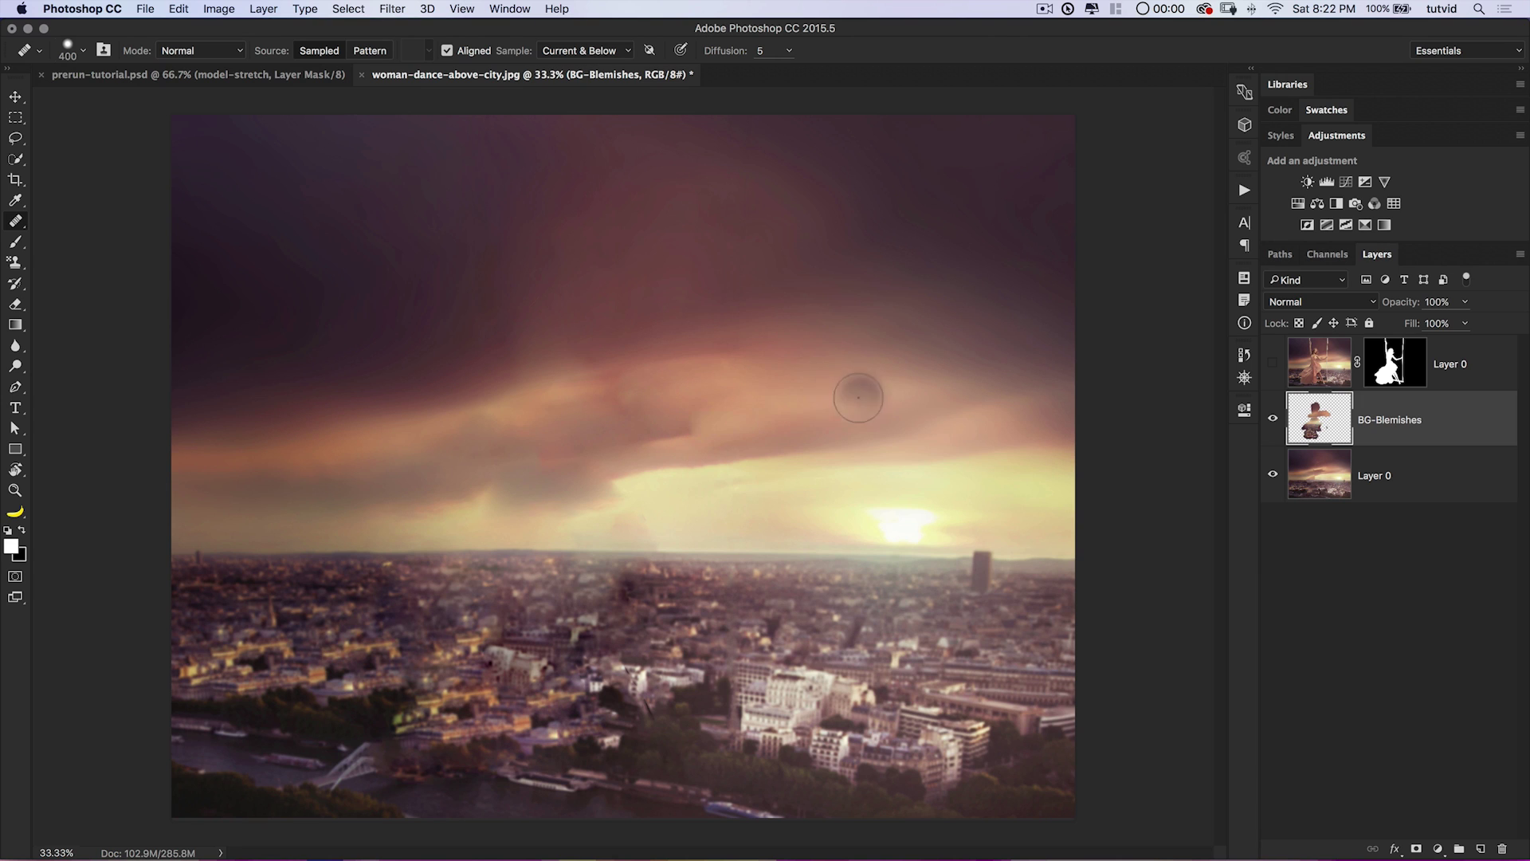
{"action": "left_click", "coordinate": [702, 399], "text": "alt"}
{"action": "left_click_drag", "start_coordinate": [656, 423], "coordinate": [685, 421]}
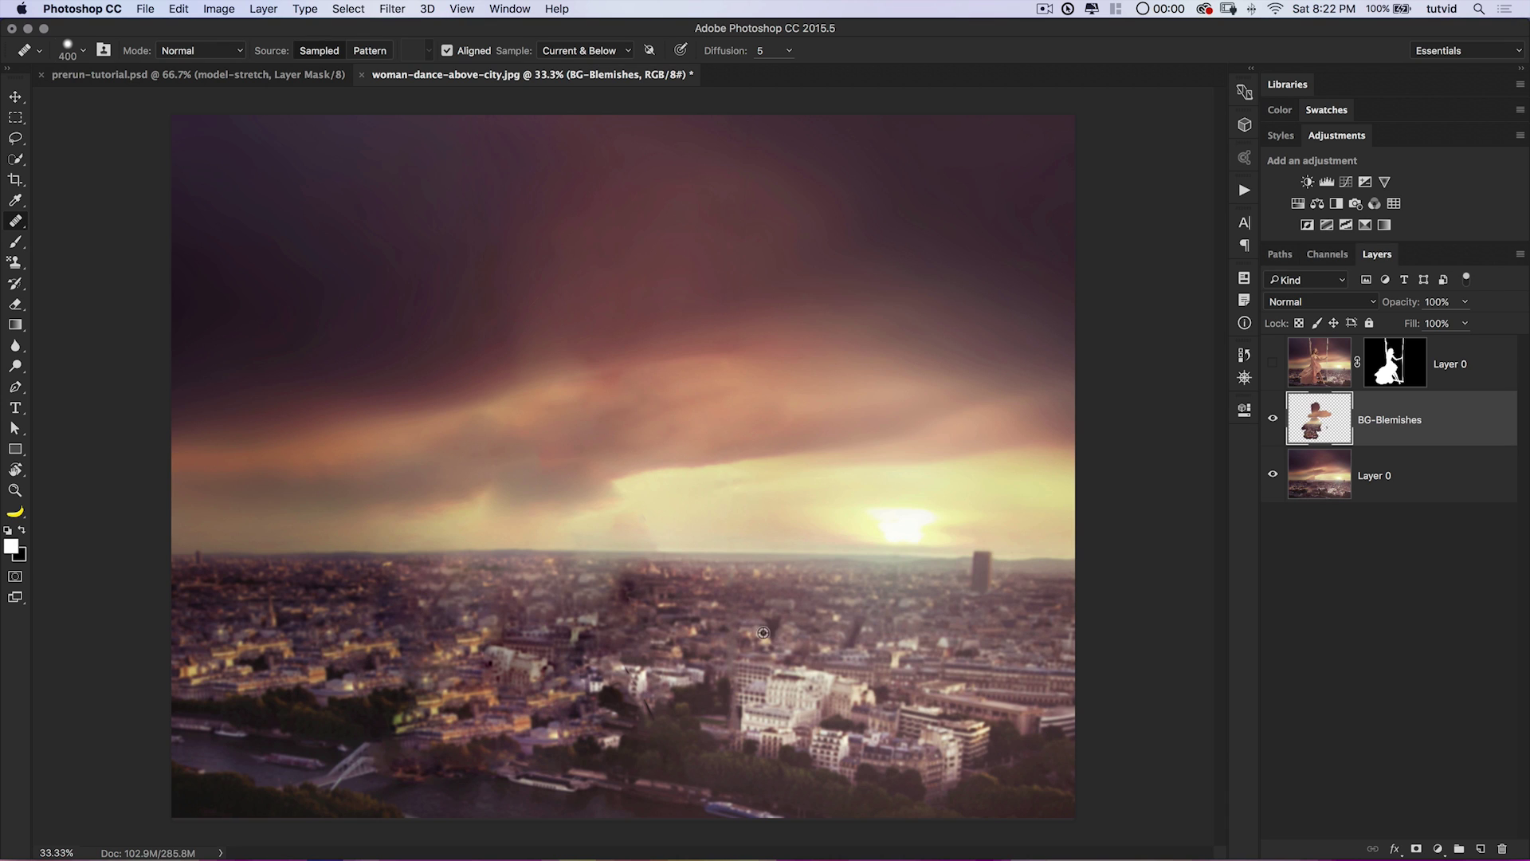
Heal the dark smudges among the rooftops in the middle of the city, resampling from cleaner buildings.
{"action": "mouse_move", "coordinate": [598, 587]}
{"action": "left_mouse_down"}
{"action": "mouse_move", "coordinate": [685, 592]}
{"action": "mouse_move", "coordinate": [612, 607]}
{"action": "left_mouse_up"}
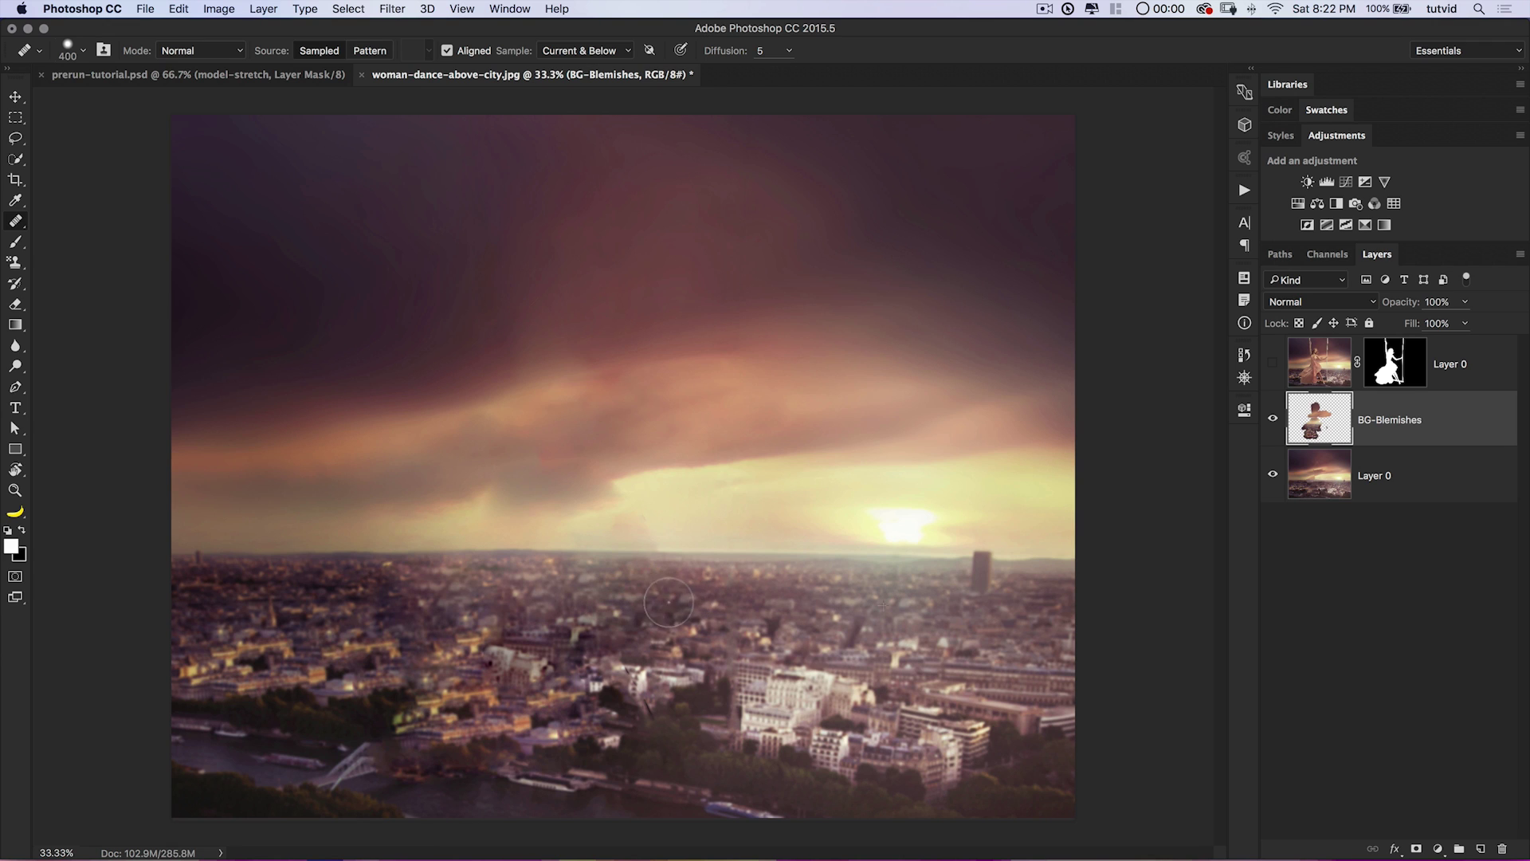
{"action": "left_click_drag", "start_coordinate": [579, 643], "coordinate": [556, 684]}
{"action": "key", "text": "super+z"}
{"action": "left_click", "coordinate": [866, 662], "text": "alt"}
{"action": "mouse_move", "coordinate": [580, 643]}
{"action": "left_mouse_down"}
{"action": "mouse_move", "coordinate": [548, 652]}
{"action": "mouse_move", "coordinate": [555, 635]}
{"action": "mouse_move", "coordinate": [611, 644]}
{"action": "left_mouse_up"}
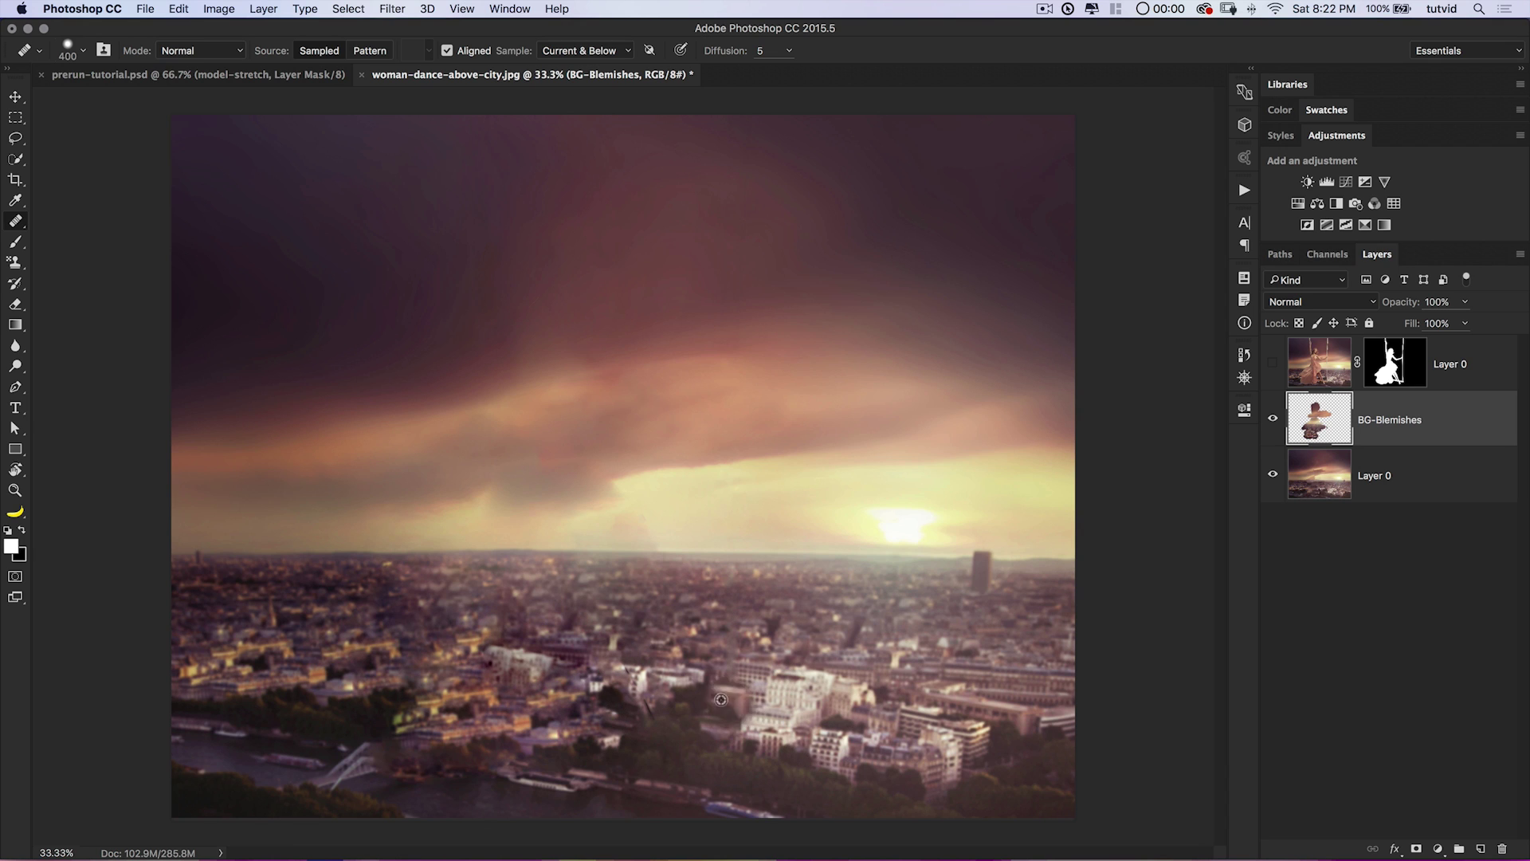
Heal the leftover leg and seat traces around the trees beside the large white buildings.
{"action": "mouse_move", "coordinate": [655, 714]}
{"action": "left_mouse_down"}
{"action": "mouse_move", "coordinate": [684, 707]}
{"action": "mouse_move", "coordinate": [652, 721]}
{"action": "left_mouse_up"}
{"action": "left_click", "coordinate": [684, 757], "text": "alt"}
{"action": "left_click_drag", "start_coordinate": [646, 720], "coordinate": [649, 719]}
{"action": "key", "text": "super+z"}
{"action": "mouse_move", "coordinate": [638, 683]}
{"action": "left_mouse_down"}
{"action": "mouse_move", "coordinate": [652, 700]}
{"action": "mouse_move", "coordinate": [646, 686]}
{"action": "mouse_move", "coordinate": [704, 689]}
{"action": "mouse_move", "coordinate": [647, 704]}
{"action": "left_mouse_up"}
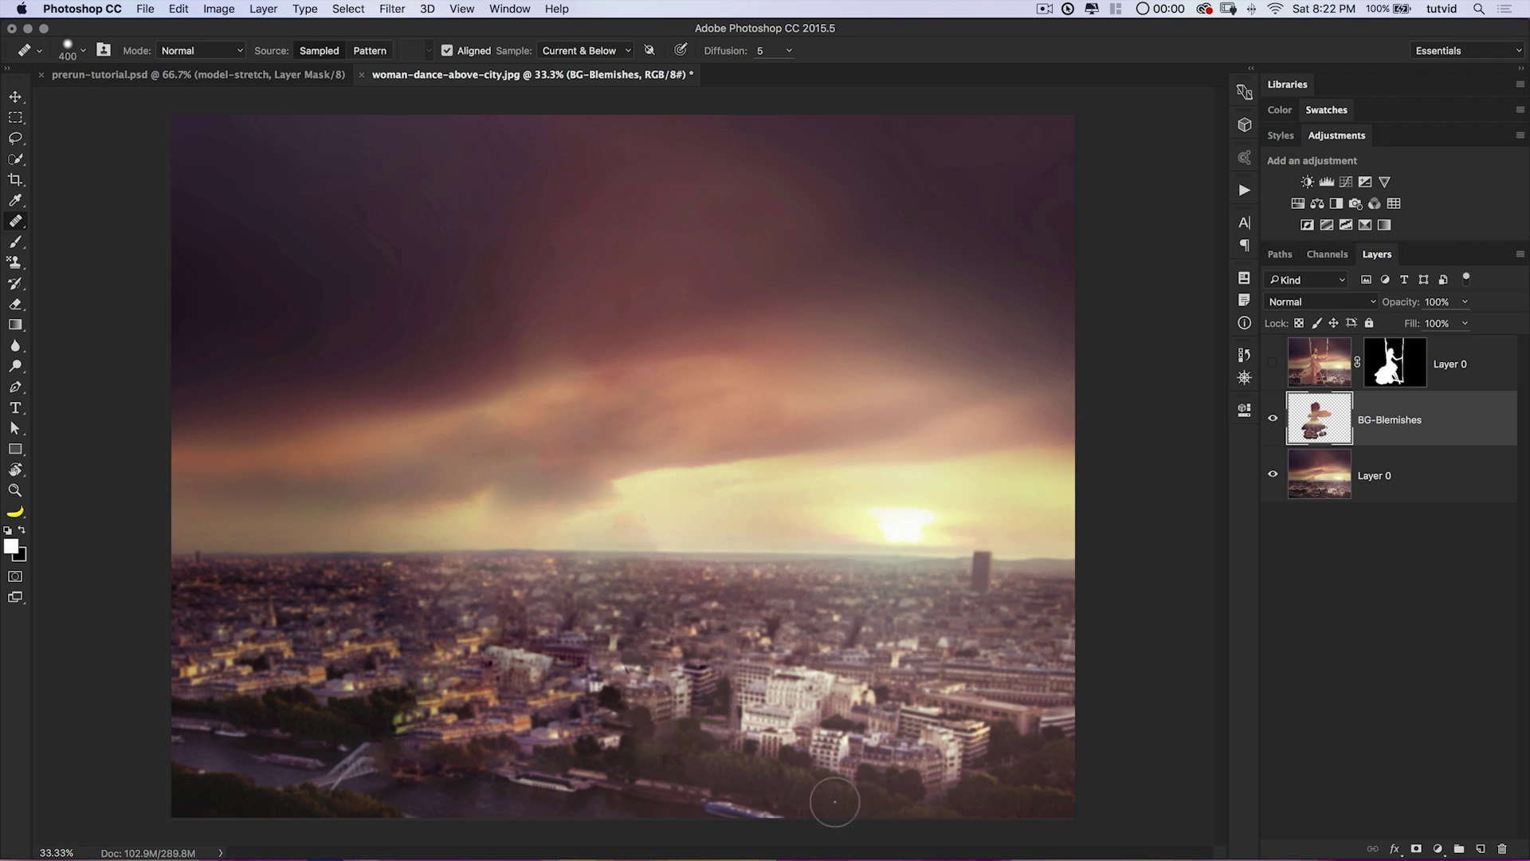
{"action": "left_click_drag", "start_coordinate": [700, 668], "coordinate": [709, 672]}
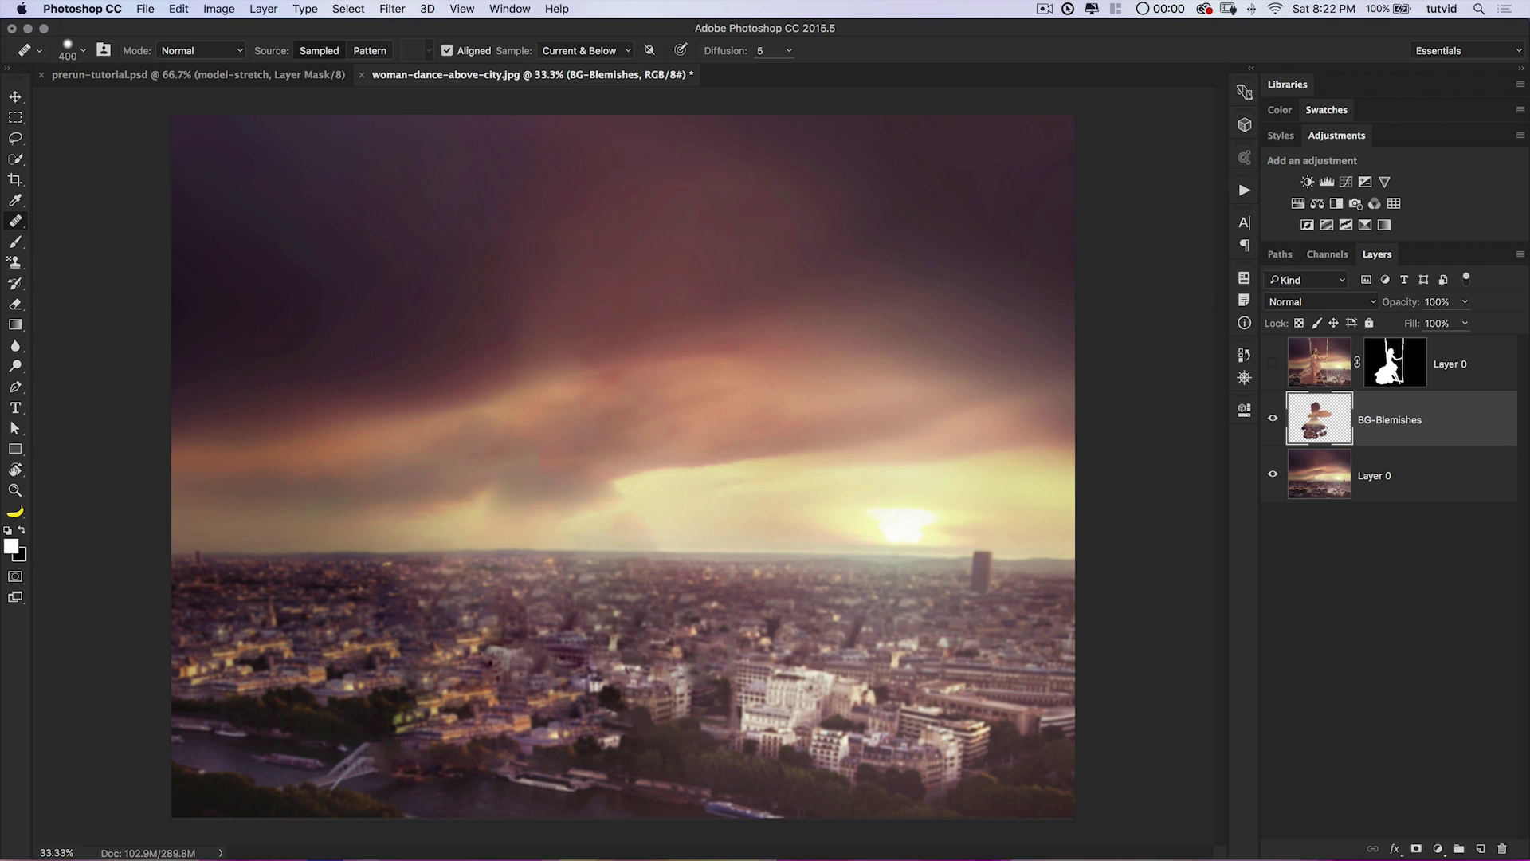
Heal the blurred rooftops in the left half of the city with nearby sampled rooftops.
{"action": "left_click", "coordinate": [622, 655], "text": "alt"}
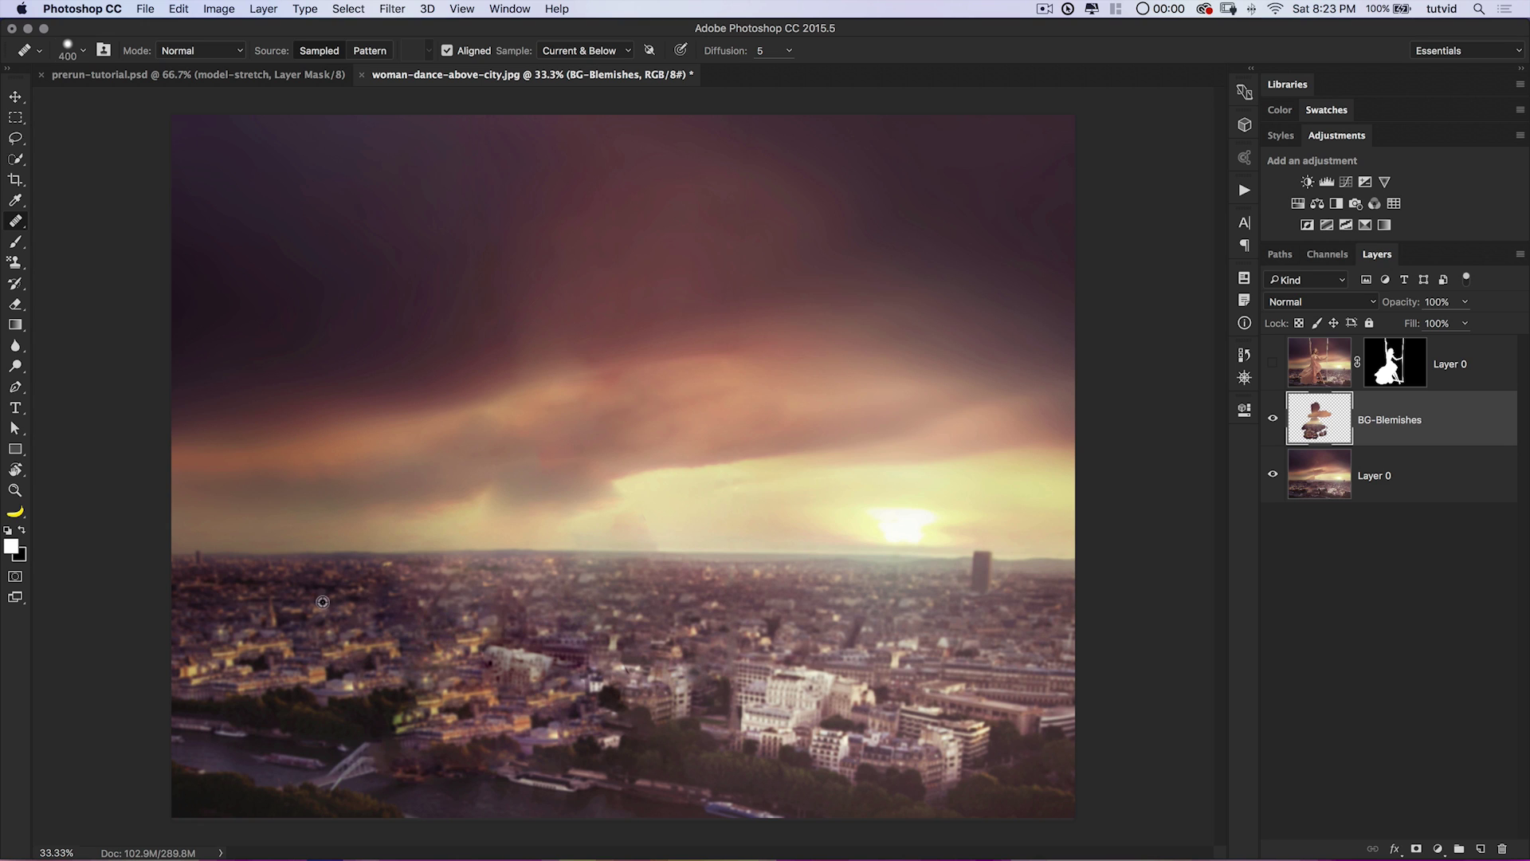
{"action": "left_click", "coordinate": [353, 598], "text": "alt"}
{"action": "left_click_drag", "start_coordinate": [415, 601], "coordinate": [421, 591]}
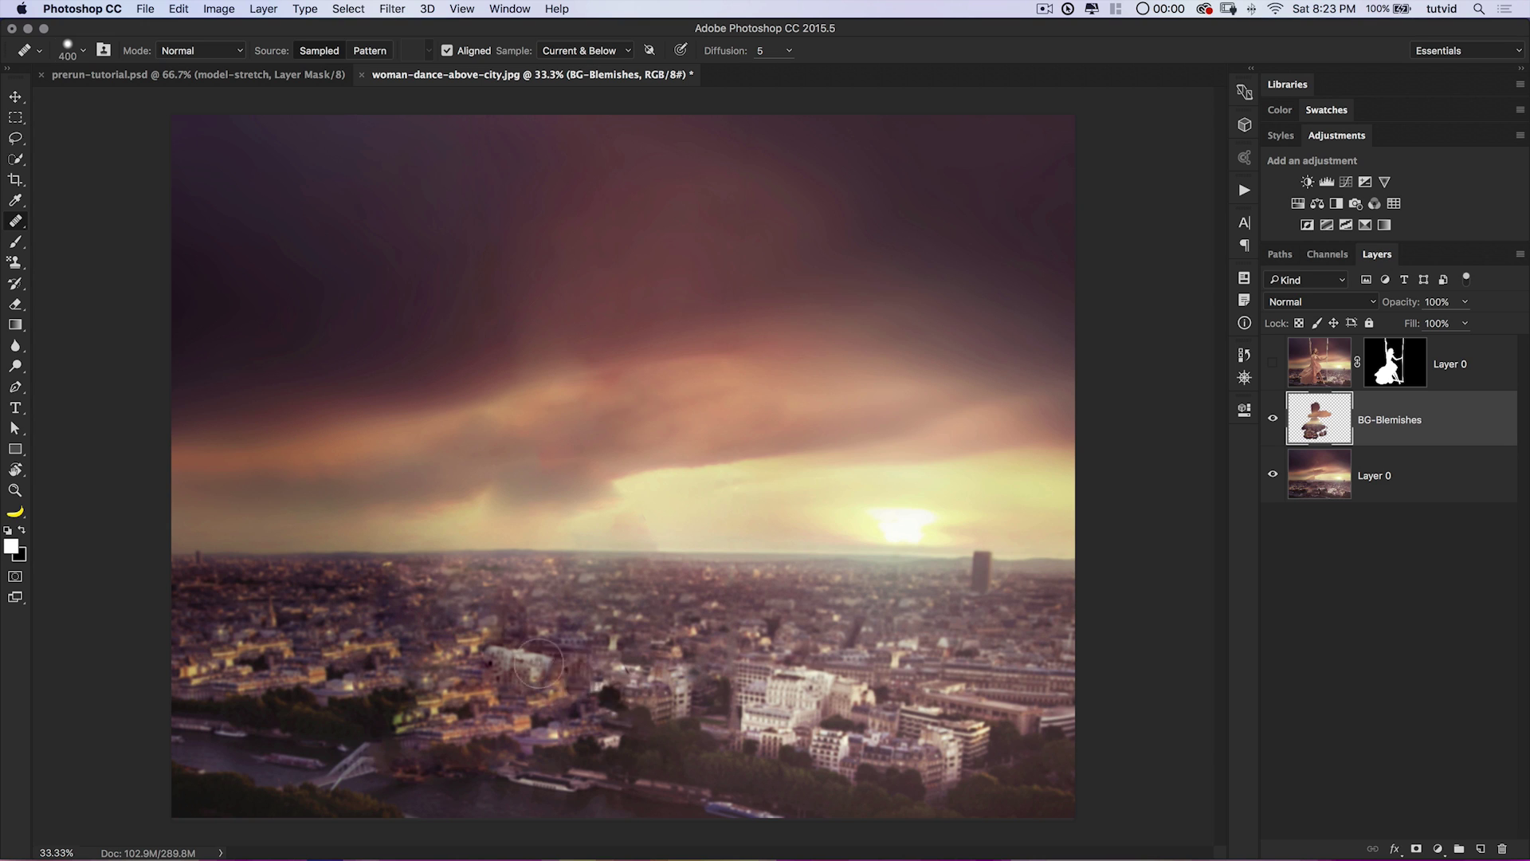
Examine the footbridge area up close and compare the background with the upper masked Layer 0 shown and hidden.
{"action": "left_click", "coordinate": [1272, 365]}
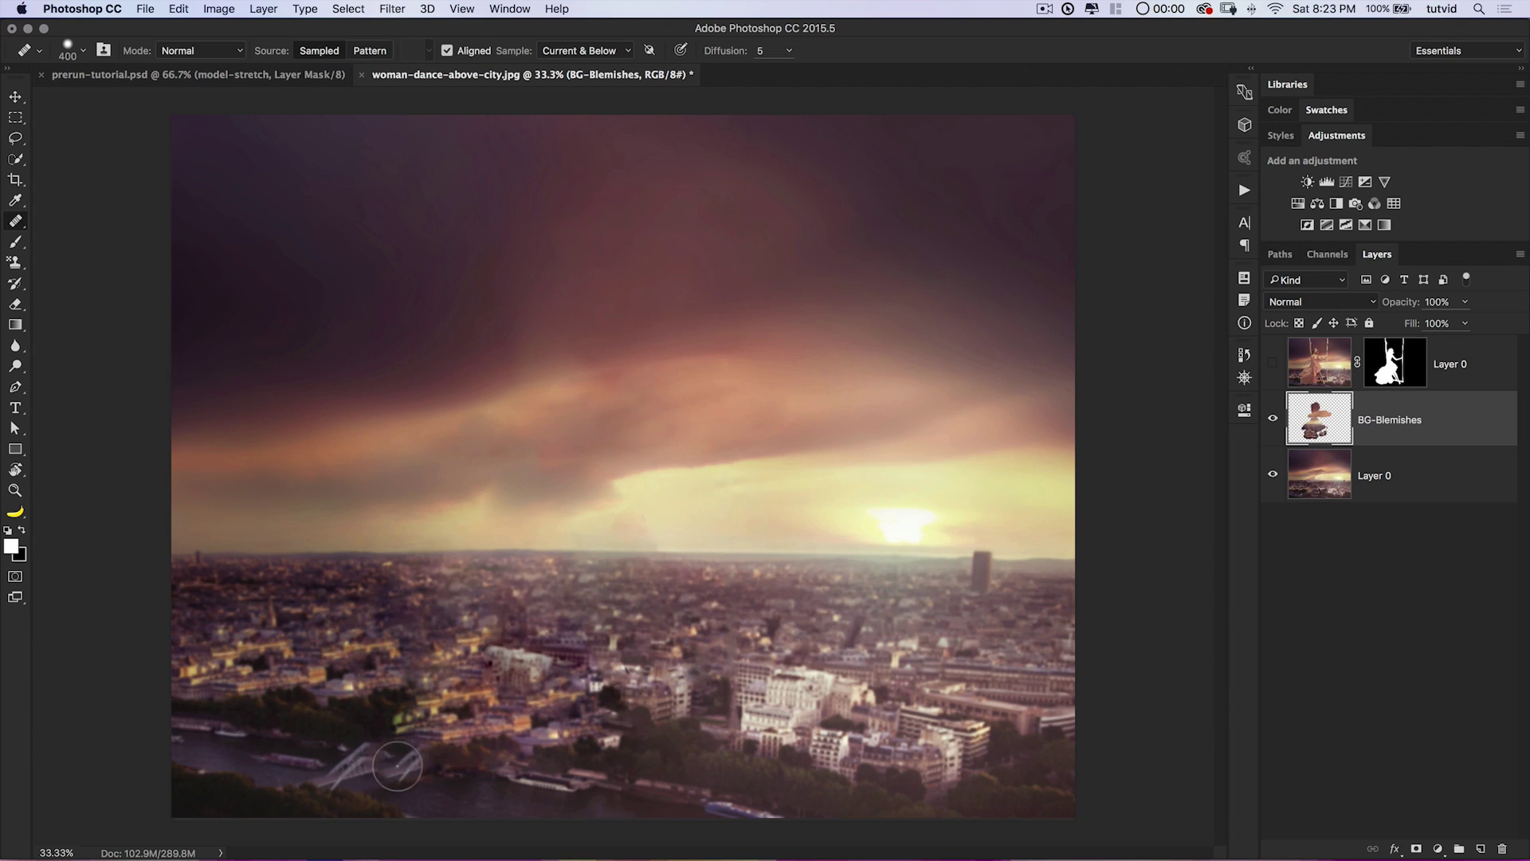
{"action": "key", "text": "z"}
{"action": "left_click", "coordinate": [397, 765]}
{"action": "left_click", "coordinate": [398, 753]}
{"action": "left_click", "coordinate": [399, 725]}
{"action": "left_click_drag", "start_coordinate": [384, 732], "coordinate": [547, 577]}
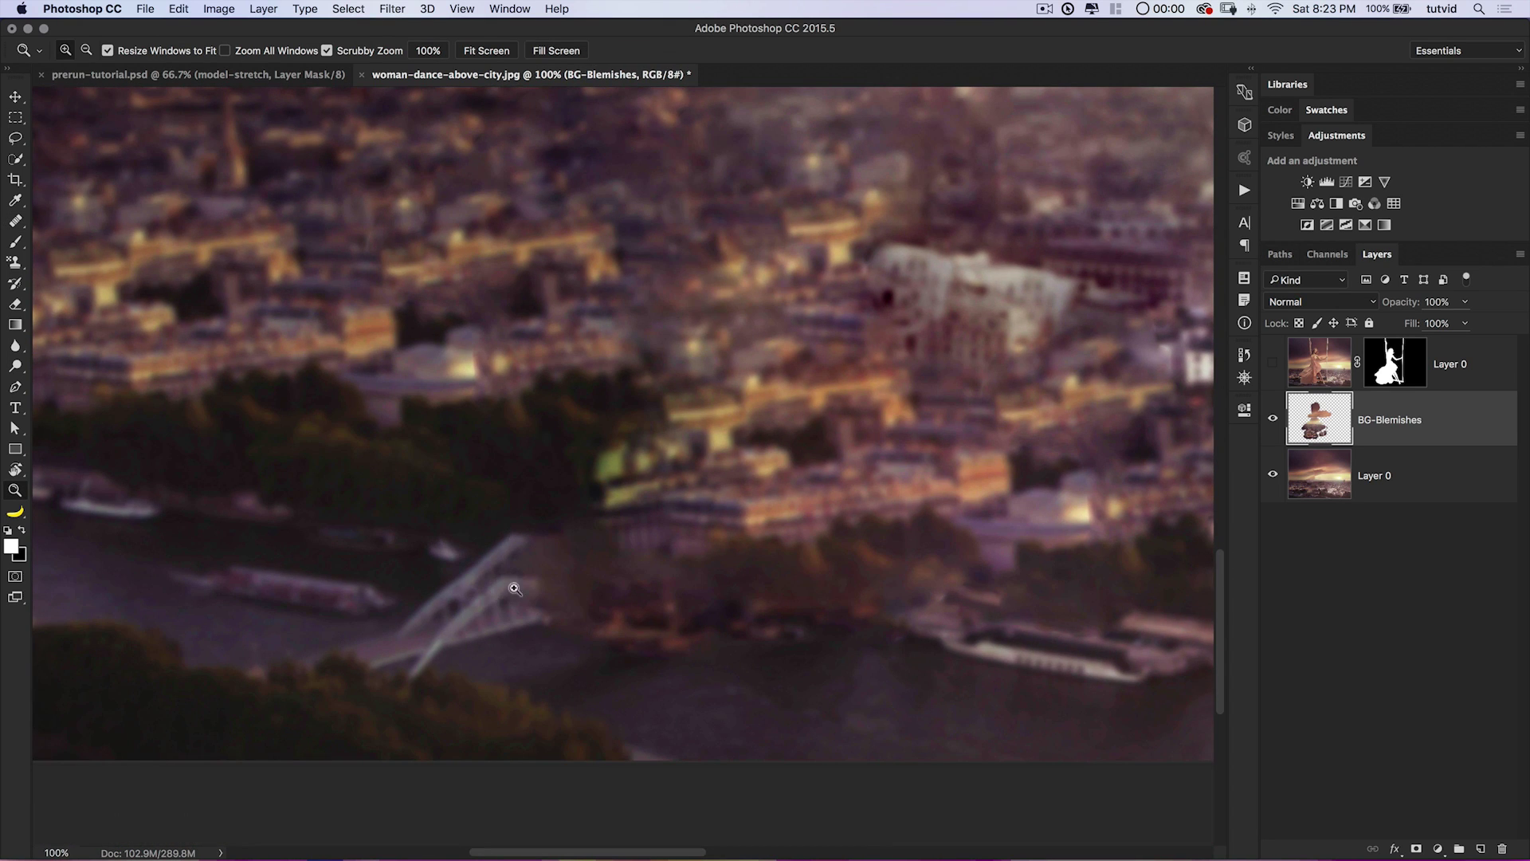
{"action": "key", "text": "super+0"}
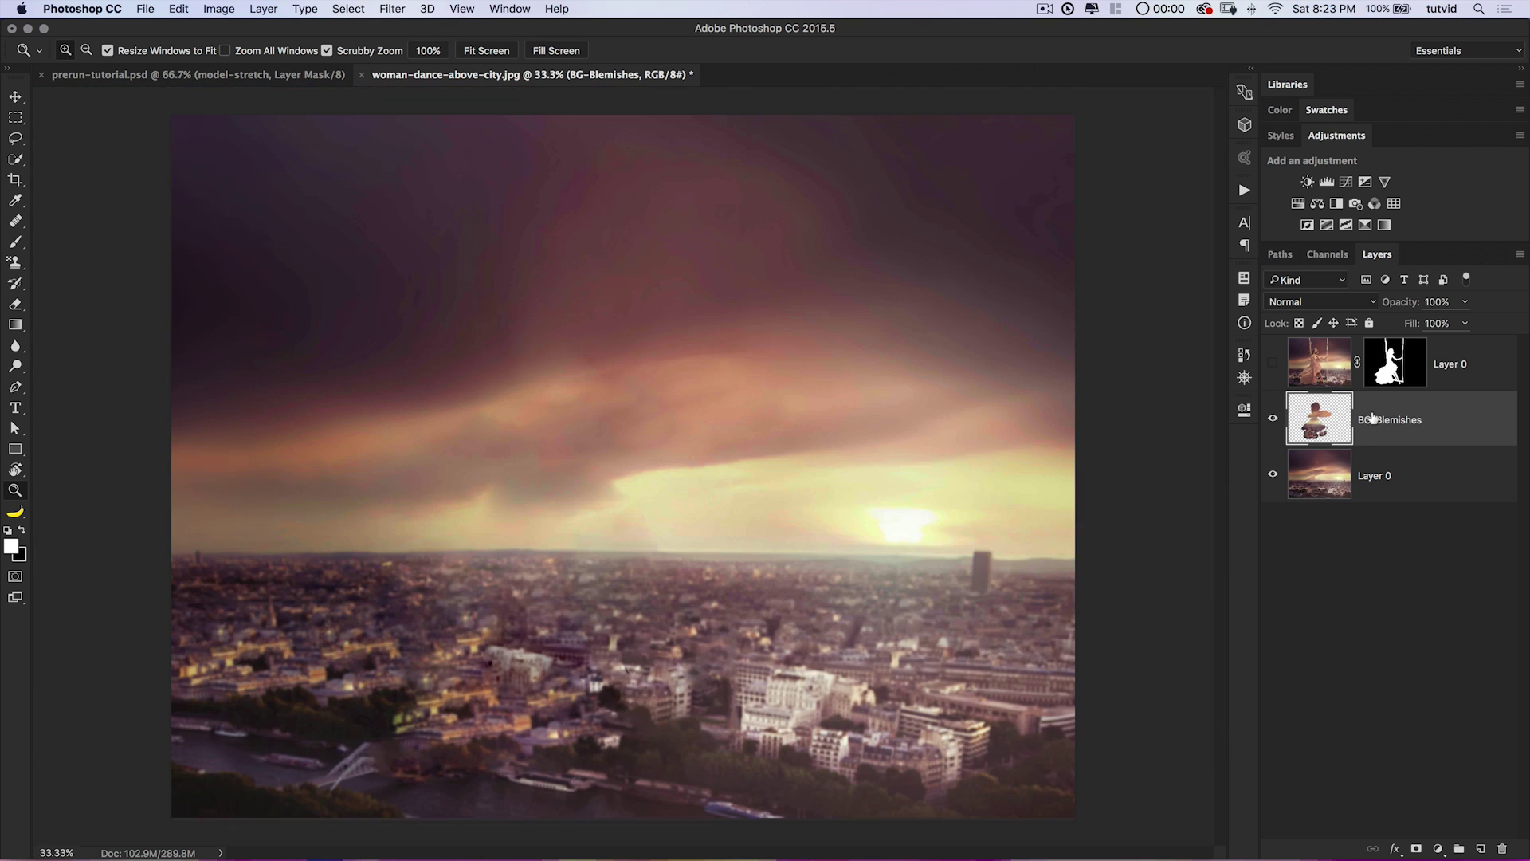
{"action": "left_click", "coordinate": [1275, 364]}
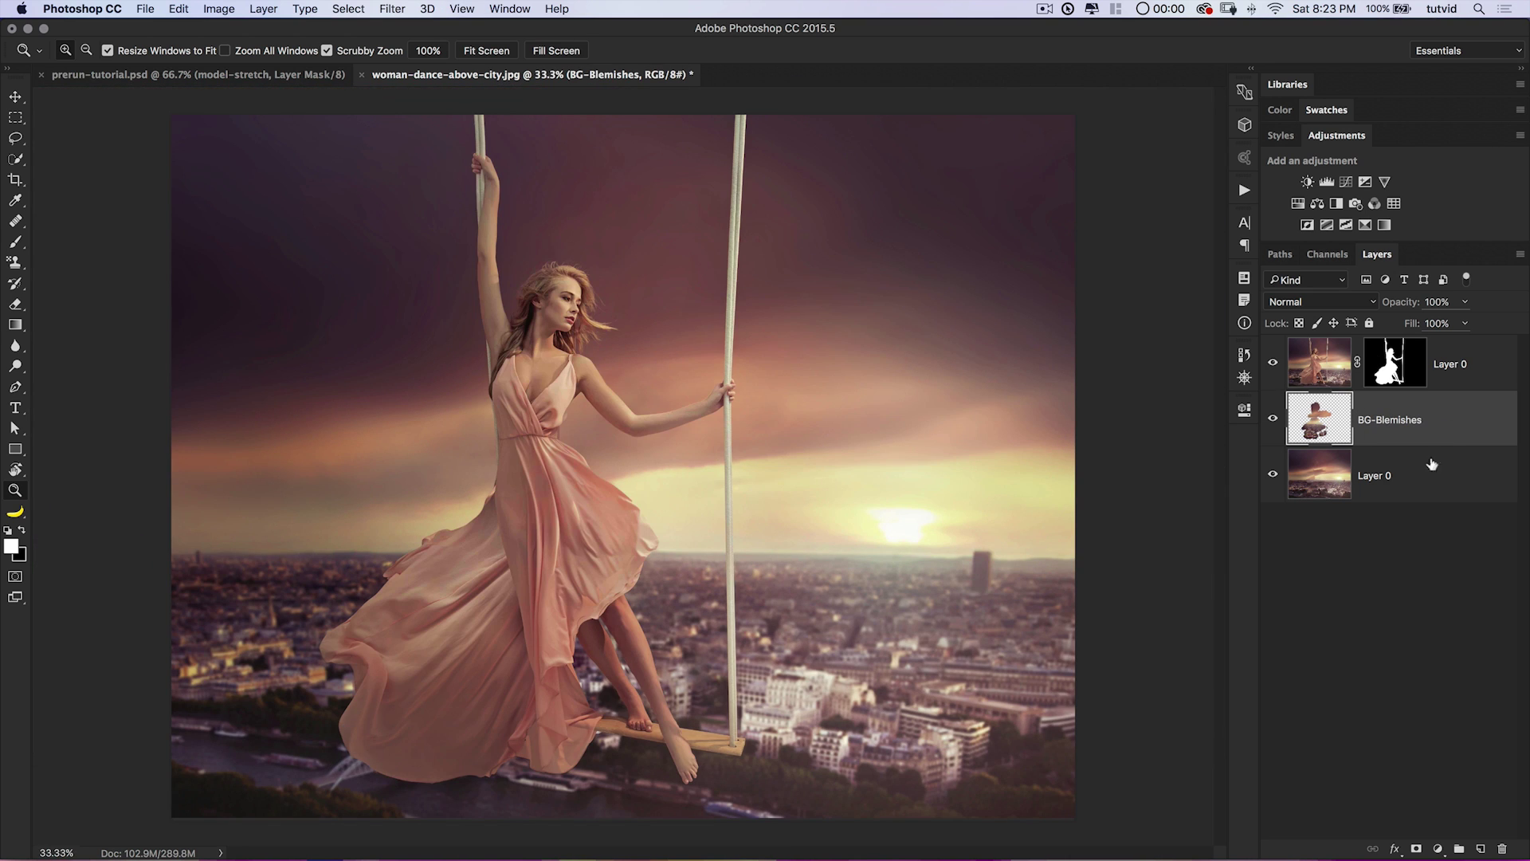
{"action": "left_click", "coordinate": [1273, 364]}
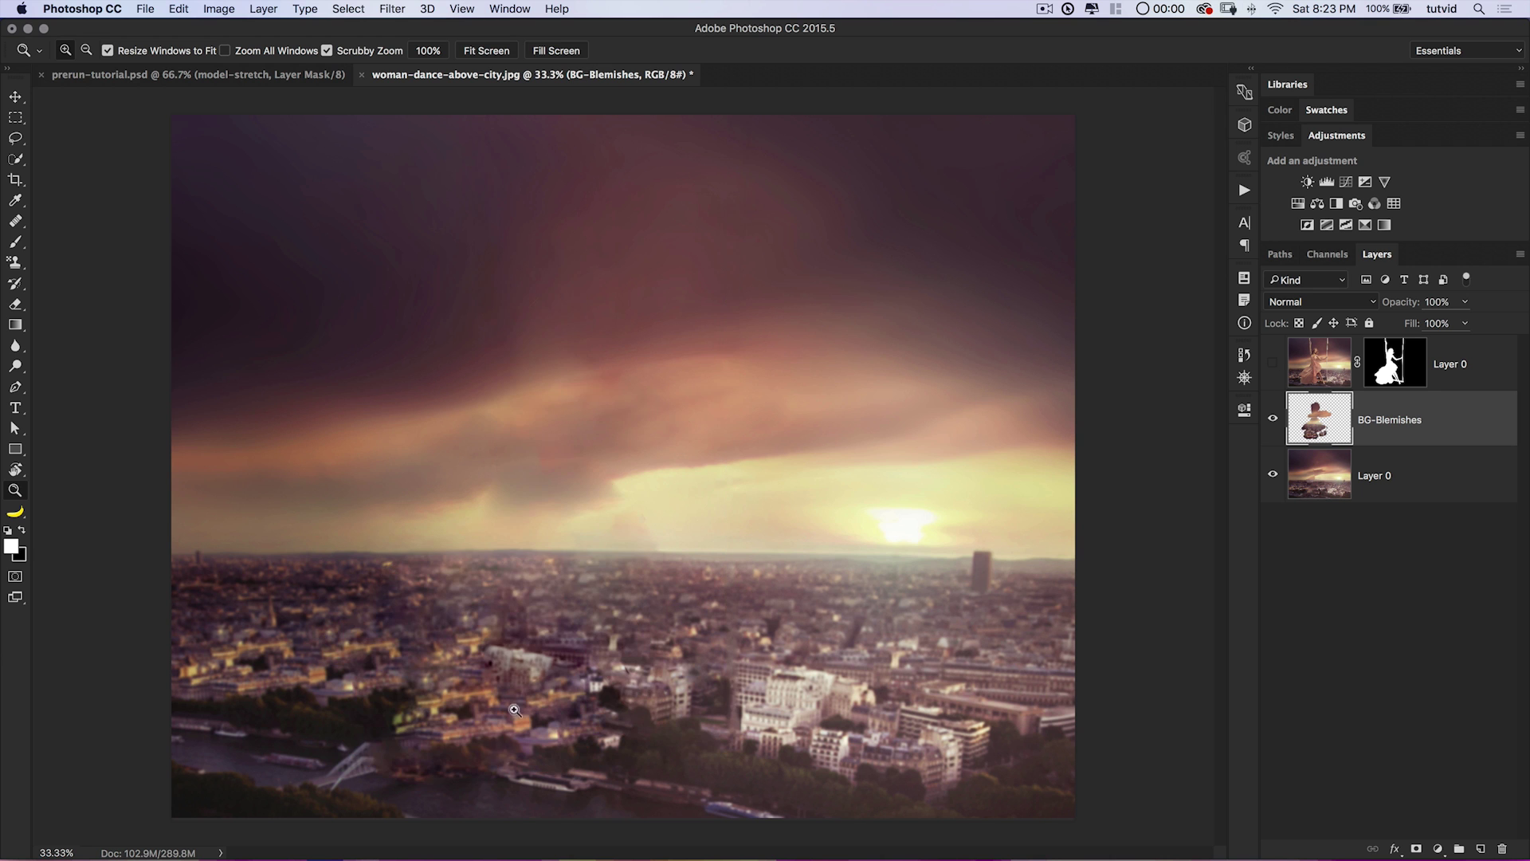
Try to heal away the footbridge over the river with the Healing Brush at size 400.
{"action": "left_click", "coordinate": [343, 765]}
{"action": "left_click", "coordinate": [343, 766]}
{"action": "left_click", "coordinate": [343, 766]}
{"action": "left_click", "coordinate": [342, 766]}
{"action": "left_click_drag", "start_coordinate": [529, 707], "coordinate": [640, 548]}
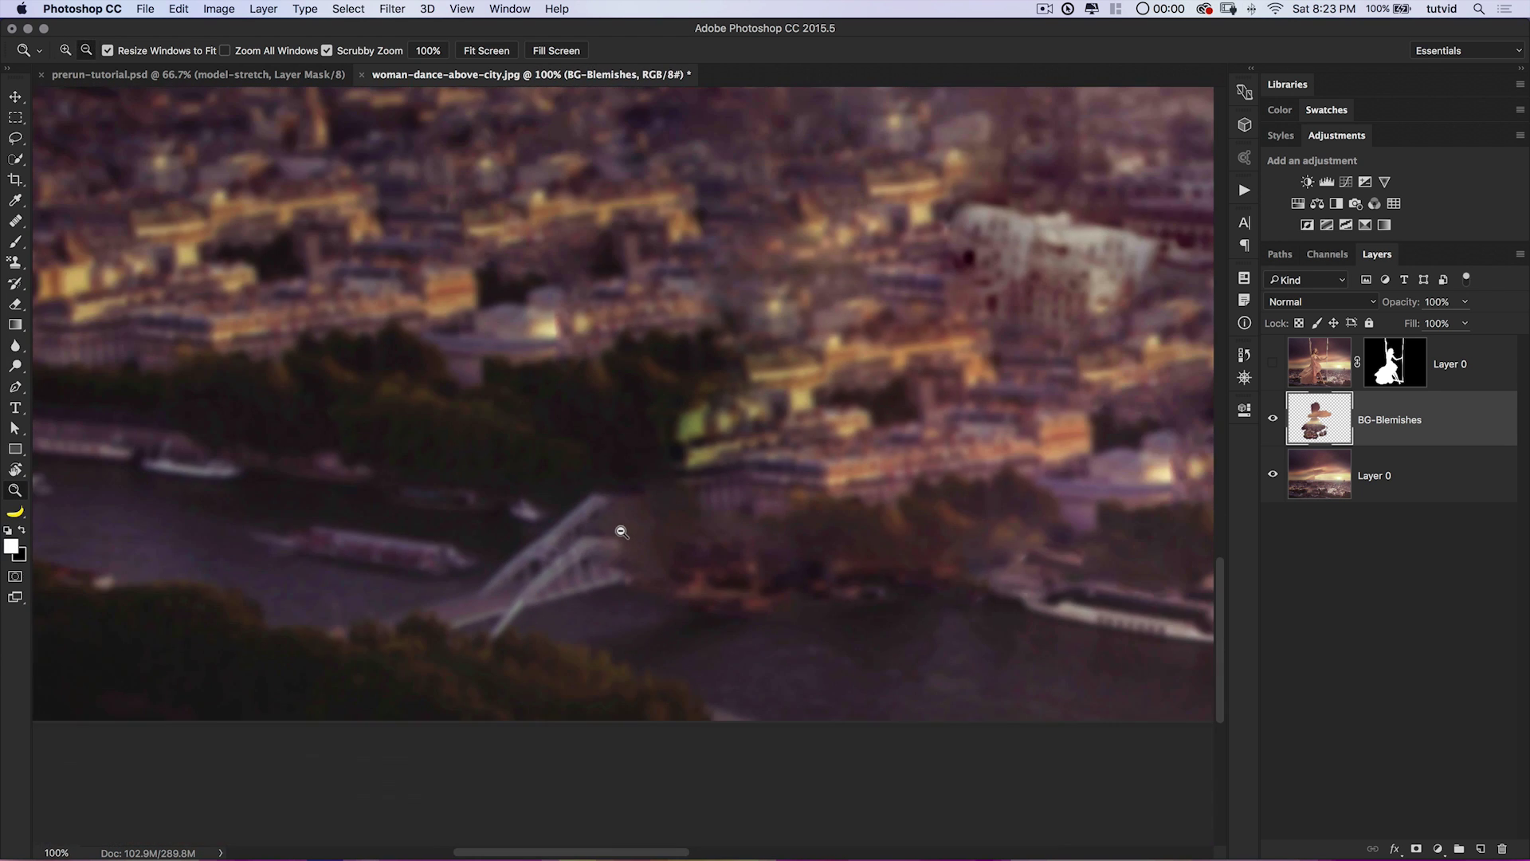
{"action": "left_click", "coordinate": [618, 529], "text": "alt"}
{"action": "left_click", "coordinate": [25, 220]}
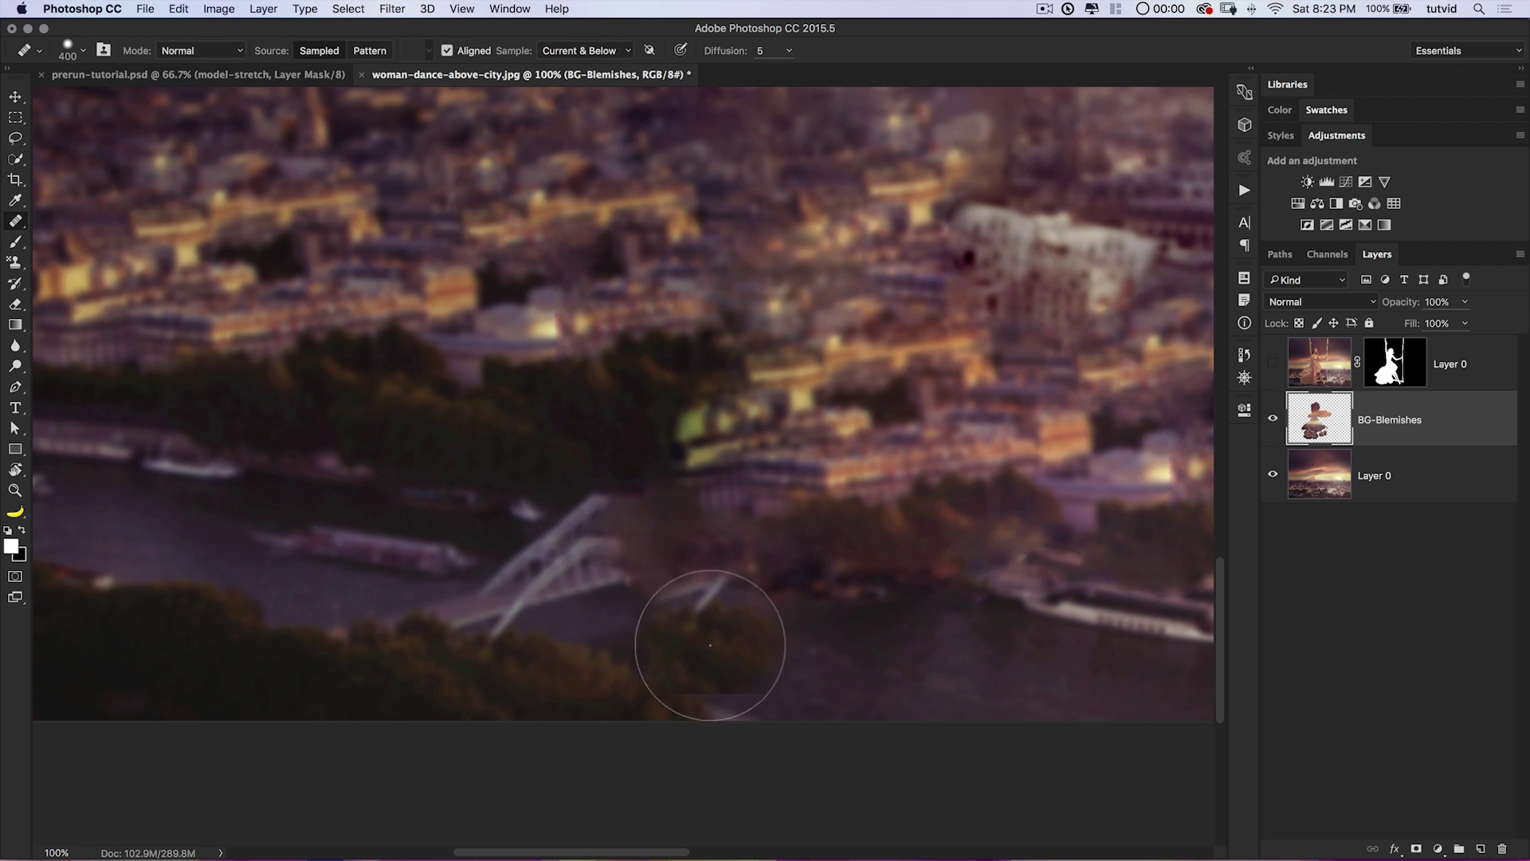
{"action": "left_click", "coordinate": [579, 664], "text": "alt"}
{"action": "mouse_move", "coordinate": [464, 626]}
{"action": "left_mouse_down"}
{"action": "mouse_move", "coordinate": [532, 614]}
{"action": "mouse_move", "coordinate": [570, 573]}
{"action": "mouse_move", "coordinate": [615, 615]}
{"action": "left_mouse_up"}
{"action": "key", "text": "super+z"}
Reduce the Healing Brush to size 150 and heal the lower part of the footbridge over the river.
{"action": "key", "text": "bracketleft"}
{"action": "key", "text": "bracketleft"}
{"action": "key", "text": "bracketleft"}
{"action": "key", "text": "bracketleft"}
{"action": "key", "text": "bracketleft"}
{"action": "key", "text": "super+z"}
{"action": "mouse_move", "coordinate": [507, 625]}
{"action": "left_mouse_down"}
{"action": "mouse_move", "coordinate": [439, 610]}
{"action": "mouse_move", "coordinate": [505, 612]}
{"action": "mouse_move", "coordinate": [529, 577]}
{"action": "mouse_move", "coordinate": [511, 584]}
{"action": "mouse_move", "coordinate": [553, 572]}
{"action": "left_mouse_up"}
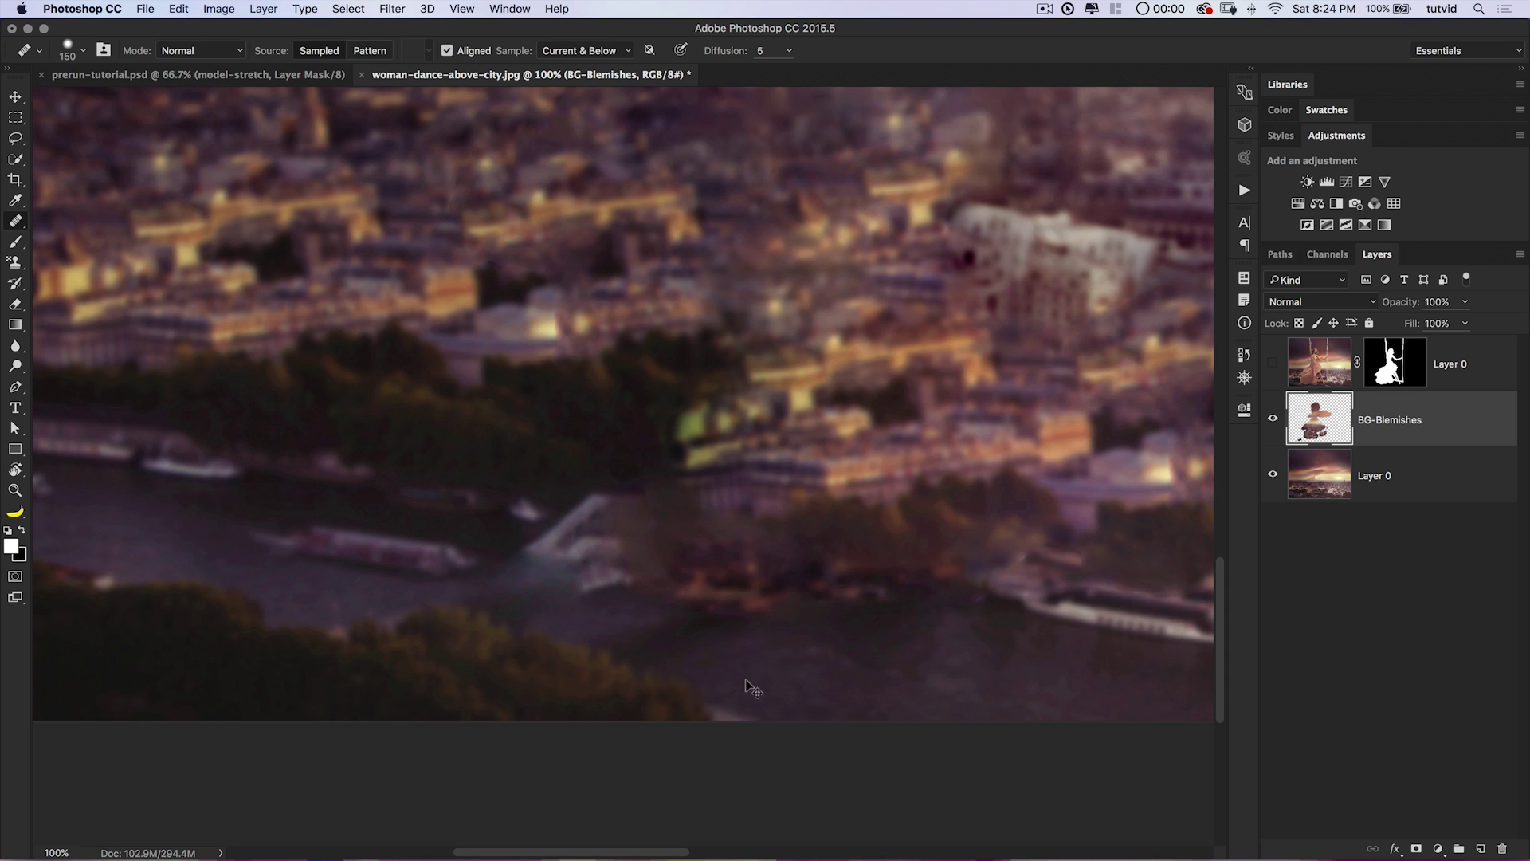
Heal the rest of the footbridge, sampling clean river water.
{"action": "left_click", "coordinate": [752, 682], "text": "alt"}
{"action": "left_click_drag", "start_coordinate": [629, 642], "coordinate": [702, 644]}
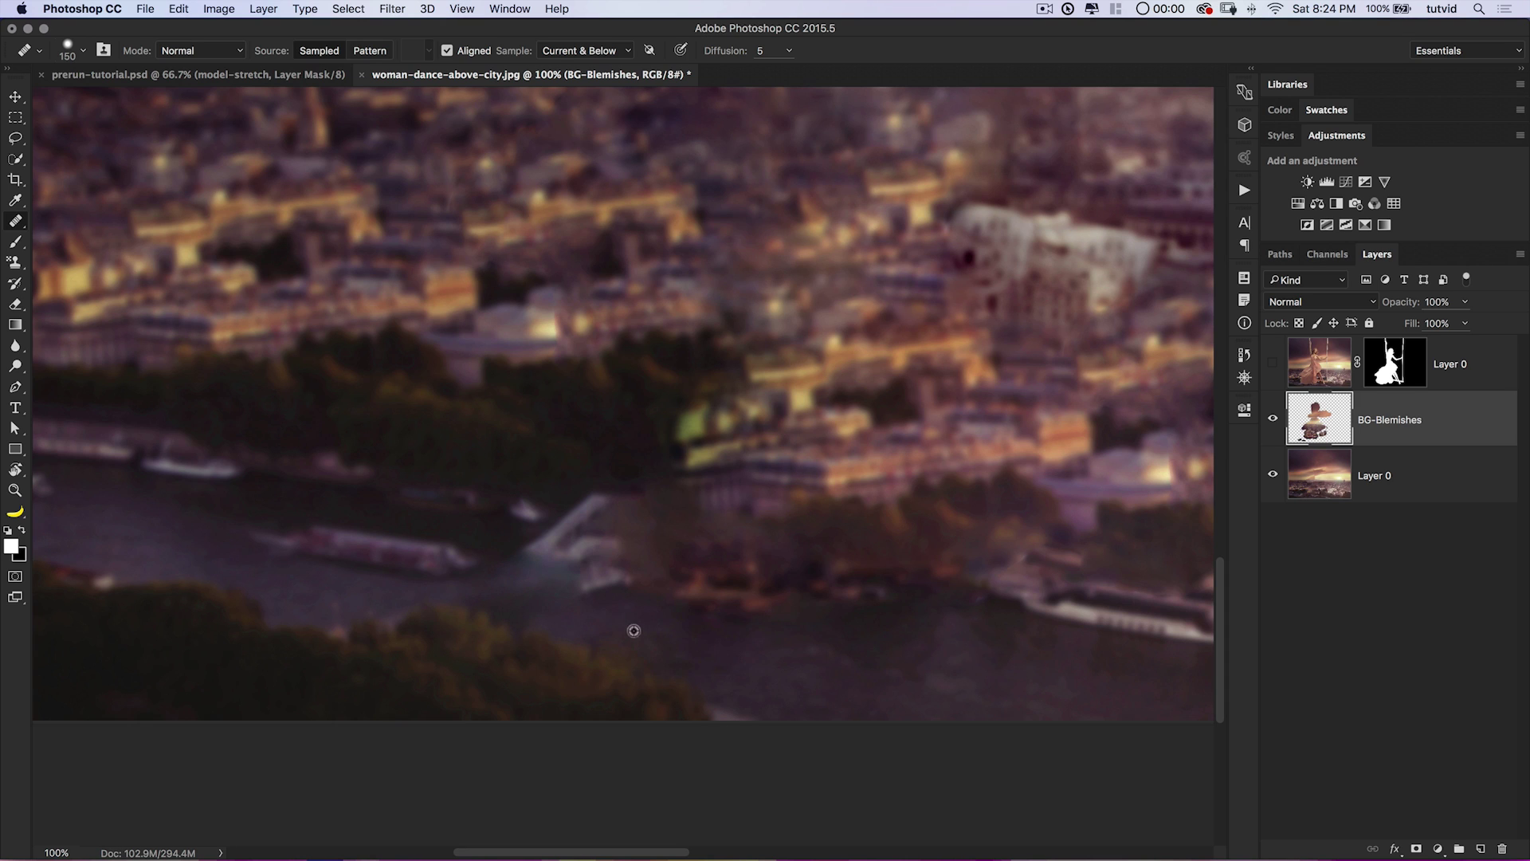
{"action": "left_click", "coordinate": [824, 694], "text": "alt"}
{"action": "mouse_move", "coordinate": [552, 583]}
{"action": "left_mouse_down"}
{"action": "mouse_move", "coordinate": [586, 550]}
{"action": "mouse_move", "coordinate": [587, 515]}
{"action": "mouse_move", "coordinate": [608, 567]}
{"action": "mouse_move", "coordinate": [662, 606]}
{"action": "left_mouse_up"}
{"action": "key", "text": "super+z"}
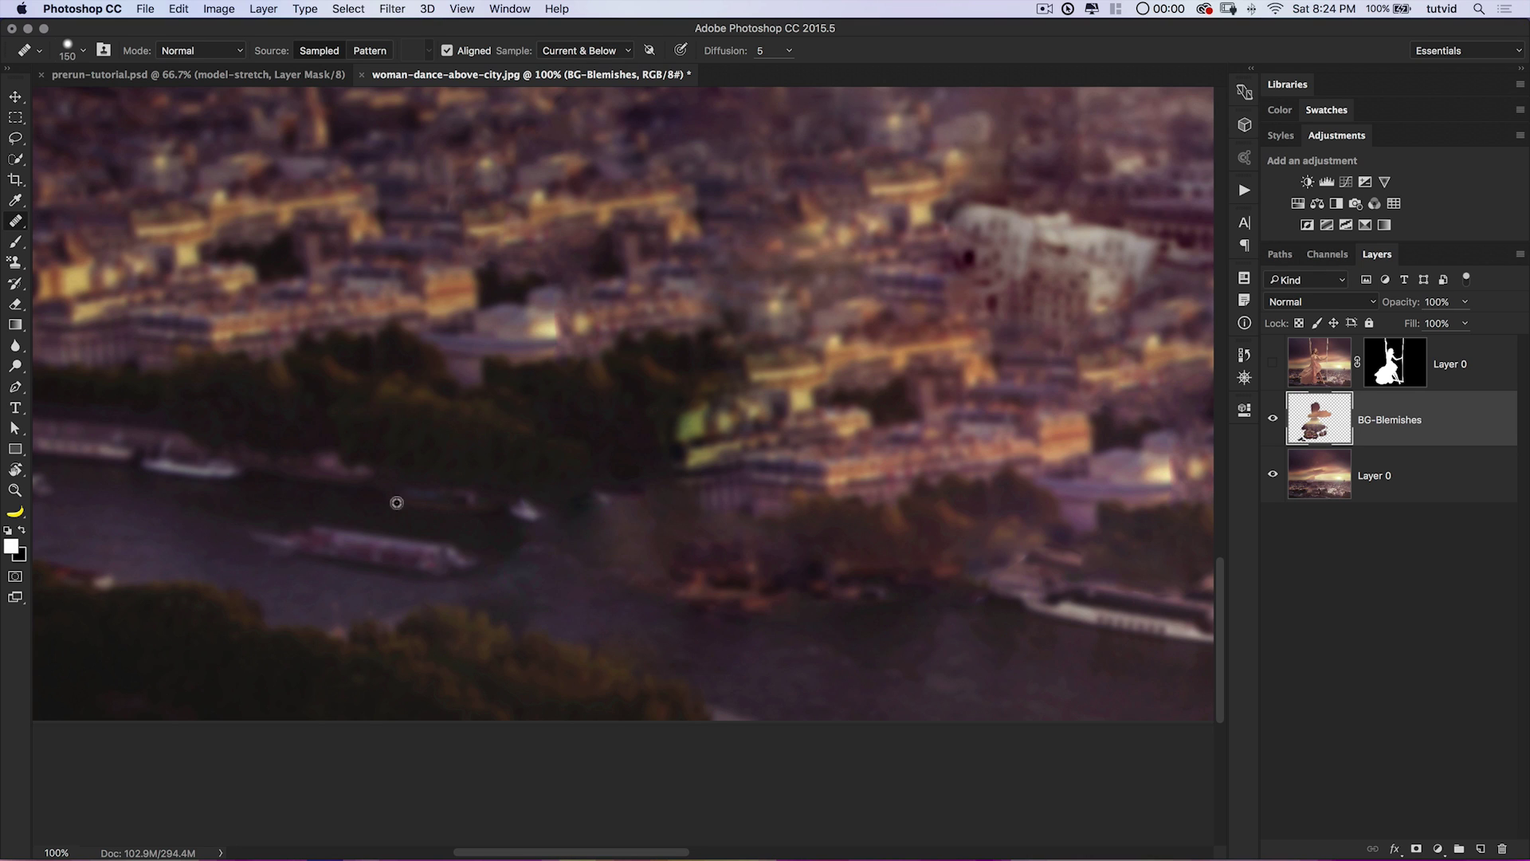
Heal the smudged riverbank where the footbridge met the shore, sampling the bank farther upstream.
{"action": "left_click", "coordinate": [295, 474], "text": "alt"}
{"action": "mouse_move", "coordinate": [555, 526]}
{"action": "left_mouse_down"}
{"action": "mouse_move", "coordinate": [601, 544]}
{"action": "mouse_move", "coordinate": [620, 573]}
{"action": "mouse_move", "coordinate": [526, 544]}
{"action": "mouse_move", "coordinate": [550, 560]}
{"action": "mouse_move", "coordinate": [524, 575]}
{"action": "mouse_move", "coordinate": [562, 640]}
{"action": "mouse_move", "coordinate": [633, 627]}
{"action": "mouse_move", "coordinate": [522, 587]}
{"action": "mouse_move", "coordinate": [610, 598]}
{"action": "mouse_move", "coordinate": [600, 569]}
{"action": "left_mouse_up"}
{"action": "left_click", "coordinate": [626, 624], "text": "alt"}
{"action": "left_click", "coordinate": [727, 640], "text": "alt"}
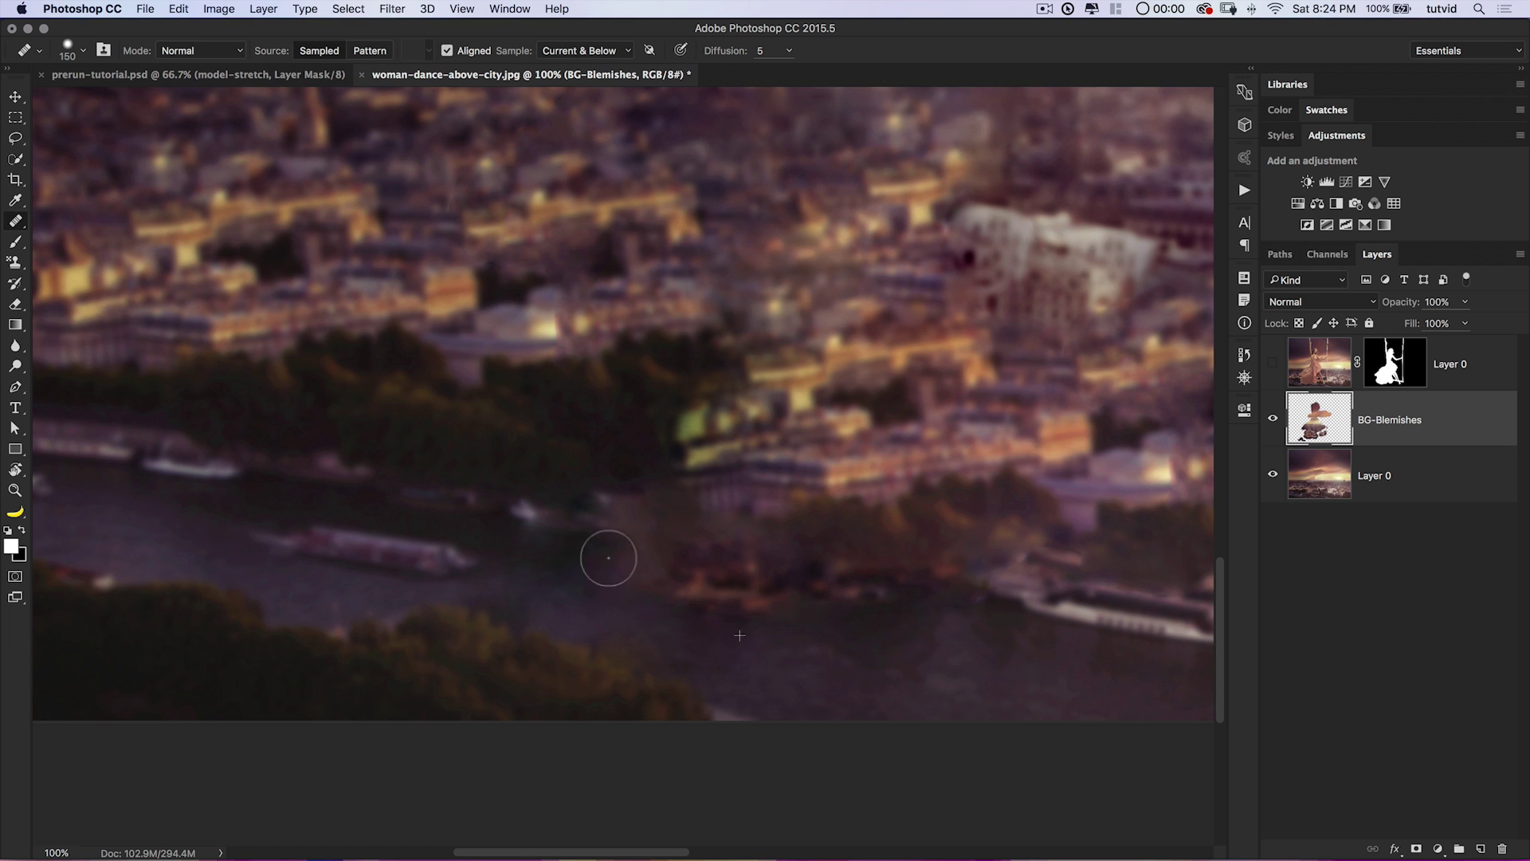
{"action": "key", "text": "super+minus"}
{"action": "key", "text": "super+minus"}
{"action": "key", "text": "super+minus"}
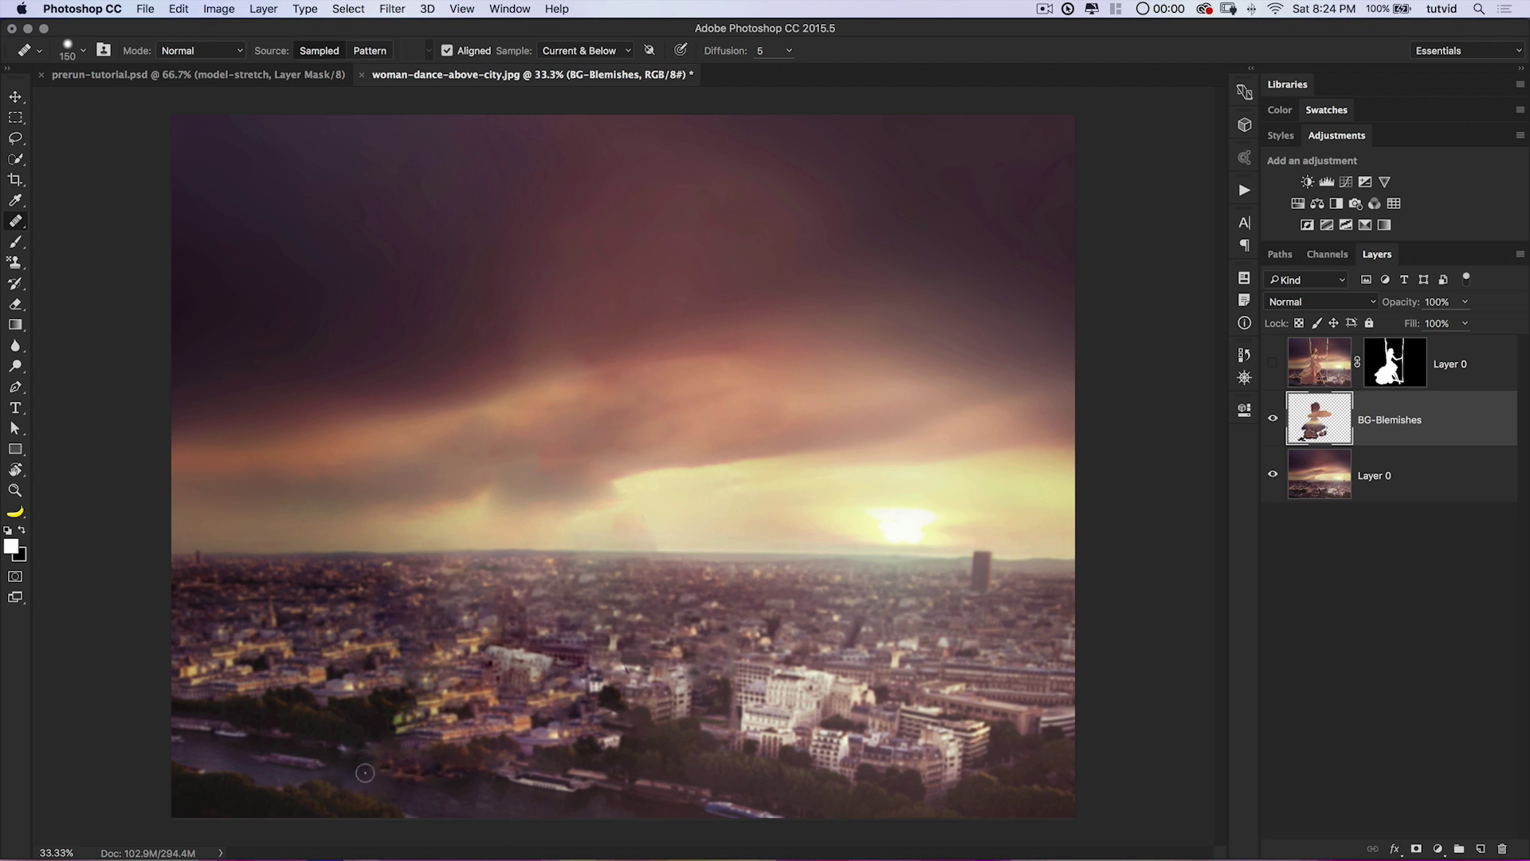
Compare the background with the BG-Blemishes layer hidden and shown.
{"action": "left_click", "coordinate": [1273, 421]}
{"action": "left_click", "coordinate": [1273, 420]}
{"action": "left_click", "coordinate": [1273, 419]}
{"action": "left_click", "coordinate": [1273, 420]}
Show the upper masked Layer 0 and duplicate it together with its mask.
{"action": "left_click", "coordinate": [1273, 364]}
{"action": "left_click", "coordinate": [1311, 362]}
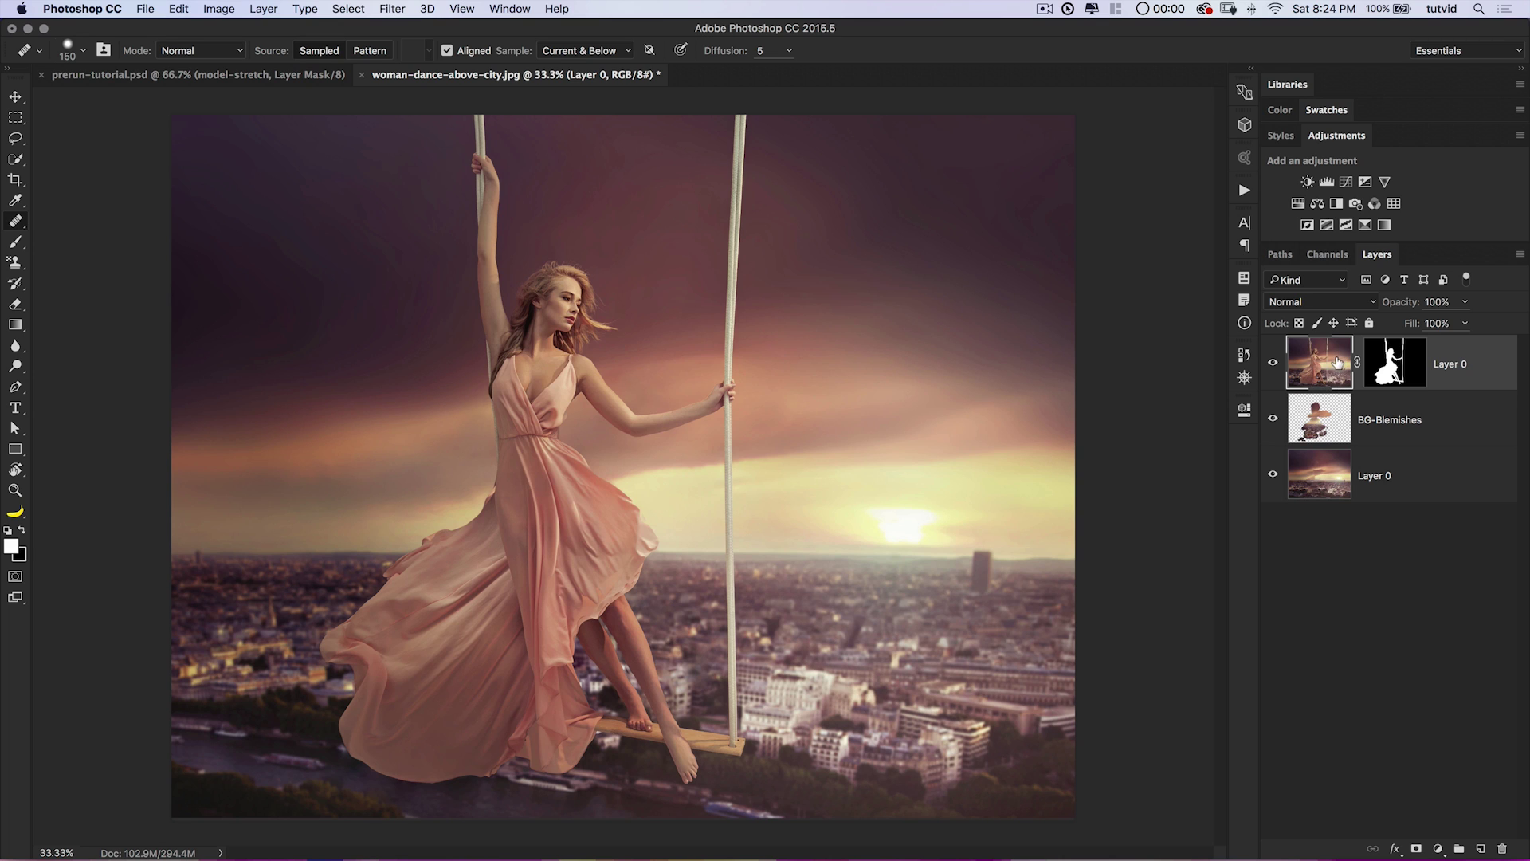
{"action": "key", "text": "super+j"}
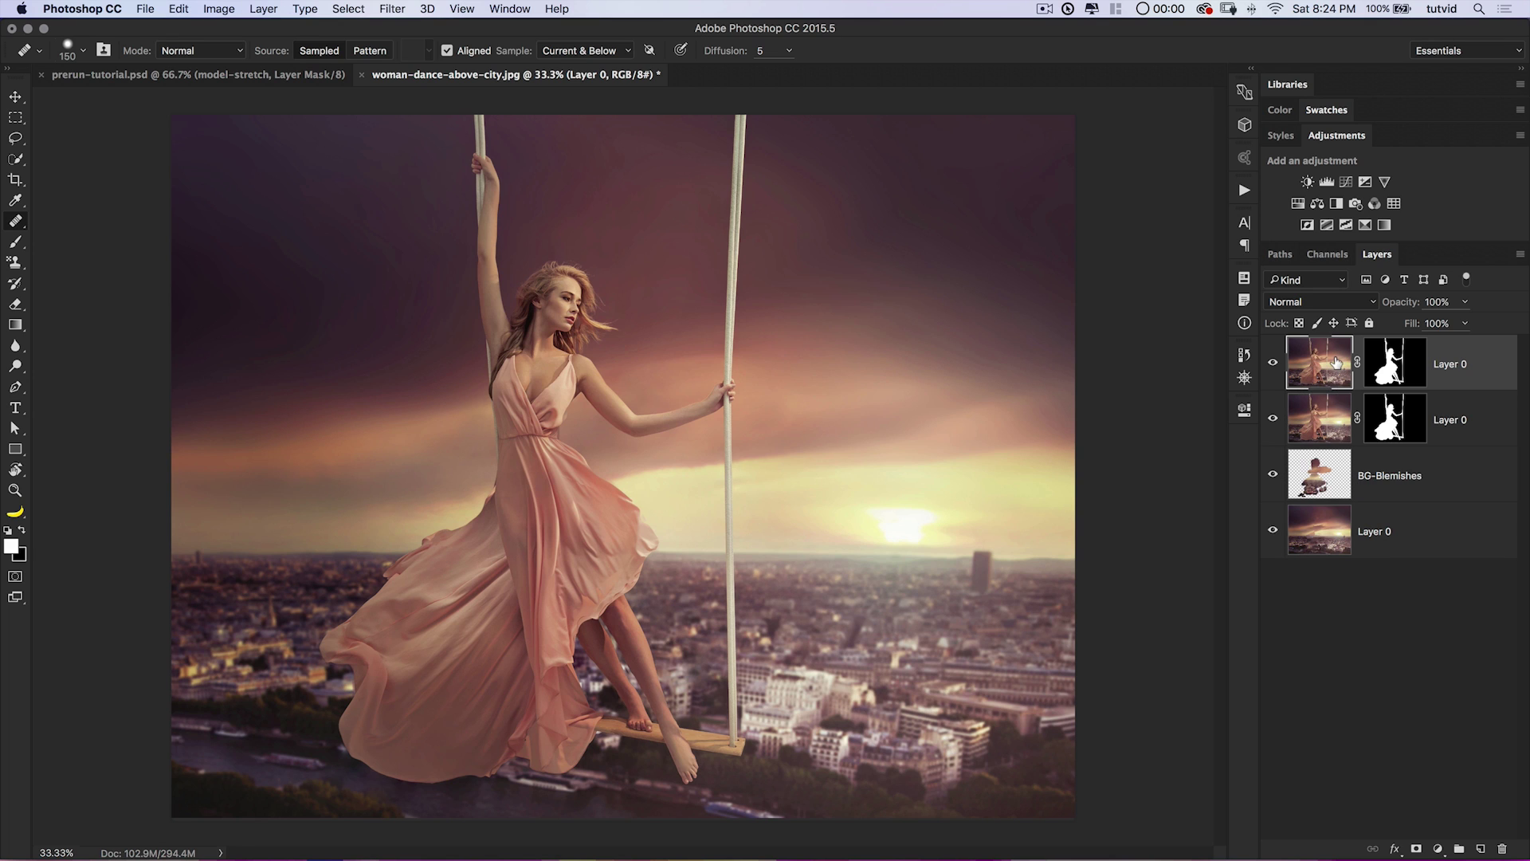
Apply the layer mask on the topmost Layer 0 and convert that layer to a Smart Object.
{"action": "right_click", "coordinate": [1393, 358]}
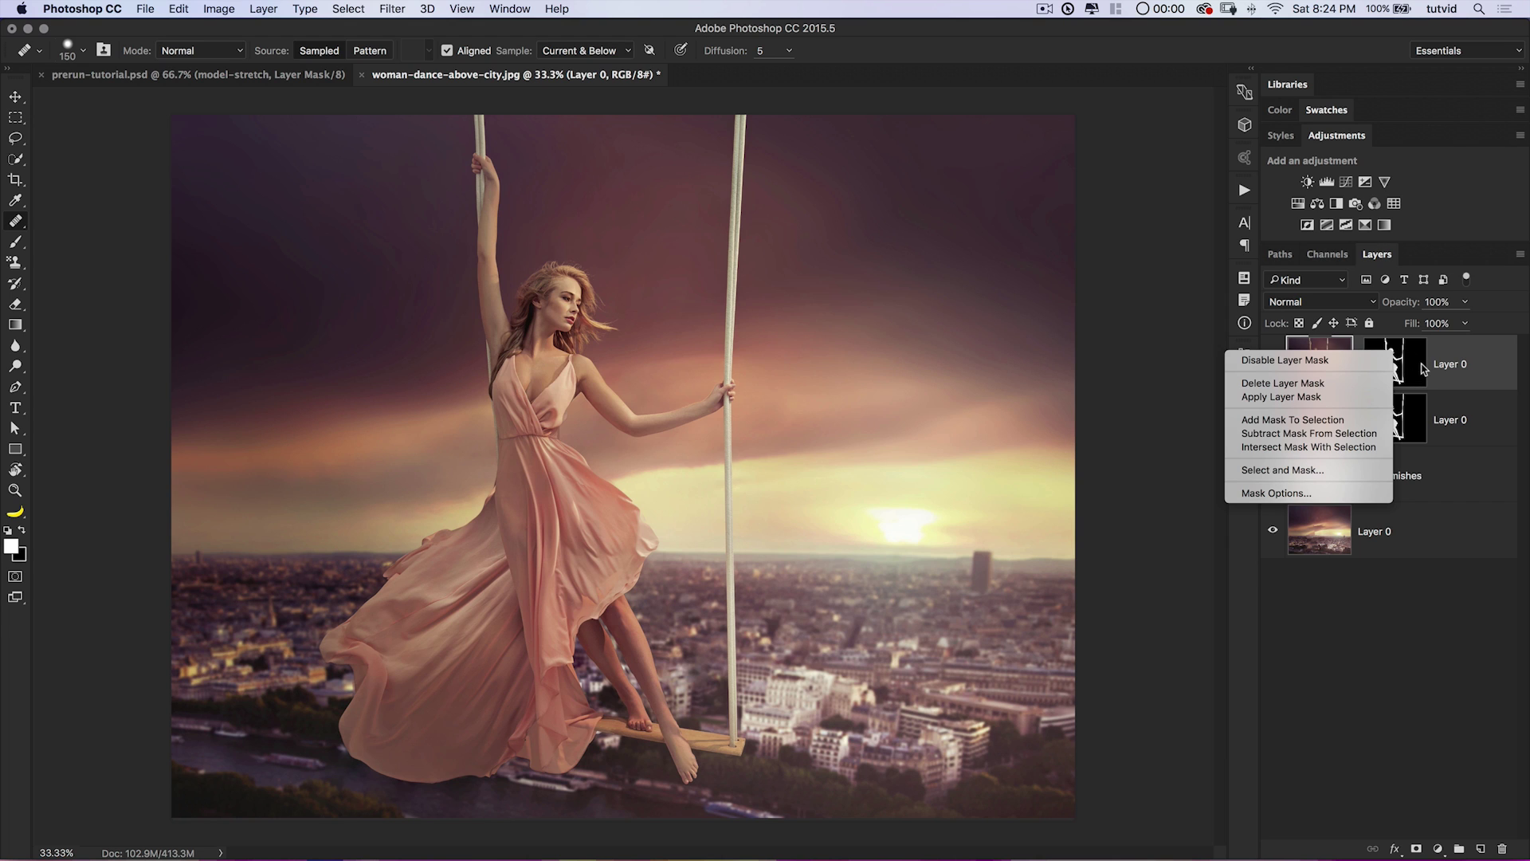
{"action": "left_click", "coordinate": [1315, 397]}
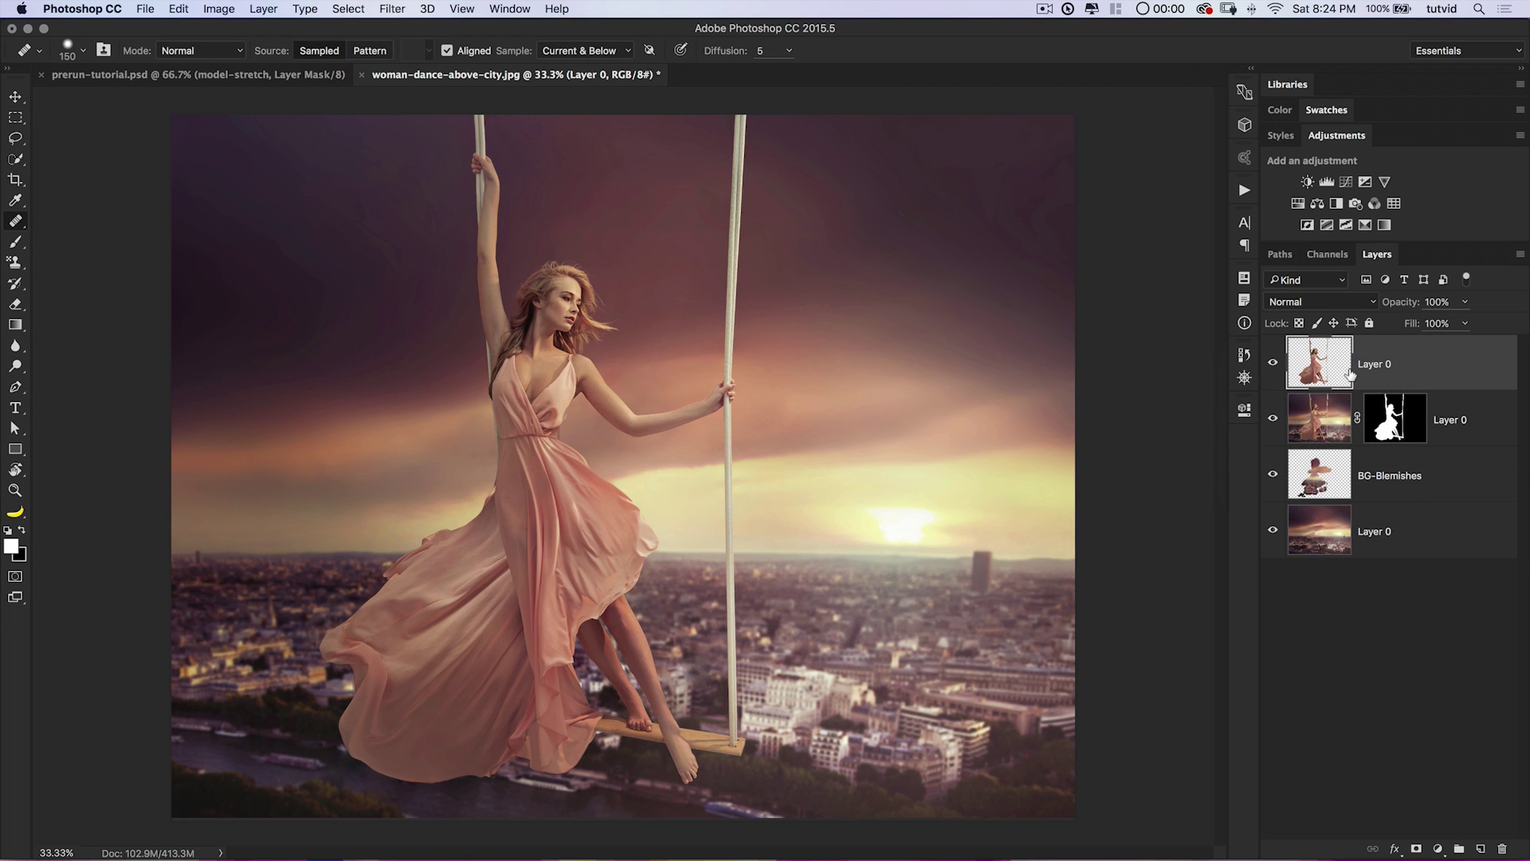
{"action": "right_click", "coordinate": [1401, 350]}
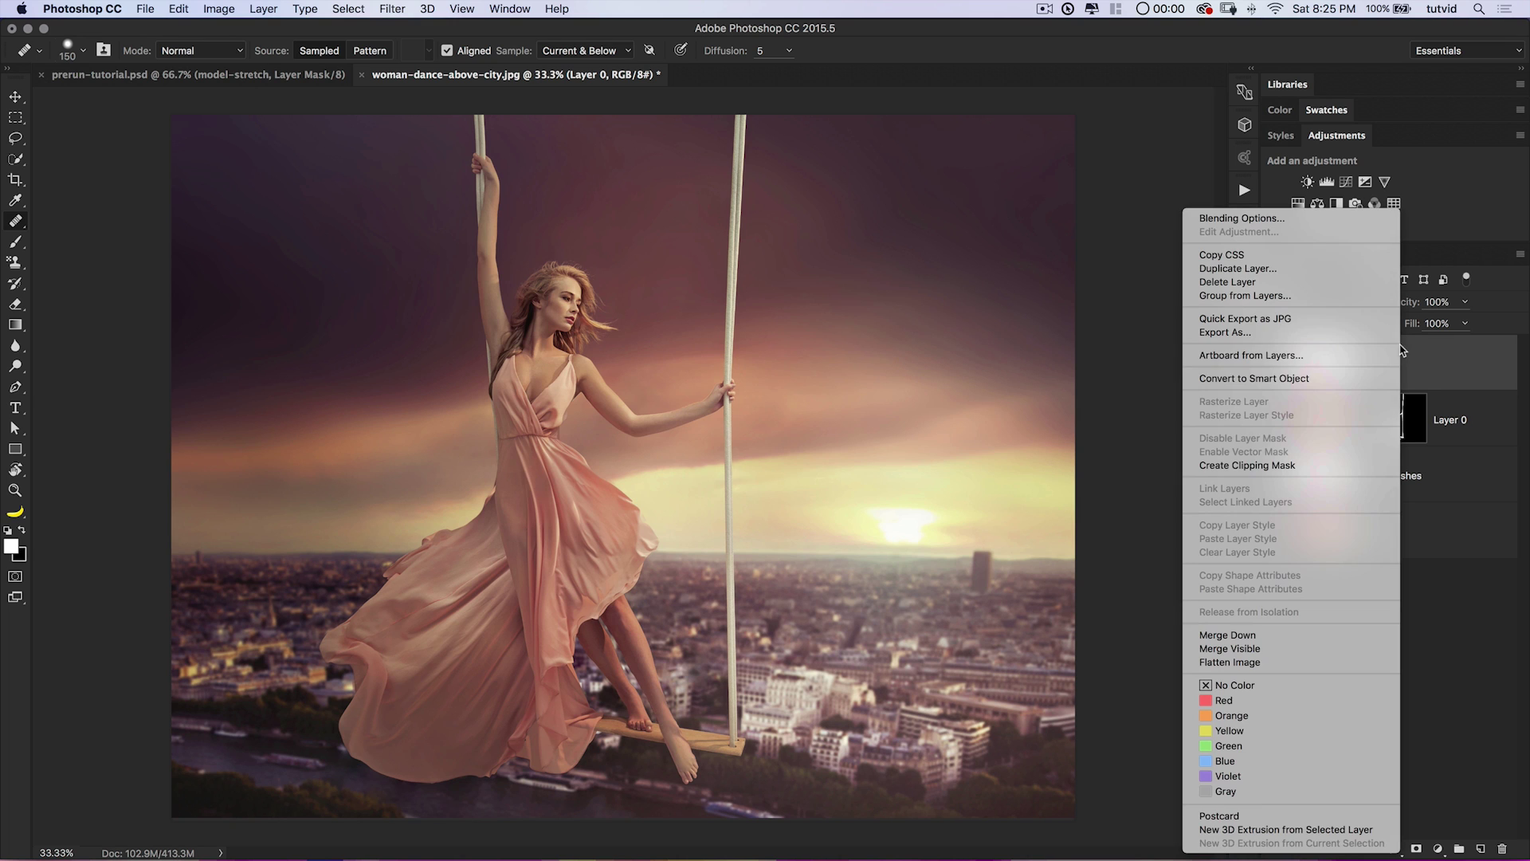
{"action": "left_click", "coordinate": [1261, 380]}
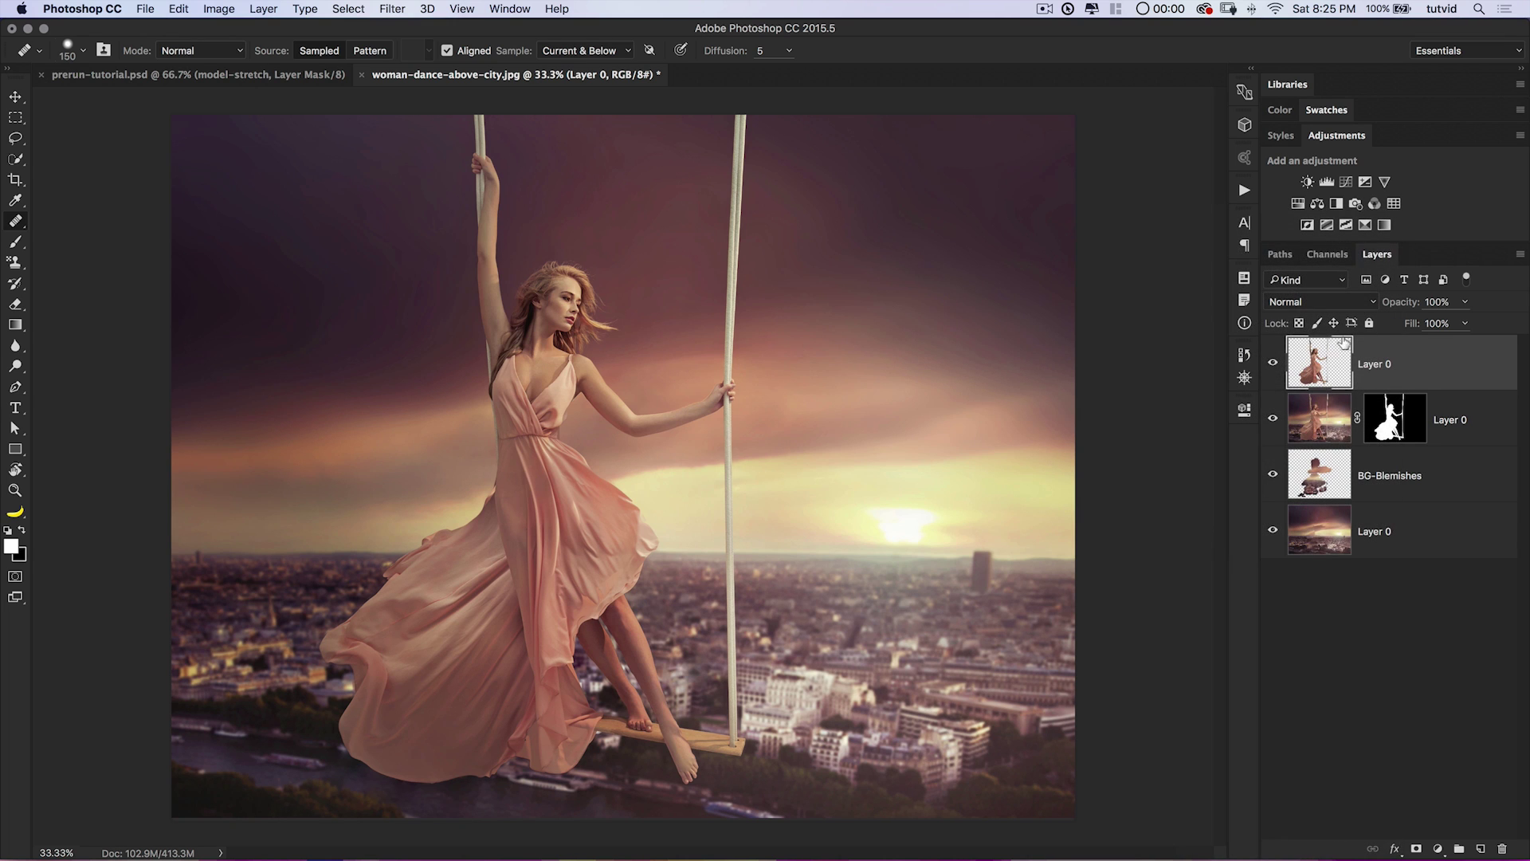
Convert the second Layer 0 to a Smart Object, parking its mask on the layer above and moving it back after the conversion.
{"action": "left_click", "coordinate": [1478, 407]}
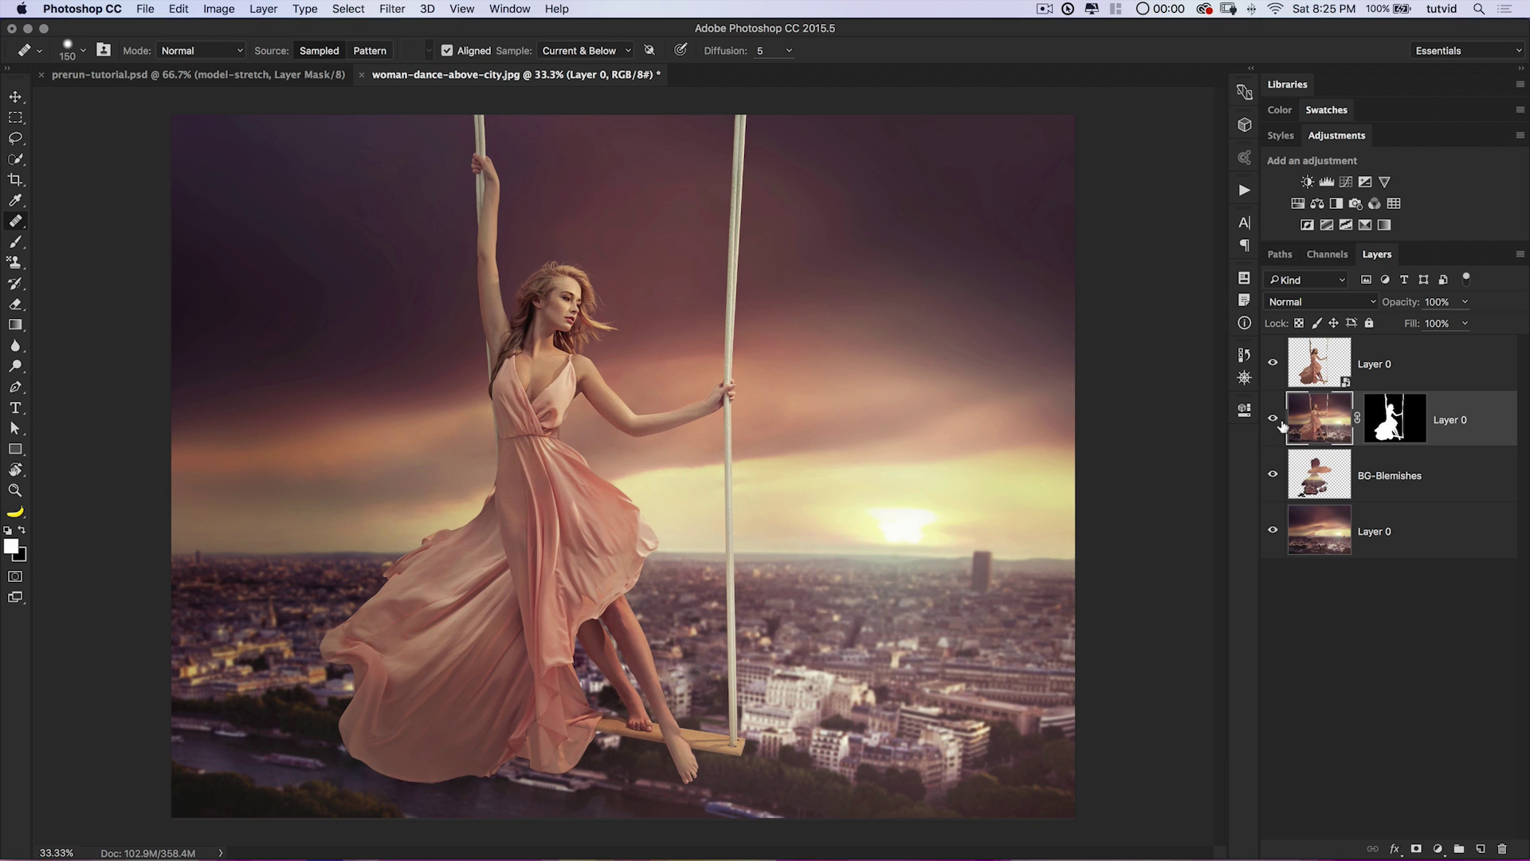
{"action": "left_click_drag", "start_coordinate": [1396, 429], "coordinate": [1395, 362]}
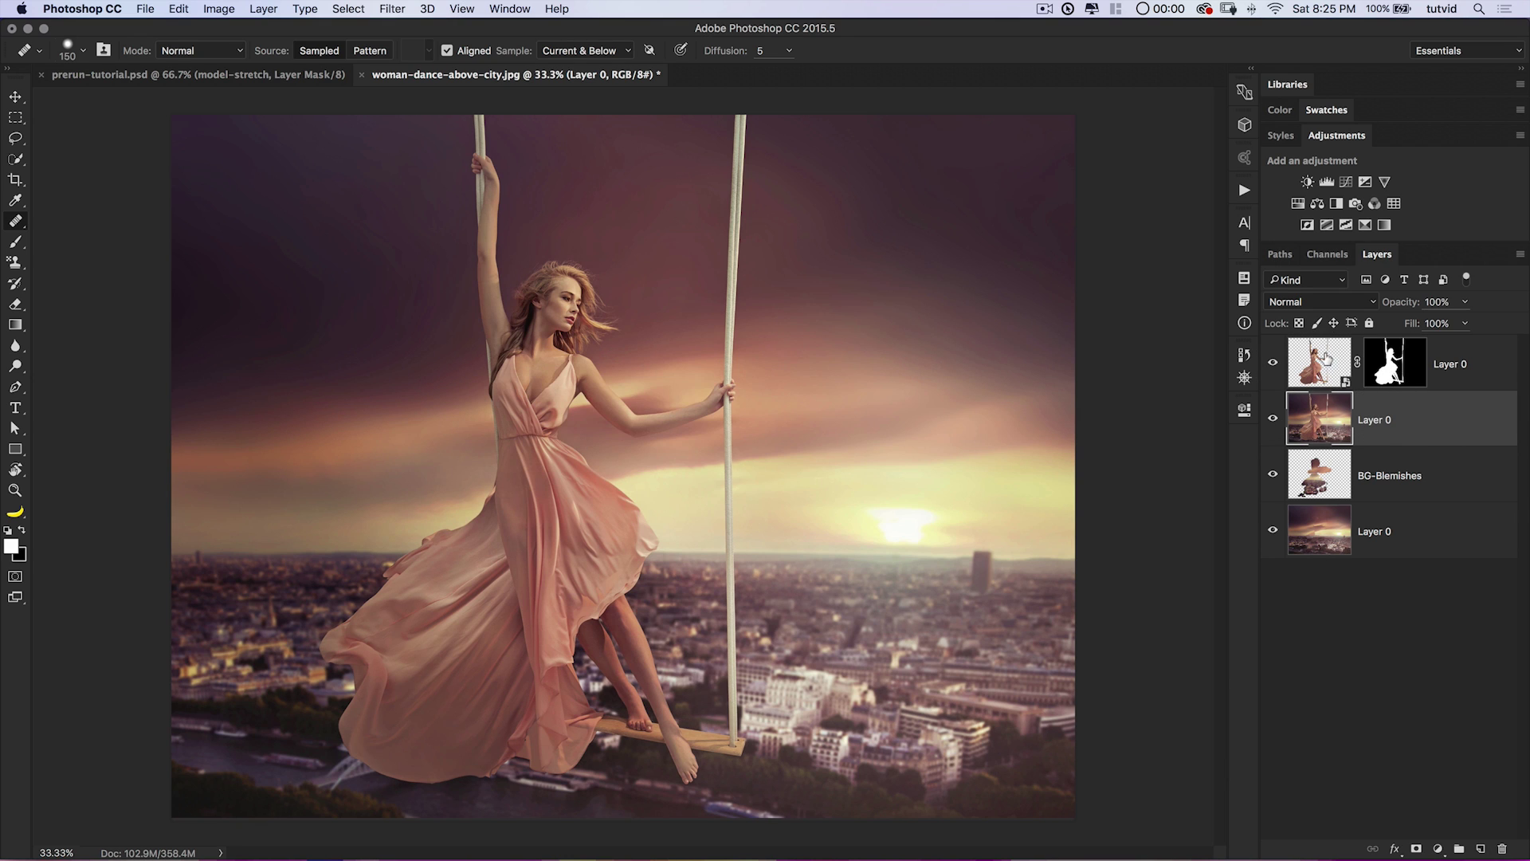
{"action": "right_click", "coordinate": [1384, 423]}
{"action": "left_click", "coordinate": [1305, 378]}
{"action": "left_click_drag", "start_coordinate": [1393, 360], "coordinate": [1388, 431]}
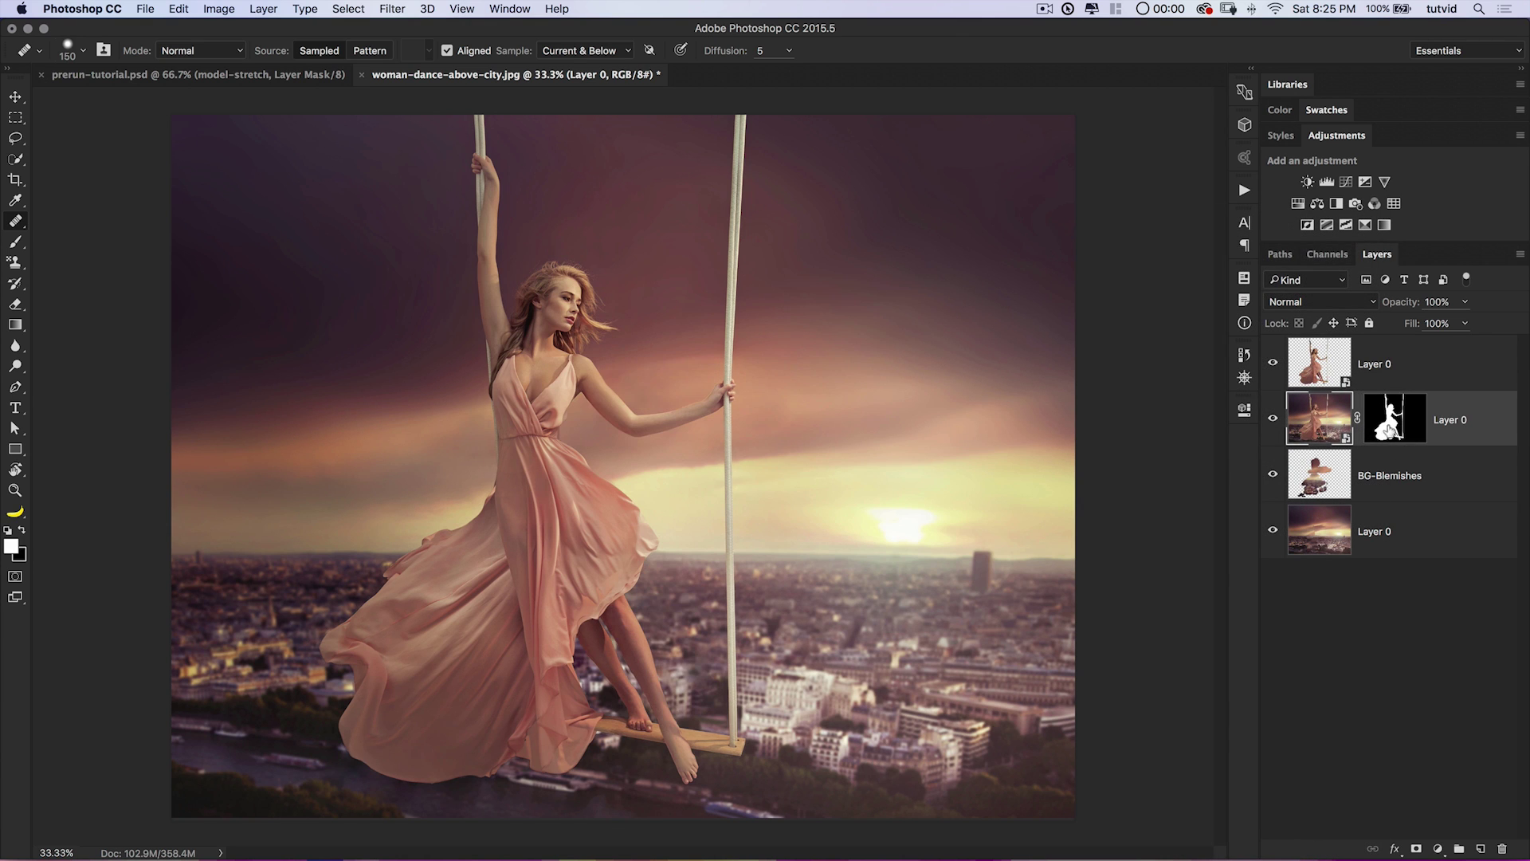
Rename the topmost layer subject-to-stretch and the masked layer below it subject-to-cutaway.
{"action": "double_click", "coordinate": [1373, 366]}
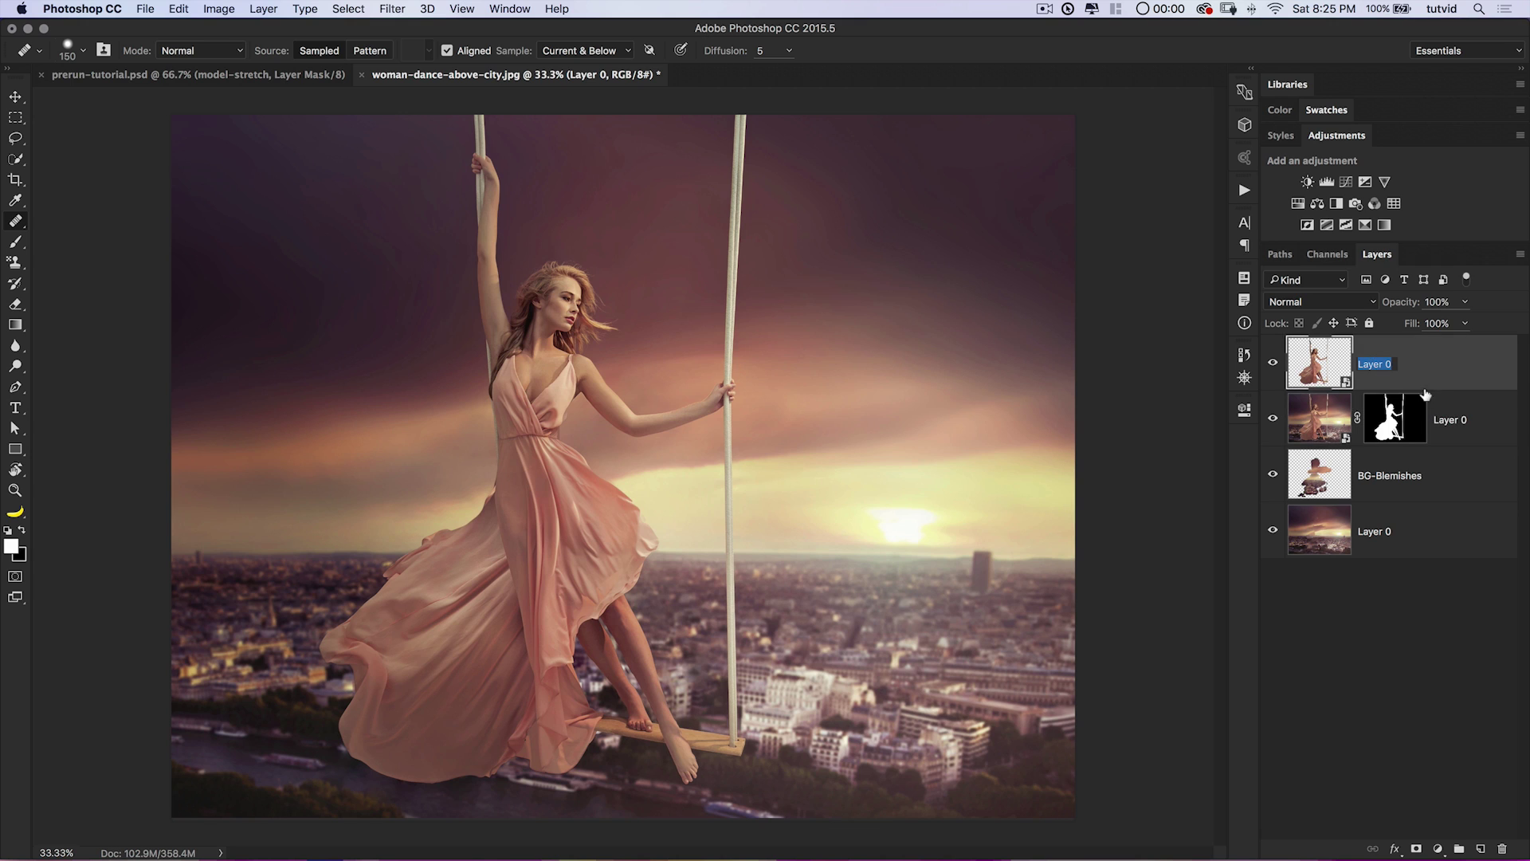
{"action": "type", "text": "subject-to-stretch"}
{"action": "key", "text": "Return"}
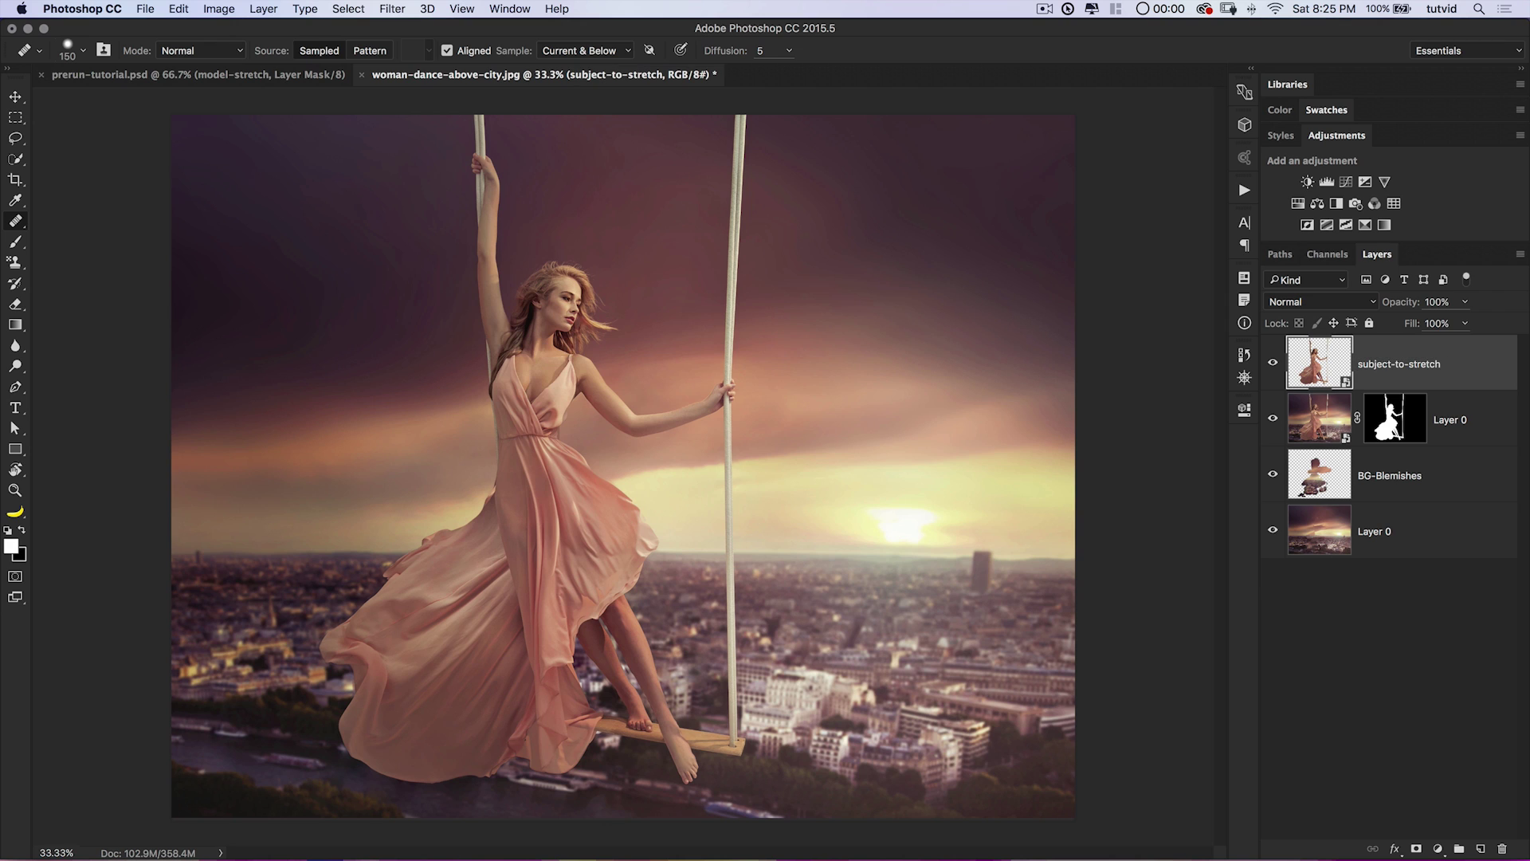
{"action": "double_click", "coordinate": [1449, 420]}
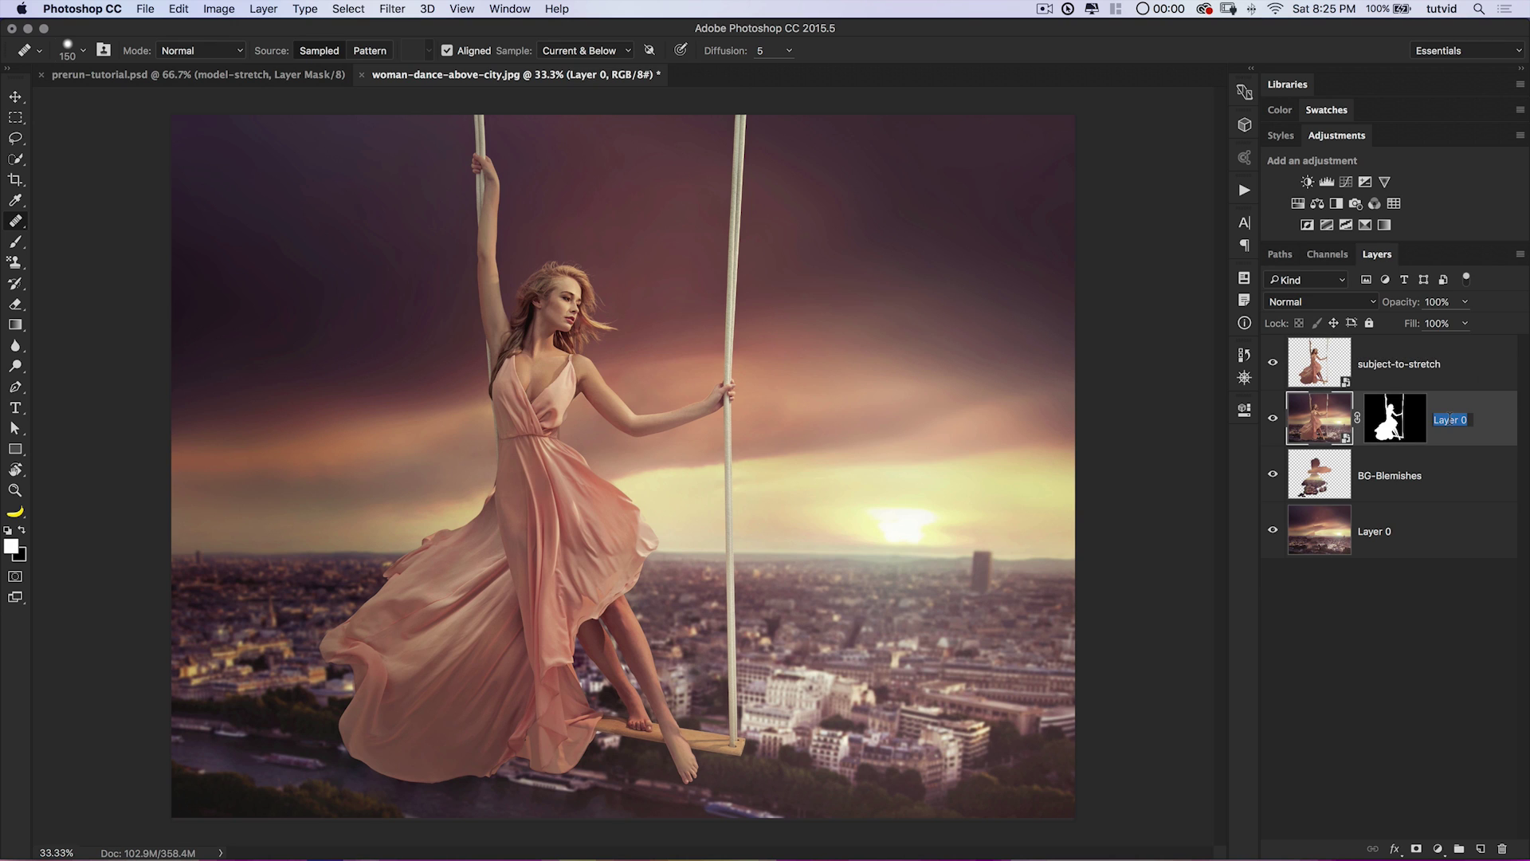
{"action": "type", "text": "su"}
{"action": "type", "text": "bject-to-cutaway"}
{"action": "key", "text": "Return"}
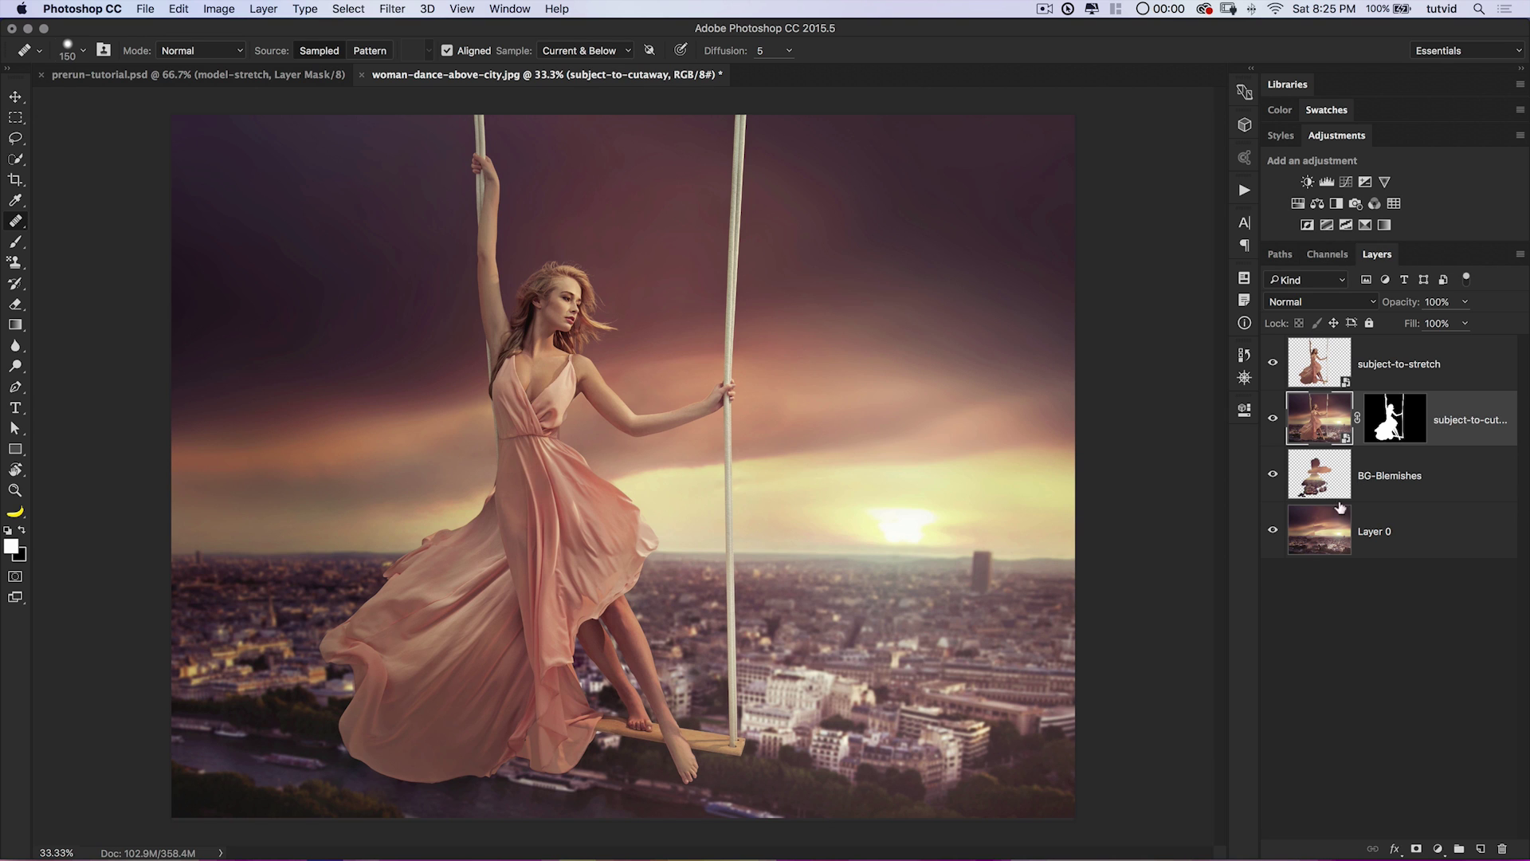
Convert the BG-Blemishes layer and the background Layer 0 to Smart Objects.
{"action": "right_click", "coordinate": [1414, 485]}
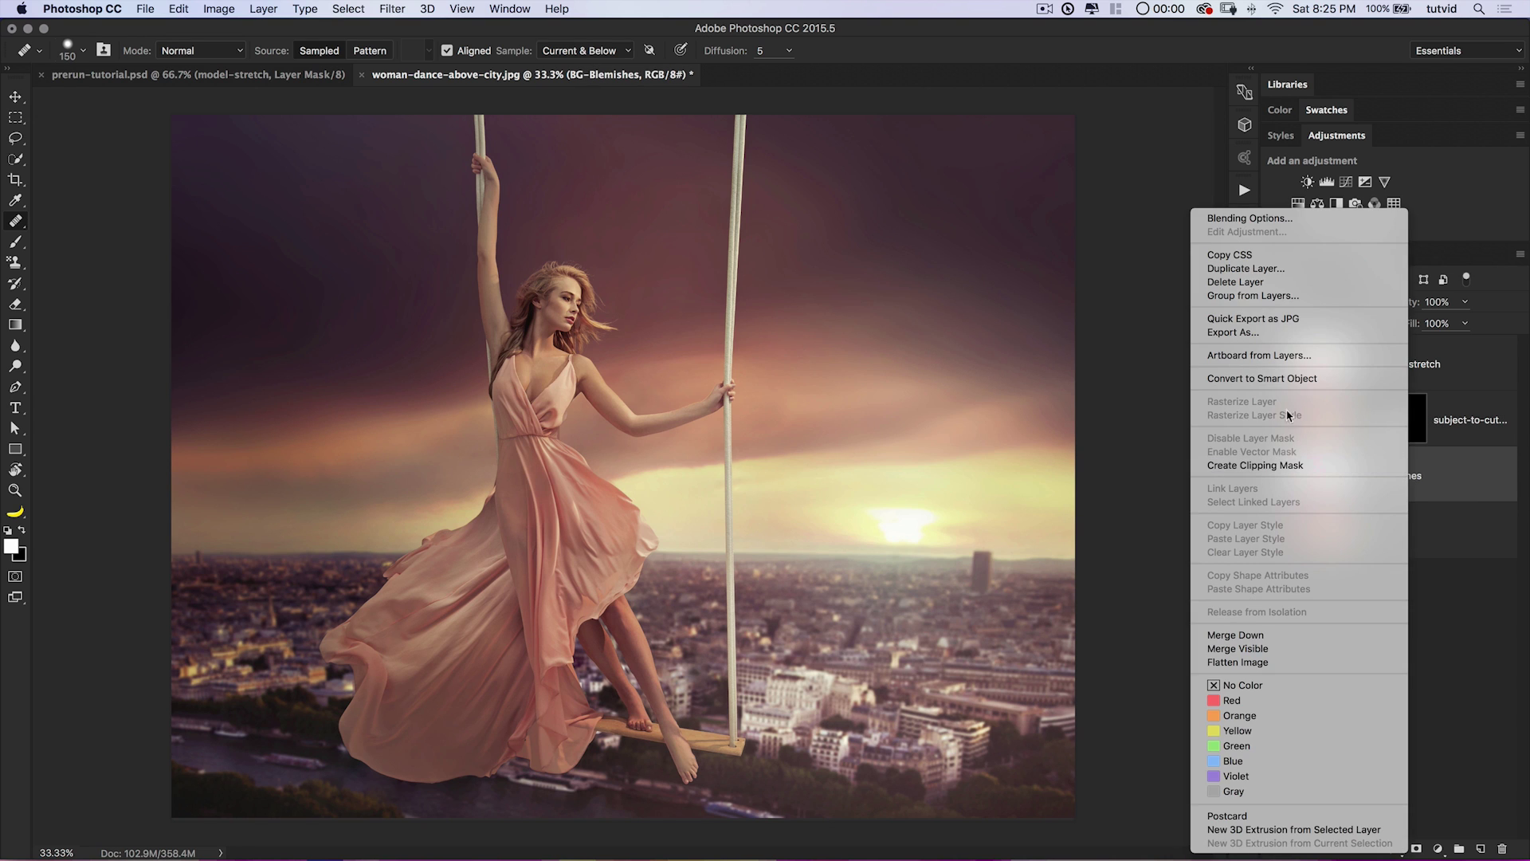
{"action": "left_click", "coordinate": [1293, 383]}
{"action": "right_click", "coordinate": [1390, 529]}
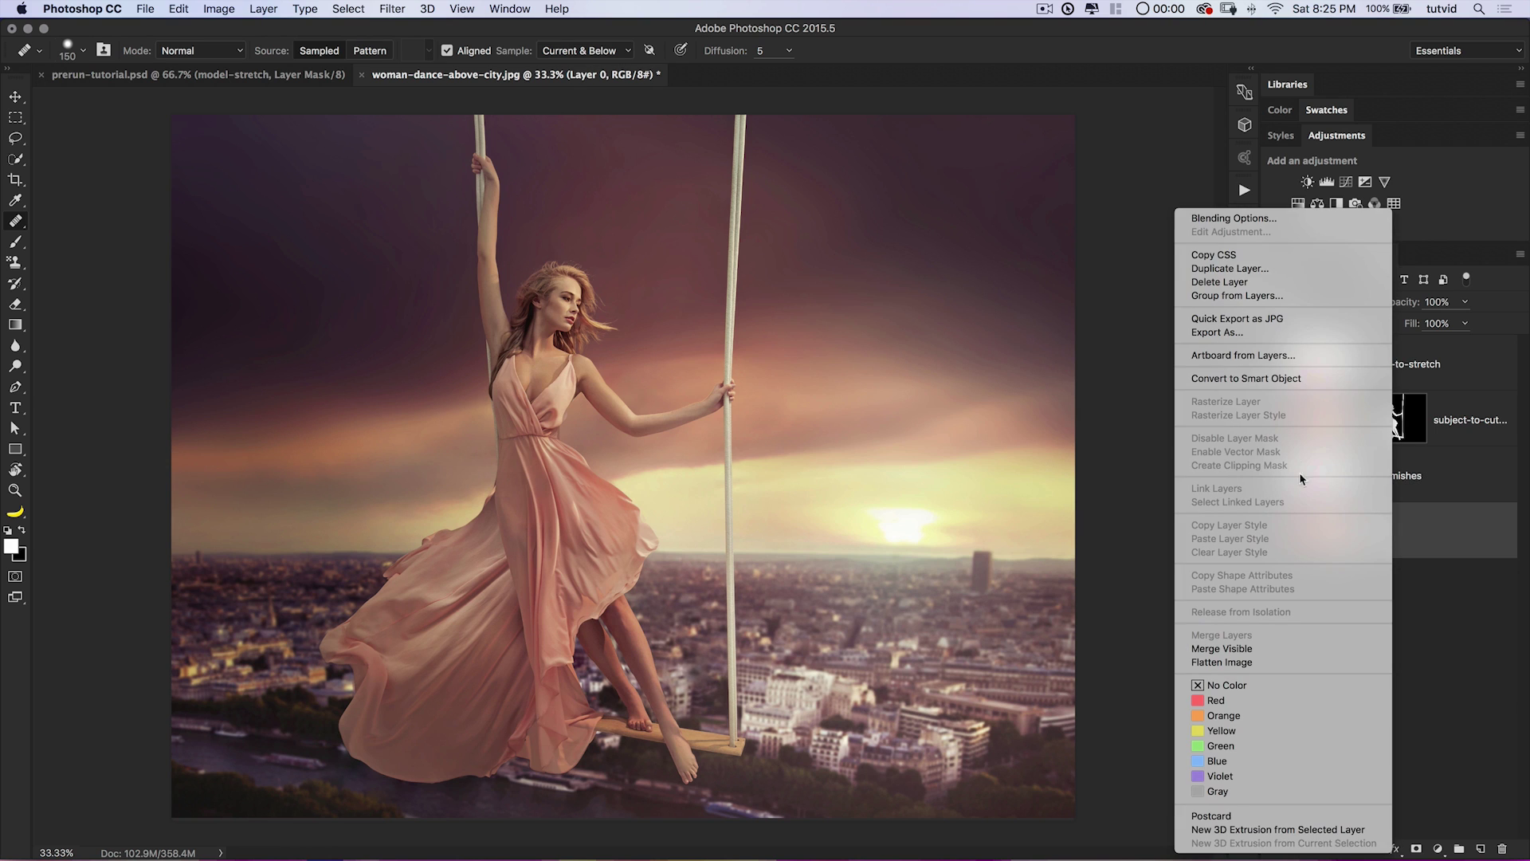
{"action": "left_click", "coordinate": [1276, 376]}
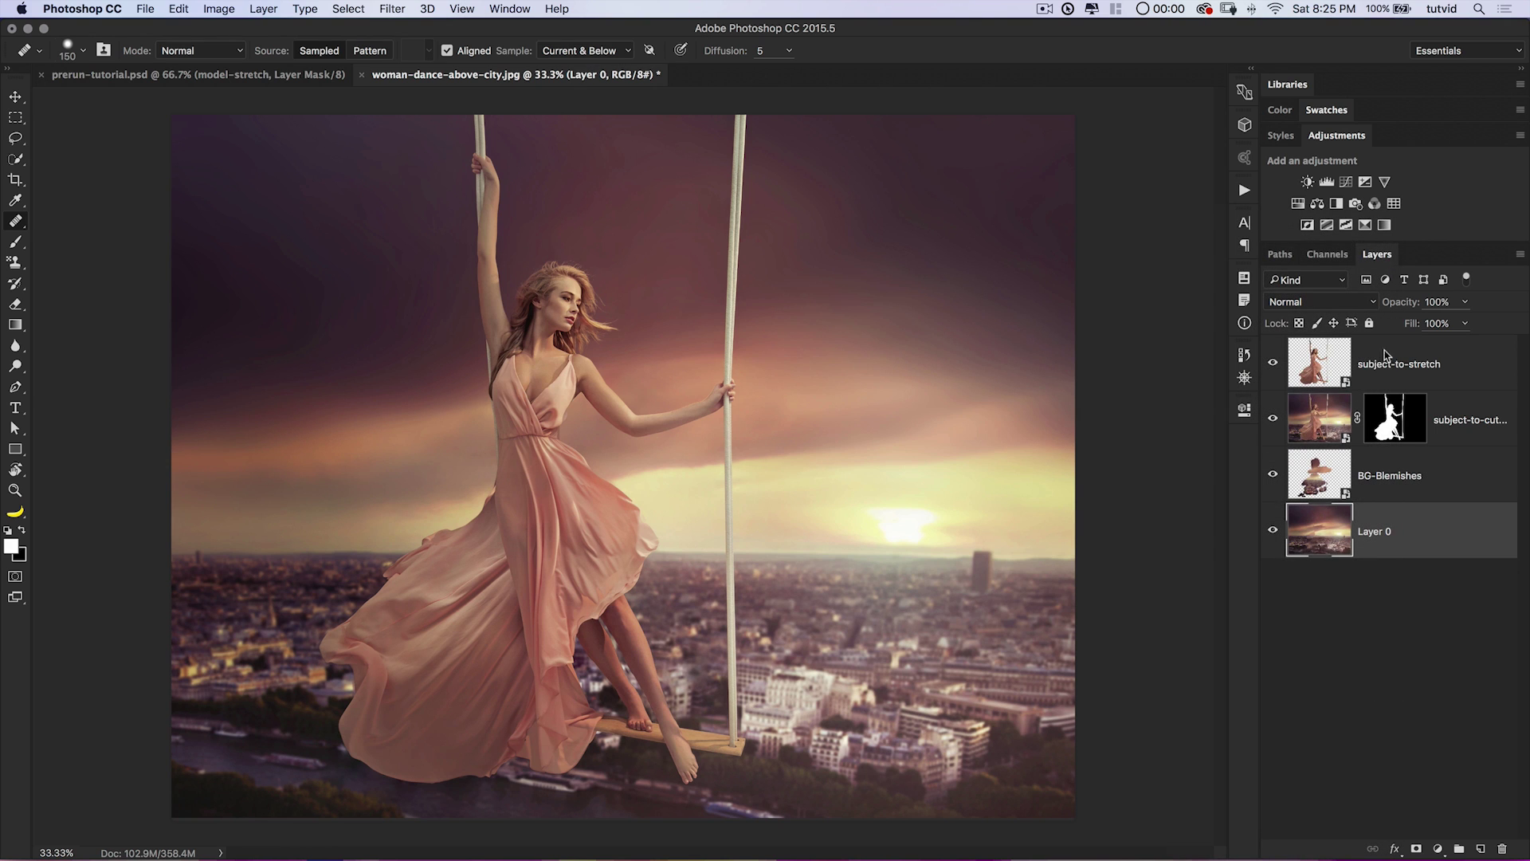
Resize the whole image to a width of 3200 pixels with proportions linked, keeping the 300 pixels/inch resolution.
{"action": "left_click", "coordinate": [1393, 369]}
{"action": "left_click", "coordinate": [218, 8]}
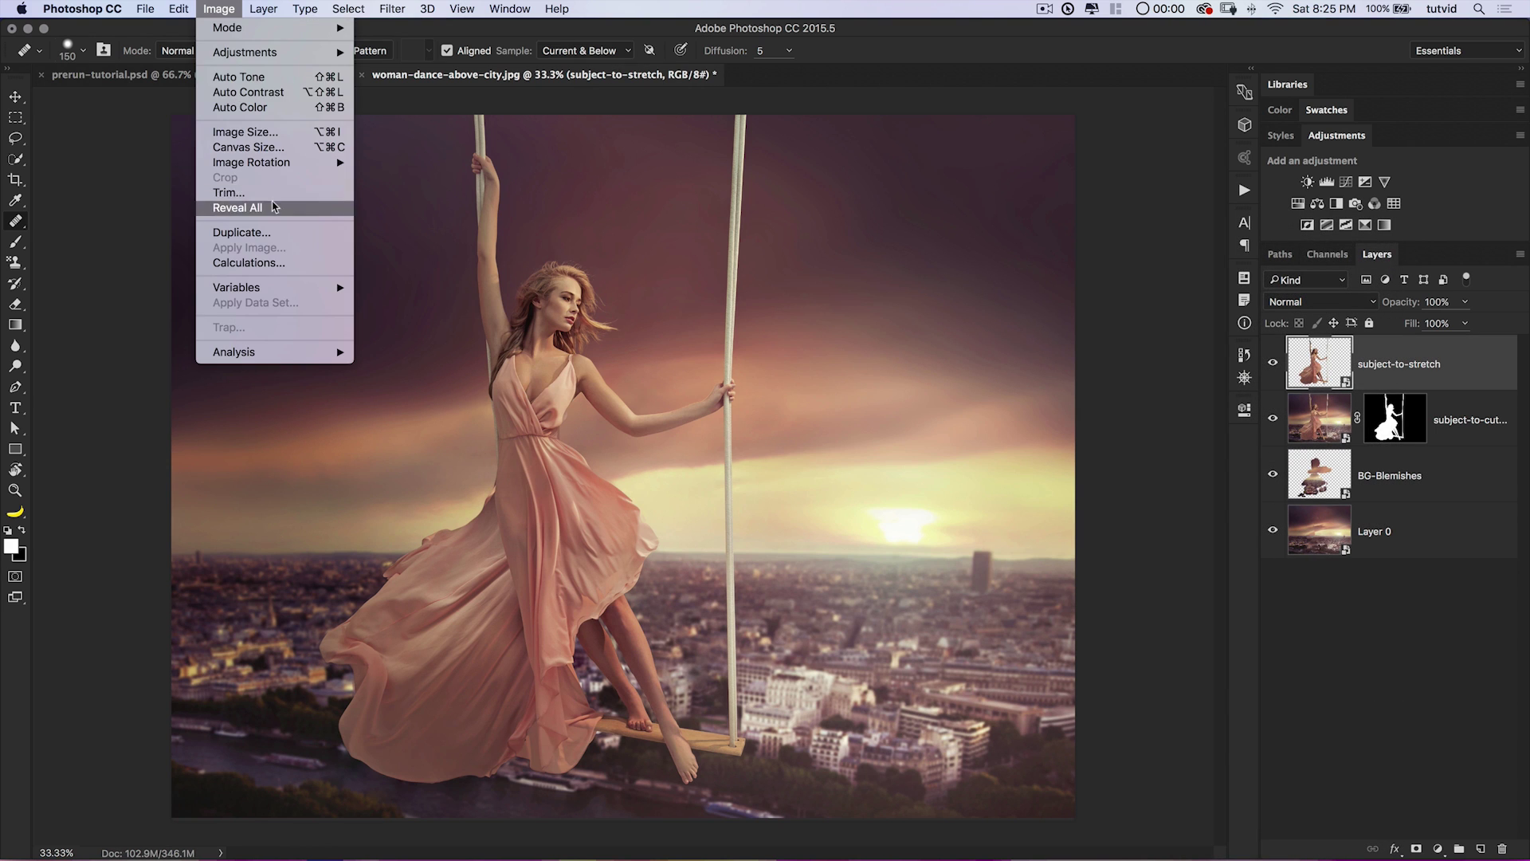
{"action": "left_click", "coordinate": [245, 132]}
{"action": "type", "text": "320"}
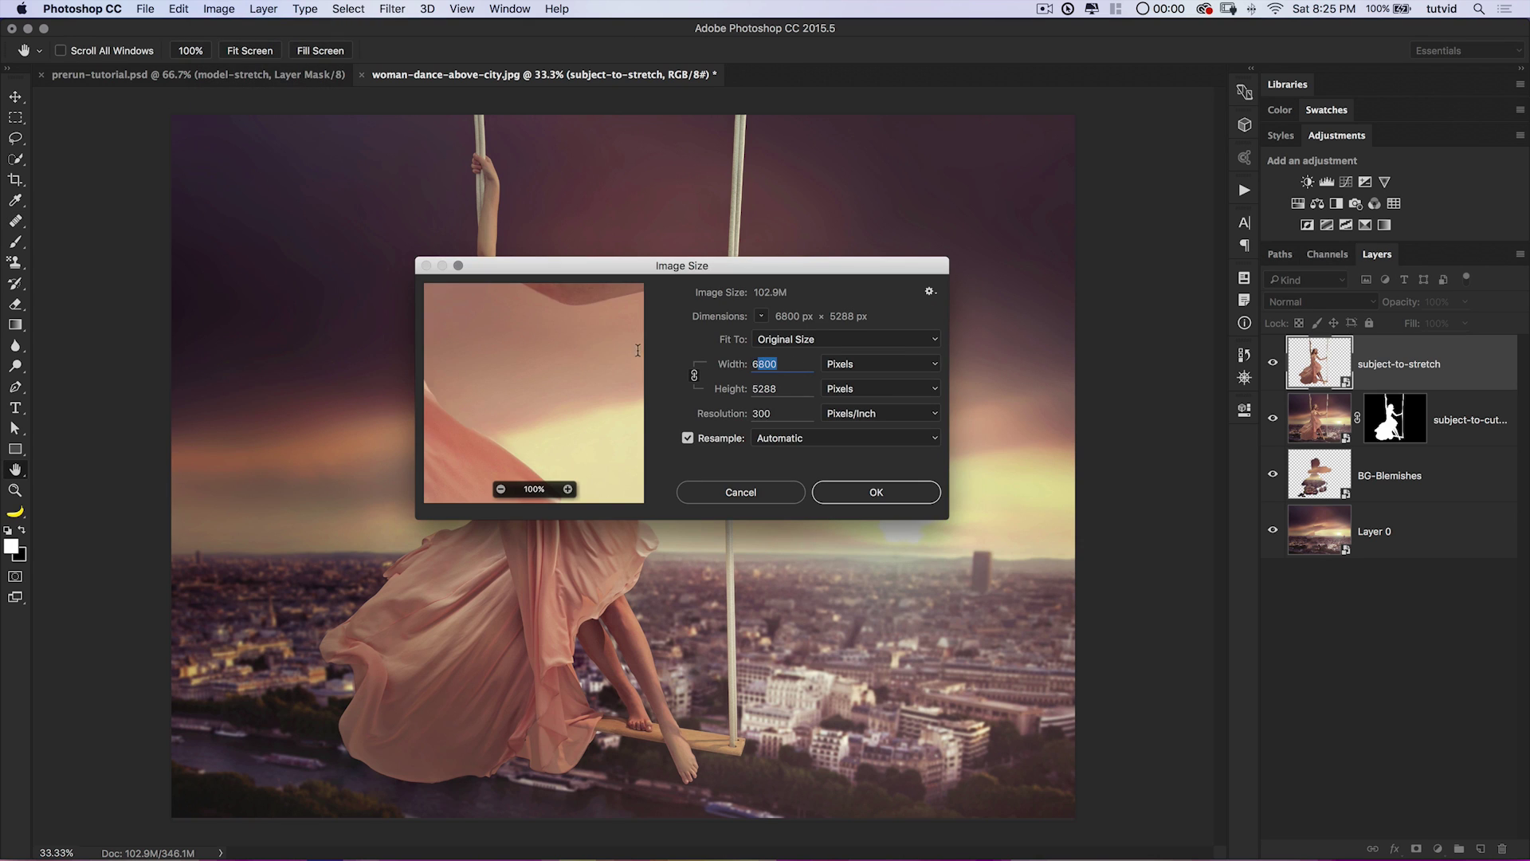
{"action": "type", "text": "0"}
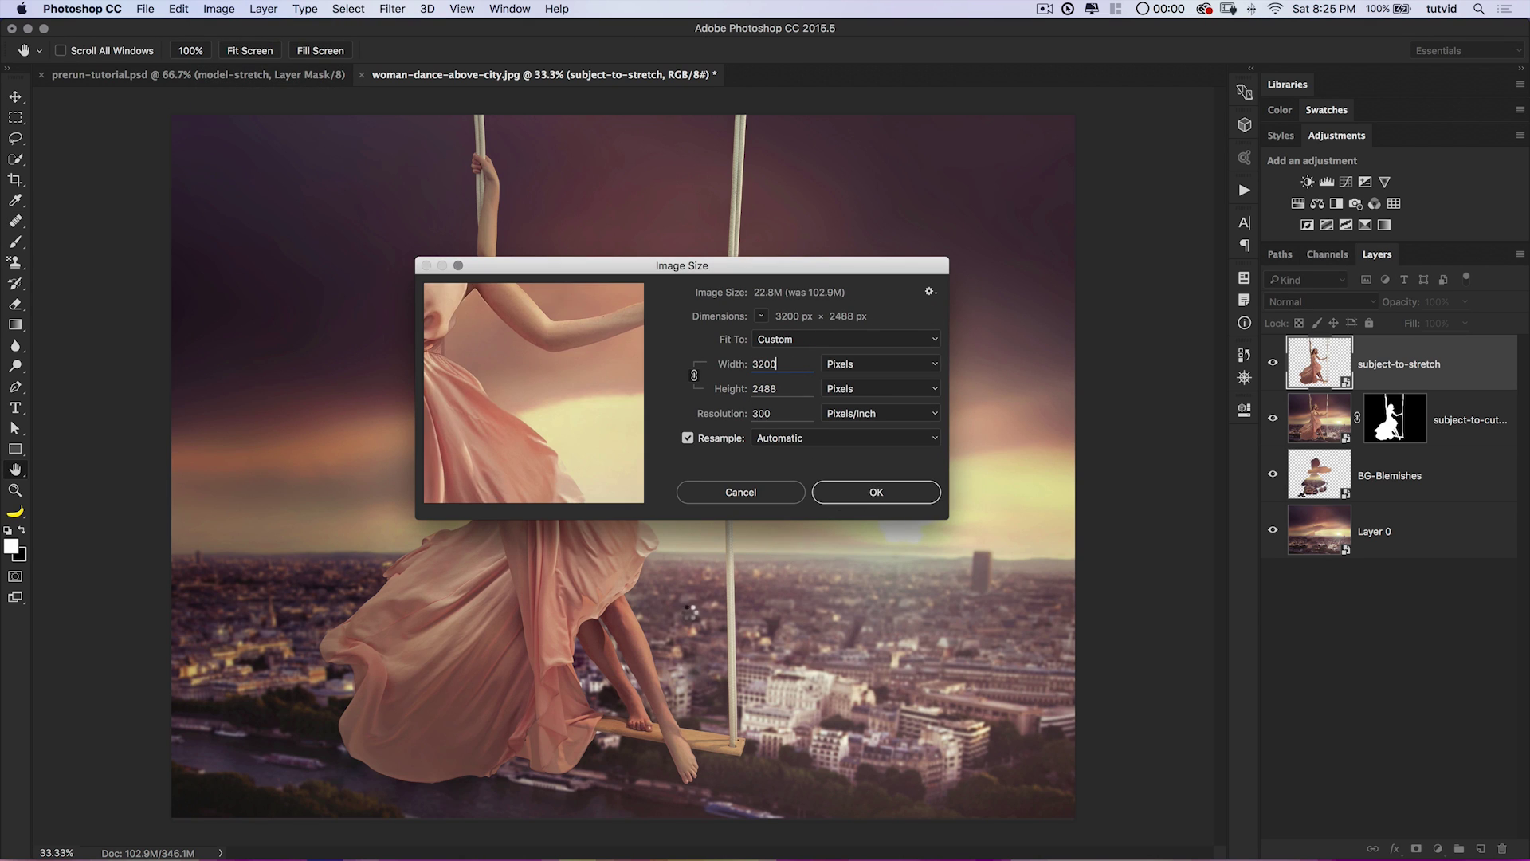
{"action": "left_click", "coordinate": [875, 494]}
{"action": "key", "text": "j"}
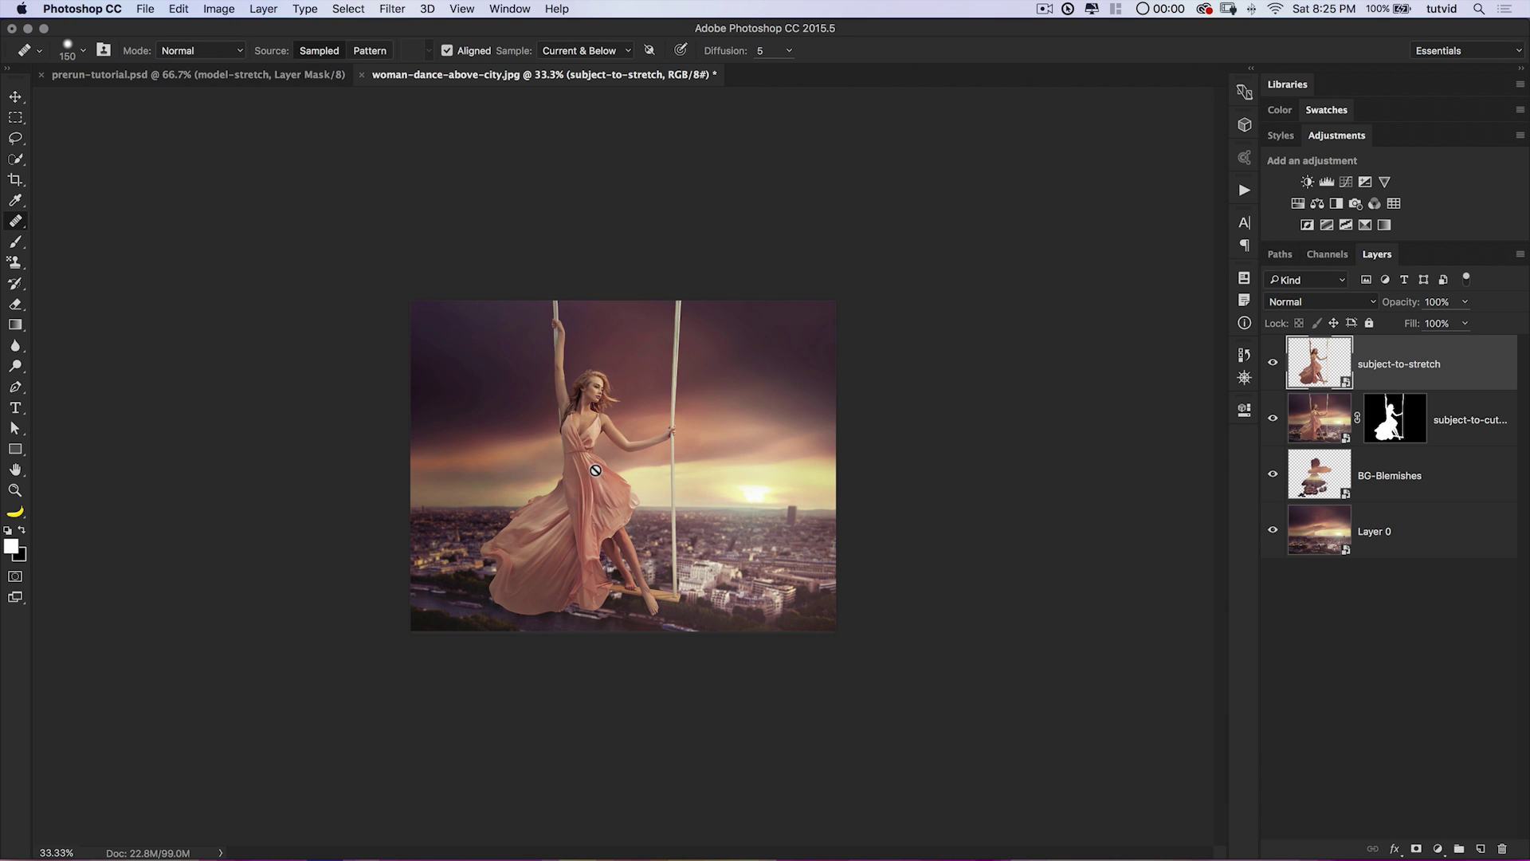
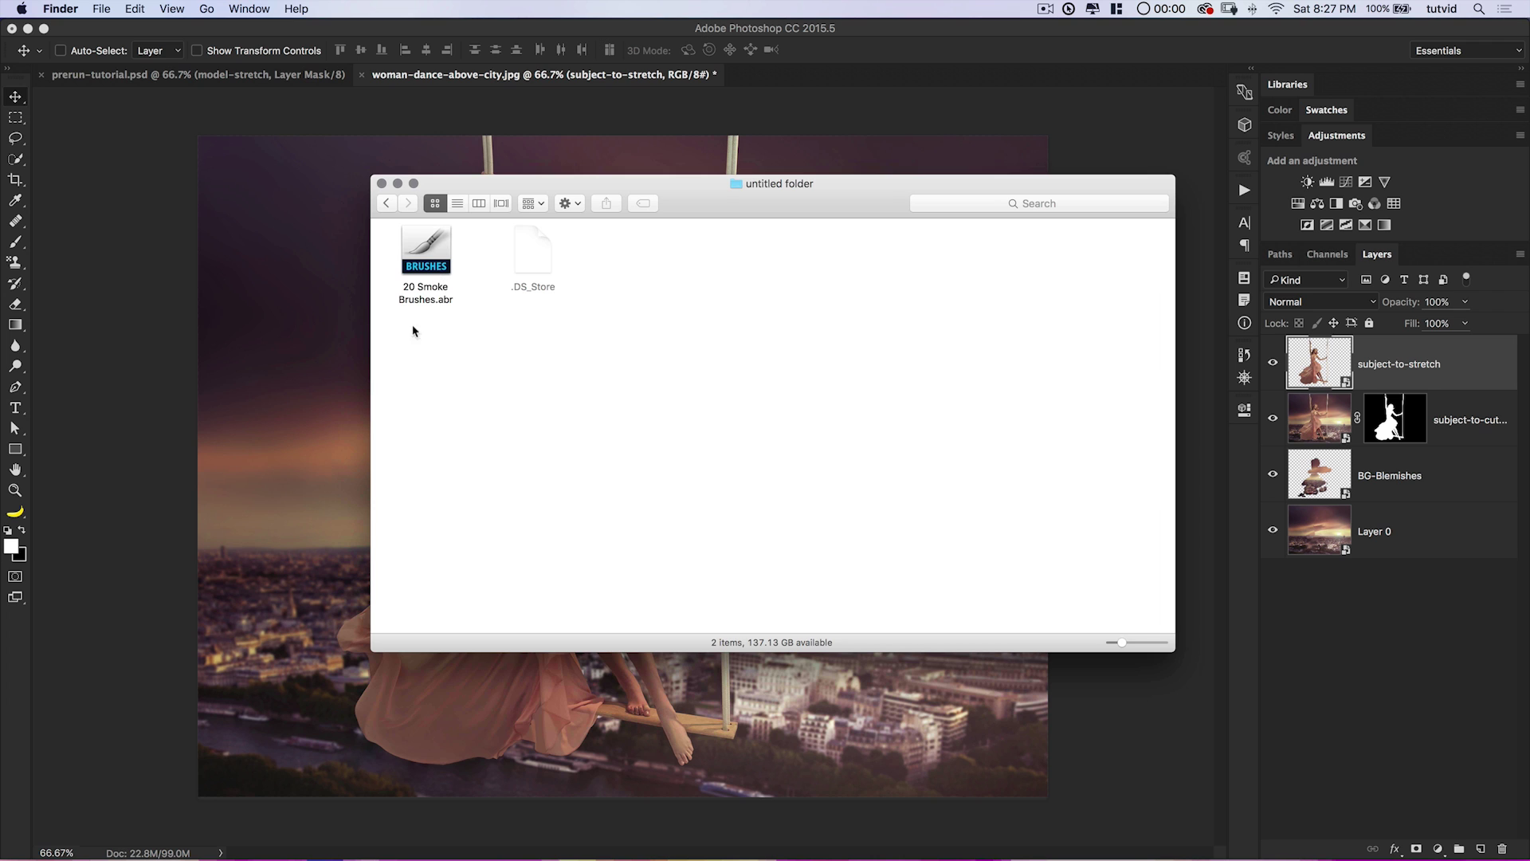
Load the 20 Smoke Brushes.abr file and look through the brush presets with the Brush tool active.
{"action": "left_click", "coordinate": [431, 256]}
{"action": "double_click", "coordinate": [431, 252]}
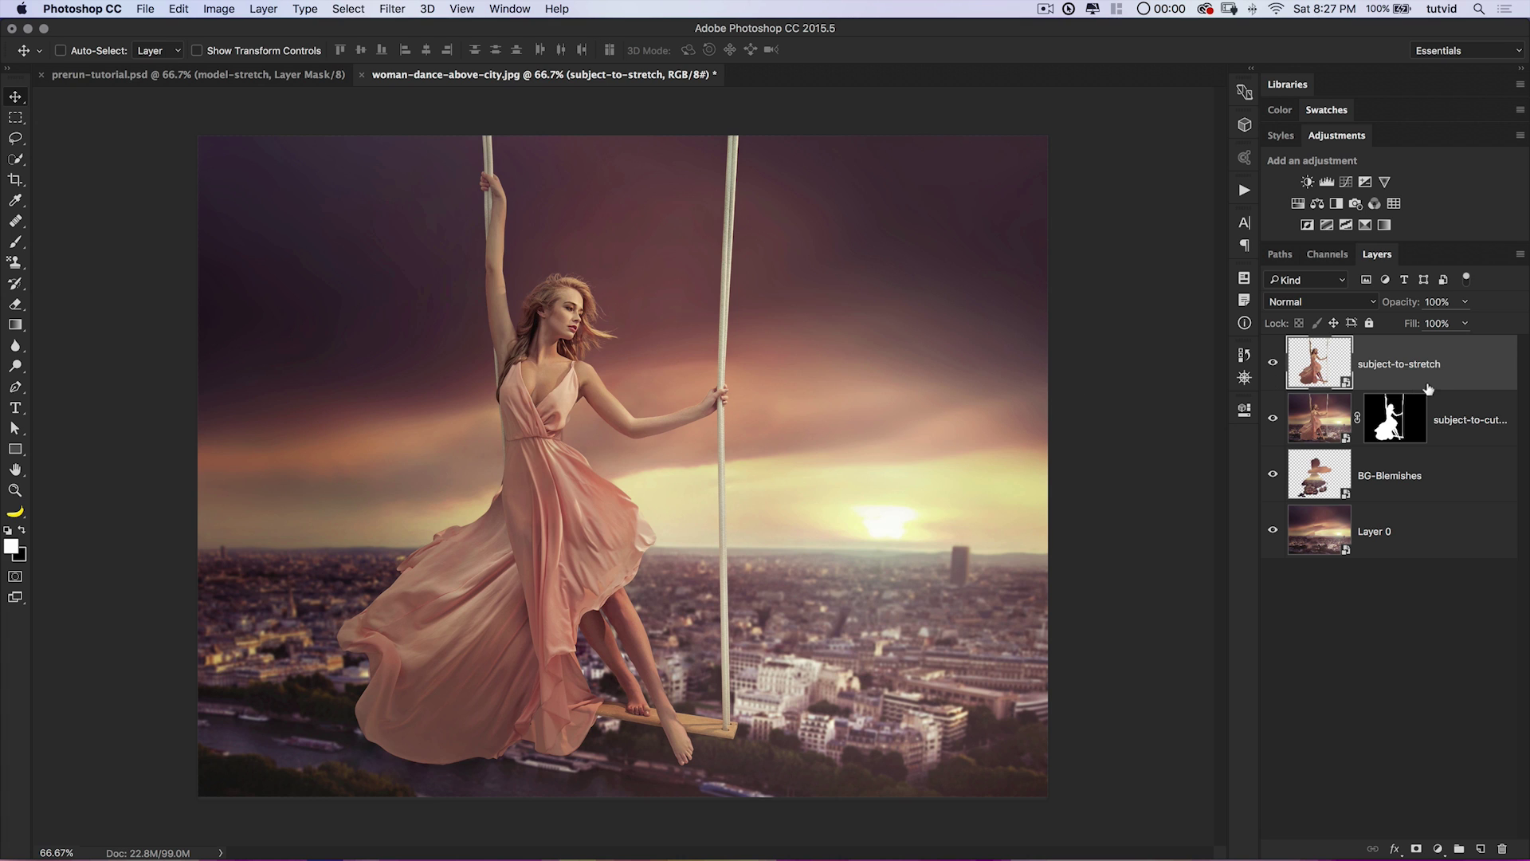
{"action": "left_click", "coordinate": [15, 243]}
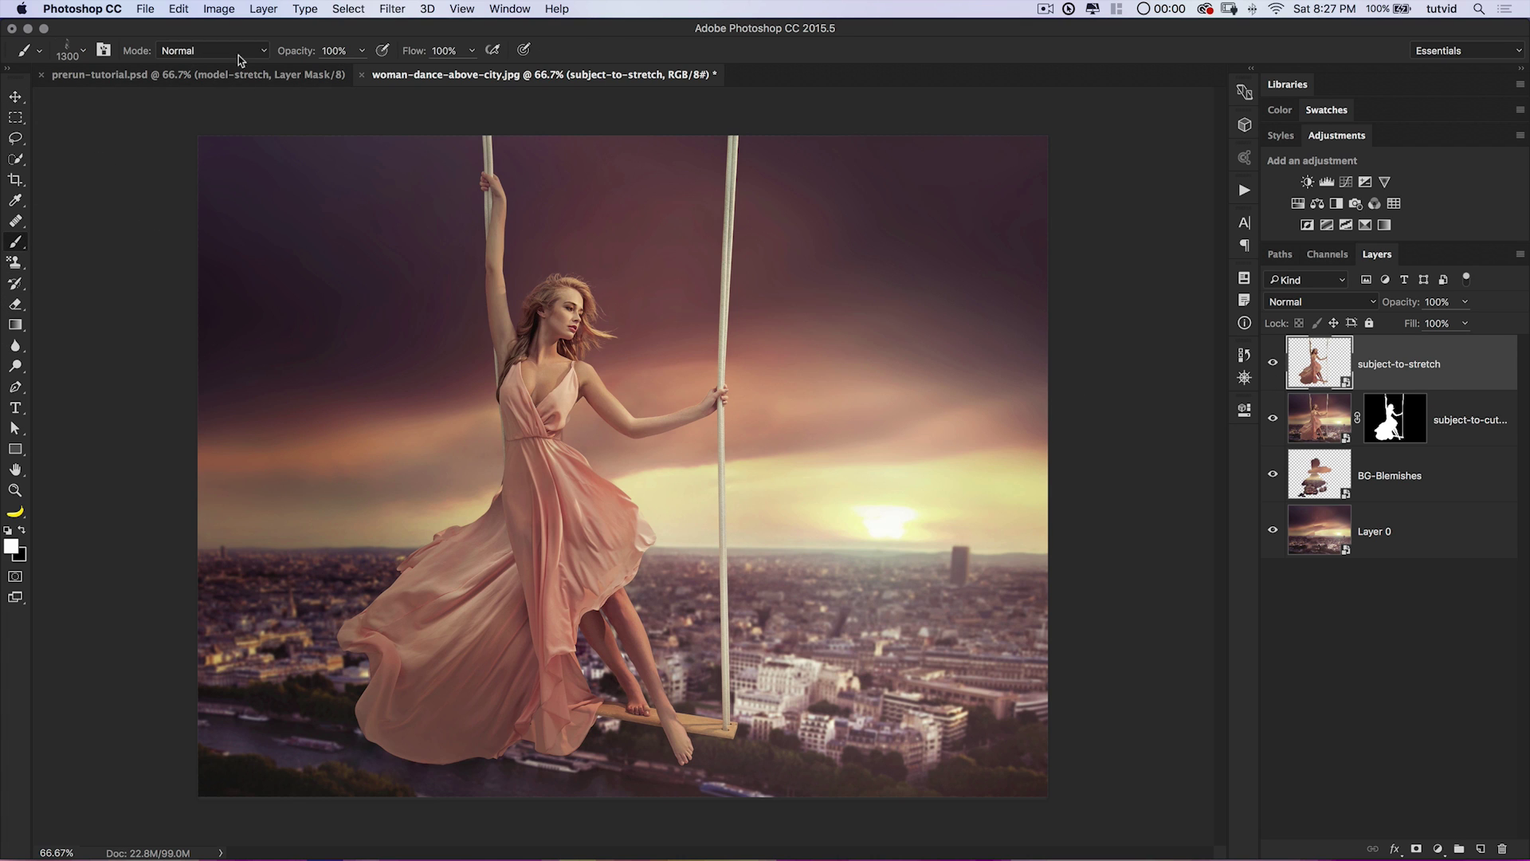
{"action": "left_click", "coordinate": [83, 53]}
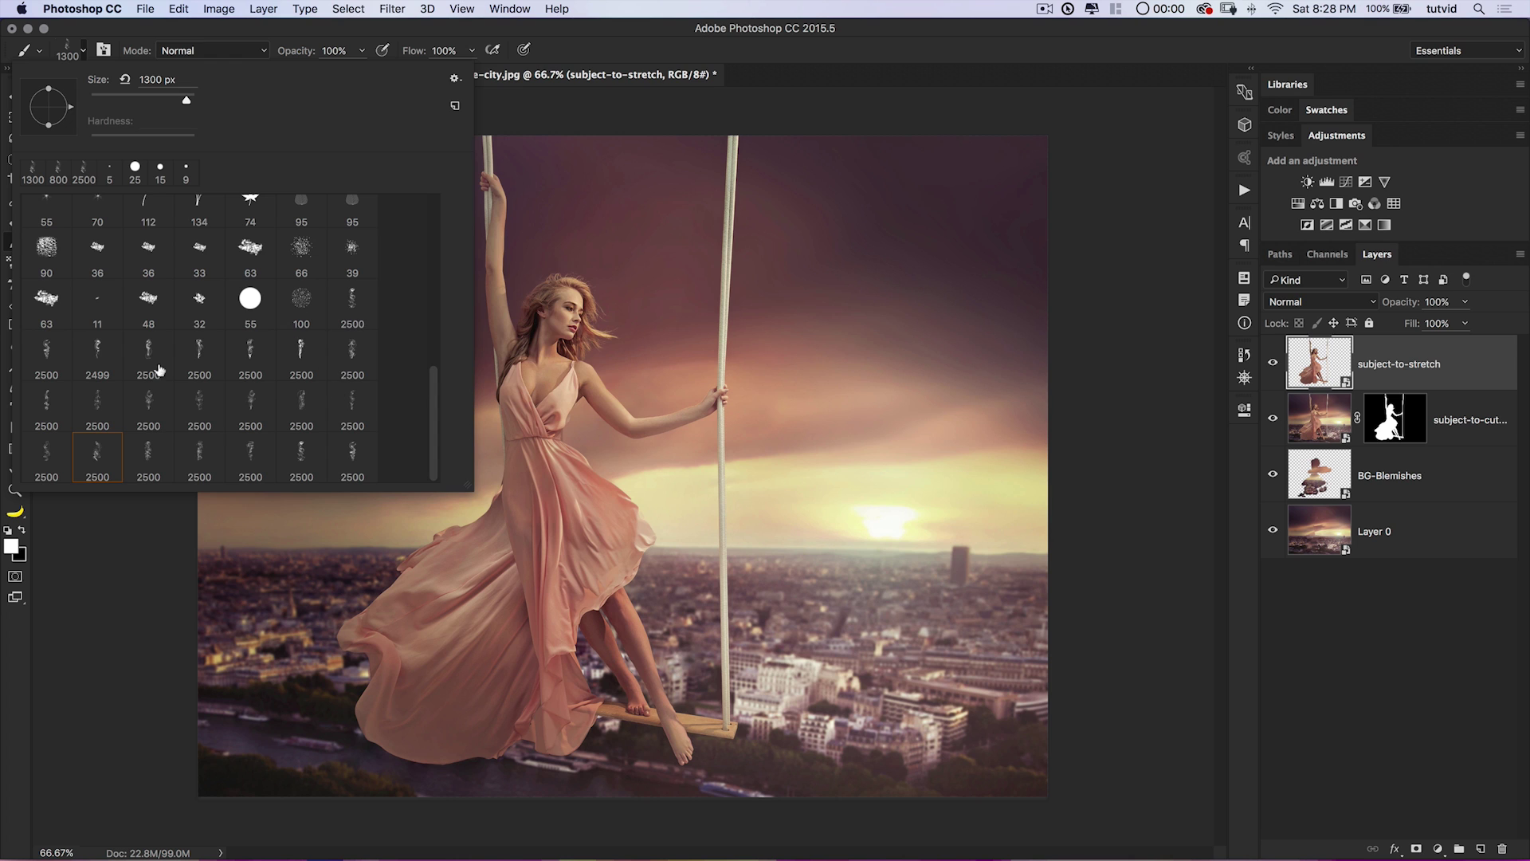
{"action": "scroll", "coordinate": [286, 367], "scroll_direction": "up", "scroll_amount": 5}
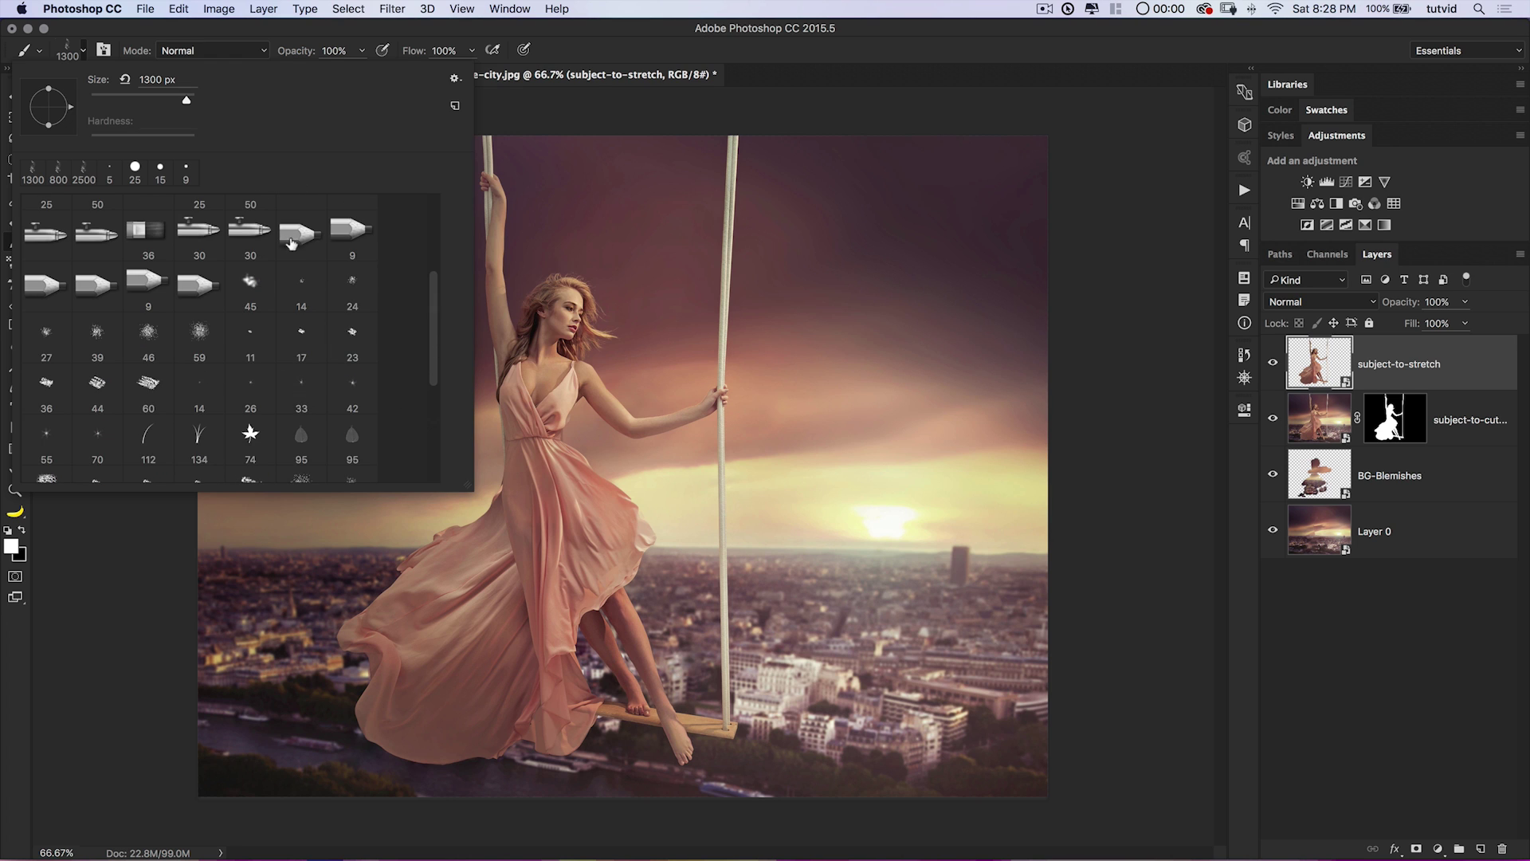
{"action": "scroll", "coordinate": [239, 294], "scroll_direction": "down", "scroll_amount": 5}
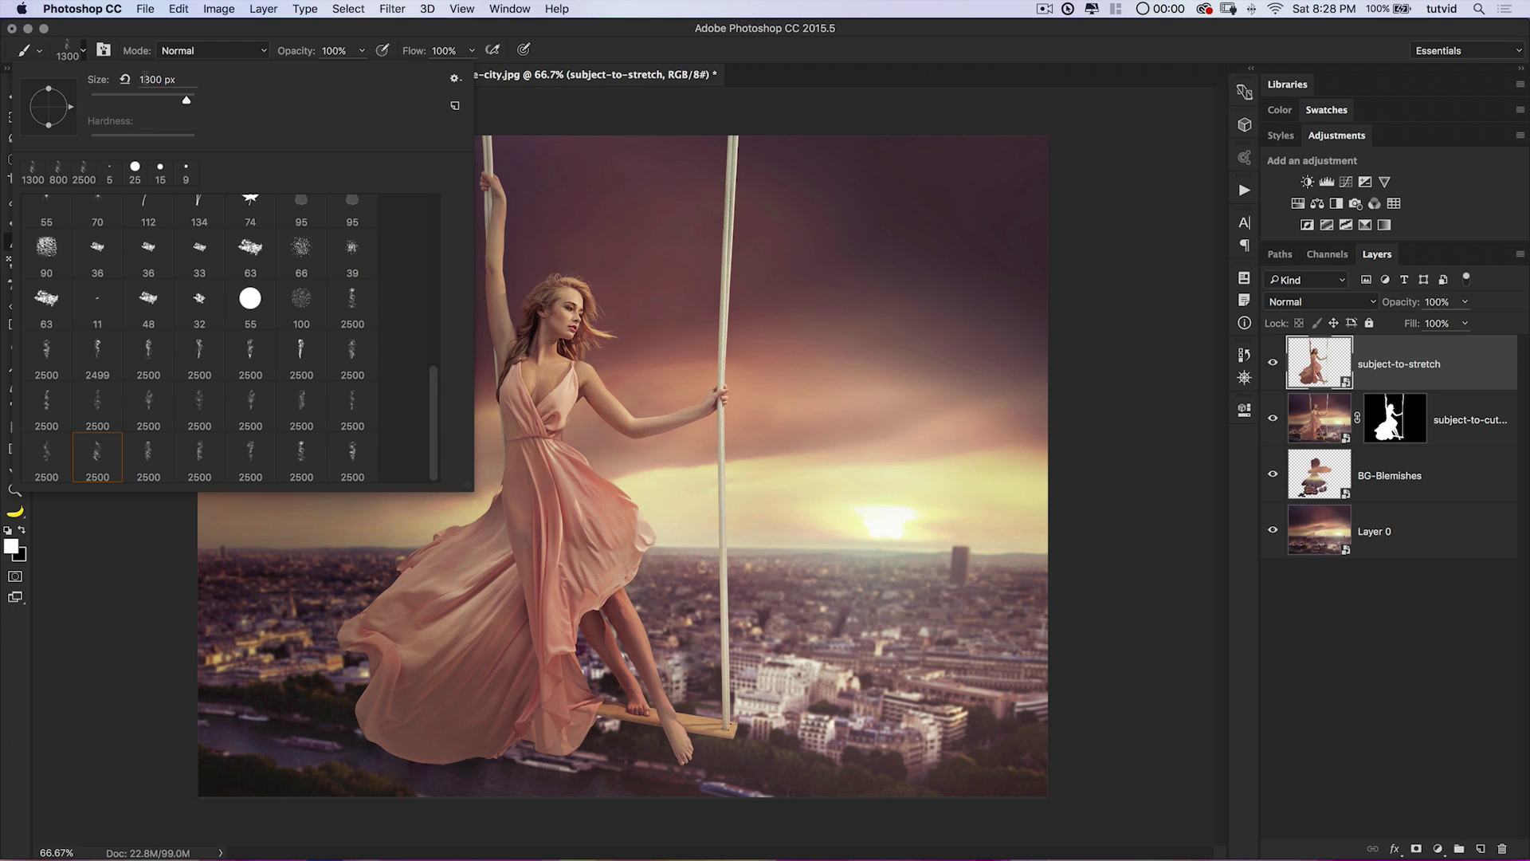
{"action": "left_click", "coordinate": [86, 51]}
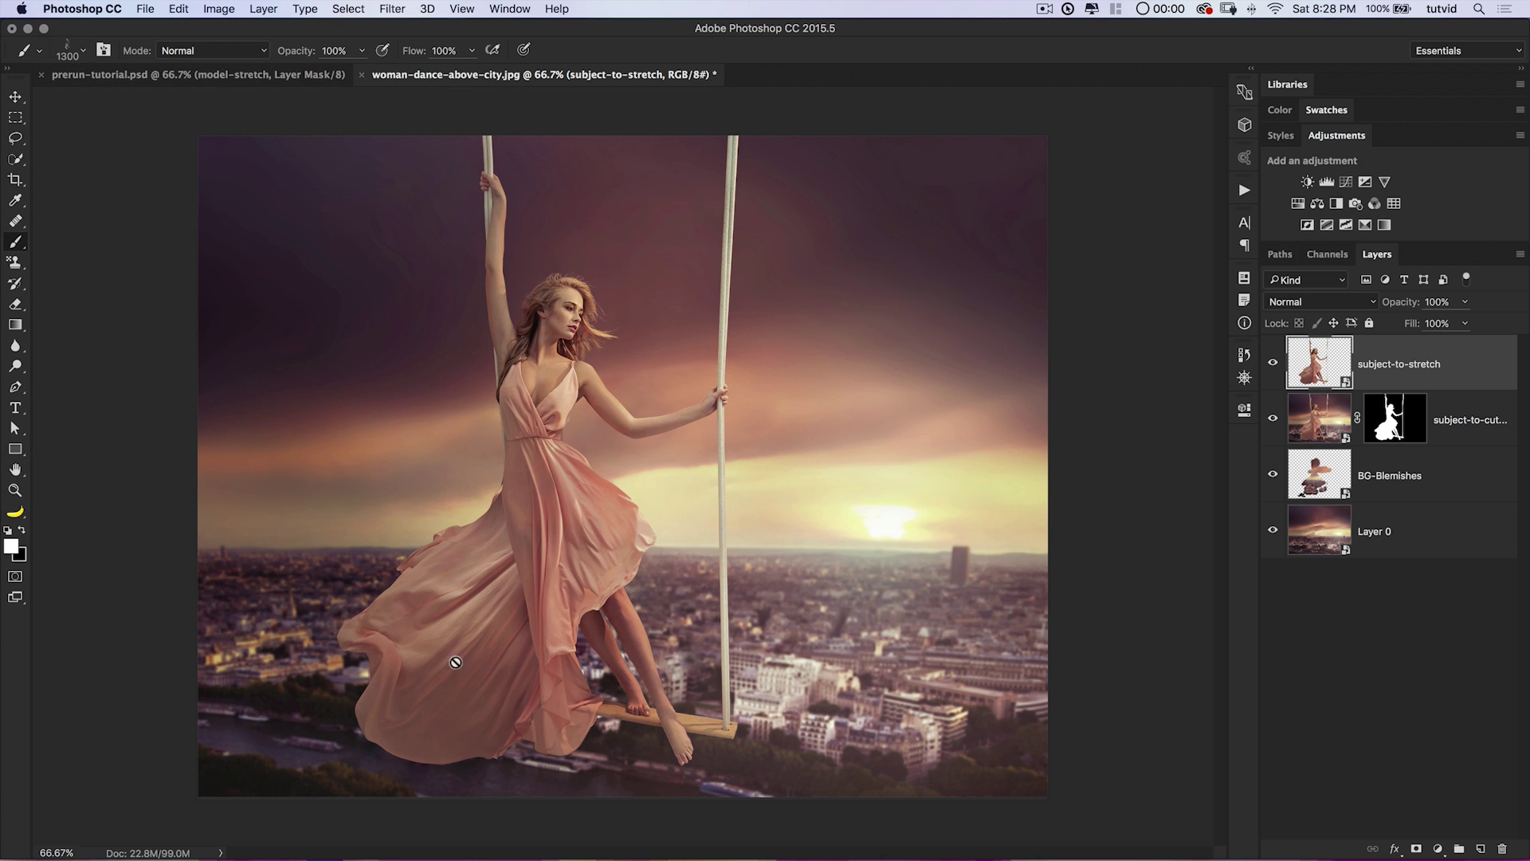
Target the layer mask of subject-to-cutaway and save a History snapshot of the current document state.
{"action": "left_click", "coordinate": [1321, 413]}
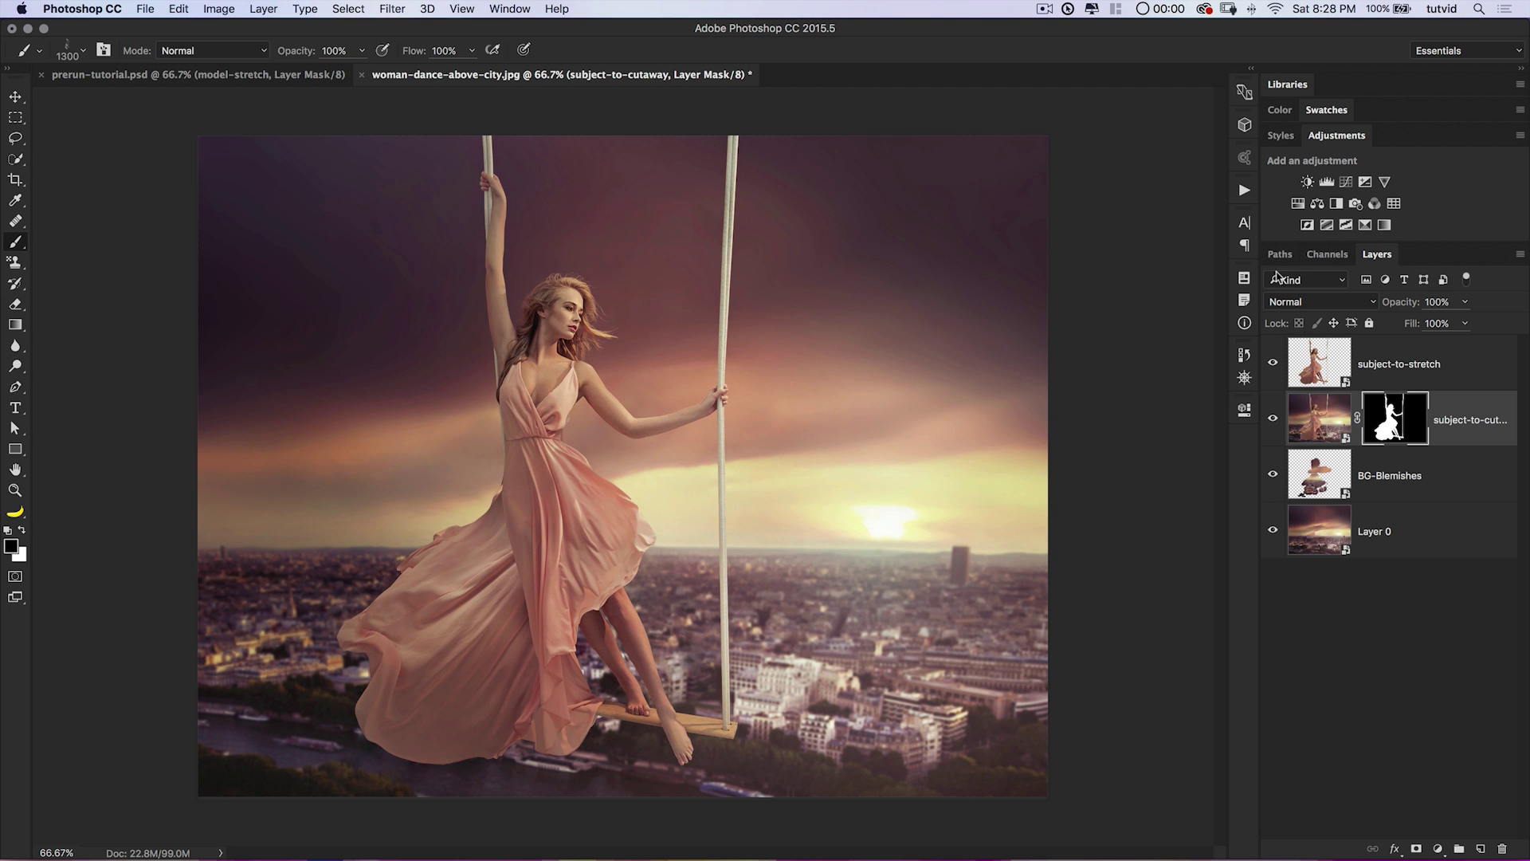
{"action": "left_click", "coordinate": [514, 10]}
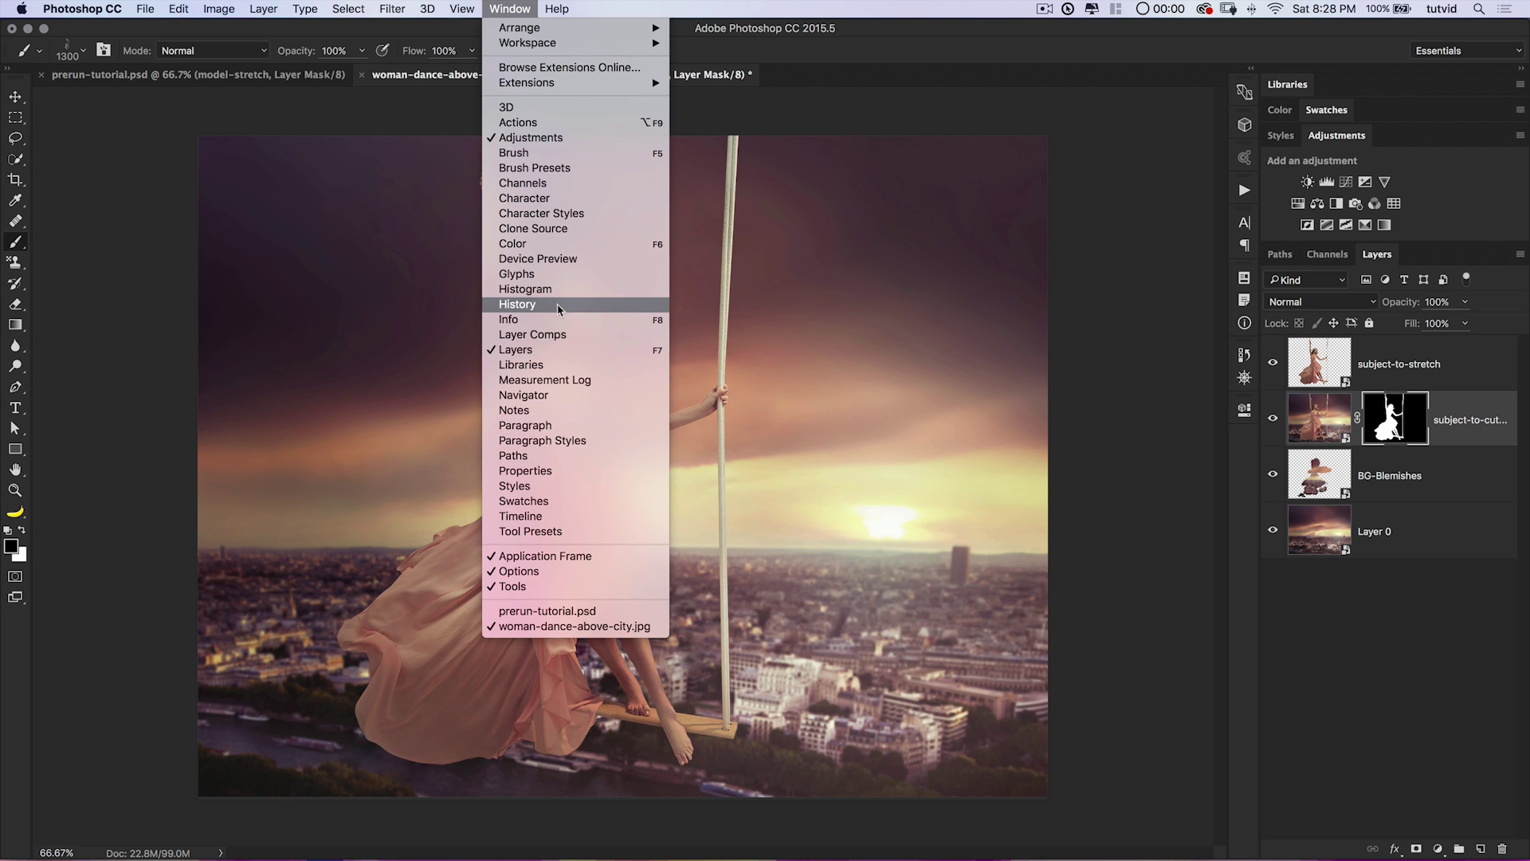
{"action": "left_click", "coordinate": [526, 304]}
{"action": "scroll", "coordinate": [1144, 462], "scroll_direction": "up", "scroll_amount": 10}
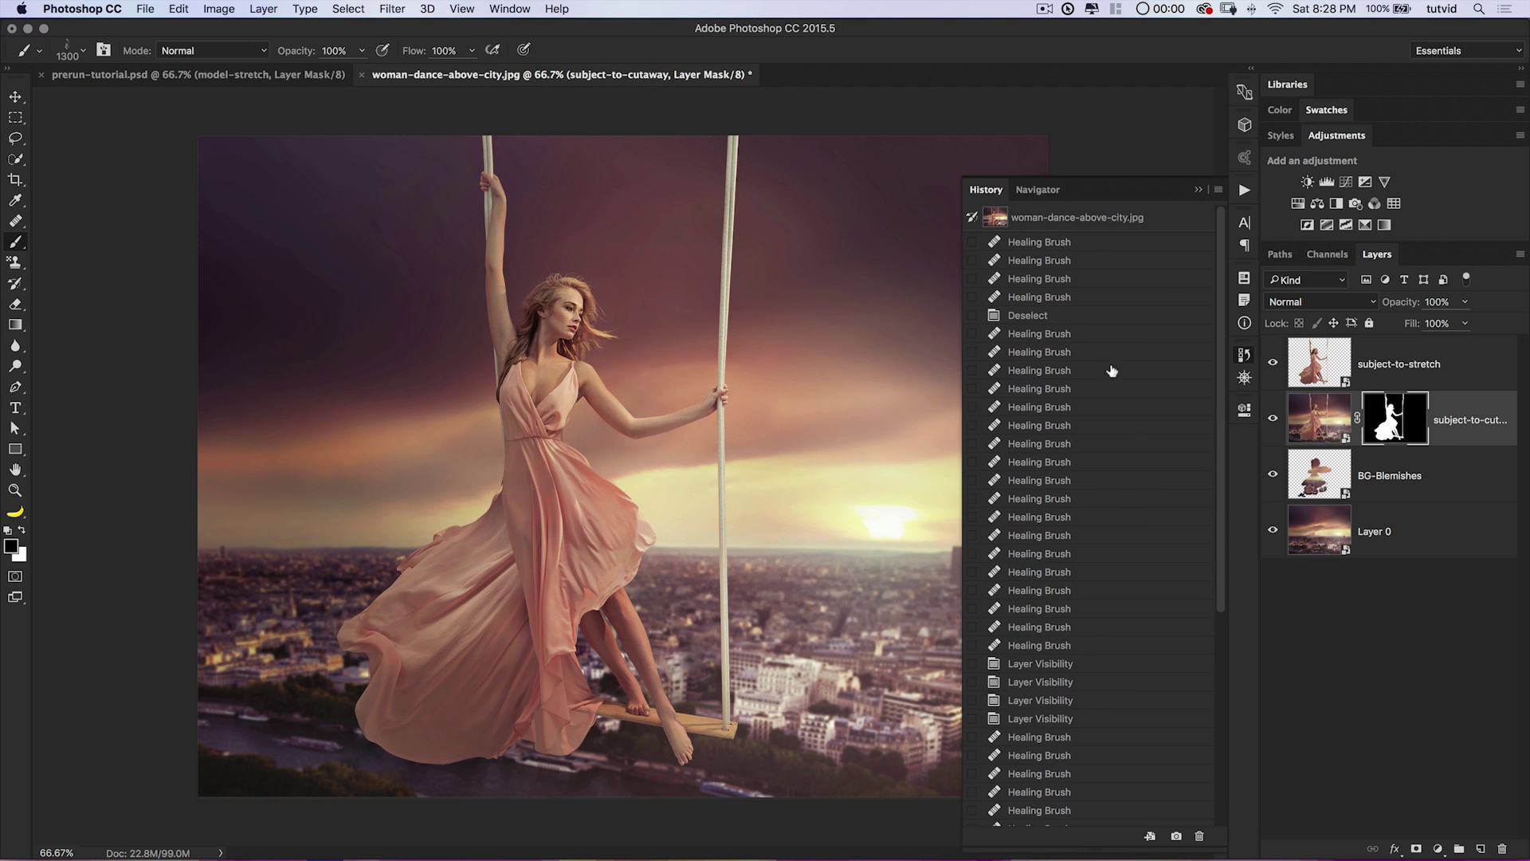
{"action": "left_click", "coordinate": [1176, 835]}
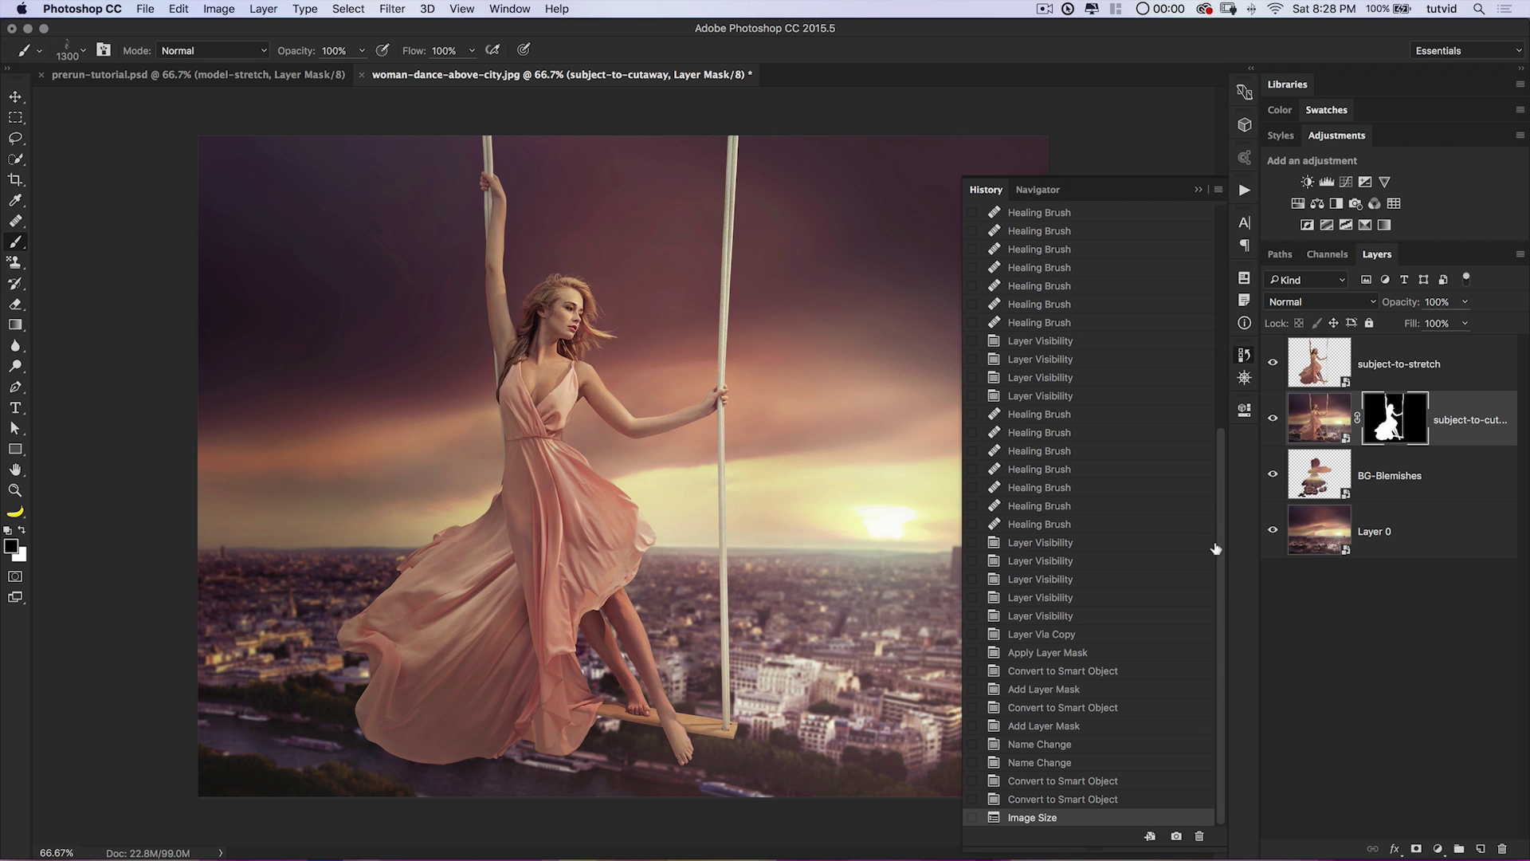
{"action": "scroll", "coordinate": [1164, 433], "scroll_direction": "up", "scroll_amount": 10}
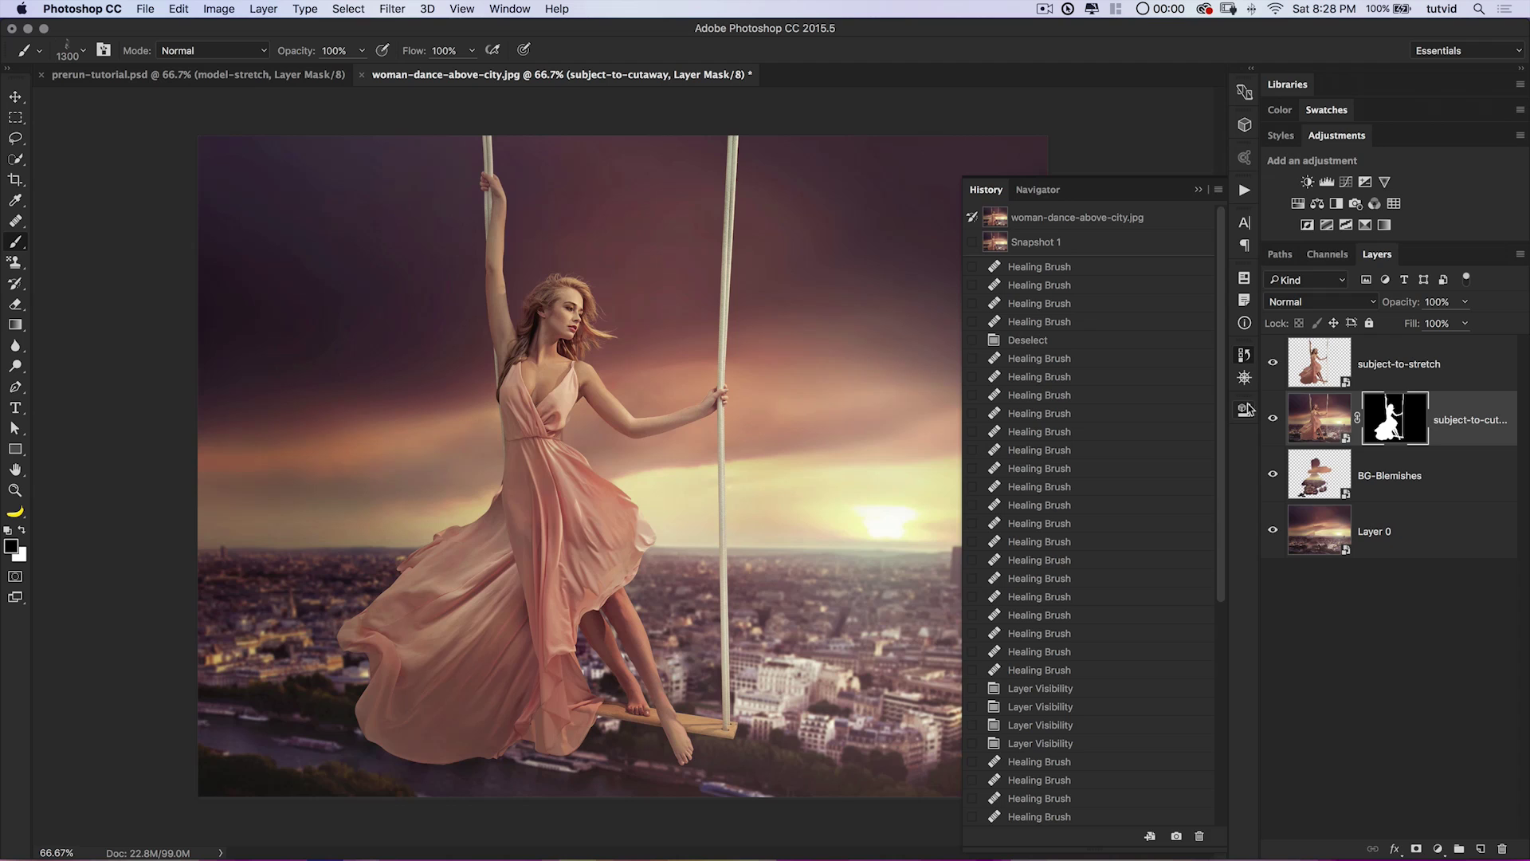
{"action": "left_click", "coordinate": [1245, 355]}
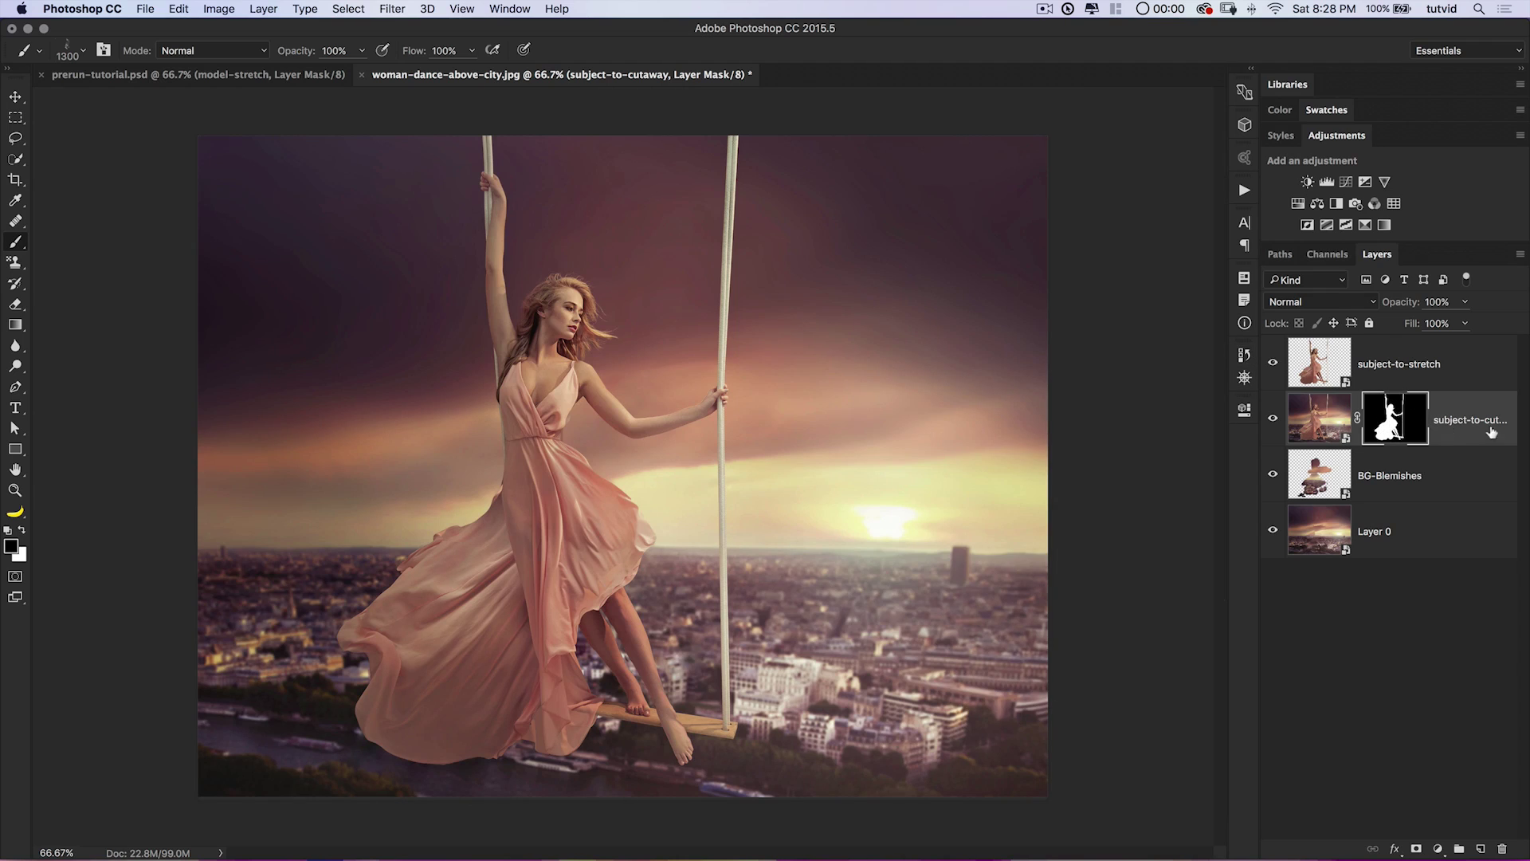
Try several of the smoke brush tips and pick a 2500 px one for the Brush tool.
{"action": "right_click", "coordinate": [305, 310]}
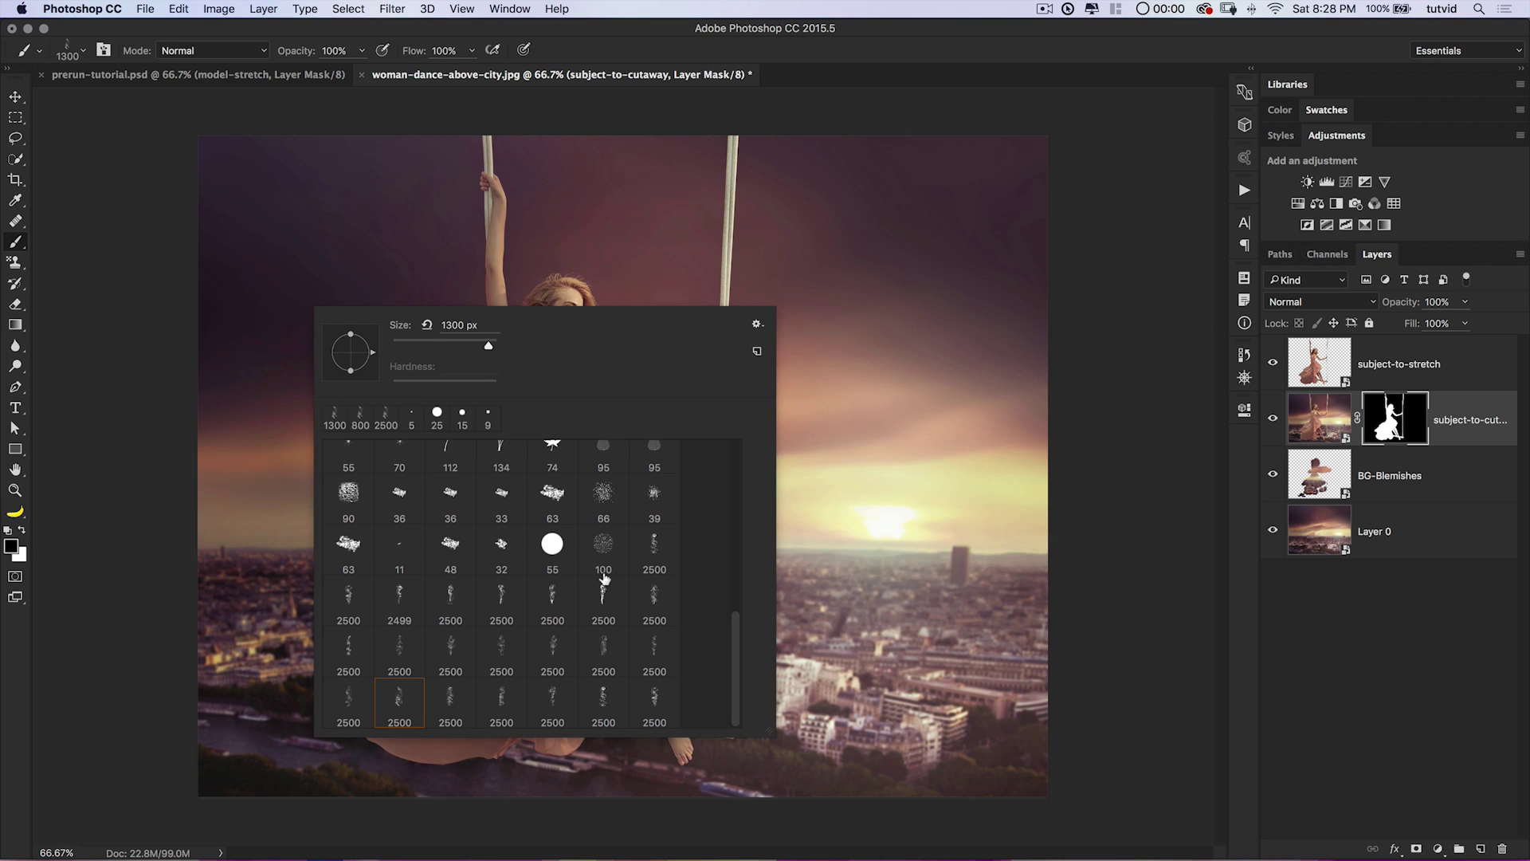
{"action": "left_click", "coordinate": [654, 597]}
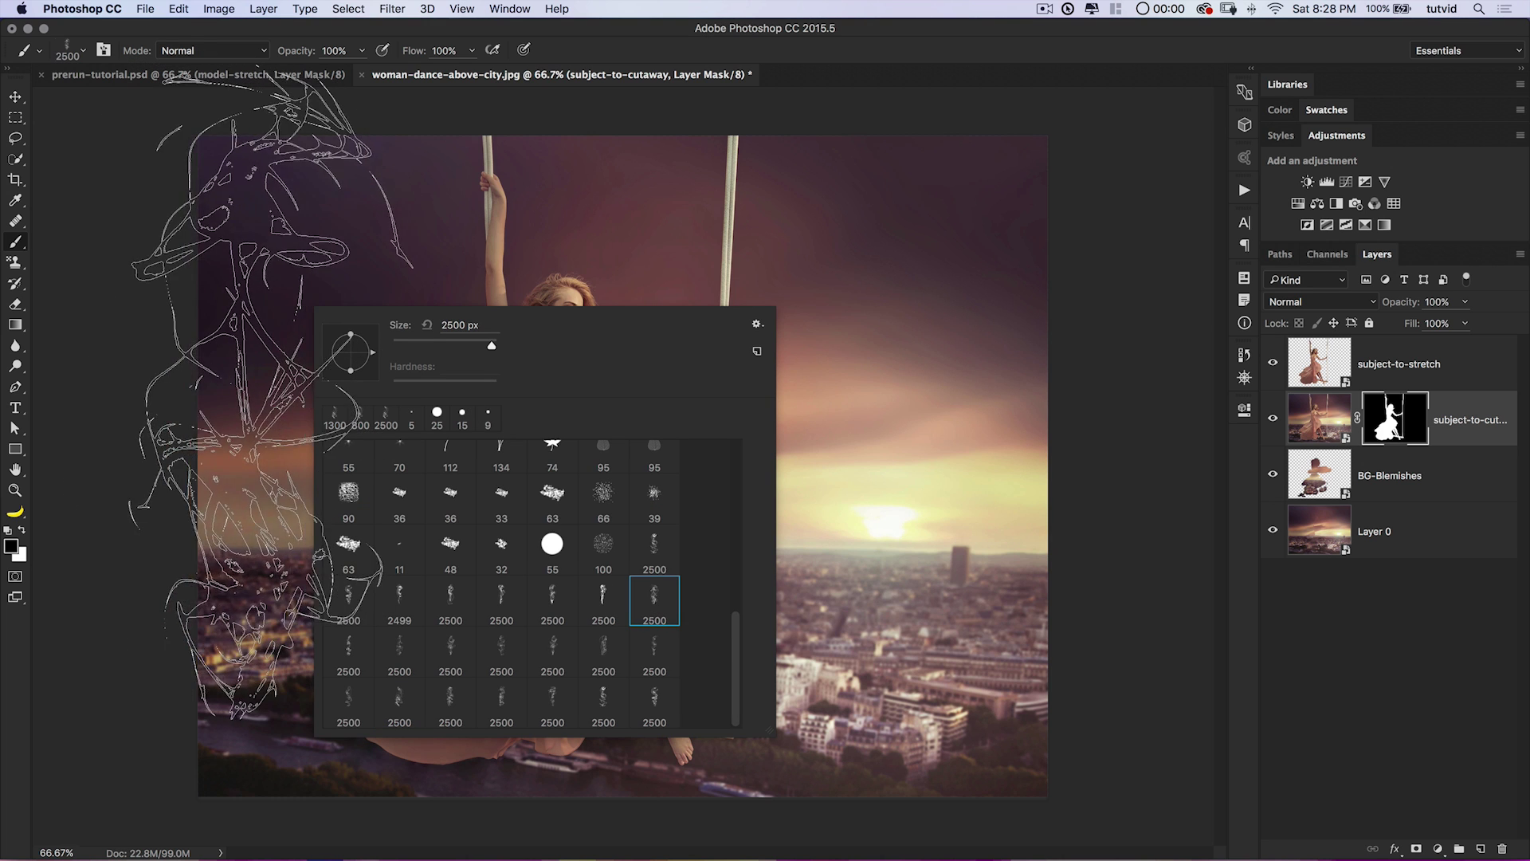
{"action": "left_click", "coordinate": [603, 597]}
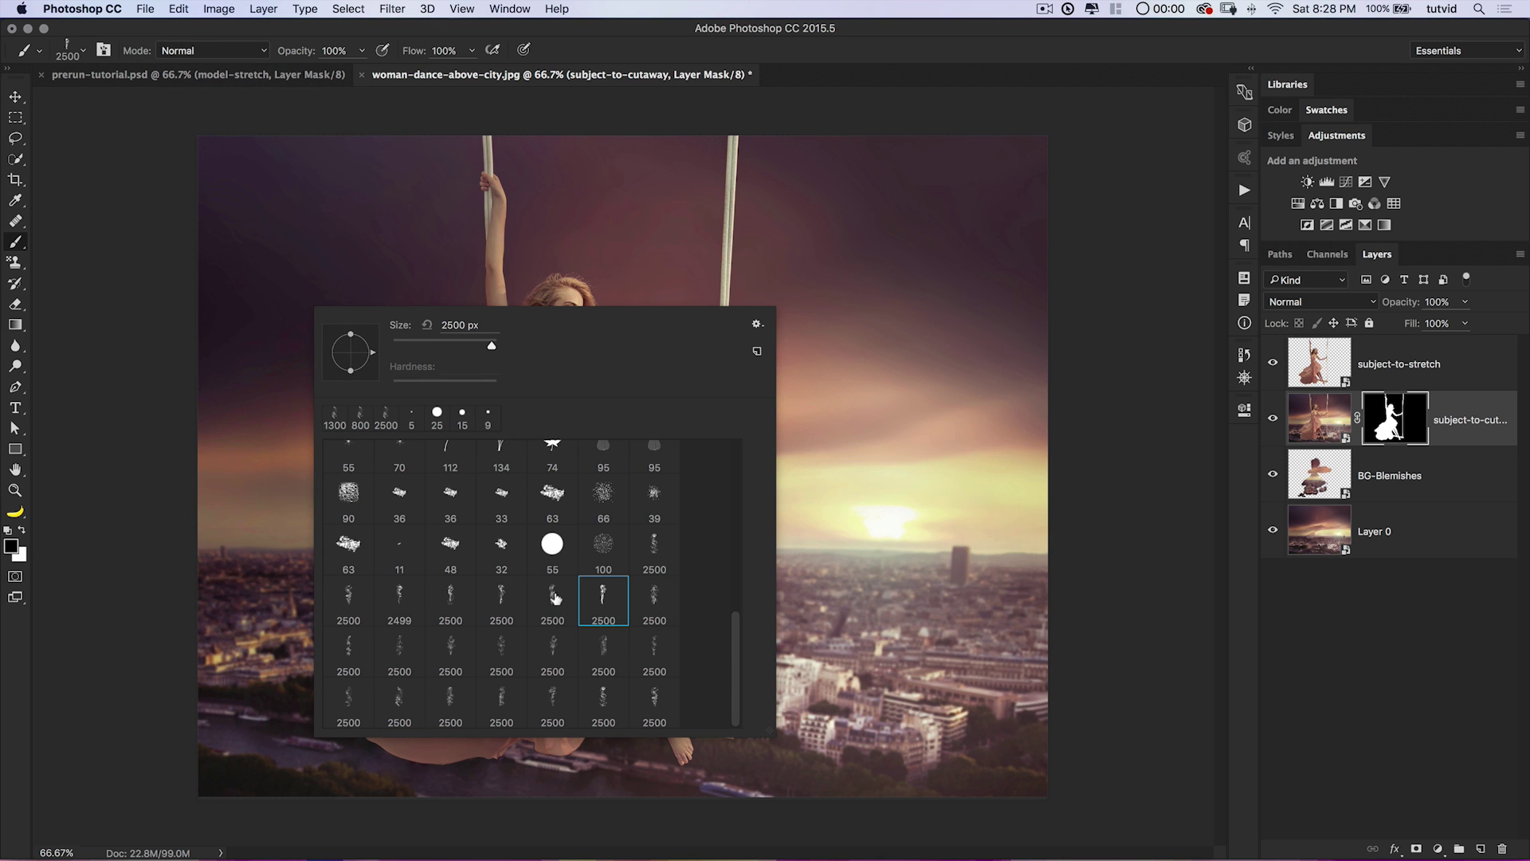
{"action": "left_click", "coordinate": [503, 599]}
{"action": "left_click", "coordinate": [157, 485]}
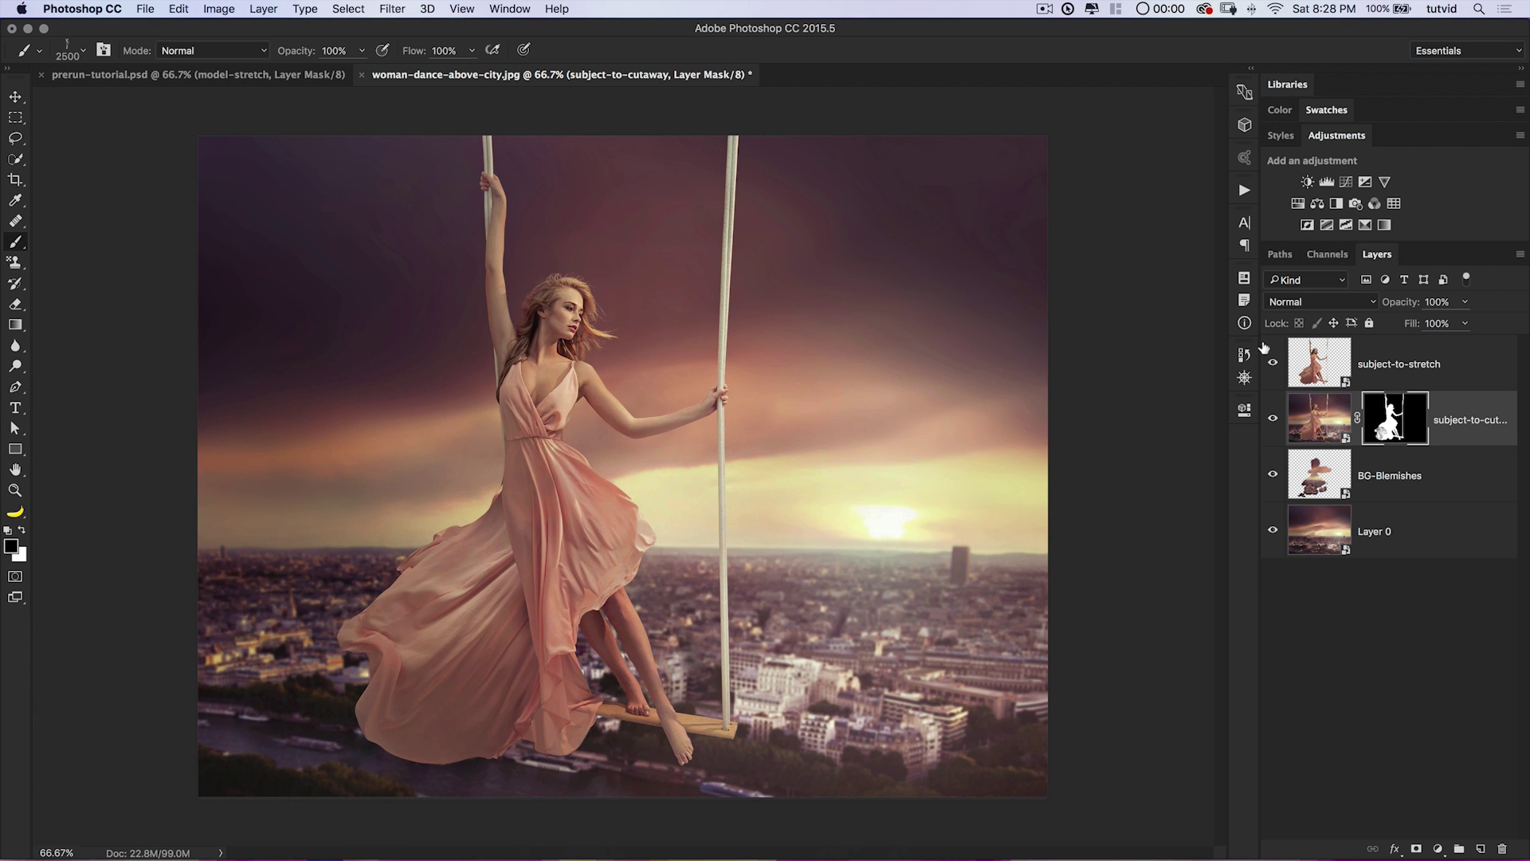
{"action": "left_click", "coordinate": [1273, 365]}
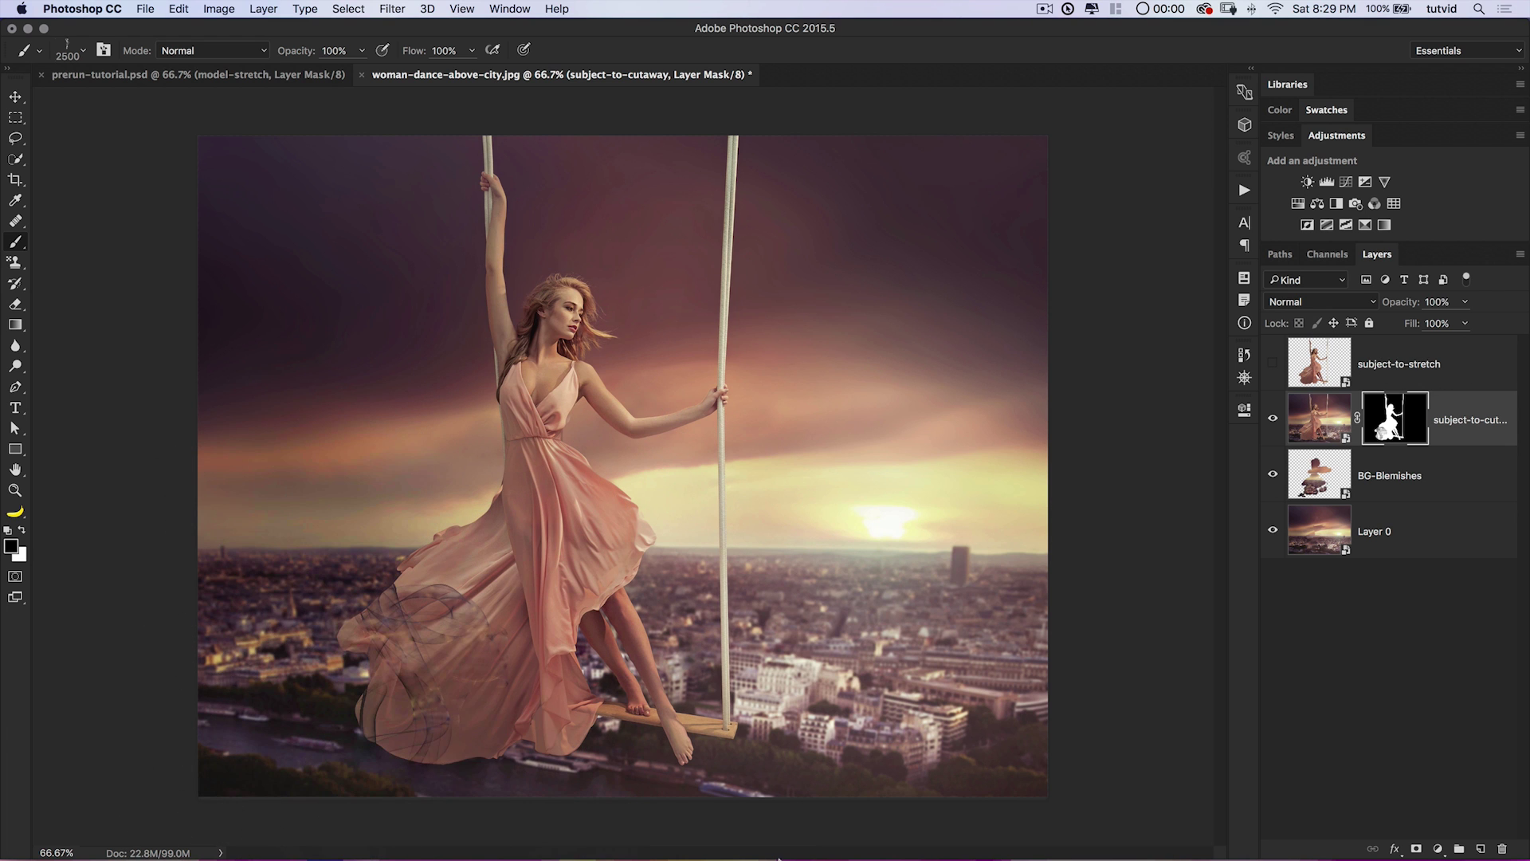
{"action": "left_click", "coordinate": [511, 597]}
{"action": "key", "text": "super+z"}
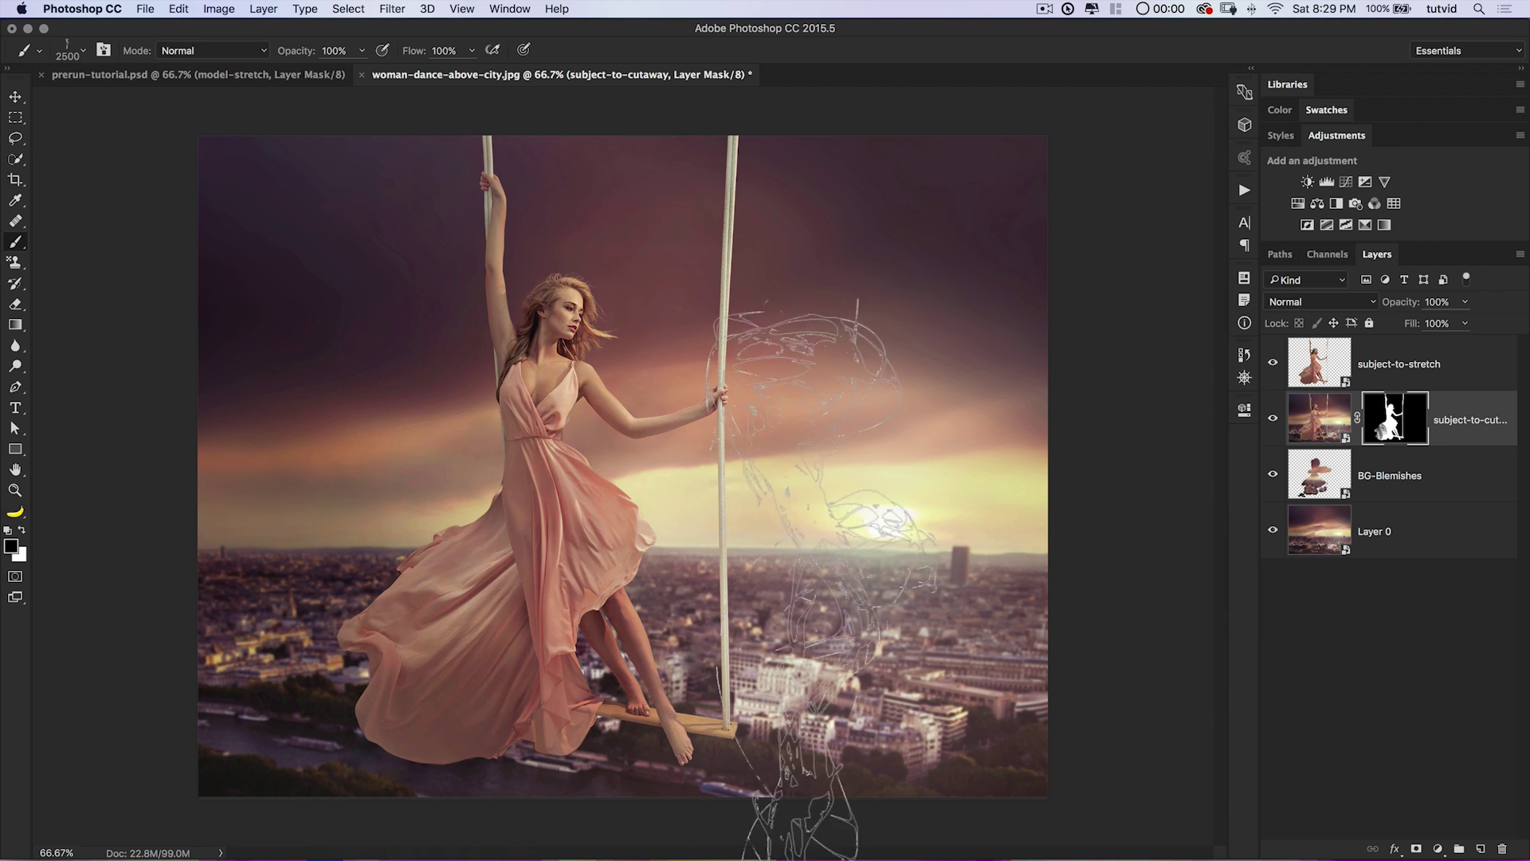
Hide the subject-to-stretch layer and stamp black smoke over the trailing side of the dress on the subject-to-cutaway mask.
{"action": "left_click", "coordinate": [1273, 364]}
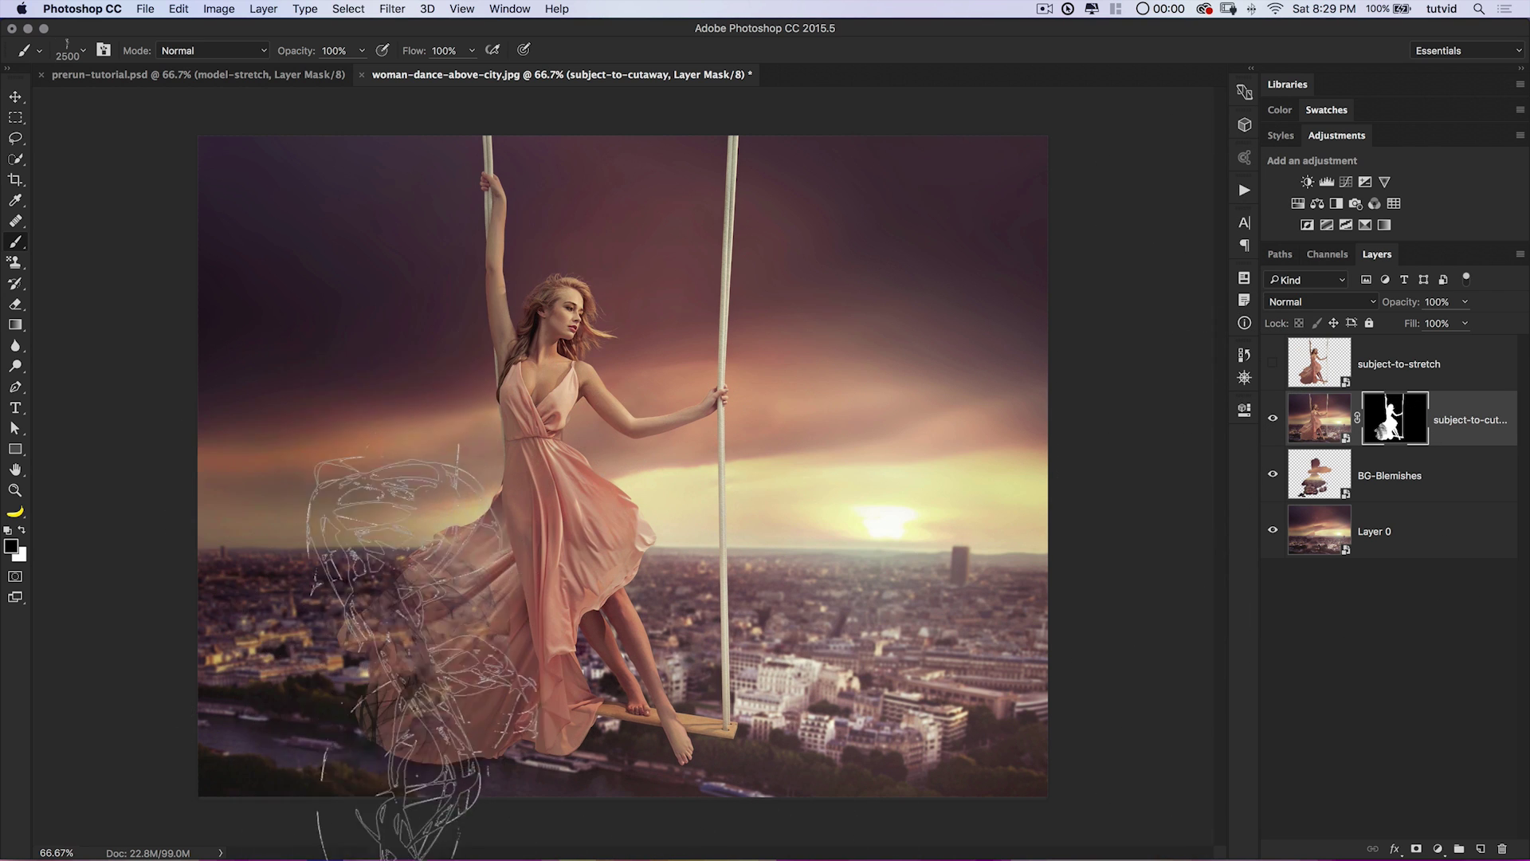
{"action": "left_click", "coordinate": [363, 783]}
{"action": "left_click", "coordinate": [384, 795]}
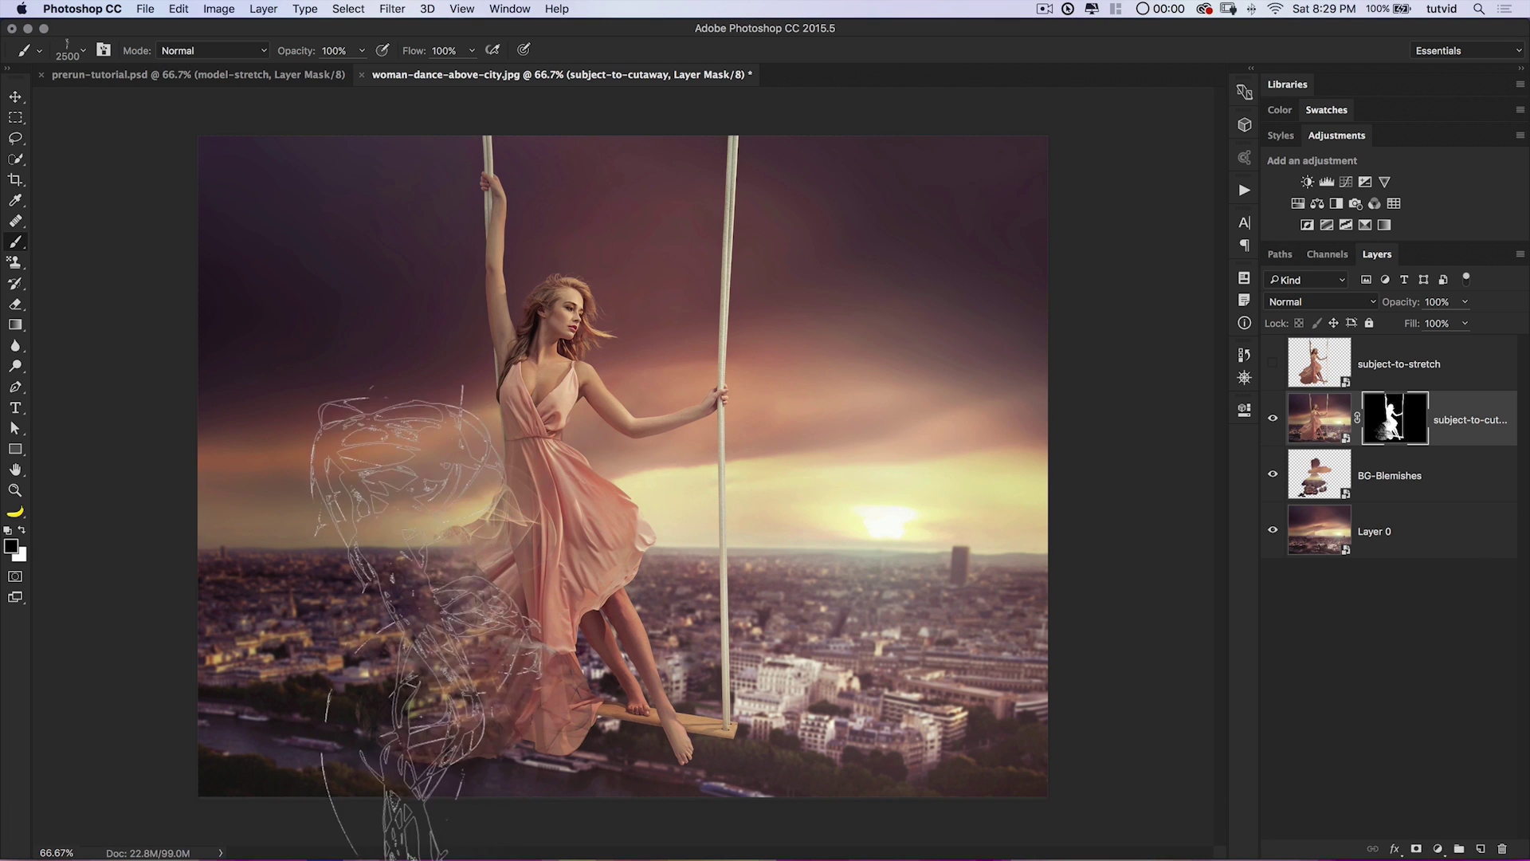
{"action": "left_click", "coordinate": [446, 657]}
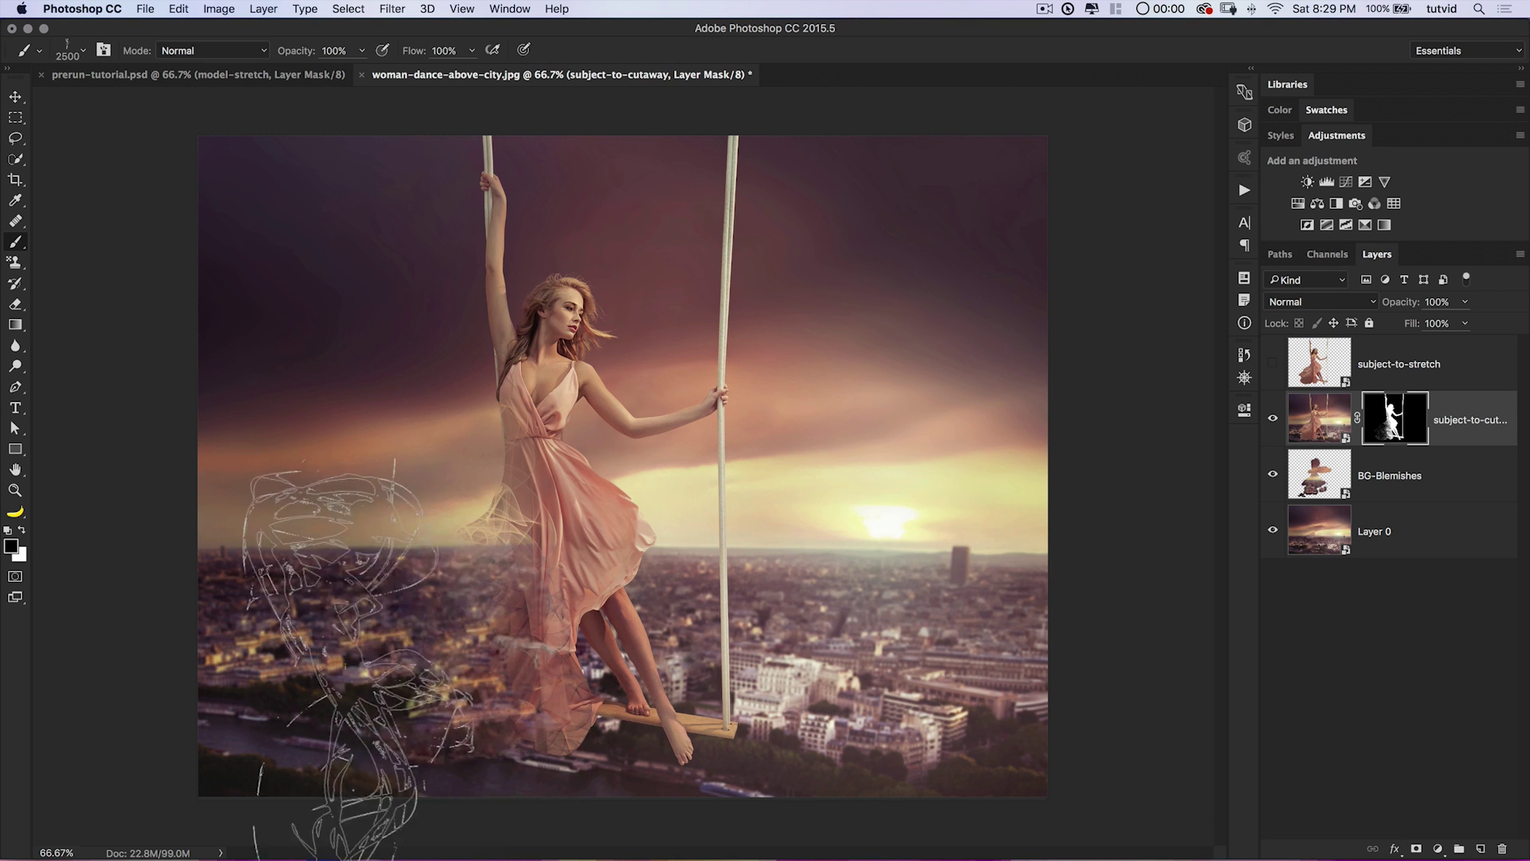
Rotate the smoke brush tip to 77°, size it to 1600 px and stamp away the front edge of the dress on the mask.
{"action": "right_click", "coordinate": [610, 763]}
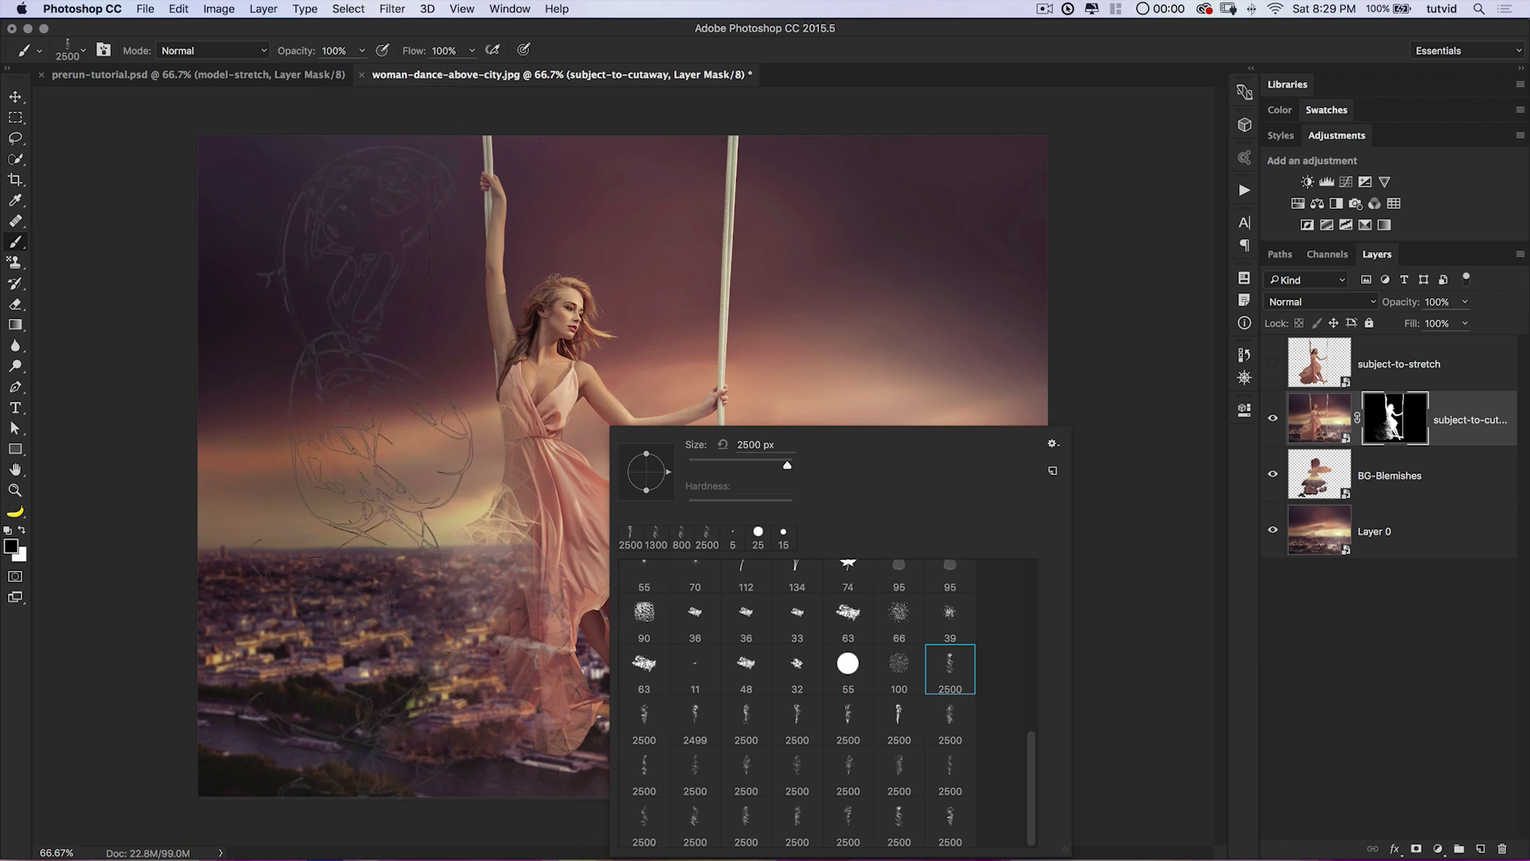
{"action": "left_click", "coordinate": [106, 49]}
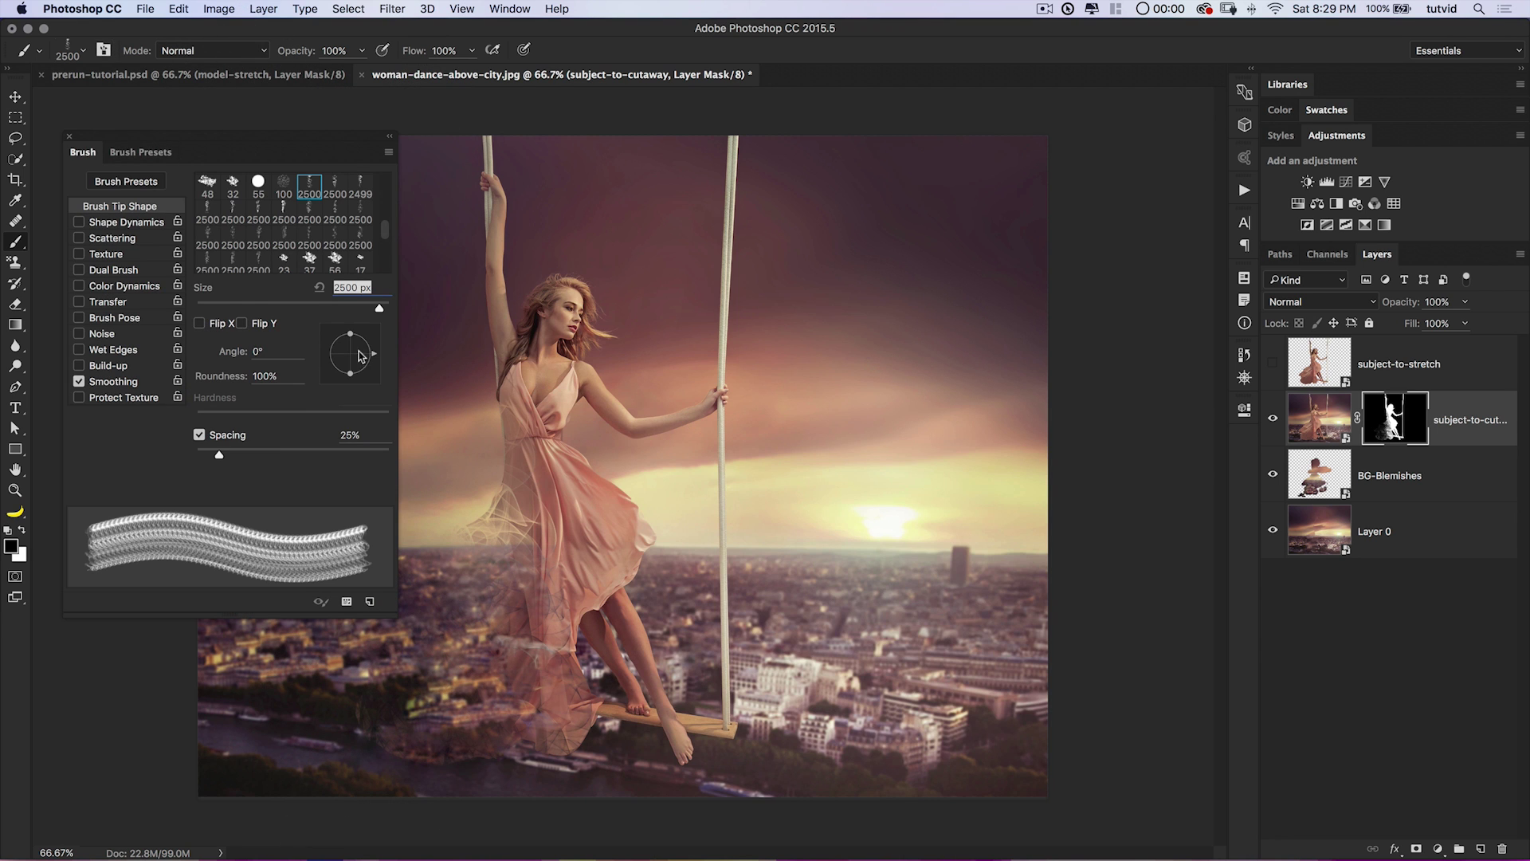
{"action": "left_click_drag", "start_coordinate": [371, 359], "coordinate": [363, 312]}
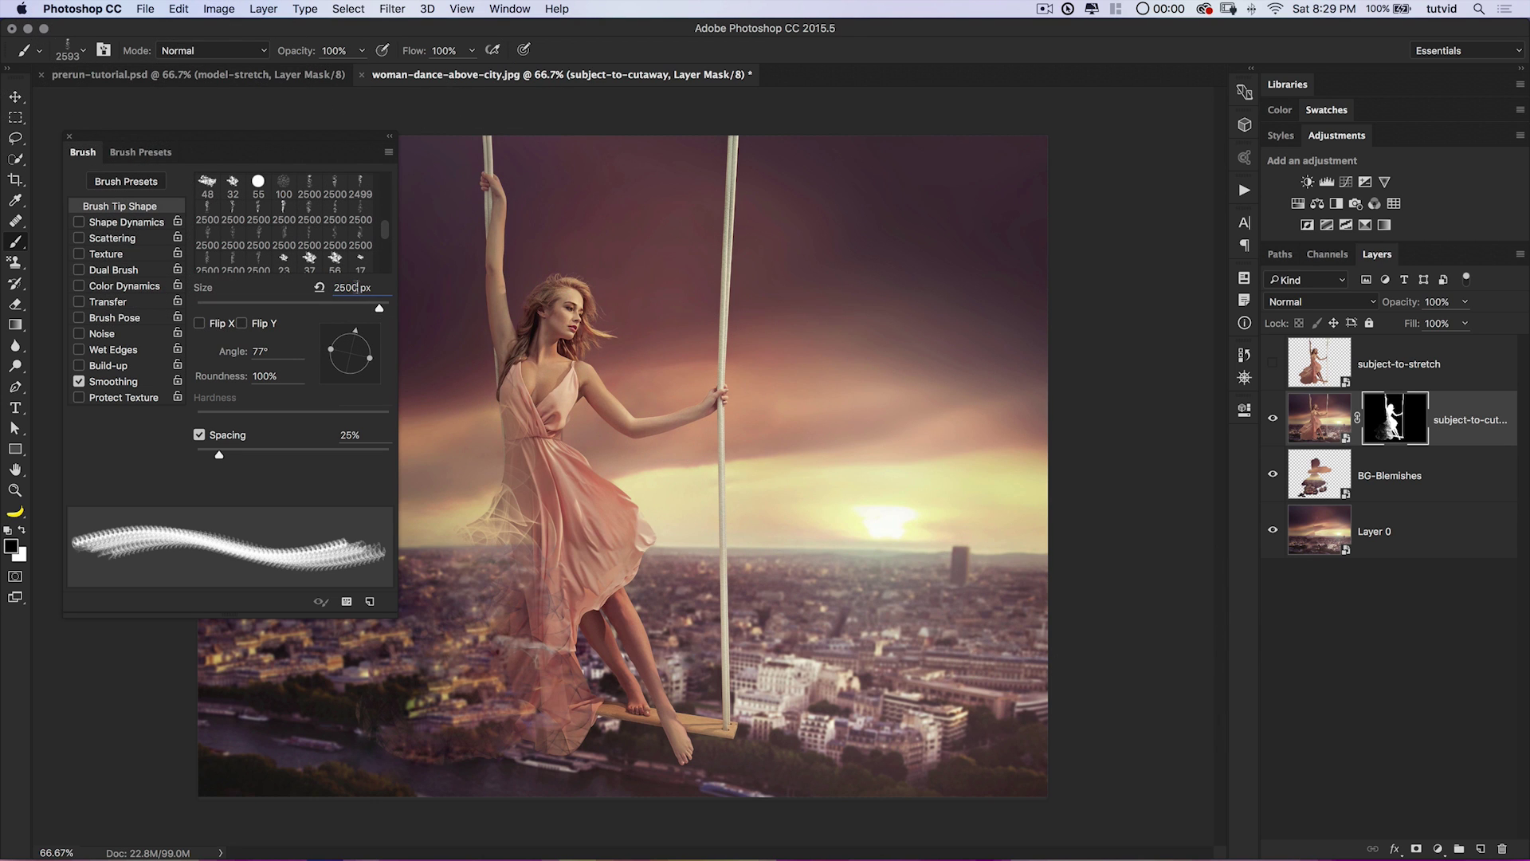
{"action": "type", "text": "1600"}
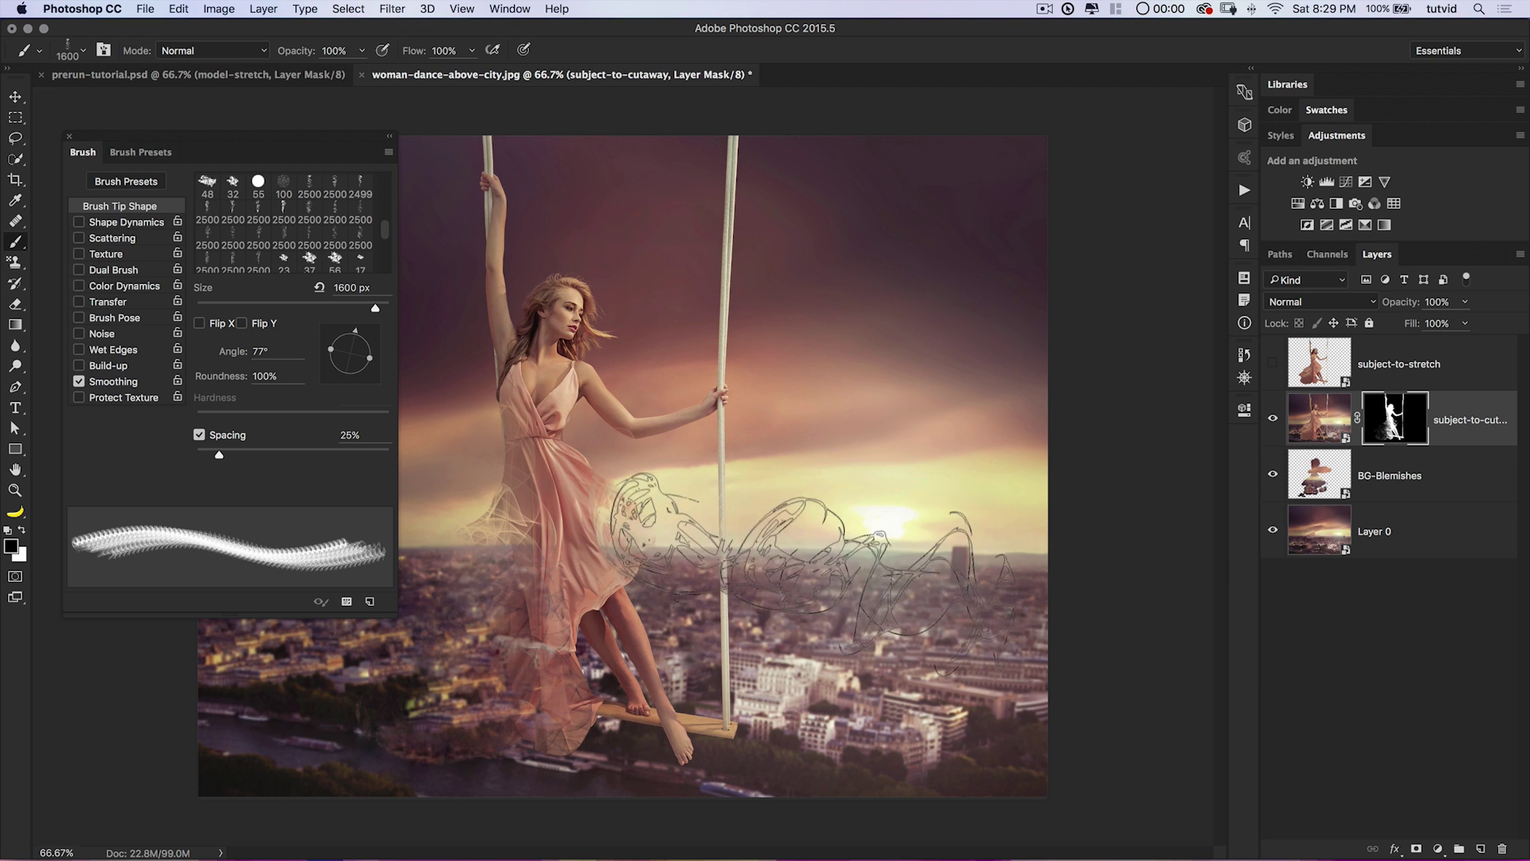
Switch the Brush tool to a hard round tip and set its size to 50 px.
{"action": "scroll", "coordinate": [267, 208], "scroll_direction": "up", "scroll_amount": 5}
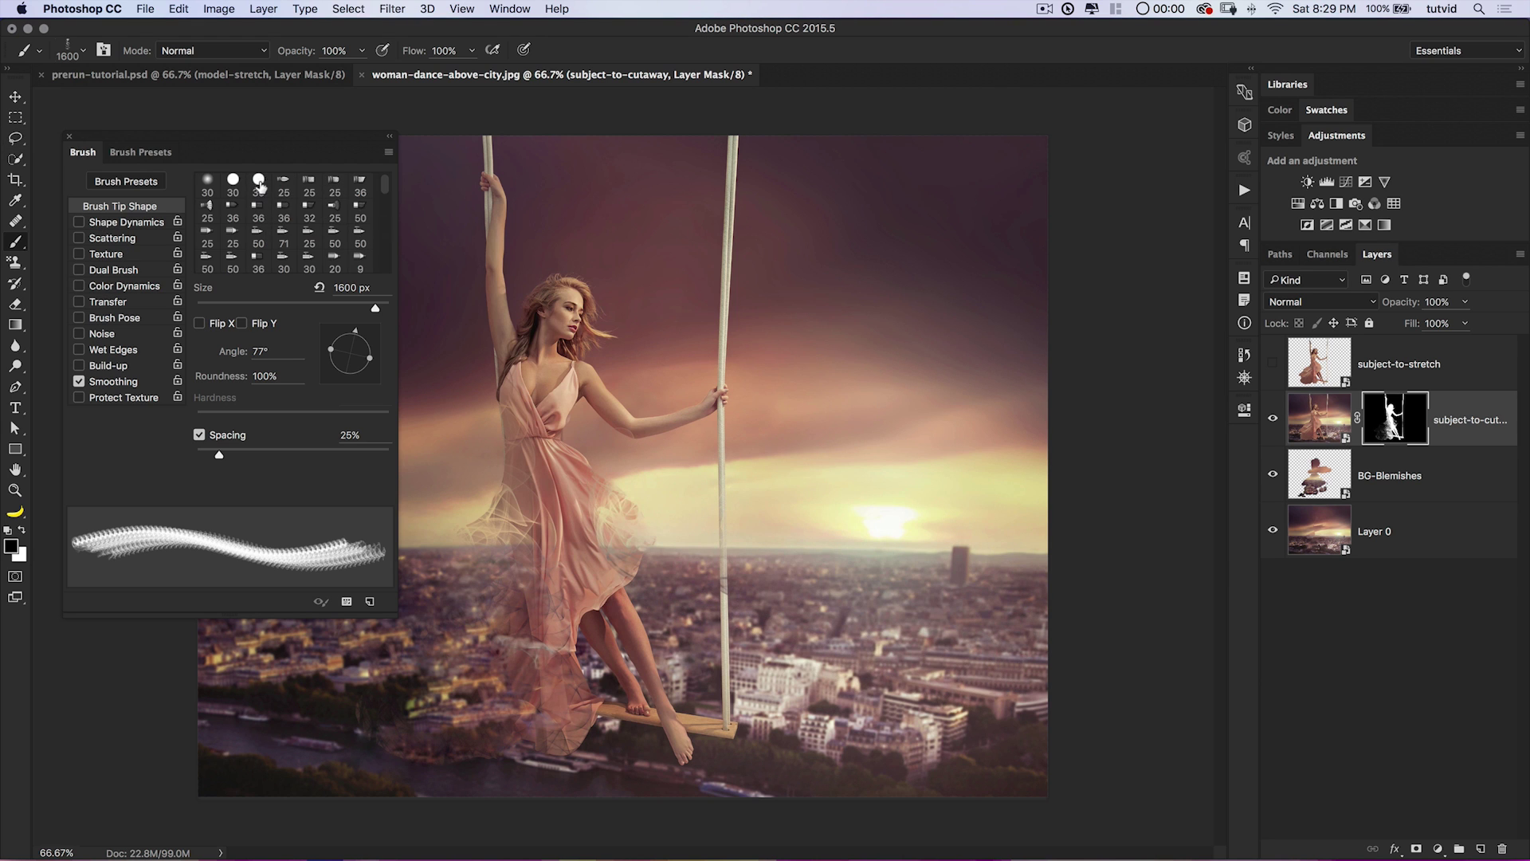
{"action": "left_click", "coordinate": [259, 182]}
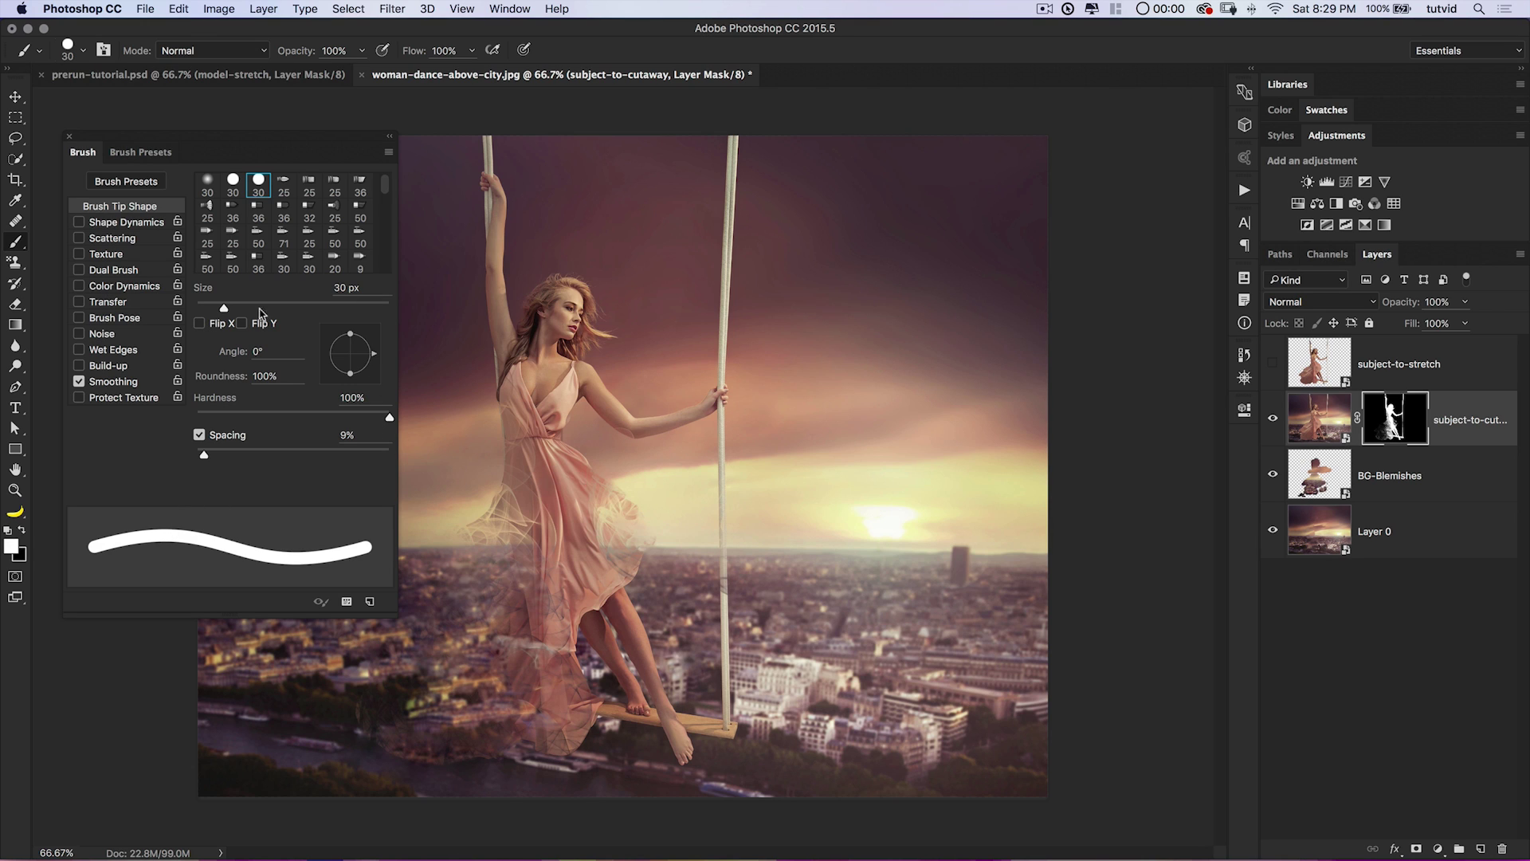
{"action": "left_click_drag", "start_coordinate": [226, 309], "coordinate": [245, 309]}
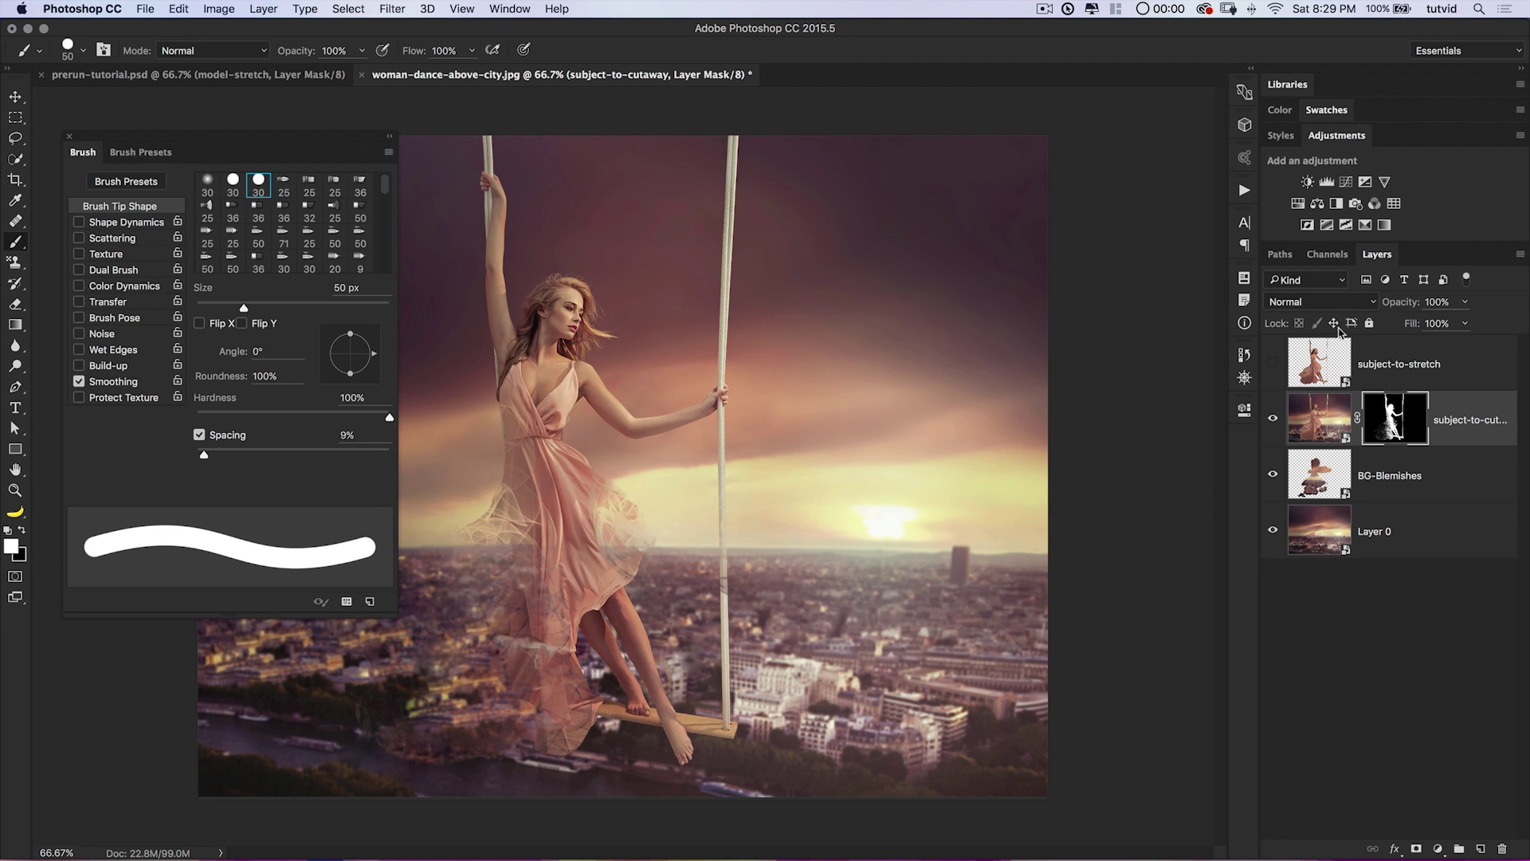
Show and select the subject-to-stretch layer and open the Liquify filter on it.
{"action": "left_click", "coordinate": [1275, 365]}
{"action": "left_click", "coordinate": [1356, 370]}
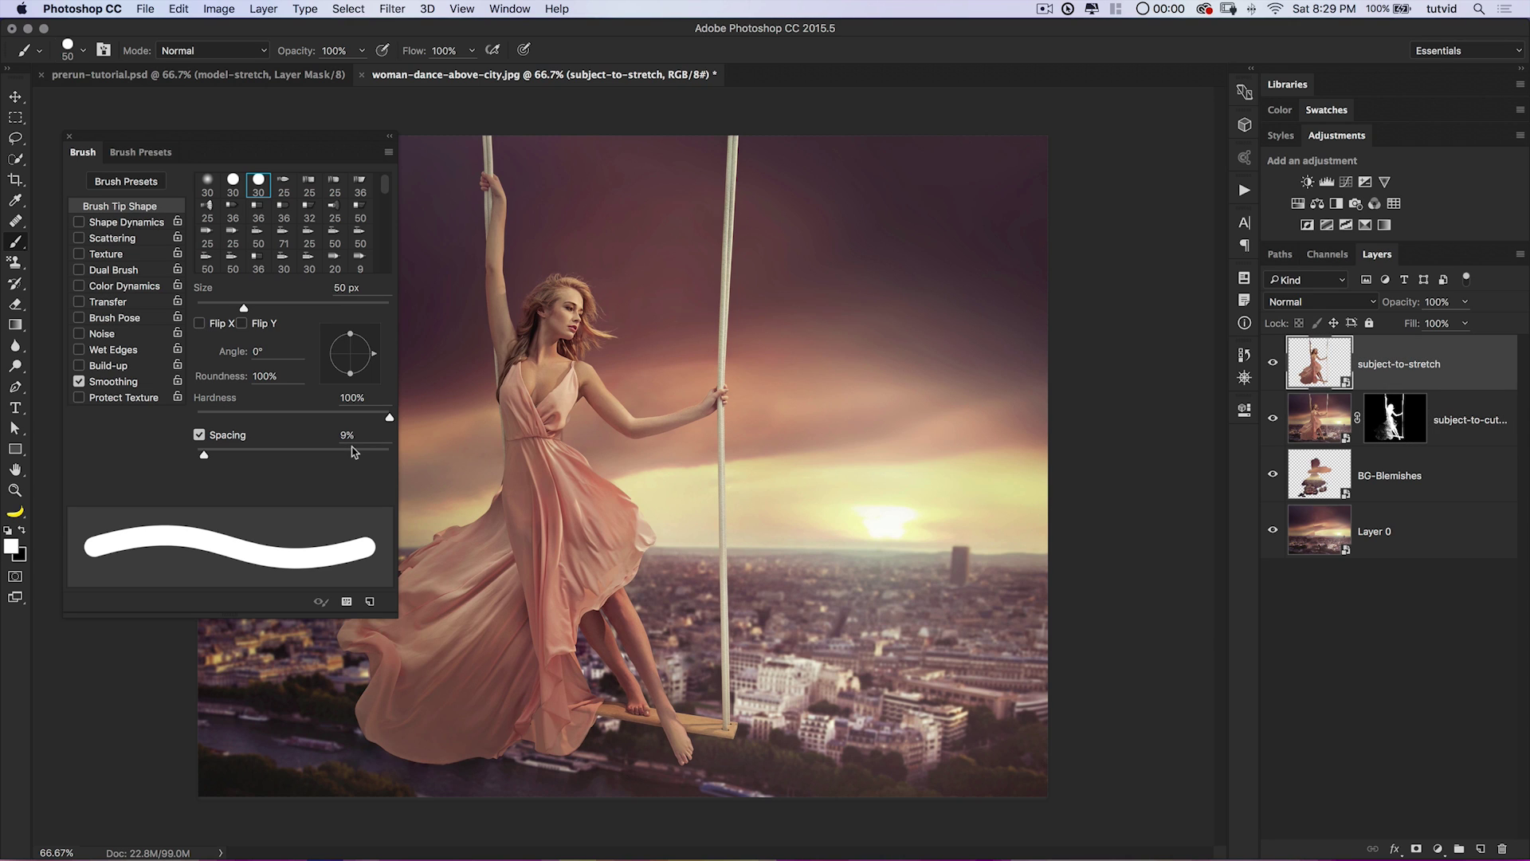
{"action": "left_click", "coordinate": [71, 138]}
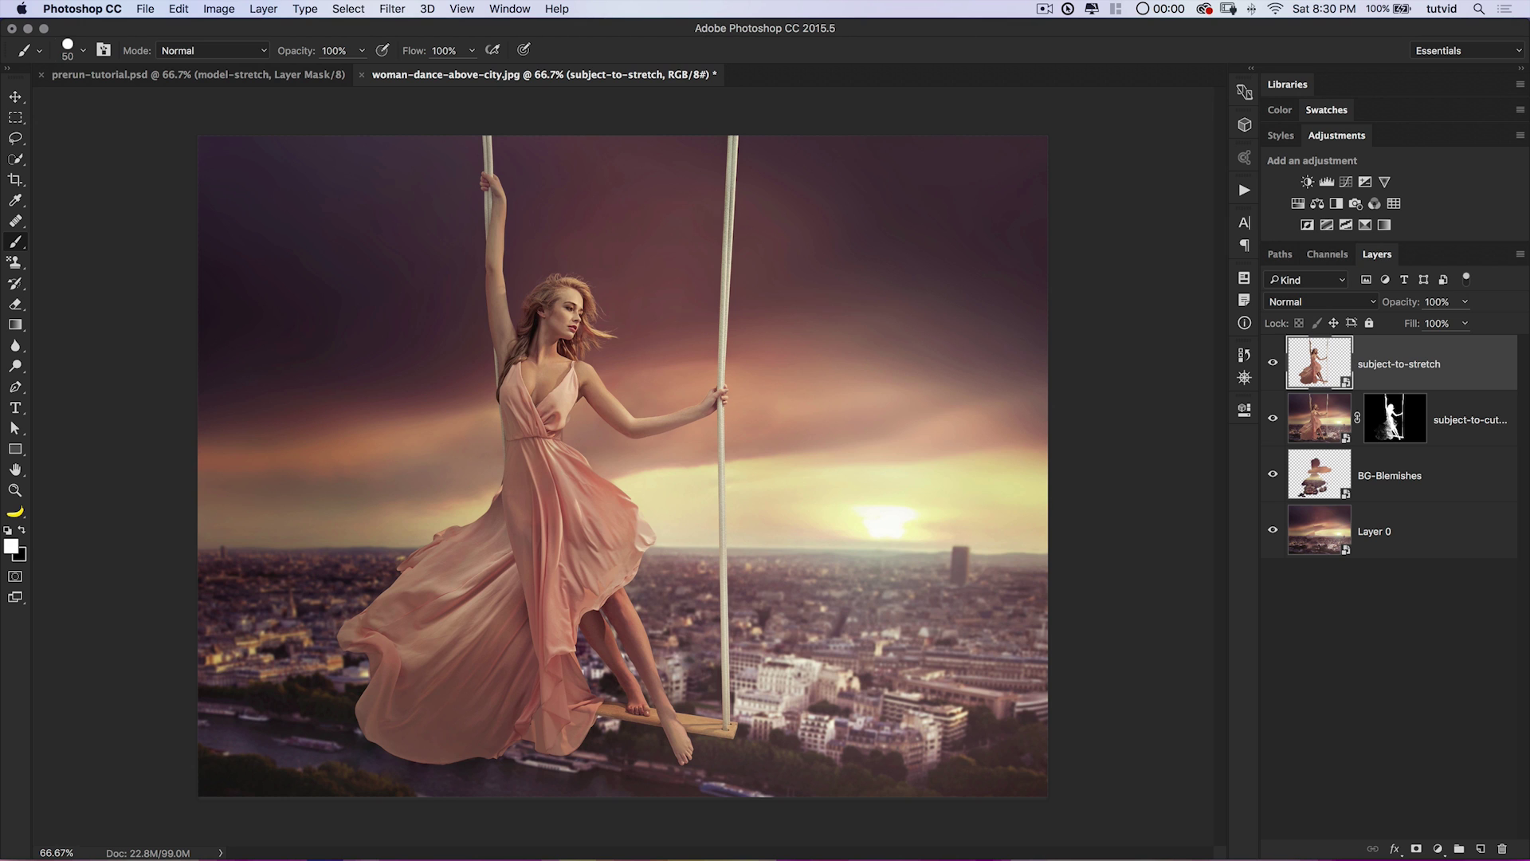
{"action": "left_click", "coordinate": [352, 8]}
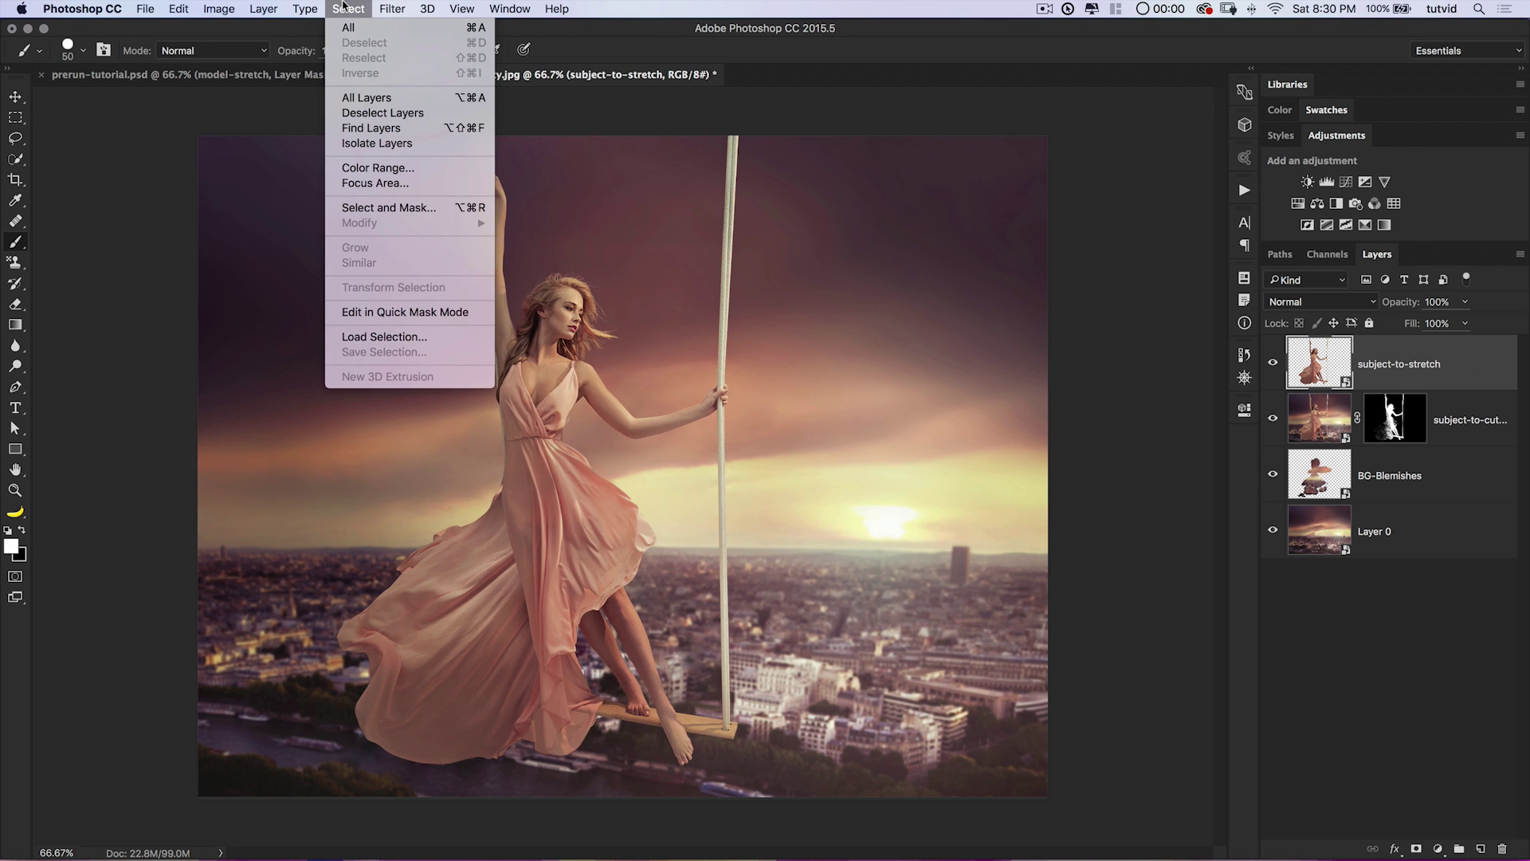
{"action": "mouse_move", "coordinate": [391, 9]}
{"action": "left_click", "coordinate": [441, 138]}
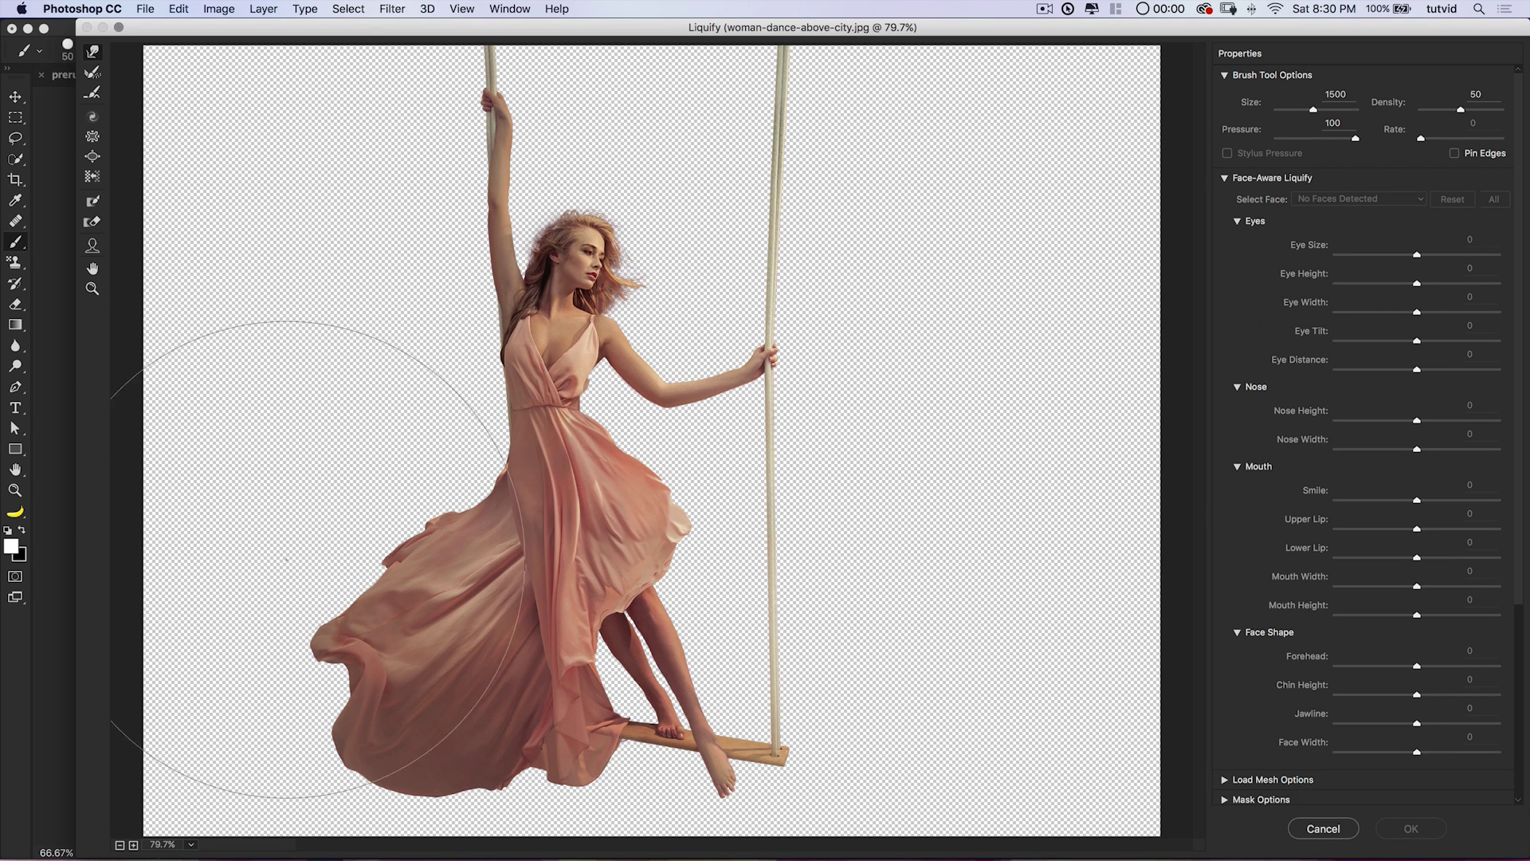
Set the warp brush size to 900 and push the dress's trailing fabric outward, away from the woman.
{"action": "key", "text": "bracketleft"}
{"action": "key", "text": "bracketleft"}
{"action": "key", "text": "bracketleft"}
{"action": "key", "text": "bracketleft"}
{"action": "key", "text": "bracketleft"}
{"action": "key", "text": "bracketleft"}
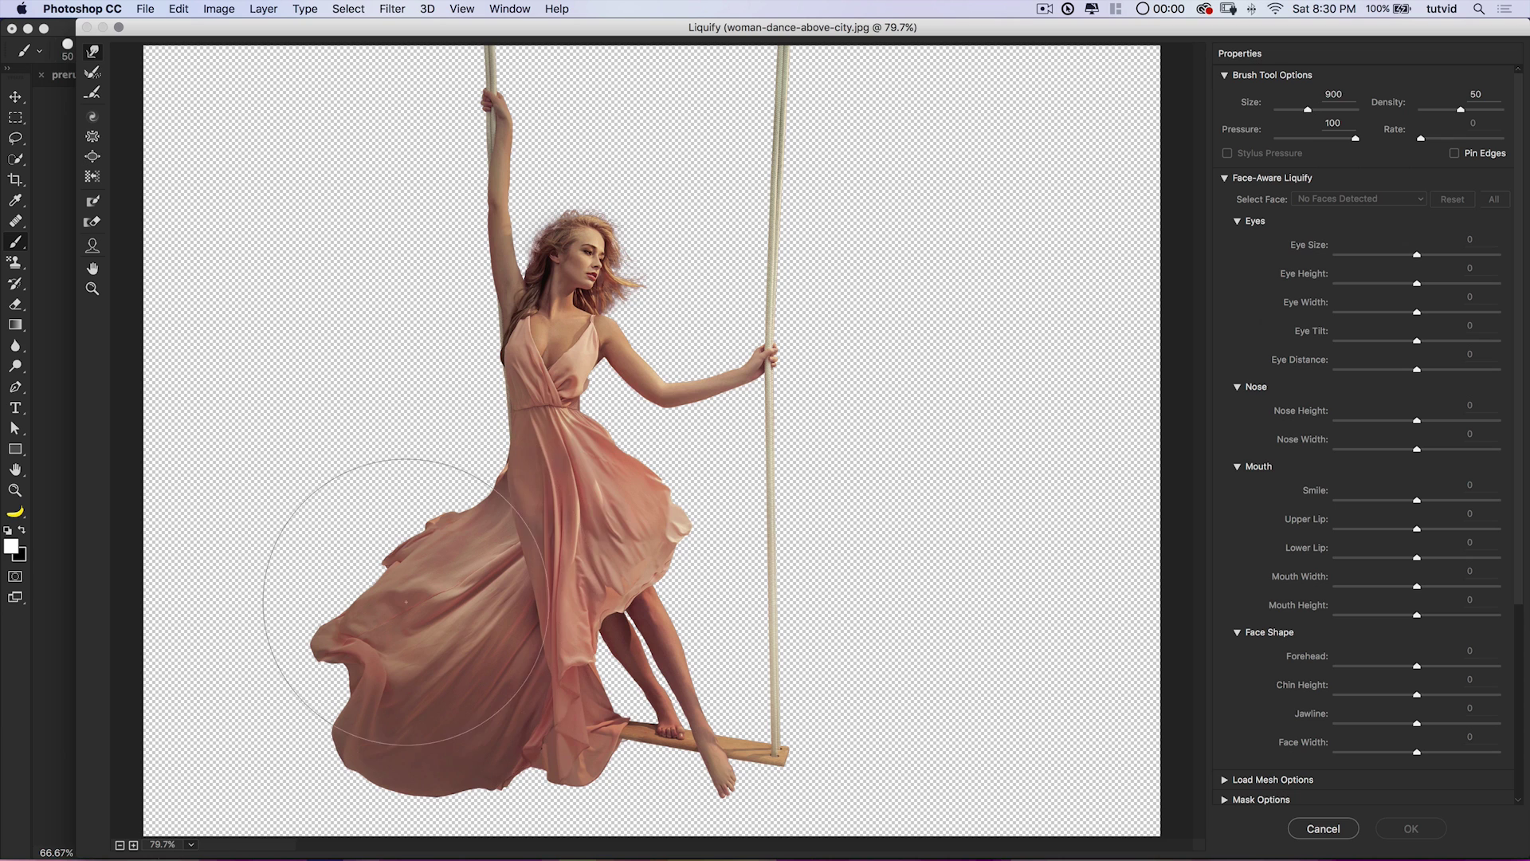
{"action": "left_click_drag", "start_coordinate": [416, 569], "coordinate": [344, 551]}
{"action": "left_click_drag", "start_coordinate": [337, 627], "coordinate": [272, 552]}
{"action": "mouse_move", "coordinate": [415, 588]}
{"action": "left_mouse_down"}
{"action": "mouse_move", "coordinate": [399, 488]}
{"action": "mouse_move", "coordinate": [384, 498]}
{"action": "left_mouse_up"}
{"action": "left_click_drag", "start_coordinate": [393, 677], "coordinate": [289, 644]}
{"action": "mouse_move", "coordinate": [426, 718]}
{"action": "left_mouse_down"}
{"action": "mouse_move", "coordinate": [322, 709]}
{"action": "mouse_move", "coordinate": [347, 695]}
{"action": "mouse_move", "coordinate": [439, 737]}
{"action": "mouse_move", "coordinate": [368, 748]}
{"action": "mouse_move", "coordinate": [369, 651]}
{"action": "mouse_move", "coordinate": [250, 681]}
{"action": "mouse_move", "coordinate": [266, 682]}
{"action": "mouse_move", "coordinate": [232, 712]}
{"action": "left_mouse_up"}
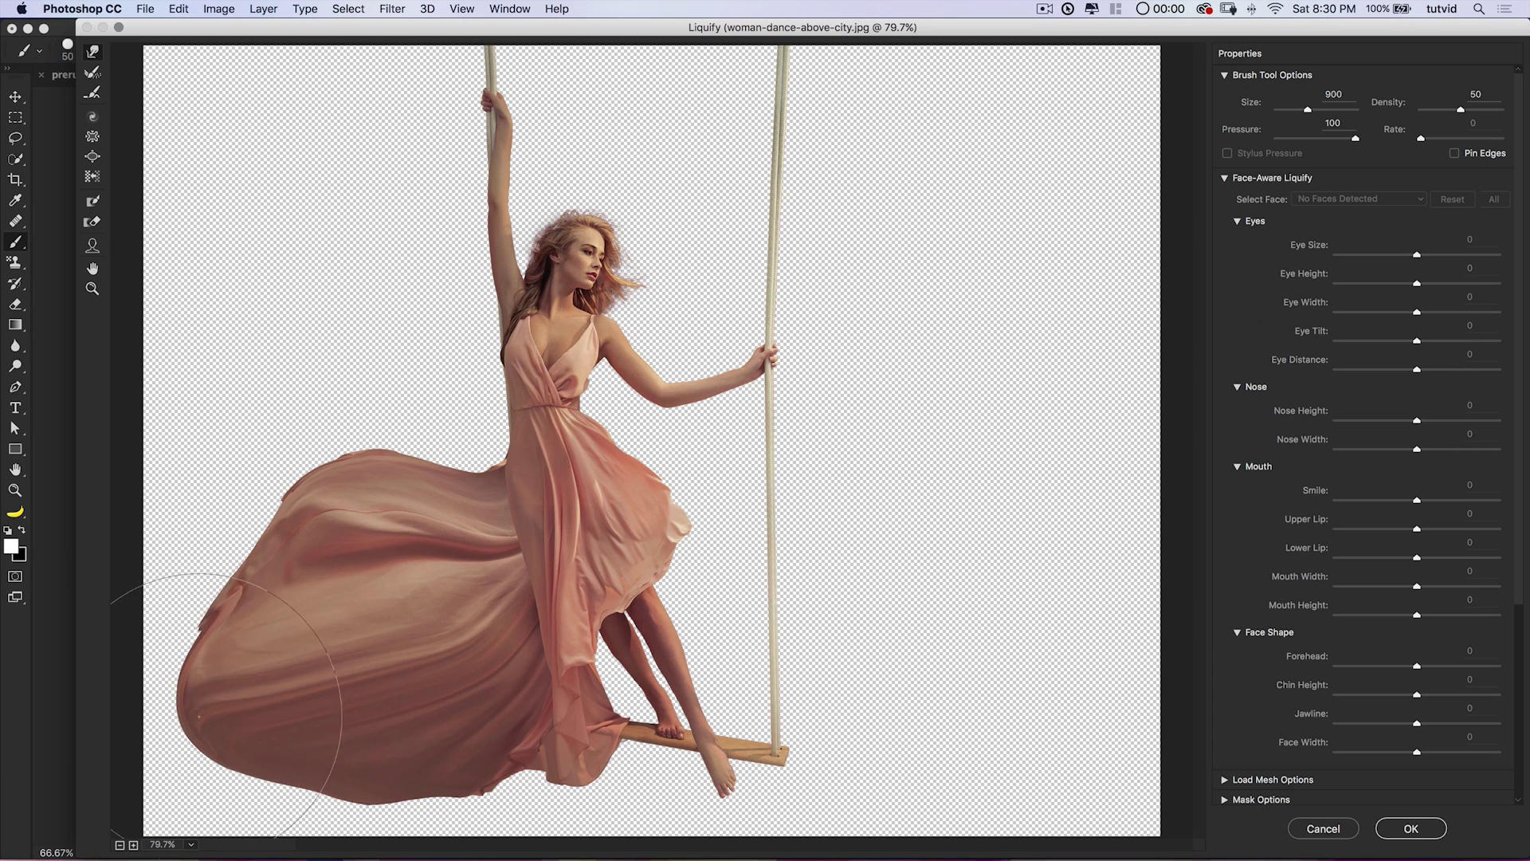
Pull the train's lower outer corner downward and warp its folds and upper edge up and outward.
{"action": "left_click_drag", "start_coordinate": [352, 634], "coordinate": [334, 554]}
{"action": "mouse_move", "coordinate": [316, 687]}
{"action": "left_mouse_down"}
{"action": "mouse_move", "coordinate": [258, 672]}
{"action": "mouse_move", "coordinate": [234, 705]}
{"action": "mouse_move", "coordinate": [261, 751]}
{"action": "mouse_move", "coordinate": [303, 695]}
{"action": "mouse_move", "coordinate": [207, 717]}
{"action": "mouse_move", "coordinate": [190, 781]}
{"action": "left_mouse_up"}
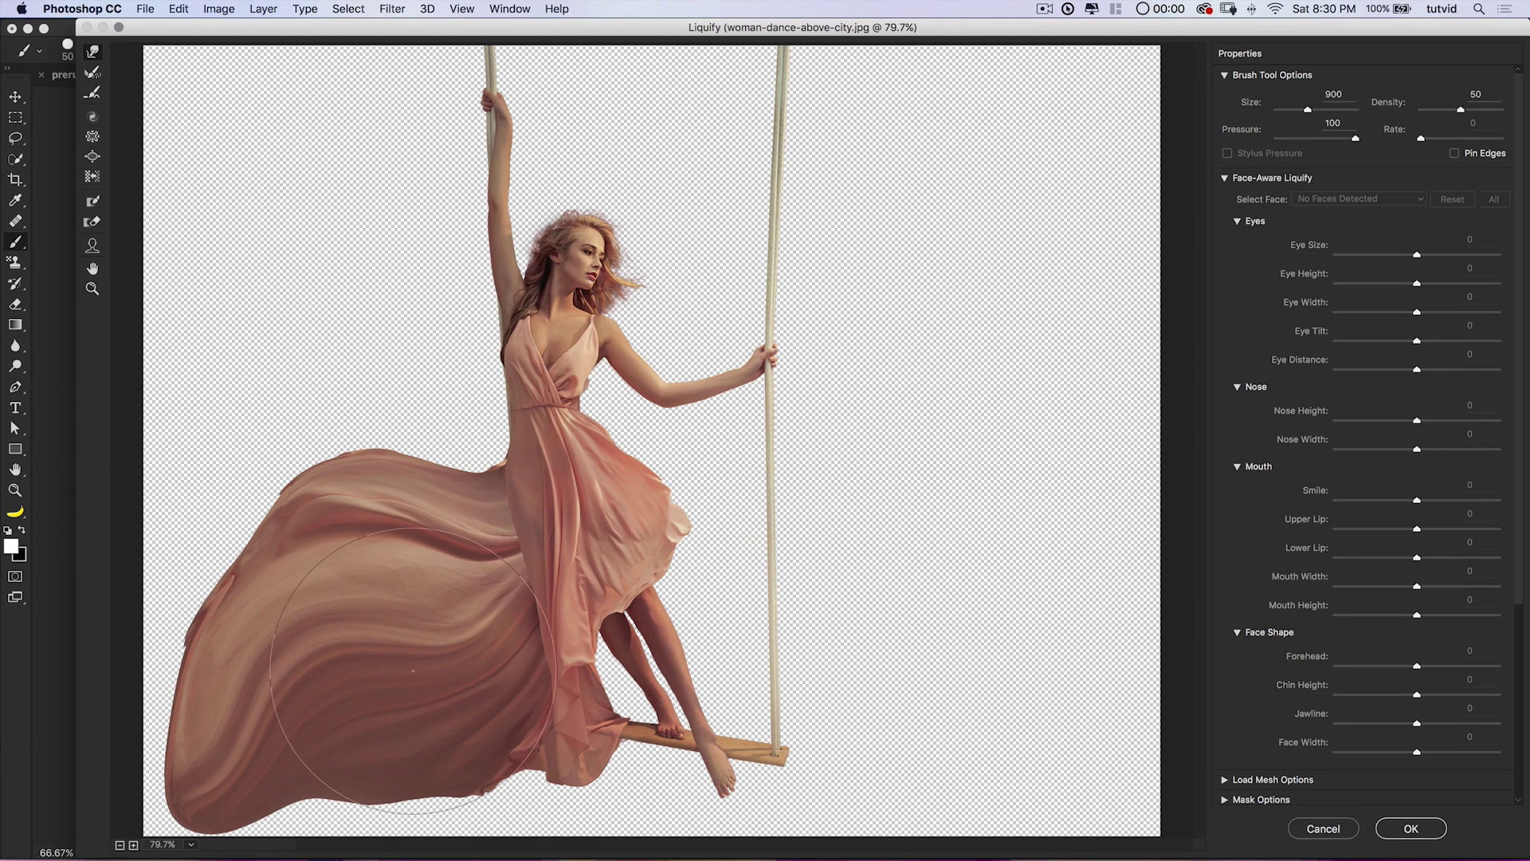
{"action": "left_click_drag", "start_coordinate": [416, 691], "coordinate": [419, 640]}
{"action": "mouse_move", "coordinate": [387, 705]}
{"action": "left_mouse_down"}
{"action": "mouse_move", "coordinate": [360, 729]}
{"action": "mouse_move", "coordinate": [338, 682]}
{"action": "mouse_move", "coordinate": [388, 755]}
{"action": "mouse_move", "coordinate": [354, 677]}
{"action": "left_mouse_up"}
{"action": "mouse_move", "coordinate": [262, 575]}
{"action": "left_mouse_down"}
{"action": "mouse_move", "coordinate": [229, 576]}
{"action": "mouse_move", "coordinate": [210, 548]}
{"action": "left_mouse_up"}
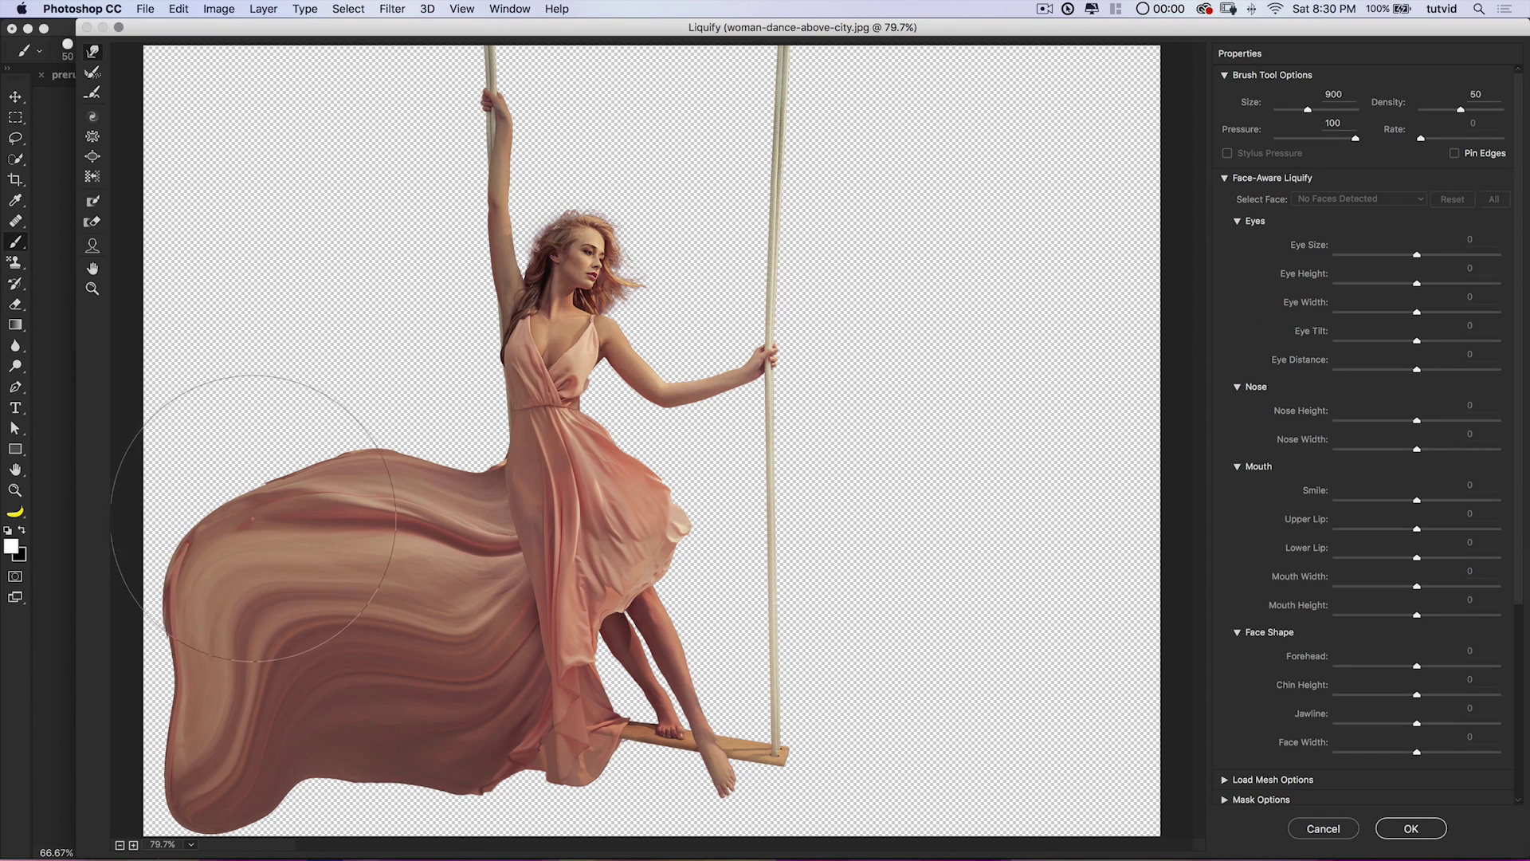
{"action": "mouse_move", "coordinate": [273, 508]}
{"action": "left_mouse_down"}
{"action": "mouse_move", "coordinate": [232, 536]}
{"action": "mouse_move", "coordinate": [235, 459]}
{"action": "mouse_move", "coordinate": [231, 473]}
{"action": "left_mouse_up"}
{"action": "mouse_move", "coordinate": [355, 473]}
{"action": "left_mouse_down"}
{"action": "mouse_move", "coordinate": [348, 435]}
{"action": "mouse_move", "coordinate": [425, 471]}
{"action": "mouse_move", "coordinate": [368, 424]}
{"action": "mouse_move", "coordinate": [436, 501]}
{"action": "mouse_move", "coordinate": [416, 496]}
{"action": "mouse_move", "coordinate": [477, 396]}
{"action": "mouse_move", "coordinate": [309, 427]}
{"action": "mouse_move", "coordinate": [359, 435]}
{"action": "left_mouse_up"}
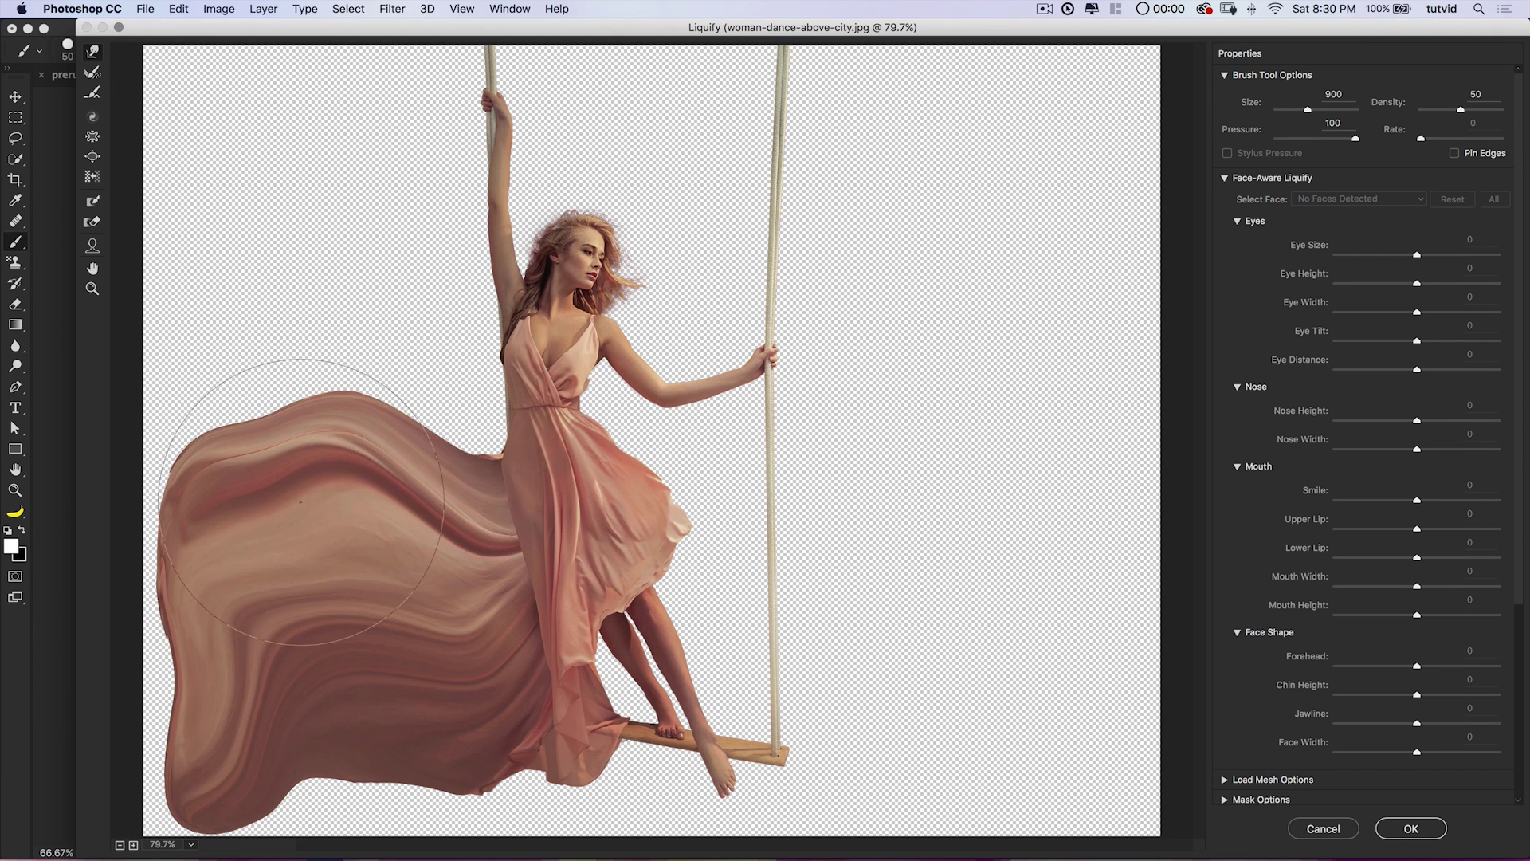
Round off the outline of the train's upper outer corner and top edge with short warp strokes.
{"action": "left_click_drag", "start_coordinate": [270, 448], "coordinate": [251, 413]}
{"action": "left_click_drag", "start_coordinate": [194, 531], "coordinate": [194, 543]}
{"action": "left_click_drag", "start_coordinate": [153, 406], "coordinate": [181, 473]}
{"action": "left_click_drag", "start_coordinate": [352, 376], "coordinate": [356, 396]}
{"action": "left_click_drag", "start_coordinate": [440, 496], "coordinate": [453, 485]}
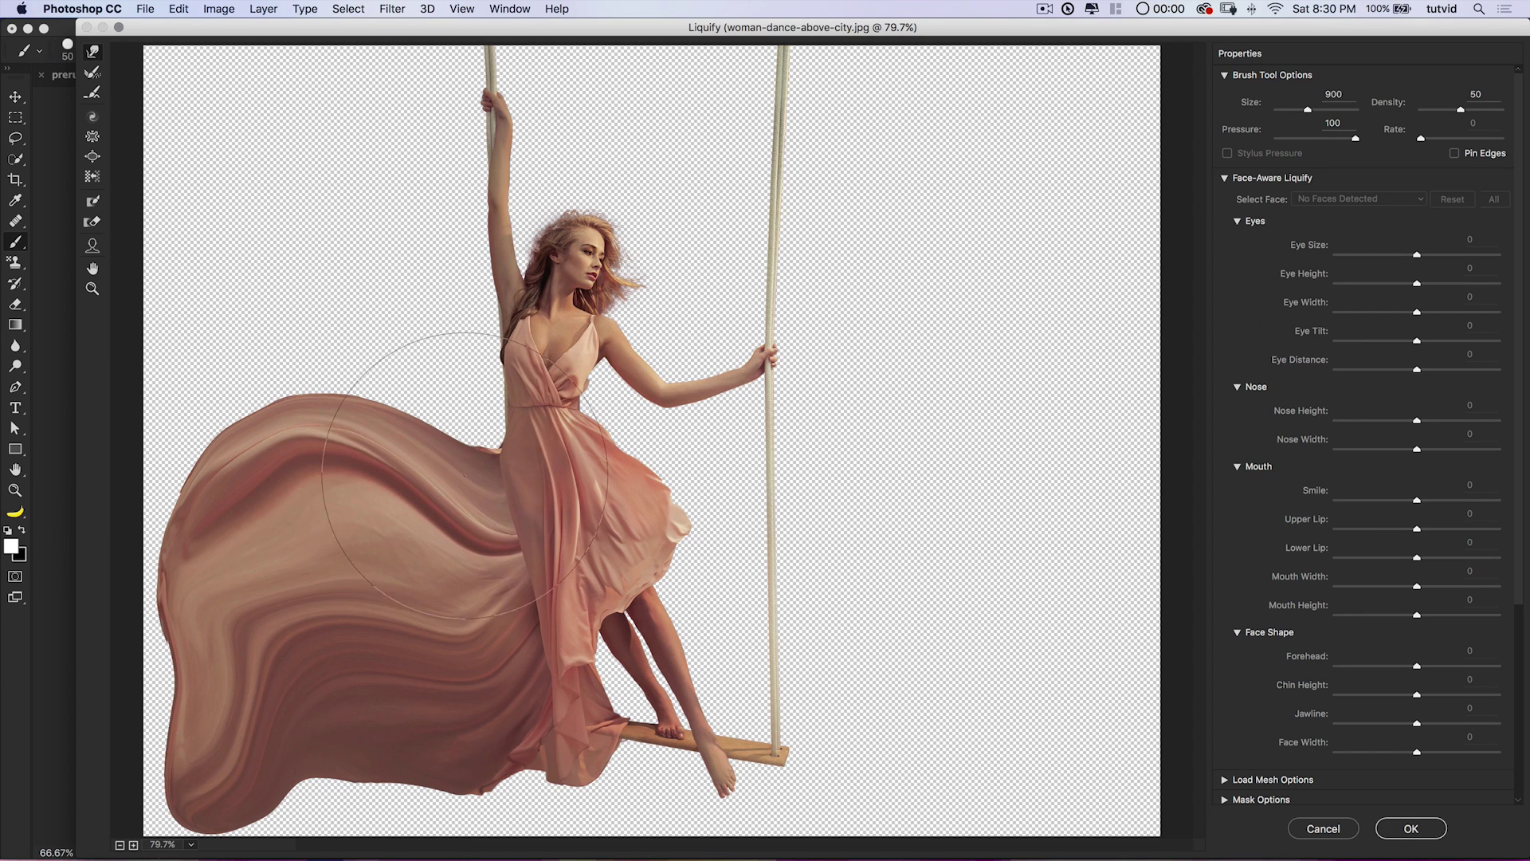
Use a smaller warp brush to pull the fabric behind the waist and back up towards the raised arm.
{"action": "key", "text": "bracketleft"}
{"action": "key", "text": "bracketleft"}
{"action": "key", "text": "bracketleft"}
{"action": "key", "text": "bracketleft"}
{"action": "left_click_drag", "start_coordinate": [523, 428], "coordinate": [465, 388]}
{"action": "left_click_drag", "start_coordinate": [507, 452], "coordinate": [454, 372]}
{"action": "key", "text": "bracketright"}
{"action": "key", "text": "bracketright"}
{"action": "mouse_move", "coordinate": [486, 436]}
{"action": "left_mouse_down"}
{"action": "mouse_move", "coordinate": [449, 380]}
{"action": "mouse_move", "coordinate": [501, 419]}
{"action": "mouse_move", "coordinate": [491, 380]}
{"action": "mouse_move", "coordinate": [446, 340]}
{"action": "mouse_move", "coordinate": [482, 330]}
{"action": "mouse_move", "coordinate": [423, 289]}
{"action": "left_mouse_up"}
{"action": "left_click_drag", "start_coordinate": [476, 401], "coordinate": [383, 336]}
{"action": "mouse_move", "coordinate": [402, 395]}
{"action": "left_mouse_down"}
{"action": "mouse_move", "coordinate": [341, 343]}
{"action": "mouse_move", "coordinate": [336, 294]}
{"action": "left_mouse_up"}
Enlarge the warp brush to 700 and stretch the upper part of the train up and outward to shoulder height.
{"action": "key", "text": "bracketright"}
{"action": "key", "text": "bracketright"}
{"action": "key", "text": "bracketright"}
{"action": "left_click_drag", "start_coordinate": [336, 376], "coordinate": [269, 295]}
{"action": "mouse_move", "coordinate": [275, 357]}
{"action": "left_mouse_down"}
{"action": "mouse_move", "coordinate": [204, 316]}
{"action": "mouse_move", "coordinate": [230, 382]}
{"action": "mouse_move", "coordinate": [181, 303]}
{"action": "left_mouse_up"}
{"action": "left_click_drag", "start_coordinate": [269, 324], "coordinate": [259, 258]}
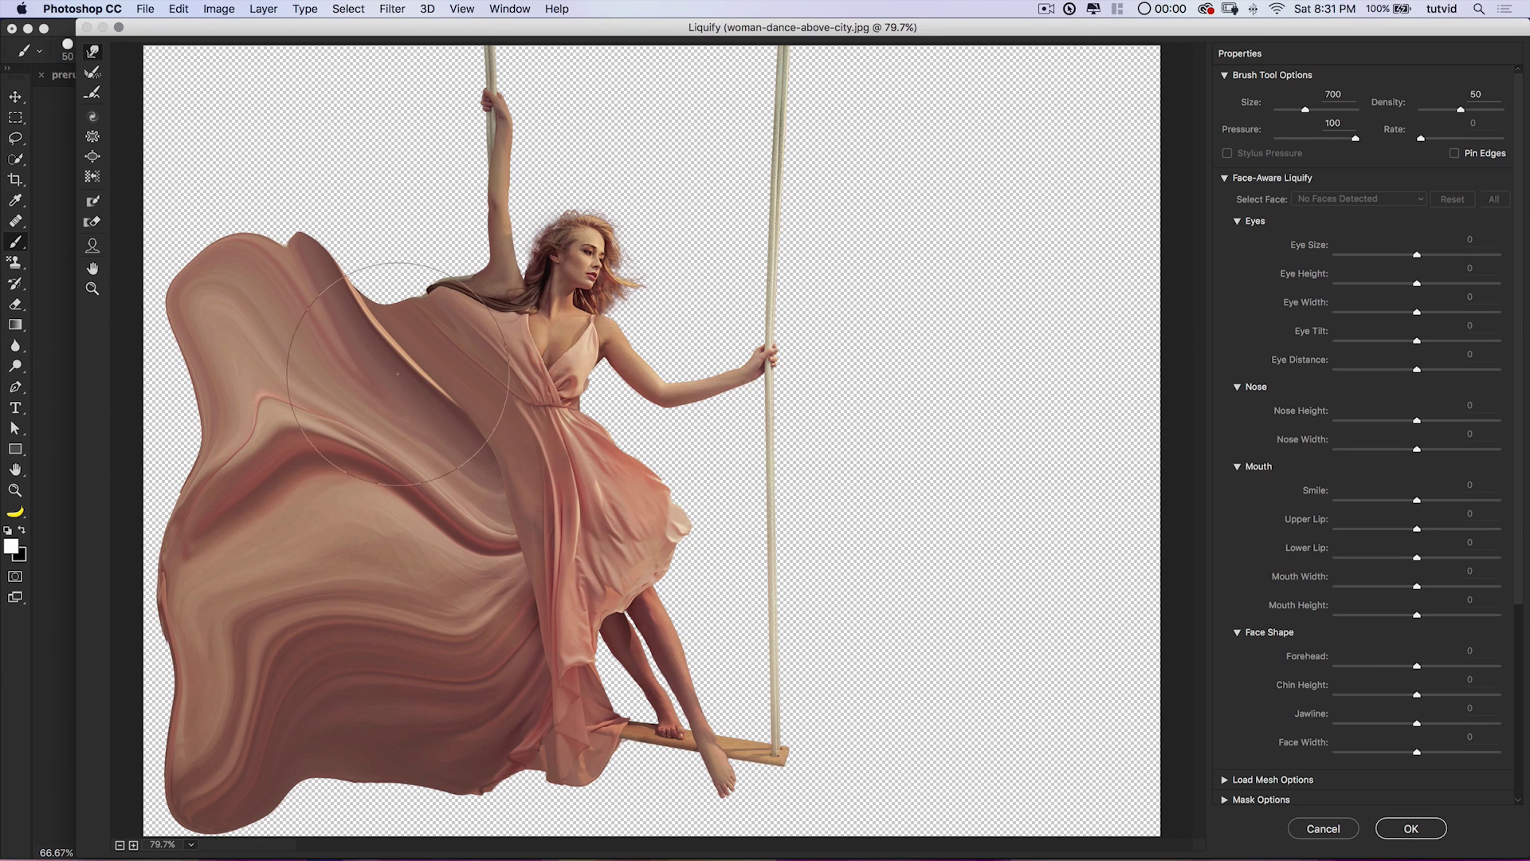
{"action": "left_click_drag", "start_coordinate": [400, 333], "coordinate": [316, 259]}
Reduce the warp brush to 400, stretch the front of the dress out past the swing rope and apply the Liquify filter.
{"action": "key", "text": "bracketleft"}
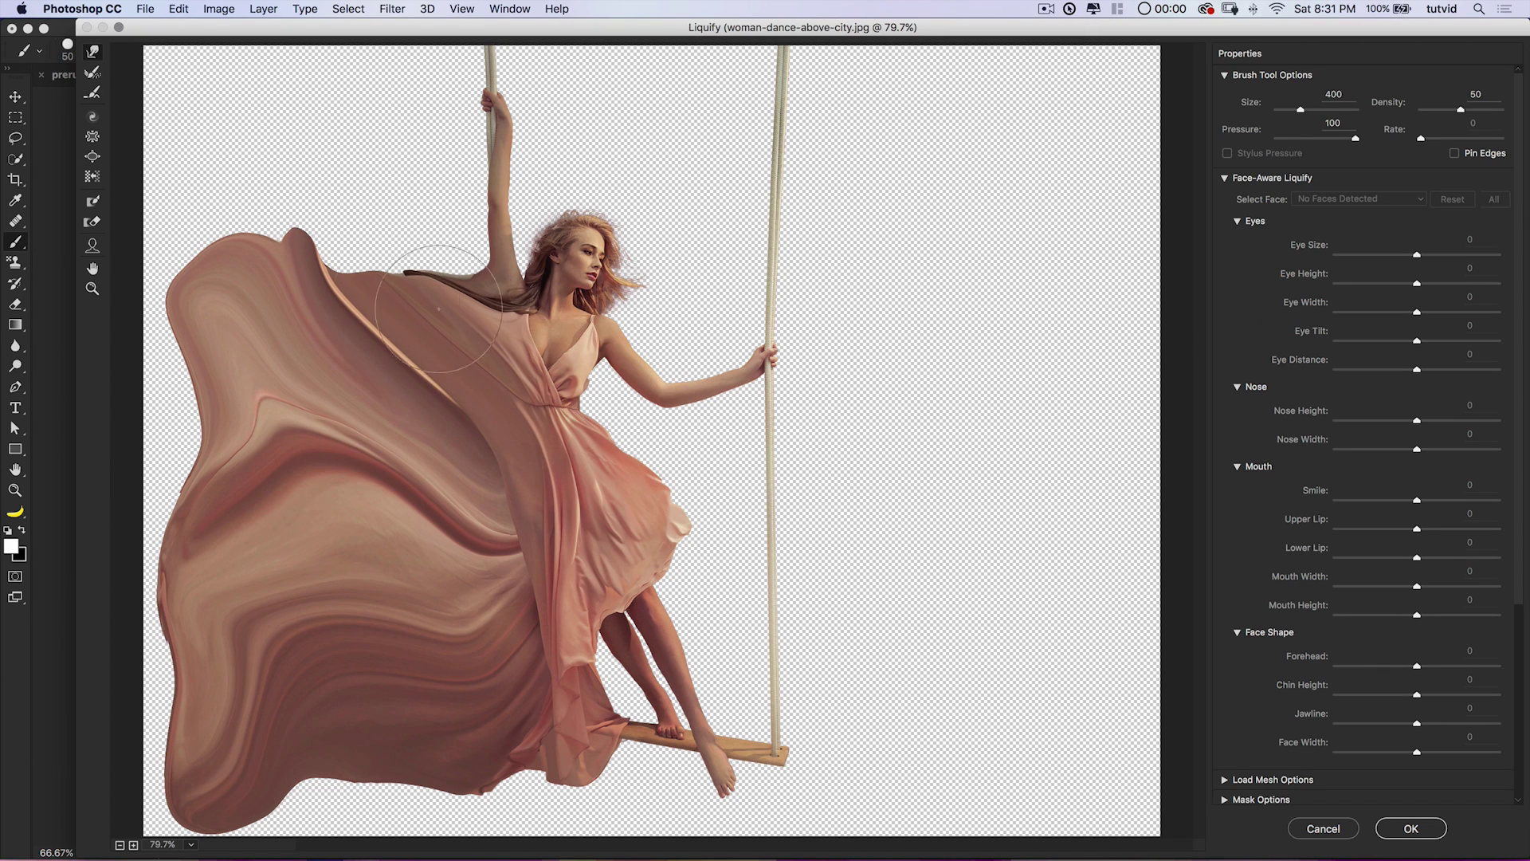
{"action": "left_click_drag", "start_coordinate": [657, 522], "coordinate": [703, 503]}
{"action": "mouse_move", "coordinate": [637, 466]}
{"action": "left_mouse_down"}
{"action": "mouse_move", "coordinate": [682, 449]}
{"action": "mouse_move", "coordinate": [659, 496]}
{"action": "mouse_move", "coordinate": [739, 494]}
{"action": "left_mouse_up"}
{"action": "left_click_drag", "start_coordinate": [700, 557], "coordinate": [768, 563]}
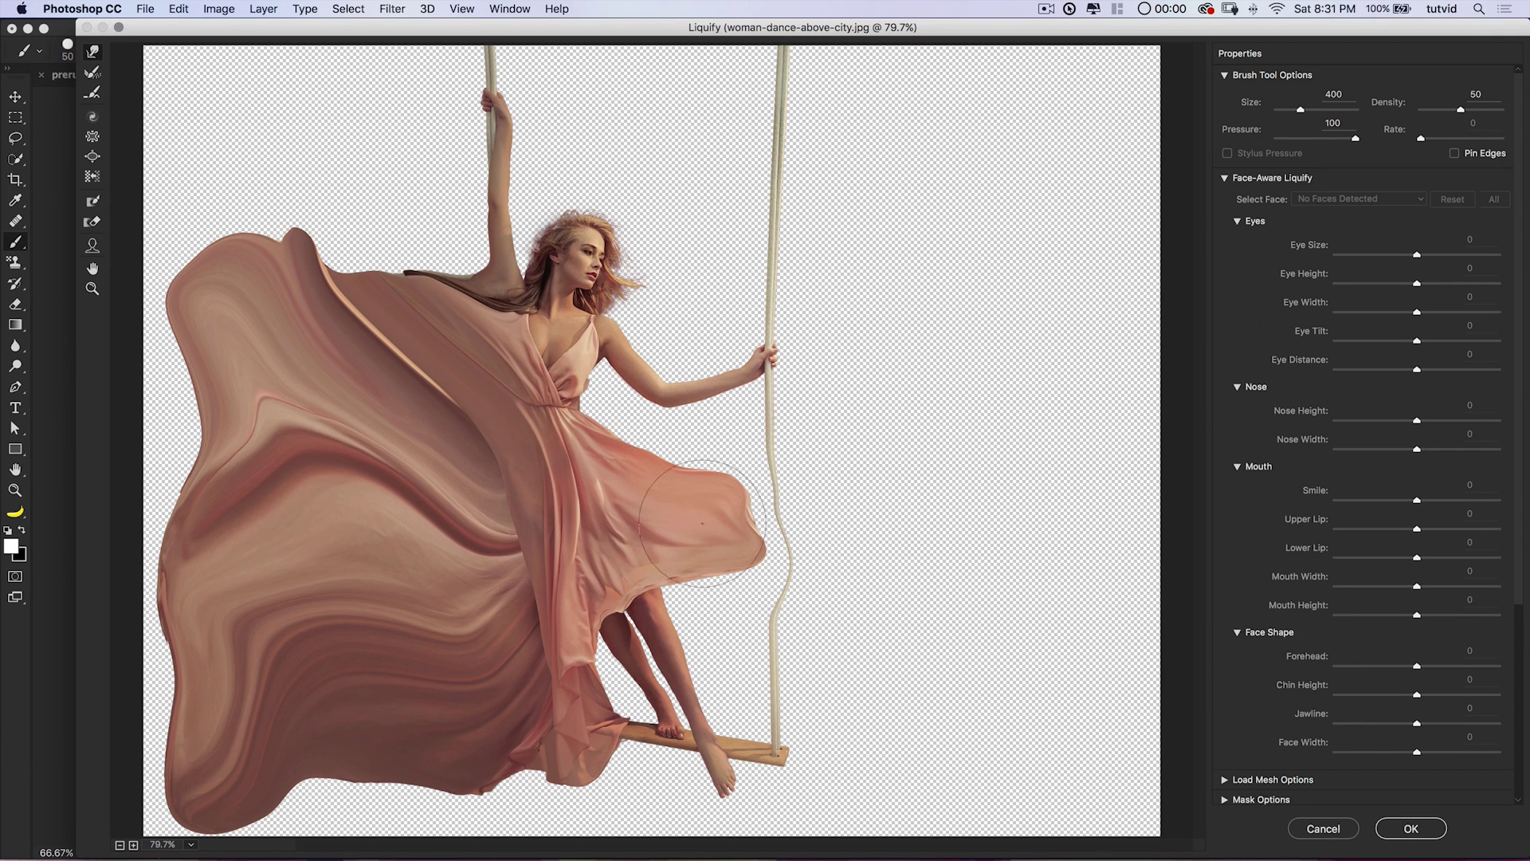
{"action": "left_click_drag", "start_coordinate": [671, 475], "coordinate": [682, 441]}
{"action": "mouse_move", "coordinate": [681, 479]}
{"action": "left_mouse_down"}
{"action": "mouse_move", "coordinate": [703, 506]}
{"action": "mouse_move", "coordinate": [754, 455]}
{"action": "mouse_move", "coordinate": [711, 524]}
{"action": "mouse_move", "coordinate": [819, 532]}
{"action": "left_mouse_up"}
{"action": "left_click_drag", "start_coordinate": [685, 576], "coordinate": [763, 598]}
{"action": "mouse_move", "coordinate": [645, 443]}
{"action": "left_mouse_down"}
{"action": "mouse_move", "coordinate": [702, 398]}
{"action": "mouse_move", "coordinate": [738, 482]}
{"action": "left_mouse_up"}
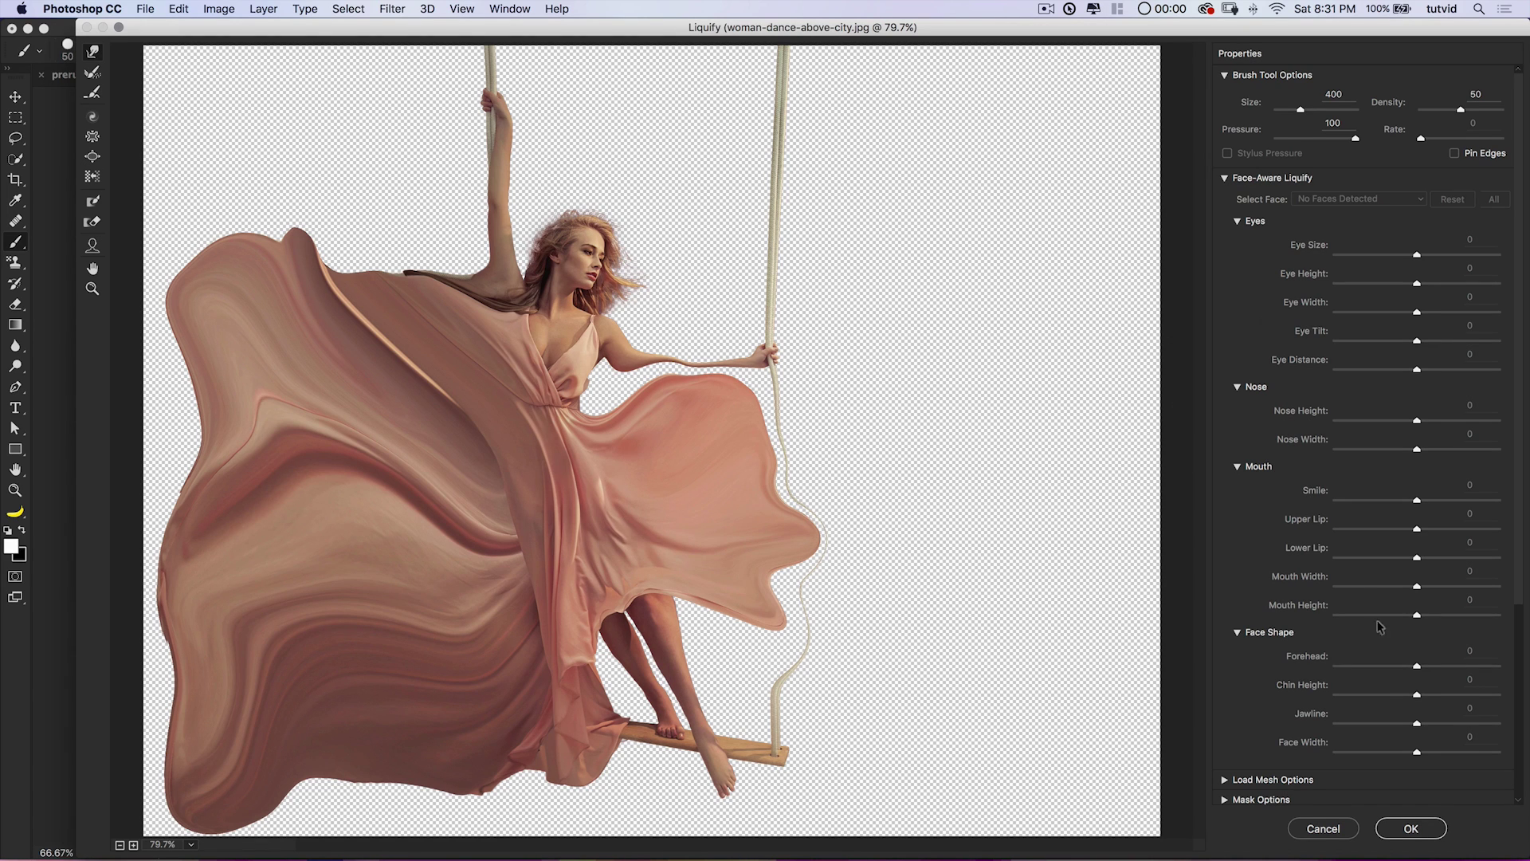
{"action": "left_click", "coordinate": [1410, 830]}
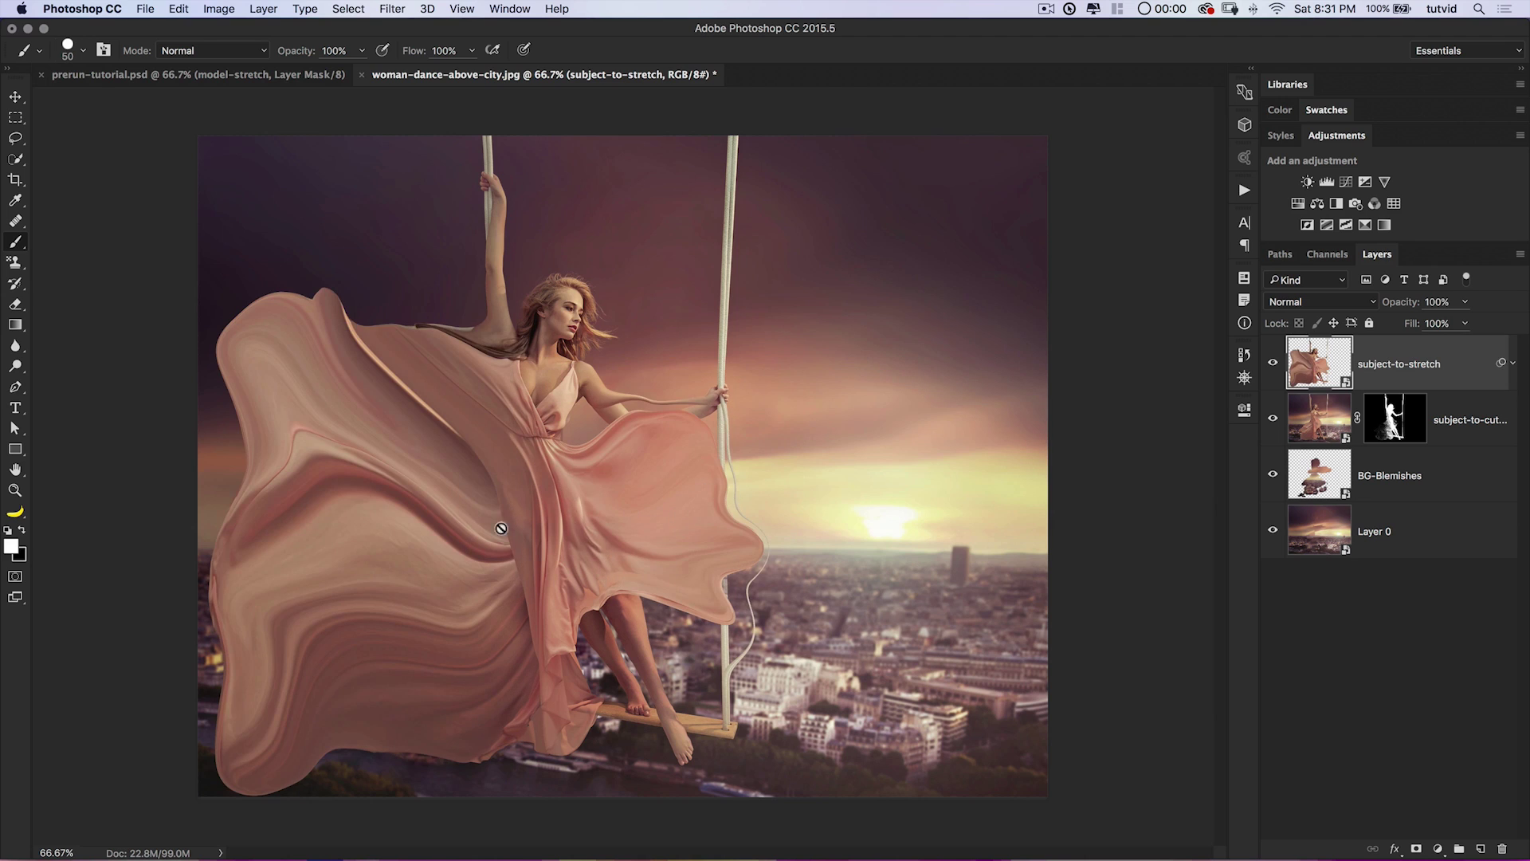
Compare the subject-to-stretch layer hidden and shown, and add a Hide All layer mask to it.
{"action": "left_click", "coordinate": [1273, 363]}
{"action": "left_click", "coordinate": [1272, 362]}
{"action": "left_click", "coordinate": [265, 8]}
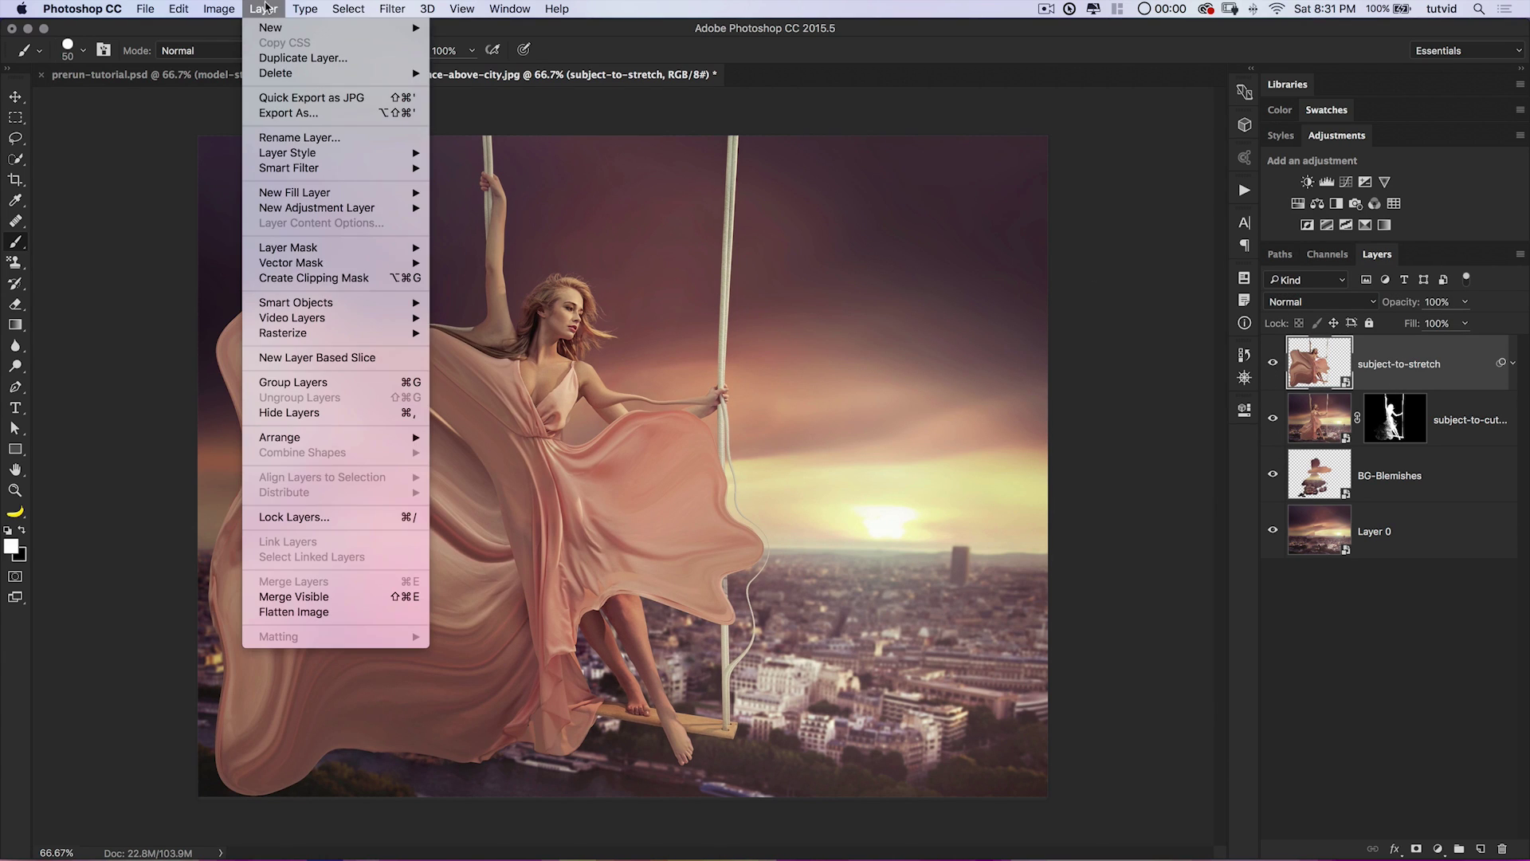
{"action": "mouse_move", "coordinate": [334, 255]}
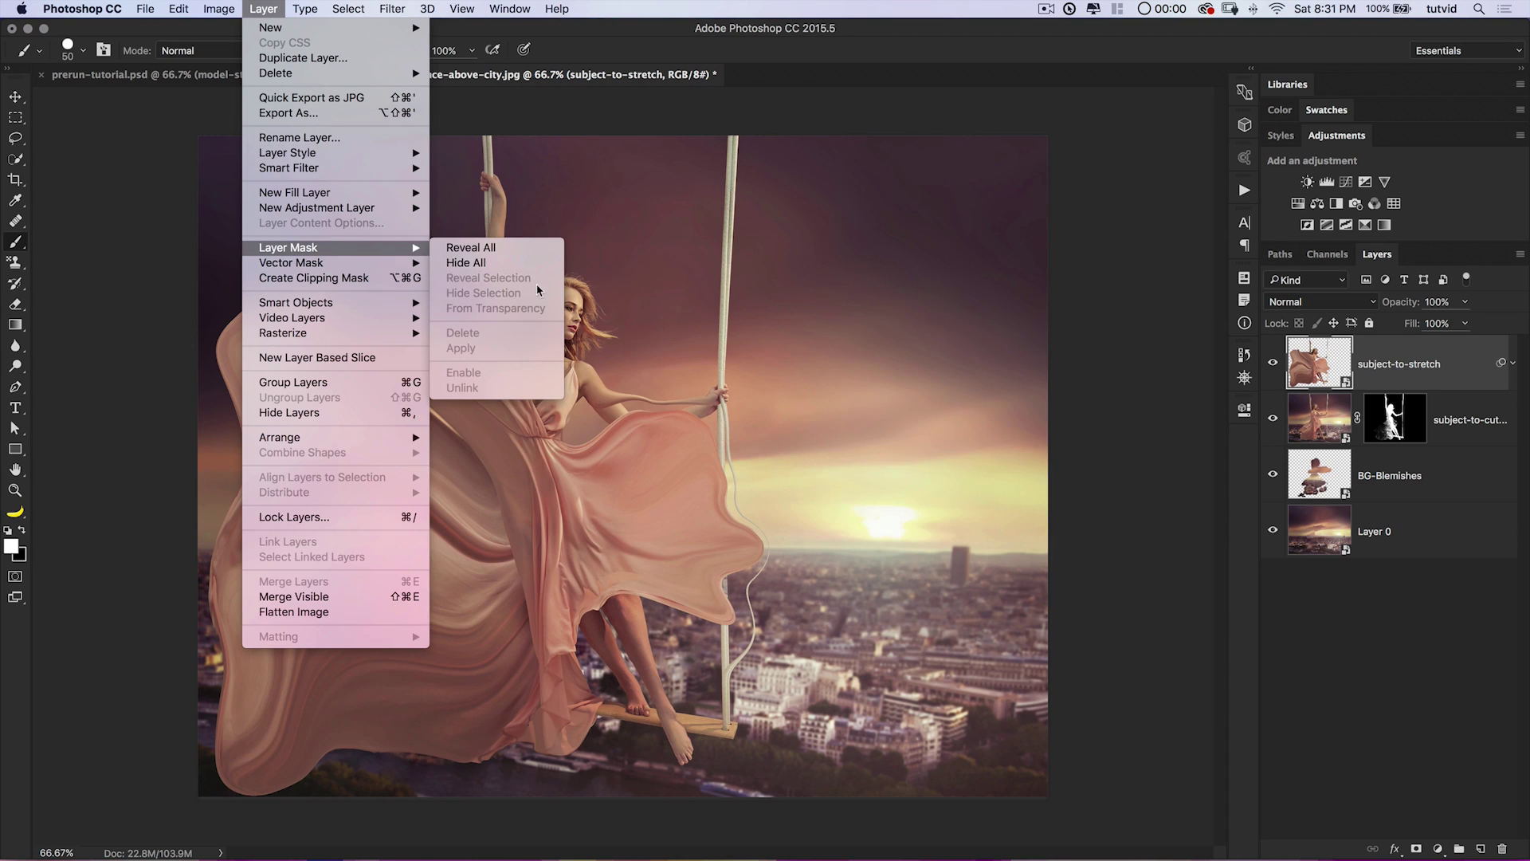
{"action": "left_click", "coordinate": [500, 266]}
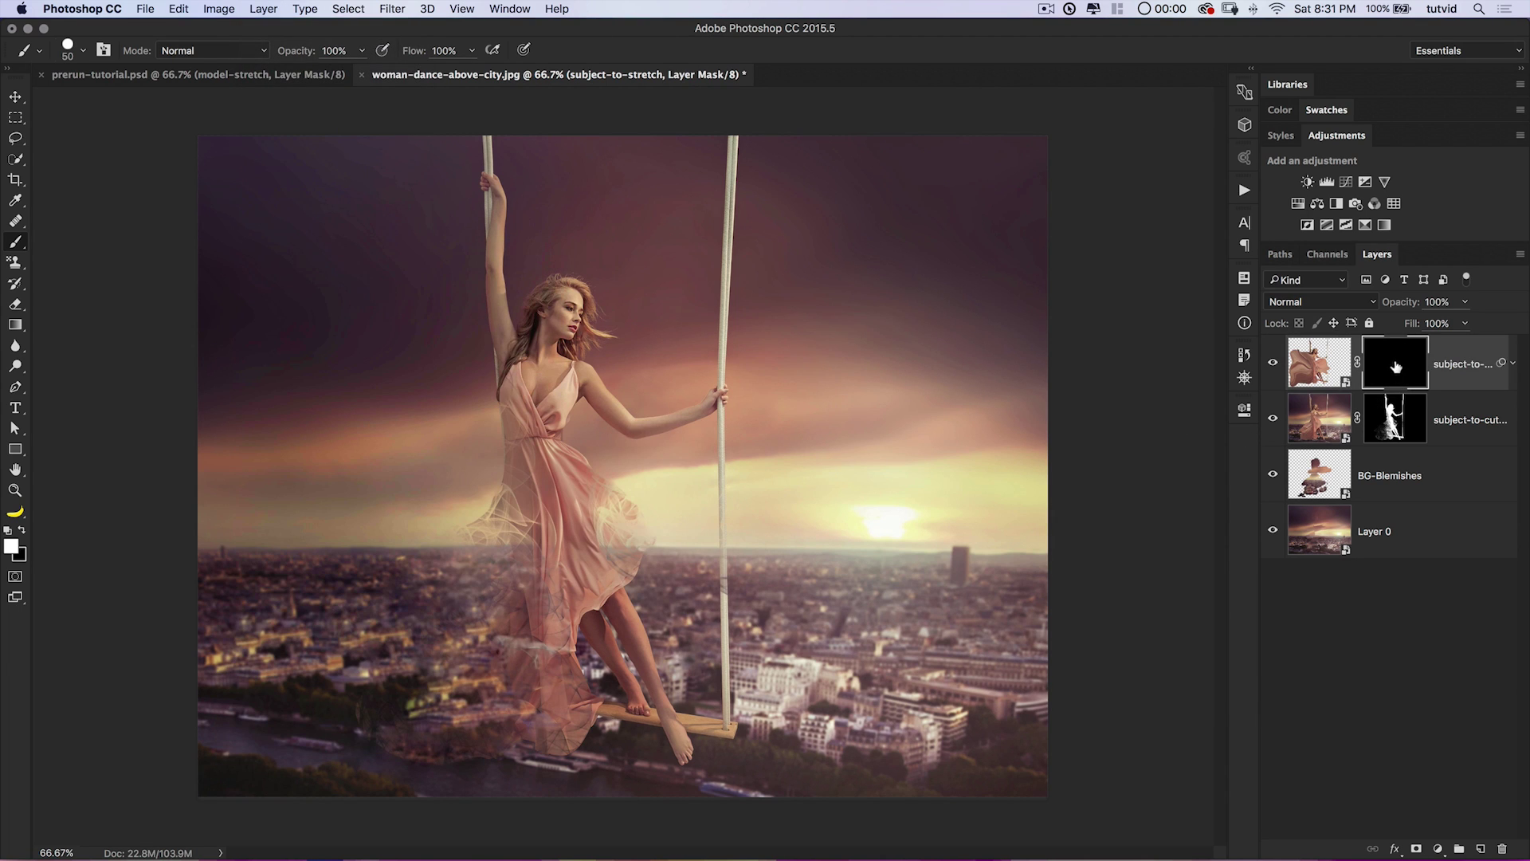
Pick a 2500 px smoke brush tip for painting on the subject-to-stretch mask and rotate it to 35°.
{"action": "right_click", "coordinate": [316, 294]}
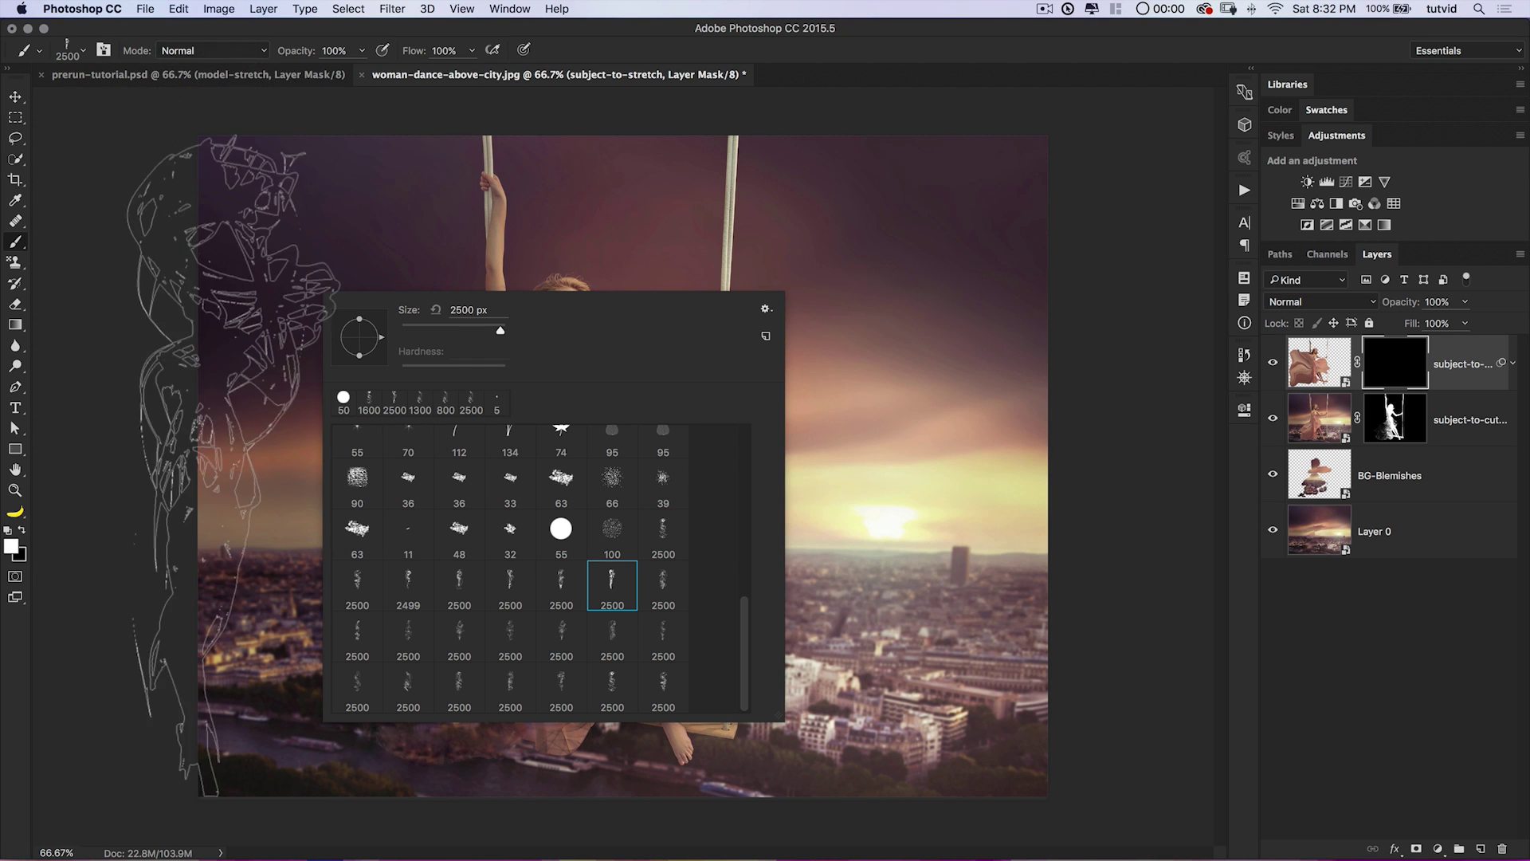
{"action": "left_click", "coordinate": [143, 338]}
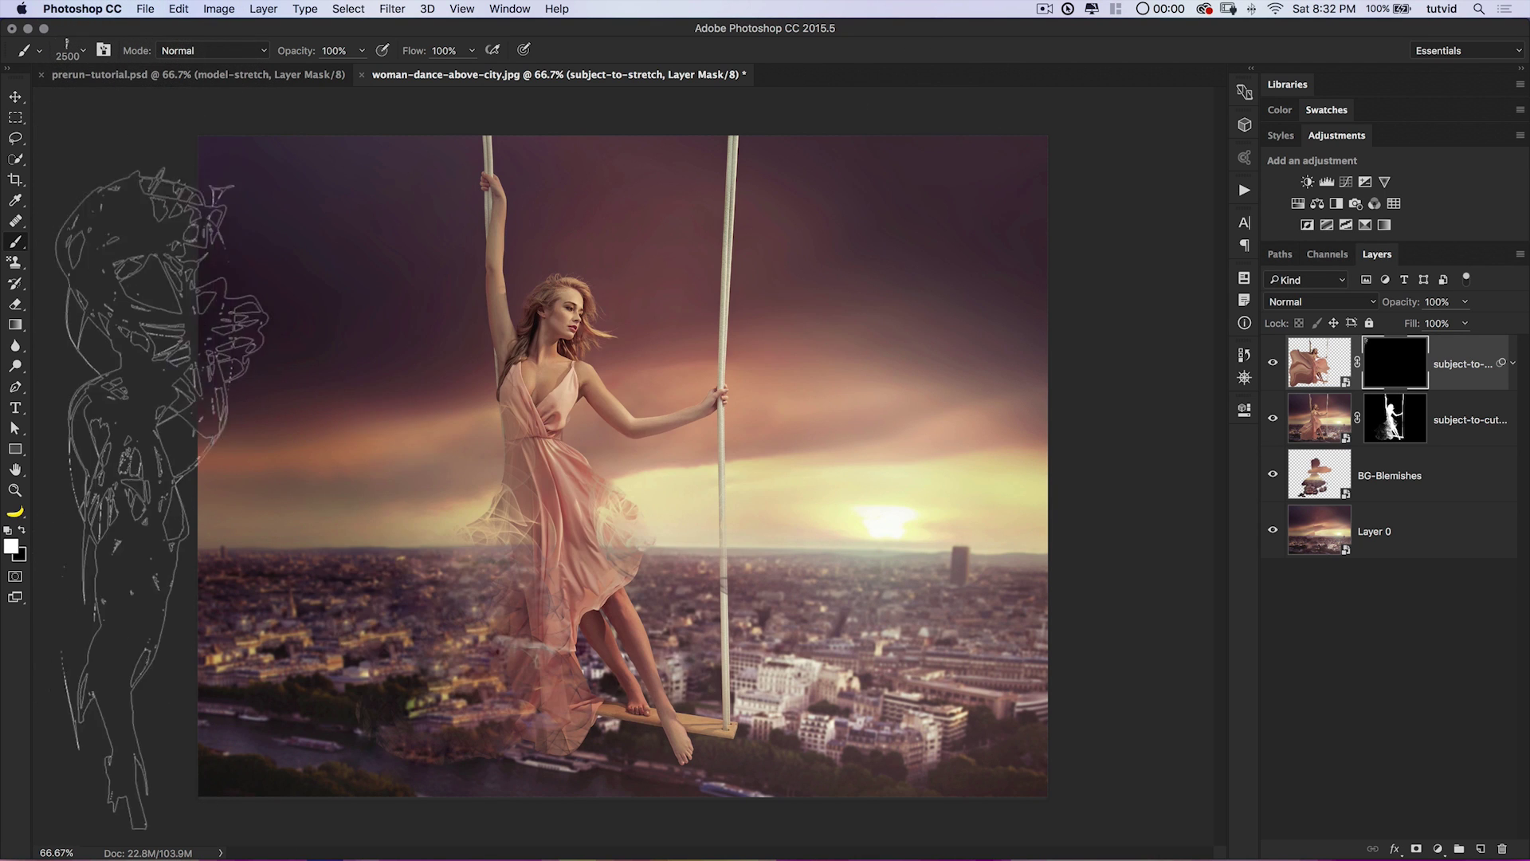
{"action": "left_click", "coordinate": [105, 50]}
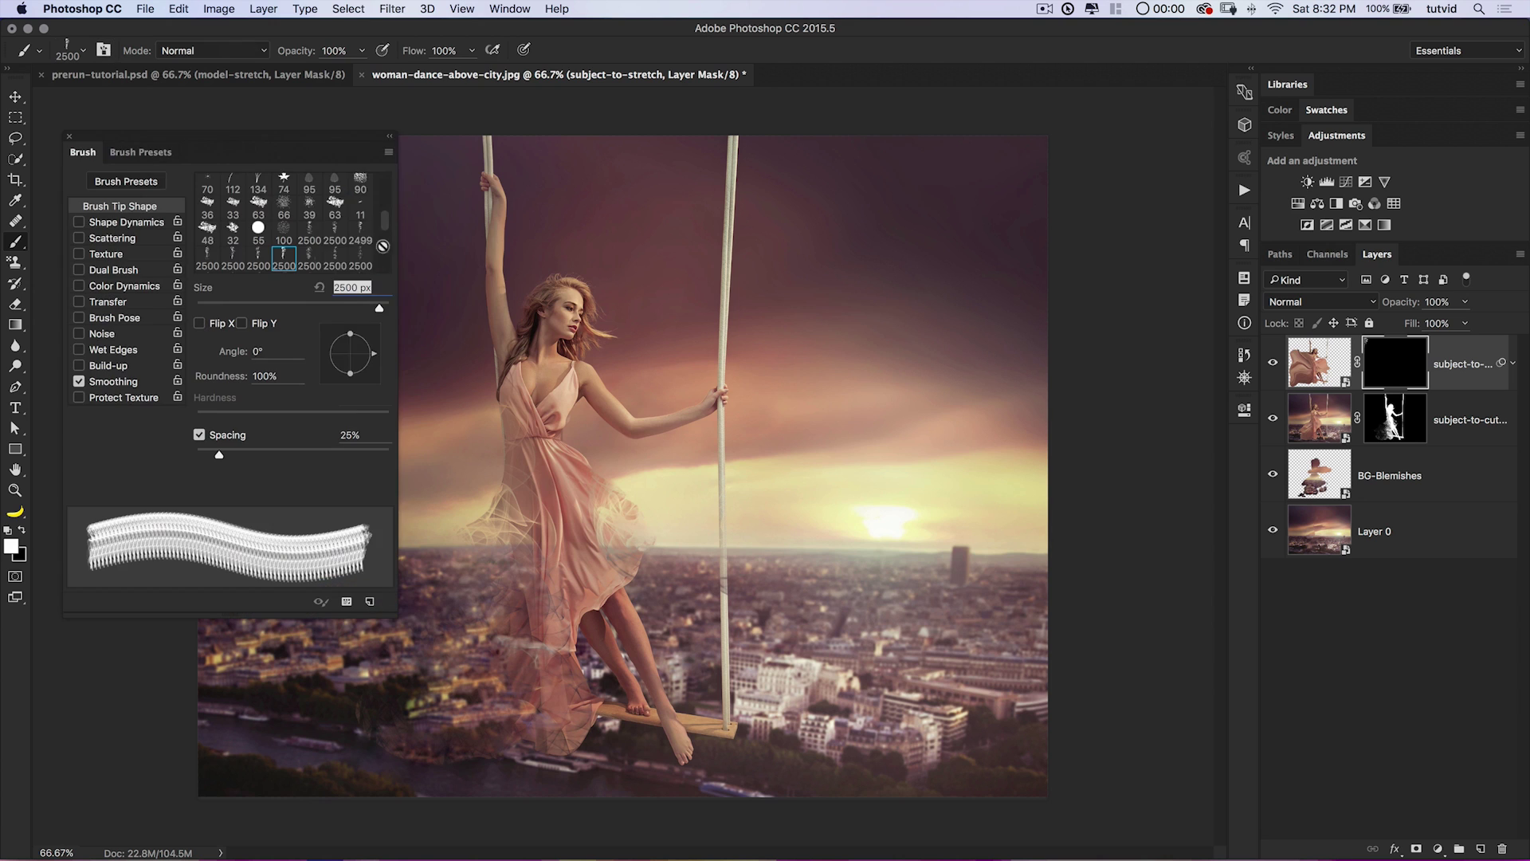
{"action": "left_click_drag", "start_coordinate": [376, 361], "coordinate": [370, 341]}
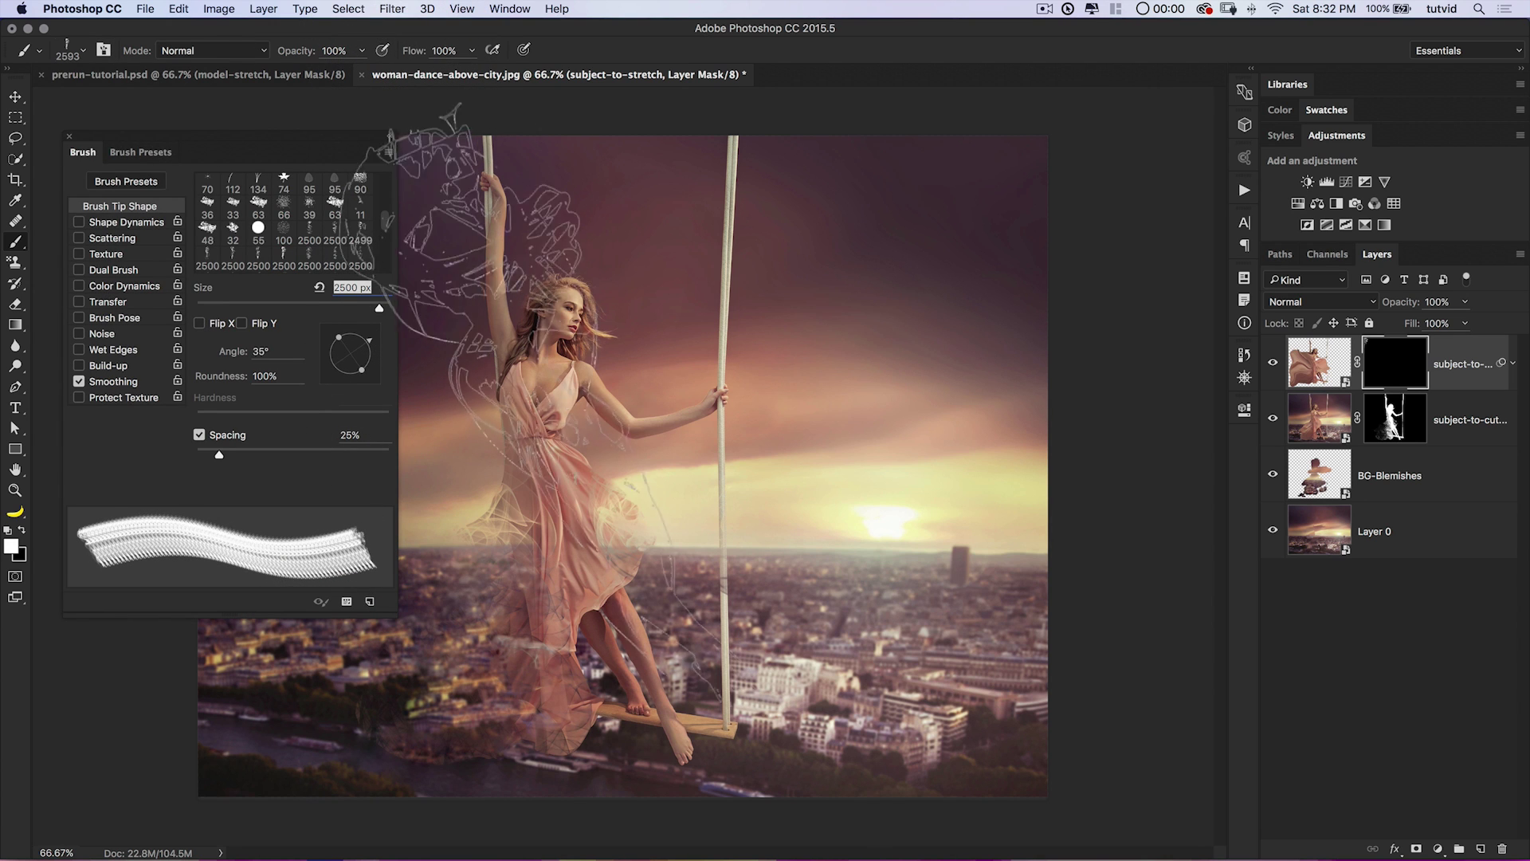
{"action": "left_click", "coordinate": [70, 137]}
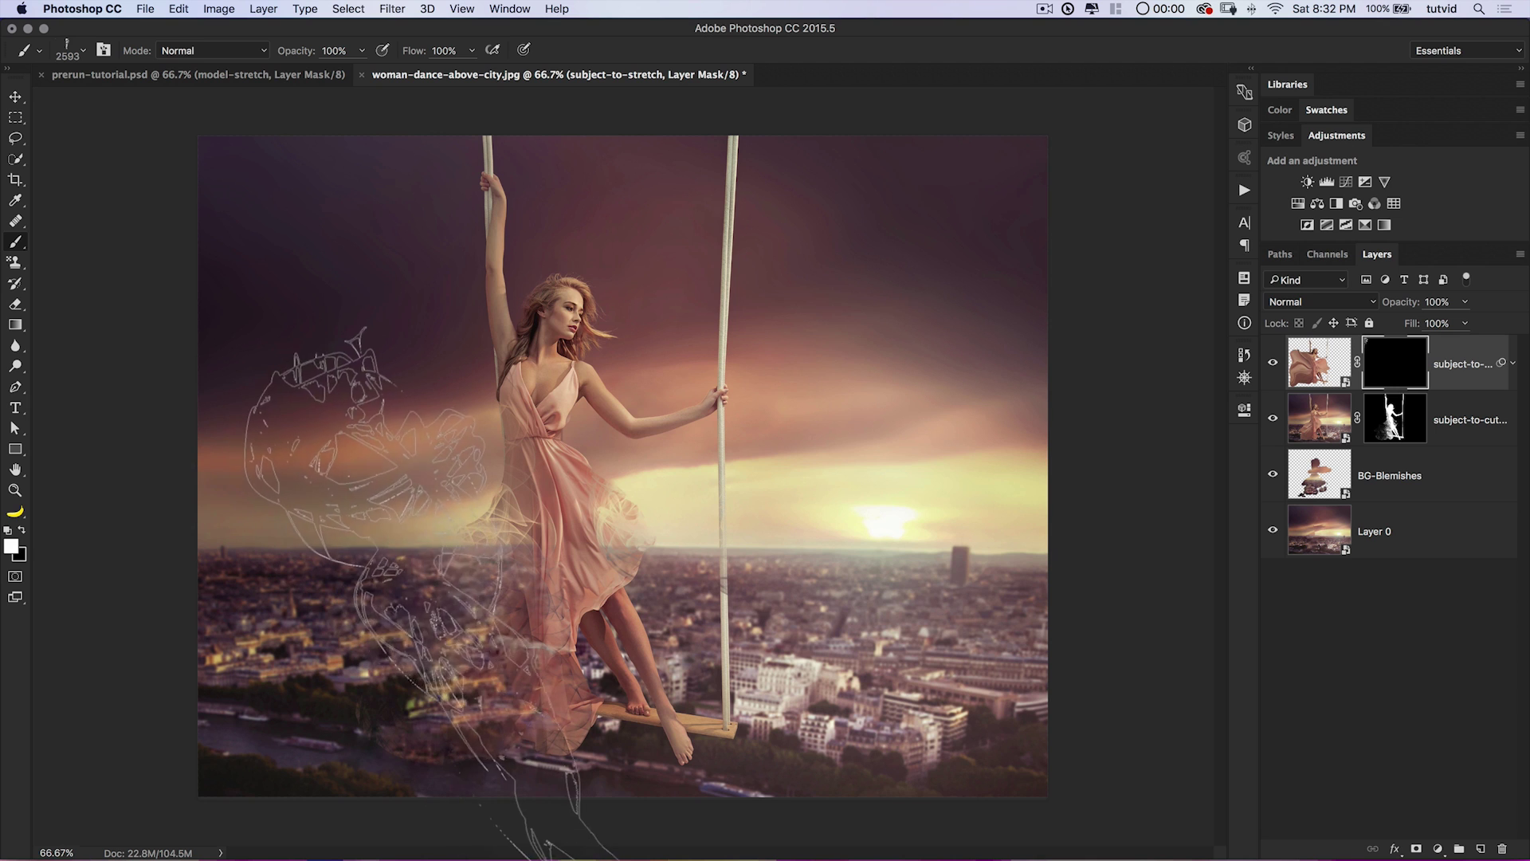
Reveal the stretched fabric behind the dress with smoke stamps, rotating the brush and reducing it to 1932 px for the lower train.
{"action": "left_click", "coordinate": [546, 677]}
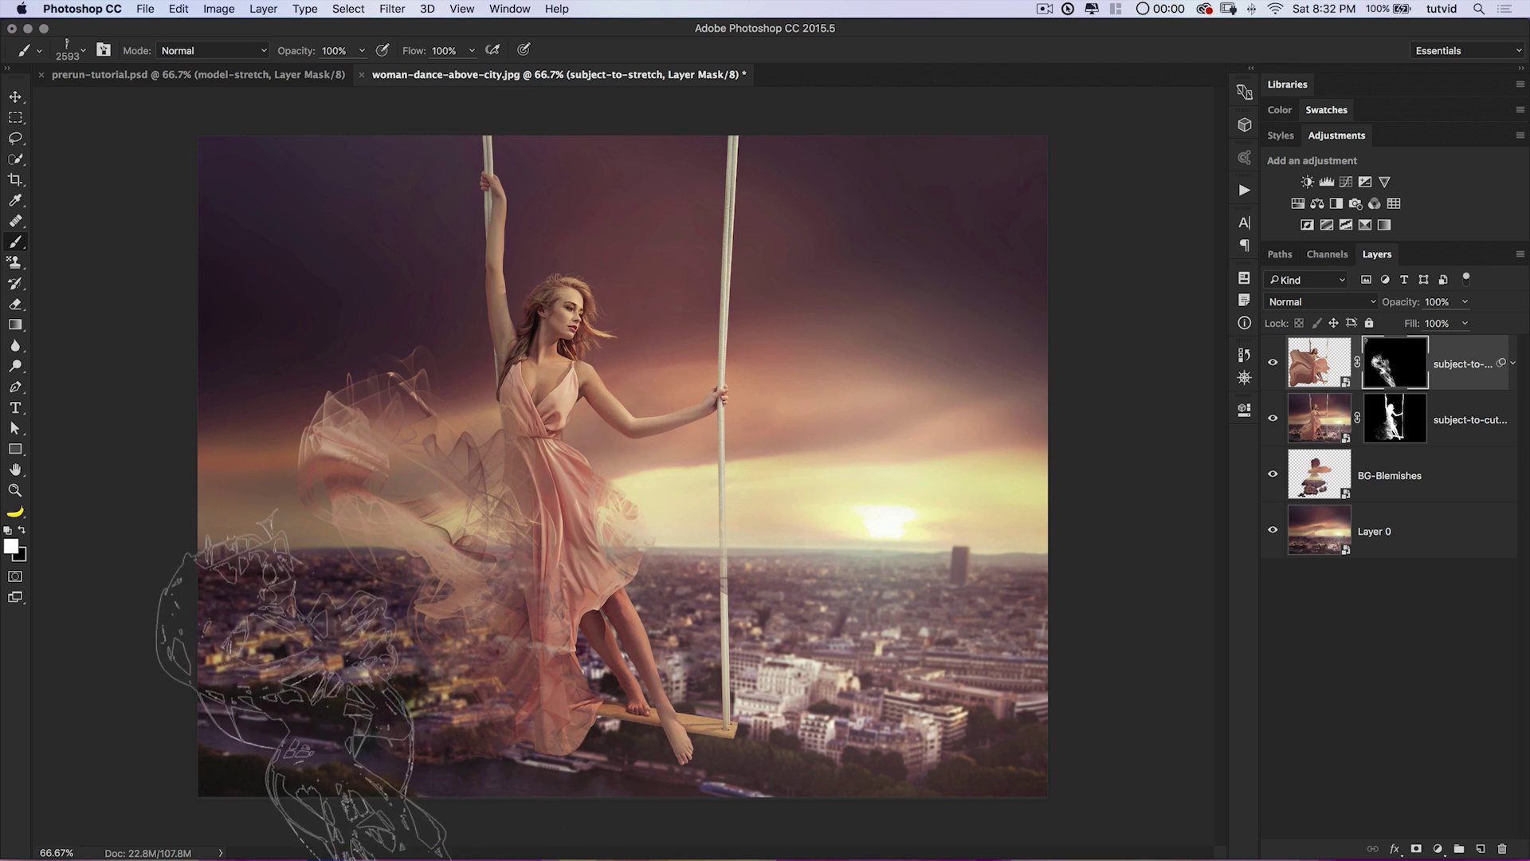
{"action": "right_click", "coordinate": [626, 527]}
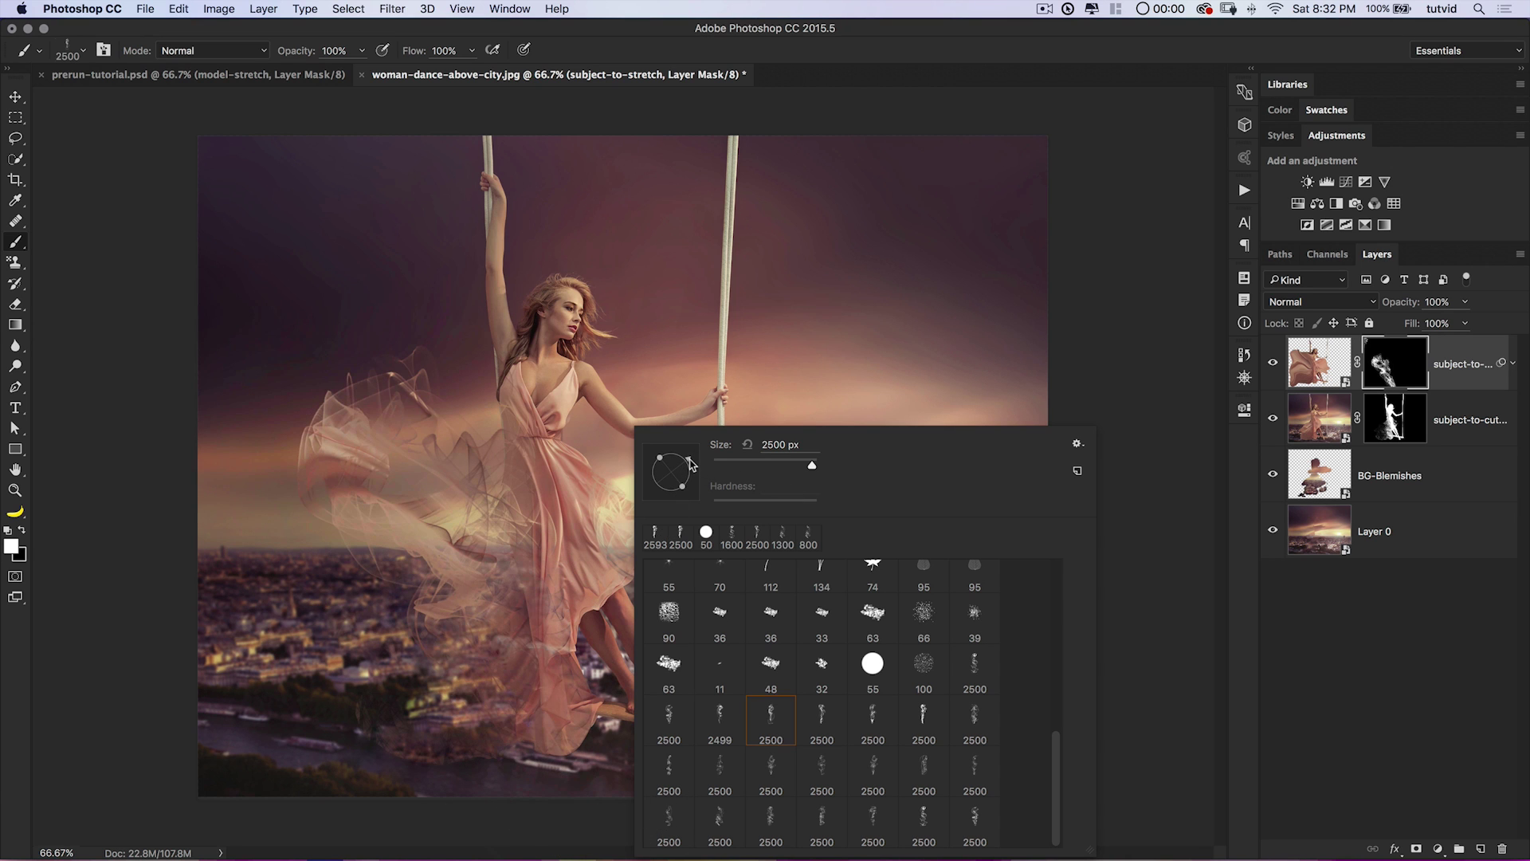
{"action": "left_click_drag", "start_coordinate": [681, 449], "coordinate": [679, 449]}
{"action": "left_click", "coordinate": [471, 675]}
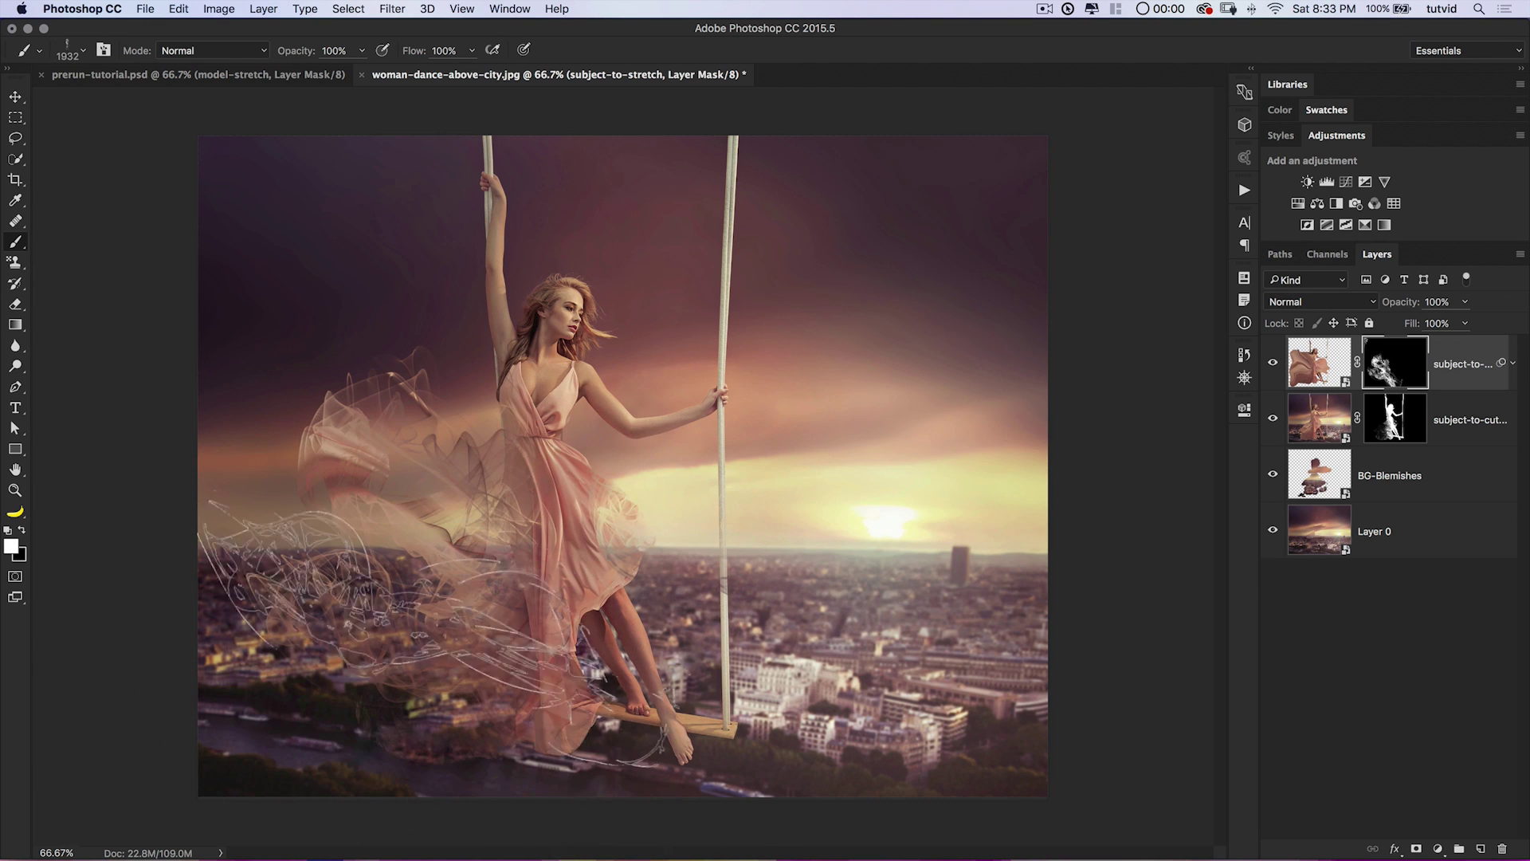
{"action": "left_click", "coordinate": [434, 564]}
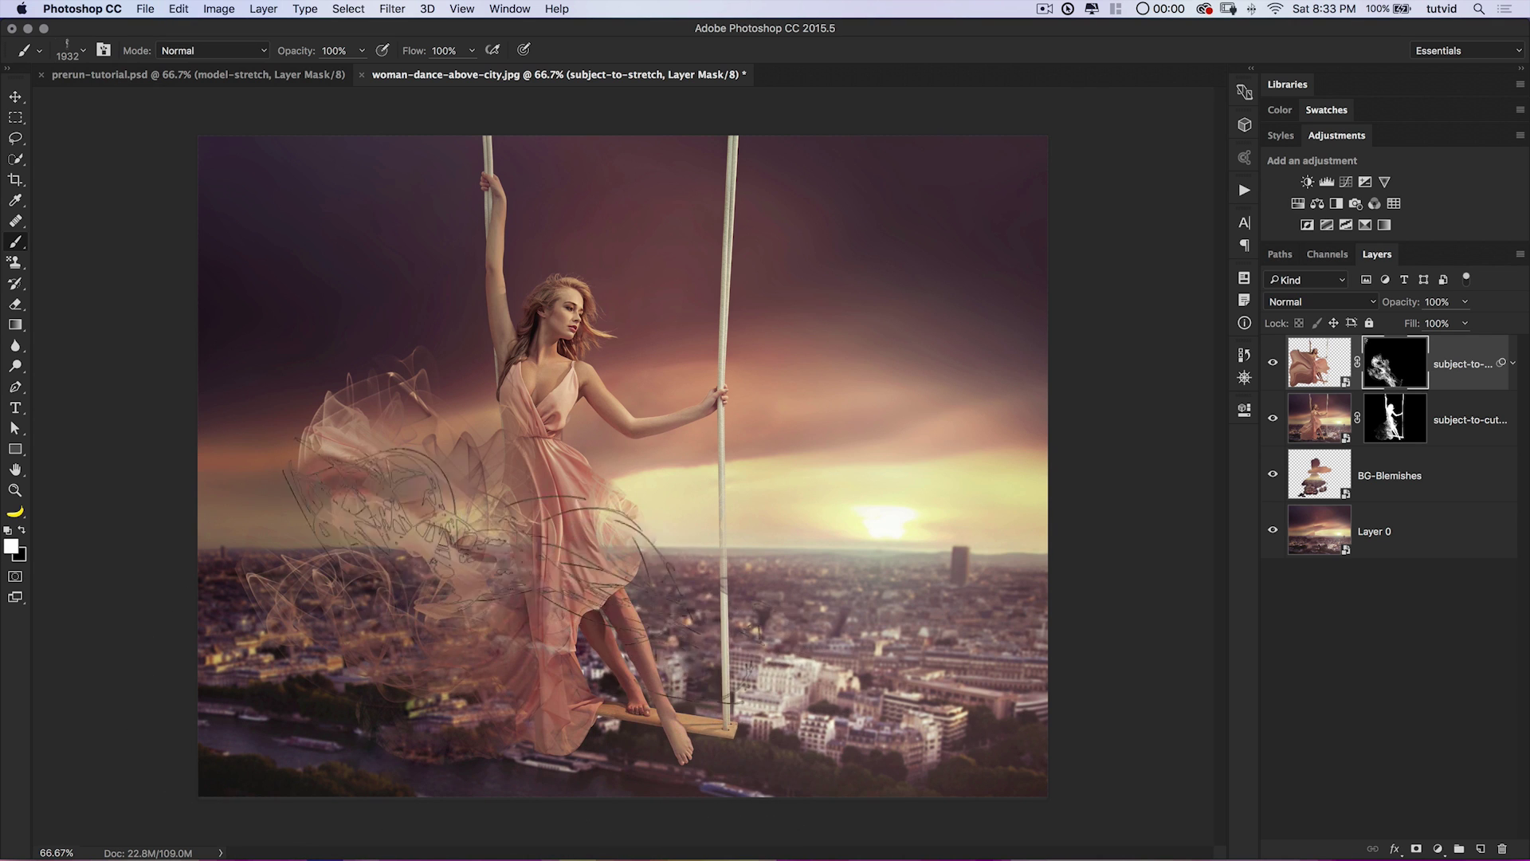
Reveal a wisp of stretched fabric from the front of the dress toward the swing rope, undoing and repeating the stamp to reposition it.
{"action": "left_click", "coordinate": [644, 471]}
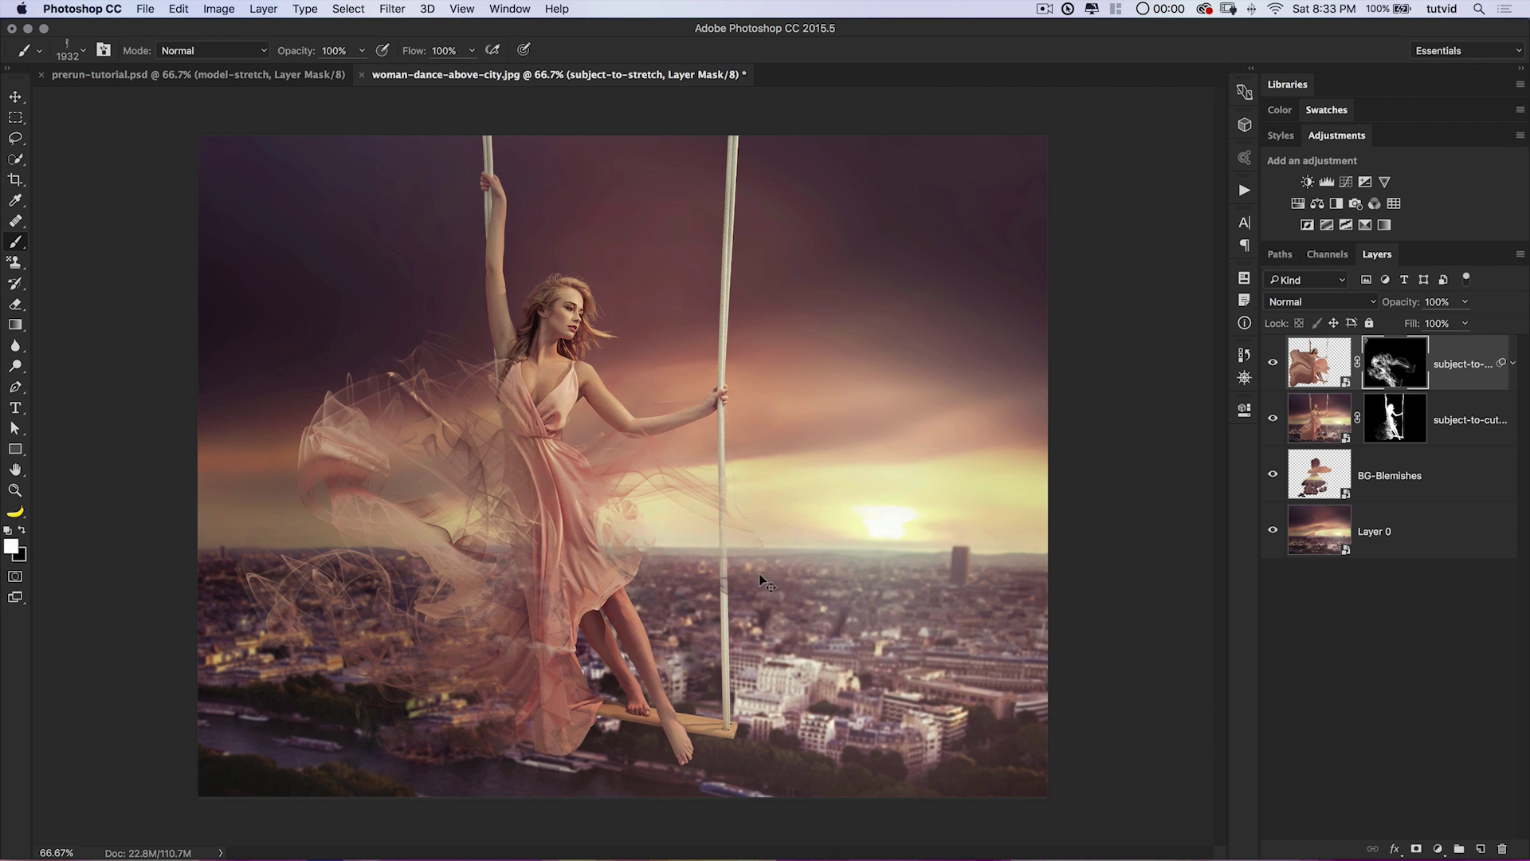
{"action": "key", "text": "super+z"}
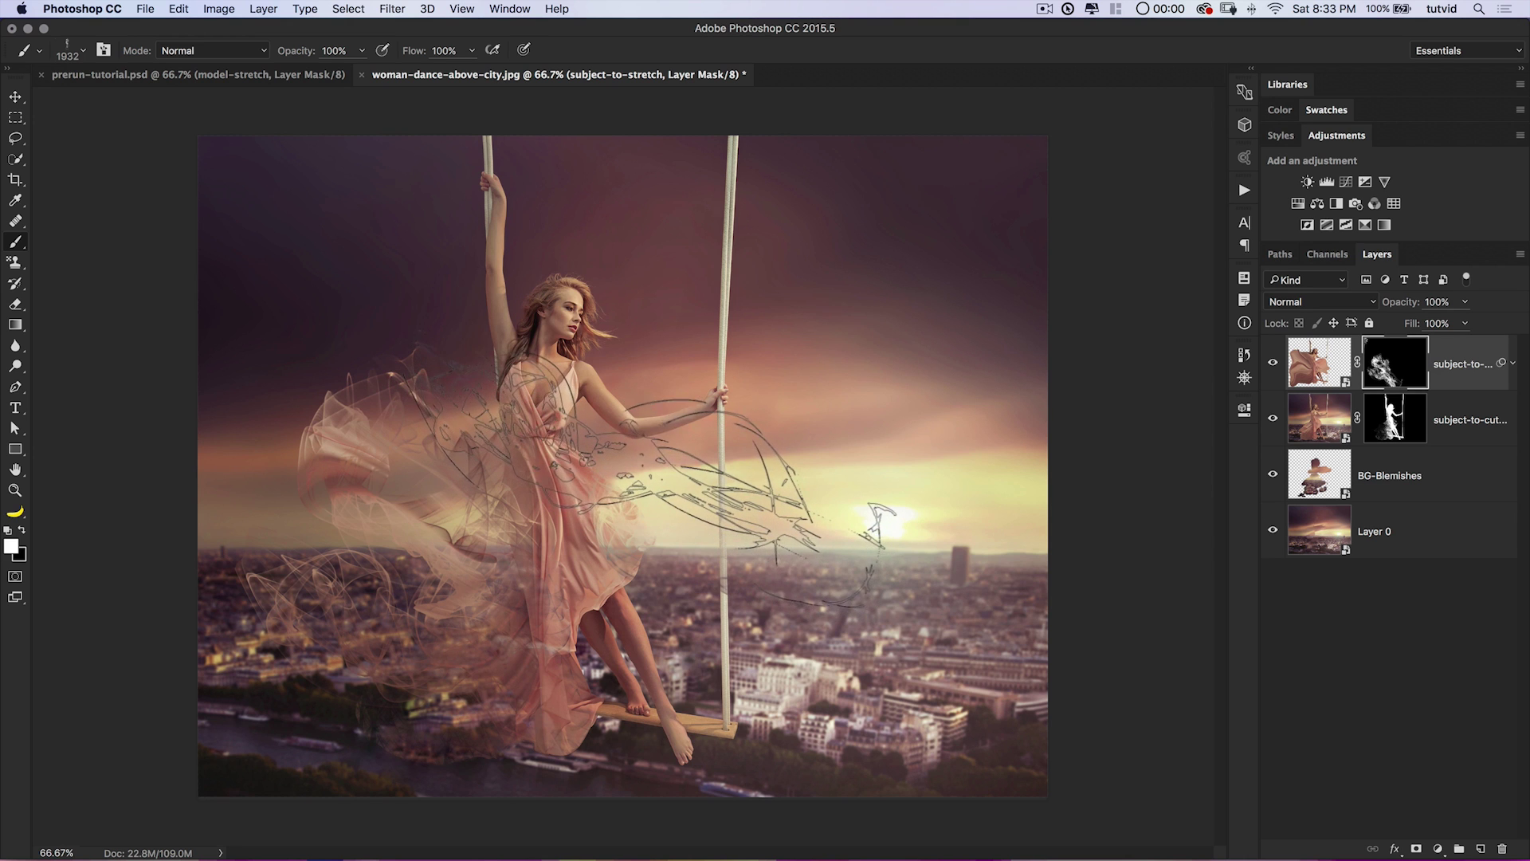
{"action": "left_click", "coordinate": [644, 458]}
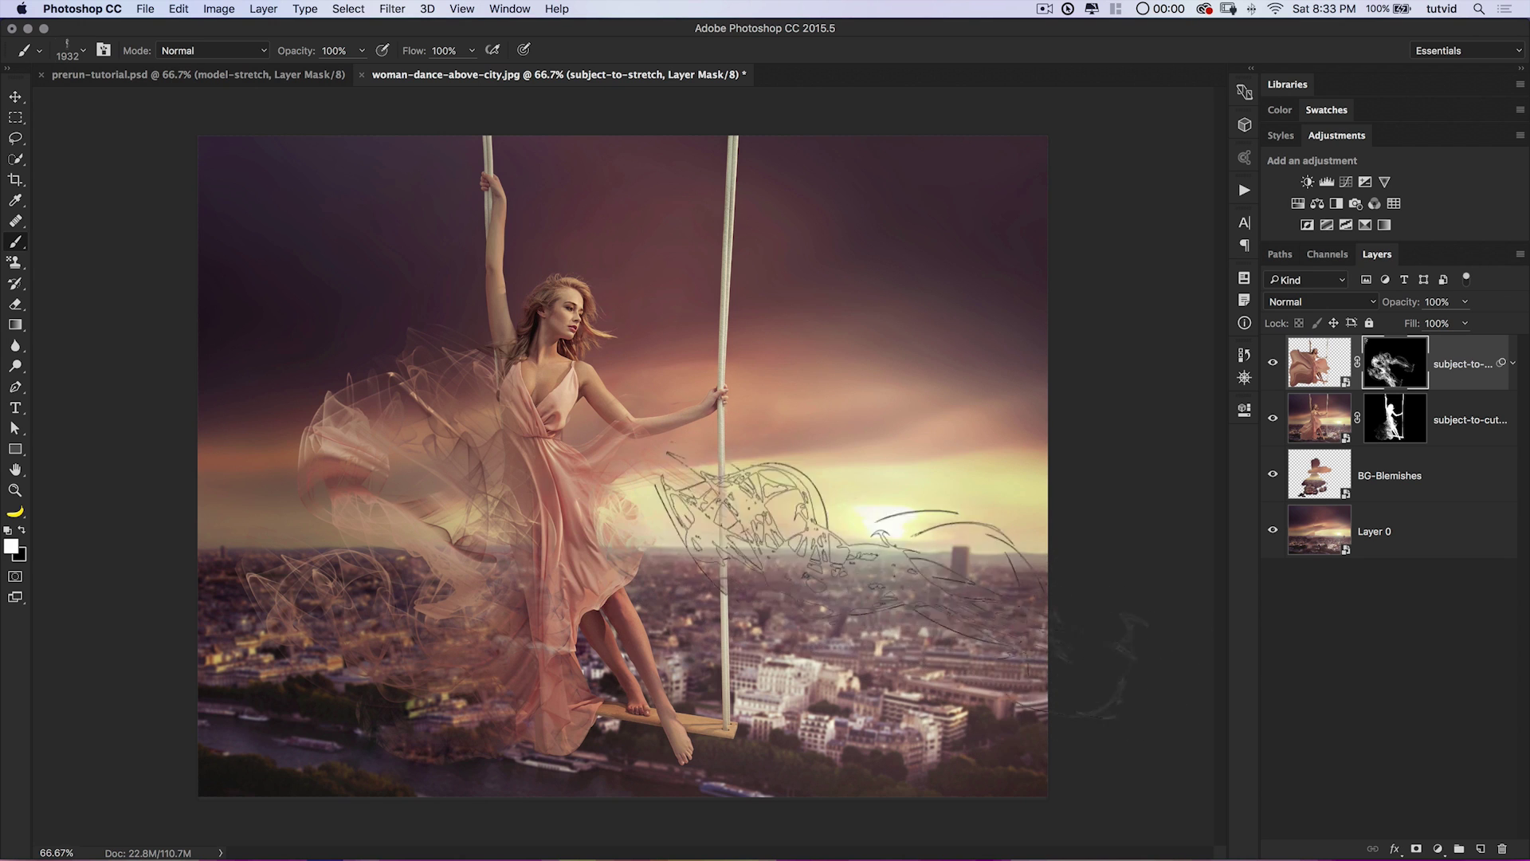
Switch to another smoke tip, rotate it, size it to 909 px and stamp it over the front of the skirt on the stretch mask.
{"action": "right_click", "coordinate": [547, 589]}
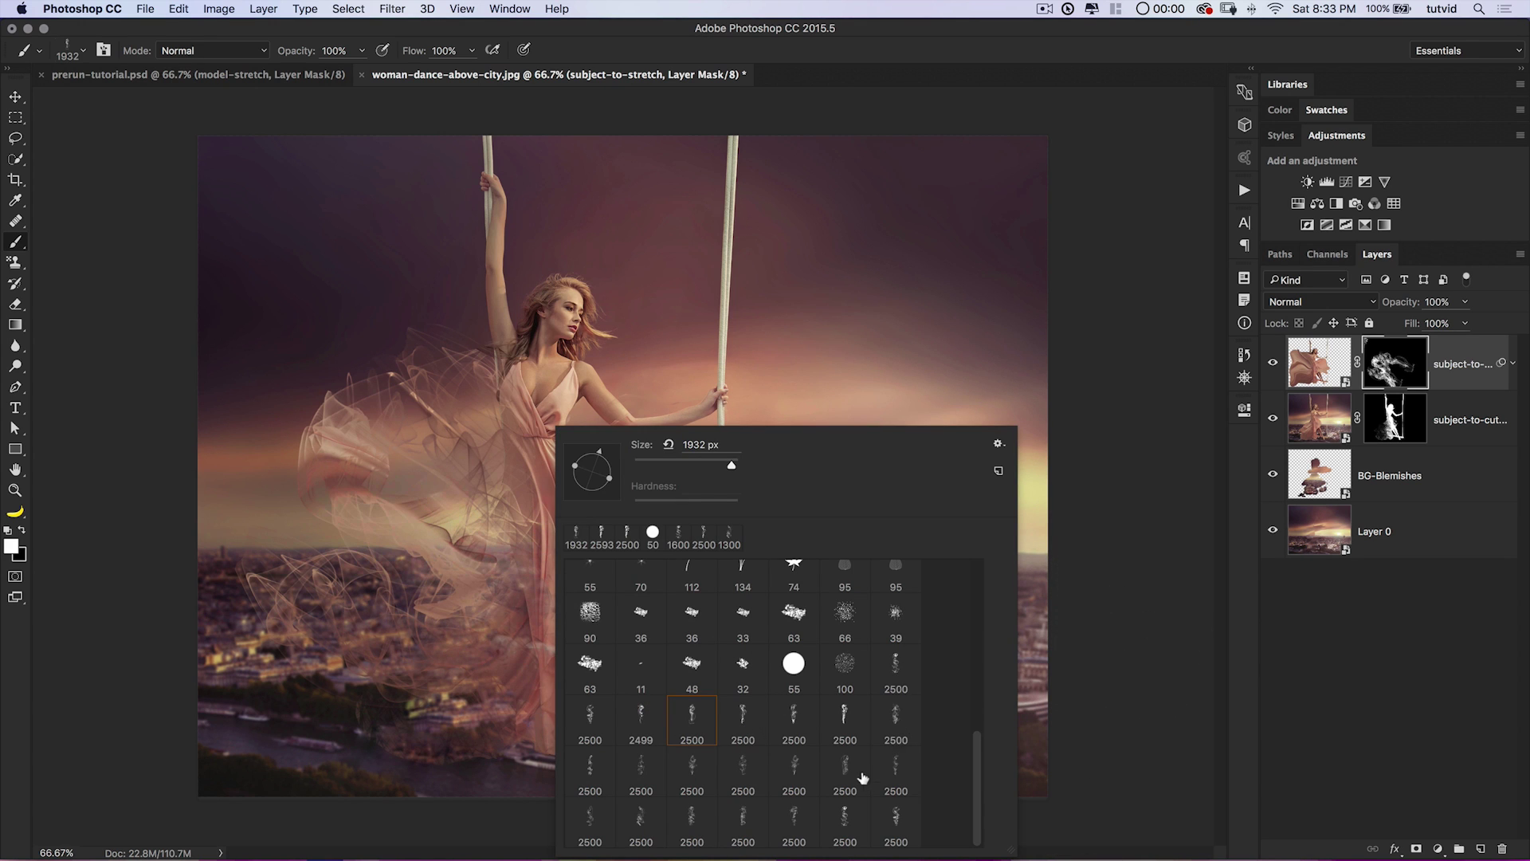
{"action": "left_click_drag", "start_coordinate": [583, 494], "coordinate": [590, 506]}
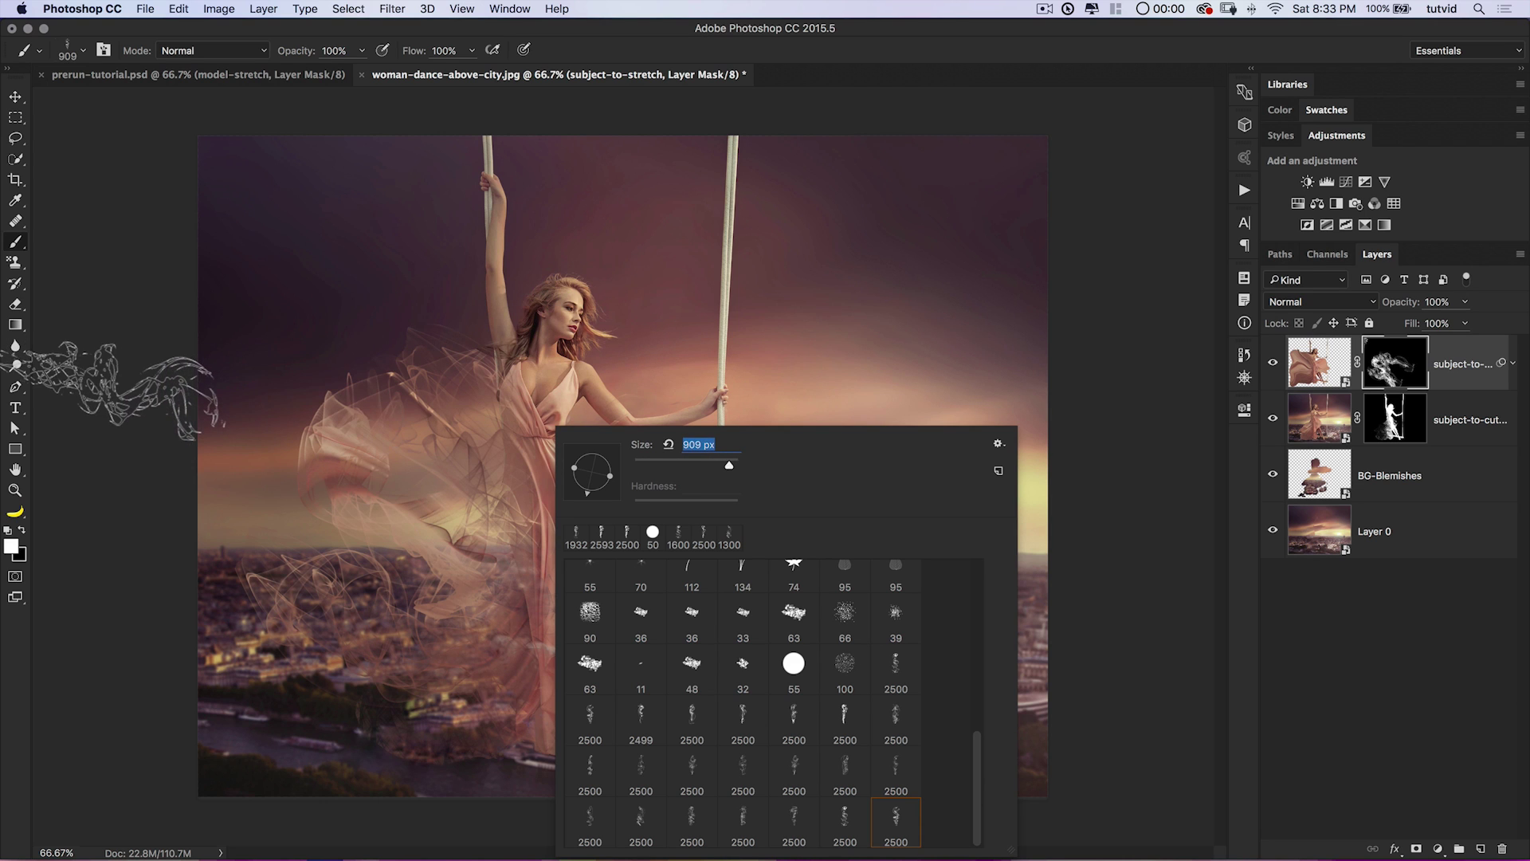
{"action": "left_click", "coordinate": [111, 390]}
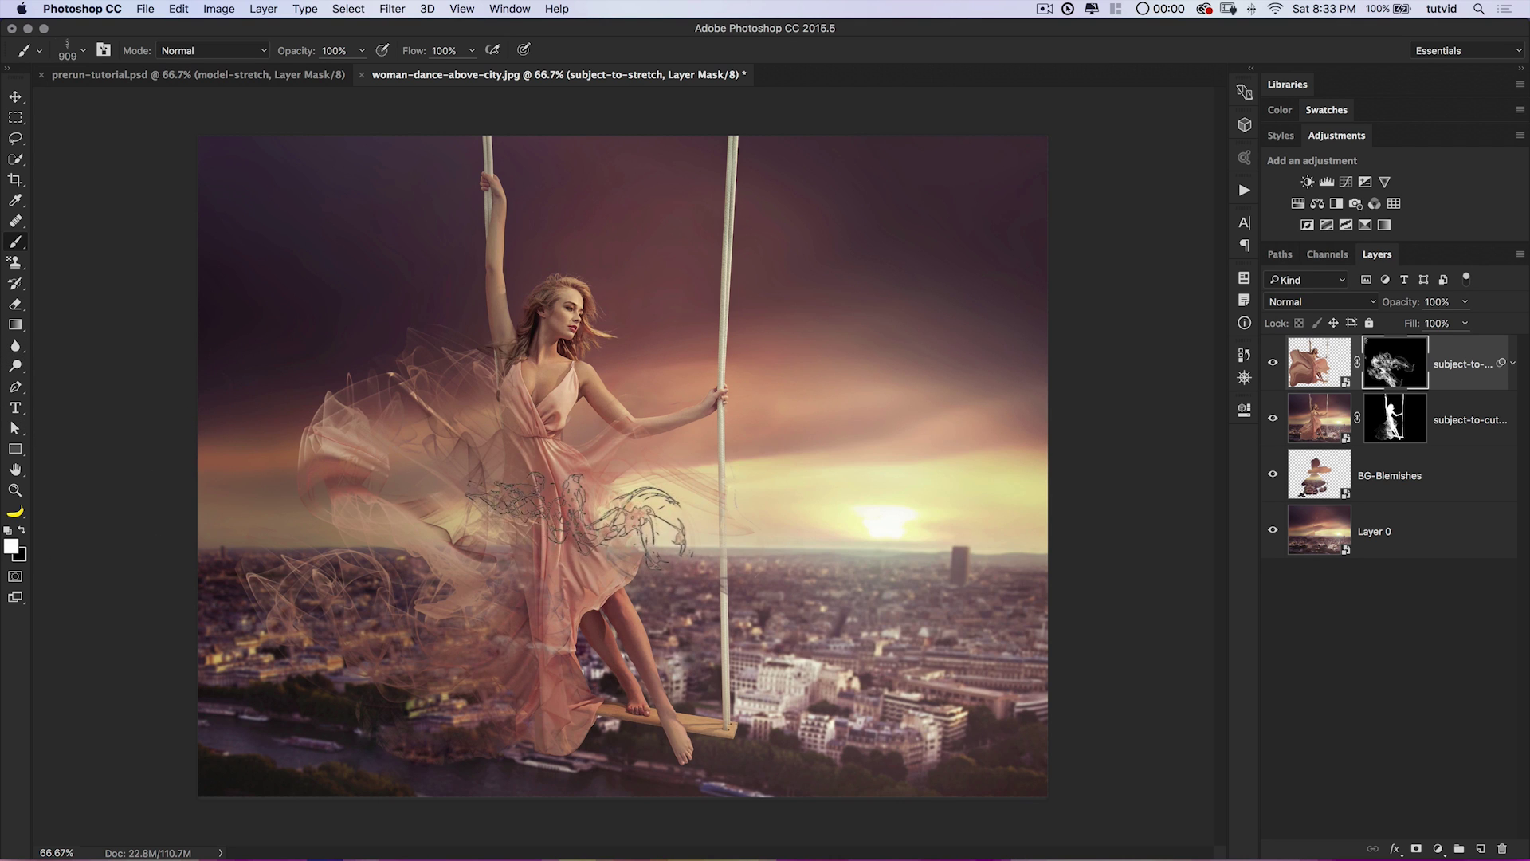
{"action": "left_click", "coordinate": [644, 523]}
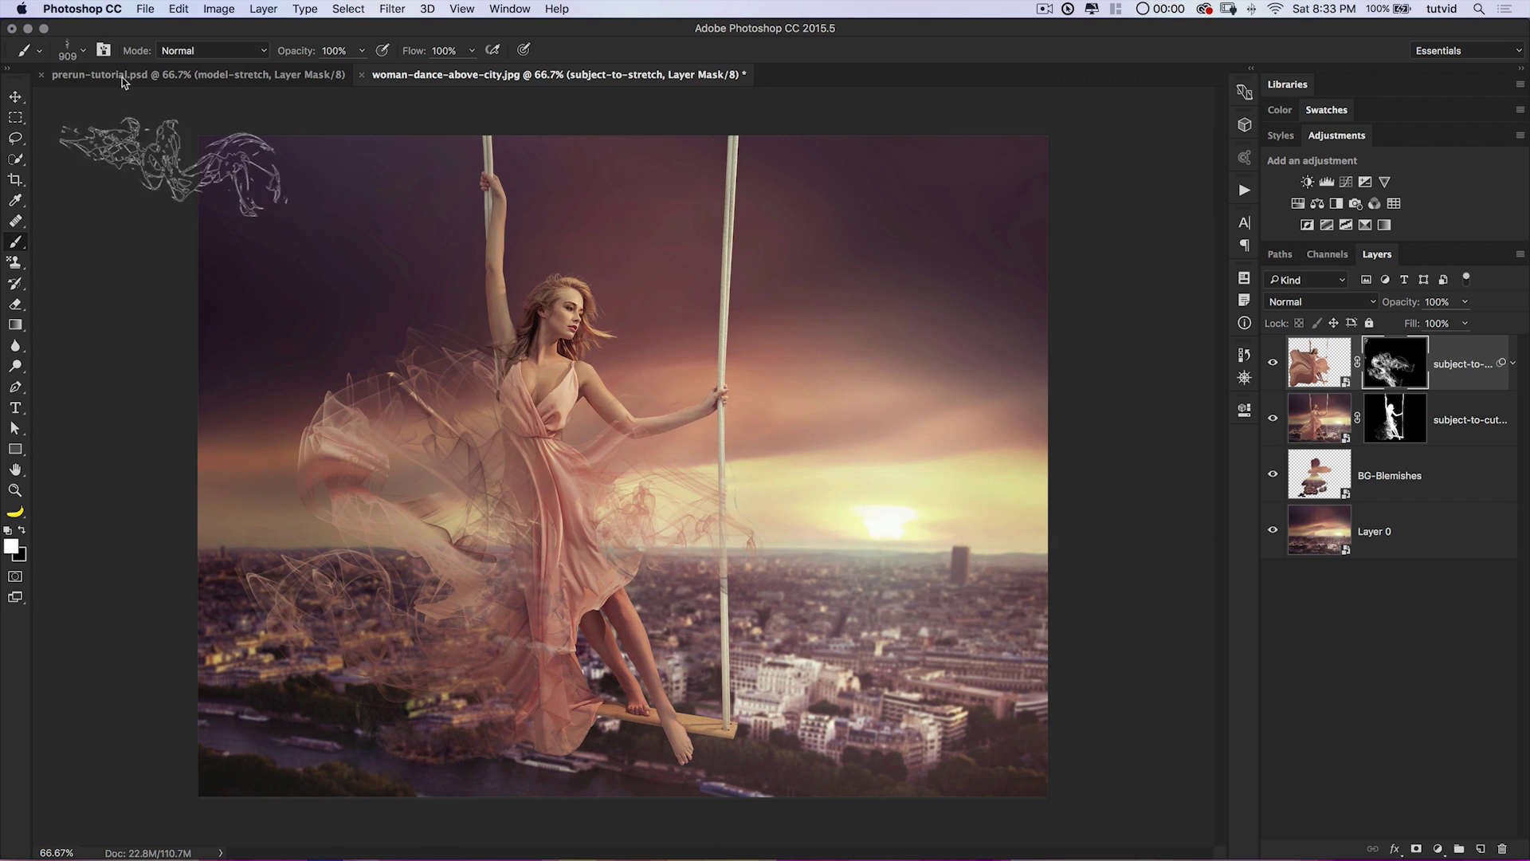
Rotate the smoke brush to match the train, size it to 926 px and stamp wisps along the lower, outer and upper train.
{"action": "left_click", "coordinate": [103, 50]}
{"action": "mouse_move", "coordinate": [347, 384]}
{"action": "left_mouse_down"}
{"action": "mouse_move", "coordinate": [328, 359]}
{"action": "mouse_move", "coordinate": [377, 342]}
{"action": "left_mouse_up"}
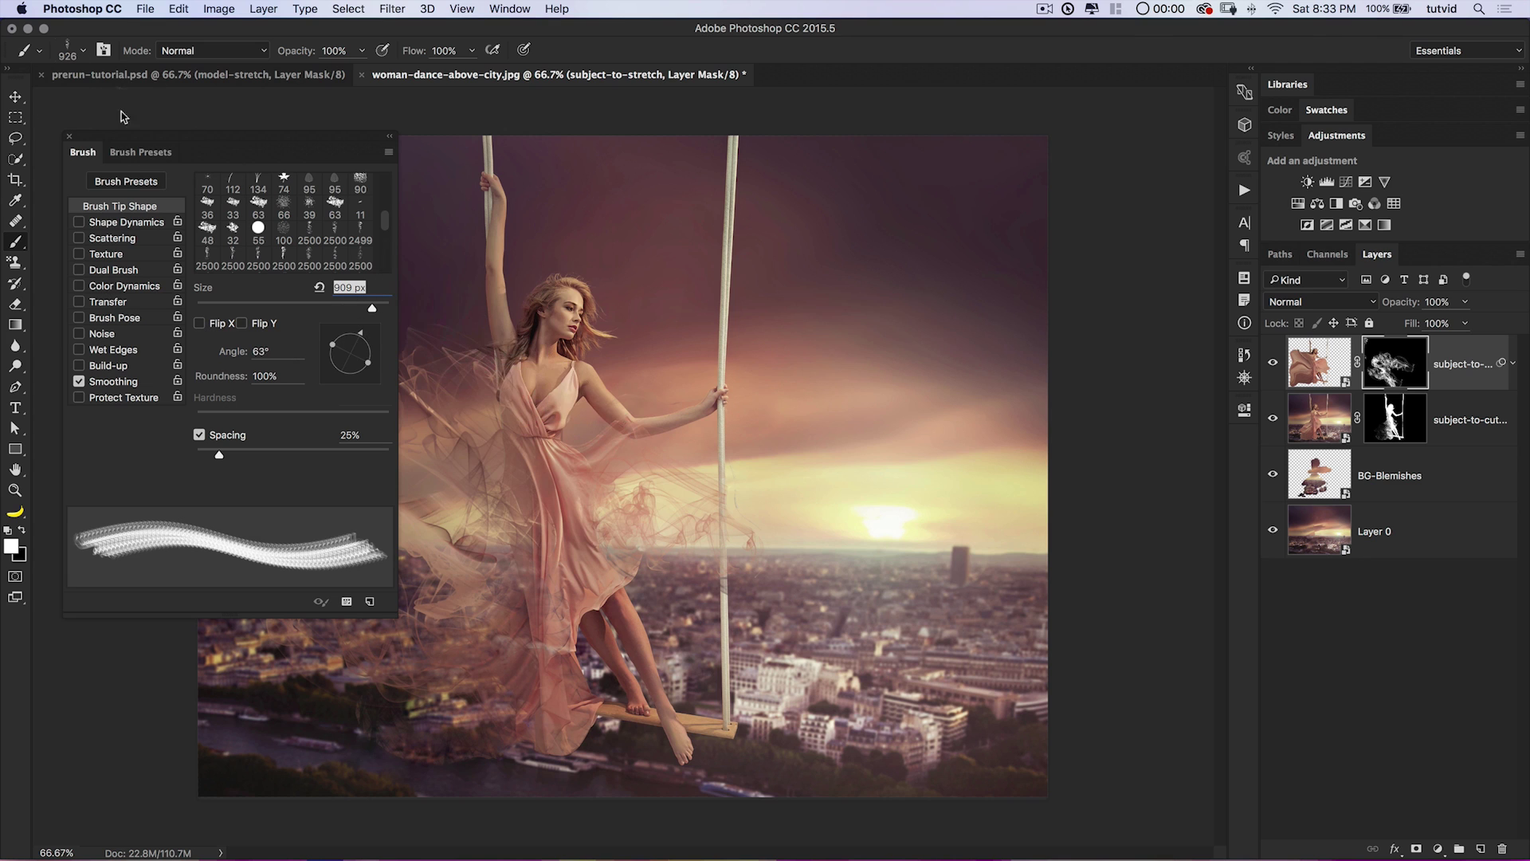
{"action": "left_click", "coordinate": [69, 136]}
{"action": "left_click", "coordinate": [394, 692]}
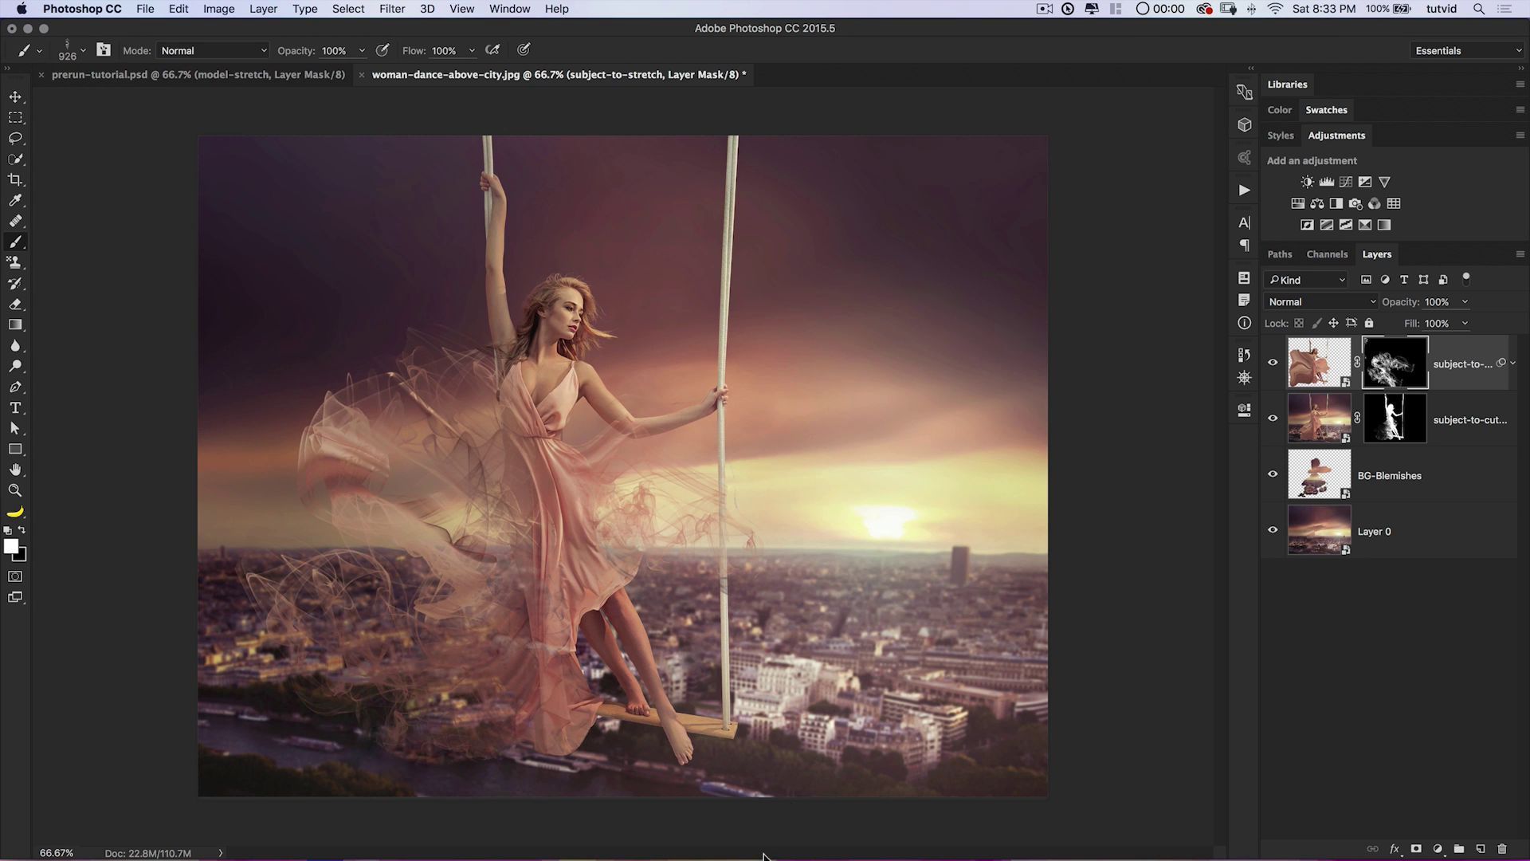
{"action": "left_click", "coordinate": [325, 529]}
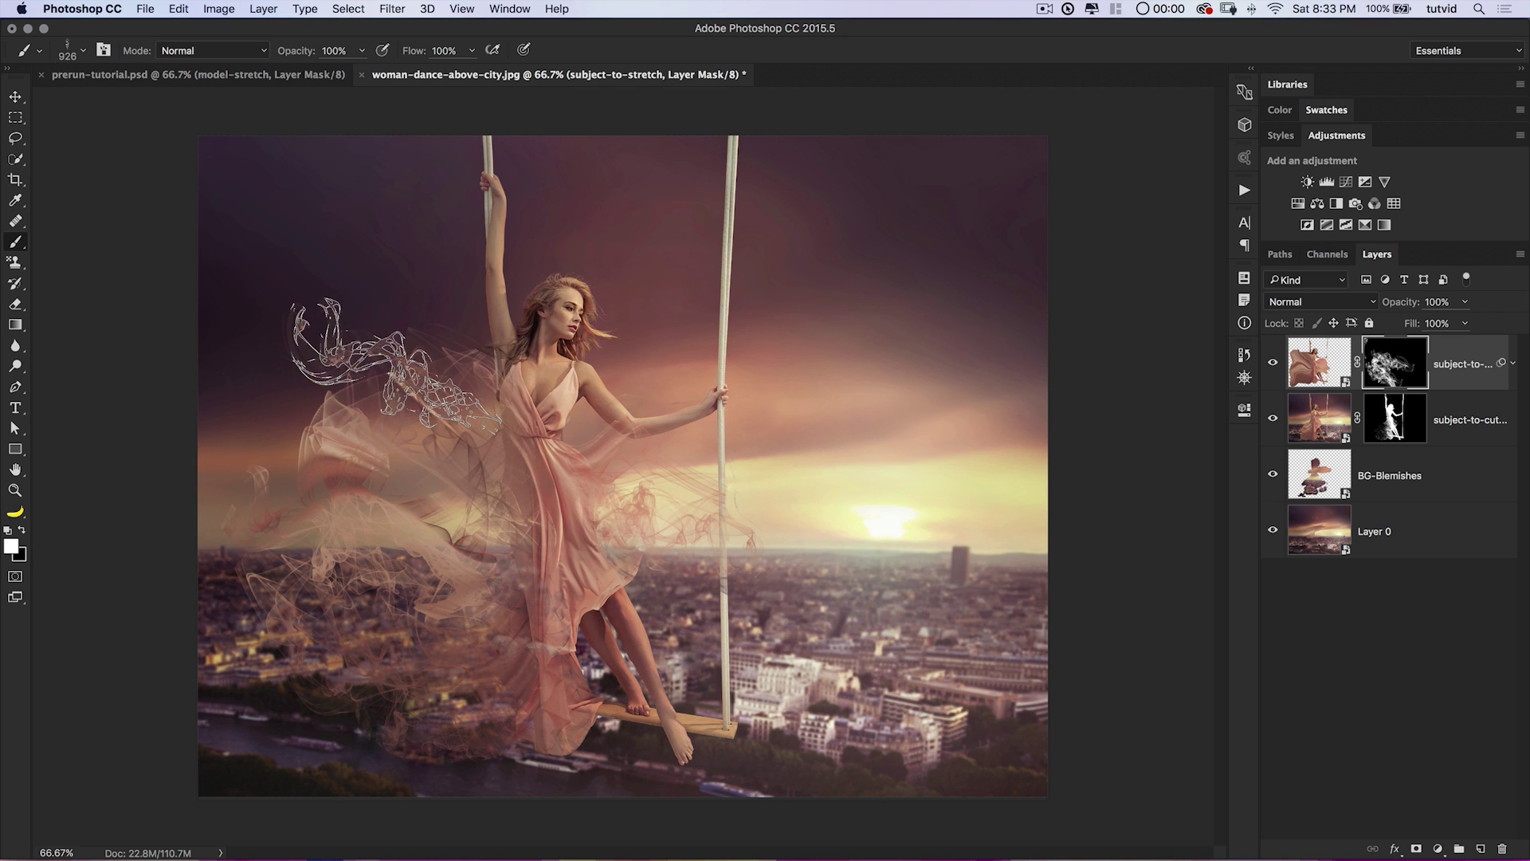
{"action": "left_click", "coordinate": [390, 368]}
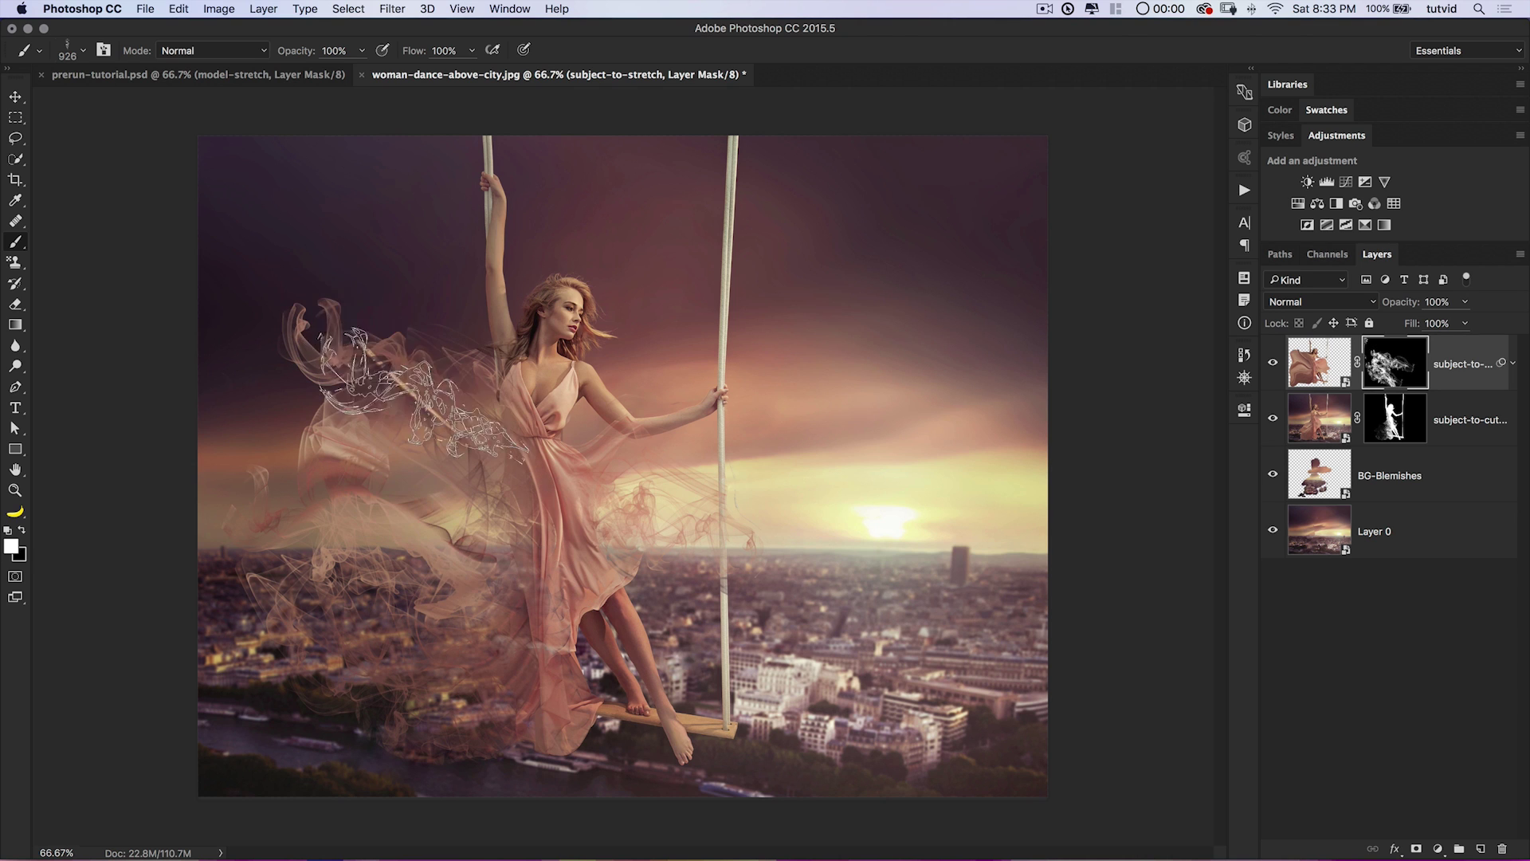
{"action": "left_click", "coordinate": [341, 330]}
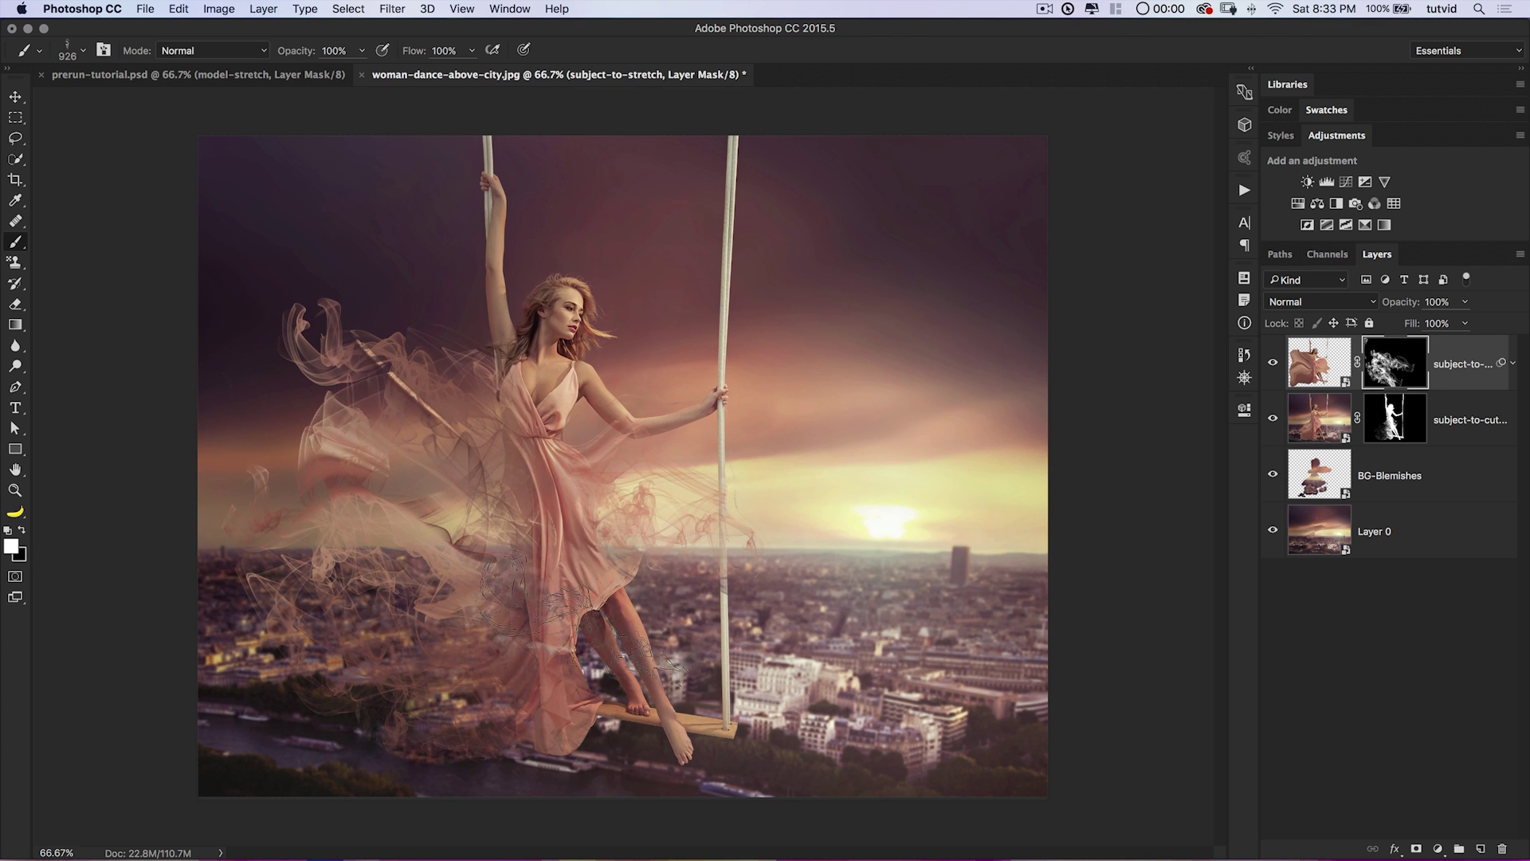
{"action": "left_click", "coordinate": [278, 443]}
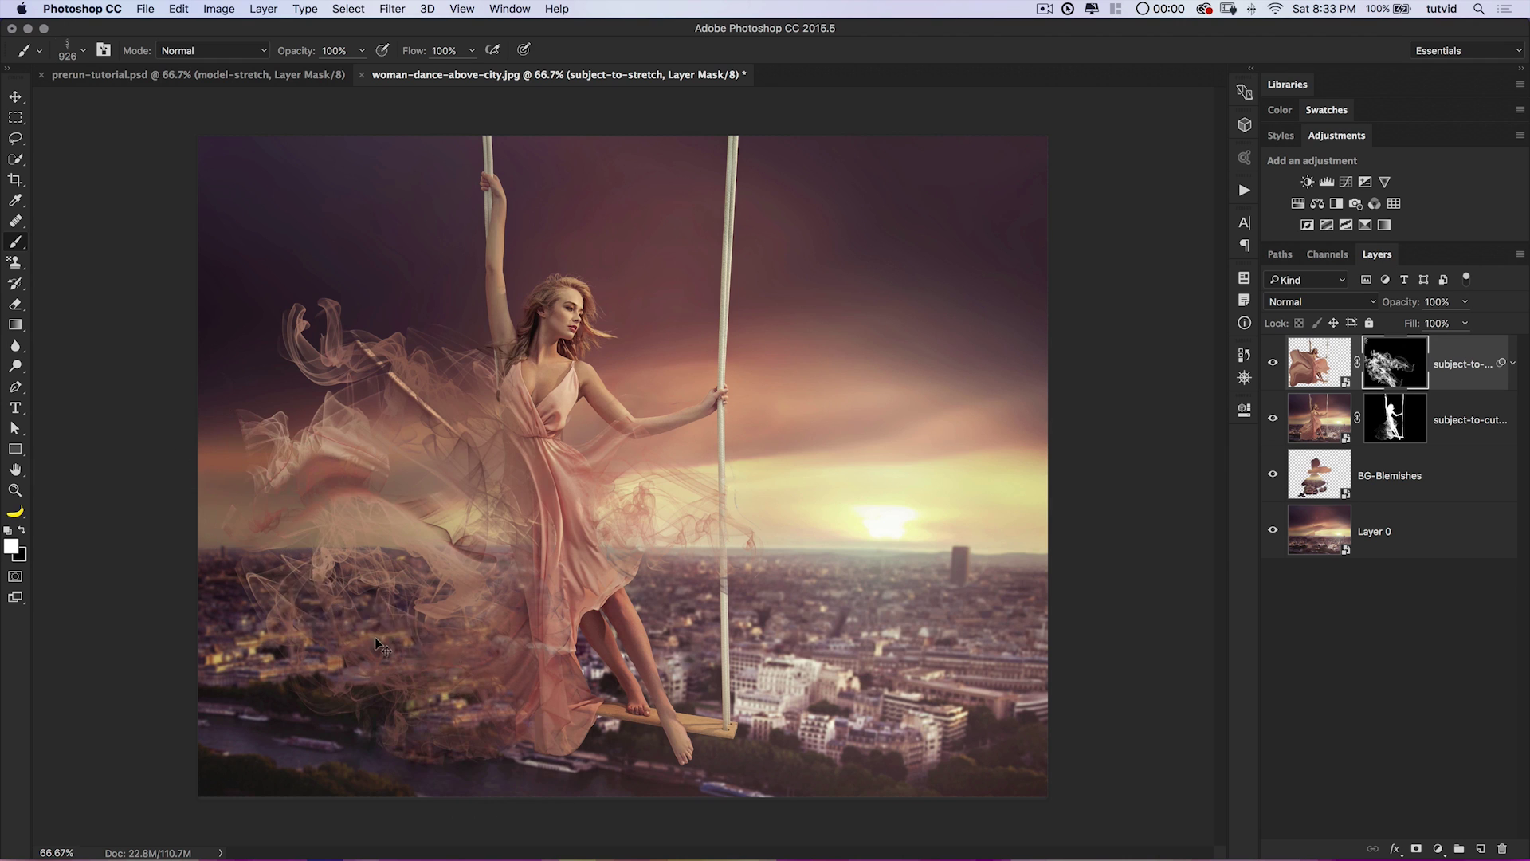
Step back through the latest stamps and reveal a different wisp across the middle of the train.
{"action": "key", "text": "super+alt+z"}
{"action": "key", "text": "super+alt+z"}
{"action": "left_click", "coordinate": [358, 464]}
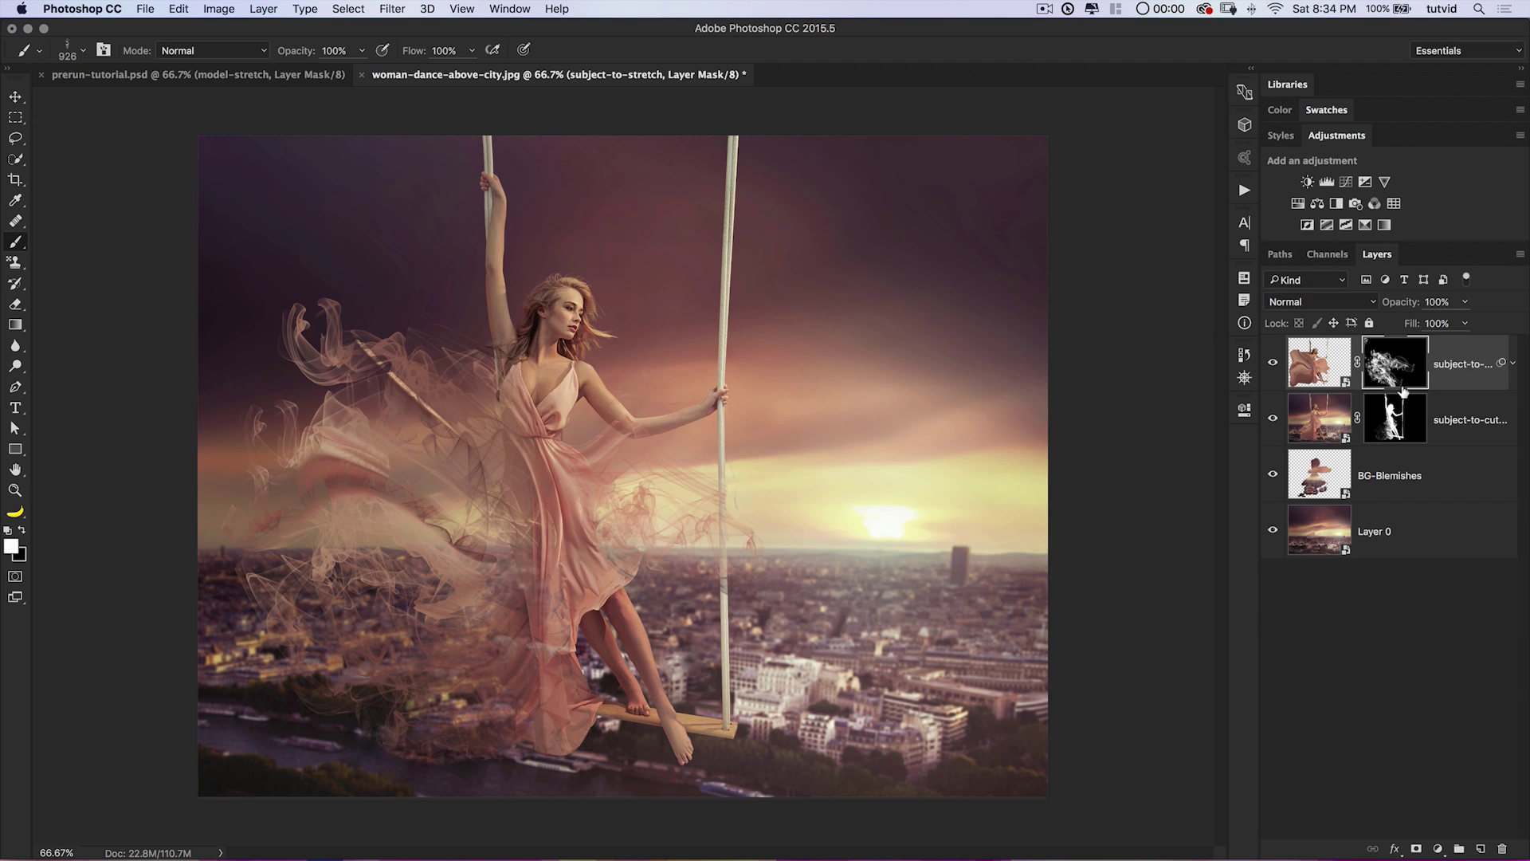
Compare the stretch layer with its mask disabled and enabled, and smoke away the dress hem in black on the subject-to-cutaway mask.
{"action": "left_click", "coordinate": [1387, 363], "text": "shift"}
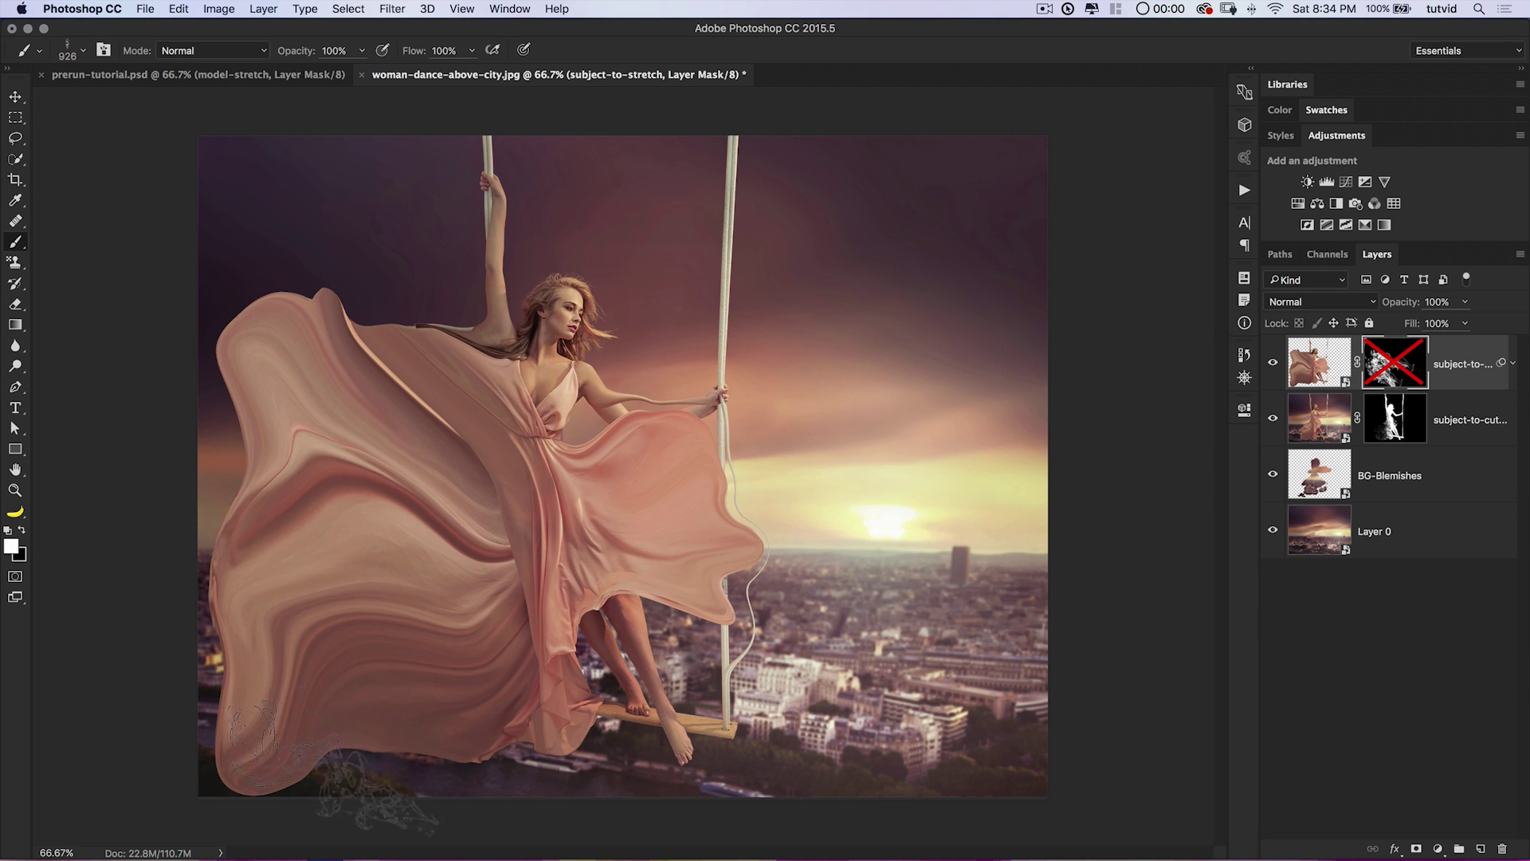
{"action": "left_click", "coordinate": [1413, 365], "text": "shift"}
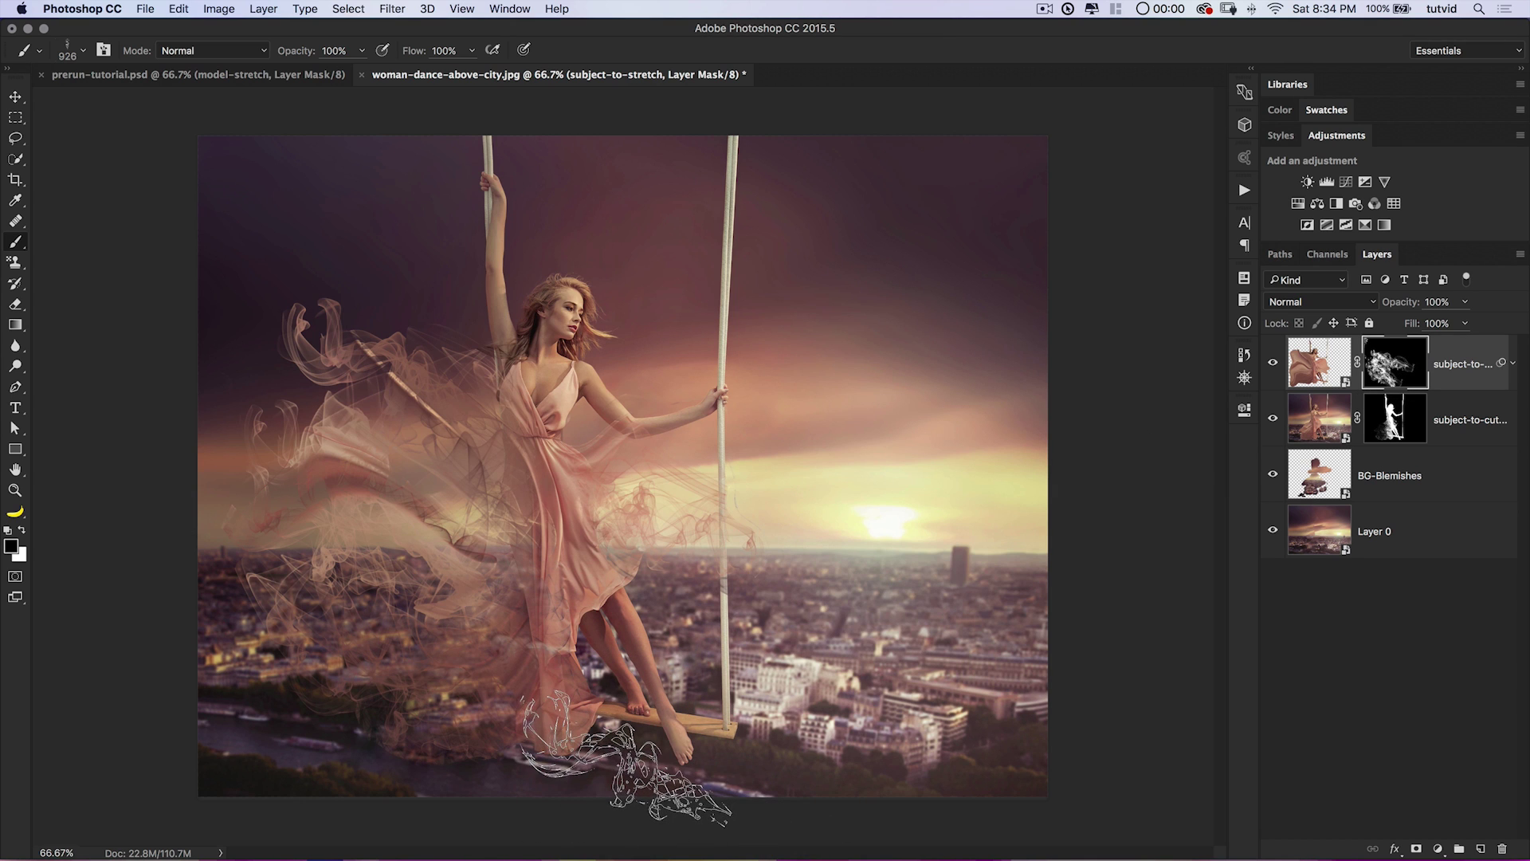
{"action": "left_click", "coordinate": [1416, 412]}
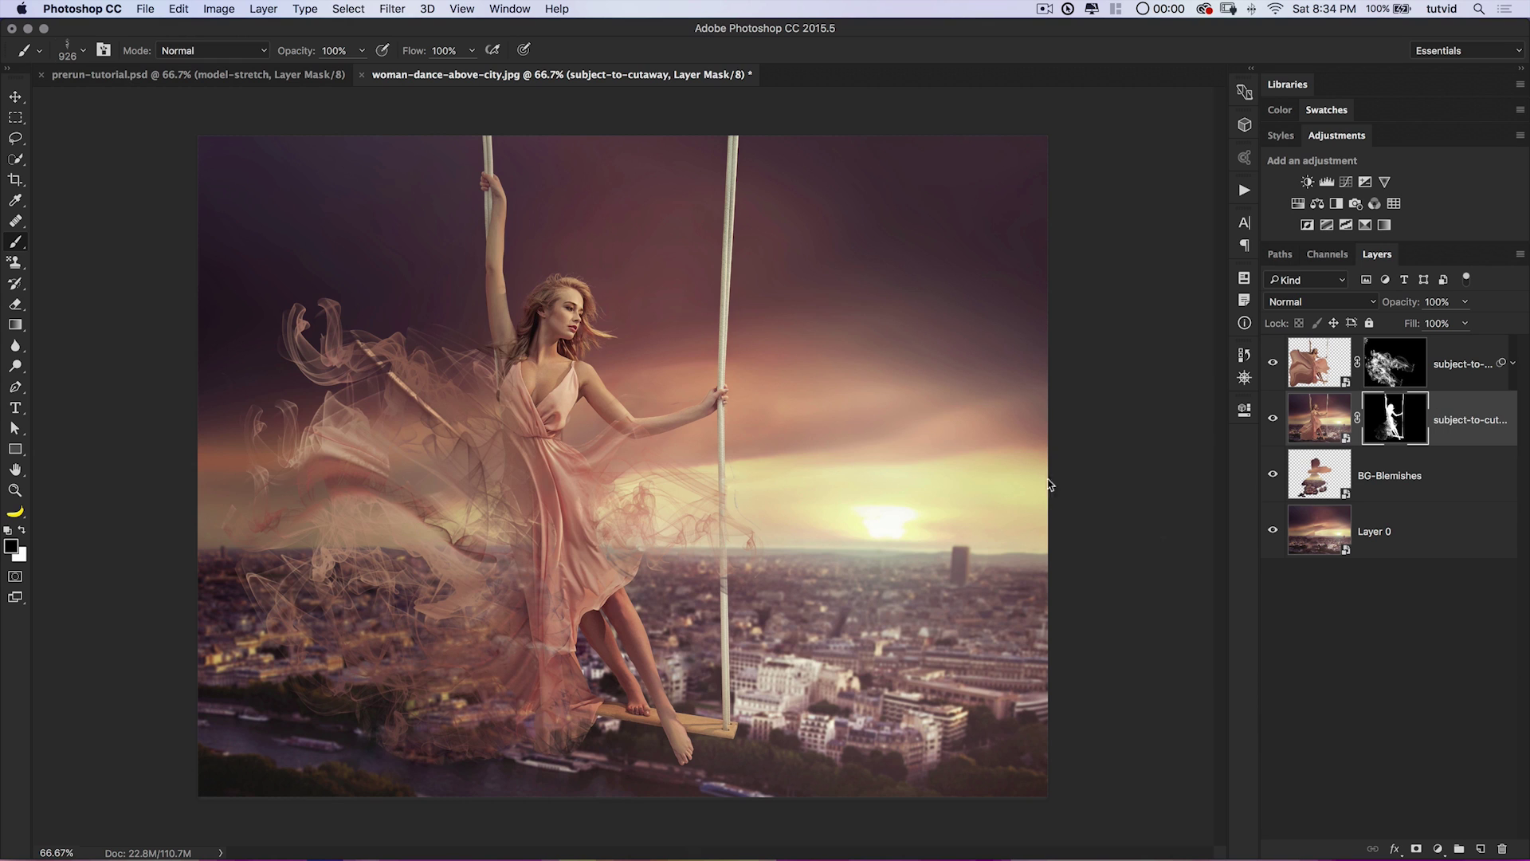
Select the subject-to-stretch layer and examine the dispersed fabric and stretched rope fragment beside the raised arm at 300%.
{"action": "left_click", "coordinate": [1460, 360]}
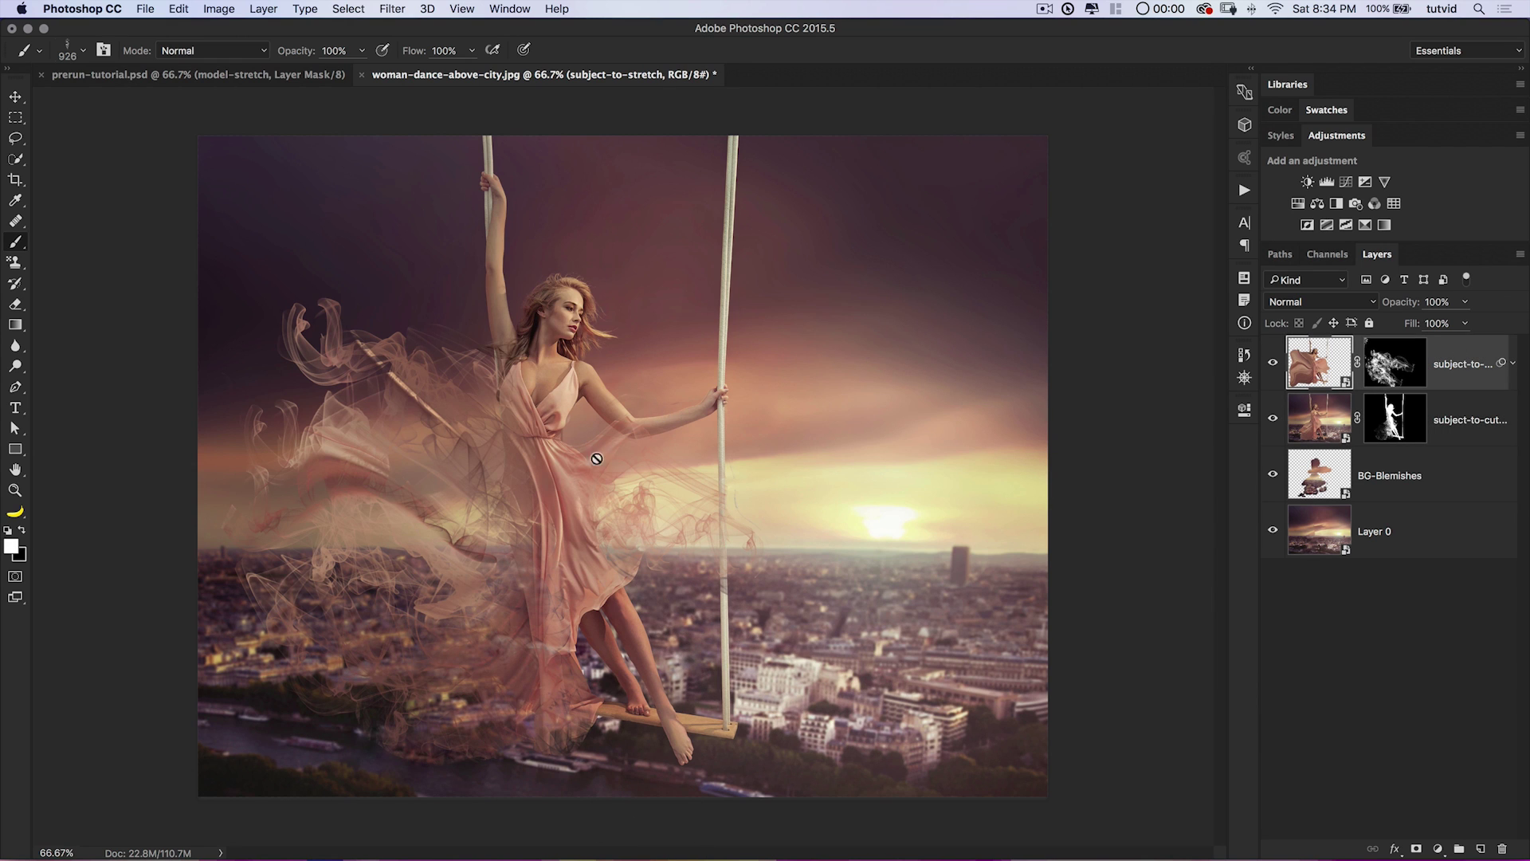
{"action": "key", "text": "z"}
{"action": "left_click", "coordinate": [387, 356]}
{"action": "left_click", "coordinate": [387, 356]}
{"action": "left_click", "coordinate": [445, 445]}
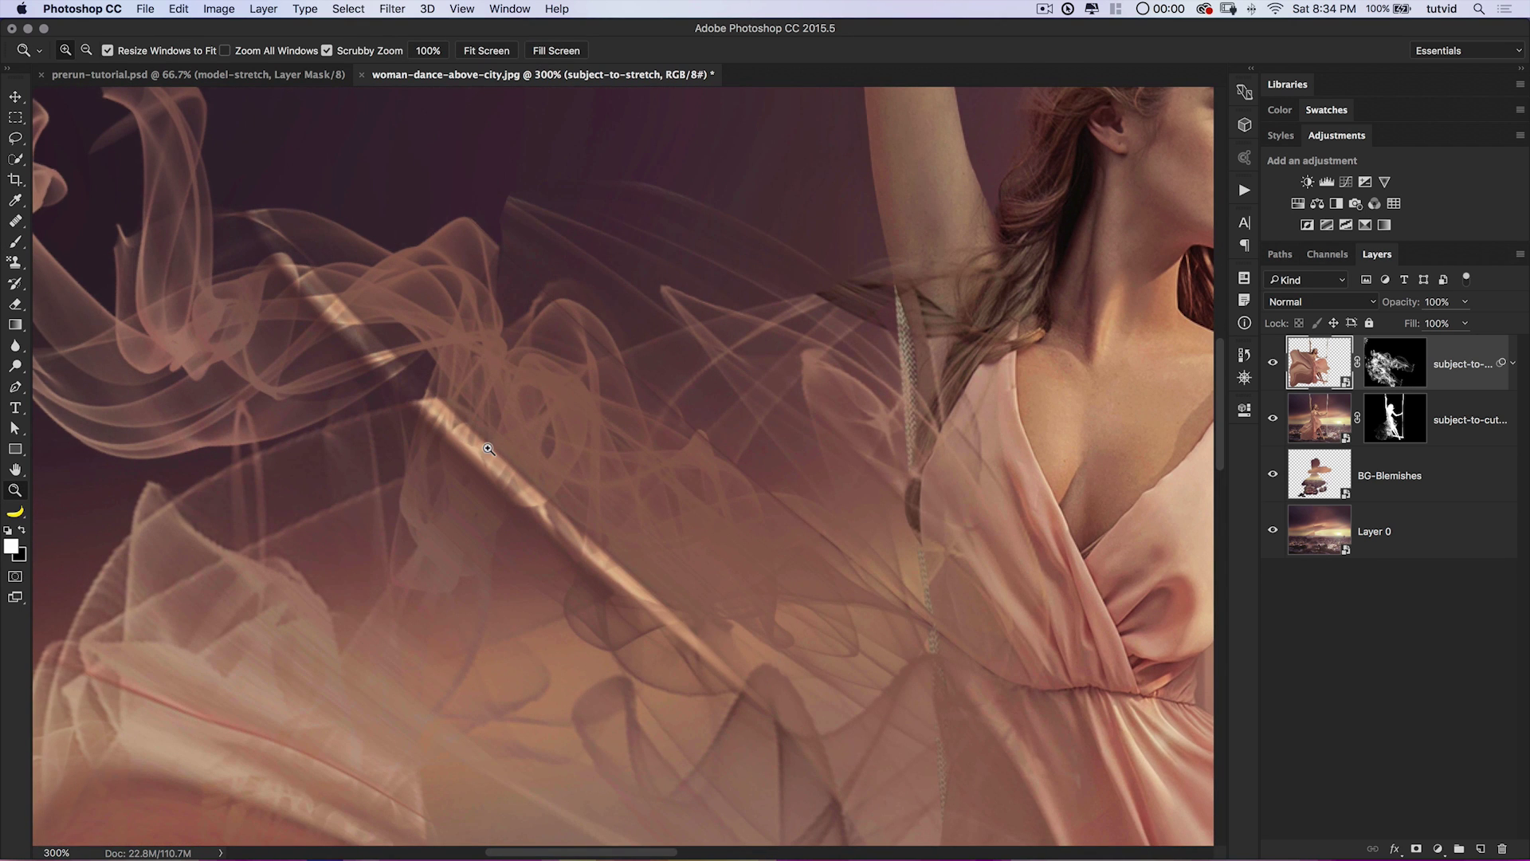
{"action": "key", "text": "super+minus"}
{"action": "key", "text": "super+minus"}
{"action": "key", "text": "super+minus"}
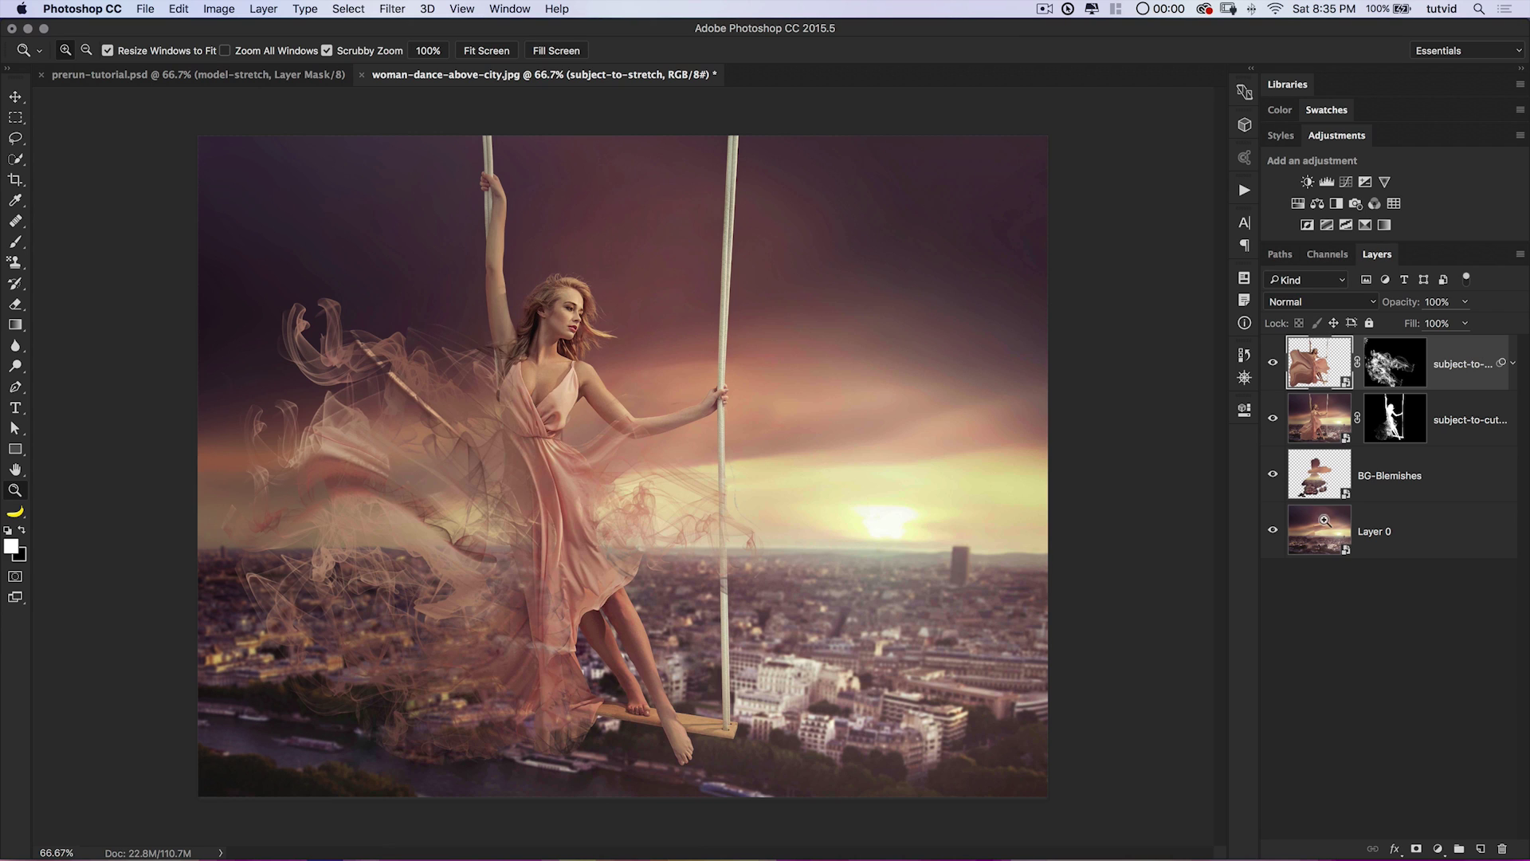
Choose the Healing Brush and add a new layer named Blemishes directly above BG-Blemishes.
{"action": "left_click", "coordinate": [1402, 475]}
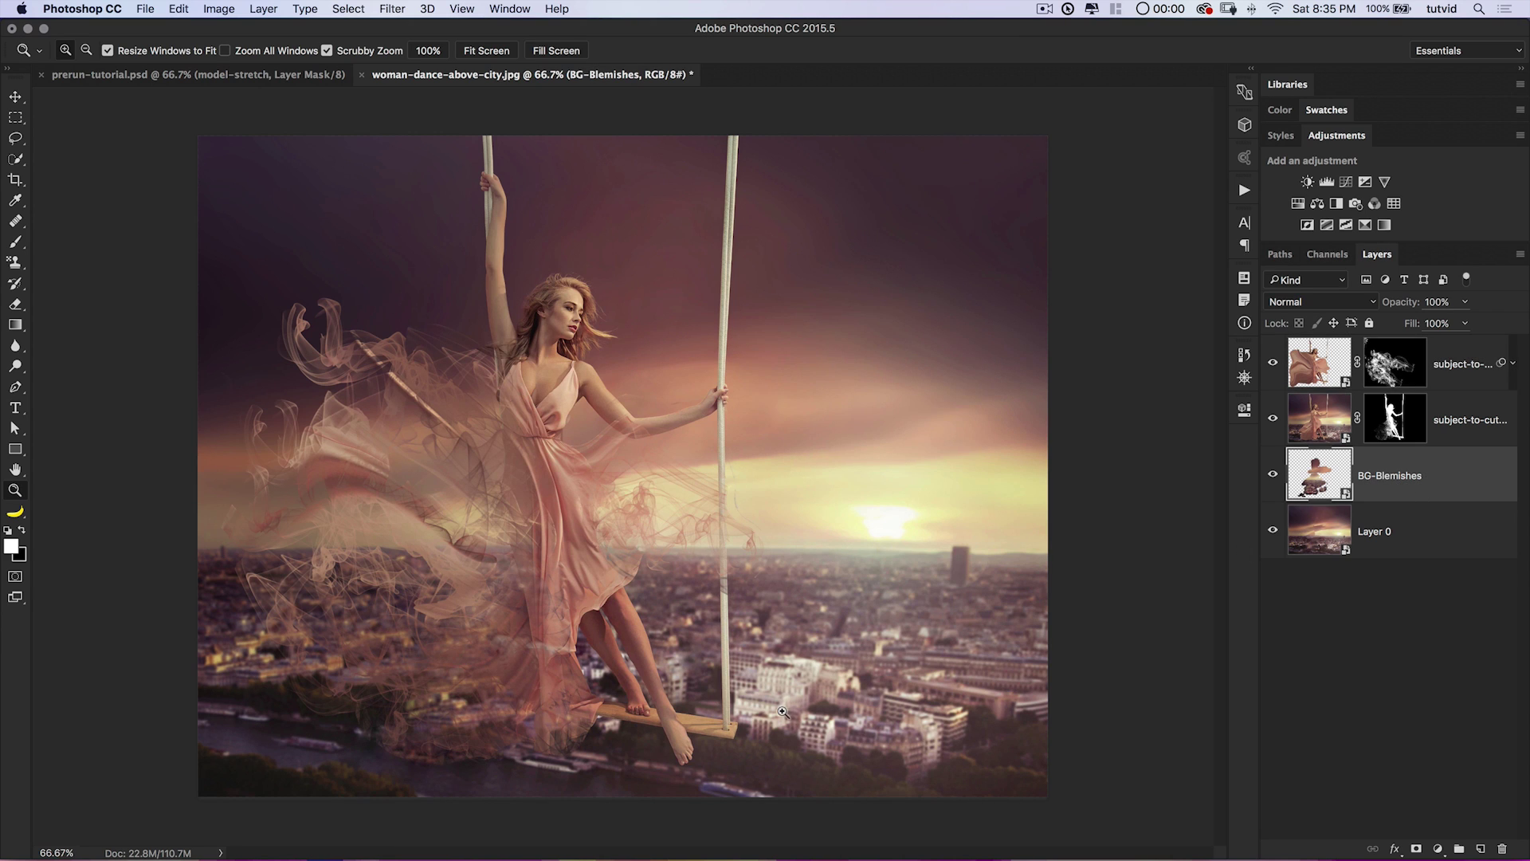
{"action": "left_click", "coordinate": [619, 682]}
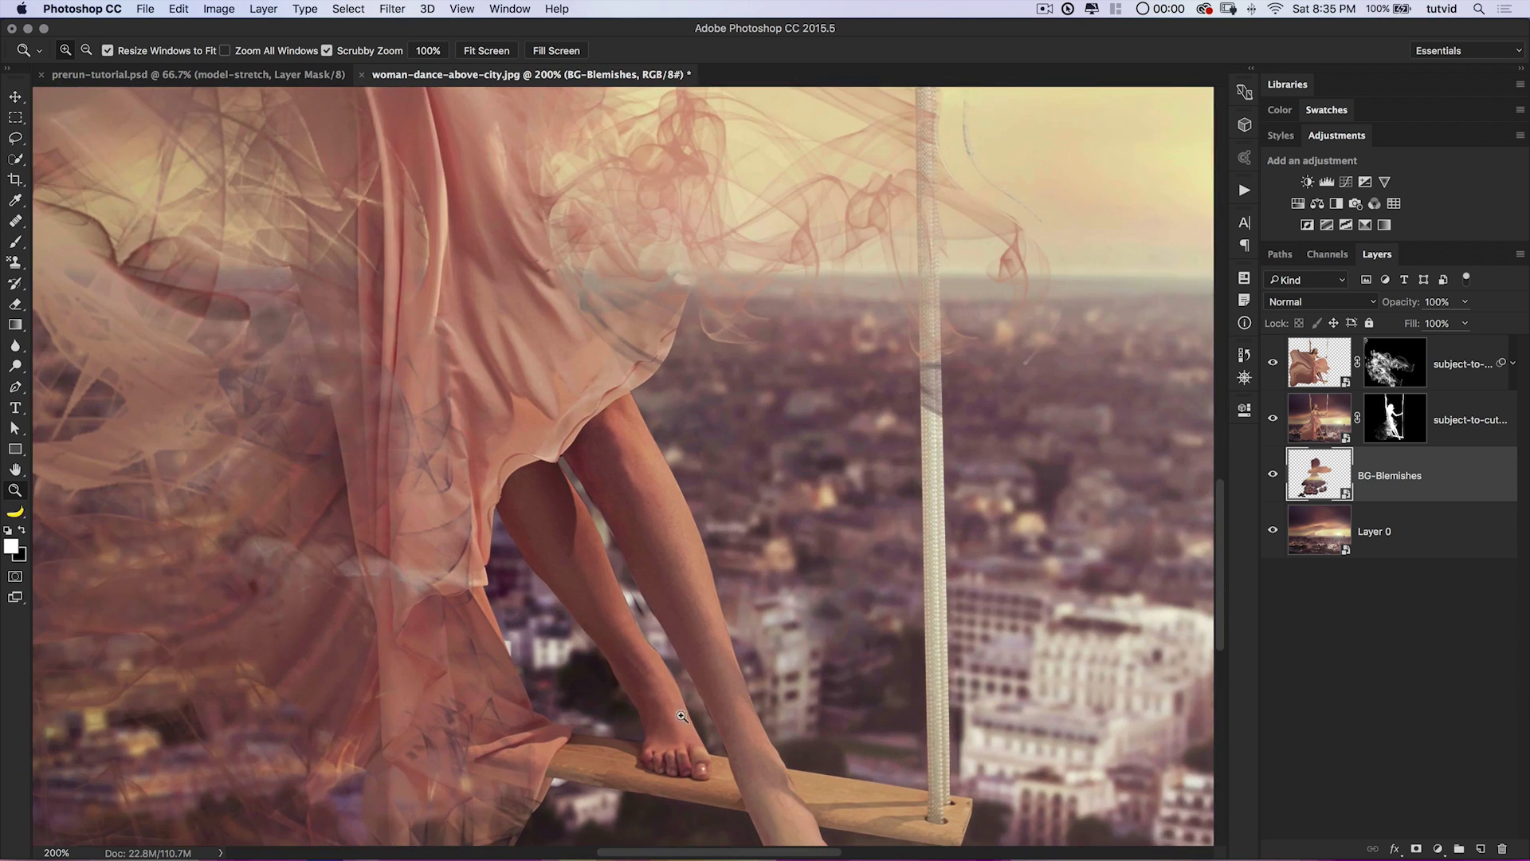
{"action": "left_click", "coordinate": [16, 221]}
{"action": "left_click", "coordinate": [91, 237]}
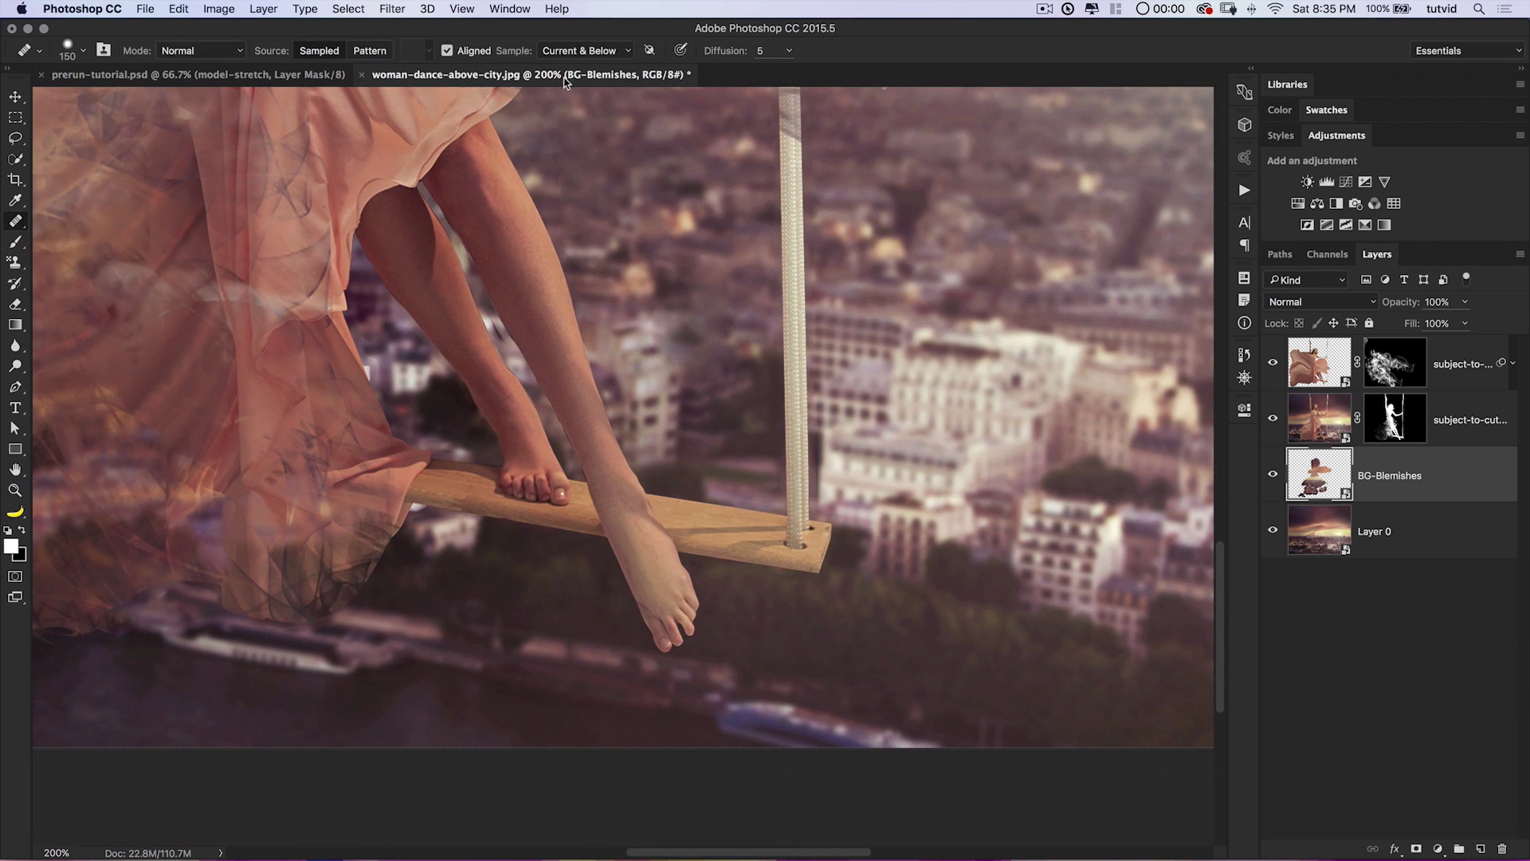
{"action": "left_click", "coordinate": [1480, 847]}
{"action": "double_click", "coordinate": [1383, 475]}
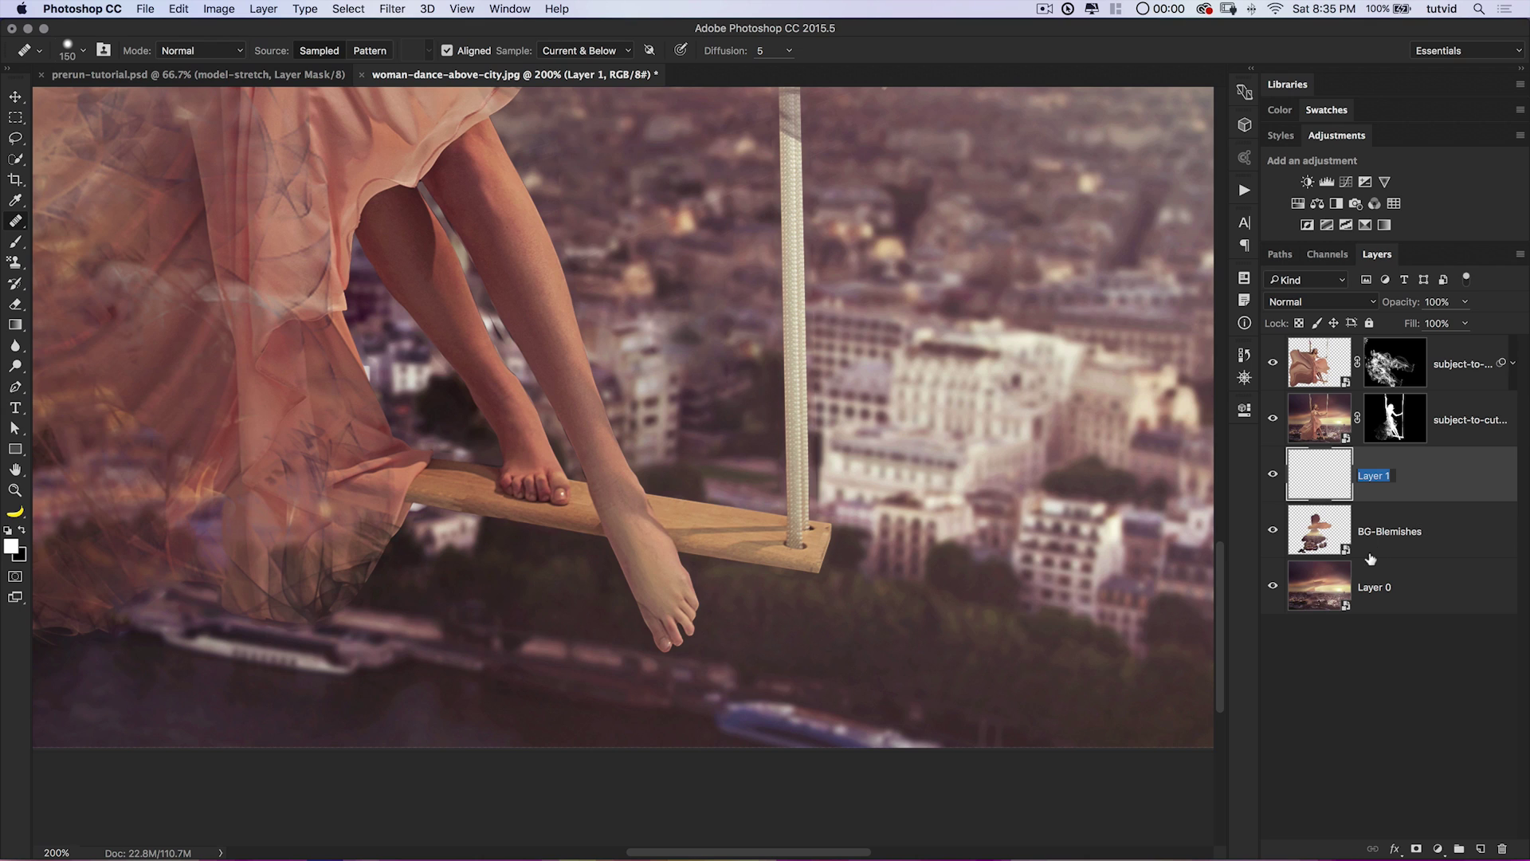
{"action": "type", "text": "B"}
{"action": "key", "text": "Return"}
Try to heal the background patch between the dress and the back leg by sampling the trees, reducing the brush to 80.
{"action": "left_click", "coordinate": [976, 623], "text": "alt"}
{"action": "key", "text": "bracketleft"}
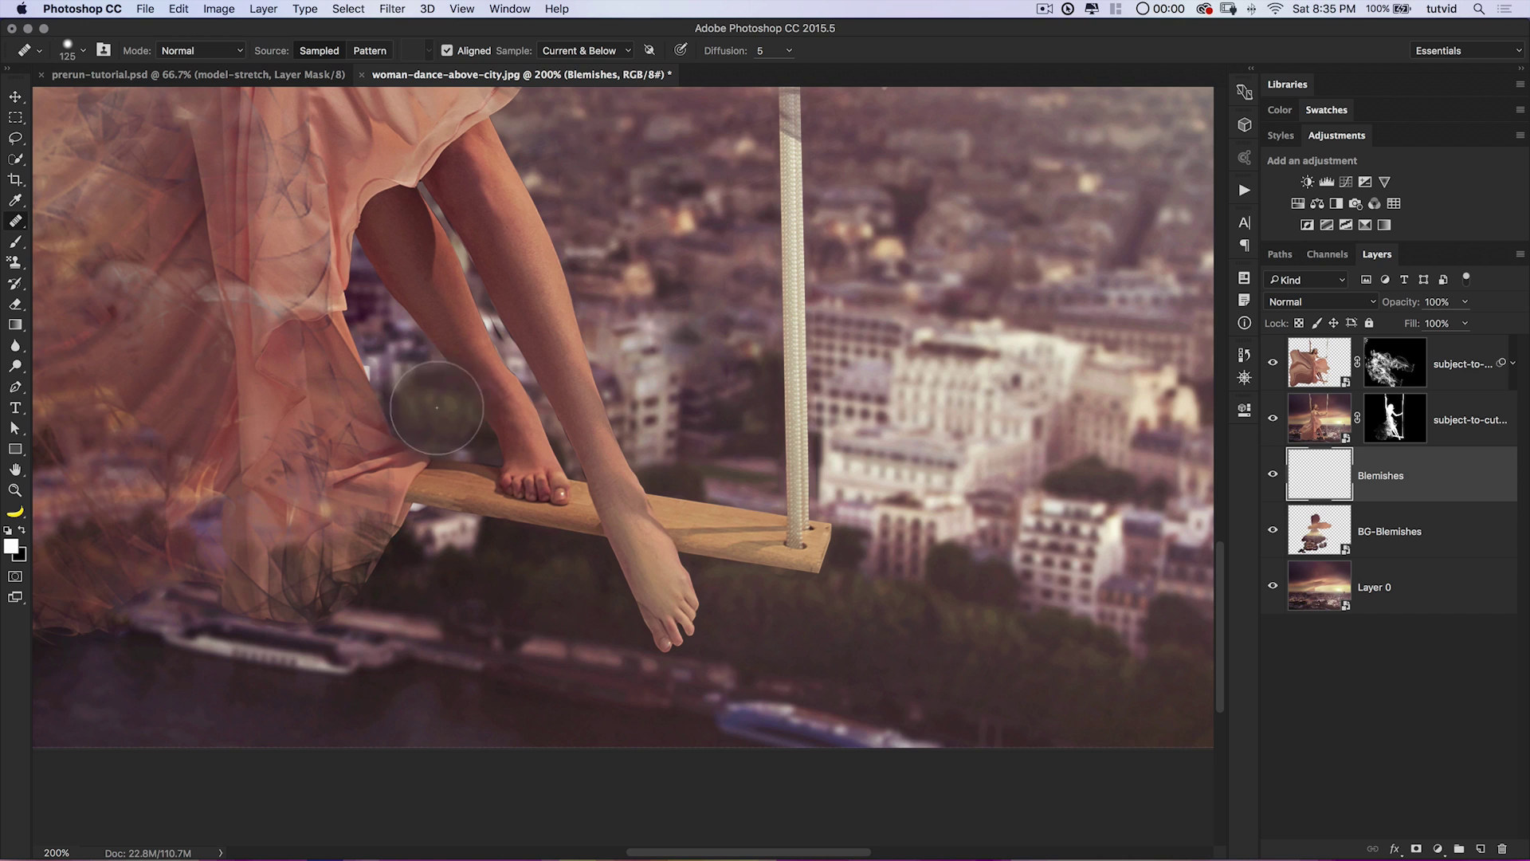
{"action": "left_click", "coordinate": [440, 410]}
{"action": "key", "text": "bracketleft"}
{"action": "key", "text": "bracketleft"}
{"action": "key", "text": "bracketleft"}
{"action": "mouse_move", "coordinate": [443, 396]}
{"action": "left_mouse_down"}
{"action": "mouse_move", "coordinate": [435, 415]}
{"action": "mouse_move", "coordinate": [462, 413]}
{"action": "left_mouse_up"}
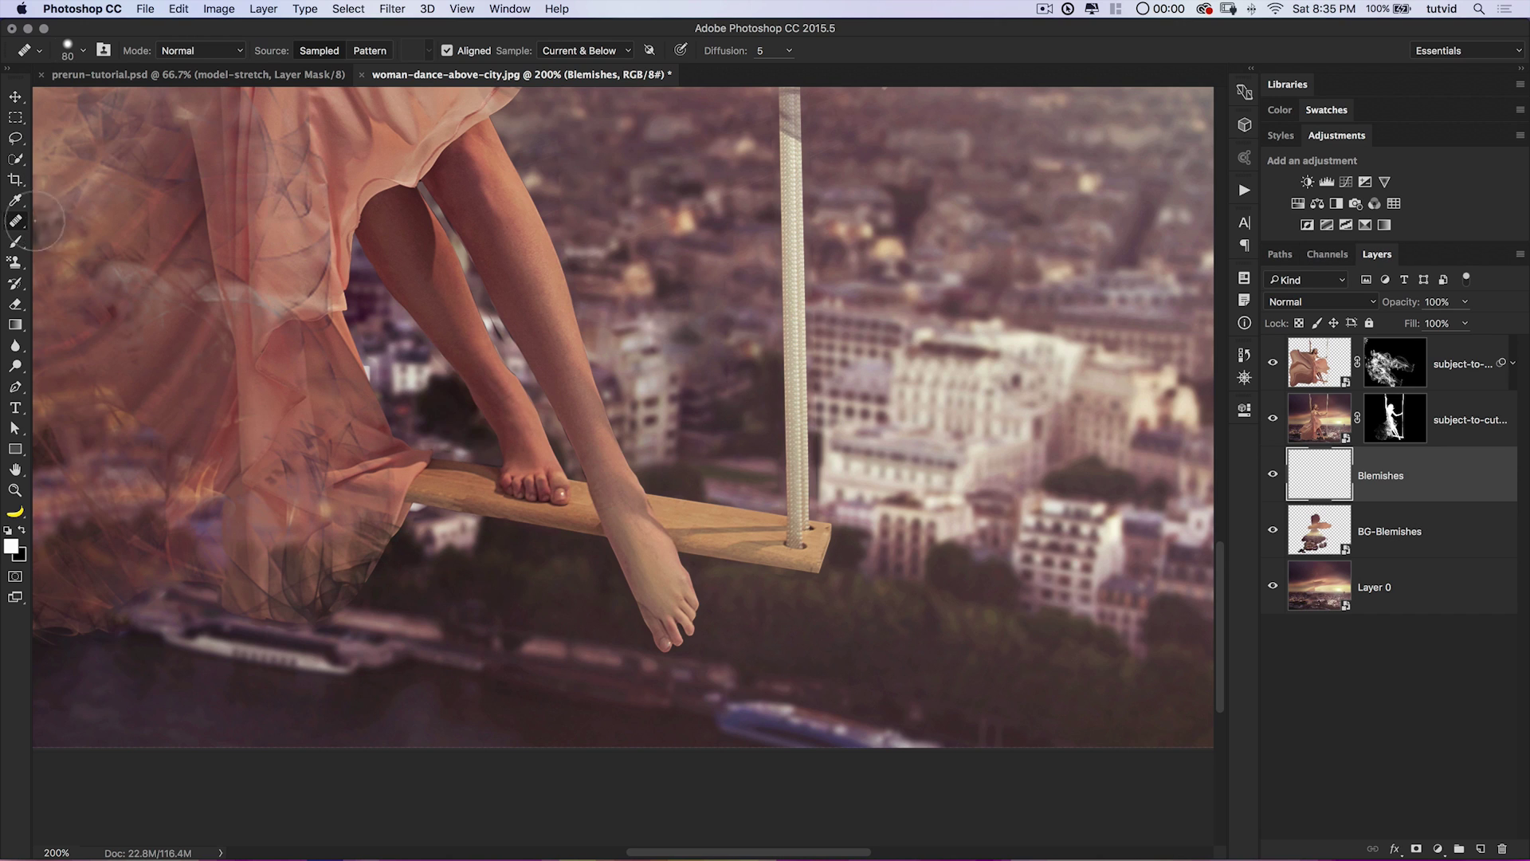
Clone over the background patch between the dress and the back leg on the Blemishes layer with an enlarged Clone Stamp brush.
{"action": "left_click", "coordinate": [15, 262]}
{"action": "left_click", "coordinate": [95, 266]}
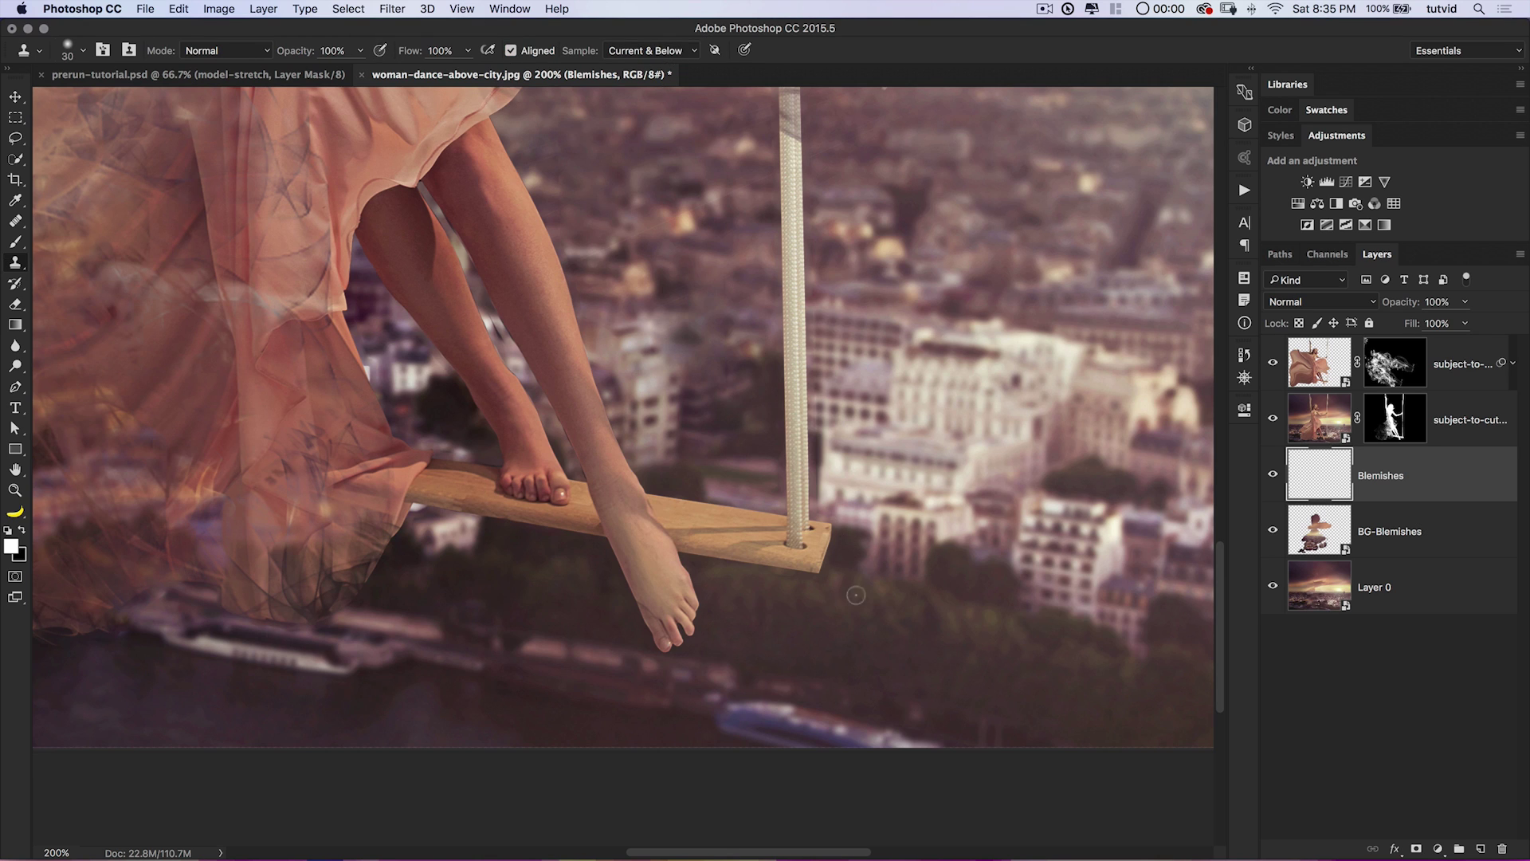
{"action": "key", "text": "bracketright"}
{"action": "key", "text": "bracketright"}
{"action": "key", "text": "bracketright"}
{"action": "key", "text": "bracketright"}
{"action": "key", "text": "bracketright"}
{"action": "key", "text": "bracketright"}
{"action": "key", "text": "bracketright"}
{"action": "key", "text": "bracketright"}
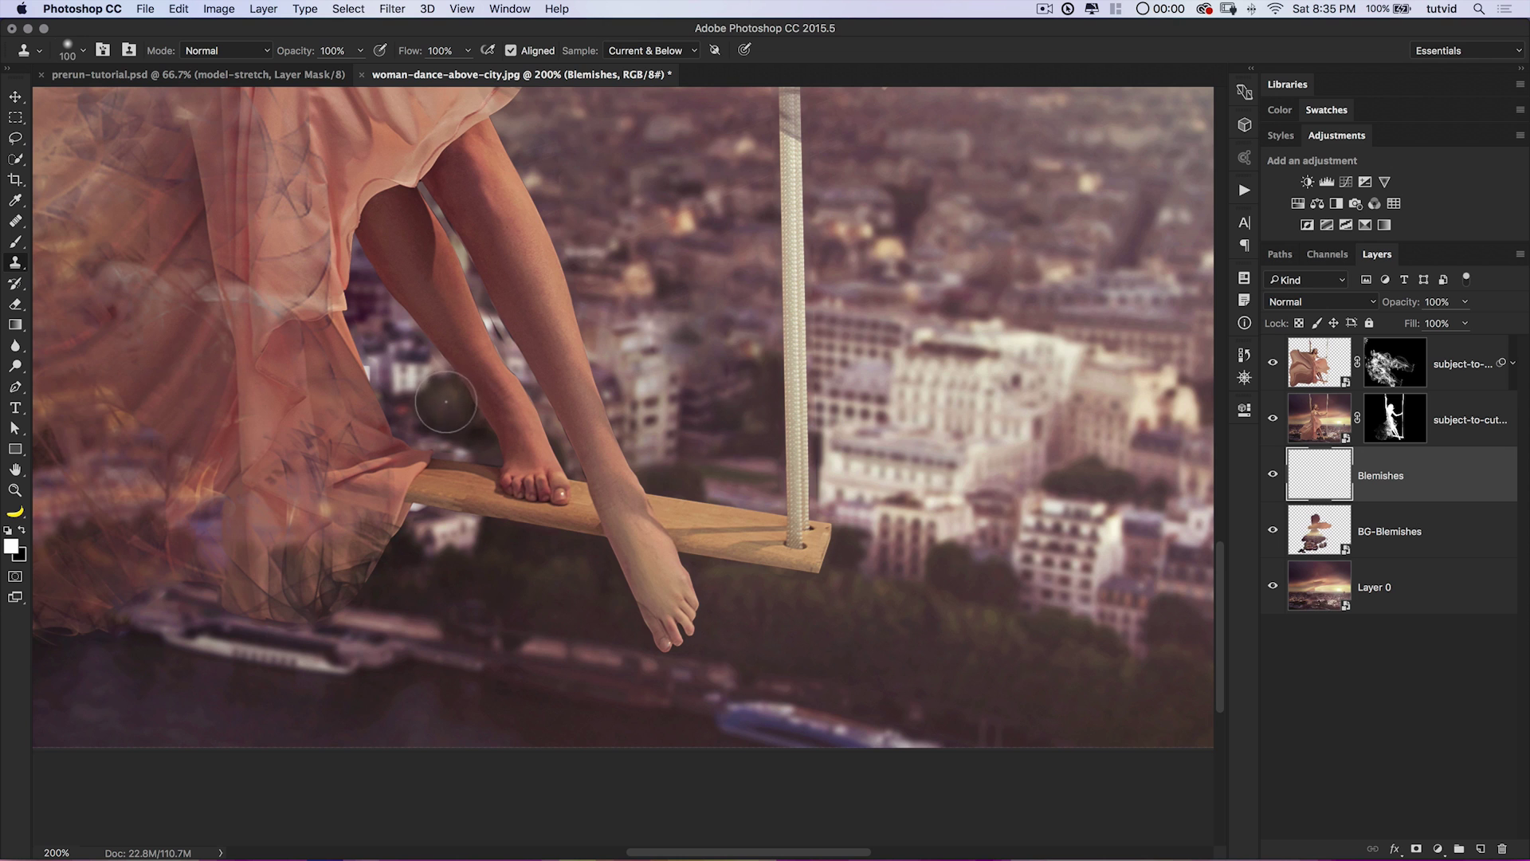
{"action": "left_click_drag", "start_coordinate": [458, 404], "coordinate": [470, 420]}
Compare the whole image with the Blemishes layer hidden and shown.
{"action": "key", "text": "super+minus"}
{"action": "key", "text": "super+minus"}
{"action": "key", "text": "super+minus"}
{"action": "key", "text": "super+minus"}
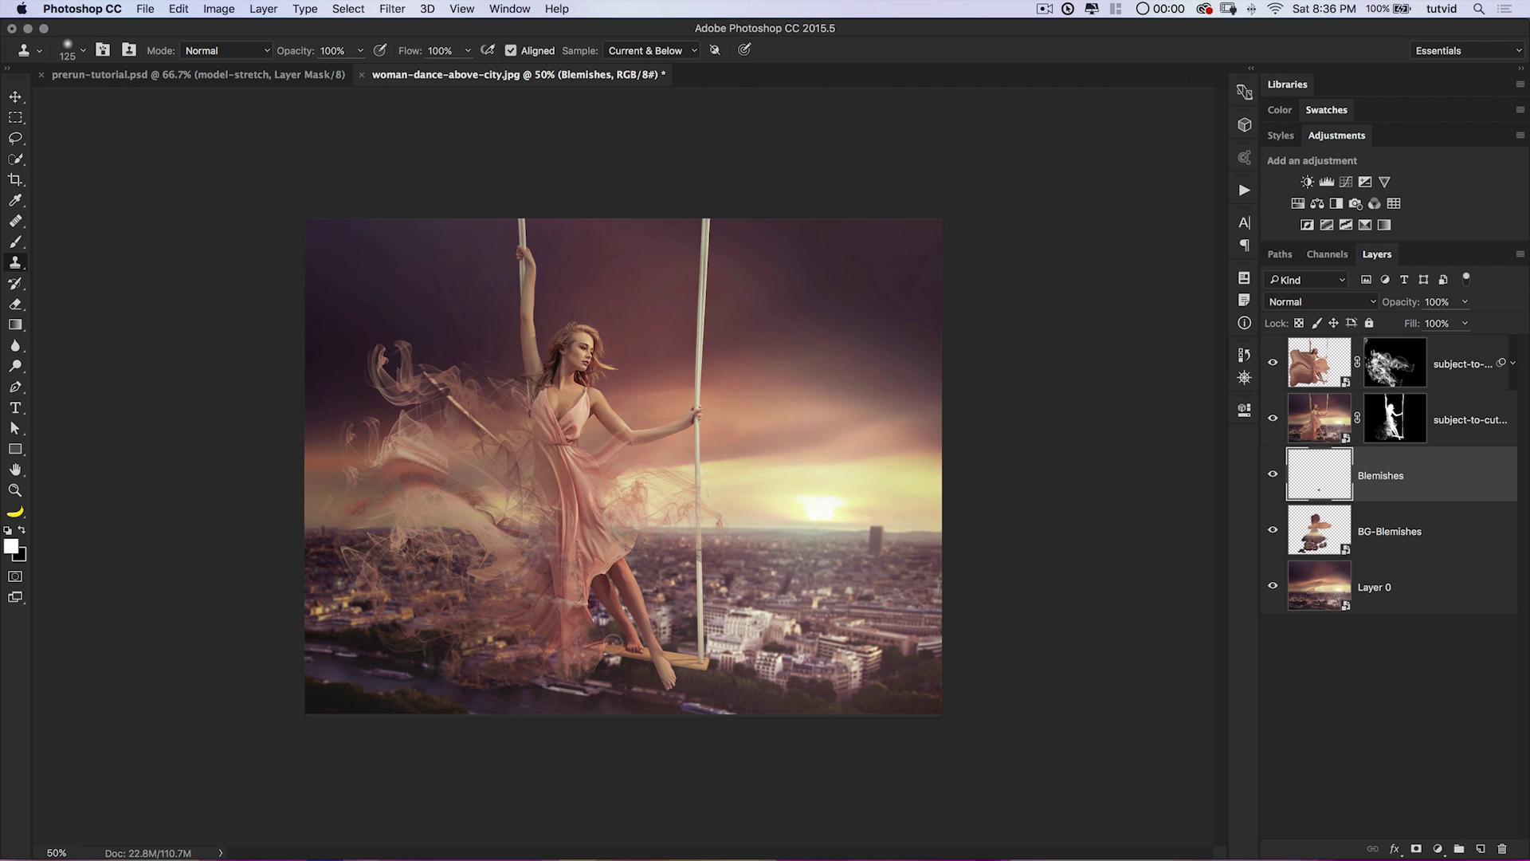
{"action": "left_click", "coordinate": [1274, 476]}
{"action": "left_click", "coordinate": [1274, 477]}
Try a Gradient Map adjustment above the Blemishes layer and undo it.
{"action": "left_click", "coordinate": [1384, 225]}
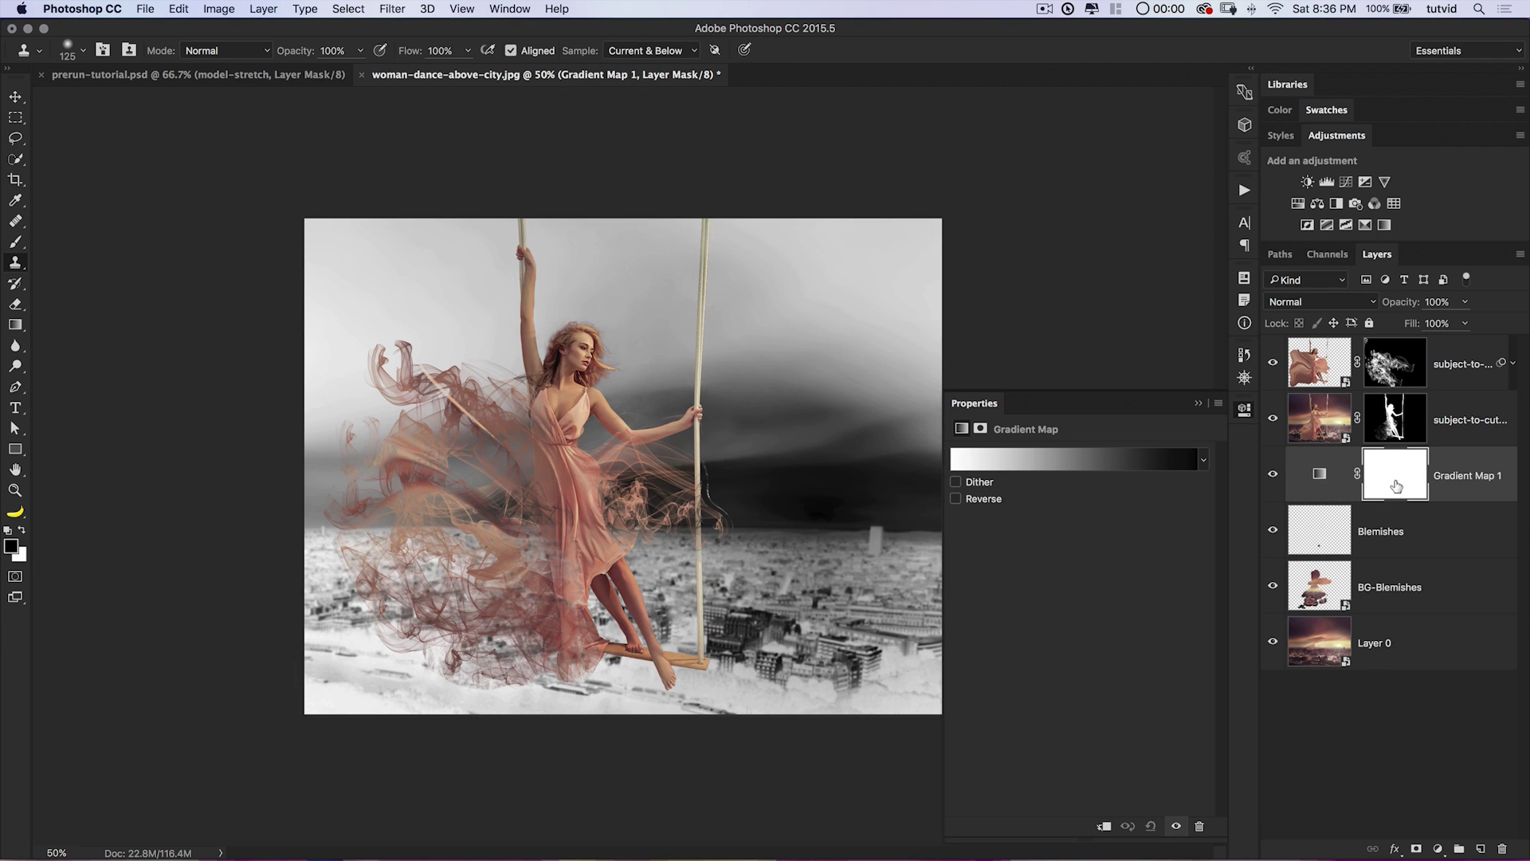
{"action": "key", "text": "super+z"}
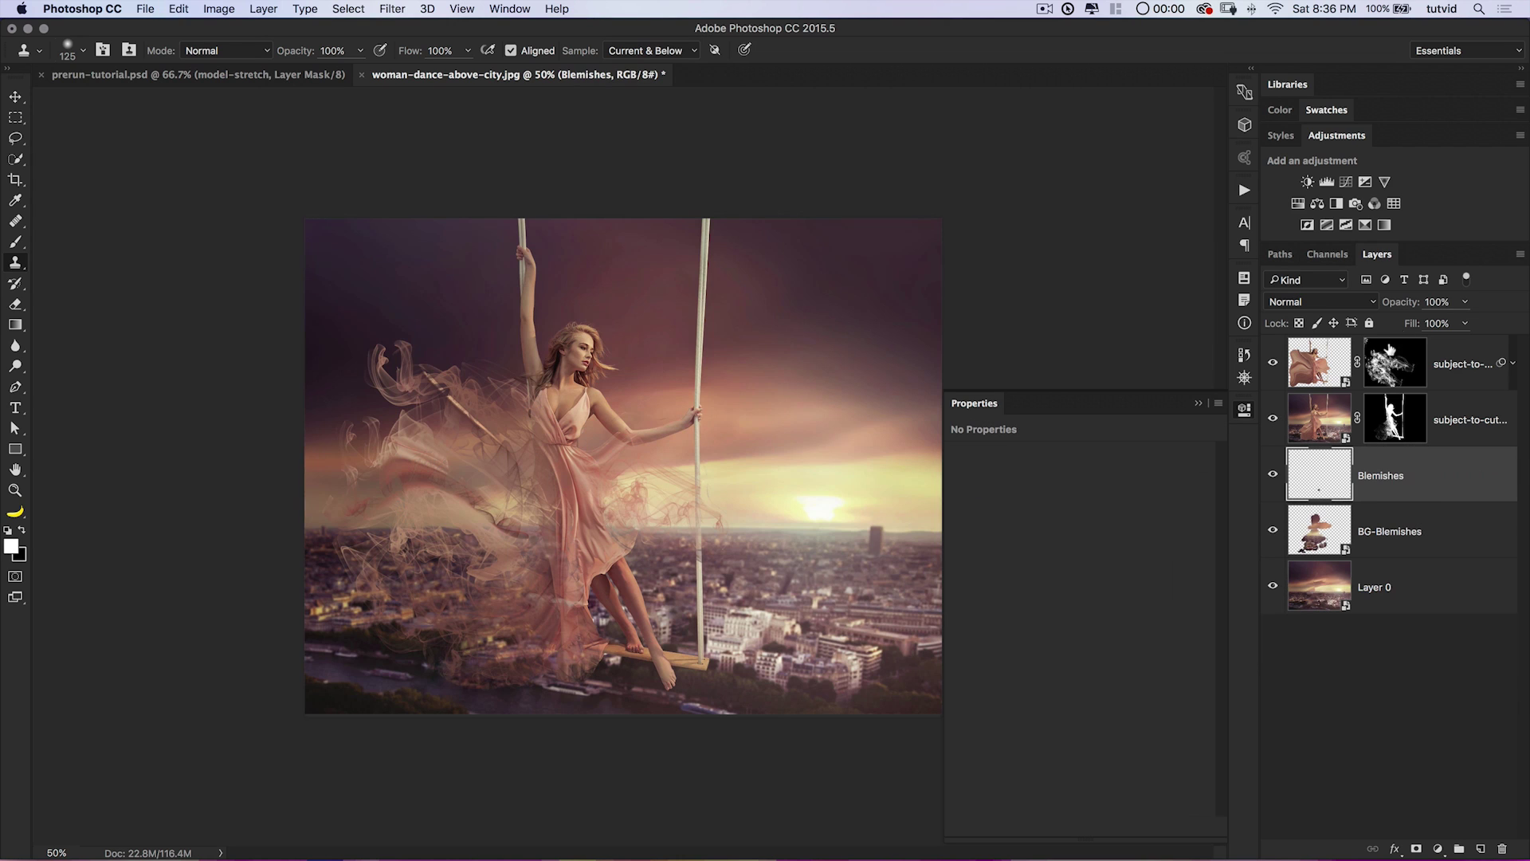
Add a Gradient Map adjustment above the Blemishes layer and apply the purple-to-orange preset gradient.
{"action": "left_click", "coordinate": [1385, 225]}
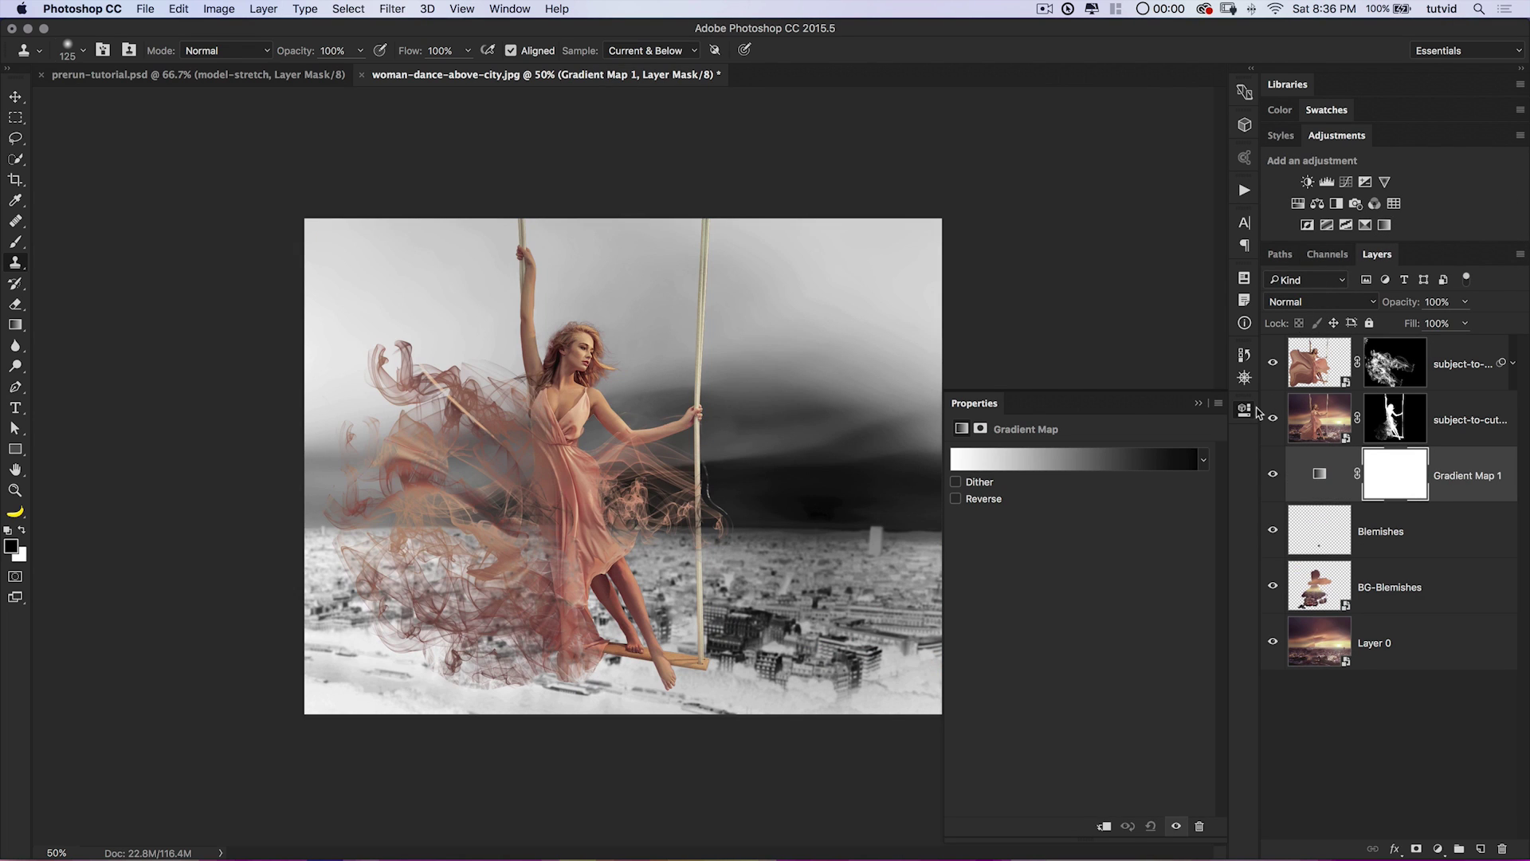
{"action": "left_click", "coordinate": [1097, 459]}
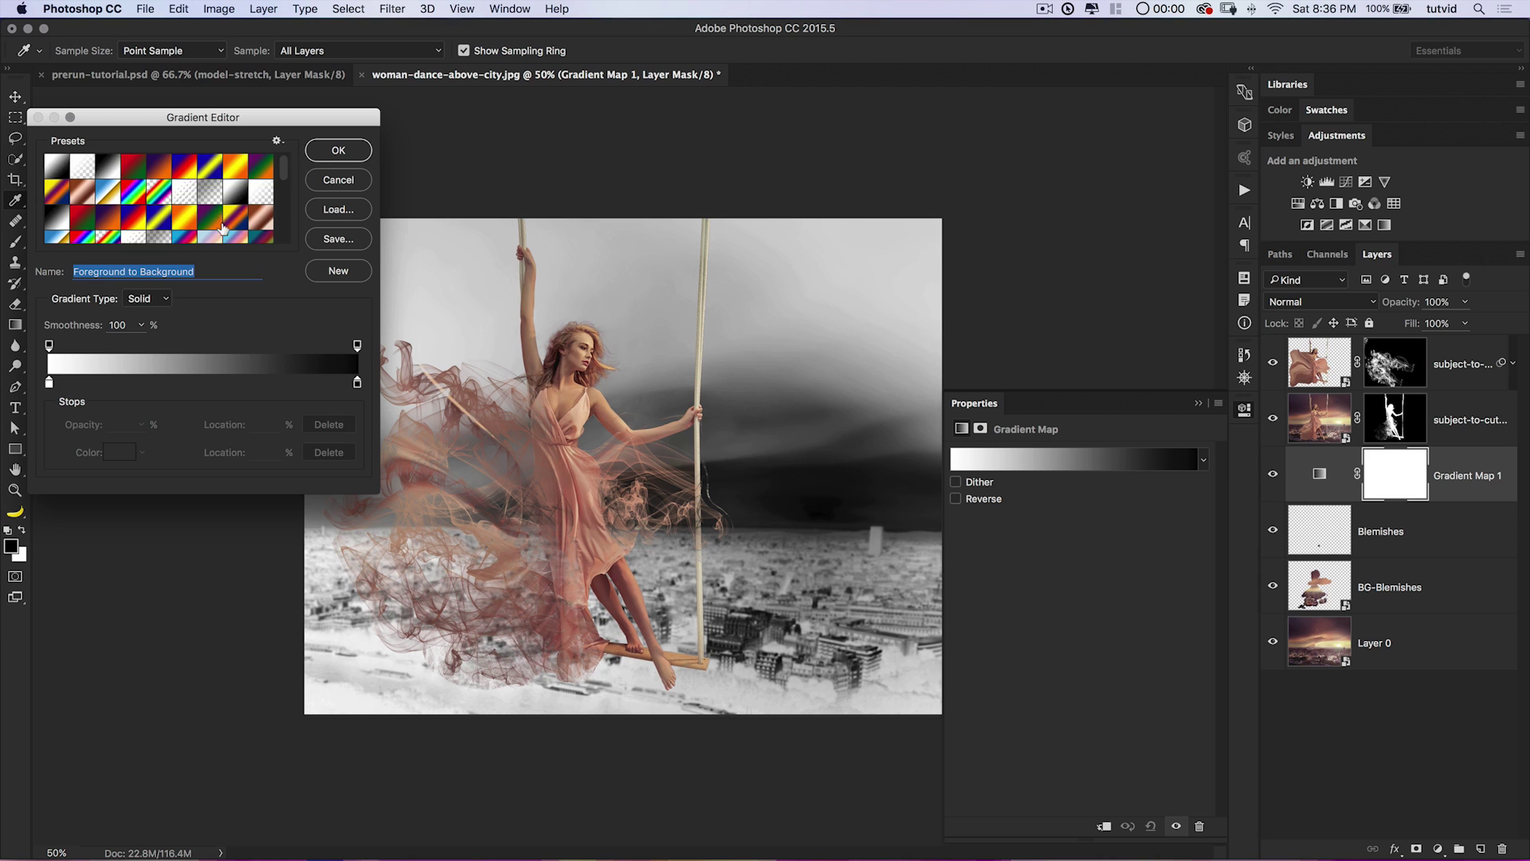
{"action": "scroll", "coordinate": [223, 229], "scroll_direction": "down", "scroll_amount": 5}
{"action": "left_click", "coordinate": [57, 208]}
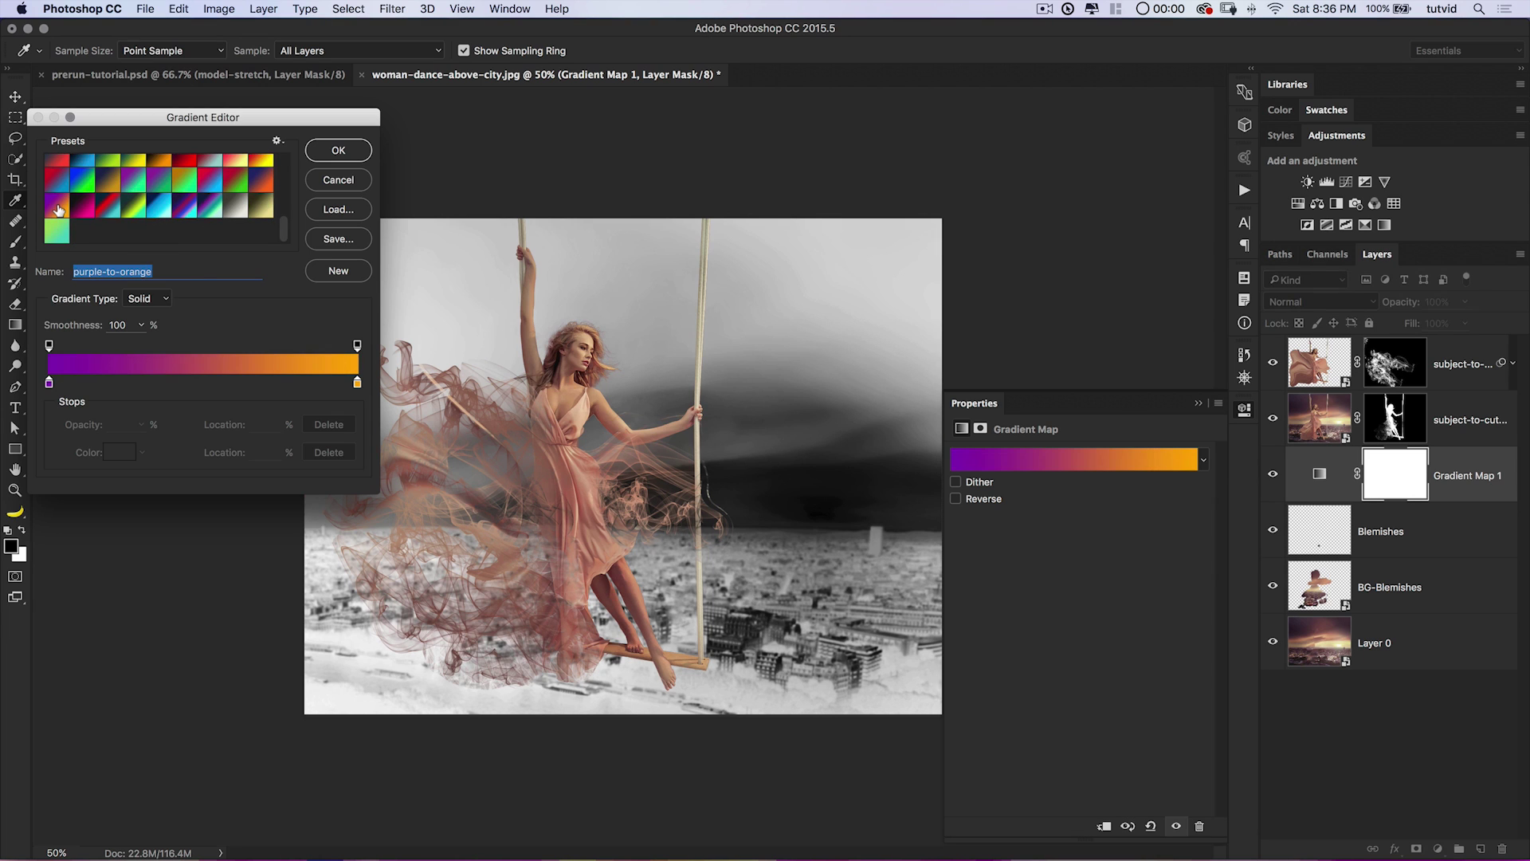
Darken the gradient's purple stop to 45% brightness and slightly reduce its saturation.
{"action": "left_click", "coordinate": [50, 385]}
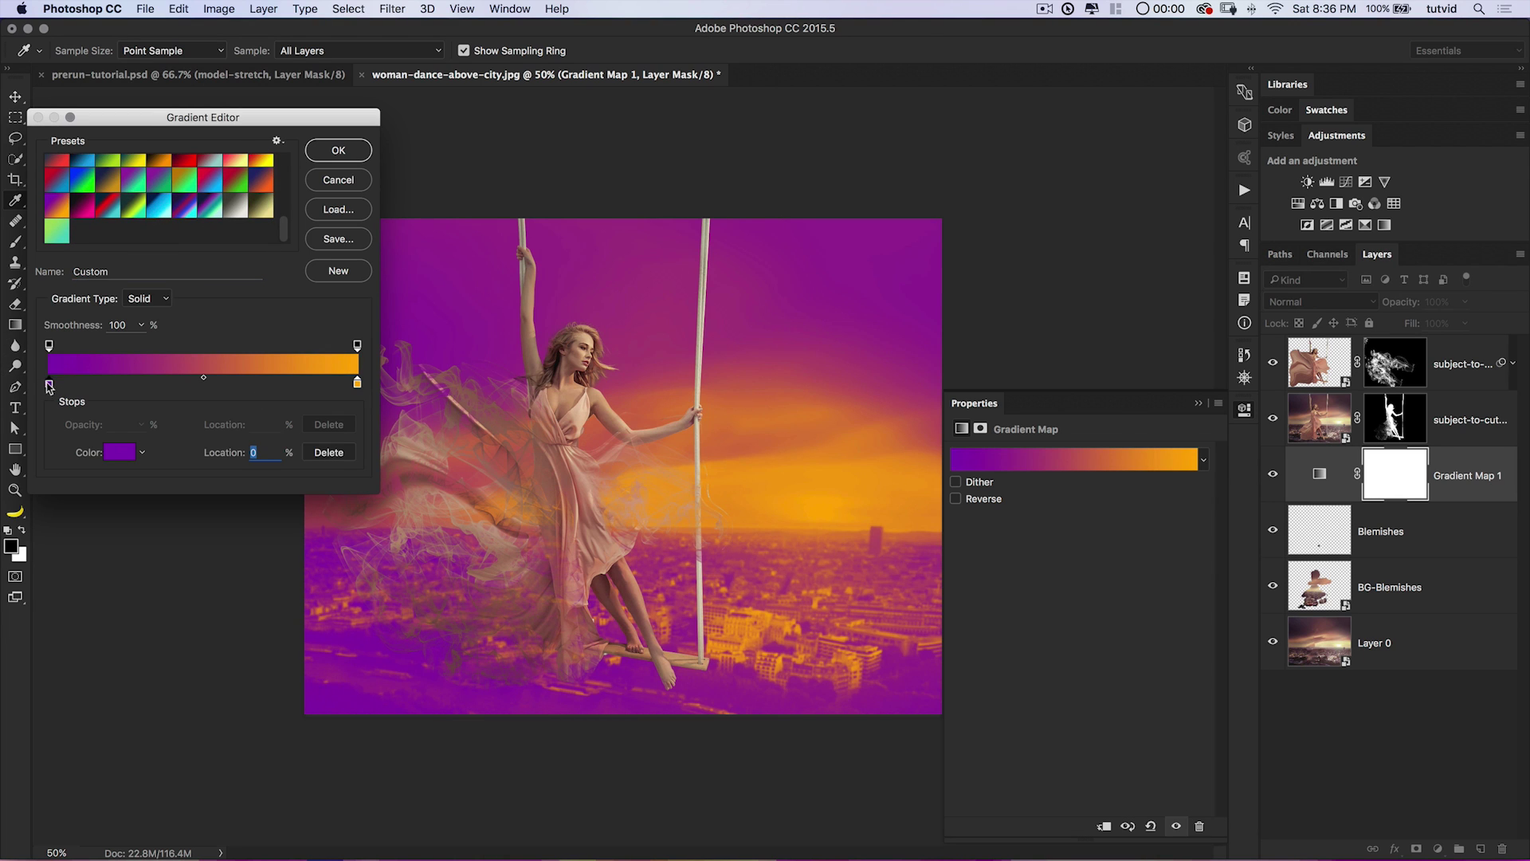
{"action": "double_click", "coordinate": [49, 384]}
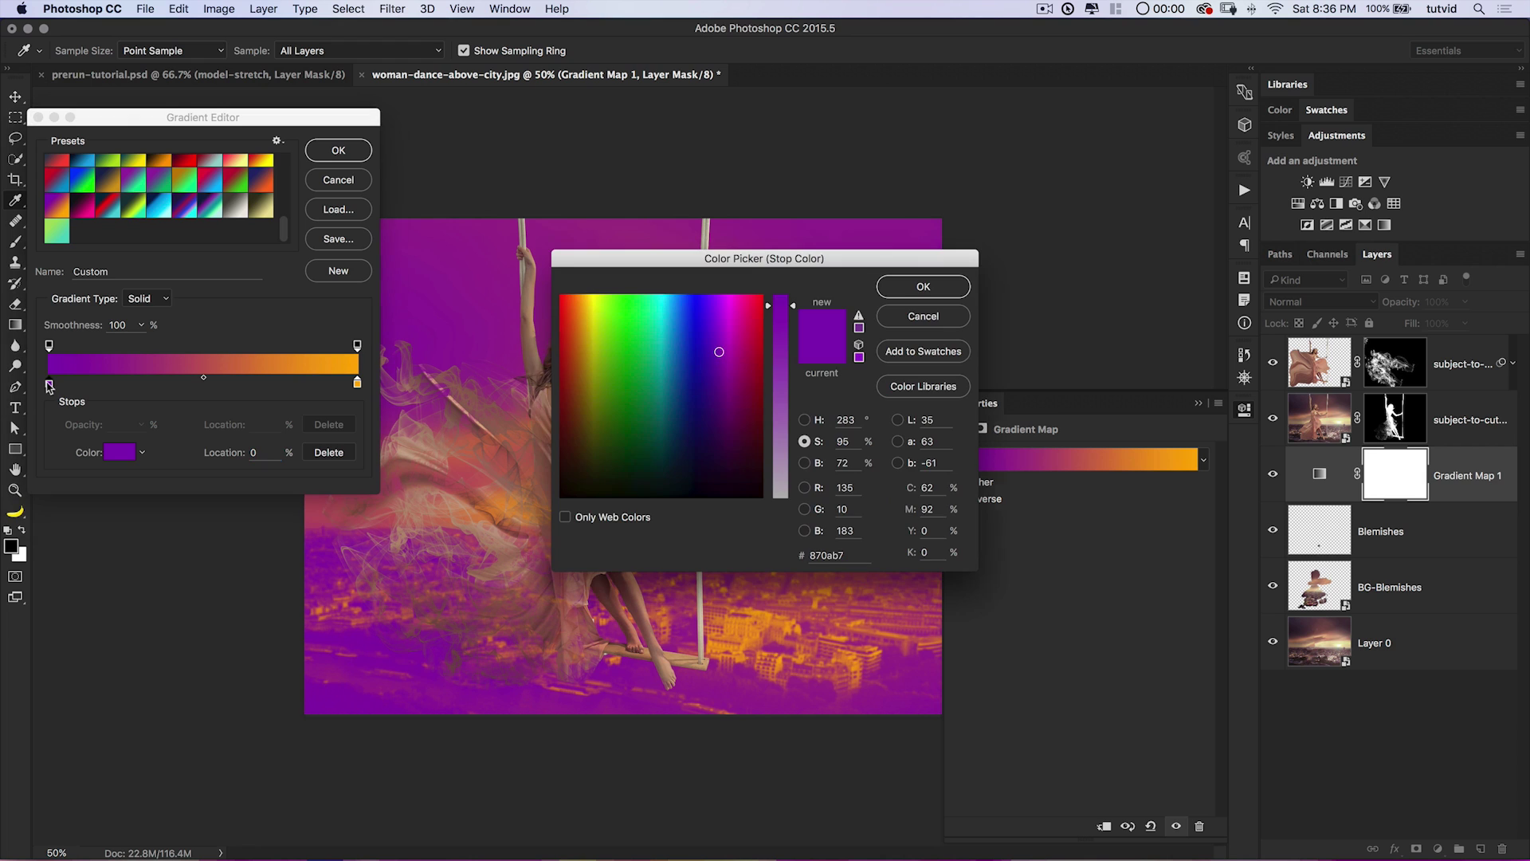
{"action": "left_click", "coordinate": [805, 464]}
{"action": "left_click_drag", "start_coordinate": [782, 367], "coordinate": [786, 405]}
{"action": "left_click", "coordinate": [805, 441]}
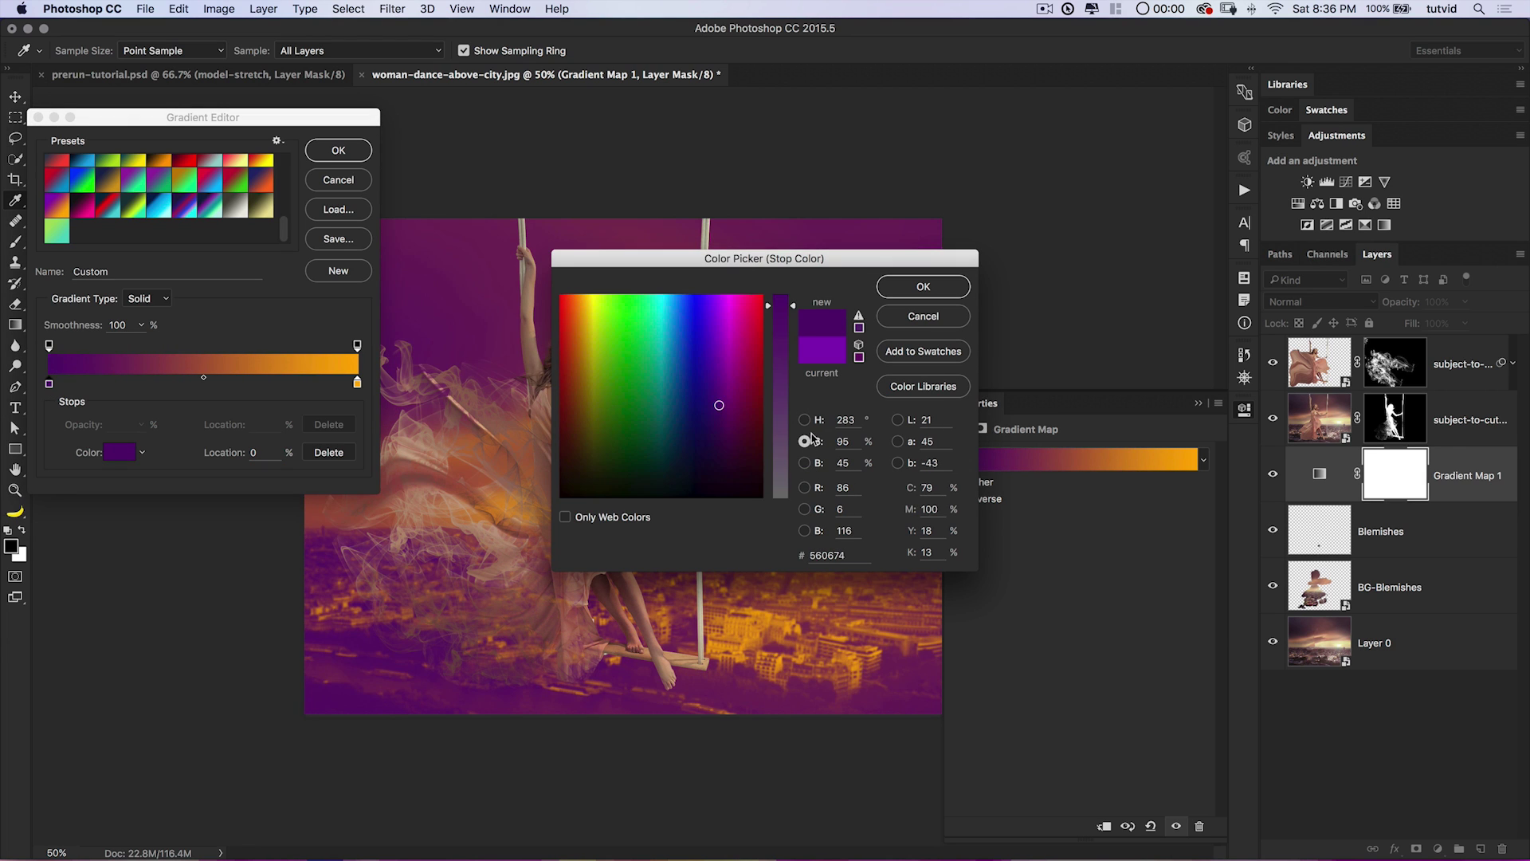
{"action": "left_click", "coordinate": [783, 333]}
{"action": "left_click_drag", "start_coordinate": [783, 327], "coordinate": [785, 322]}
{"action": "left_click", "coordinate": [923, 287]}
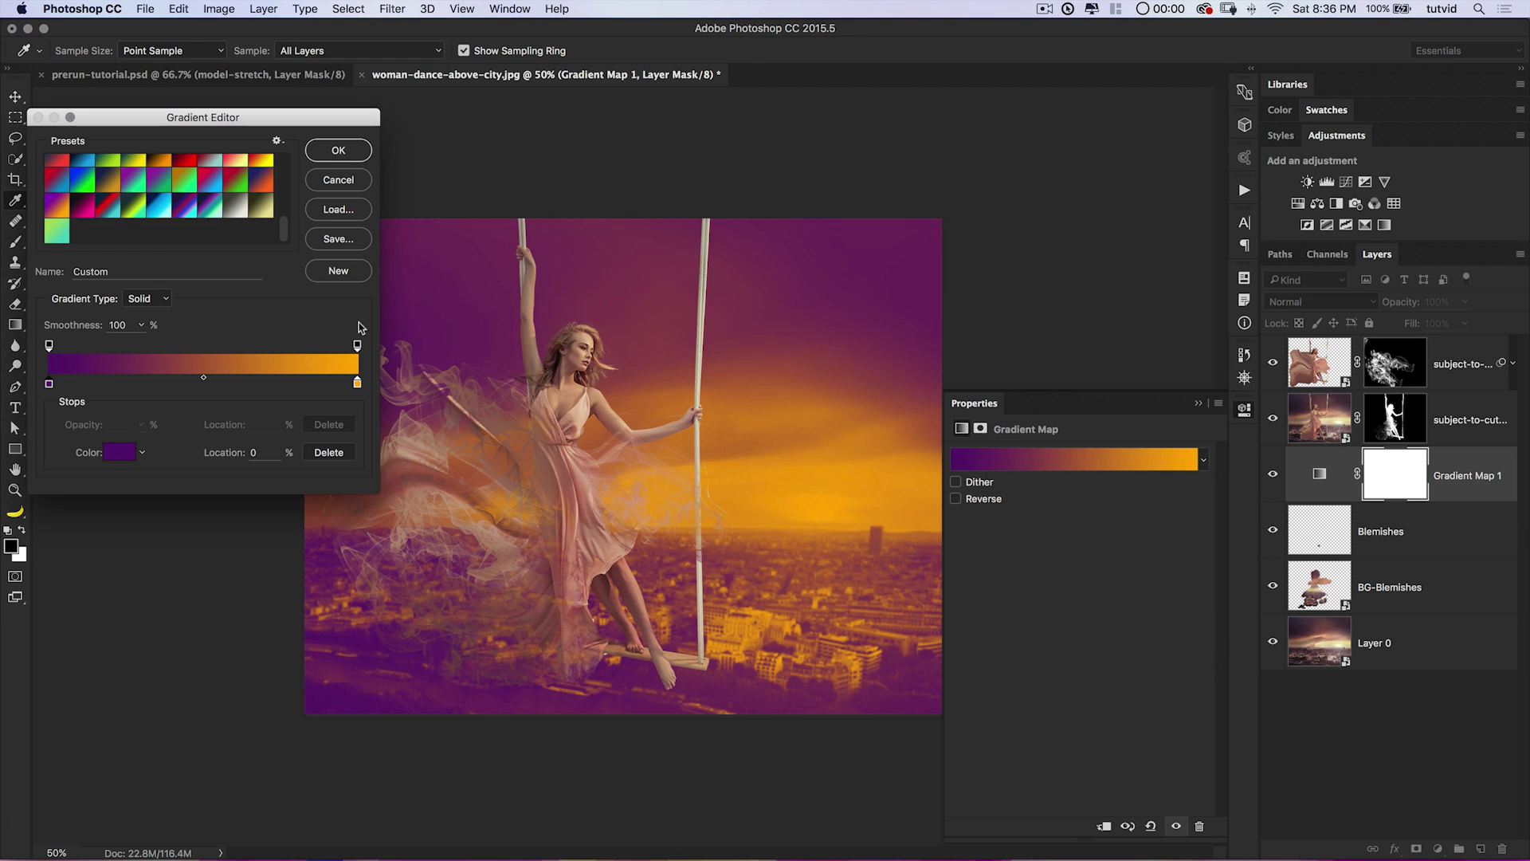
Soften the gradient's orange stop to 60% saturation (#ffce66) and accept the edited gradient.
{"action": "double_click", "coordinate": [357, 383]}
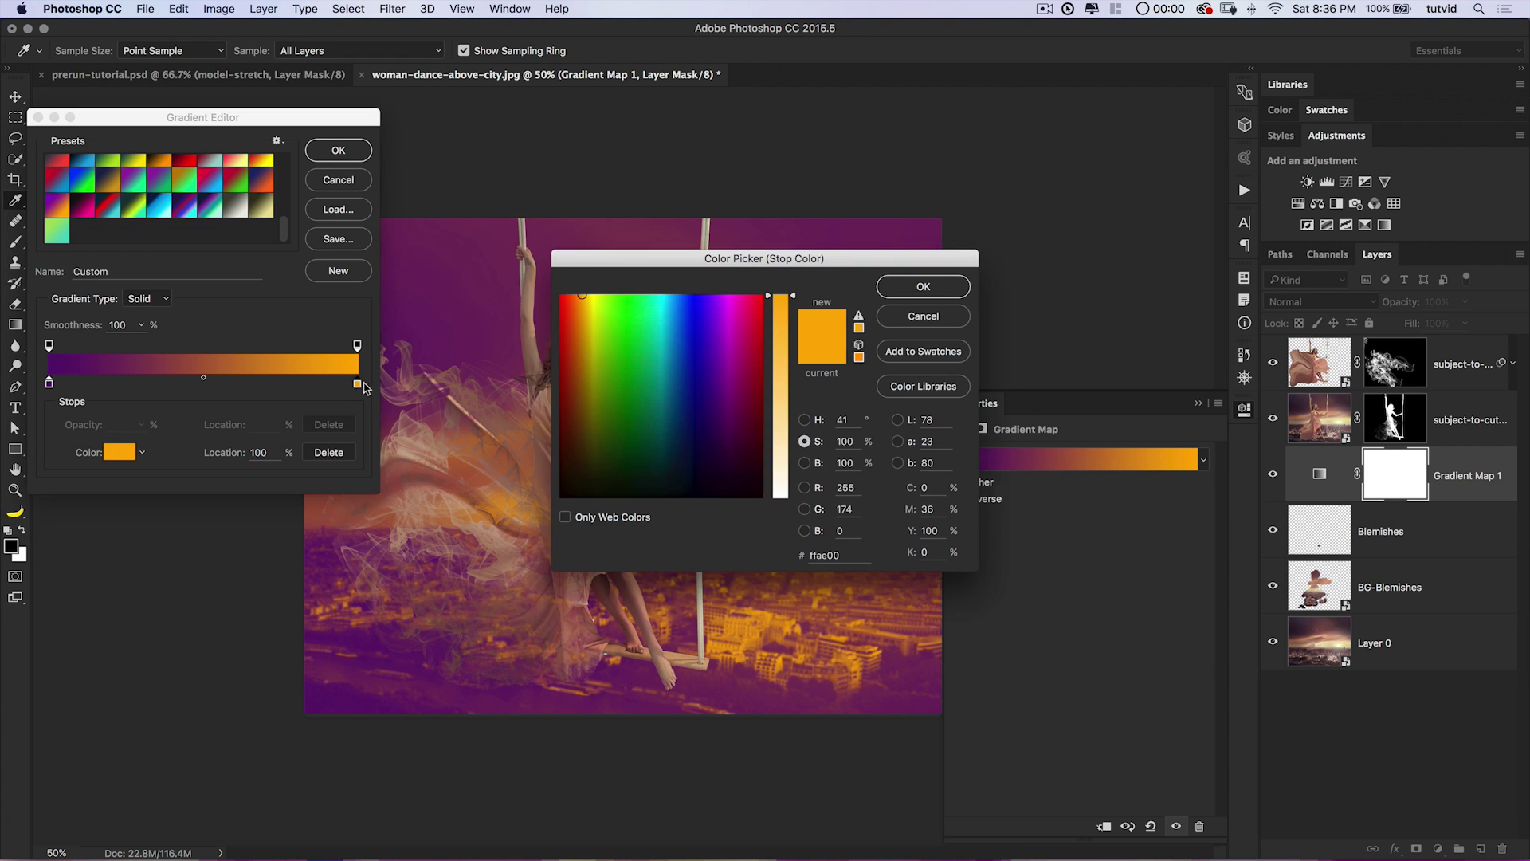
{"action": "left_click", "coordinate": [785, 351]}
{"action": "left_click_drag", "start_coordinate": [783, 352], "coordinate": [784, 377]}
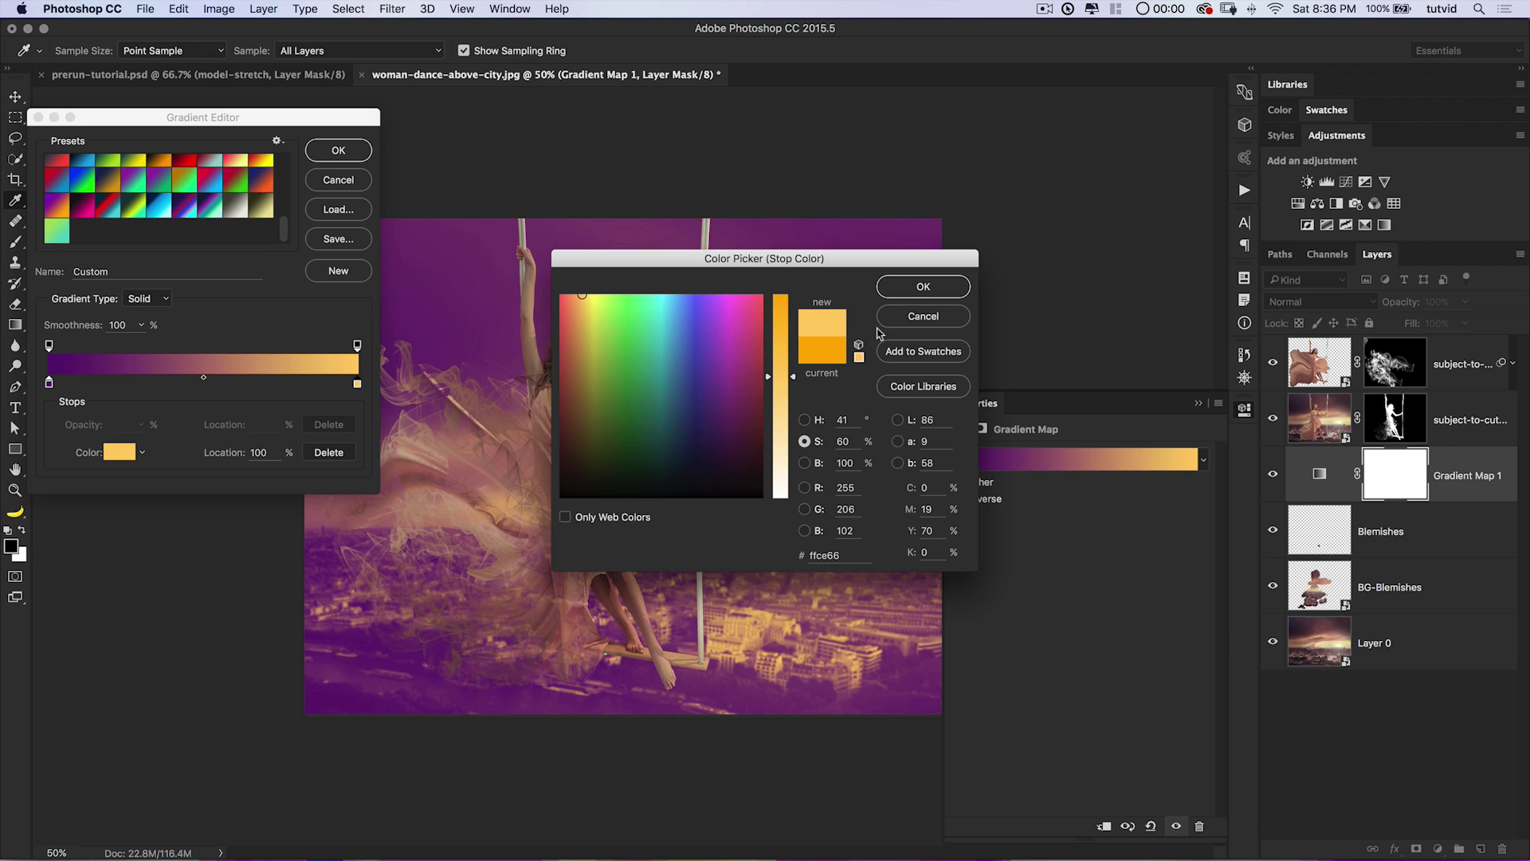
{"action": "left_click", "coordinate": [922, 288]}
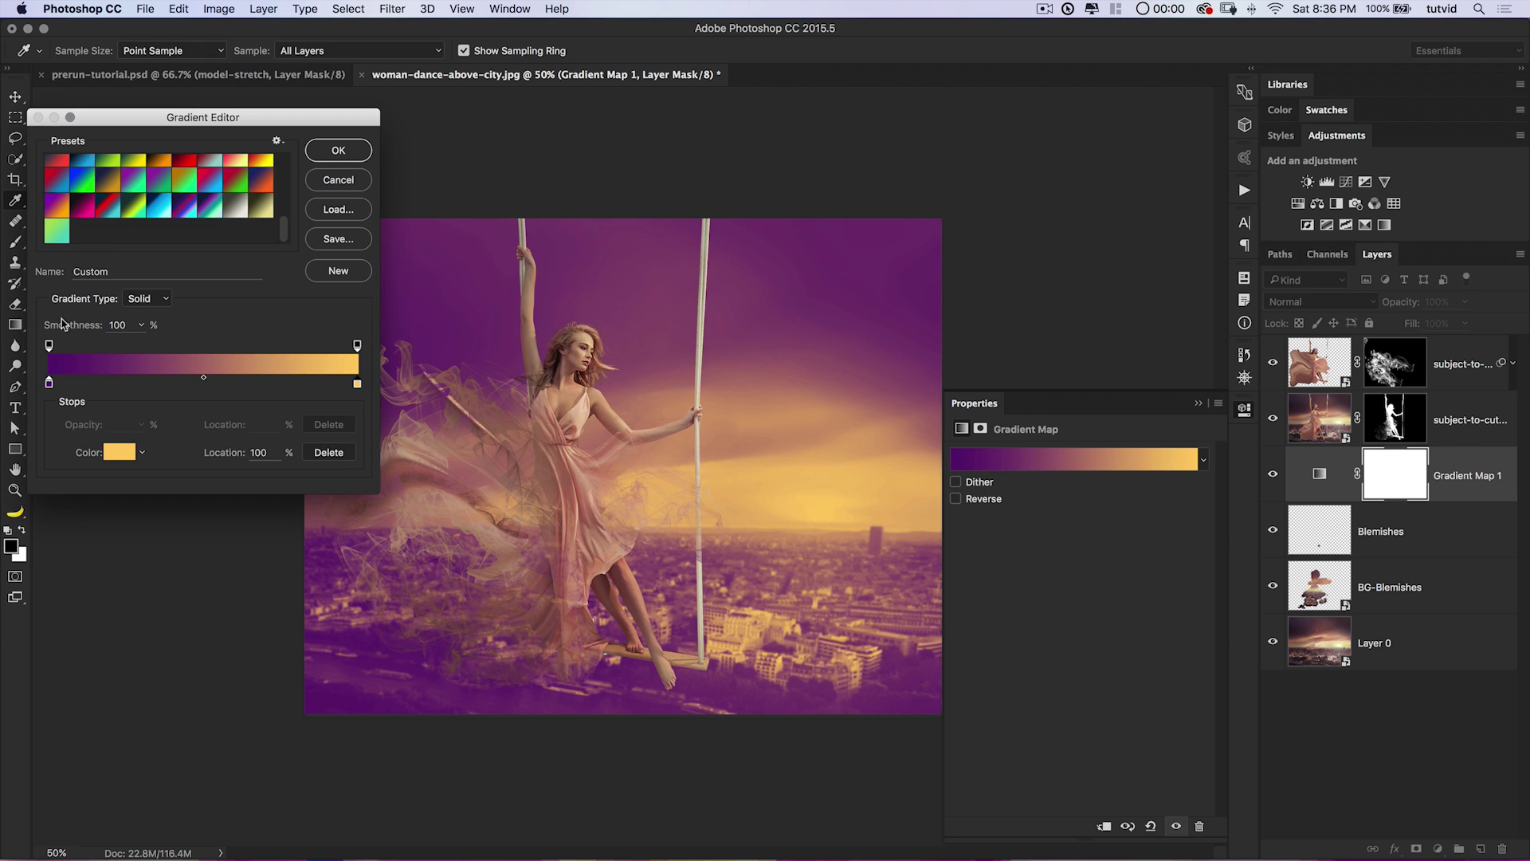
{"action": "left_click", "coordinate": [338, 151]}
{"action": "key", "text": "s"}
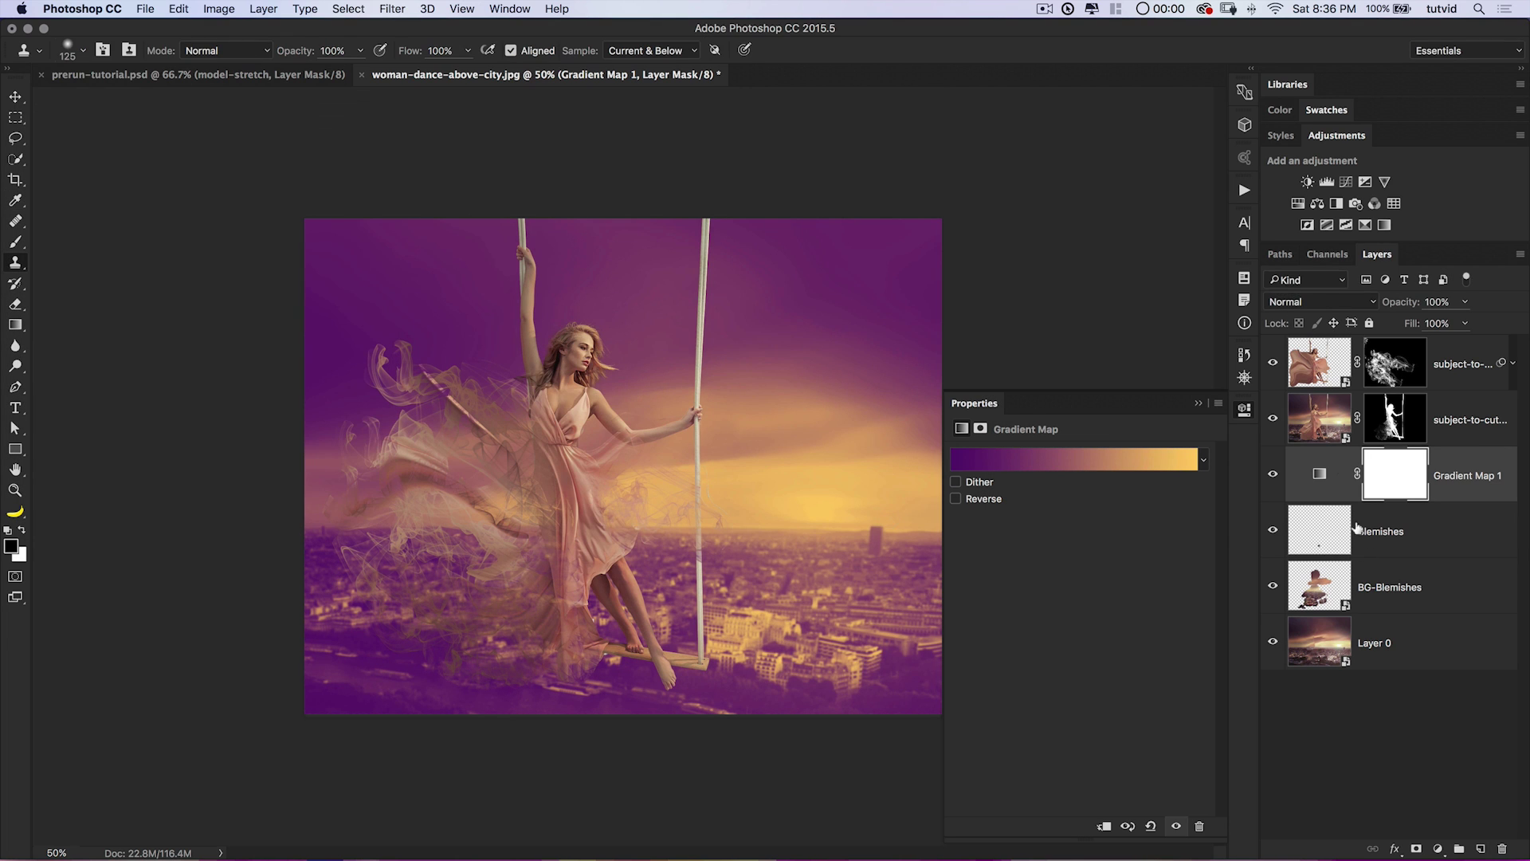
Try Multiply on the Gradient Map layer, settling on the Soft Light blend mode at 77% opacity.
{"action": "left_click", "coordinate": [1352, 300]}
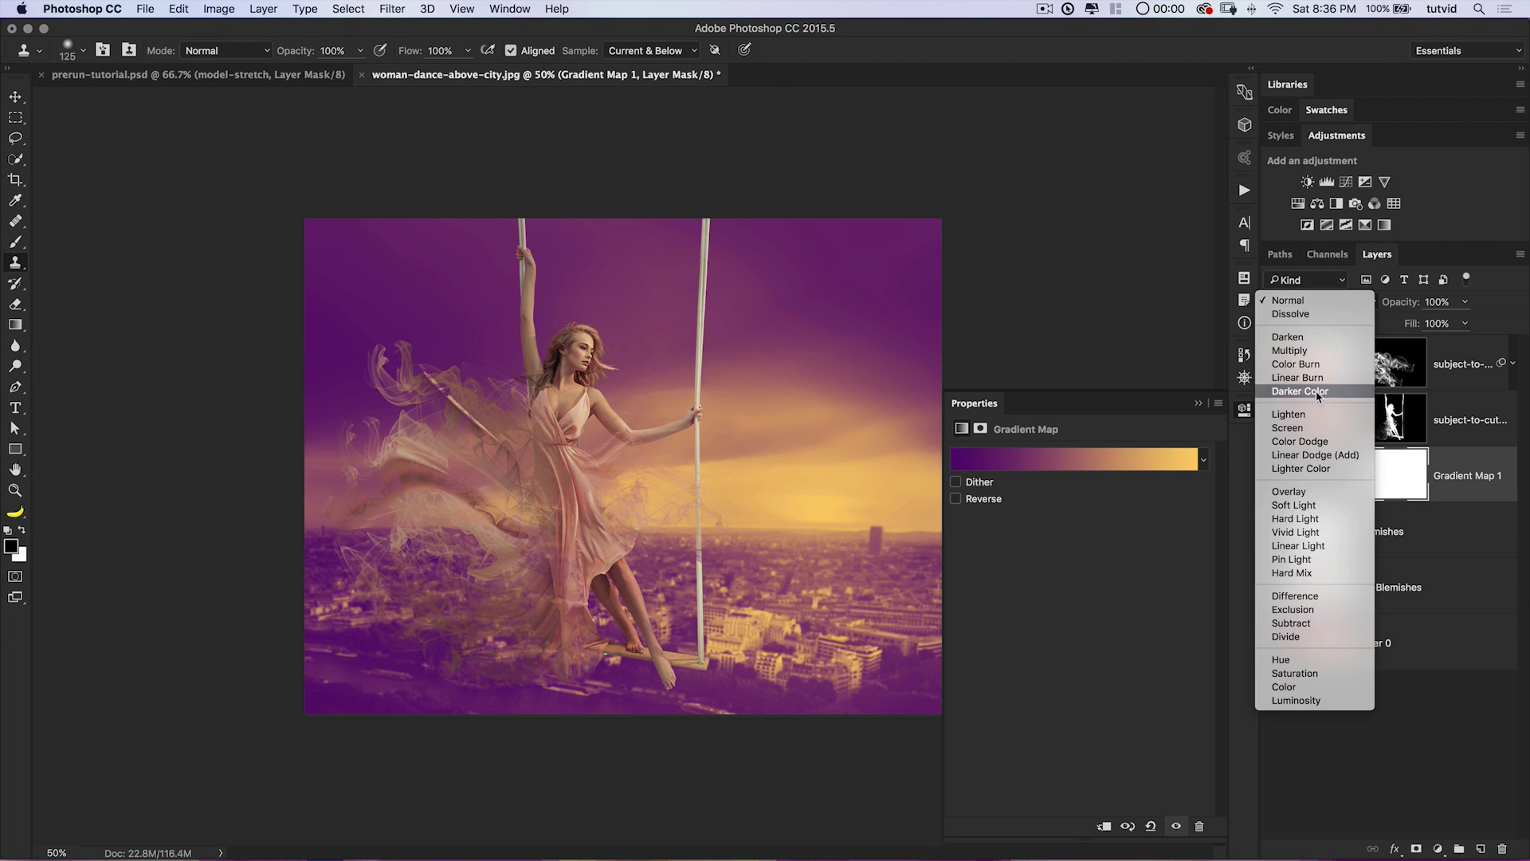
{"action": "left_click", "coordinate": [1323, 350]}
{"action": "left_click", "coordinate": [1316, 302]}
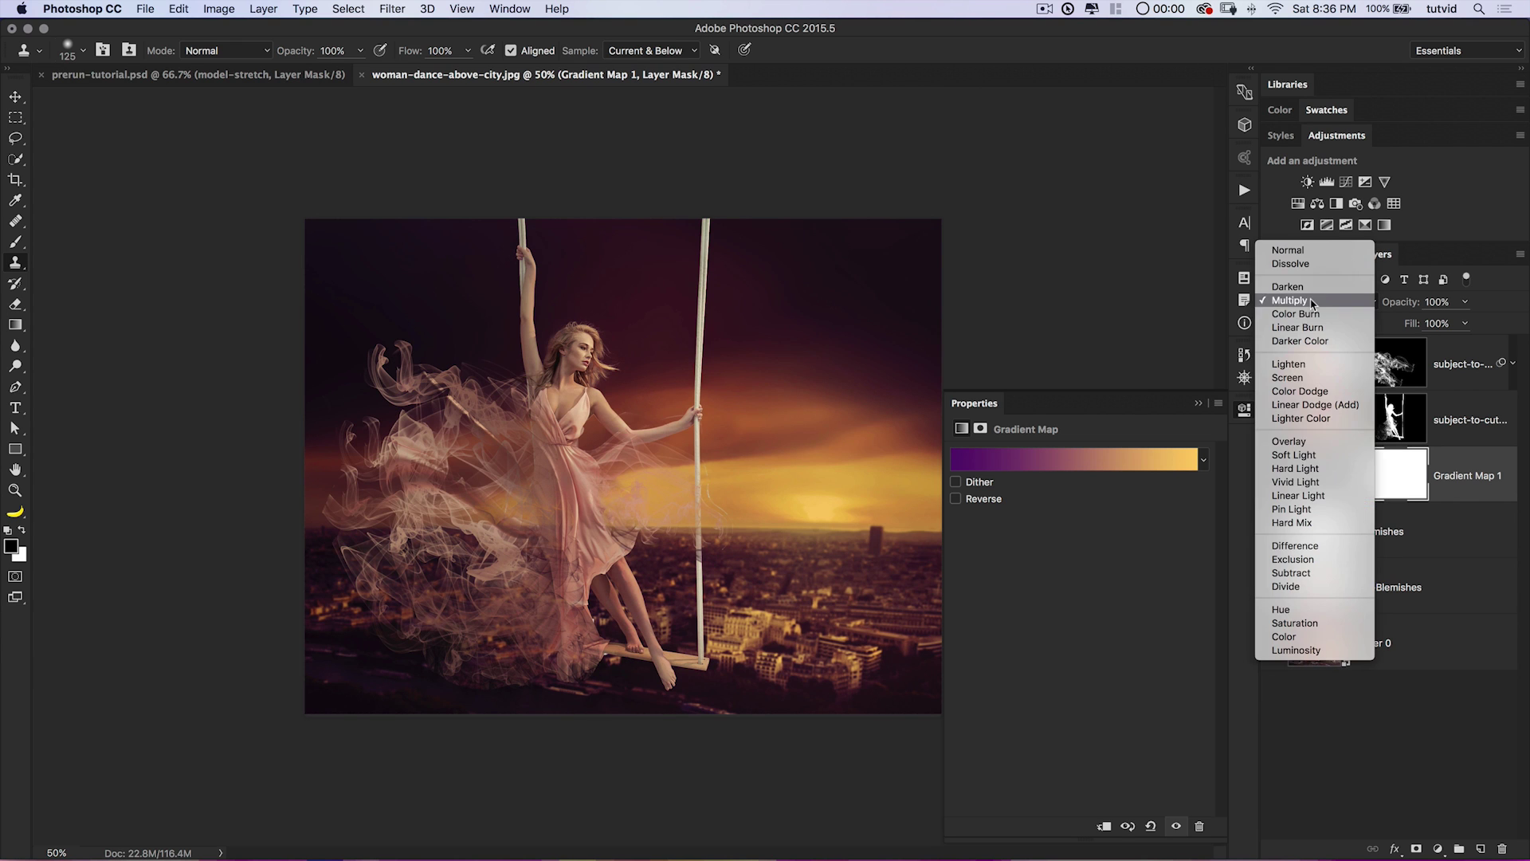
{"action": "left_click", "coordinate": [1301, 464]}
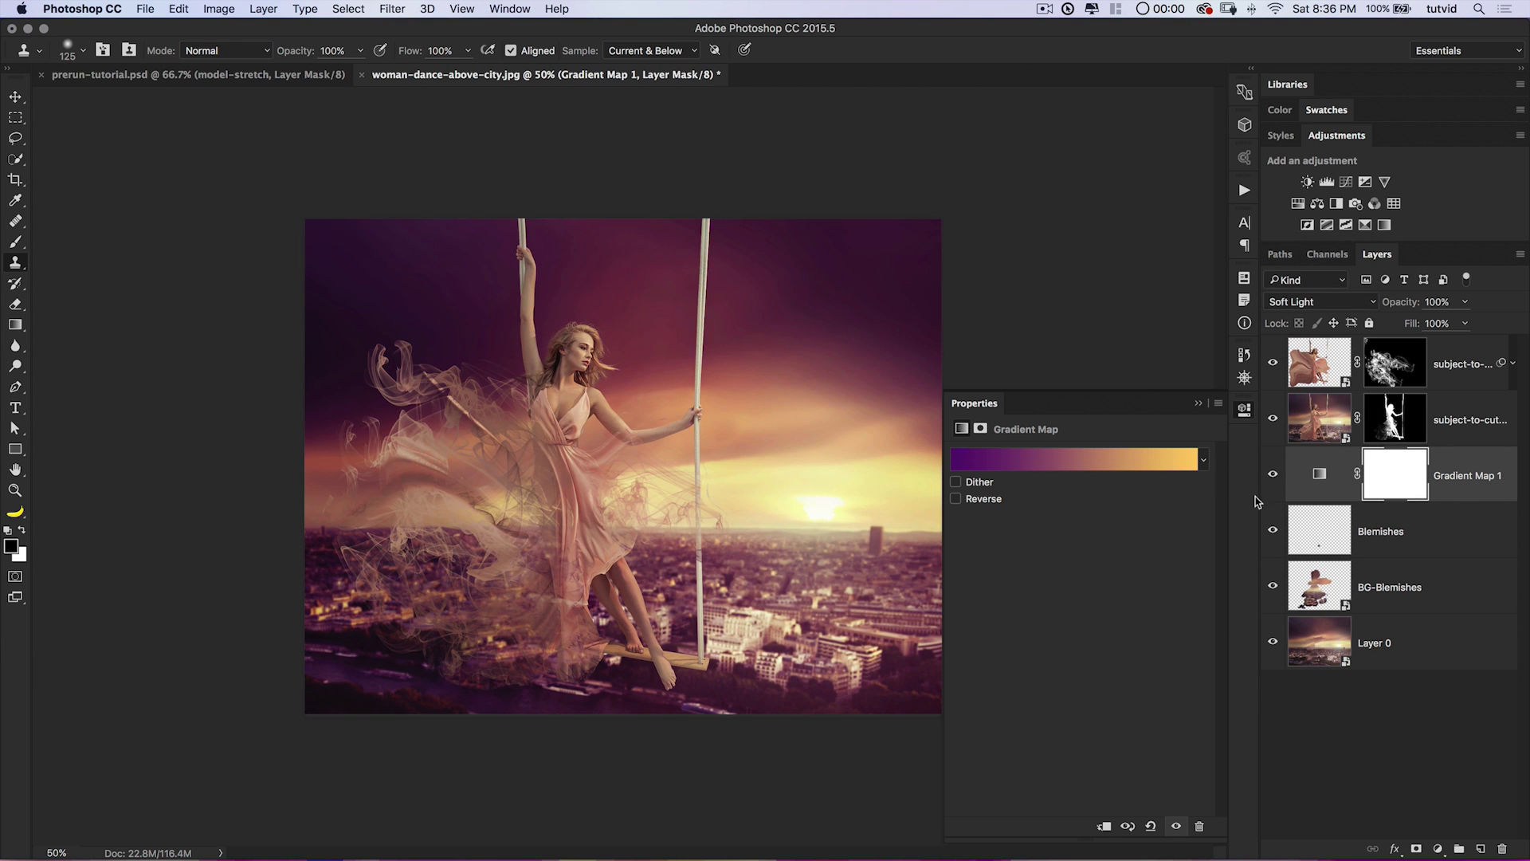
{"action": "left_click", "coordinate": [1247, 409]}
{"action": "left_click_drag", "start_coordinate": [1407, 301], "coordinate": [1388, 304]}
Compare the image with the Gradient Map layer hidden and shown, and switch to the Move tool.
{"action": "left_click", "coordinate": [1274, 476]}
{"action": "left_click", "coordinate": [1273, 476]}
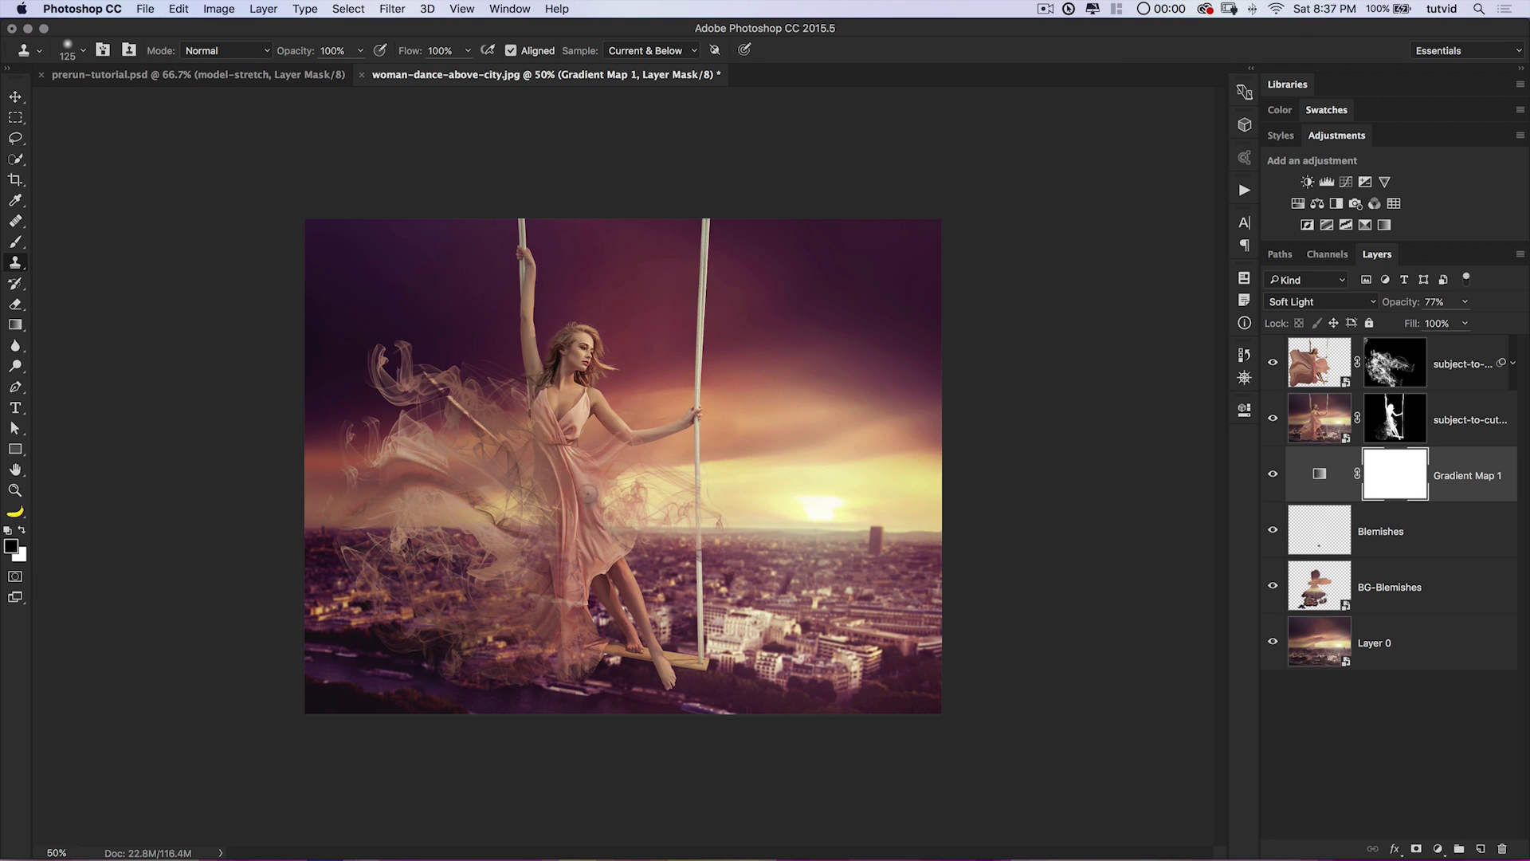
{"action": "left_click", "coordinate": [17, 92]}
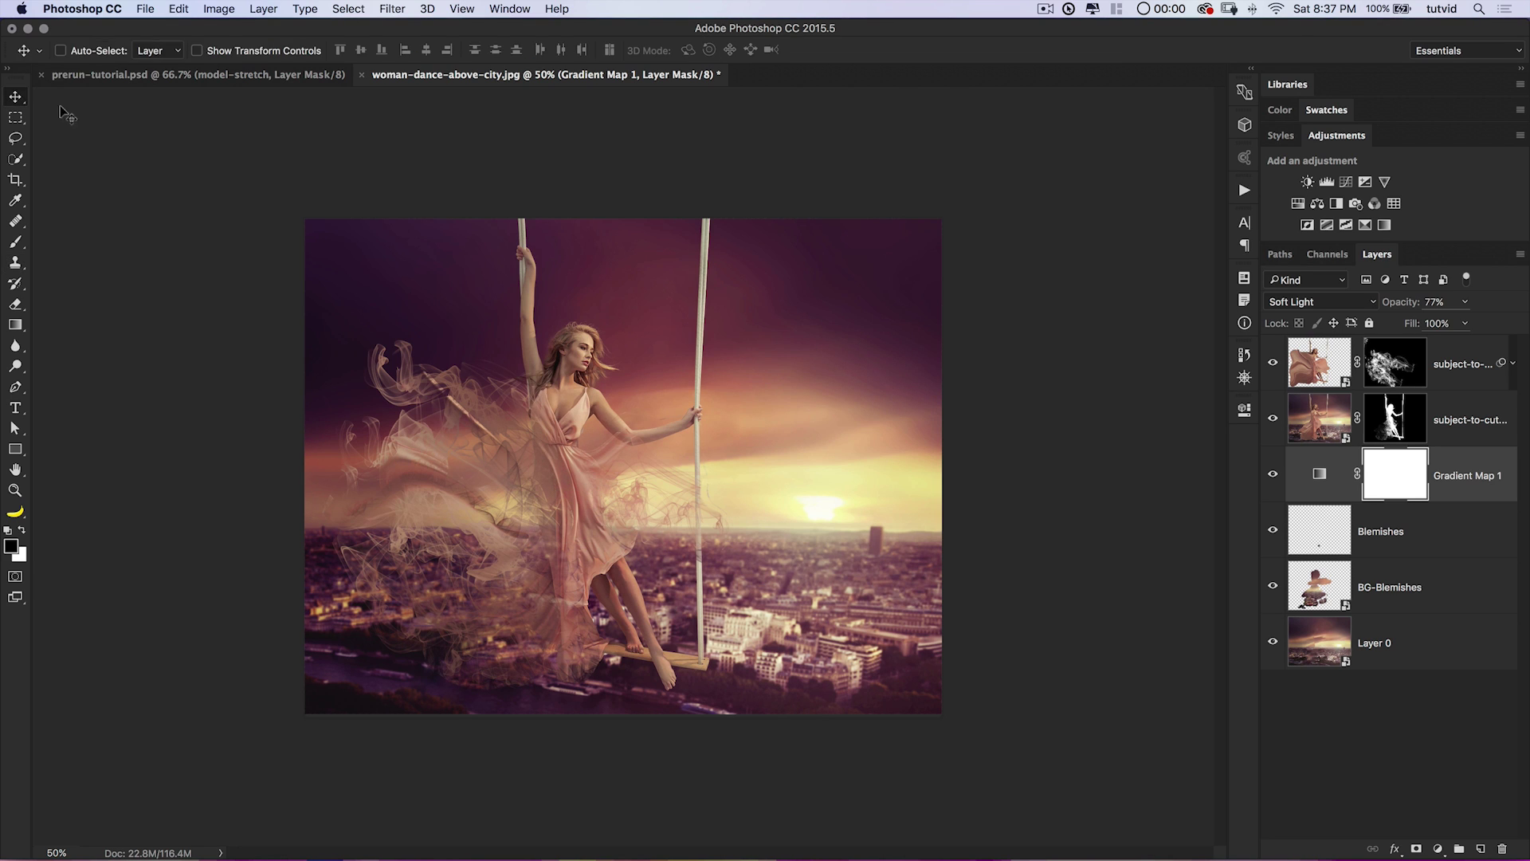